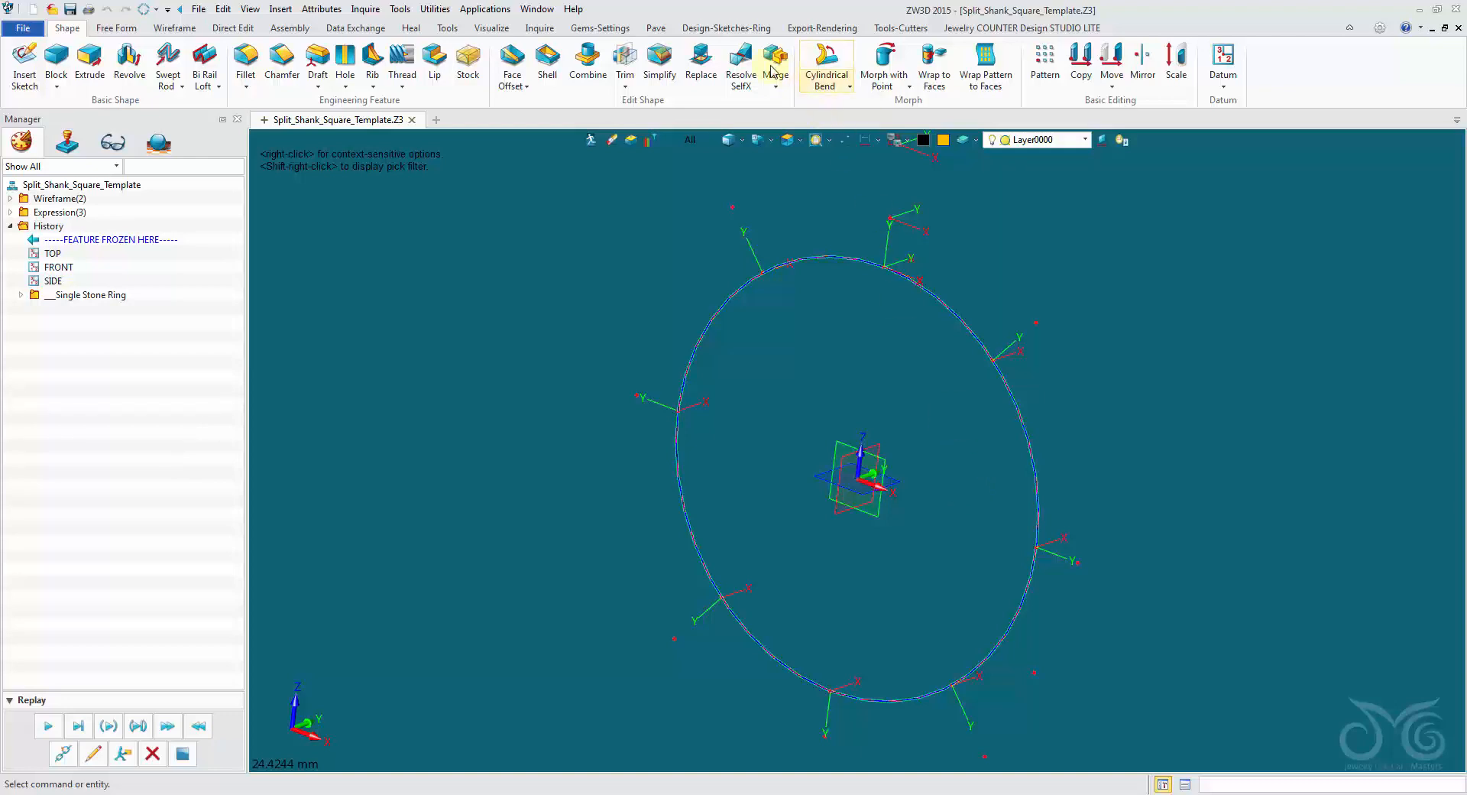
Insert the square ring shank profile at the bottom guide point and the upper side guide point of the ring circle.
{"action": "left_click", "coordinate": [723, 29]}
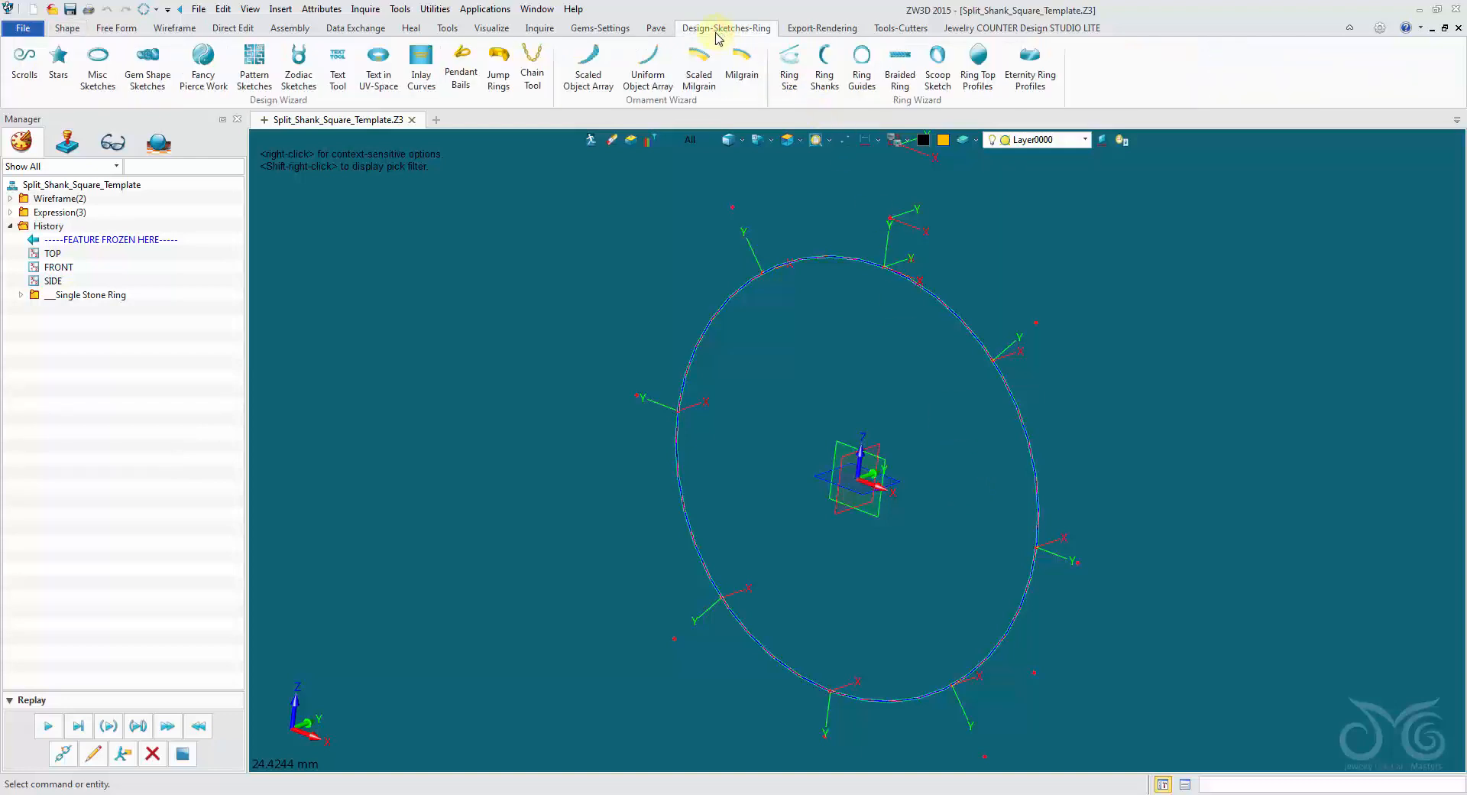
{"action": "left_click", "coordinate": [827, 80]}
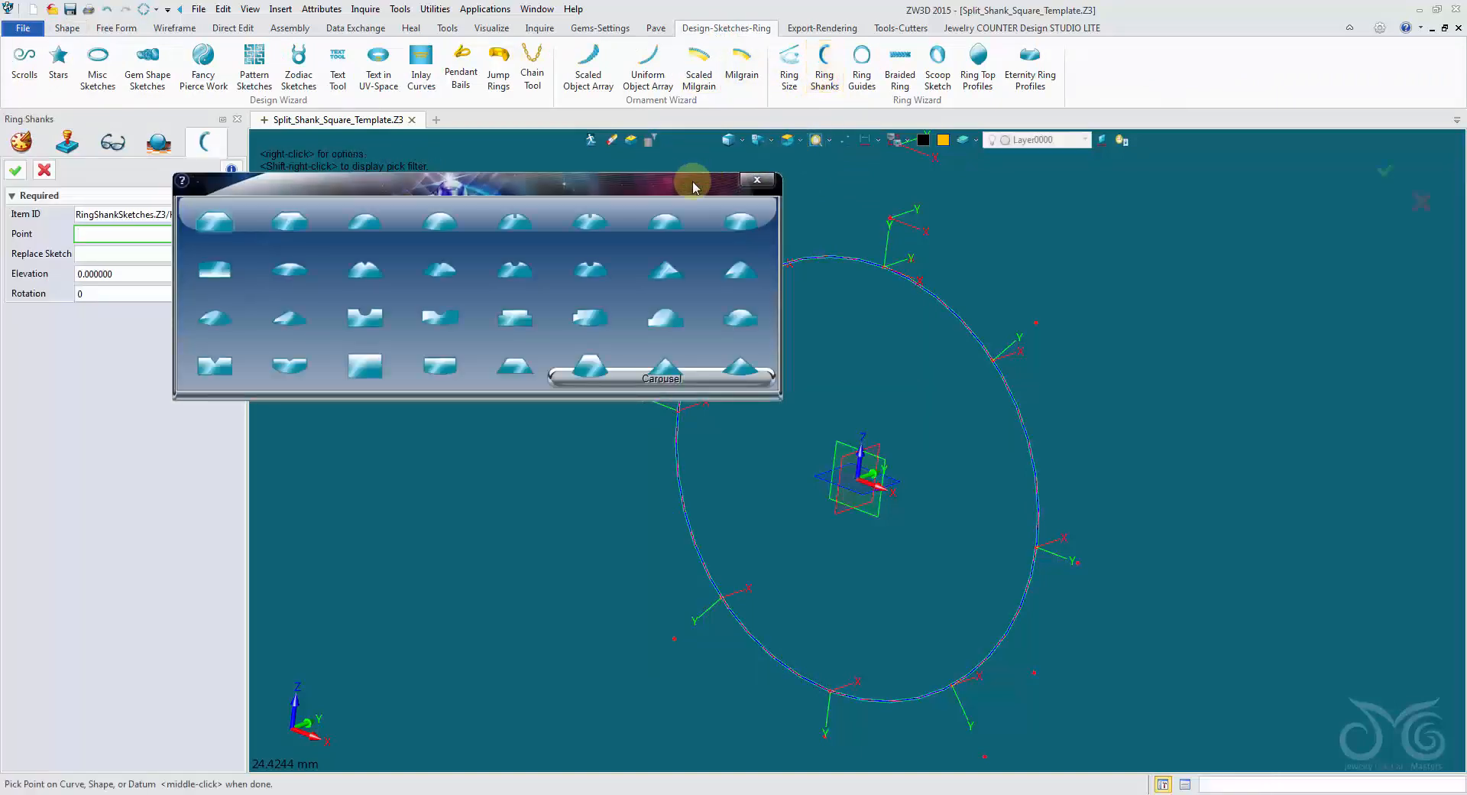
{"action": "left_click_drag", "start_coordinate": [694, 187], "coordinate": [635, 94]}
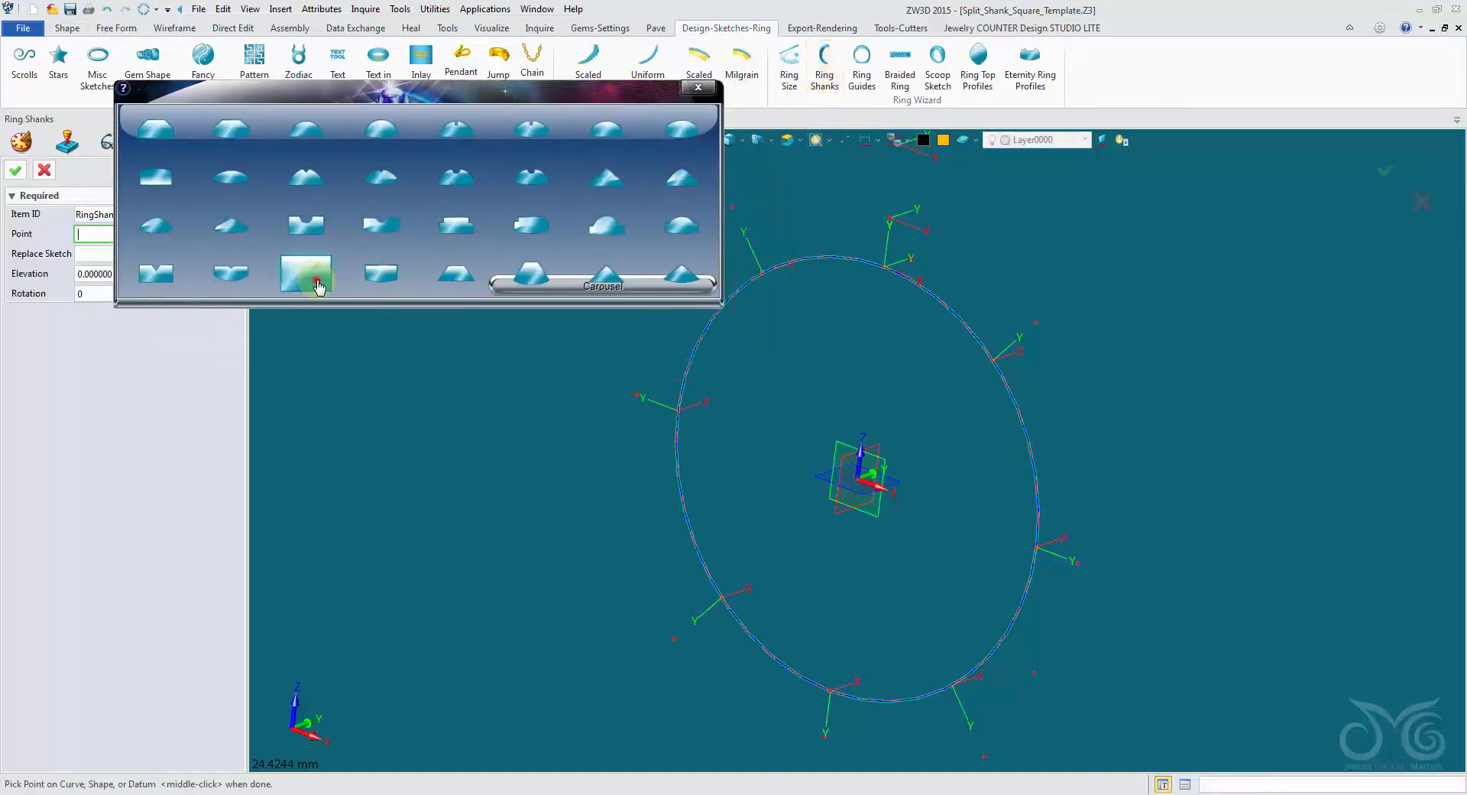
{"action": "left_click", "coordinate": [828, 692]}
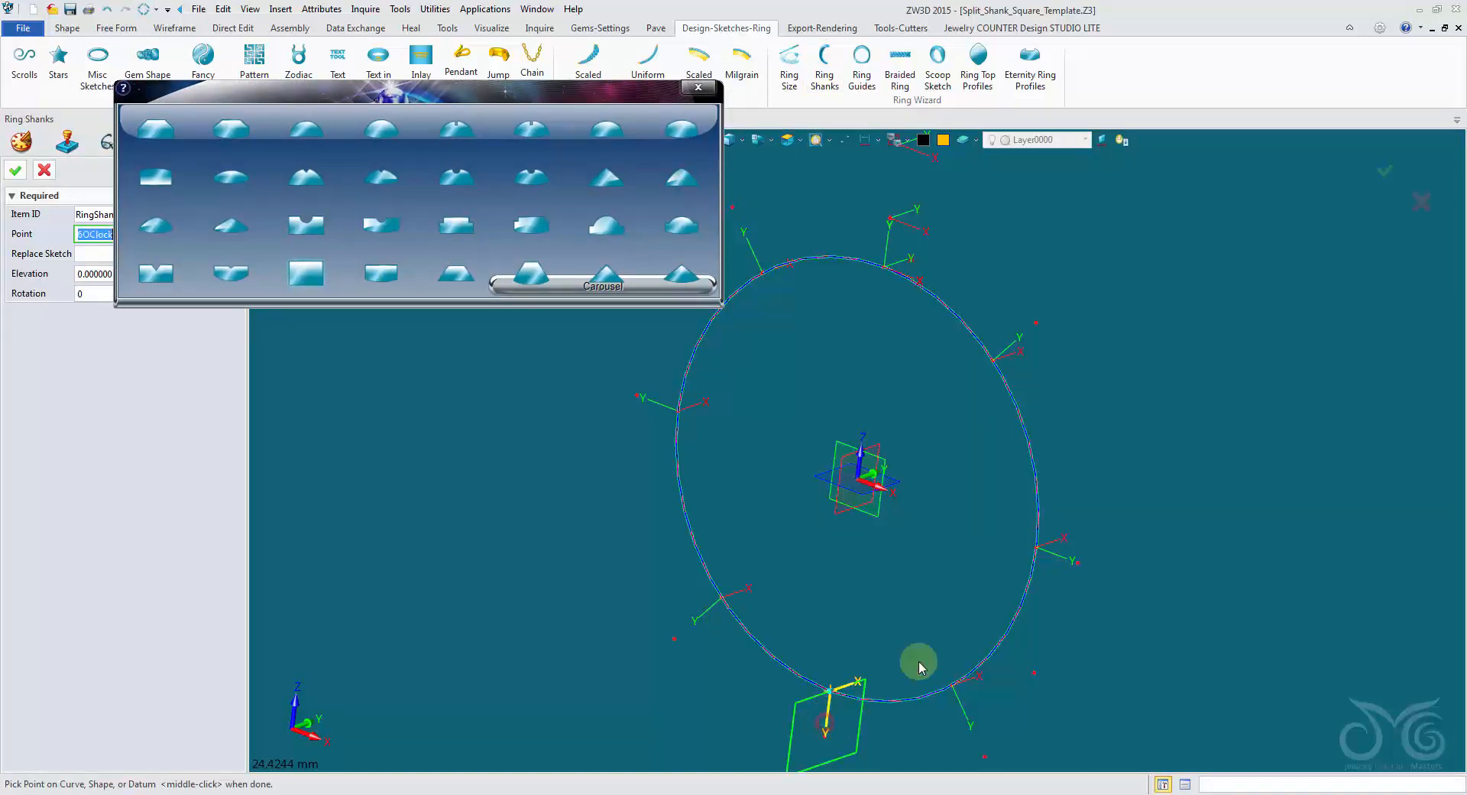
{"action": "left_click", "coordinate": [1030, 337]}
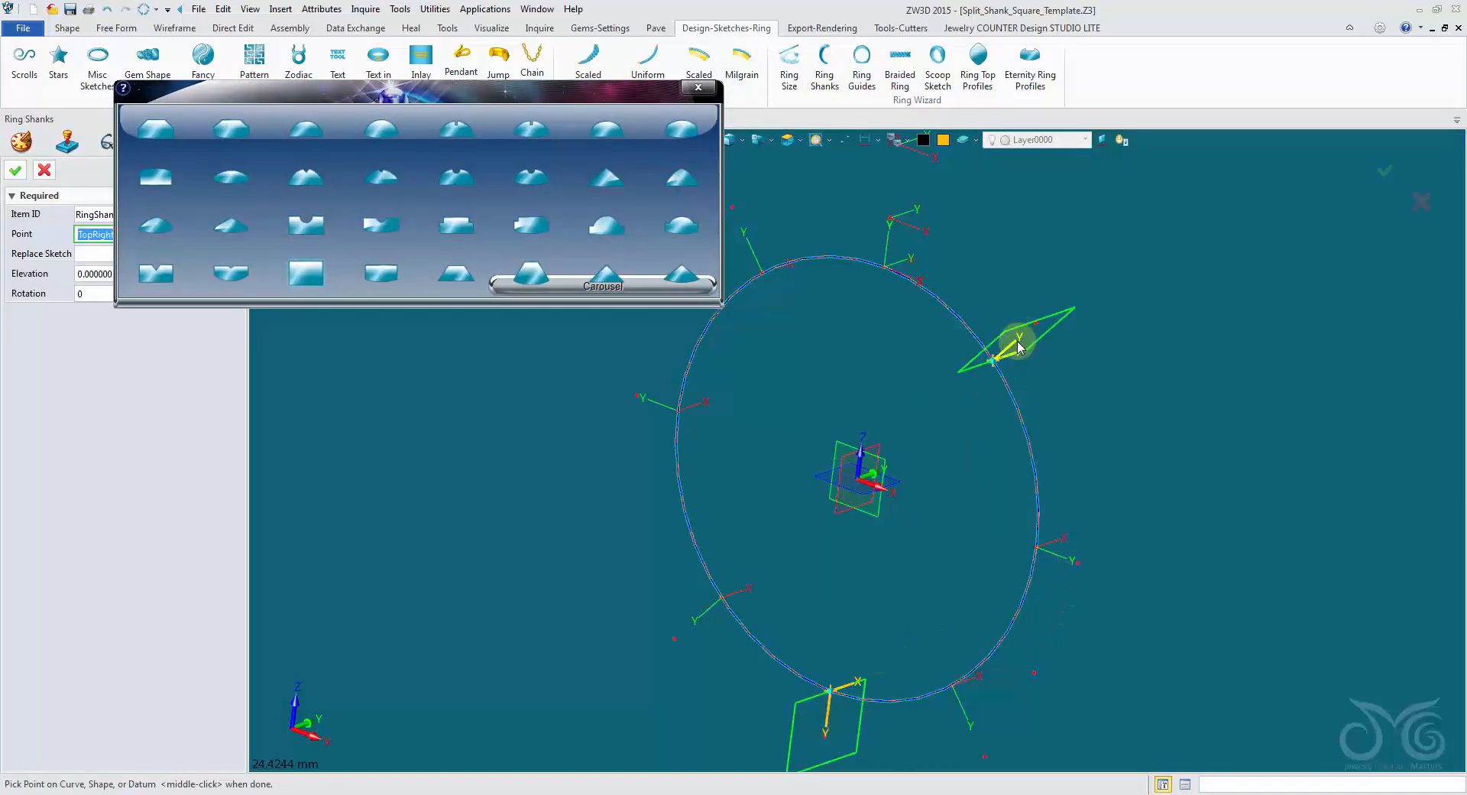
{"action": "left_click", "coordinate": [15, 170]}
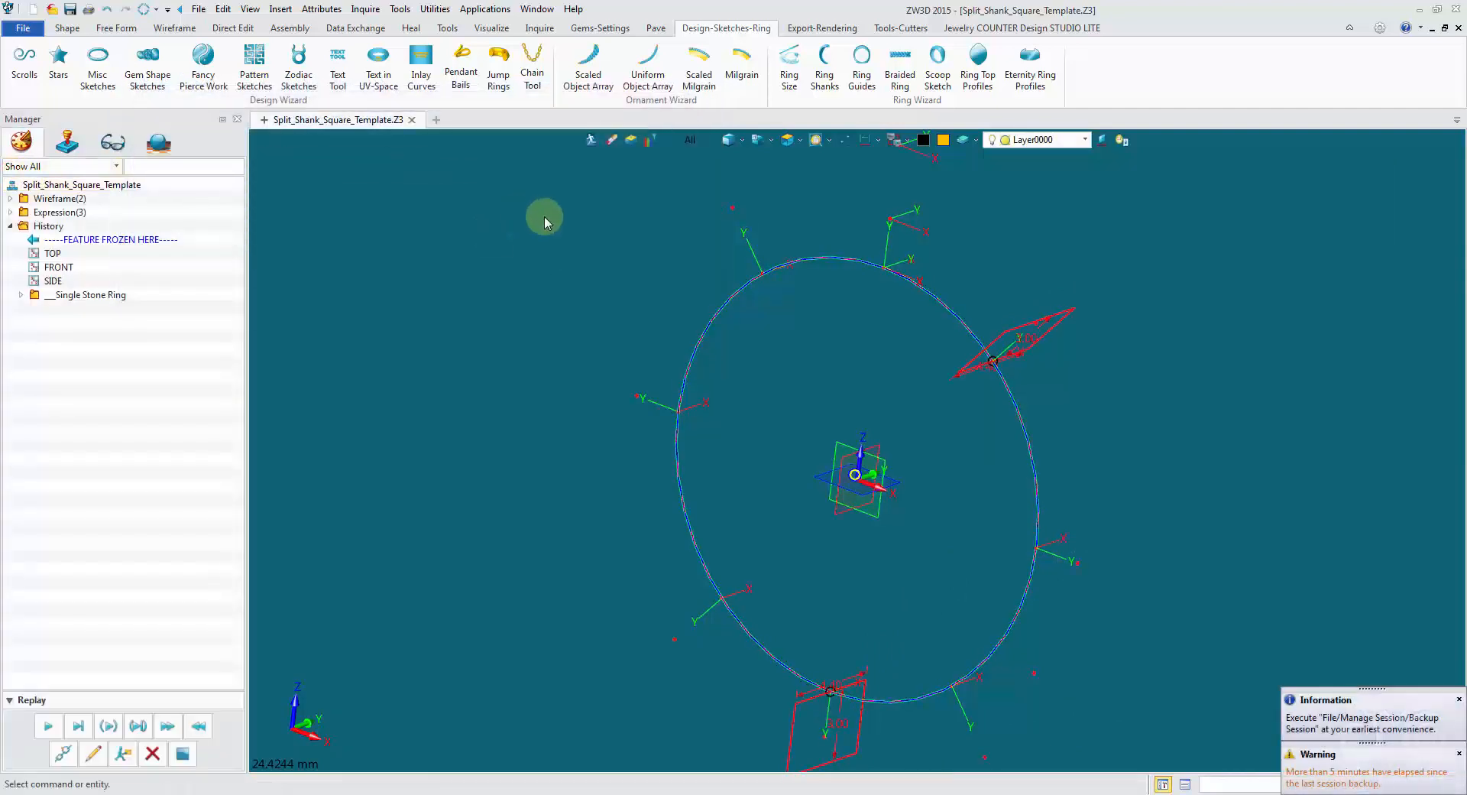
Create a variable named Side_Shank_Width with the value 4.
{"action": "right_click_drag", "start_coordinate": [544, 217], "coordinate": [547, 222]}
{"action": "scroll", "coordinate": [547, 222], "scroll_direction": "up", "scroll_amount": 2}
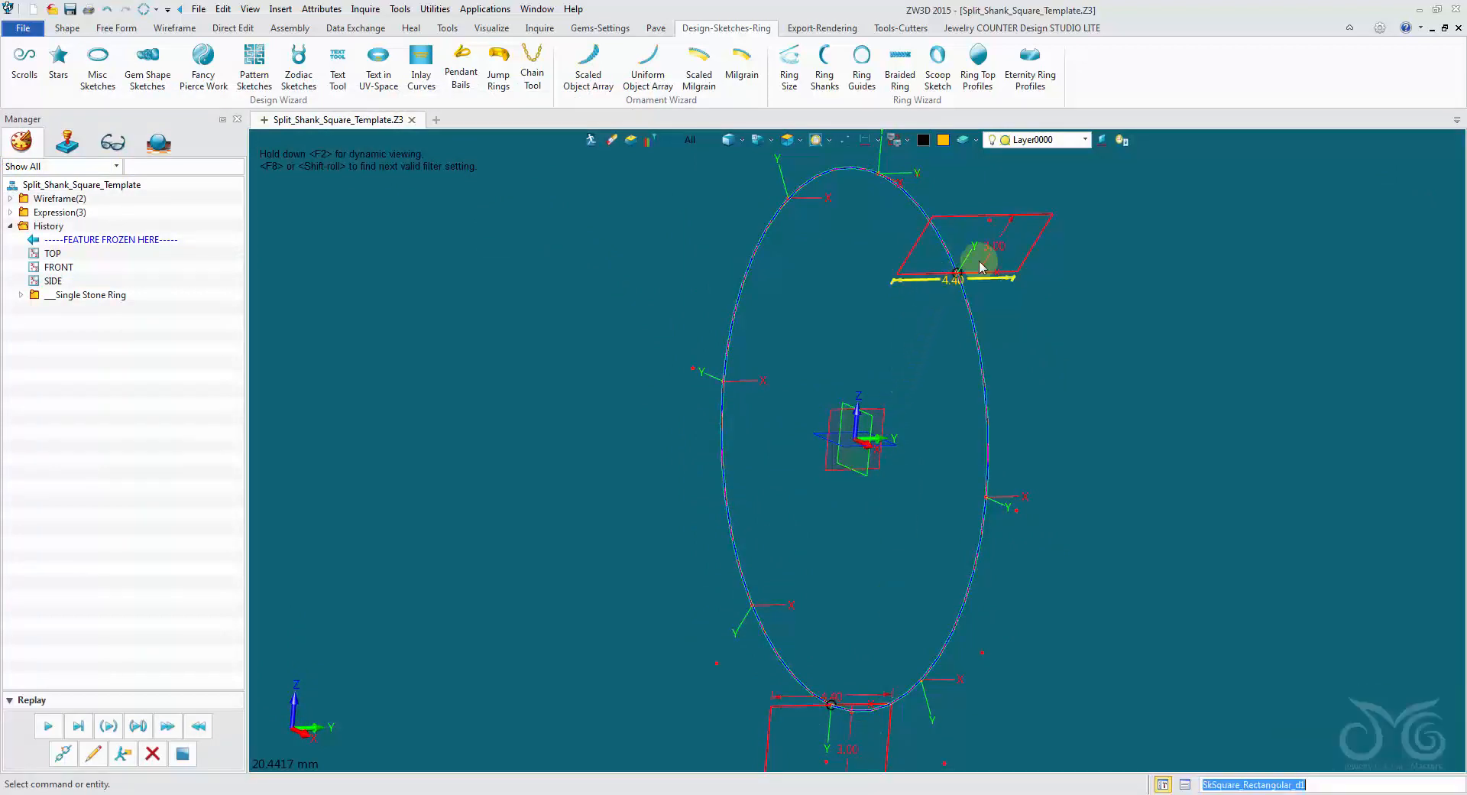
{"action": "left_click", "coordinate": [285, 14]}
{"action": "left_click", "coordinate": [304, 127]}
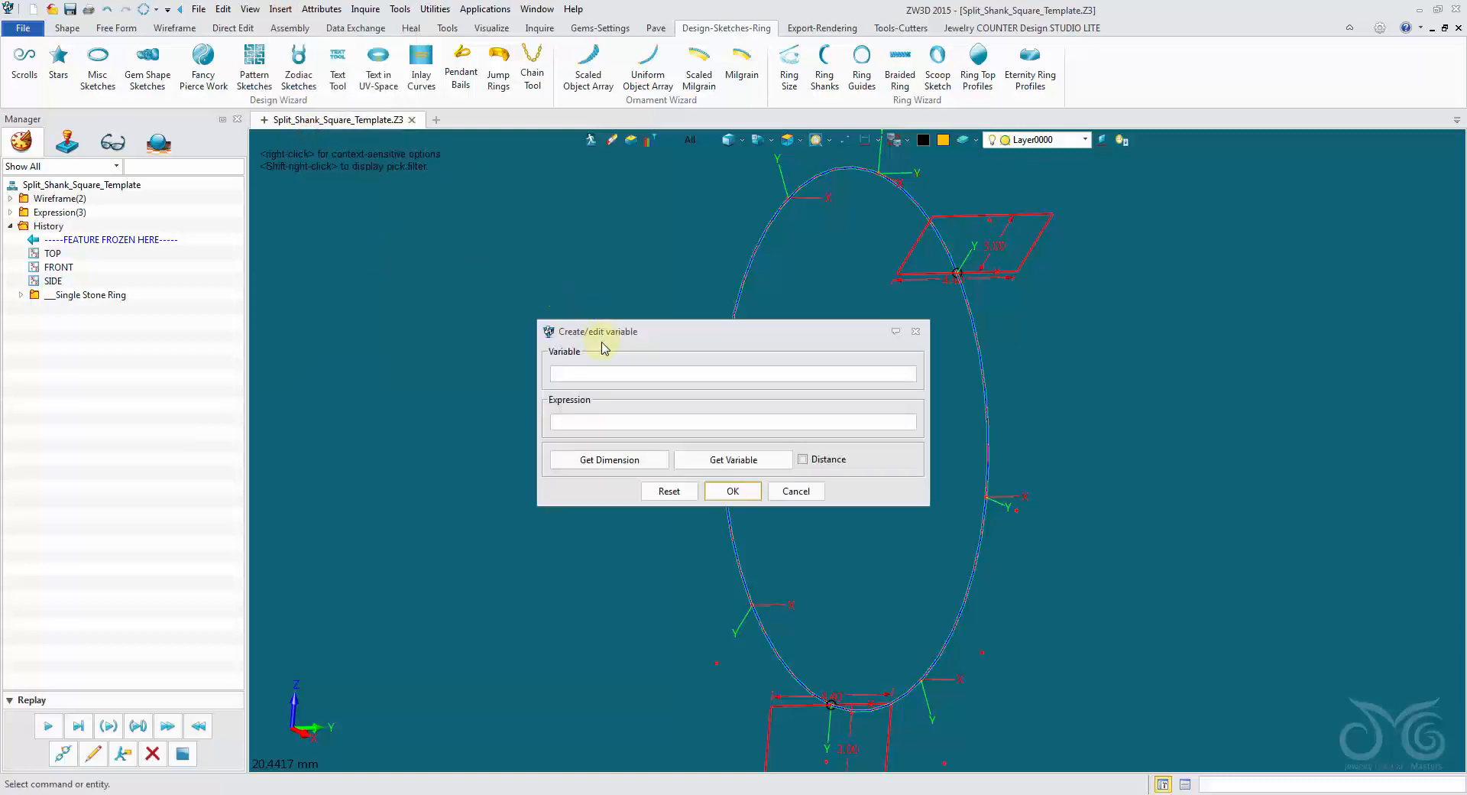
{"action": "left_click_drag", "start_coordinate": [602, 343], "coordinate": [347, 228]}
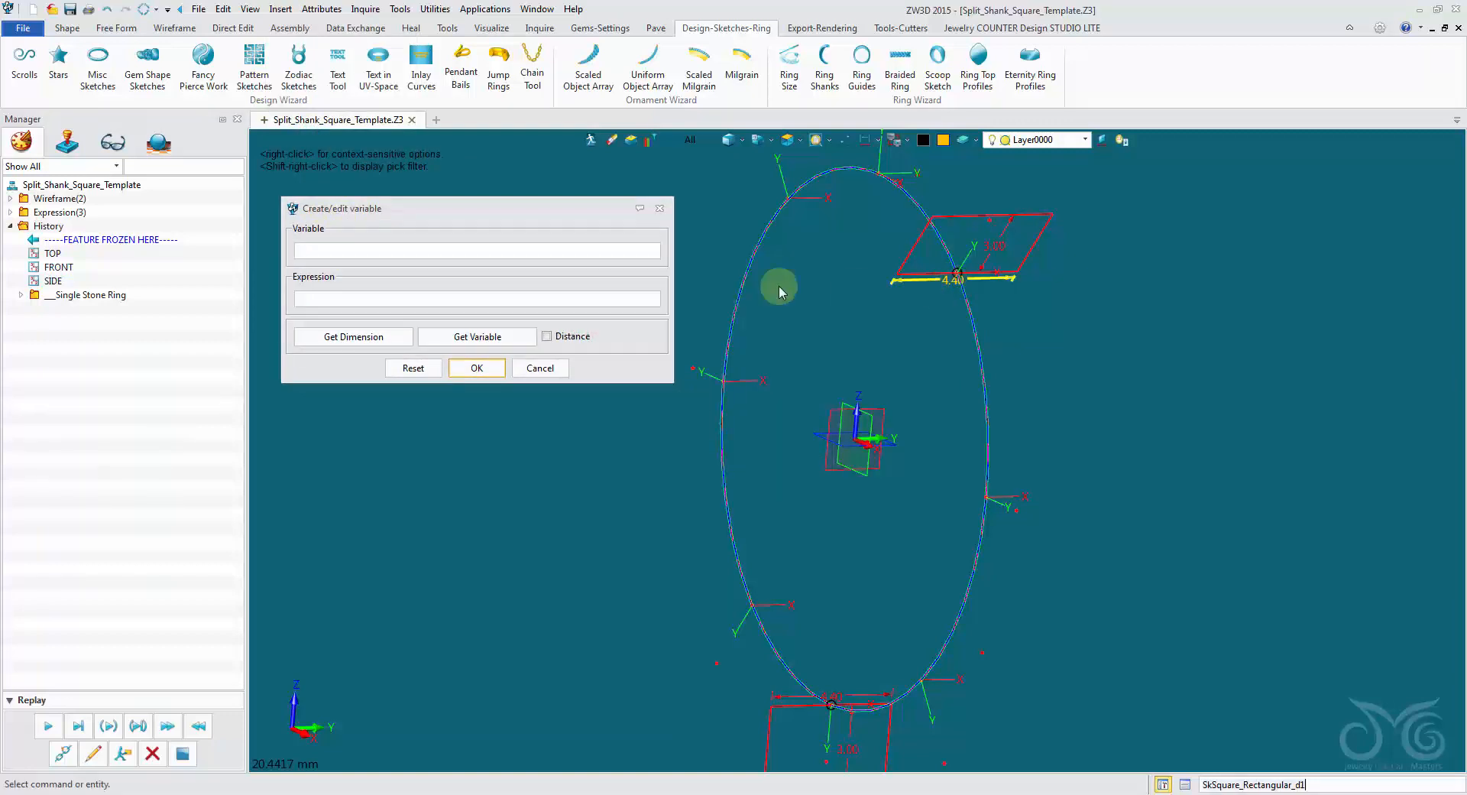
{"action": "left_click", "coordinate": [404, 255]}
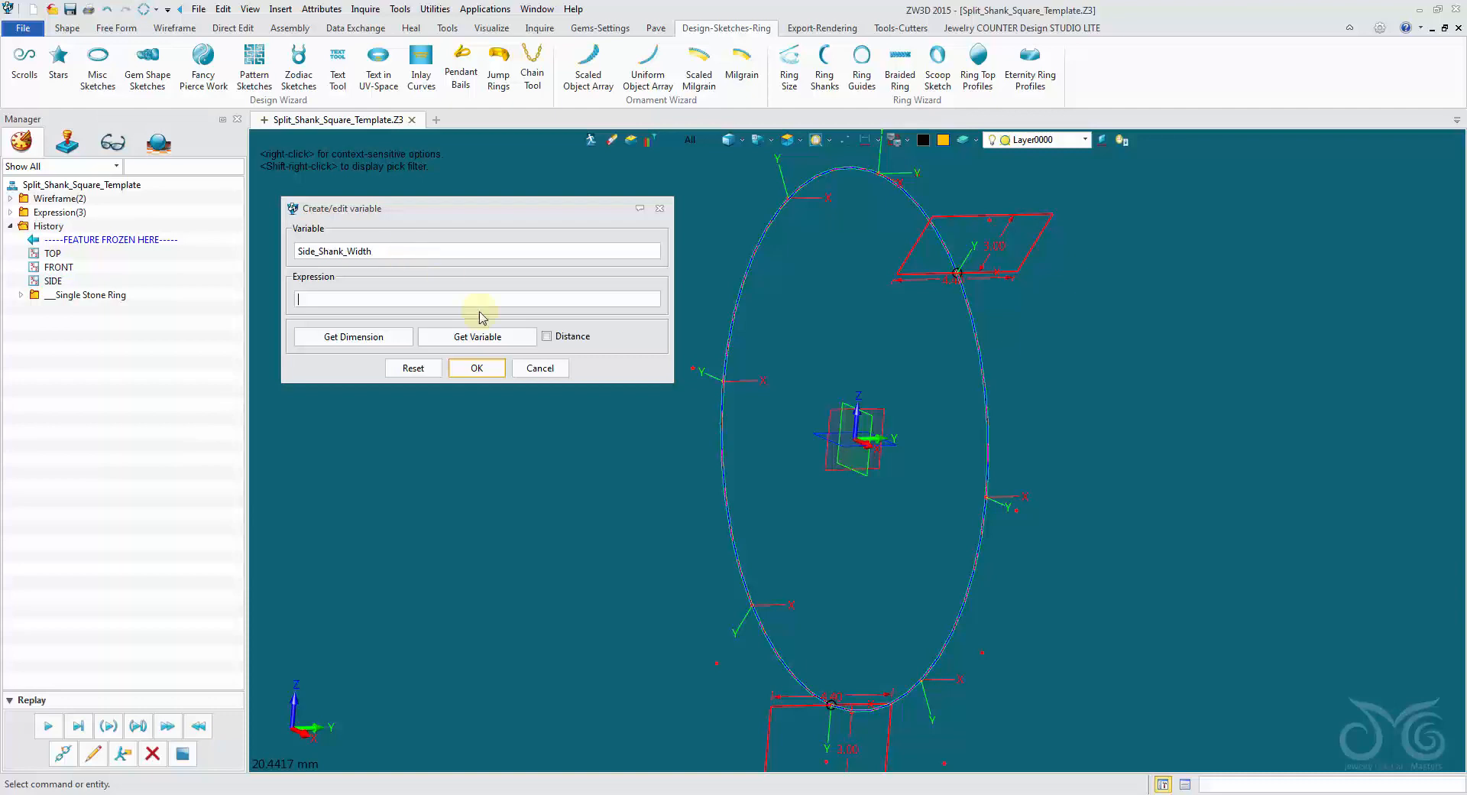
{"action": "left_click", "coordinate": [477, 368]}
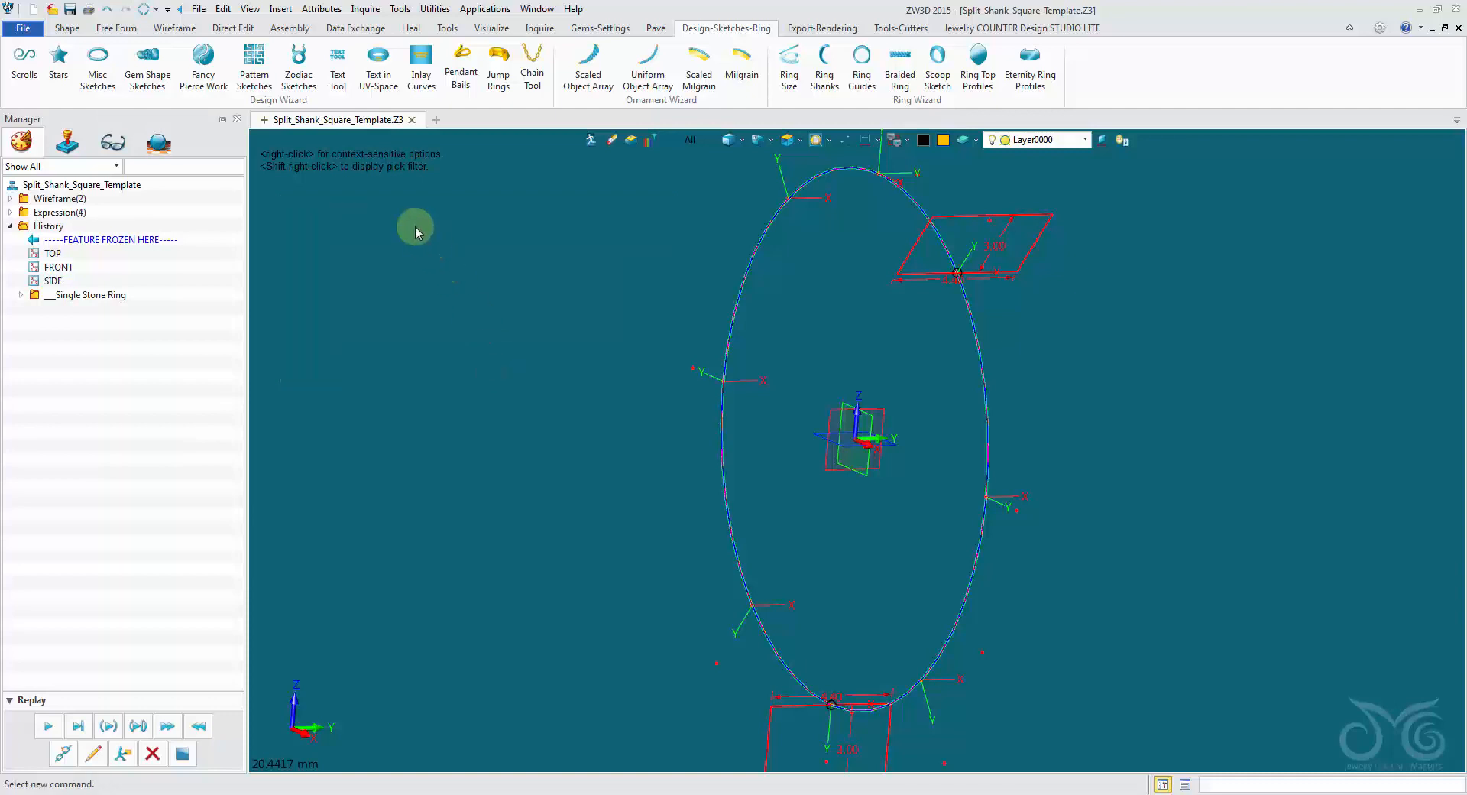
Show the existing expressions and create a variable named Side_Shank_Thickness with the value 2.
{"action": "middle_click", "coordinate": [415, 226]}
{"action": "left_click_drag", "start_coordinate": [588, 324], "coordinate": [450, 265]}
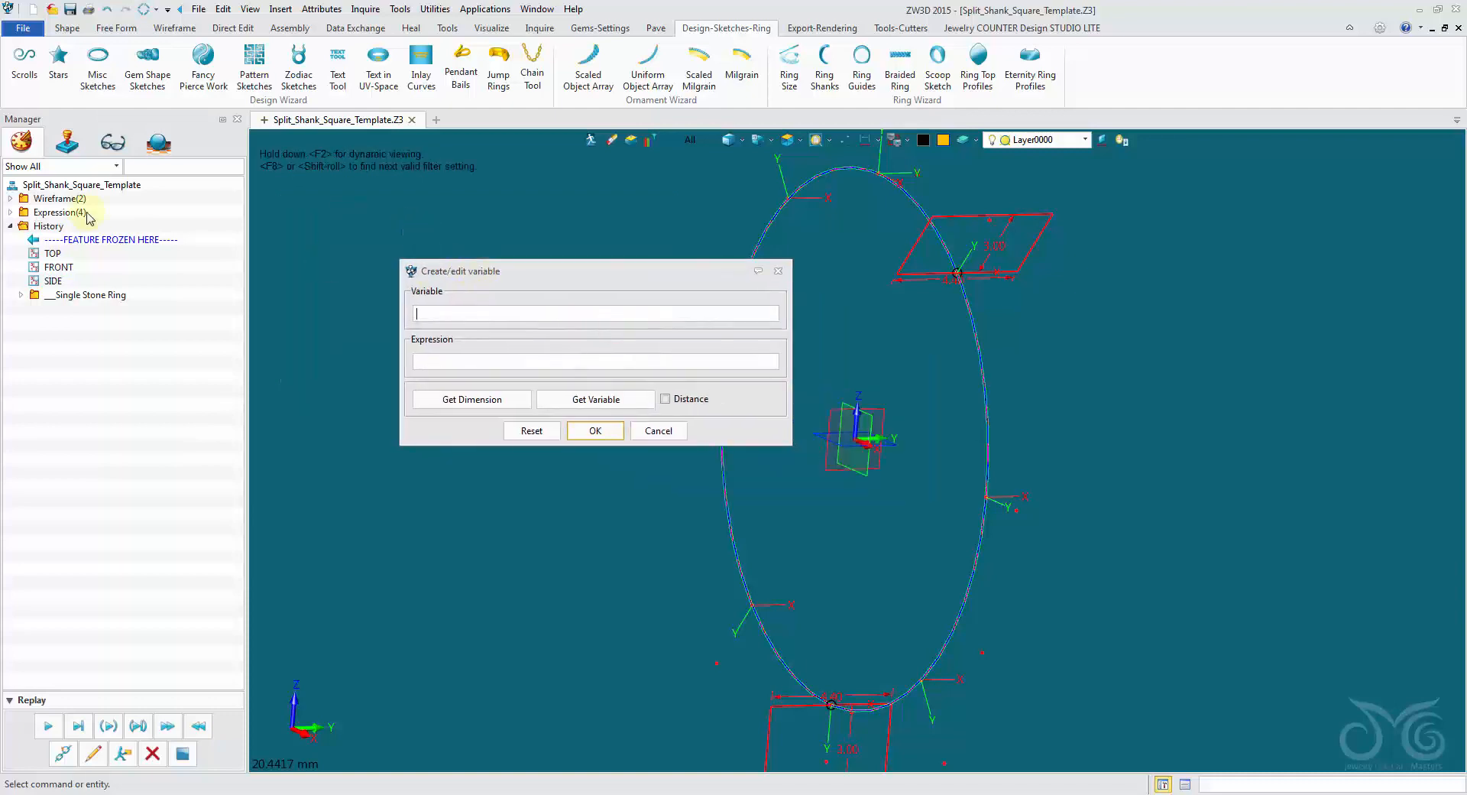
{"action": "left_click", "coordinate": [9, 213]}
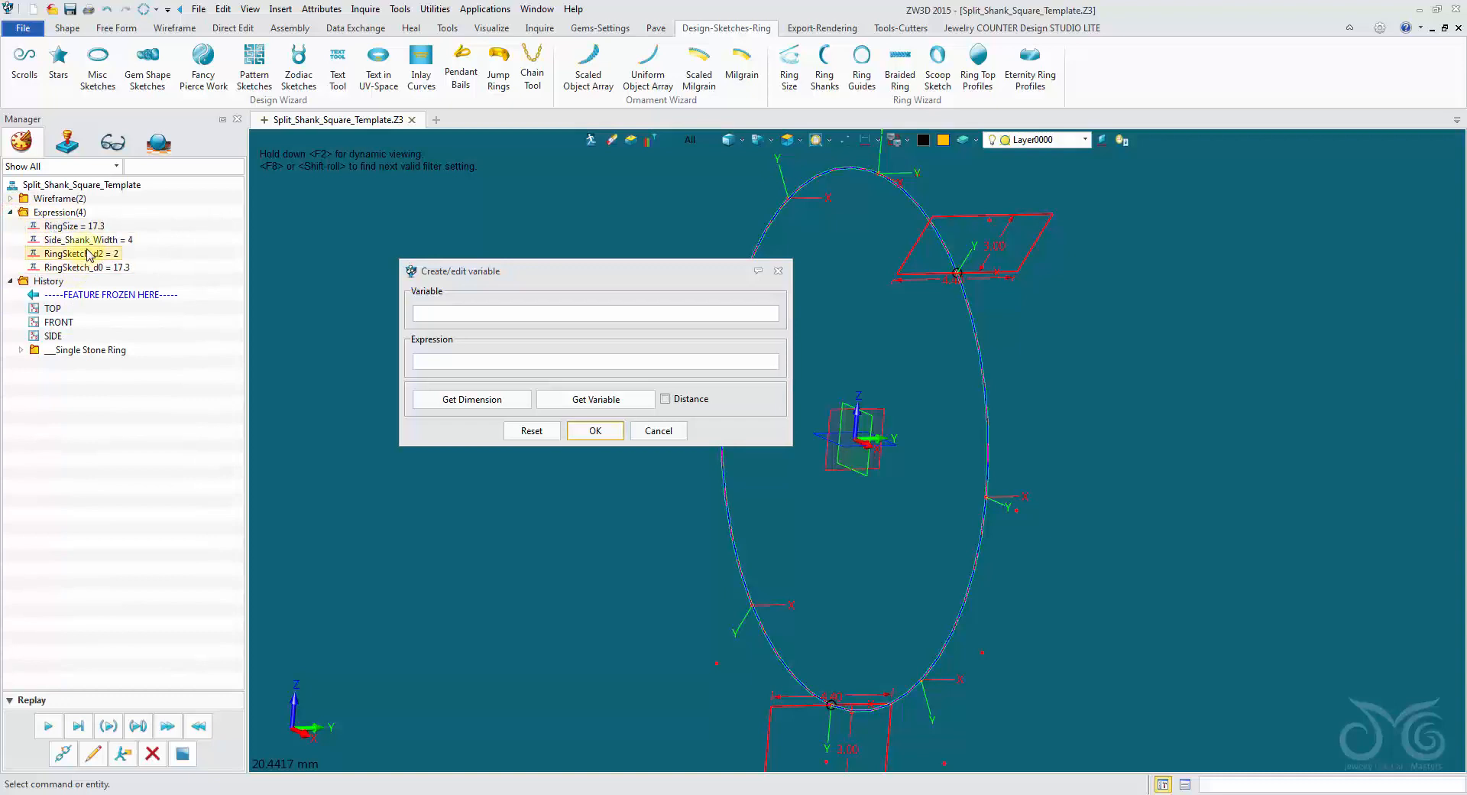
{"action": "left_click_drag", "start_coordinate": [469, 272], "coordinate": [403, 215]}
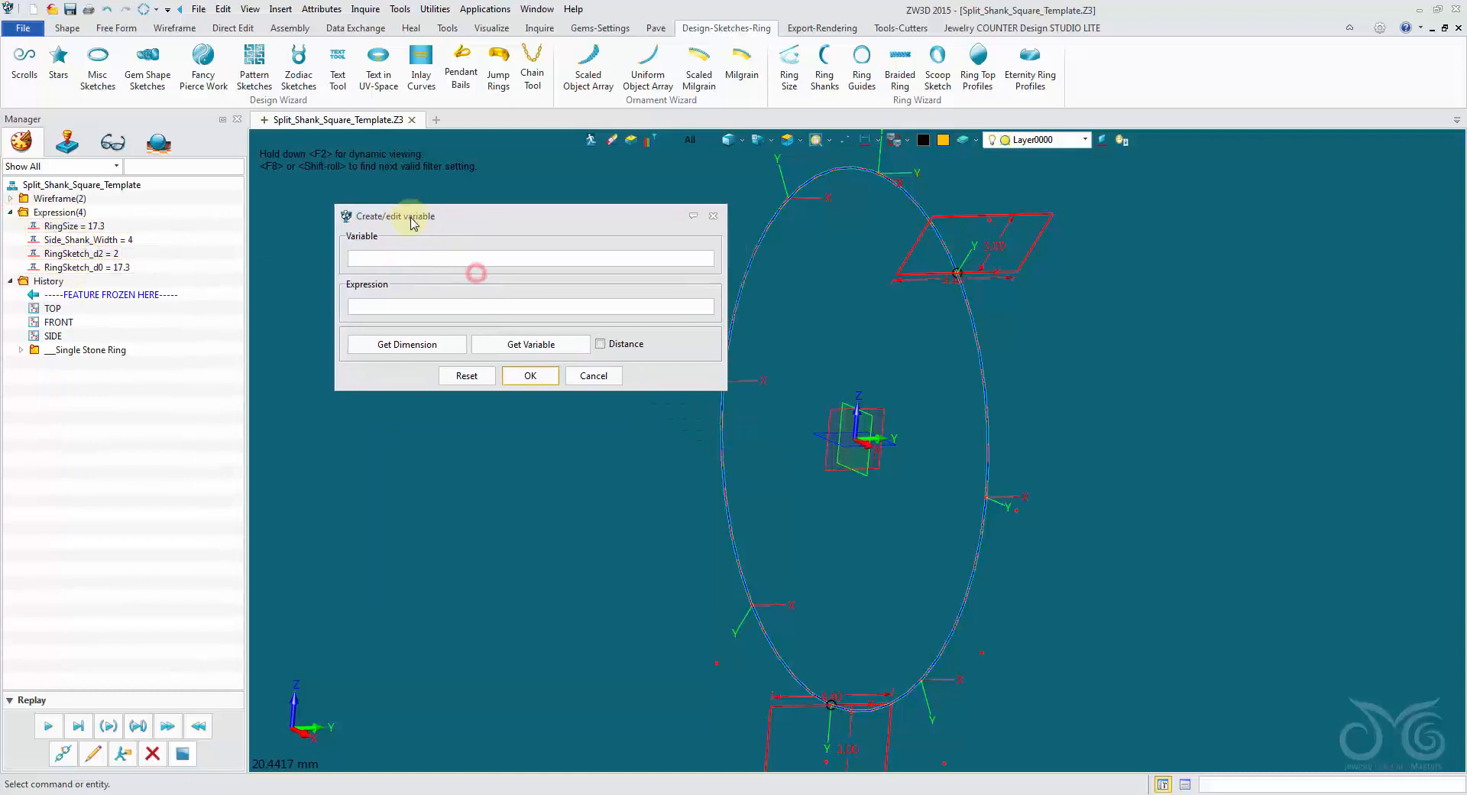
{"action": "left_click", "coordinate": [401, 258]}
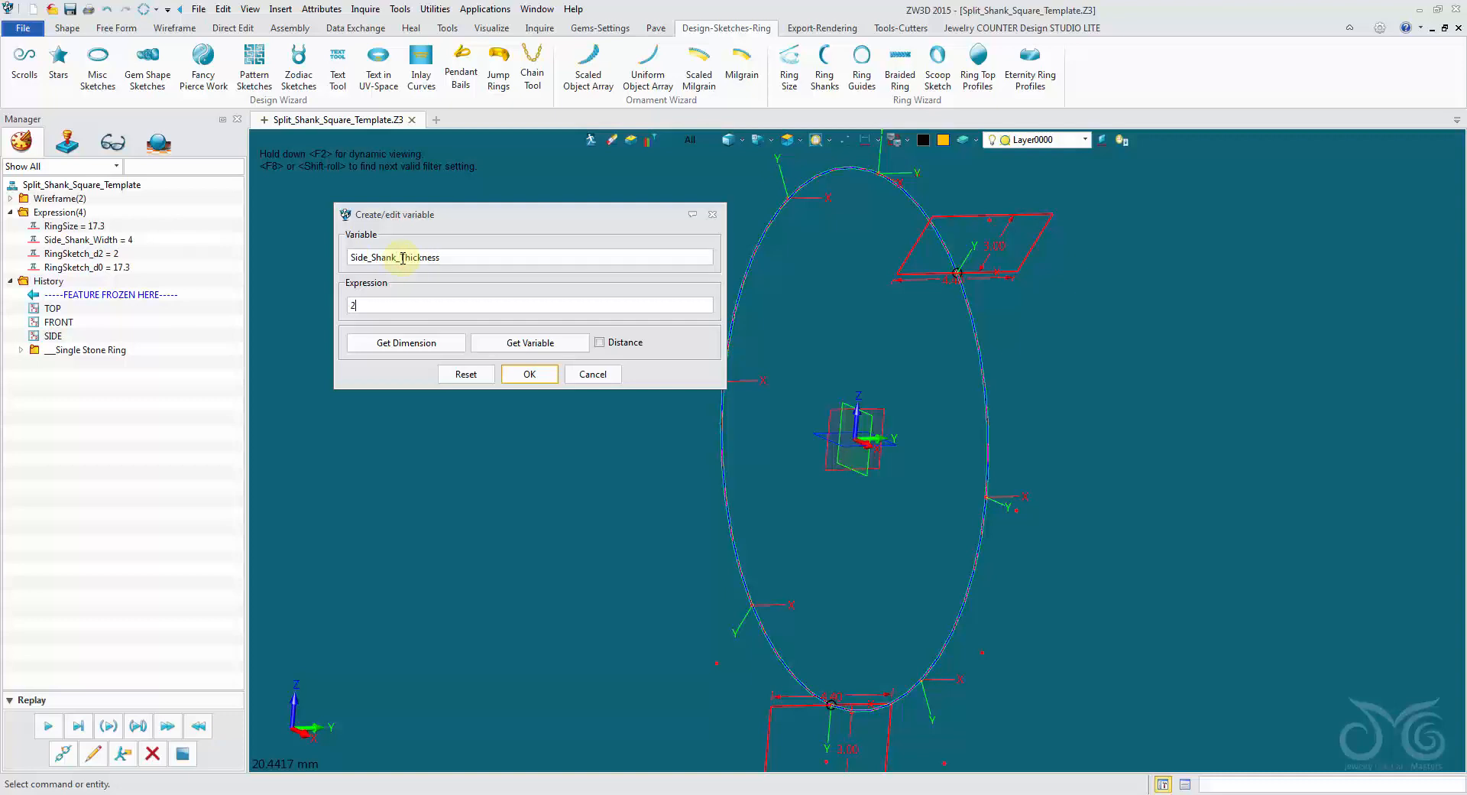
{"action": "left_click", "coordinate": [529, 374]}
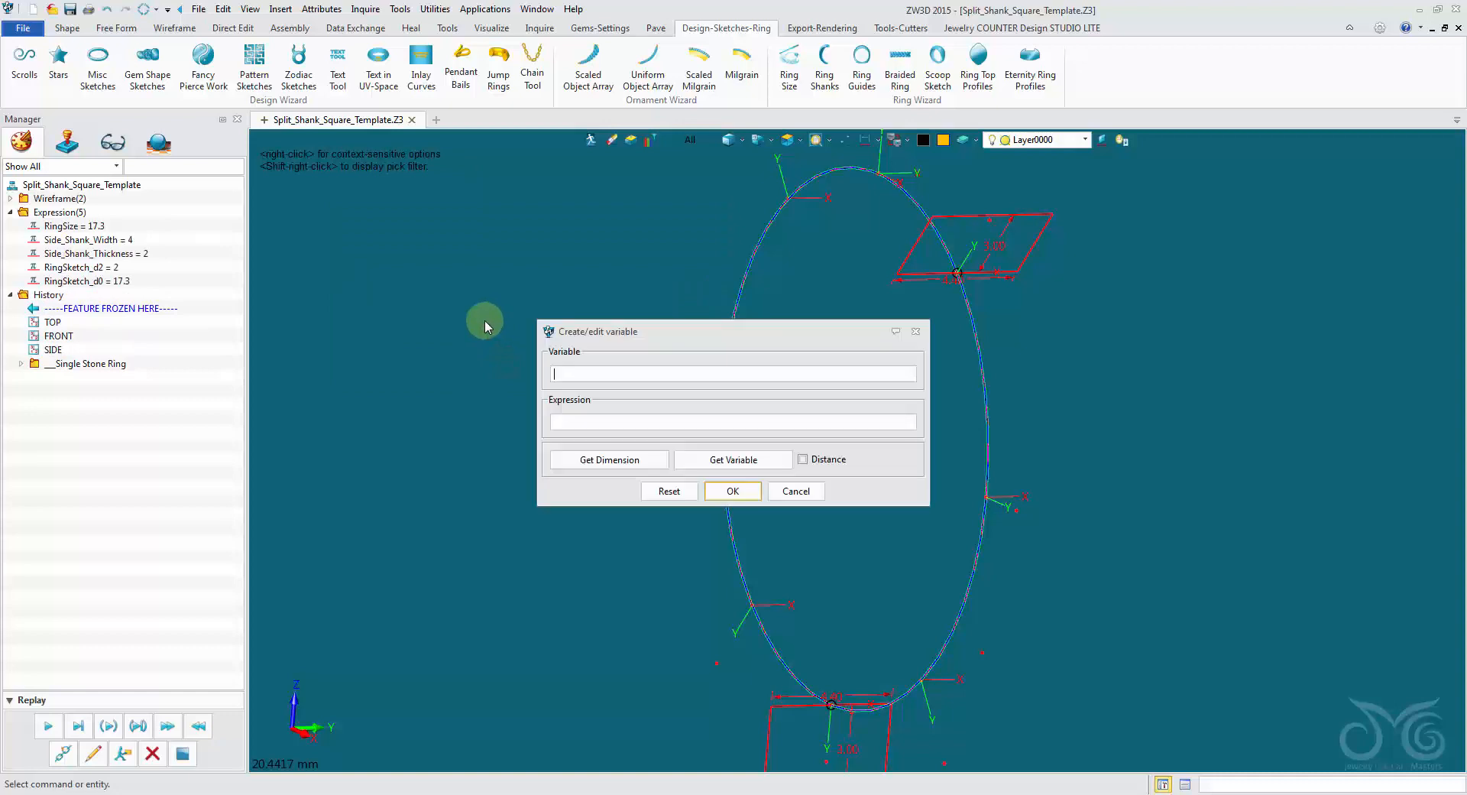
Create a variable named Bottom_Shank_Width with the value 2.5.
{"action": "type", "text": "Bottom_Shank_Width"}
{"action": "left_click", "coordinate": [584, 419]}
{"action": "type", "text": "2.5"}
{"action": "left_click", "coordinate": [732, 490]}
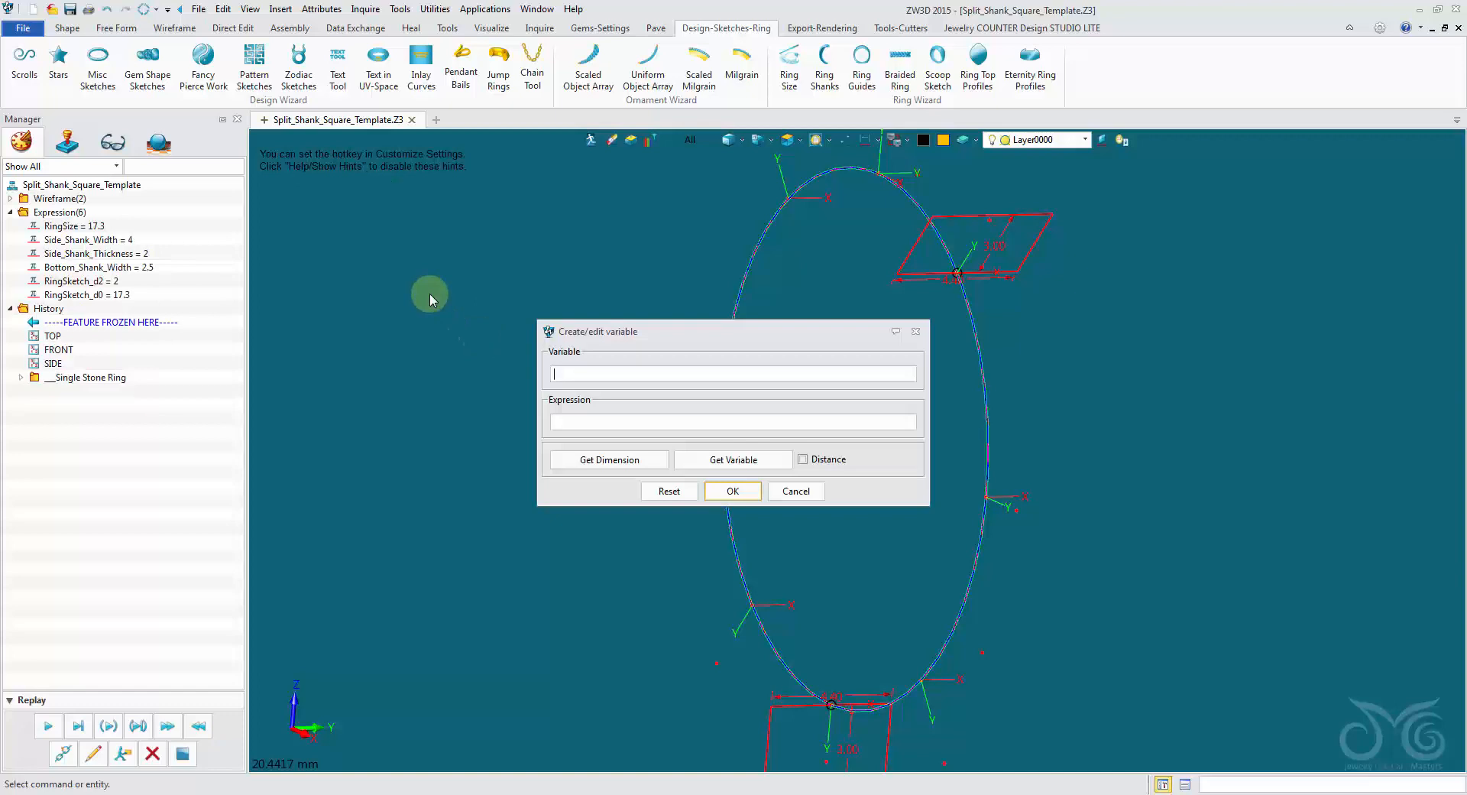
Create a variable named Bottom_Shank_Thickness with the value 2.
{"action": "type", "text": "Bottom_Shank_Thickness"}
{"action": "left_click", "coordinate": [728, 491]}
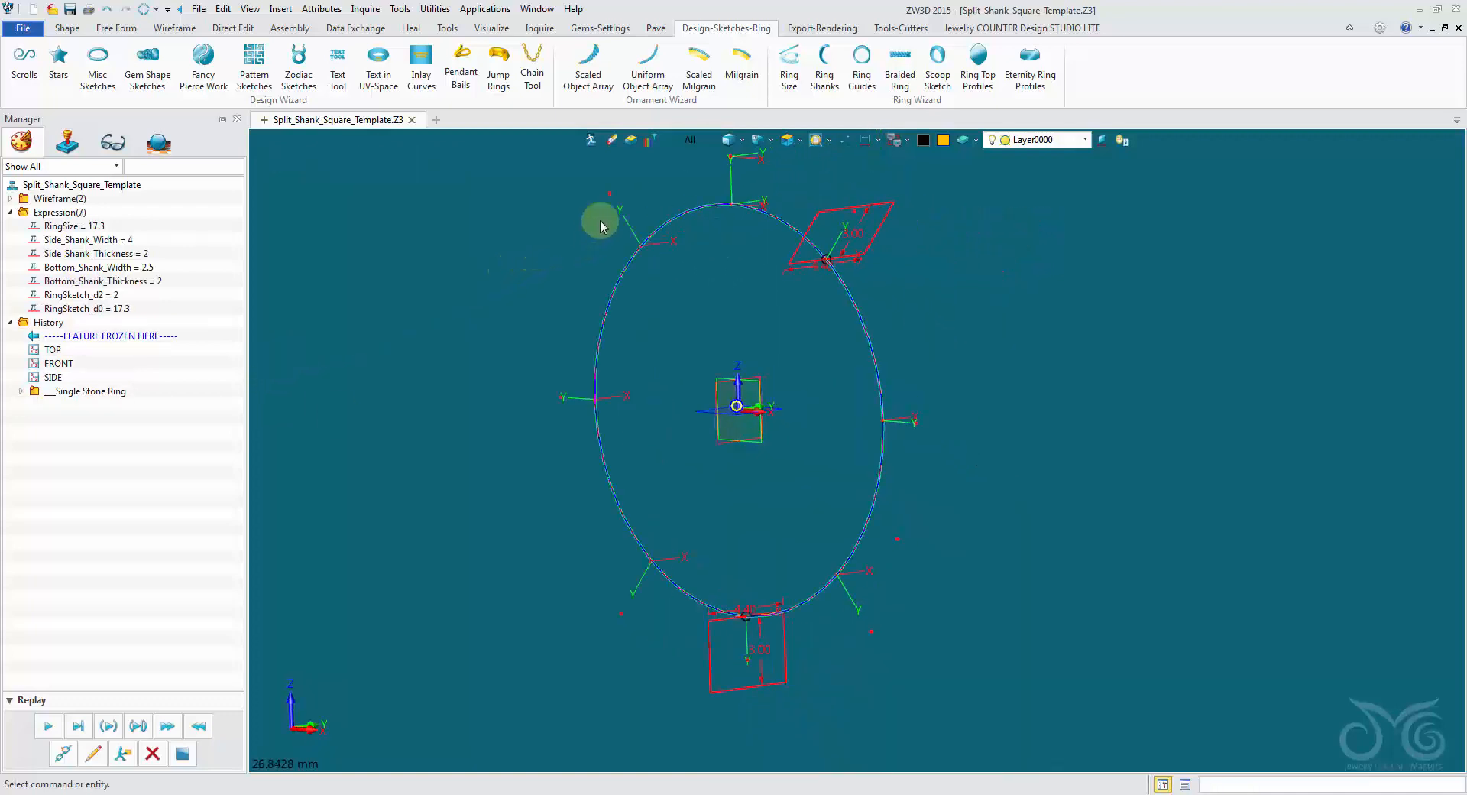
Restrict picking to sketches, open the bottom shank profile for editing and hide the ring geometry around it.
{"action": "left_click", "coordinate": [689, 140]}
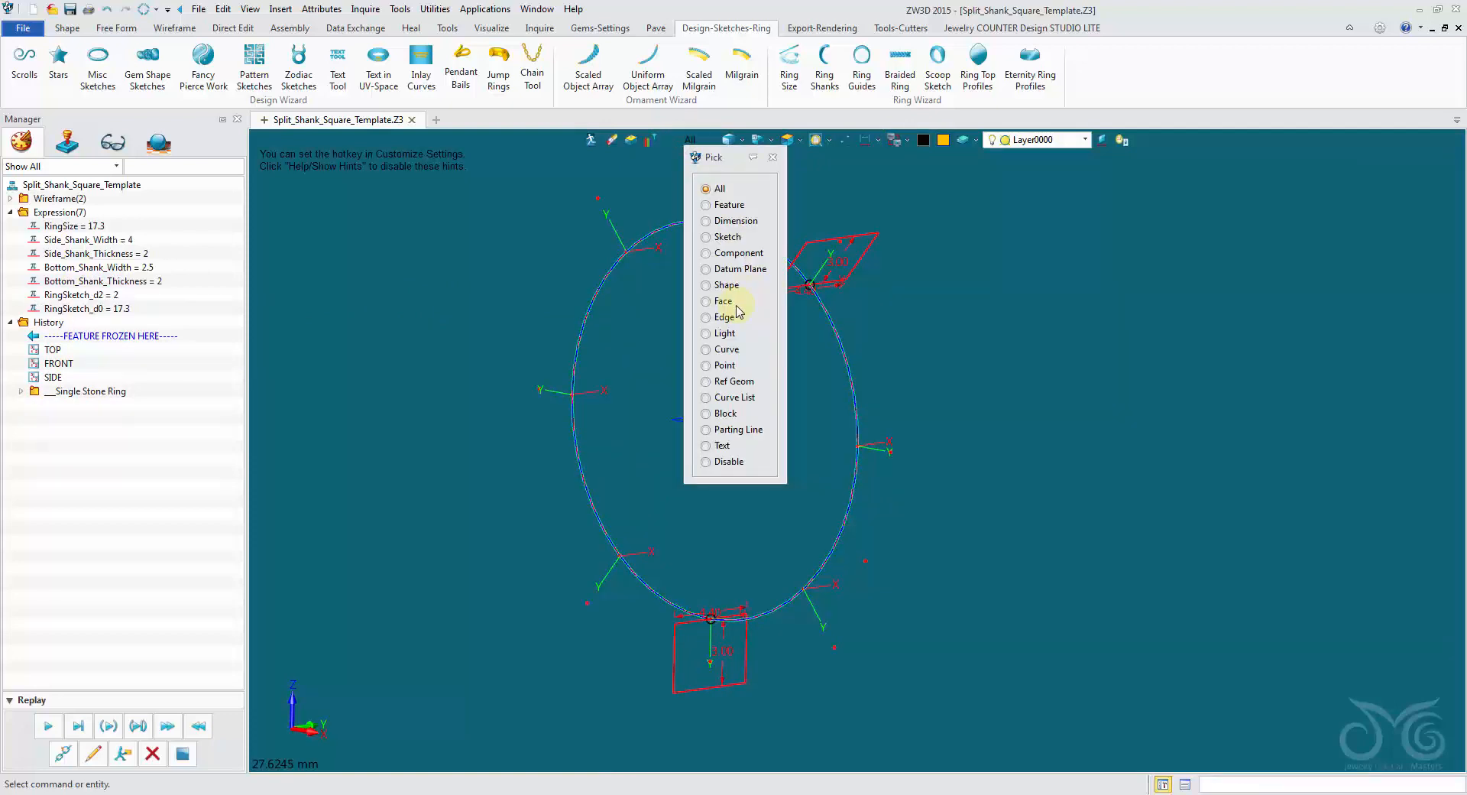
{"action": "left_click", "coordinate": [729, 239]}
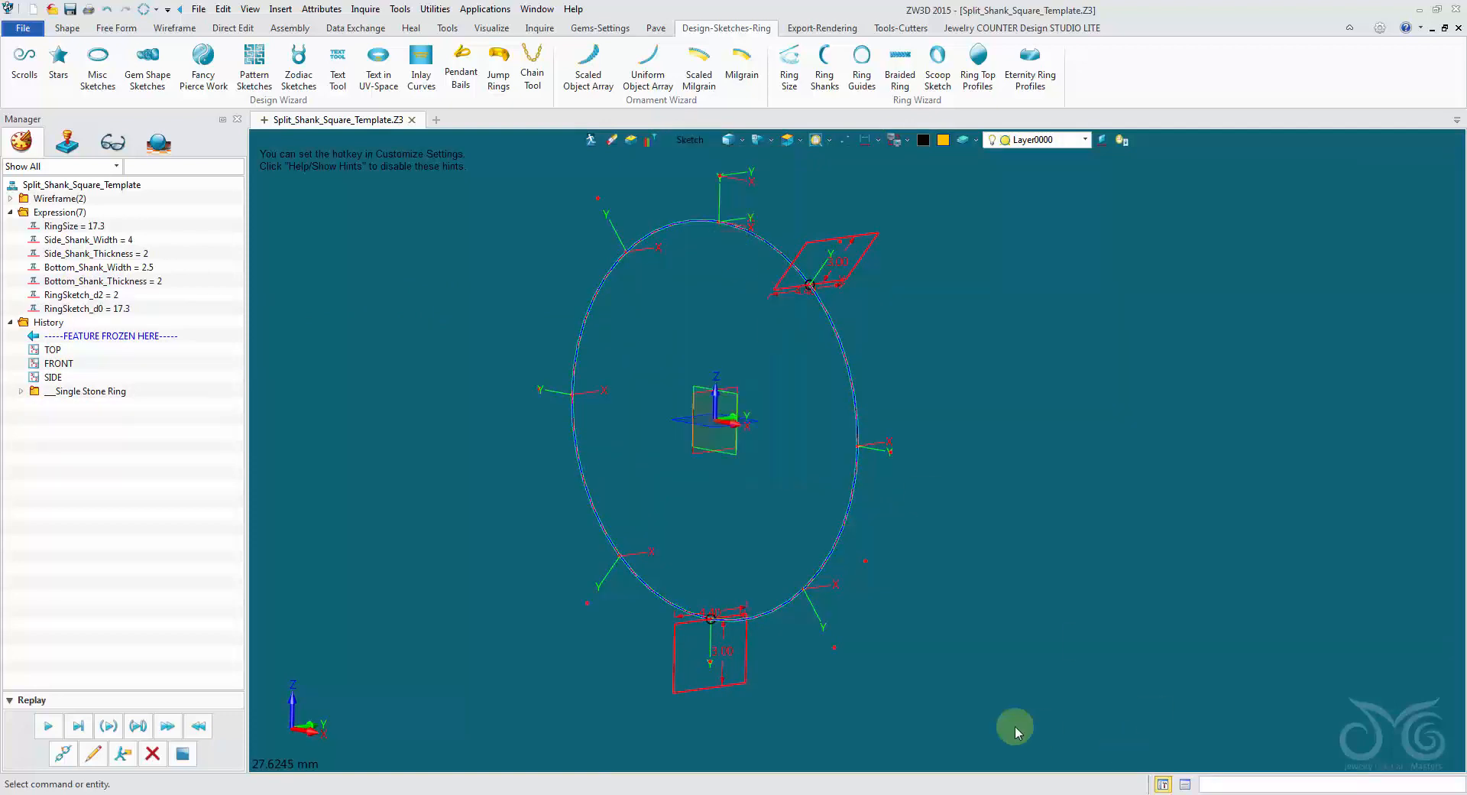
{"action": "double_click", "coordinate": [753, 683]}
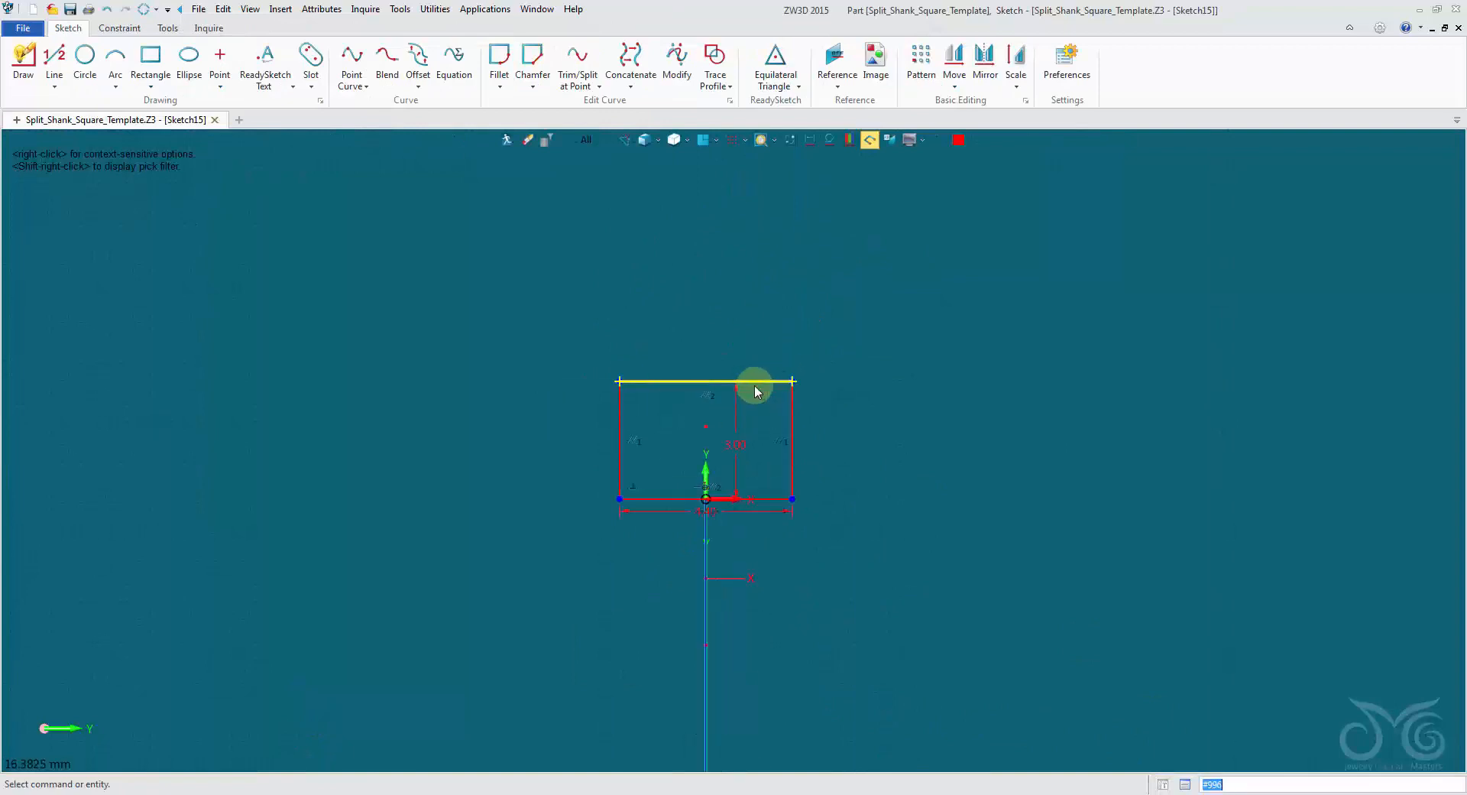
{"action": "middle_click_drag", "start_coordinate": [677, 289], "coordinate": [603, 247]}
{"action": "scroll", "coordinate": [626, 285], "scroll_direction": "up", "scroll_amount": 2}
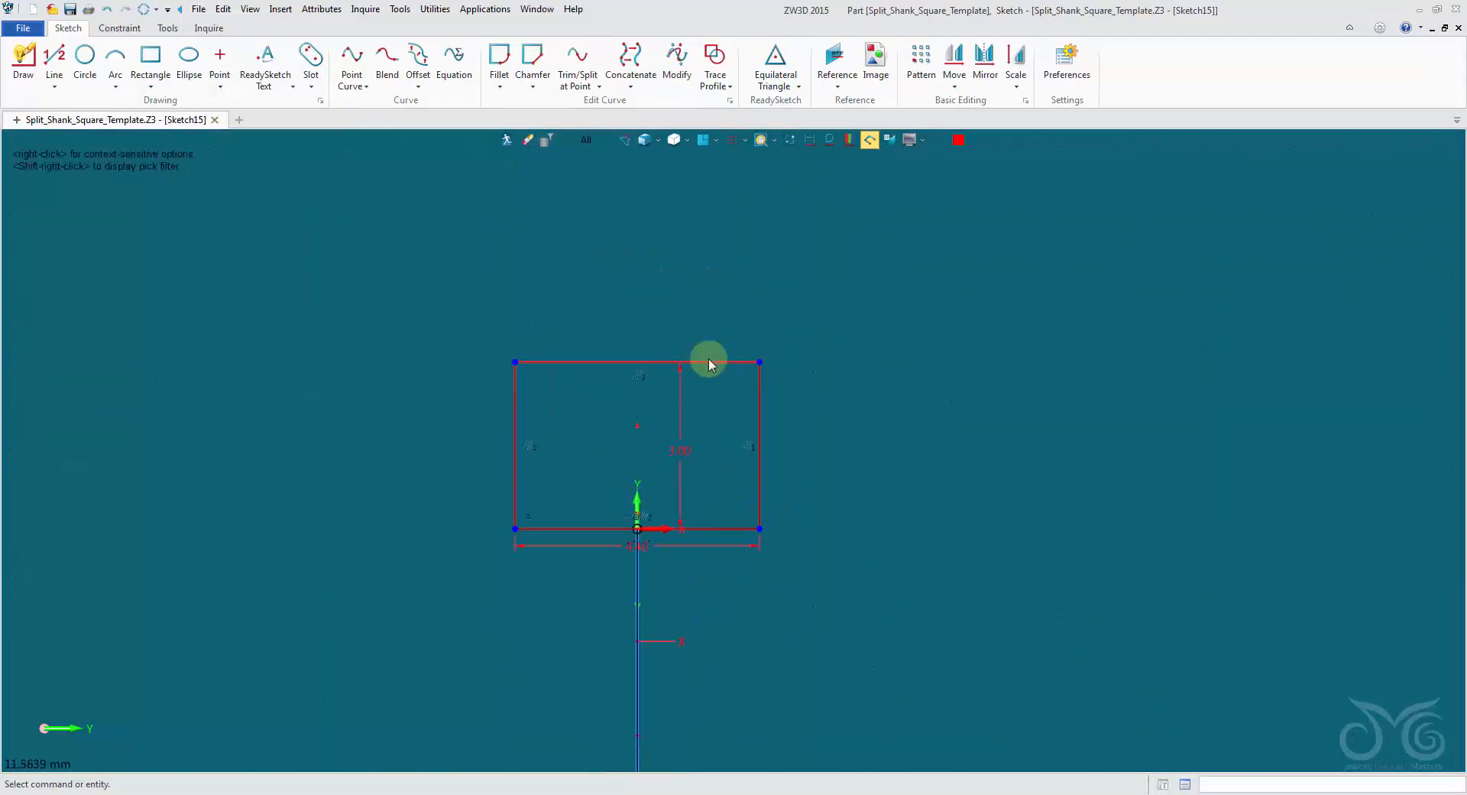
{"action": "left_click", "coordinate": [791, 140]}
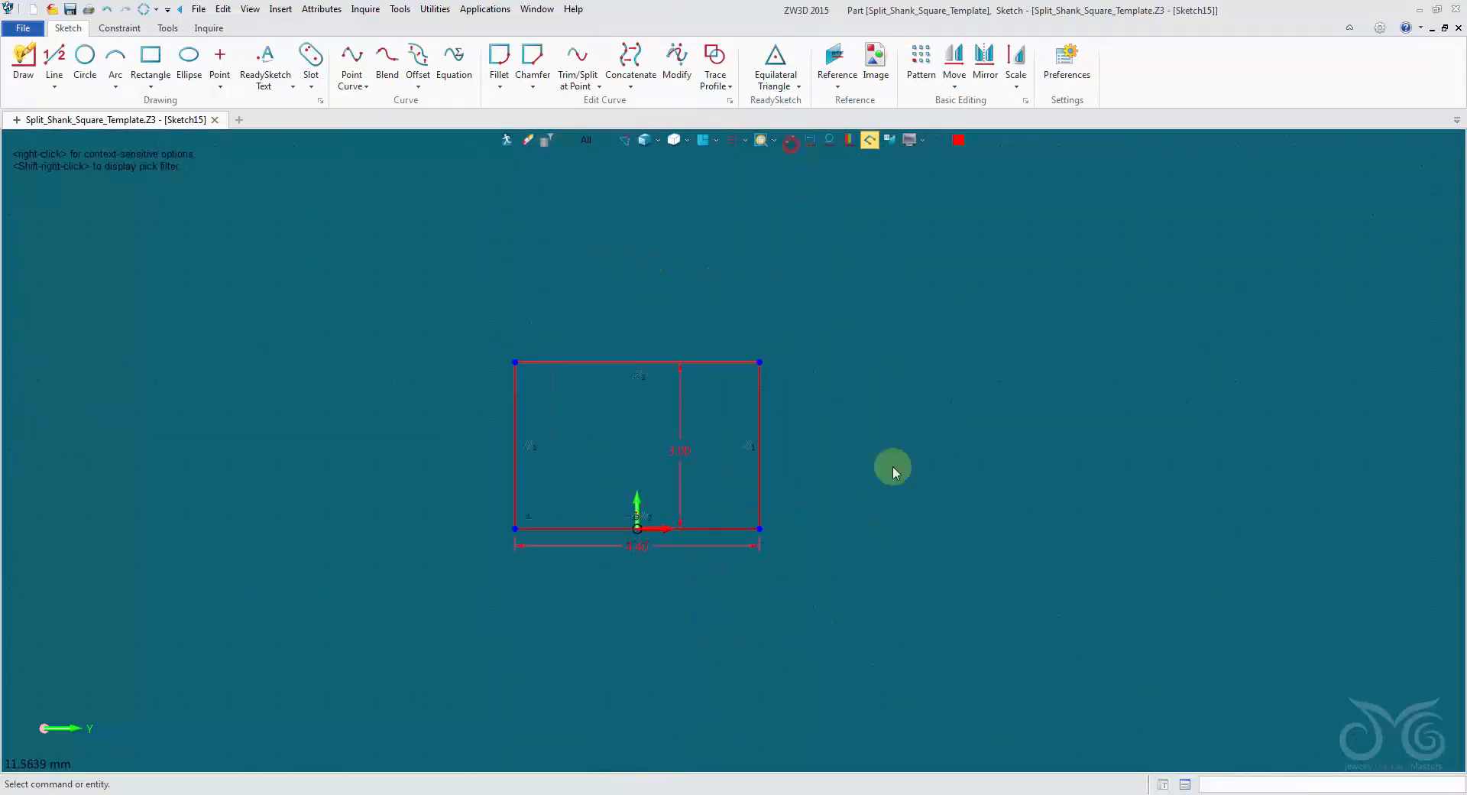
Link the bottom profile's width dimension to the part variable Bottom_Shank_Width.
{"action": "double_click", "coordinate": [681, 547]}
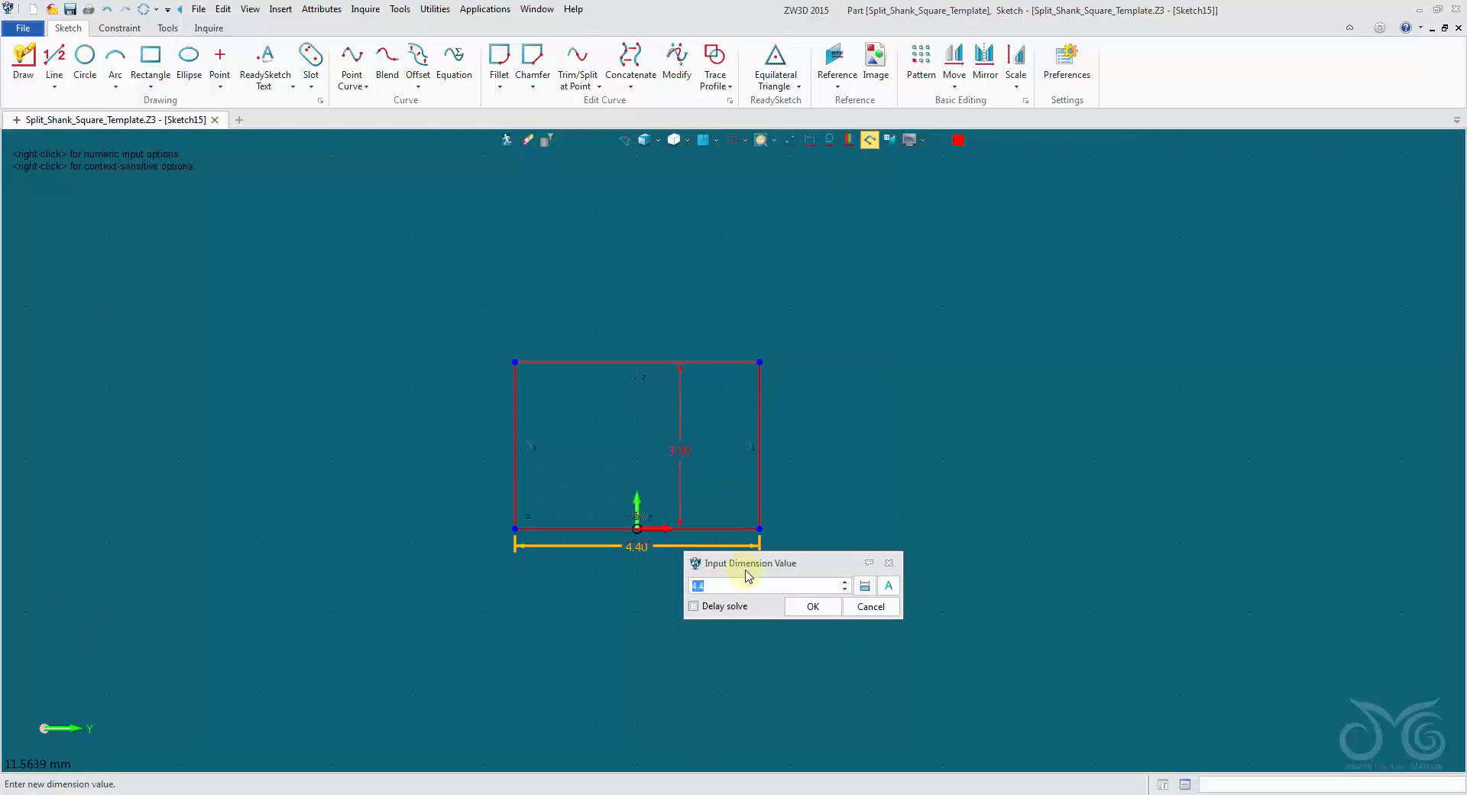
{"action": "left_click_drag", "start_coordinate": [747, 576], "coordinate": [719, 585]}
{"action": "left_click", "coordinate": [862, 594]}
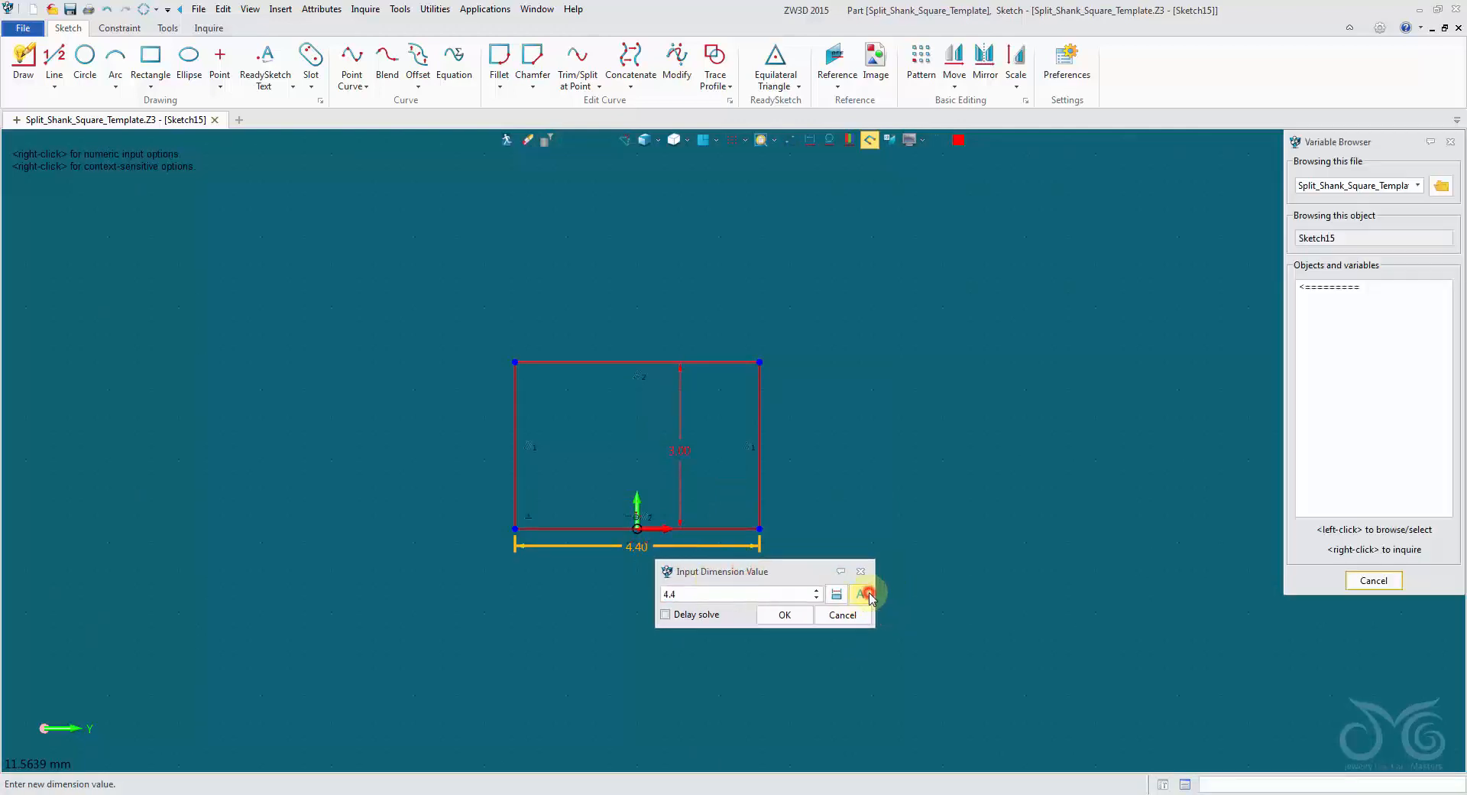
{"action": "left_click", "coordinate": [1333, 290]}
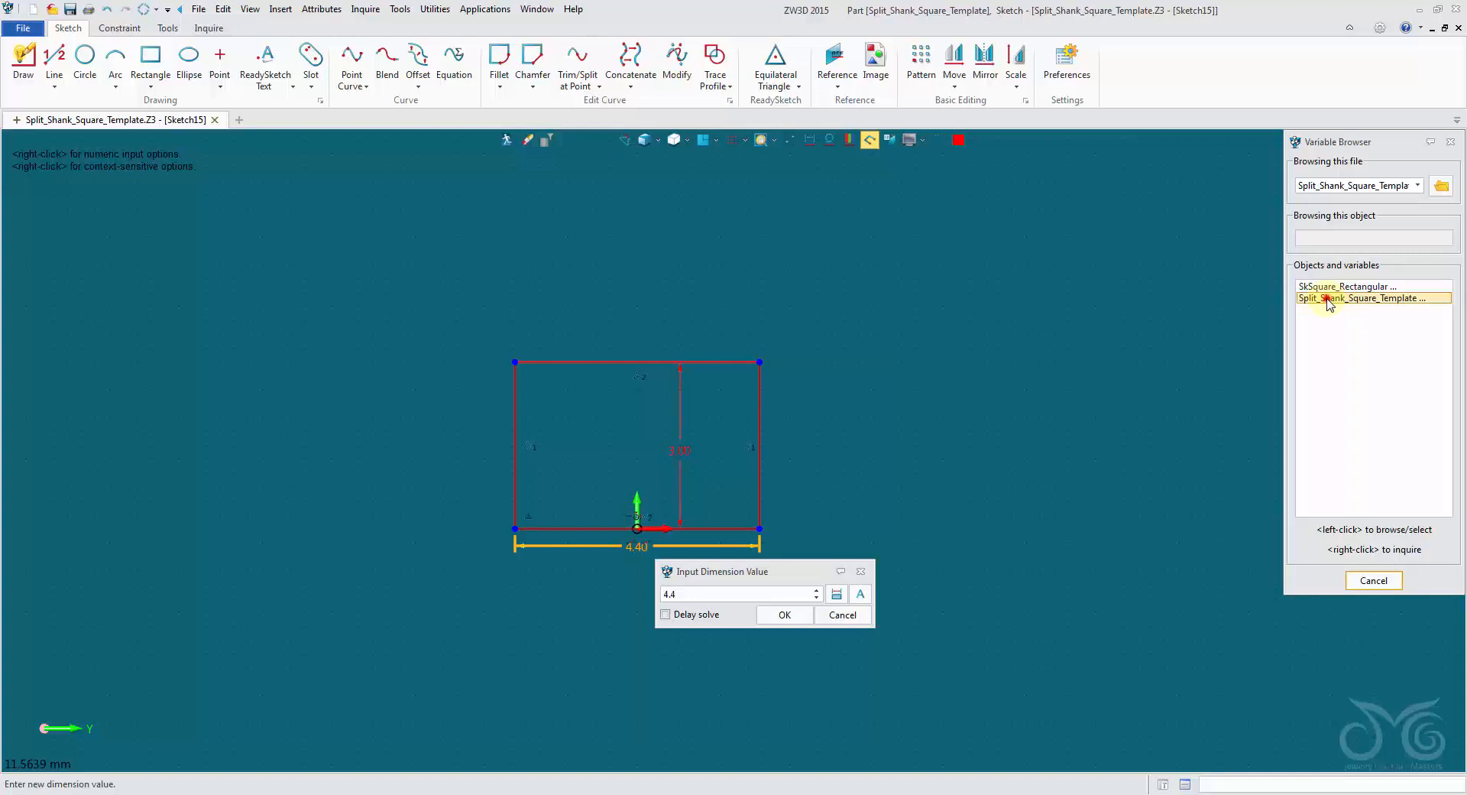
{"action": "left_click", "coordinate": [1354, 298]}
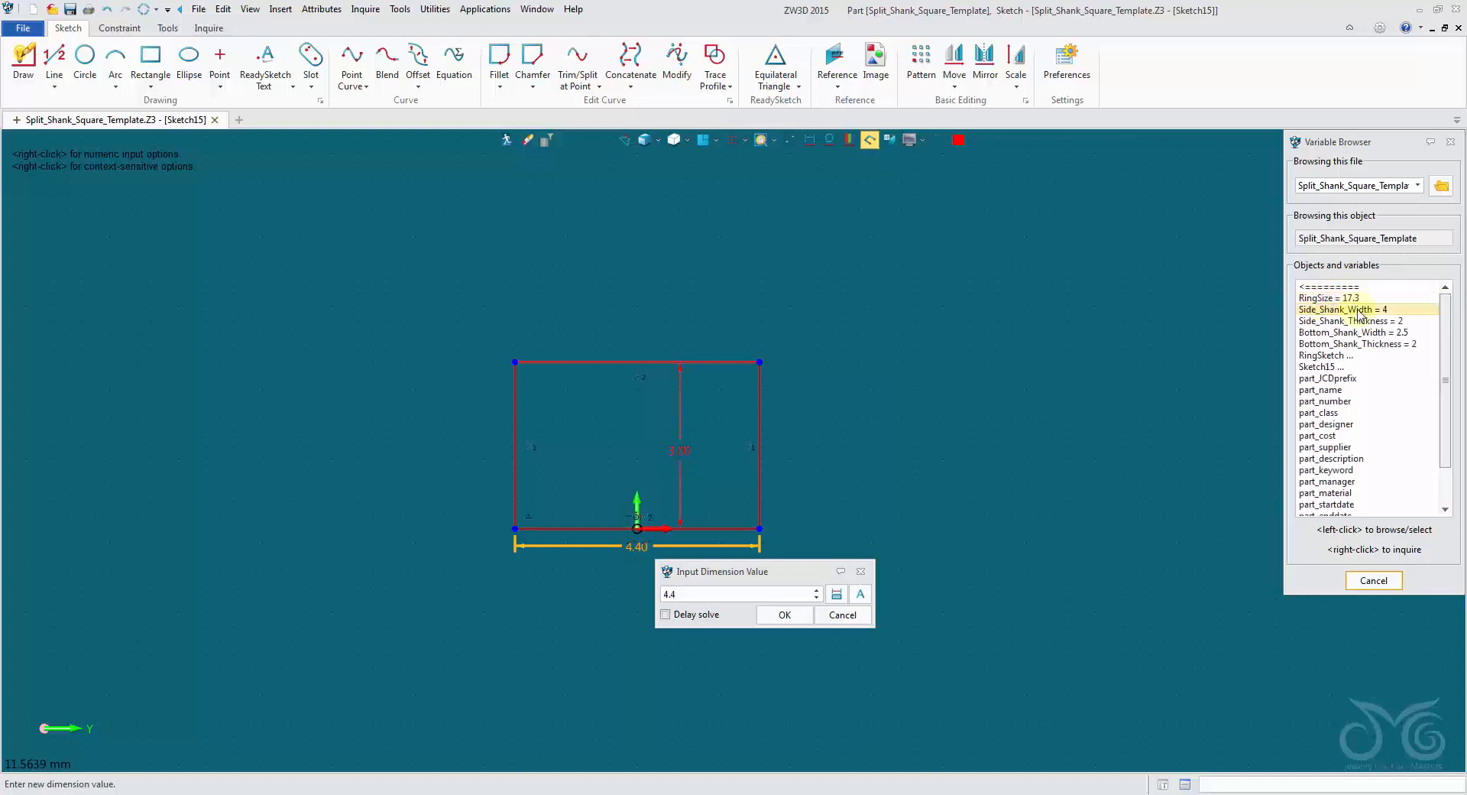
{"action": "left_click", "coordinate": [1410, 333]}
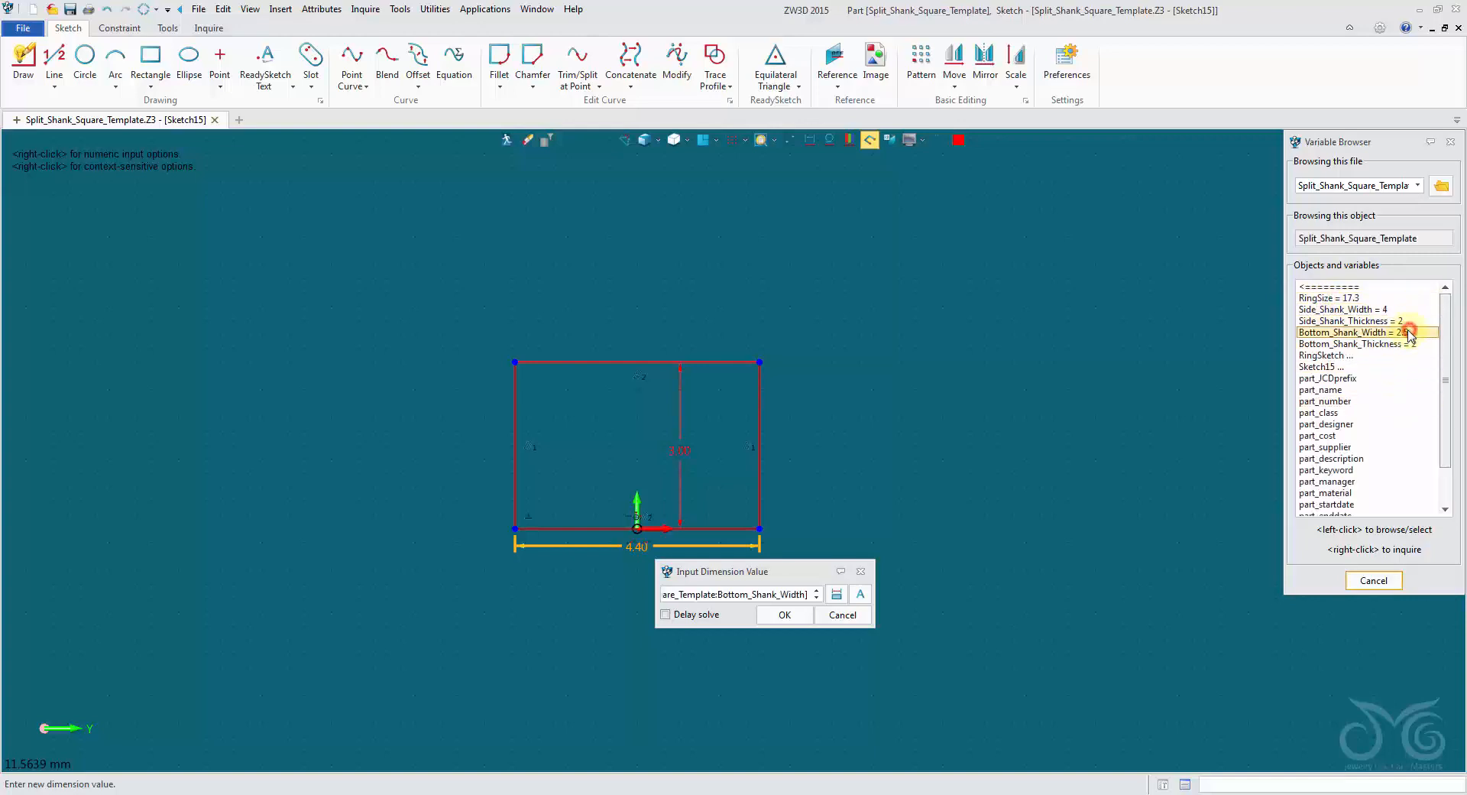
{"action": "left_click", "coordinate": [785, 614]}
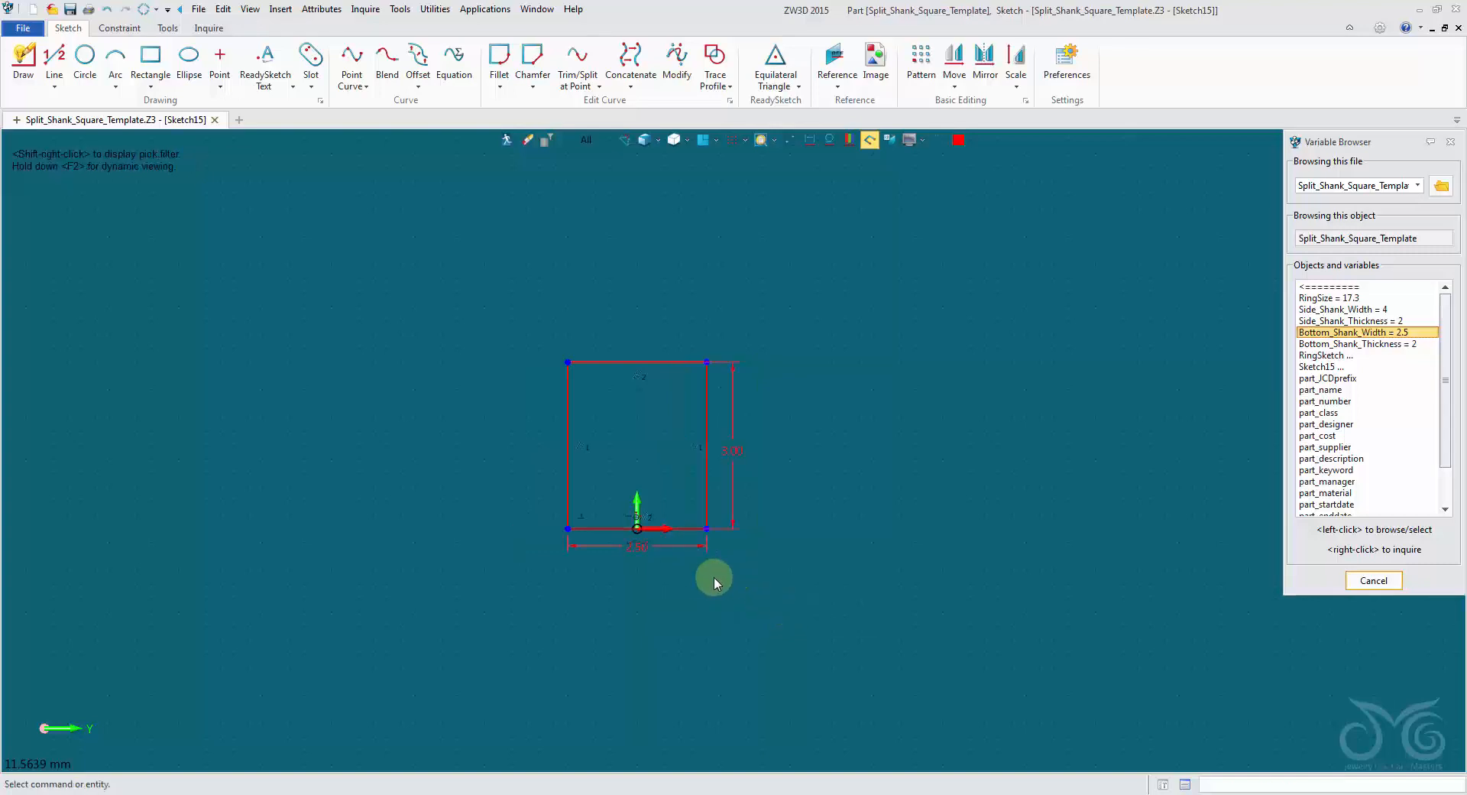
Link the bottom profile's height dimension to the variable Bottom_Shank_Thickness and exit the sketch.
{"action": "double_click", "coordinate": [743, 449]}
{"action": "left_click", "coordinate": [1412, 344]}
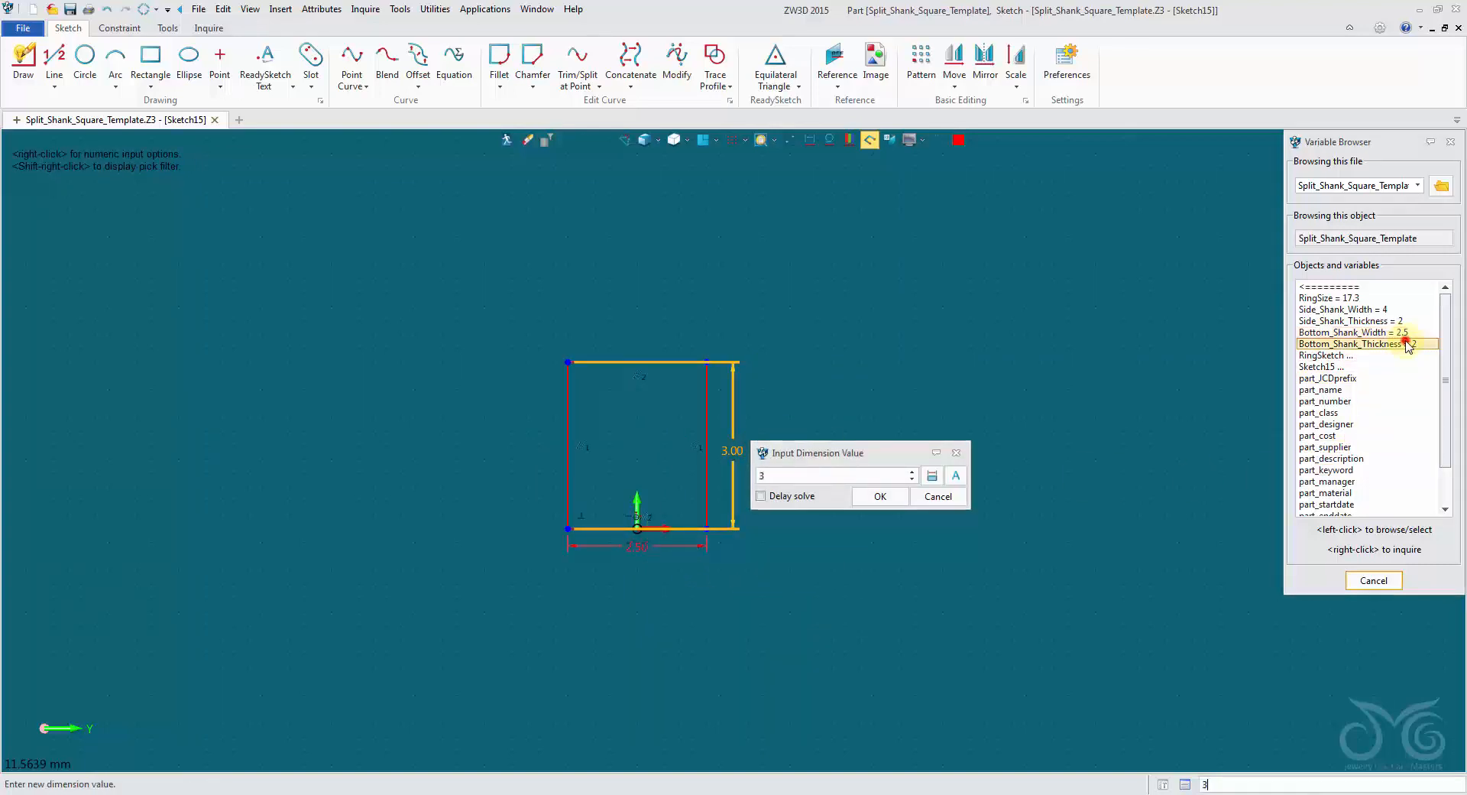
{"action": "left_click", "coordinate": [869, 495]}
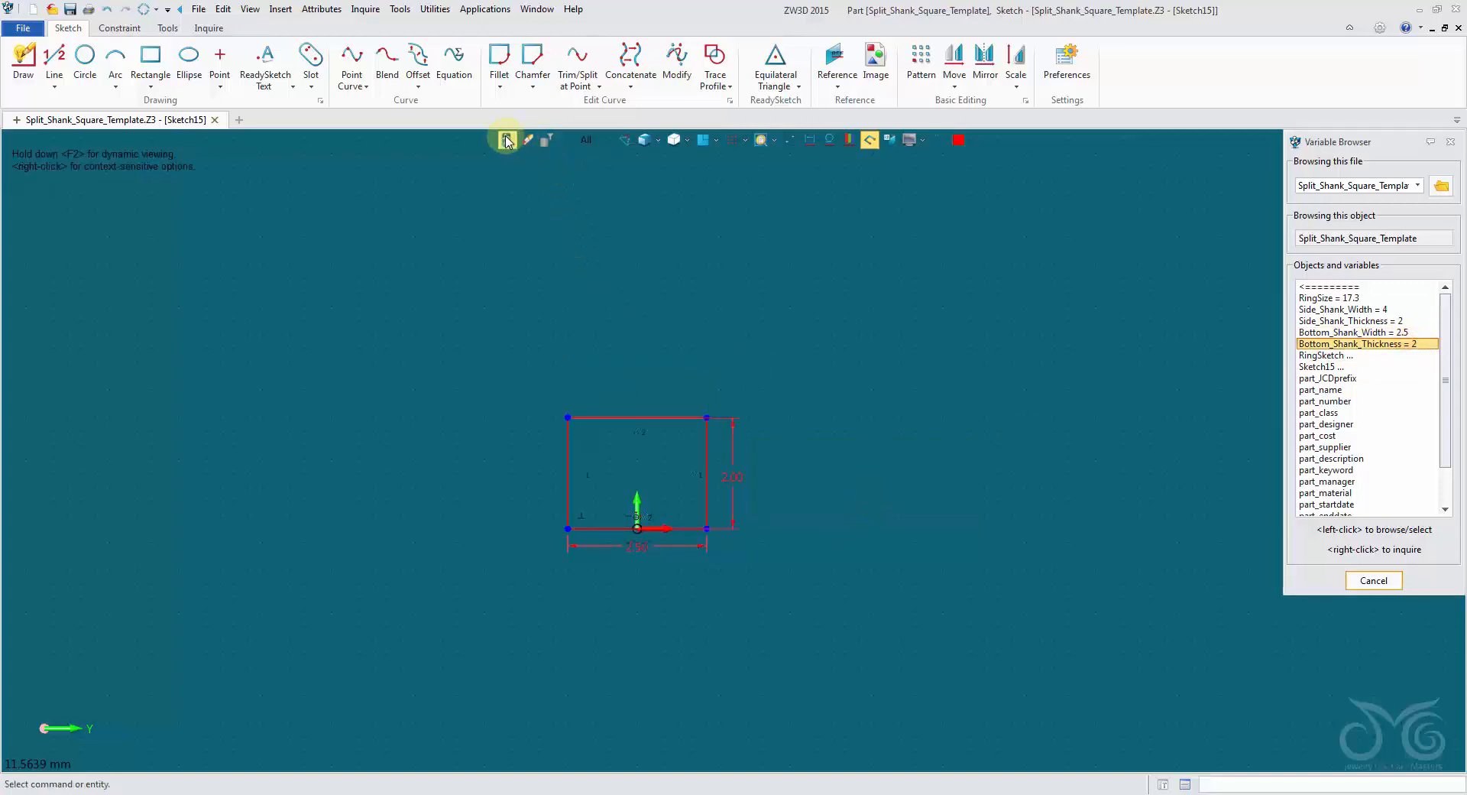
{"action": "left_click", "coordinate": [506, 140]}
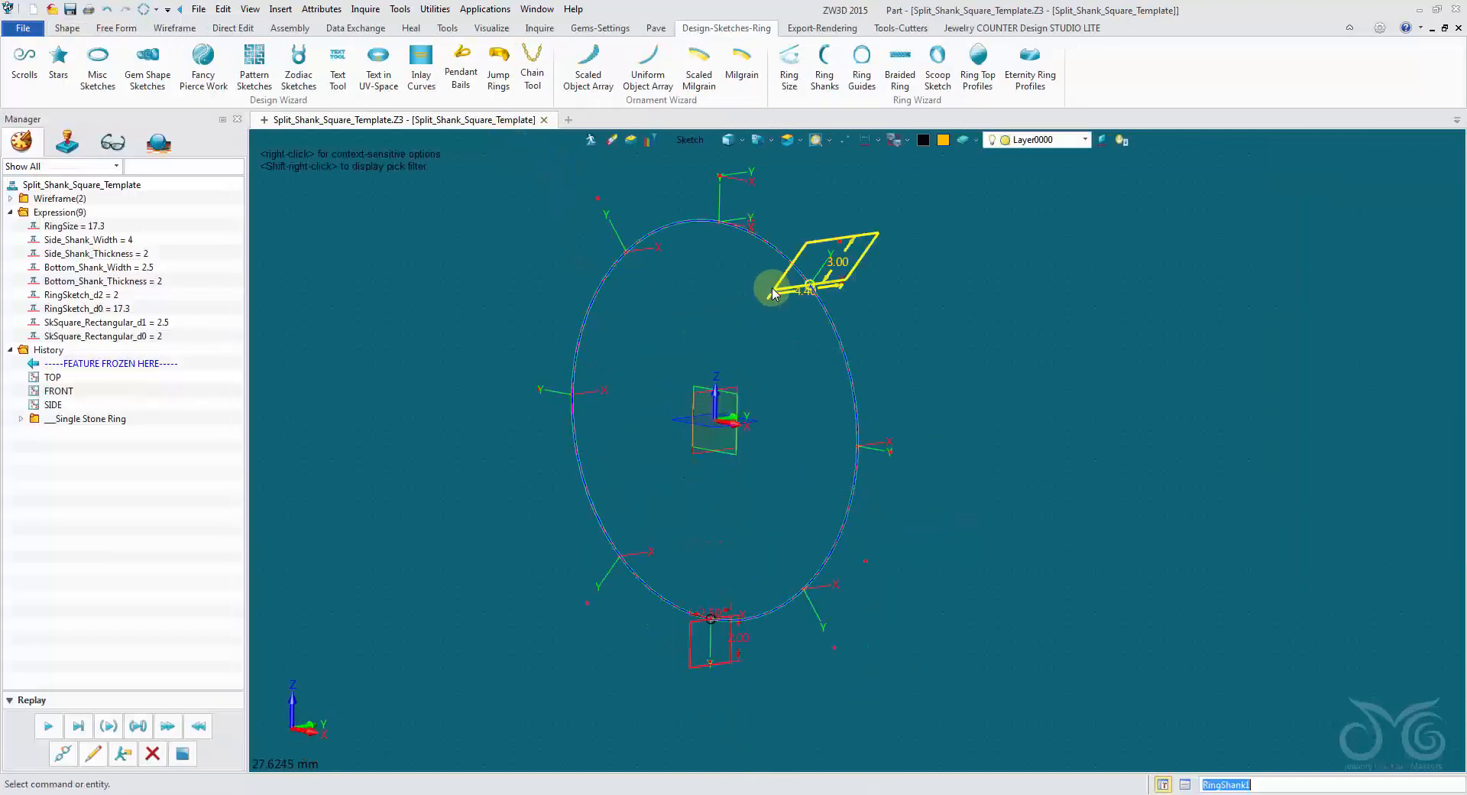
Open the side shank profile for editing and link its width dimension to the part variable Side_Shank_Width.
{"action": "double_click", "coordinate": [774, 292]}
{"action": "scroll", "coordinate": [716, 428], "scroll_direction": "up", "scroll_amount": 3}
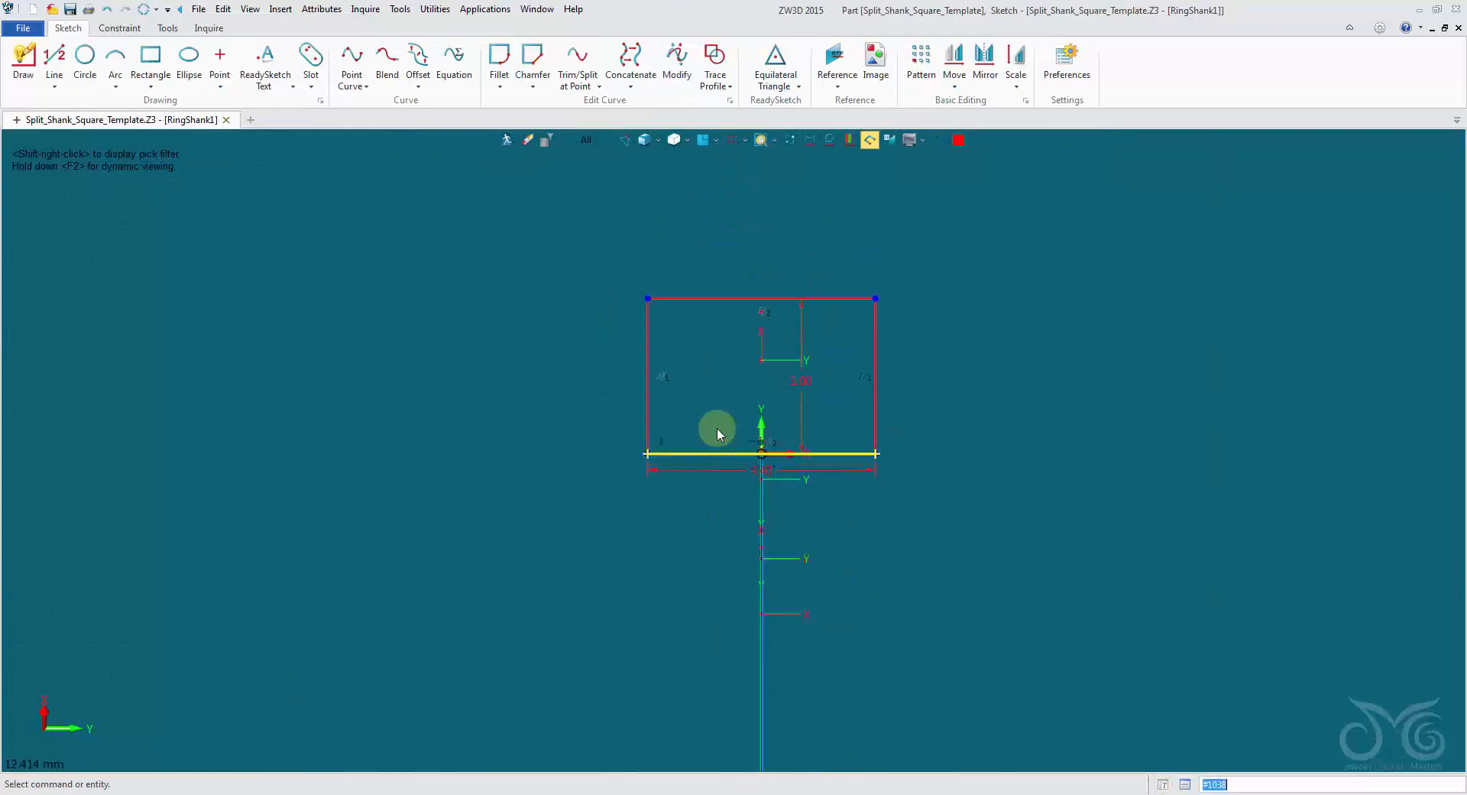
{"action": "middle_click_drag", "start_coordinate": [895, 249], "coordinate": [863, 268]}
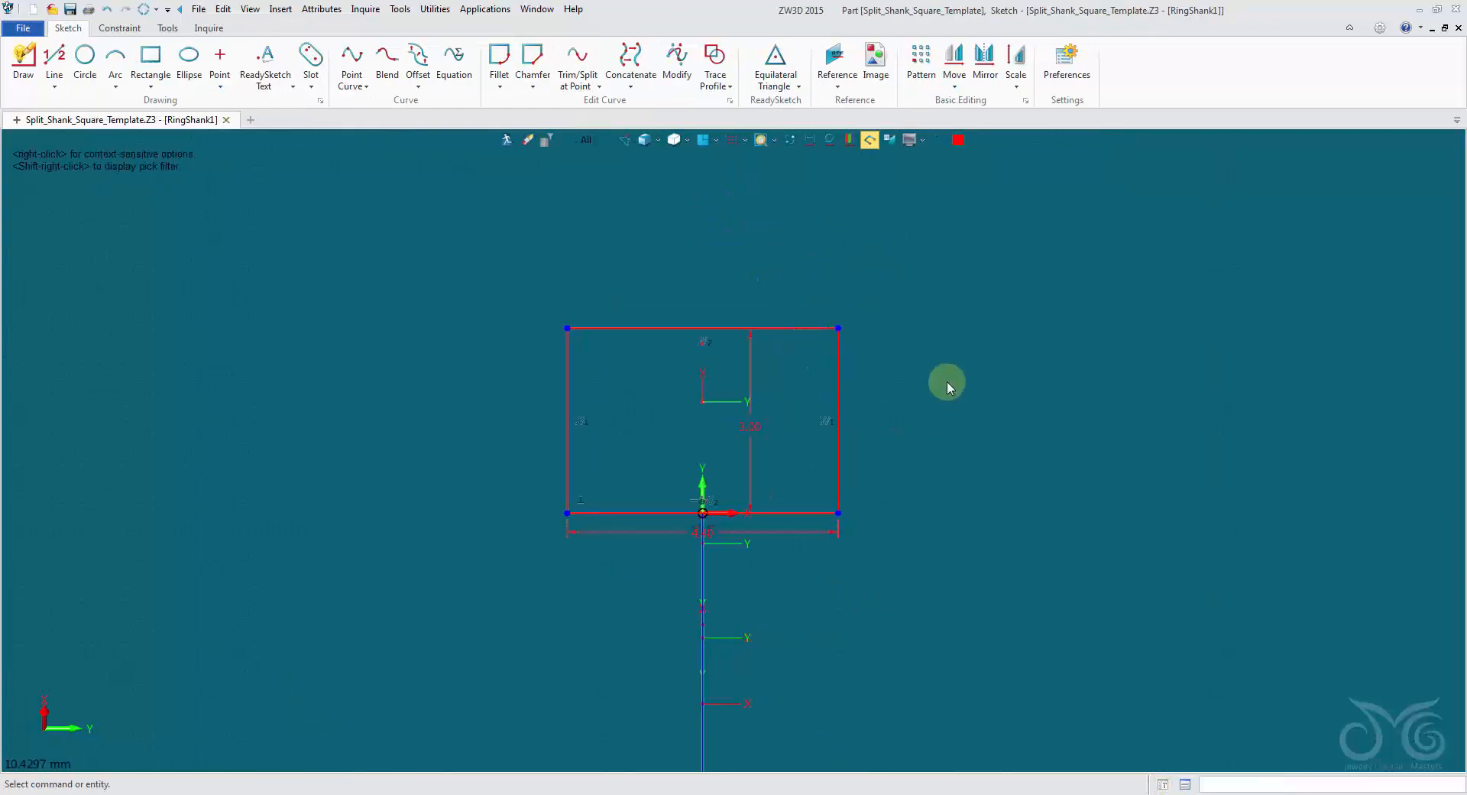
{"action": "double_click", "coordinate": [787, 531]}
{"action": "left_click", "coordinate": [991, 570]}
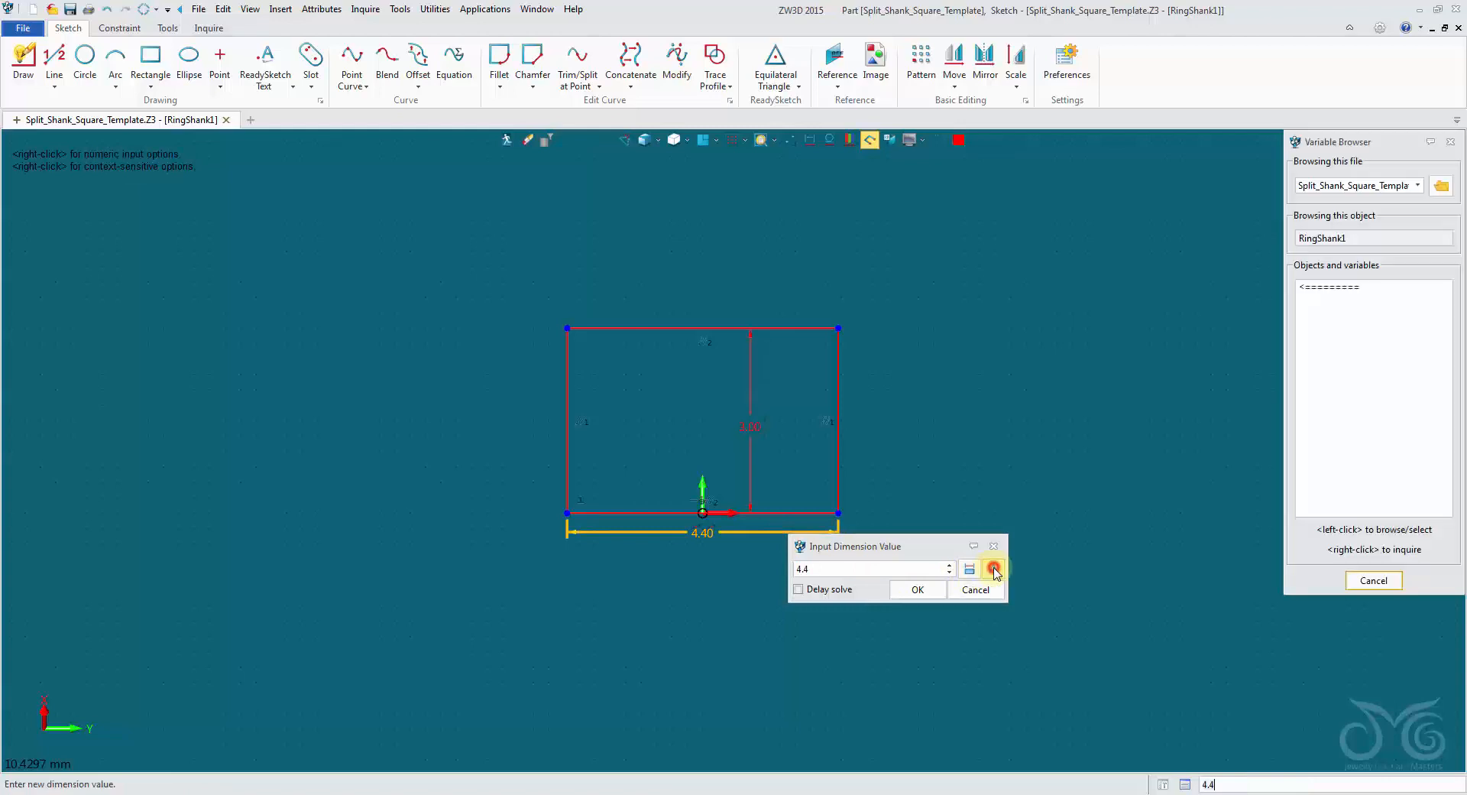
{"action": "left_click", "coordinate": [1339, 298]}
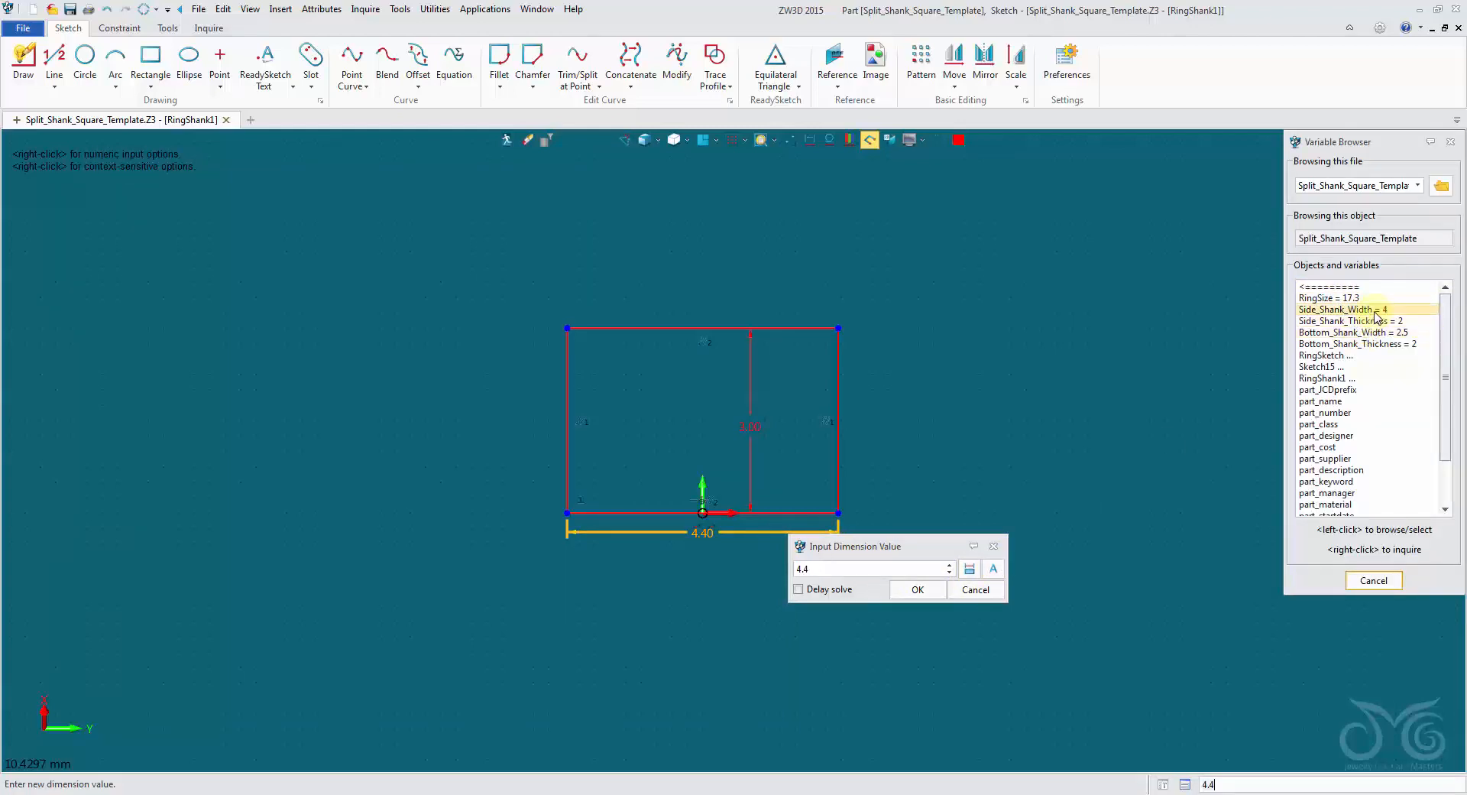
{"action": "left_click", "coordinate": [1376, 309]}
{"action": "left_click", "coordinate": [918, 589]}
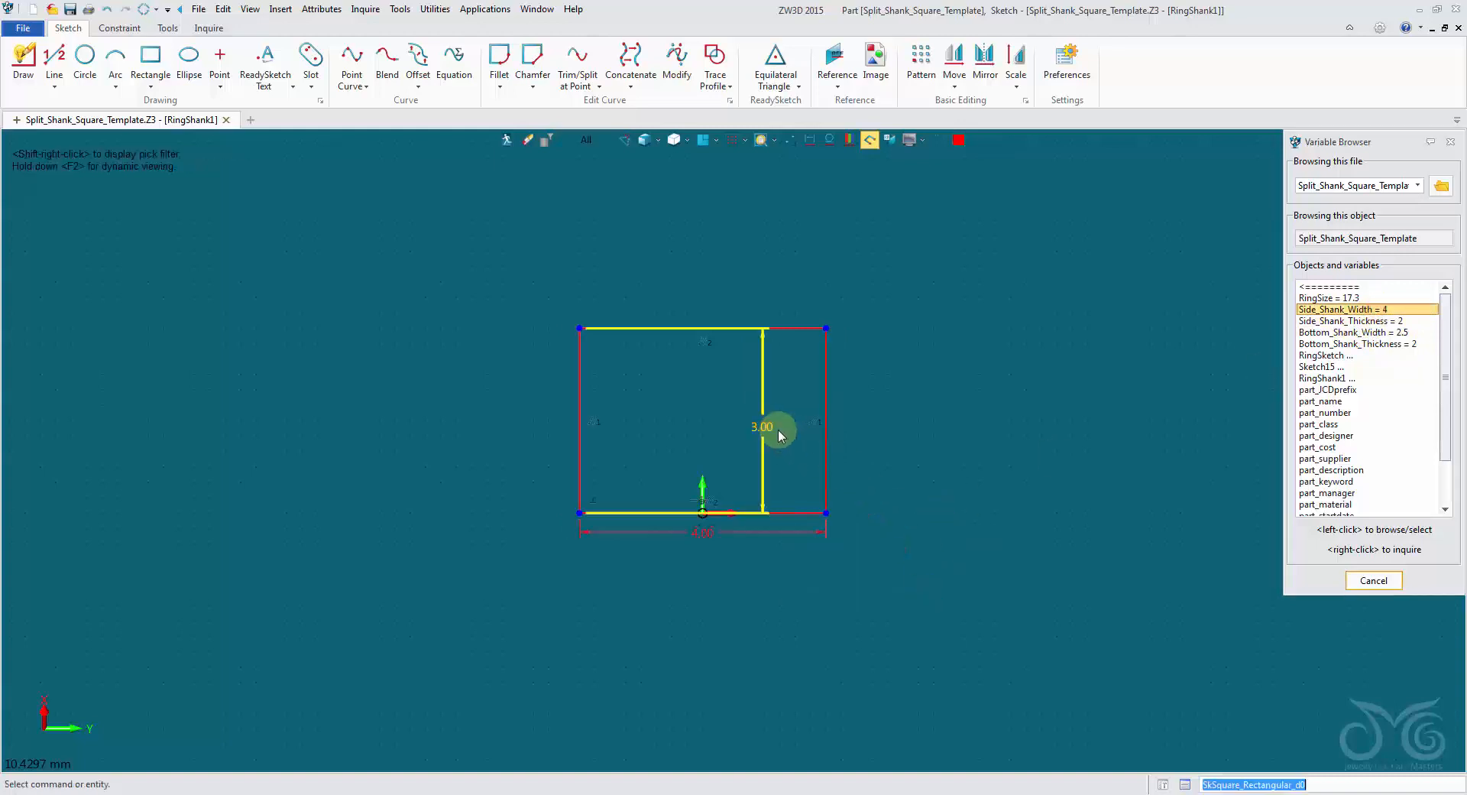
Link the side profile's height dimension to the variable Side_Shank_Thickness and exit the sketch.
{"action": "double_click", "coordinate": [777, 430]}
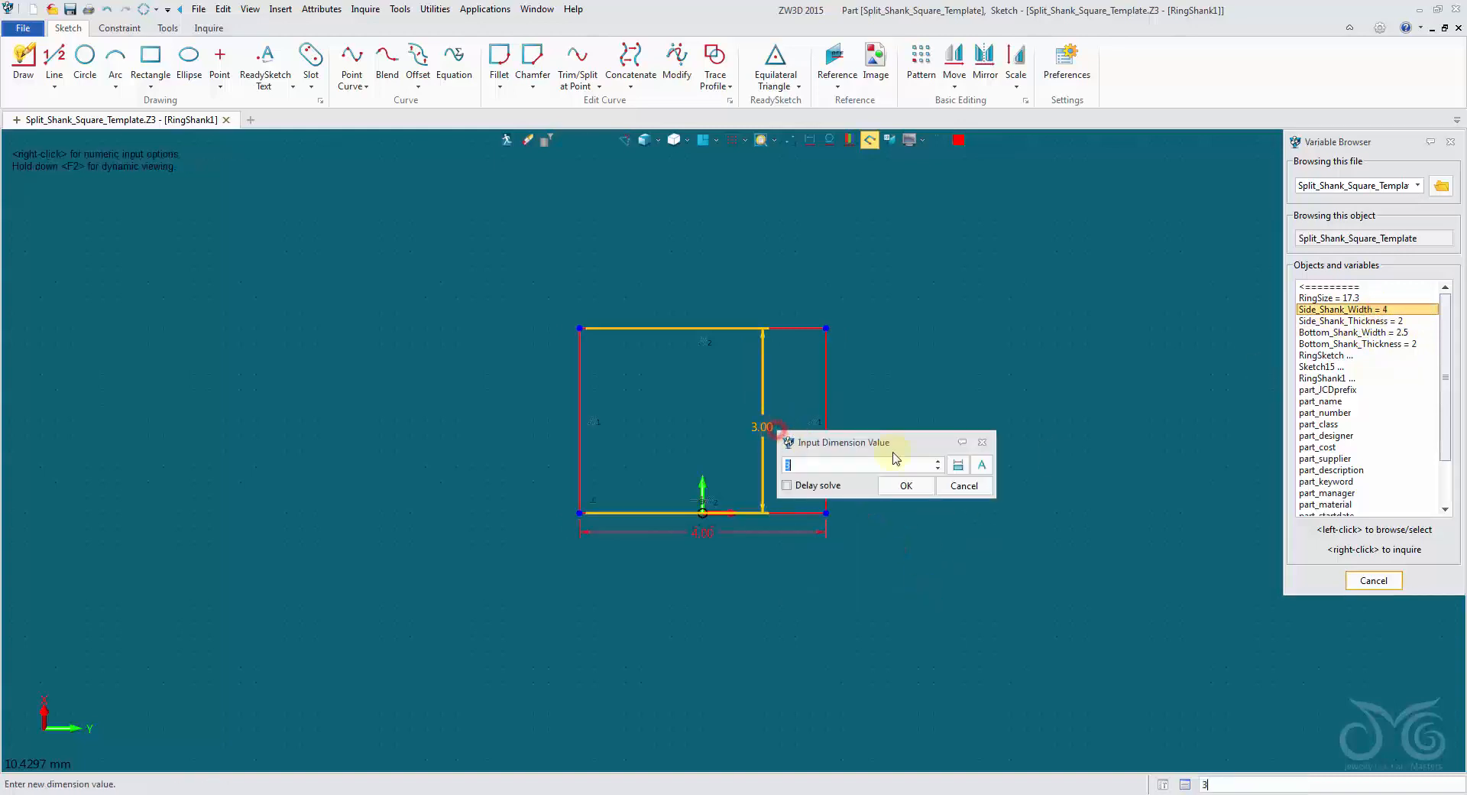
{"action": "left_click", "coordinate": [1407, 321]}
{"action": "left_click", "coordinate": [906, 485]}
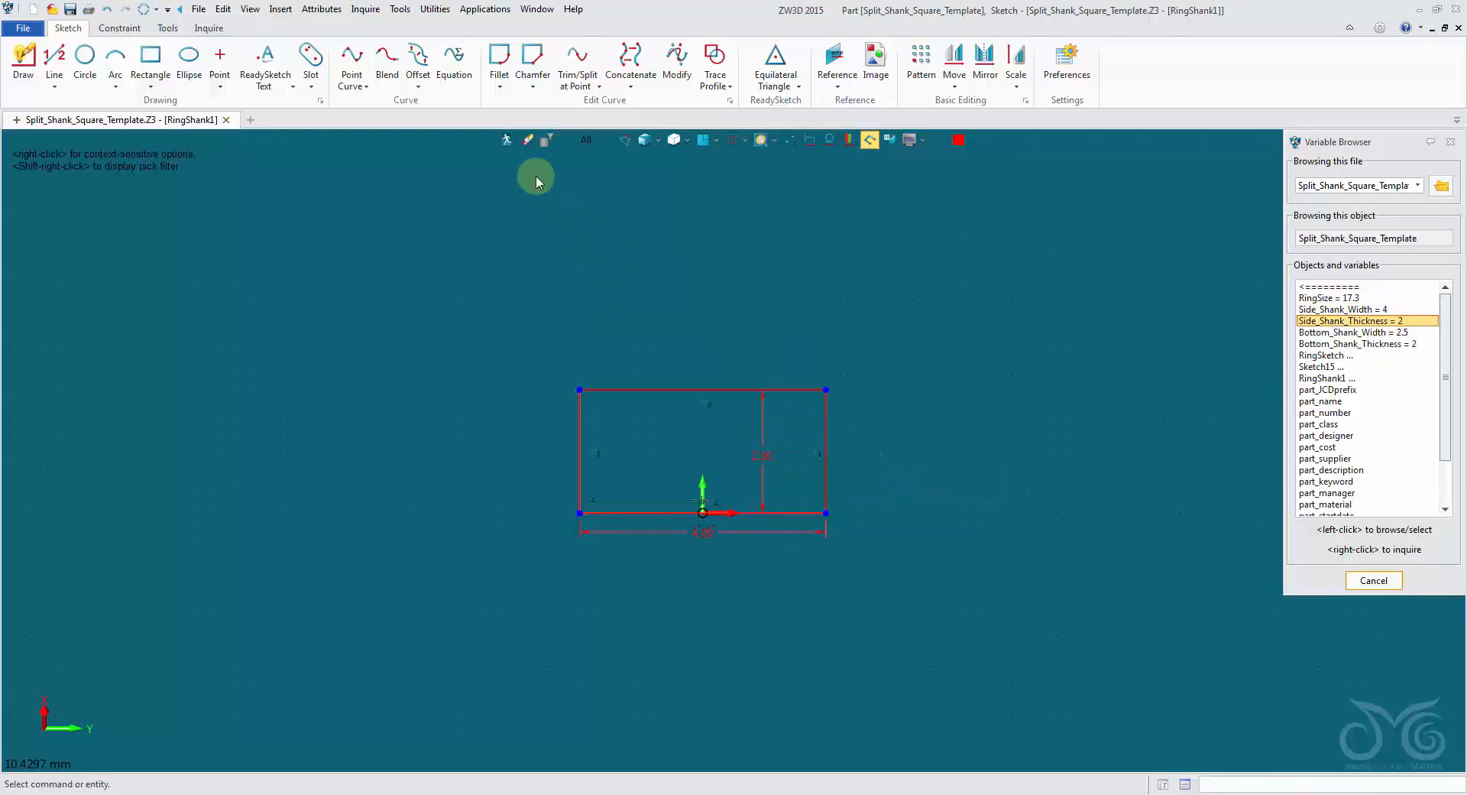
{"action": "left_click", "coordinate": [505, 140]}
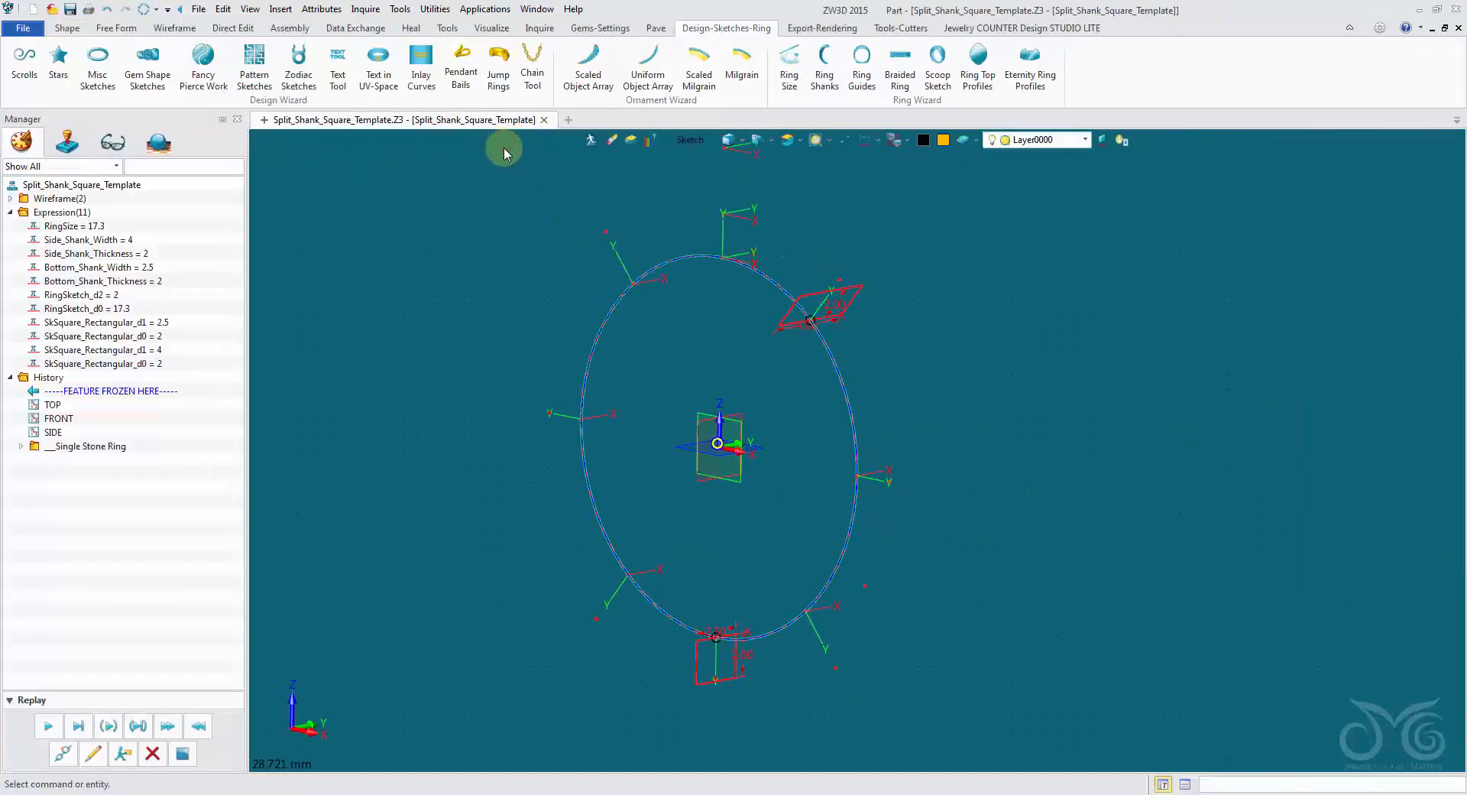
Clear Control_Top_NorthSouth, Control_Bottom_NorthSouth and Control_Top_ShankAngle from the part's driving parameters.
{"action": "left_click", "coordinate": [321, 10]}
{"action": "left_click", "coordinate": [329, 27]}
{"action": "left_click", "coordinate": [465, 165]}
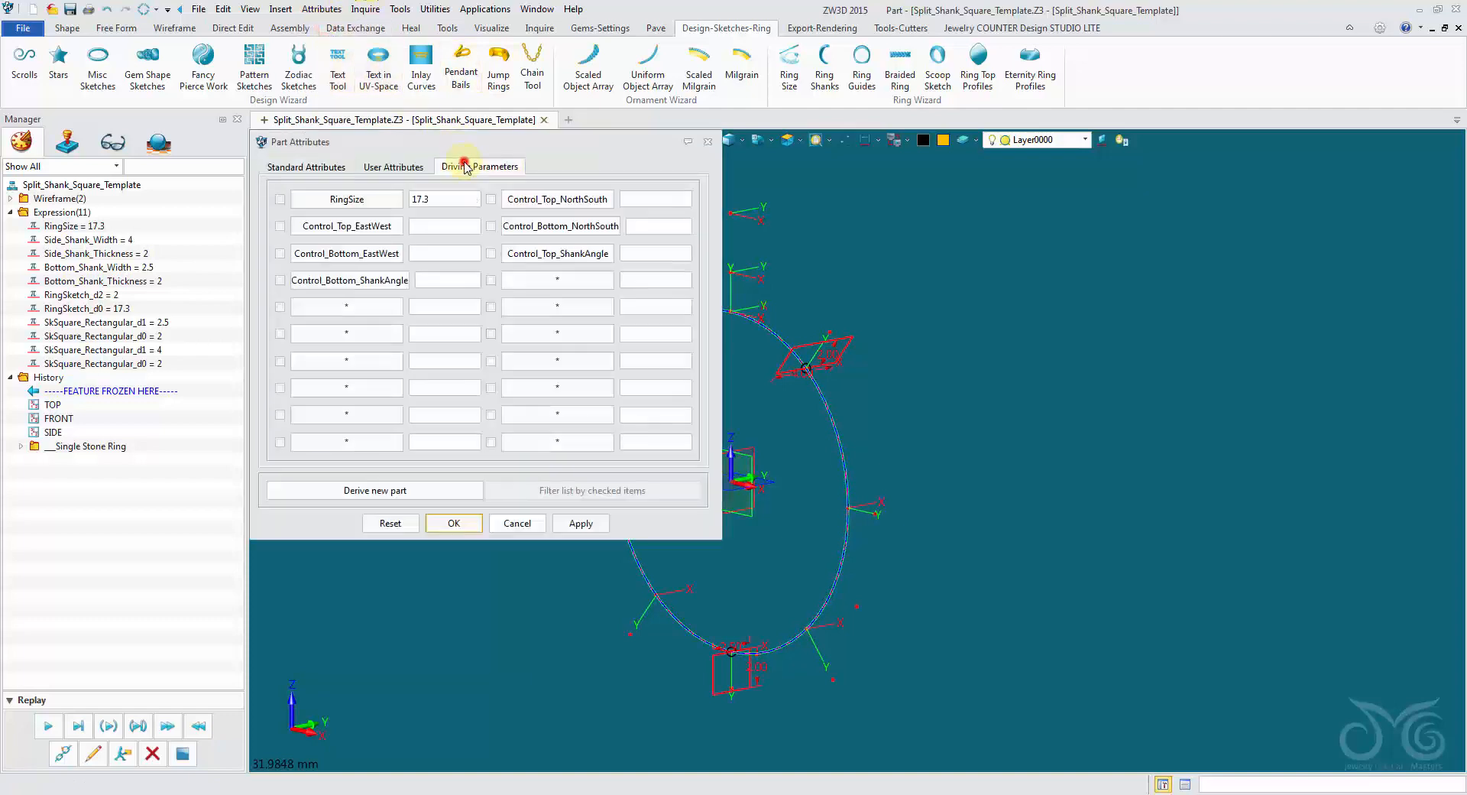
{"action": "left_click_drag", "start_coordinate": [567, 148], "coordinate": [479, 103]}
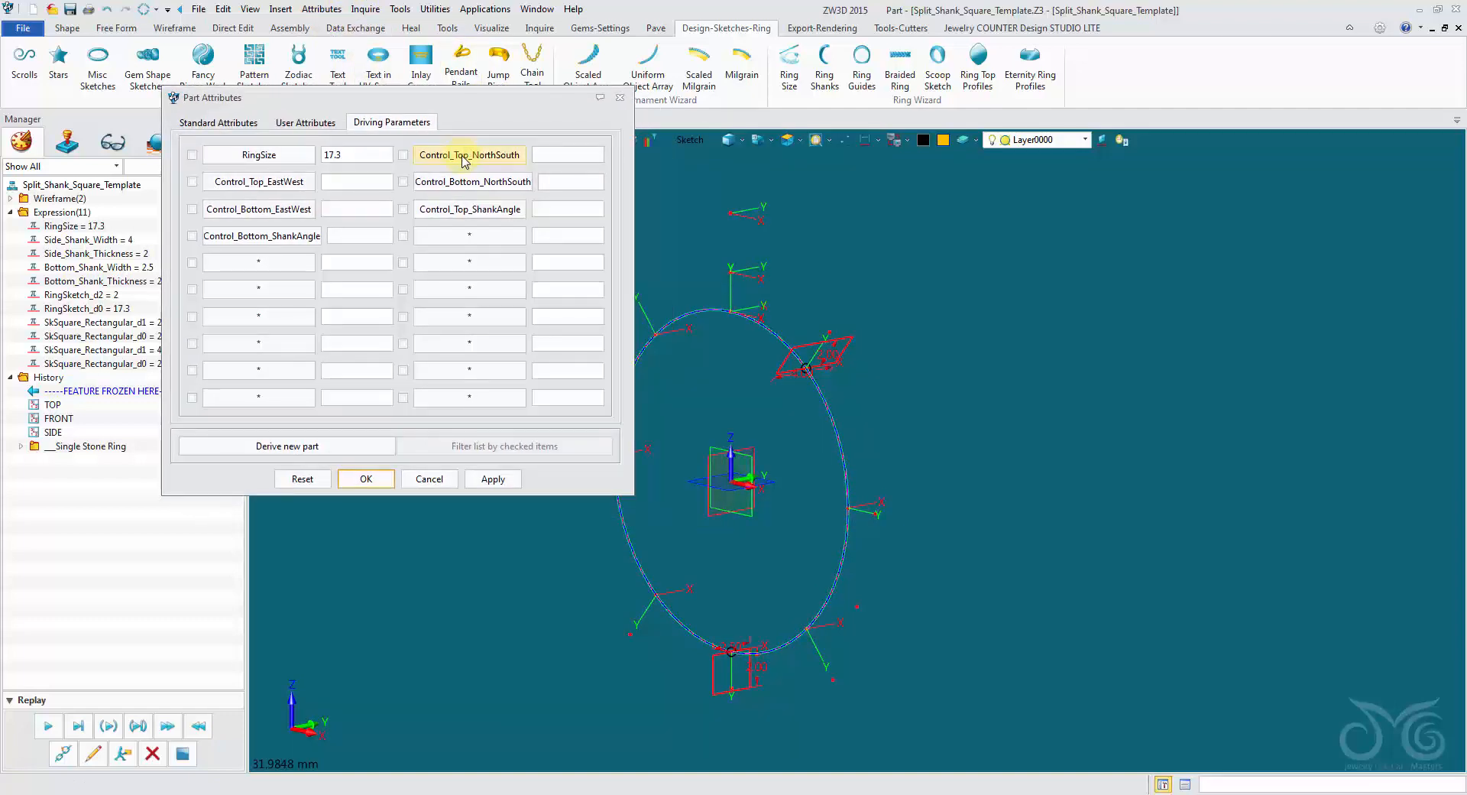
{"action": "left_click", "coordinate": [463, 156]}
{"action": "middle_click", "coordinate": [434, 185]}
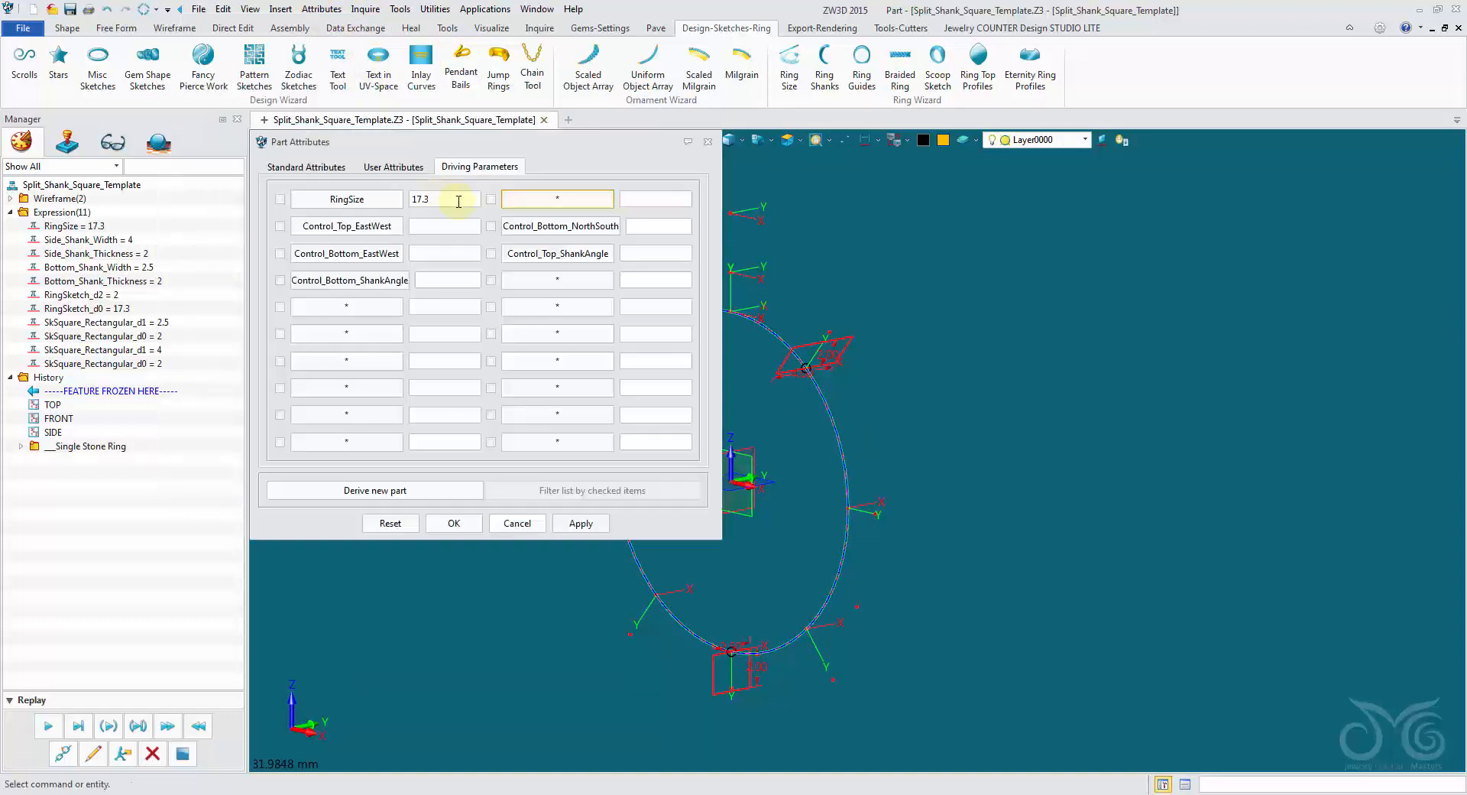
{"action": "left_click", "coordinate": [512, 224]}
{"action": "middle_click", "coordinate": [462, 213]}
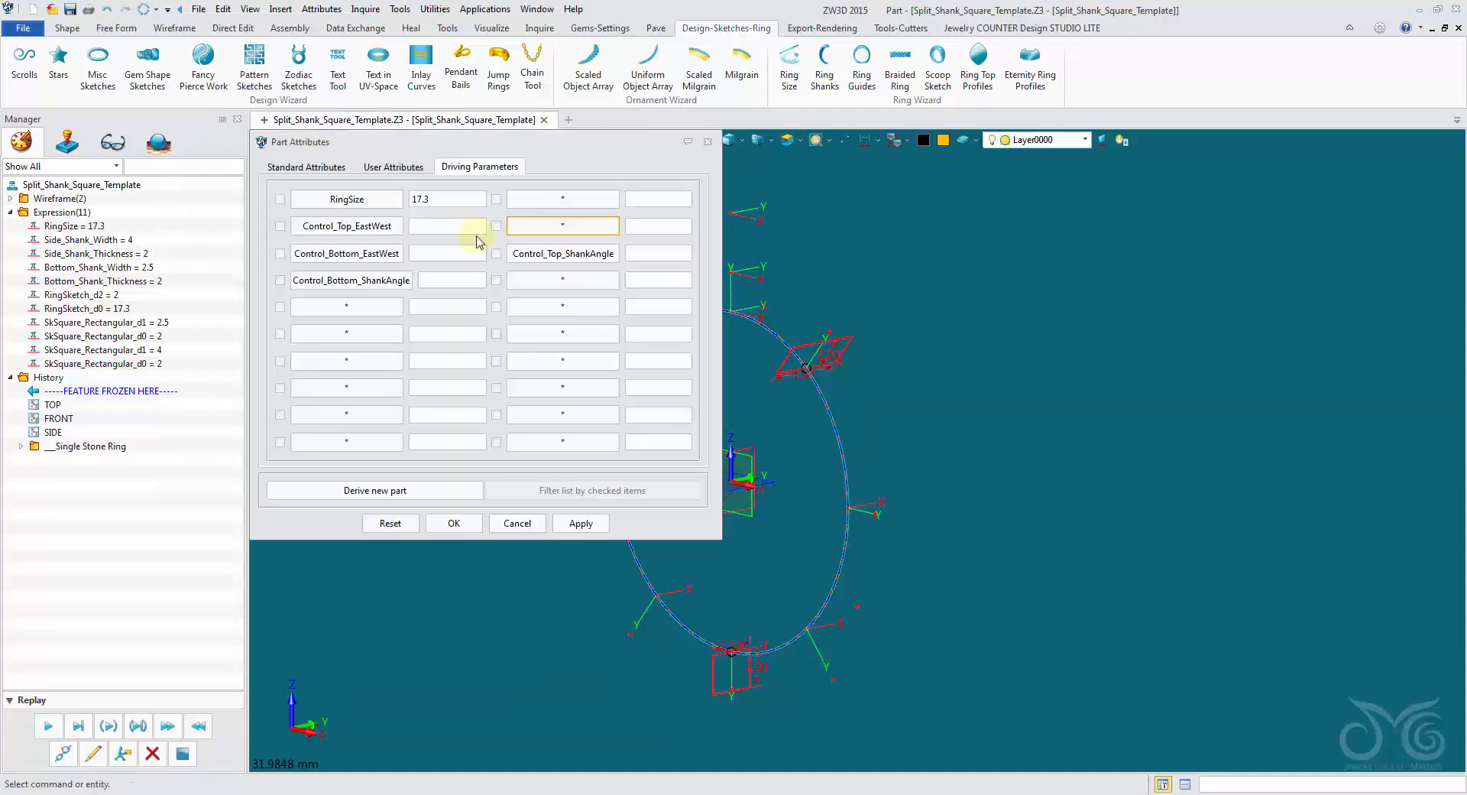
{"action": "left_click", "coordinate": [522, 256]}
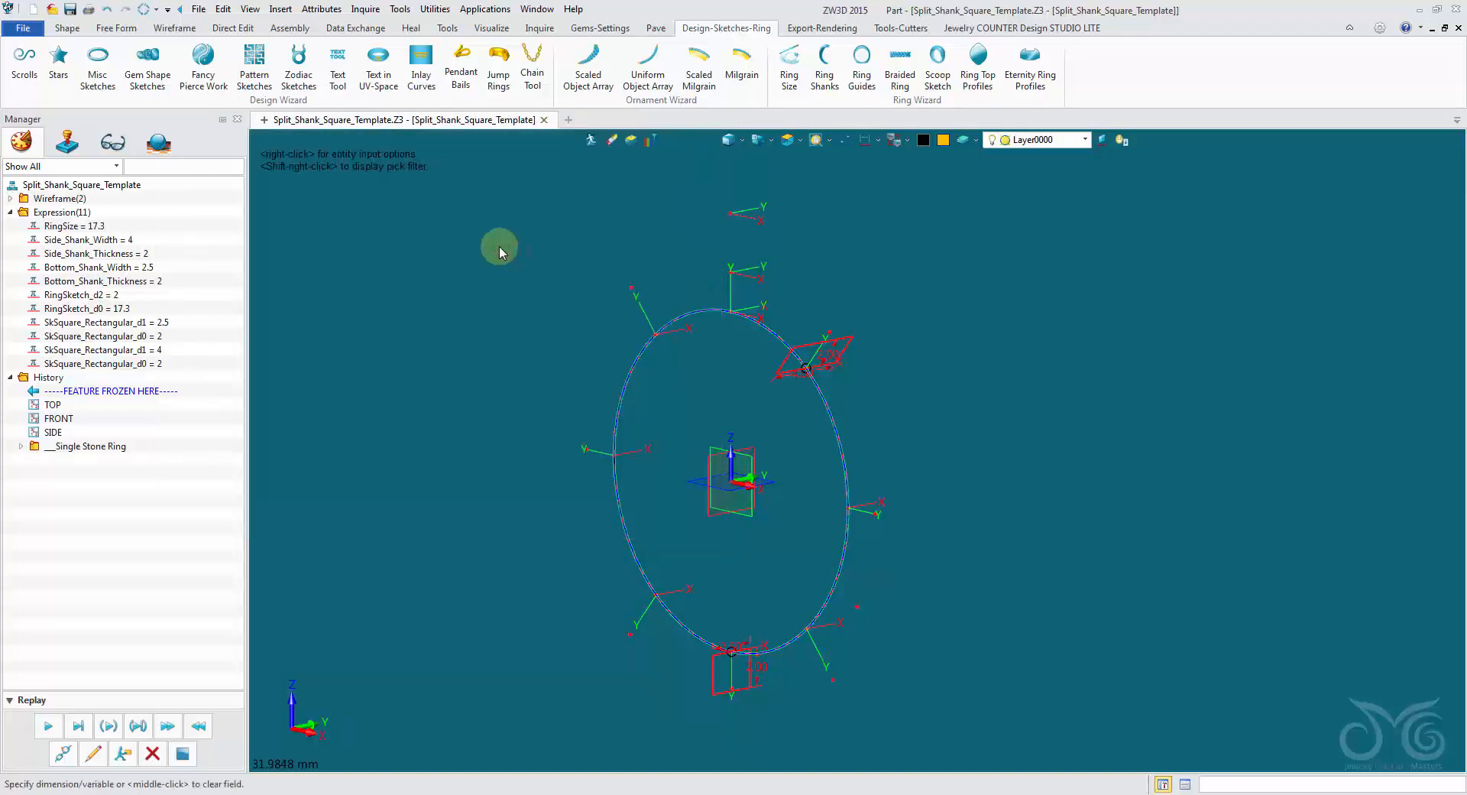
{"action": "middle_click", "coordinate": [416, 211]}
Clear Control_Top_EastWest, Control_Bottom_EastWest and Control_Bottom_ShankAngle from the driving parameters.
{"action": "left_click", "coordinate": [342, 223]}
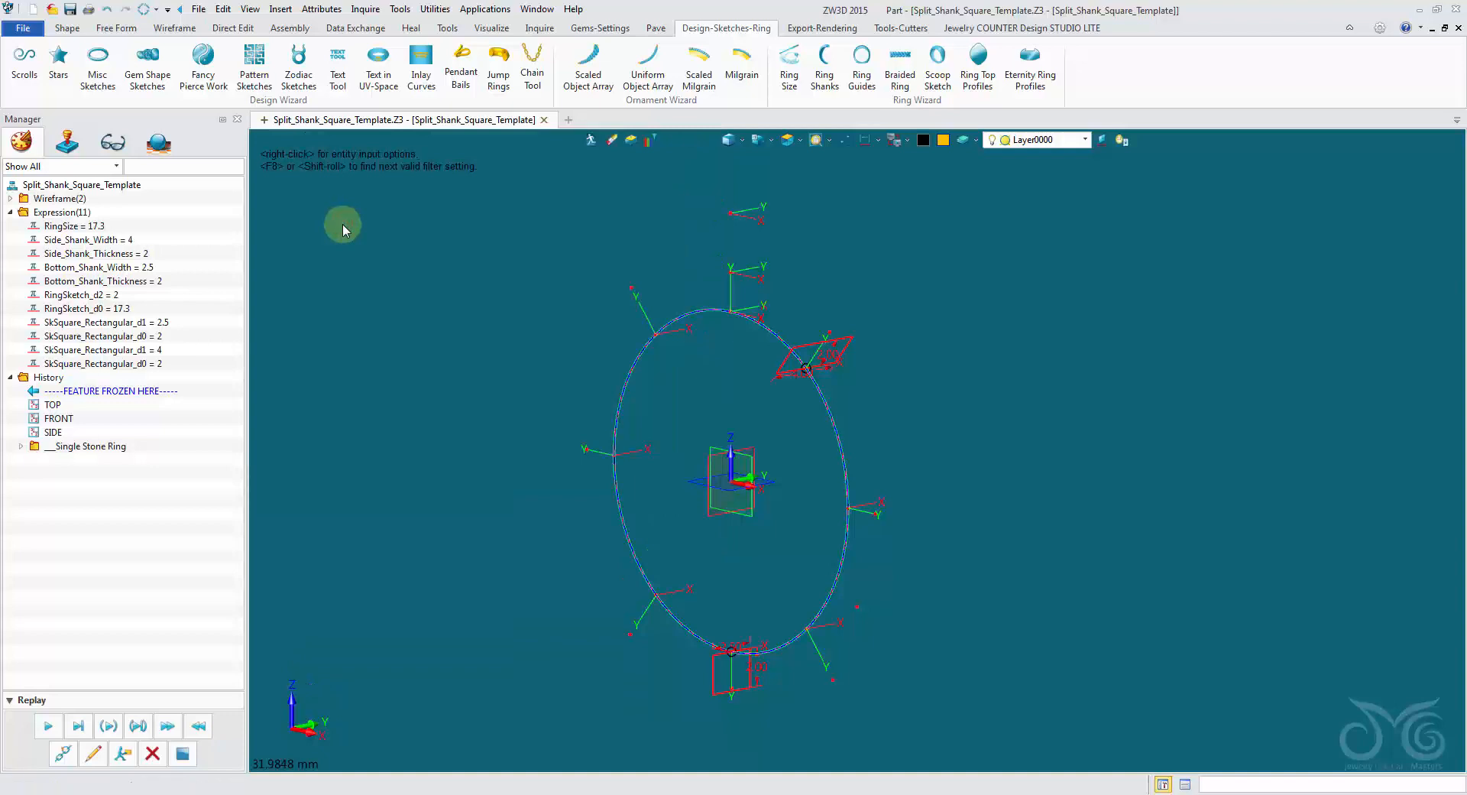
{"action": "middle_click", "coordinate": [343, 223]}
{"action": "left_click", "coordinate": [346, 253]}
{"action": "middle_click", "coordinate": [345, 255]}
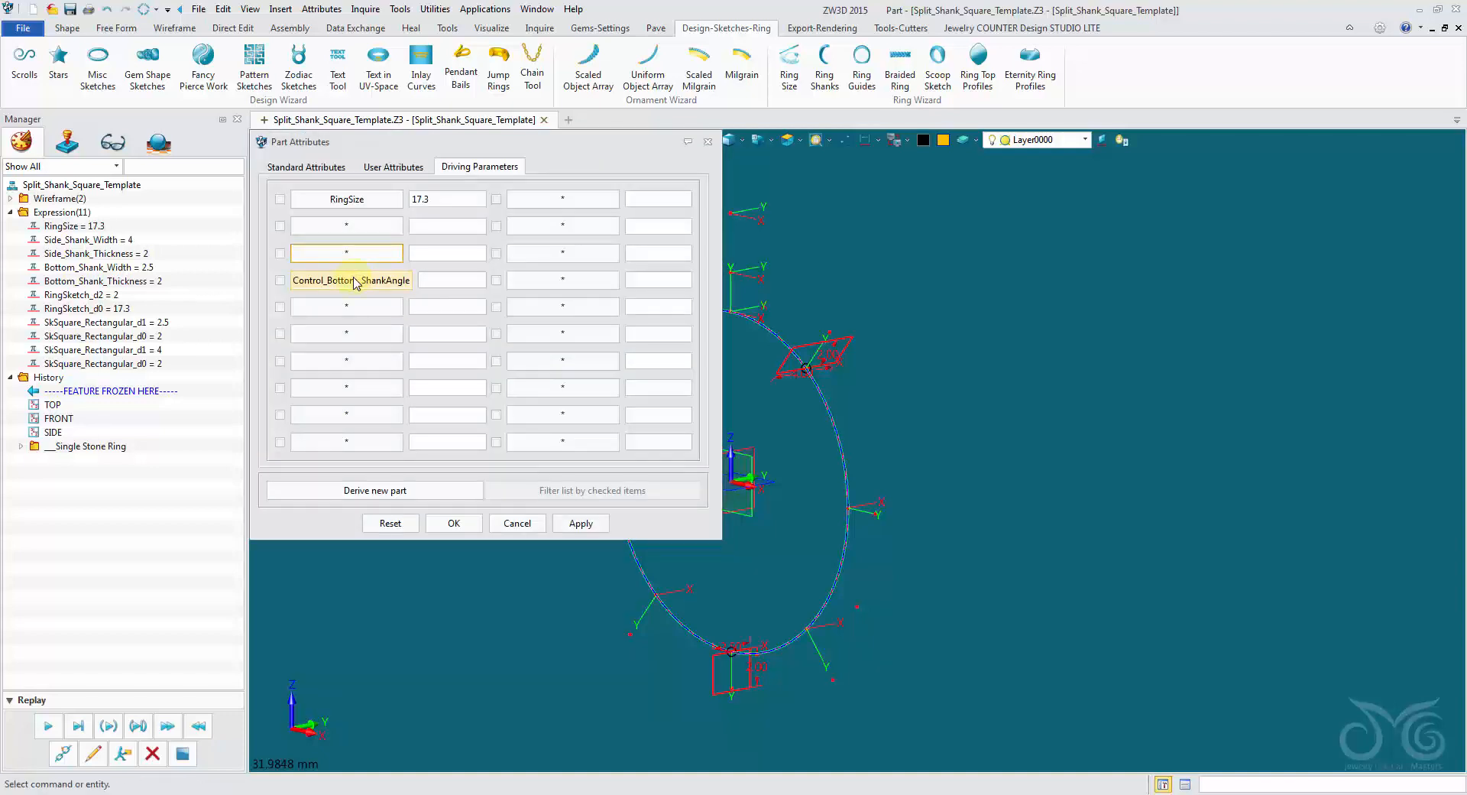
{"action": "left_click", "coordinate": [355, 281]}
{"action": "middle_click", "coordinate": [359, 260]}
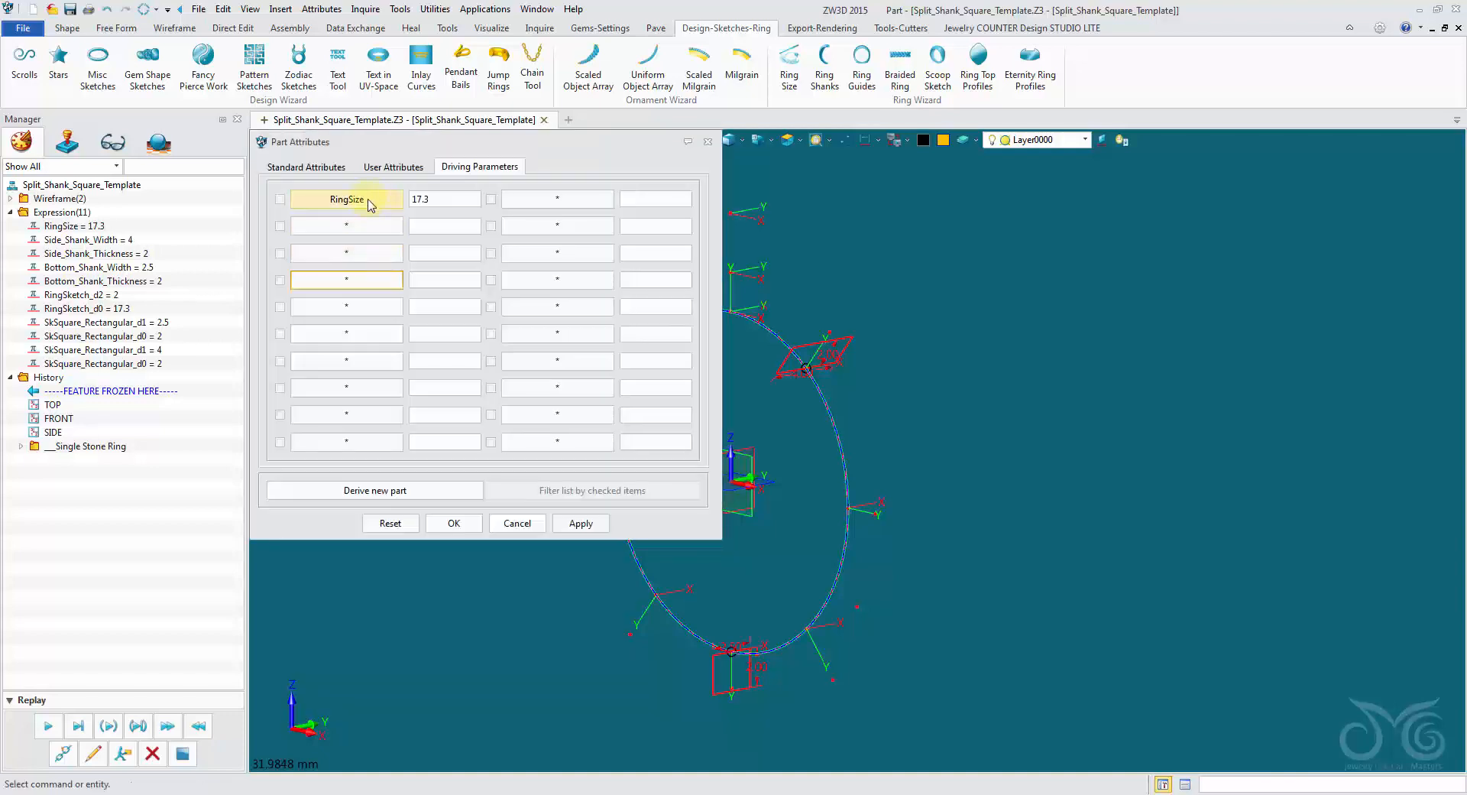
{"action": "left_click_drag", "start_coordinate": [600, 147], "coordinate": [522, 115]}
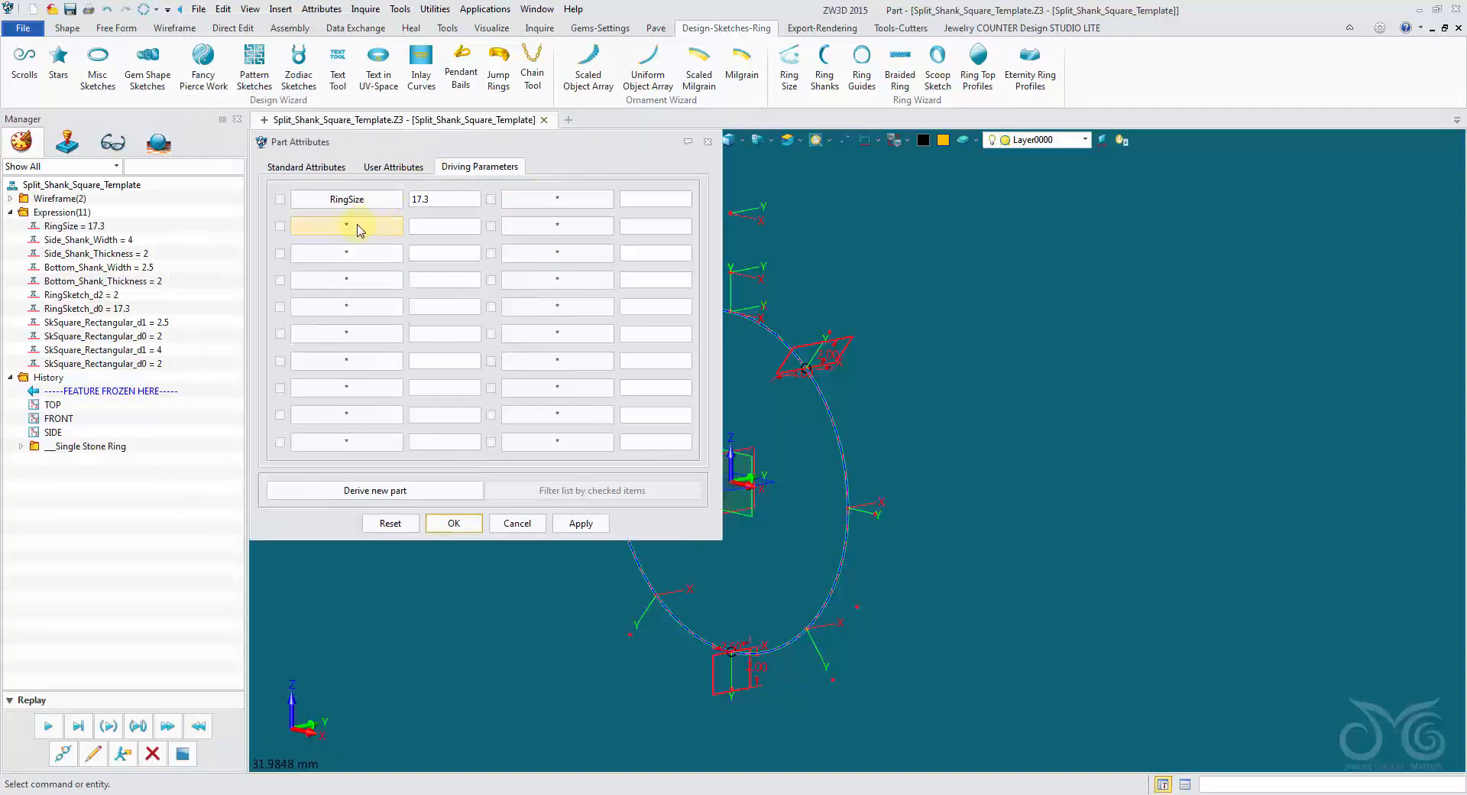
Add the variables Side_Shank_Width and Side_Shank_Thickness as a pair of driving parameters below RingSize.
{"action": "left_click", "coordinate": [362, 227]}
{"action": "right_click", "coordinate": [531, 236]}
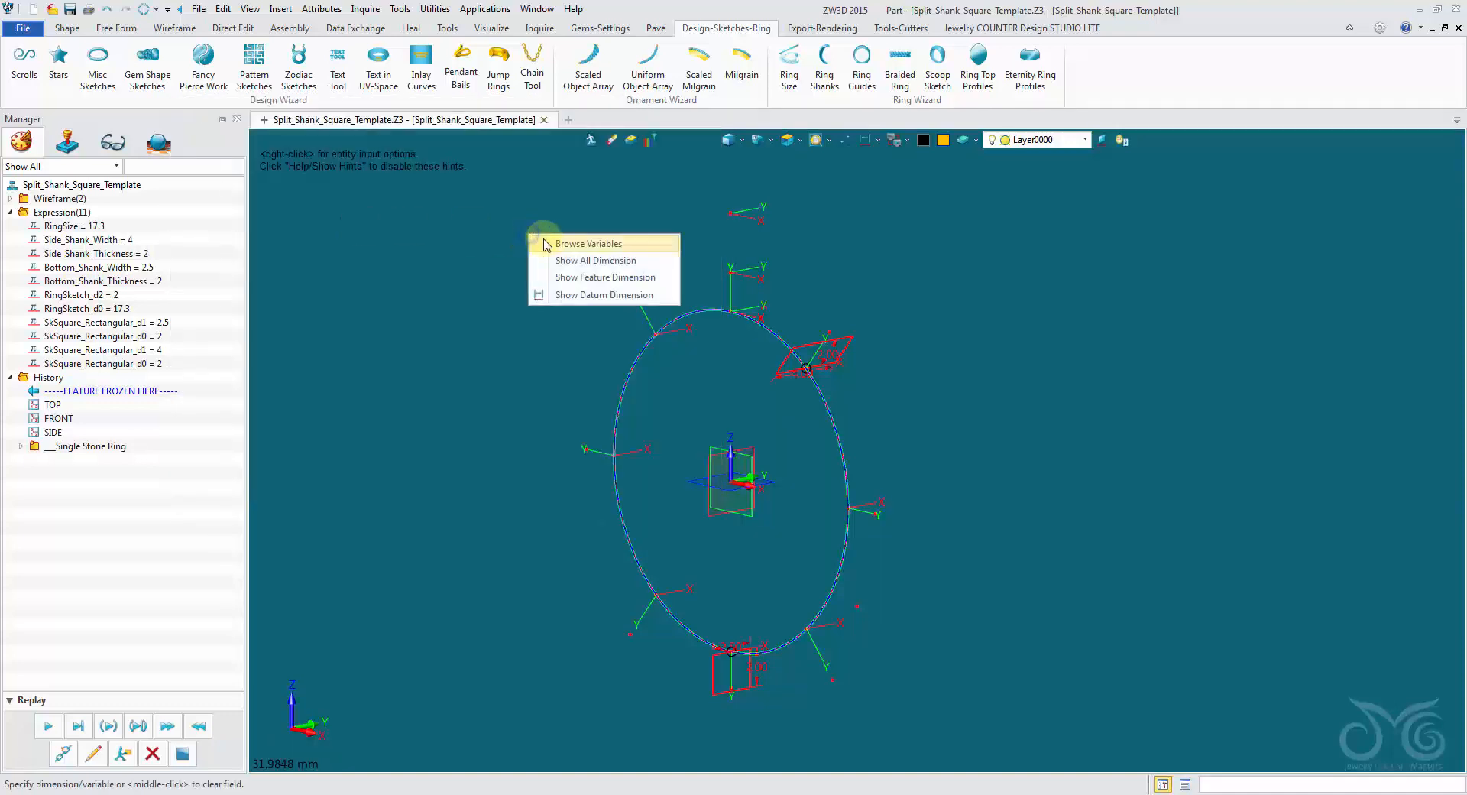
{"action": "left_click", "coordinate": [548, 242]}
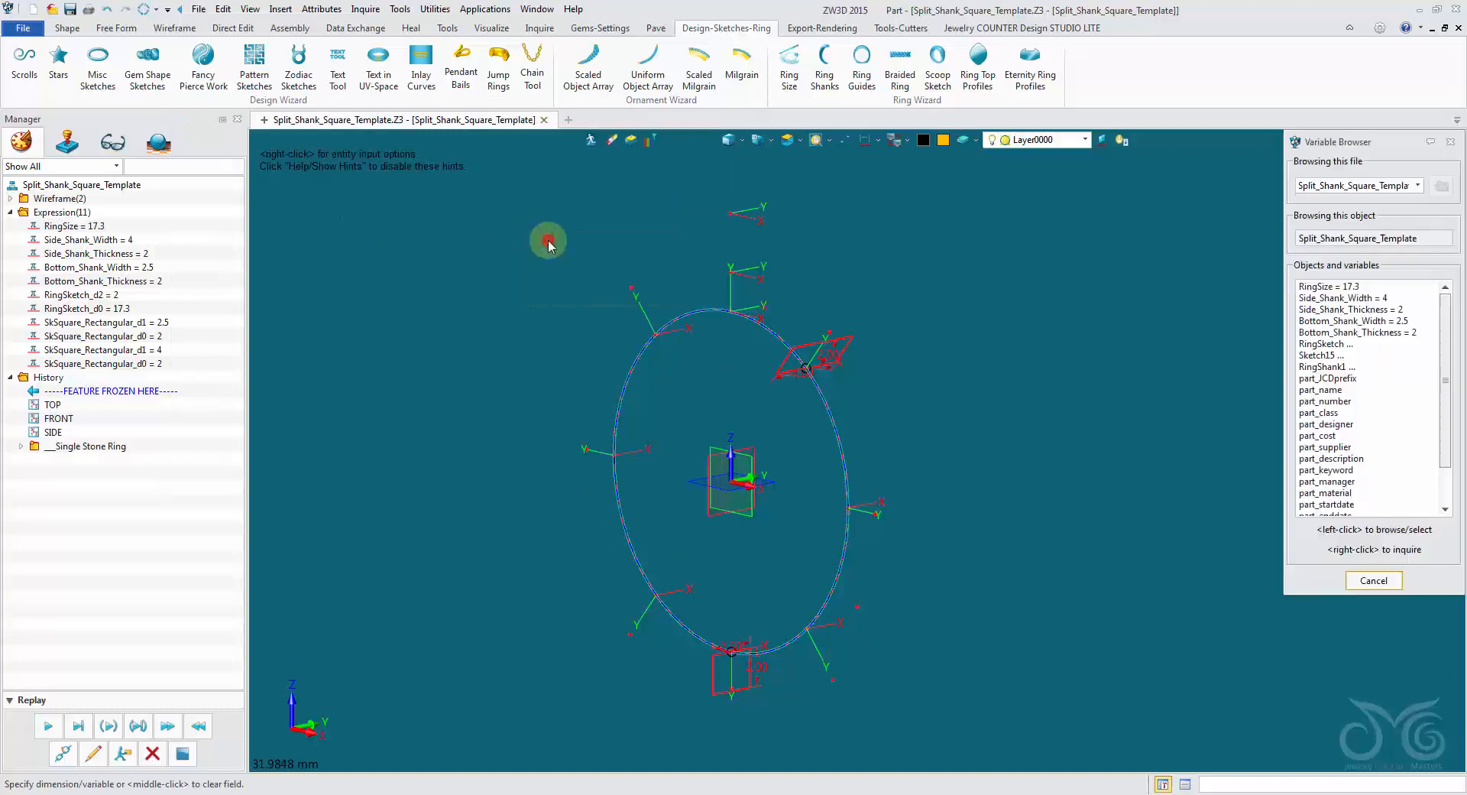
{"action": "left_click", "coordinate": [1392, 298]}
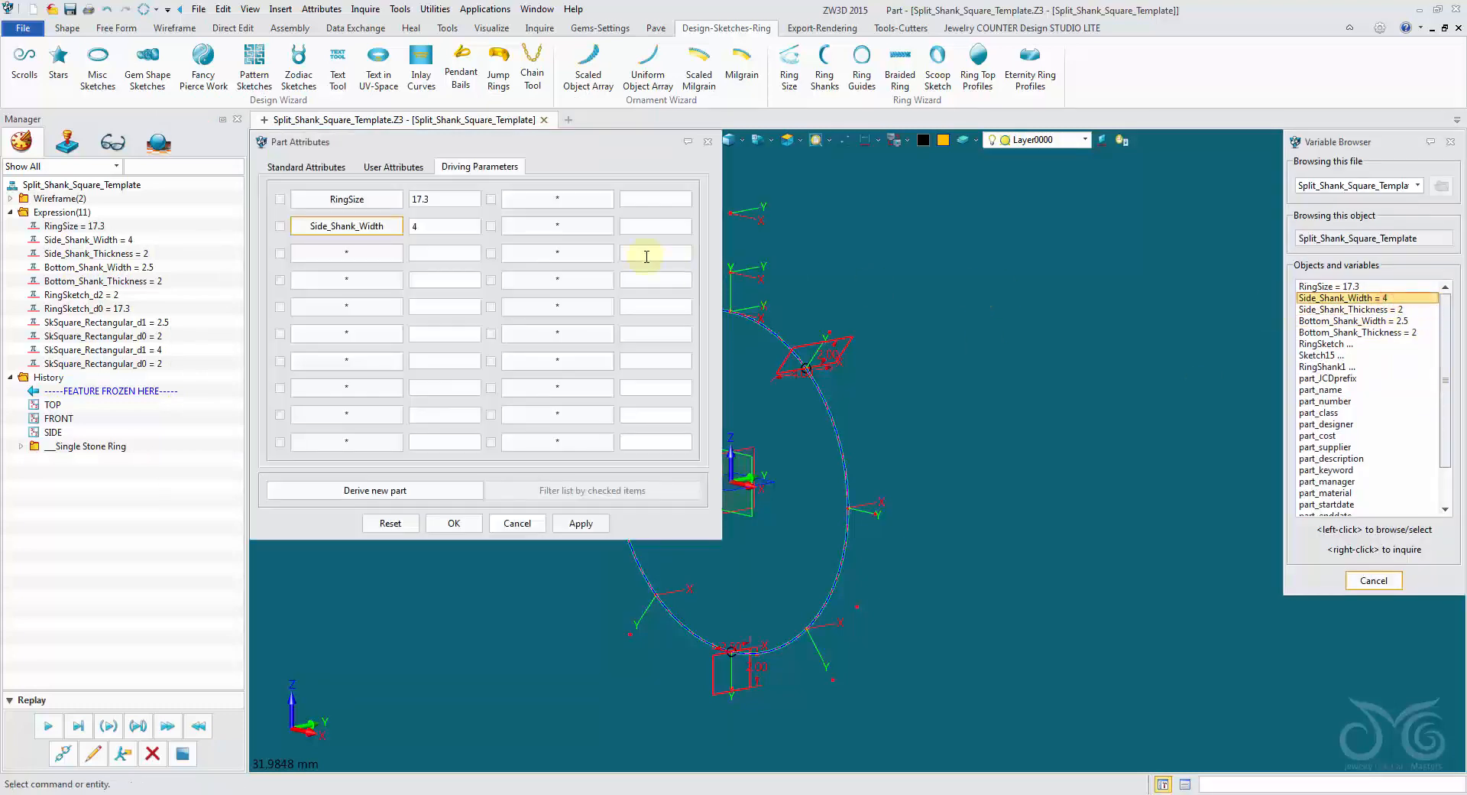
{"action": "left_click", "coordinate": [577, 227]}
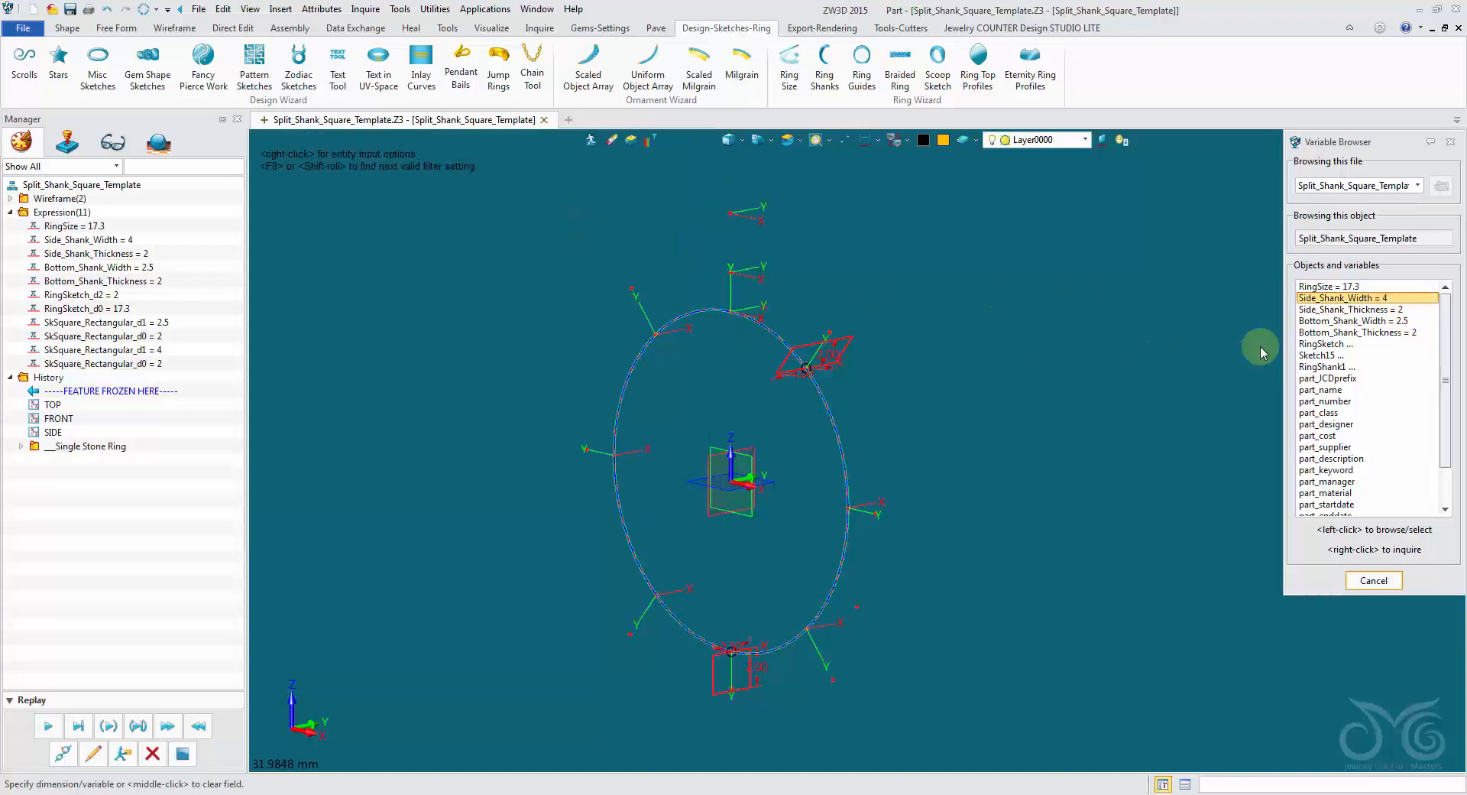
{"action": "left_click", "coordinate": [1316, 311]}
Add Bottom_Shank_Width and Bottom_Shank_Thickness as the following pair of driving parameters and apply them.
{"action": "left_click", "coordinate": [348, 252]}
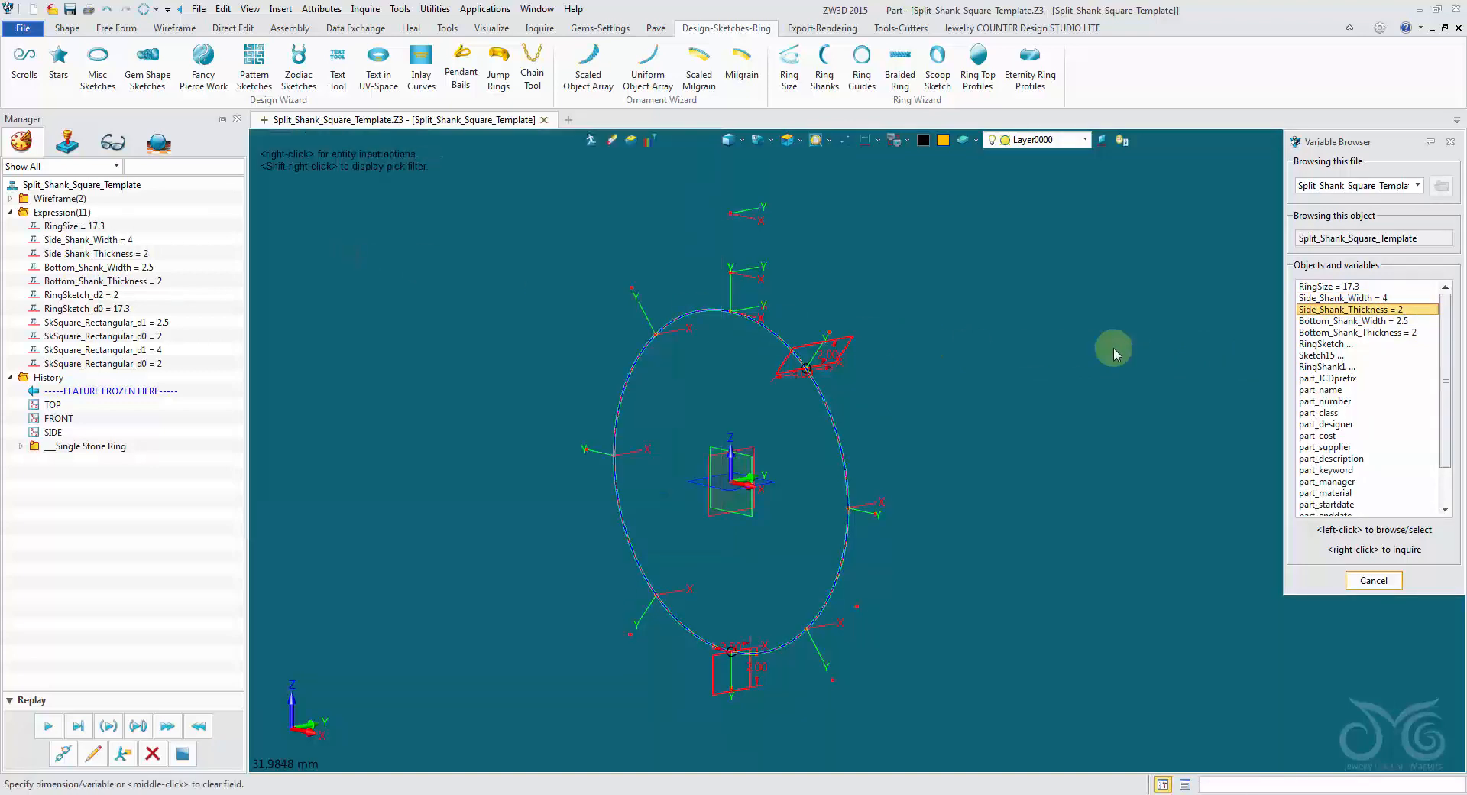
{"action": "left_click", "coordinate": [1333, 321]}
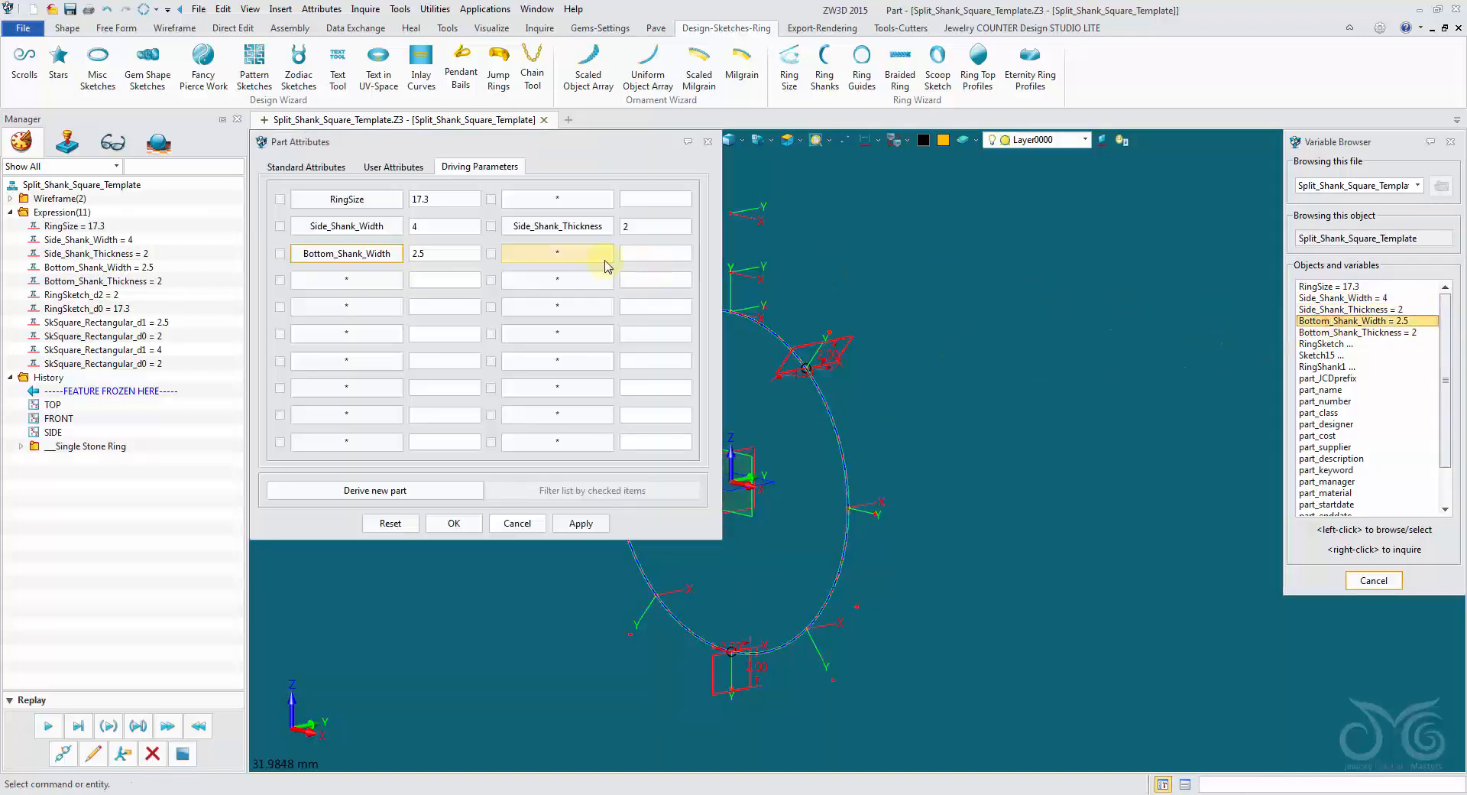
{"action": "left_click", "coordinate": [581, 256]}
{"action": "left_click", "coordinate": [1345, 332]}
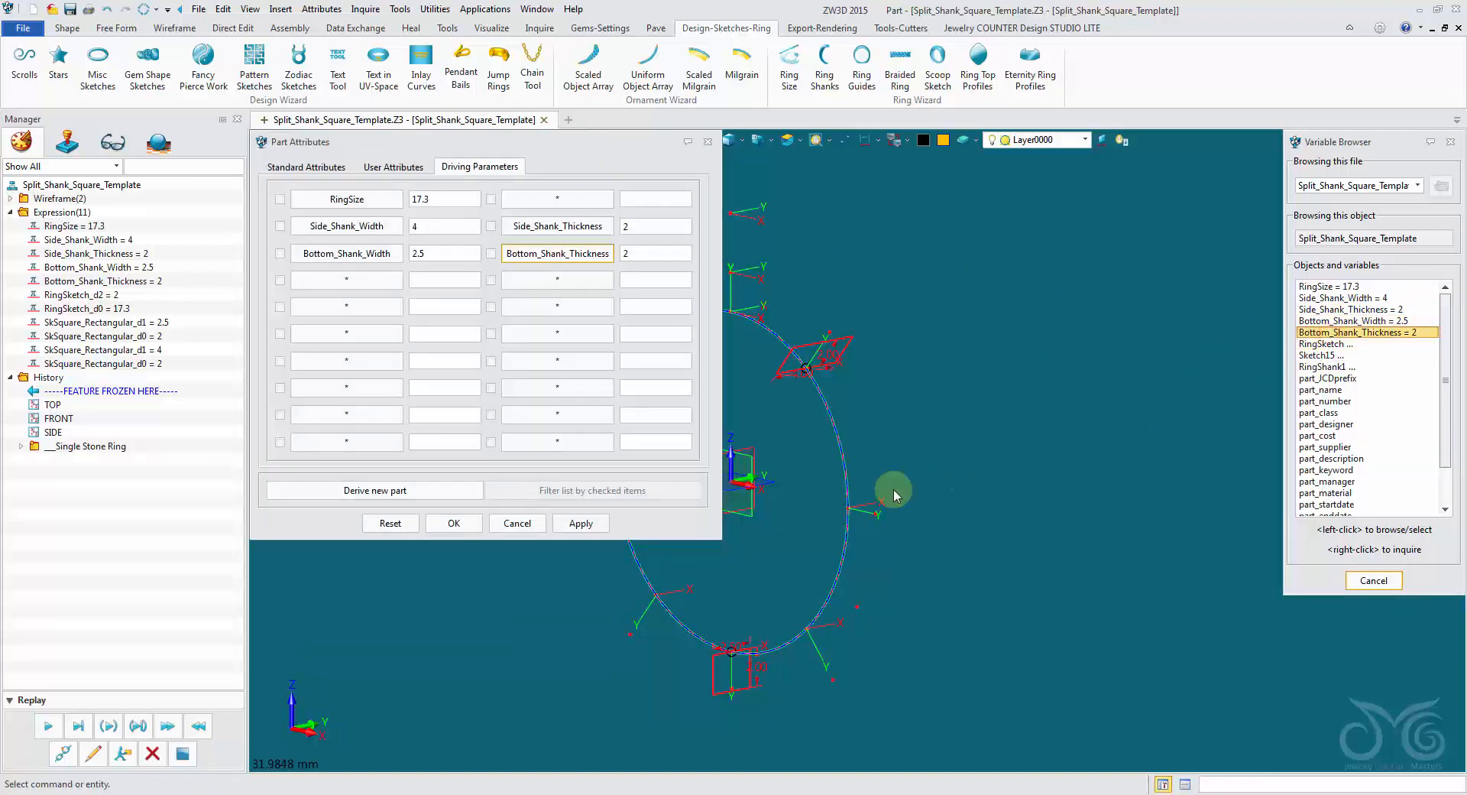
{"action": "left_click", "coordinate": [581, 523]}
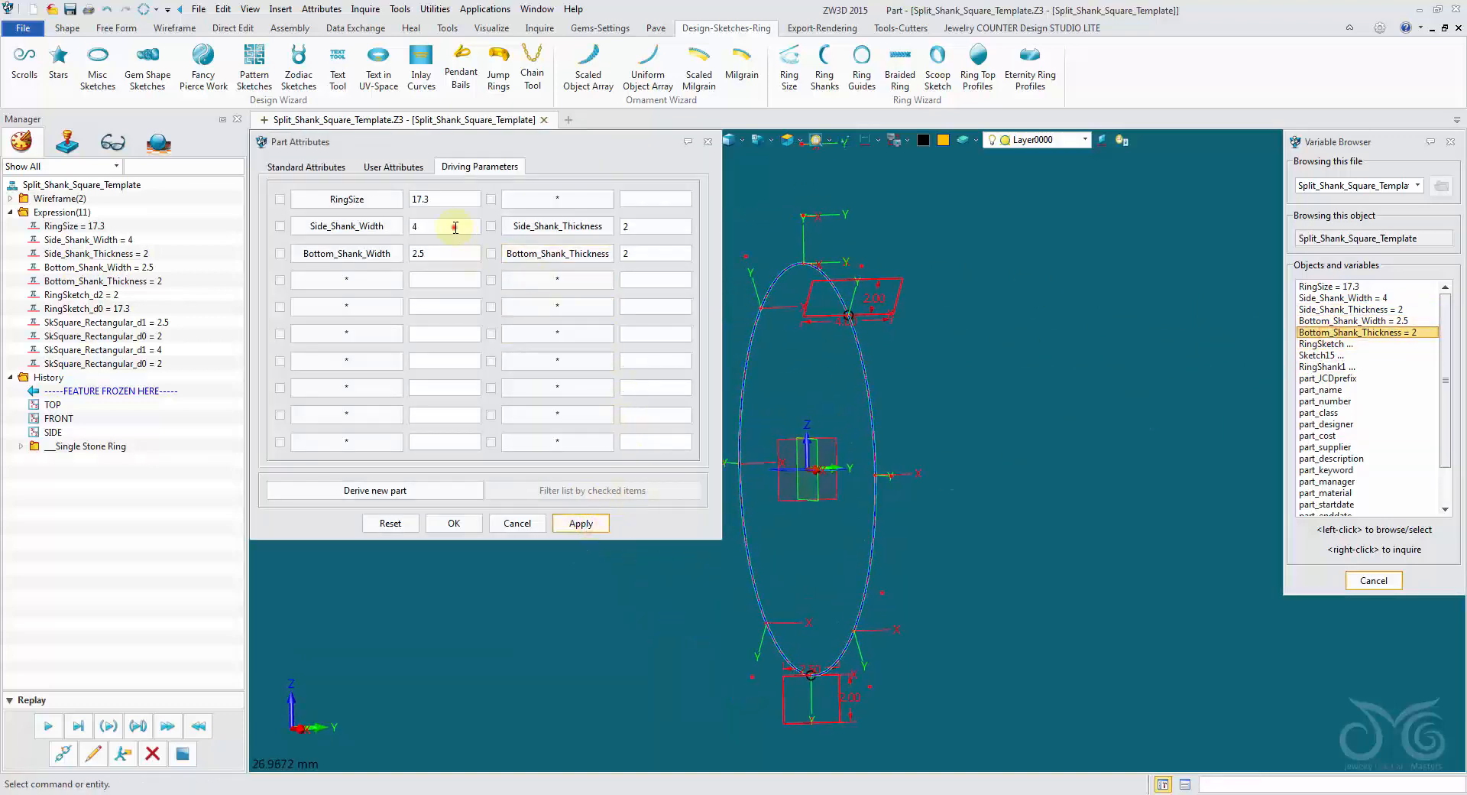
Test the side profile by applying a Side_Shank_Width of 5 and restoring it to 4.
{"action": "key", "text": "BackSpace"}
{"action": "type", "text": "5"}
{"action": "left_click", "coordinate": [599, 527]}
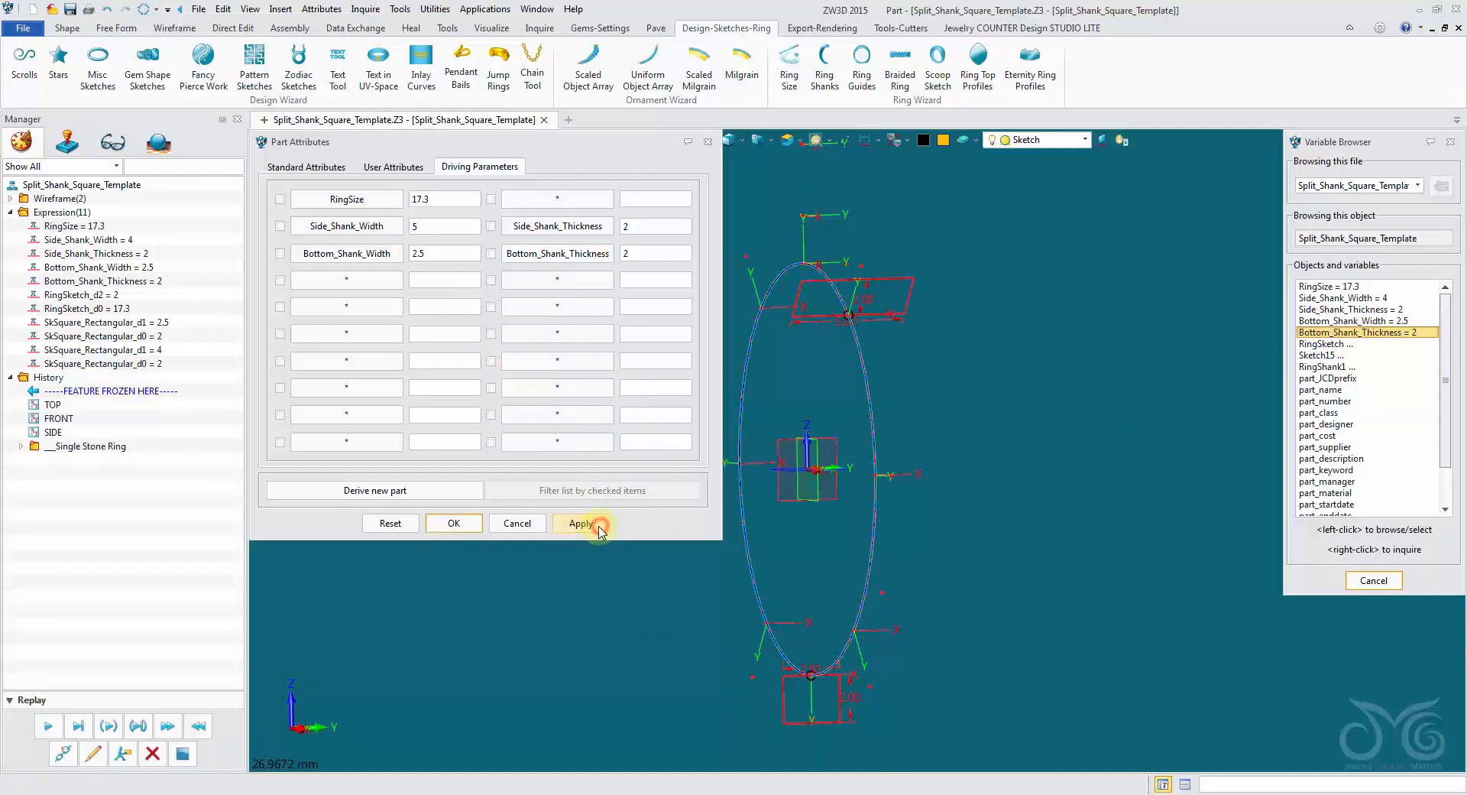
{"action": "double_click", "coordinate": [434, 225]}
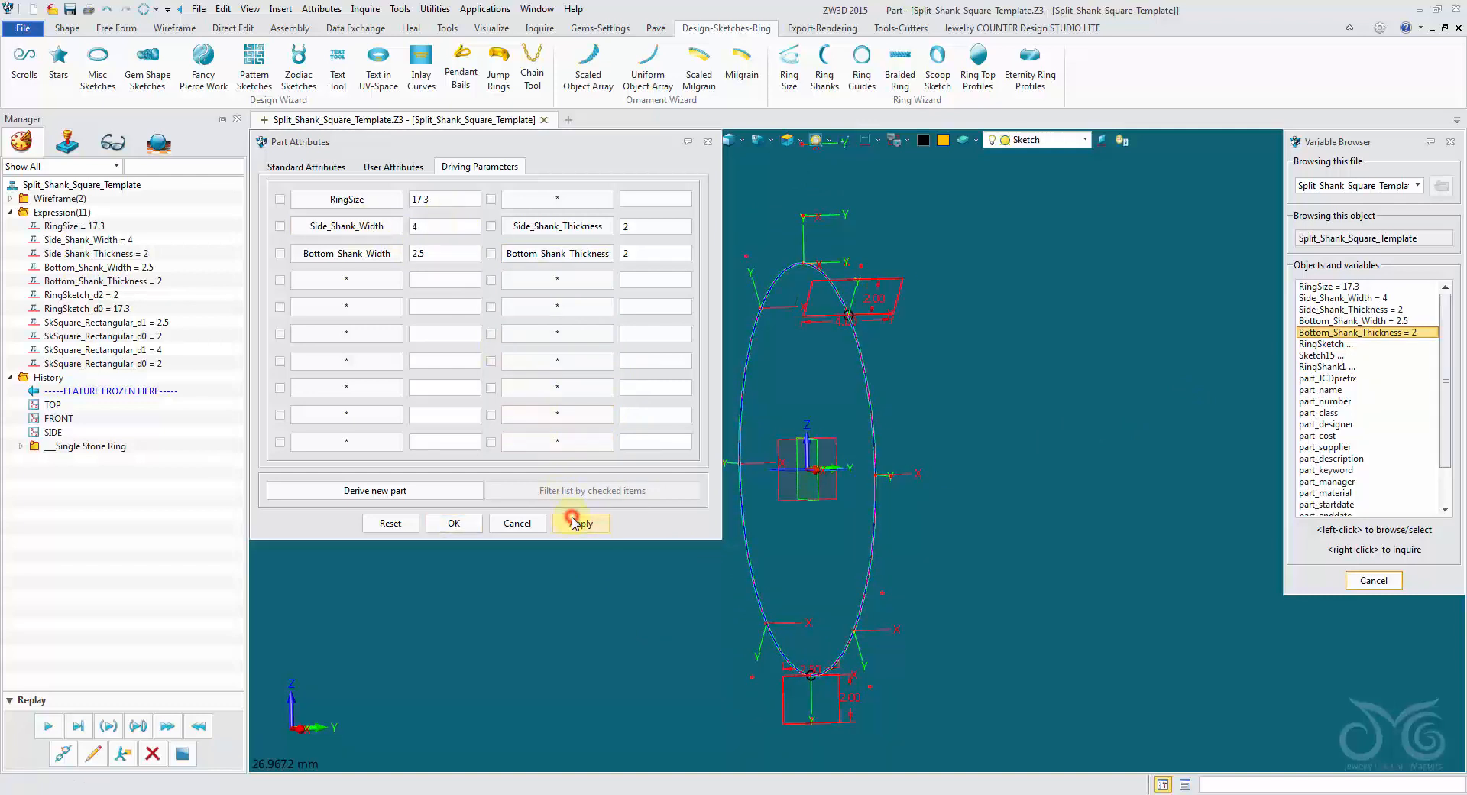
Test the bottom profile by applying a Bottom_Shank_Thickness of 4 and restoring it to 2.
{"action": "double_click", "coordinate": [648, 253]}
{"action": "type", "text": "4"}
{"action": "left_click", "coordinate": [579, 524]}
{"action": "key", "text": "BackSpace"}
{"action": "type", "text": "2"}
{"action": "left_click", "coordinate": [578, 523]}
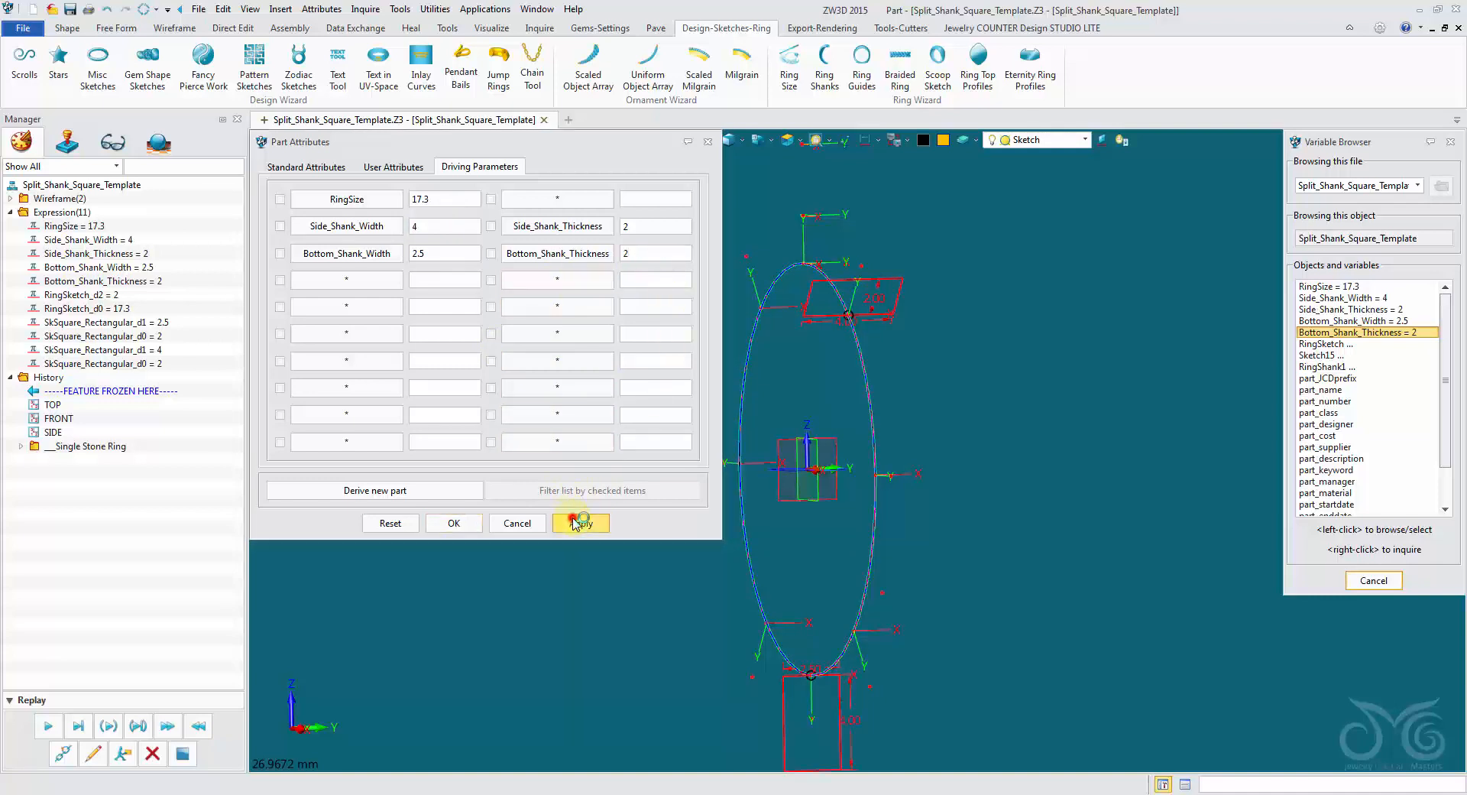
Accept the part attributes, expand the Single Stone Ring history folder, collapse the expressions and close the variable browser.
{"action": "left_click", "coordinate": [453, 524]}
{"action": "right_click_drag", "start_coordinate": [464, 493], "coordinate": [182, 321]}
{"action": "left_click", "coordinate": [21, 447]}
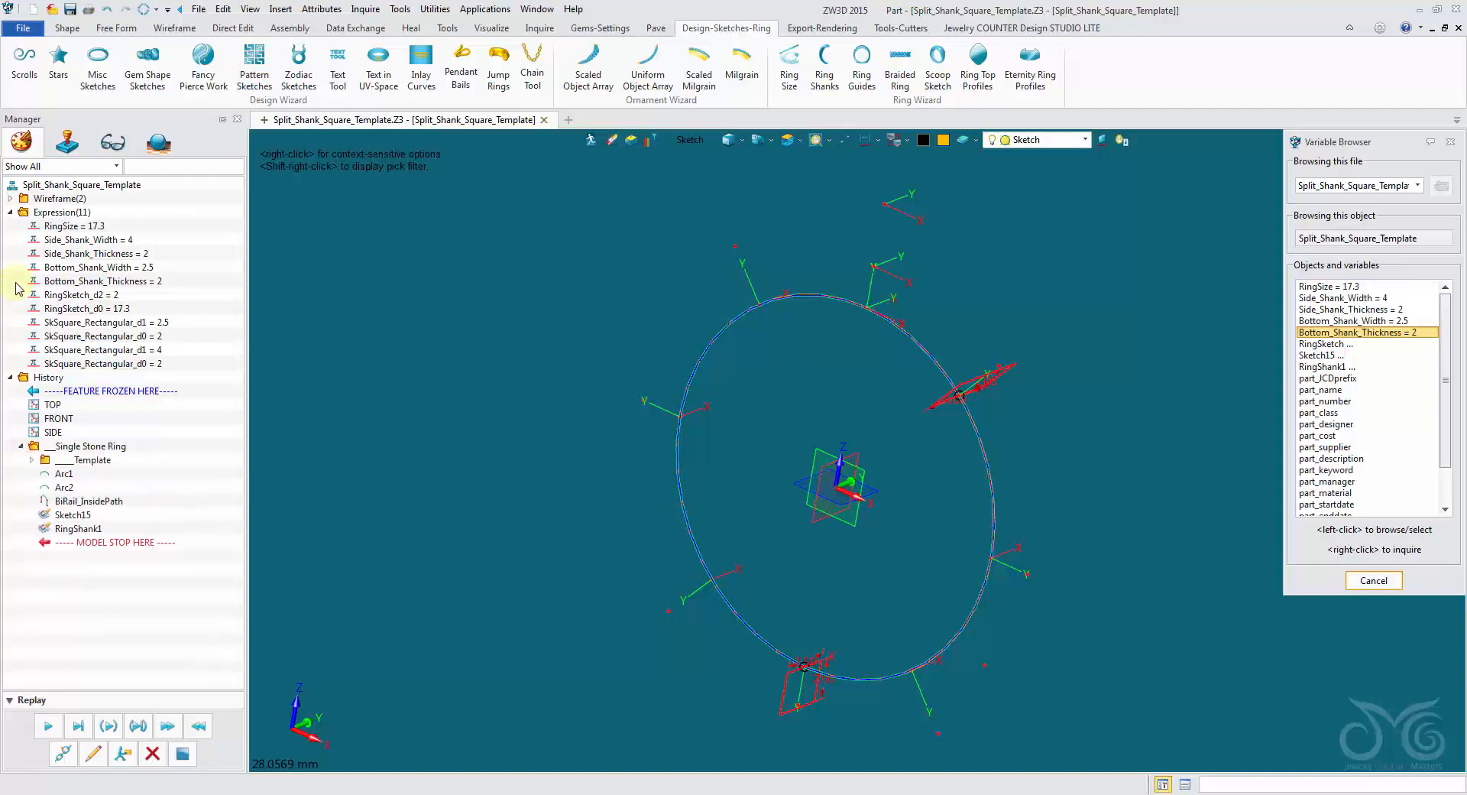
{"action": "left_click", "coordinate": [9, 214]}
{"action": "scroll", "coordinate": [541, 288], "scroll_direction": "down", "scroll_amount": 1}
{"action": "right_click_drag", "start_coordinate": [544, 288], "coordinate": [1349, 432]}
{"action": "left_click", "coordinate": [1373, 580]}
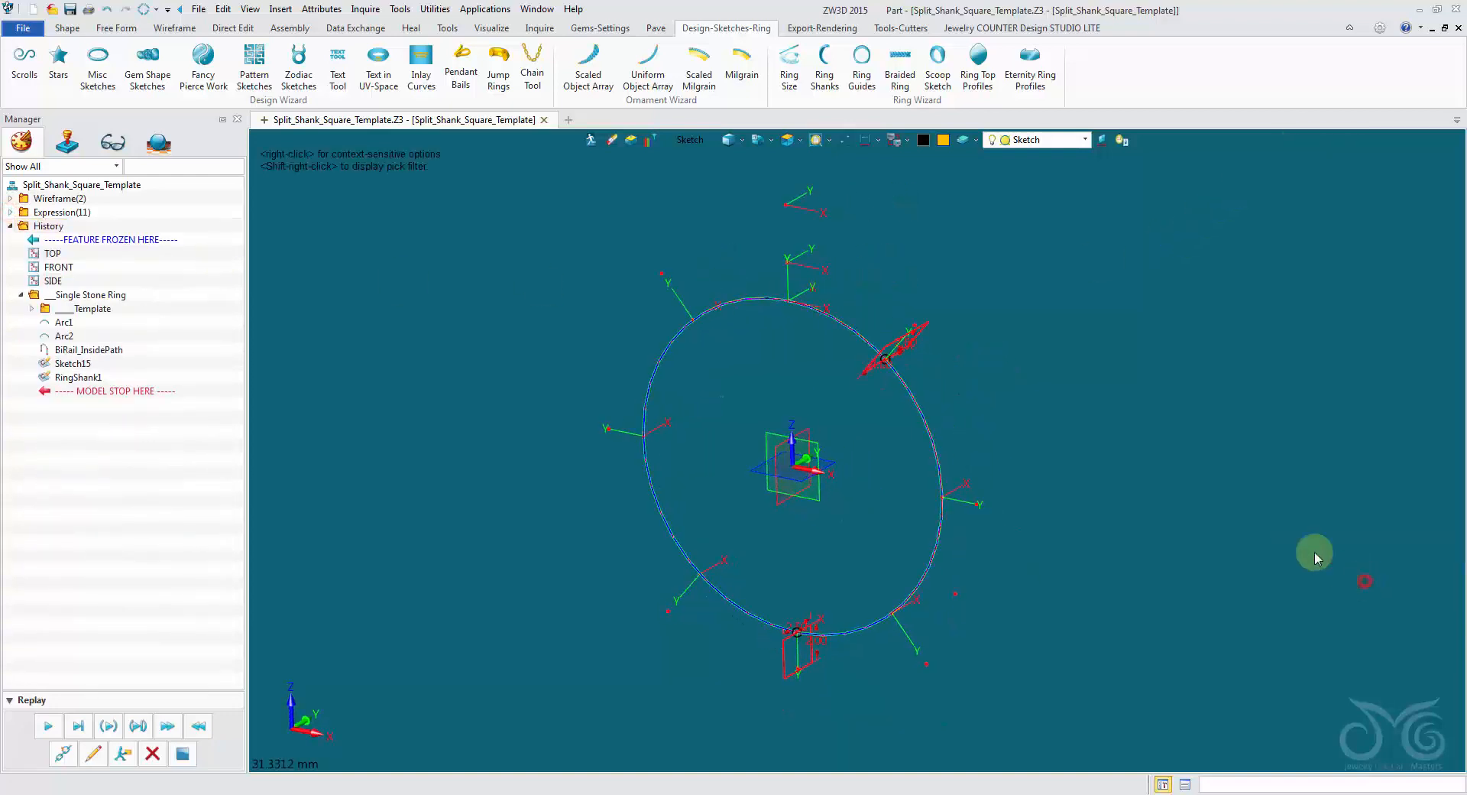
Mirror the side shank profile sketch as a copy across the SIDE plane.
{"action": "left_click", "coordinate": [67, 28]}
{"action": "left_click", "coordinate": [1136, 69]}
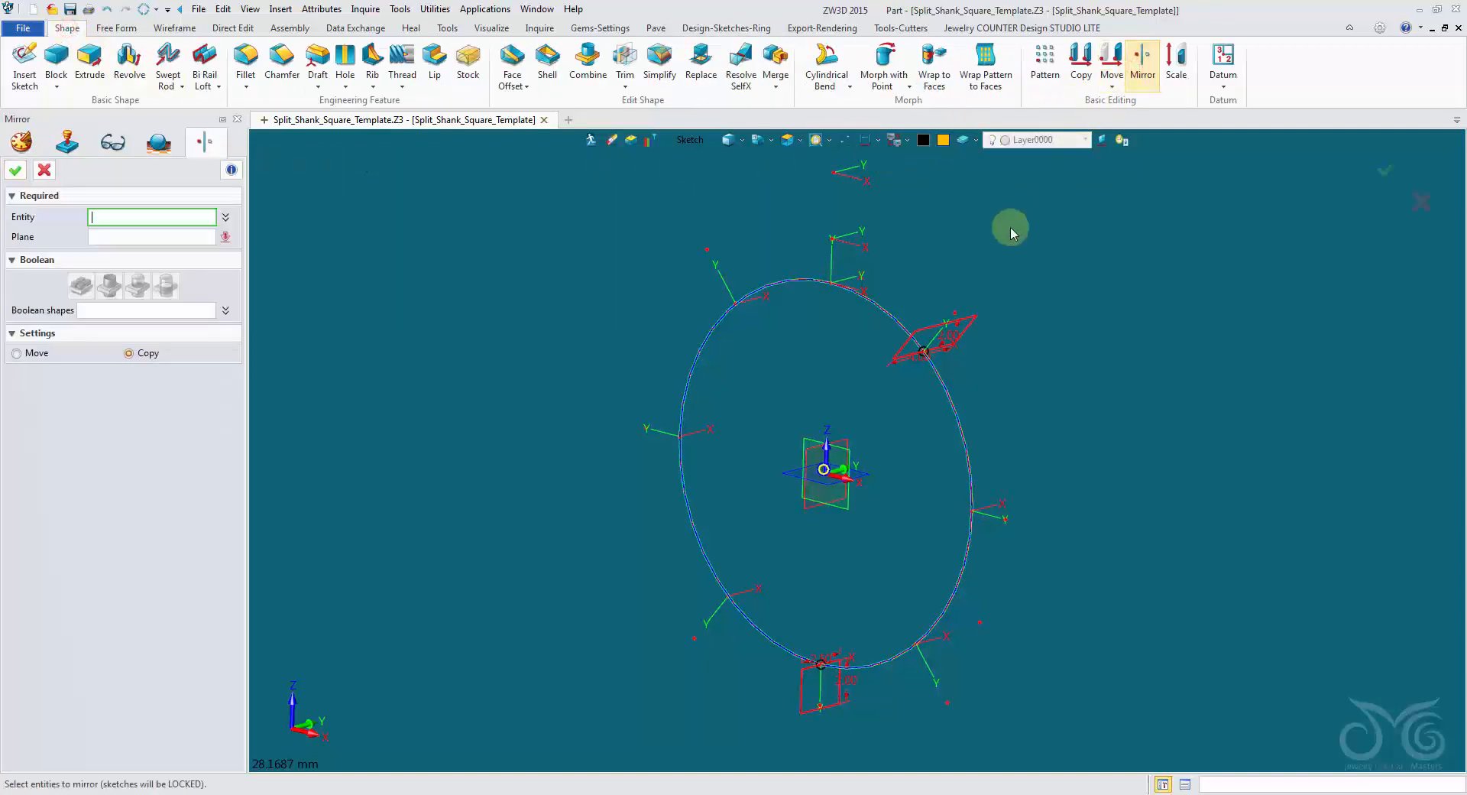
{"action": "left_click", "coordinate": [971, 321]}
{"action": "middle_click", "coordinate": [1063, 379]}
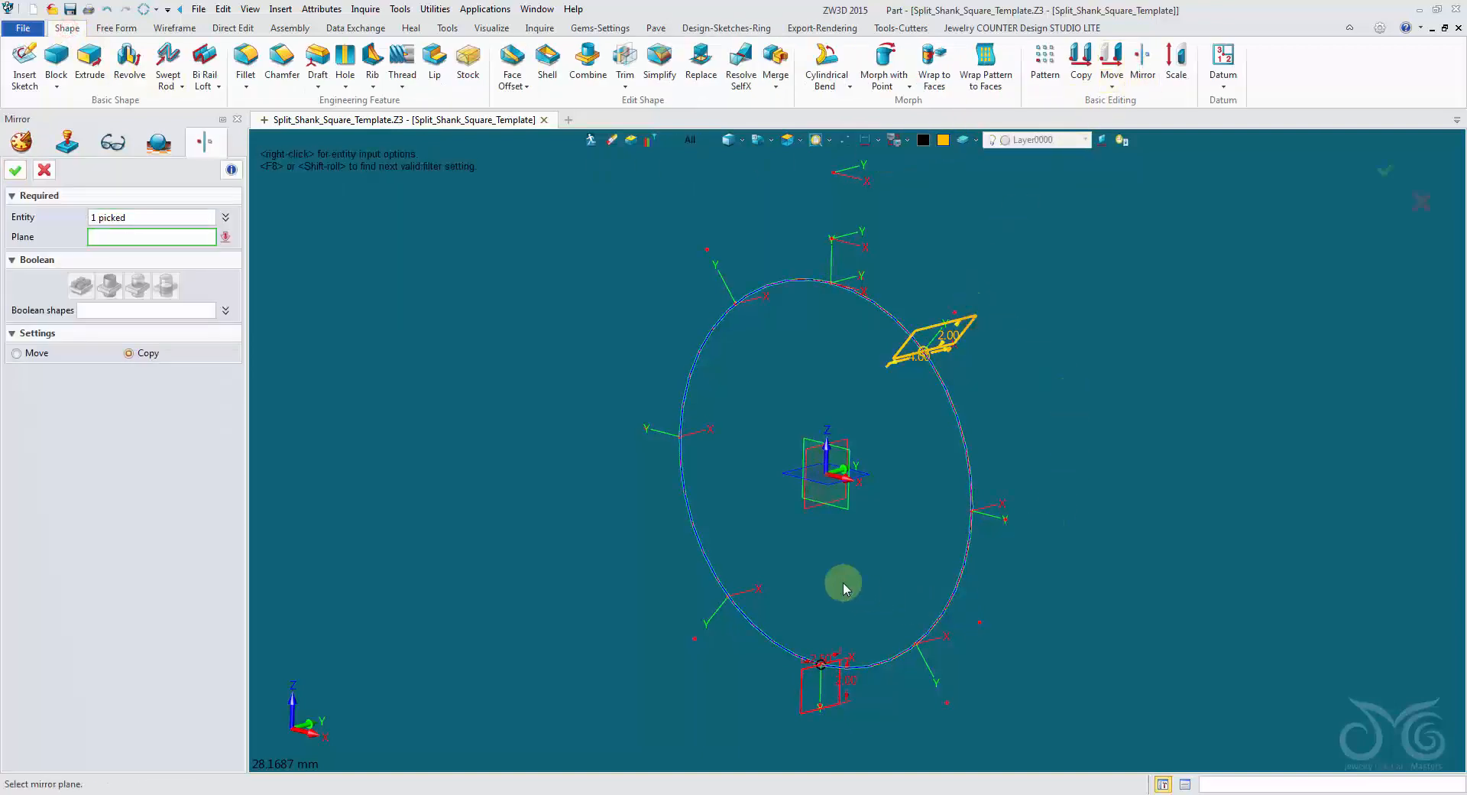
{"action": "left_click", "coordinate": [811, 519]}
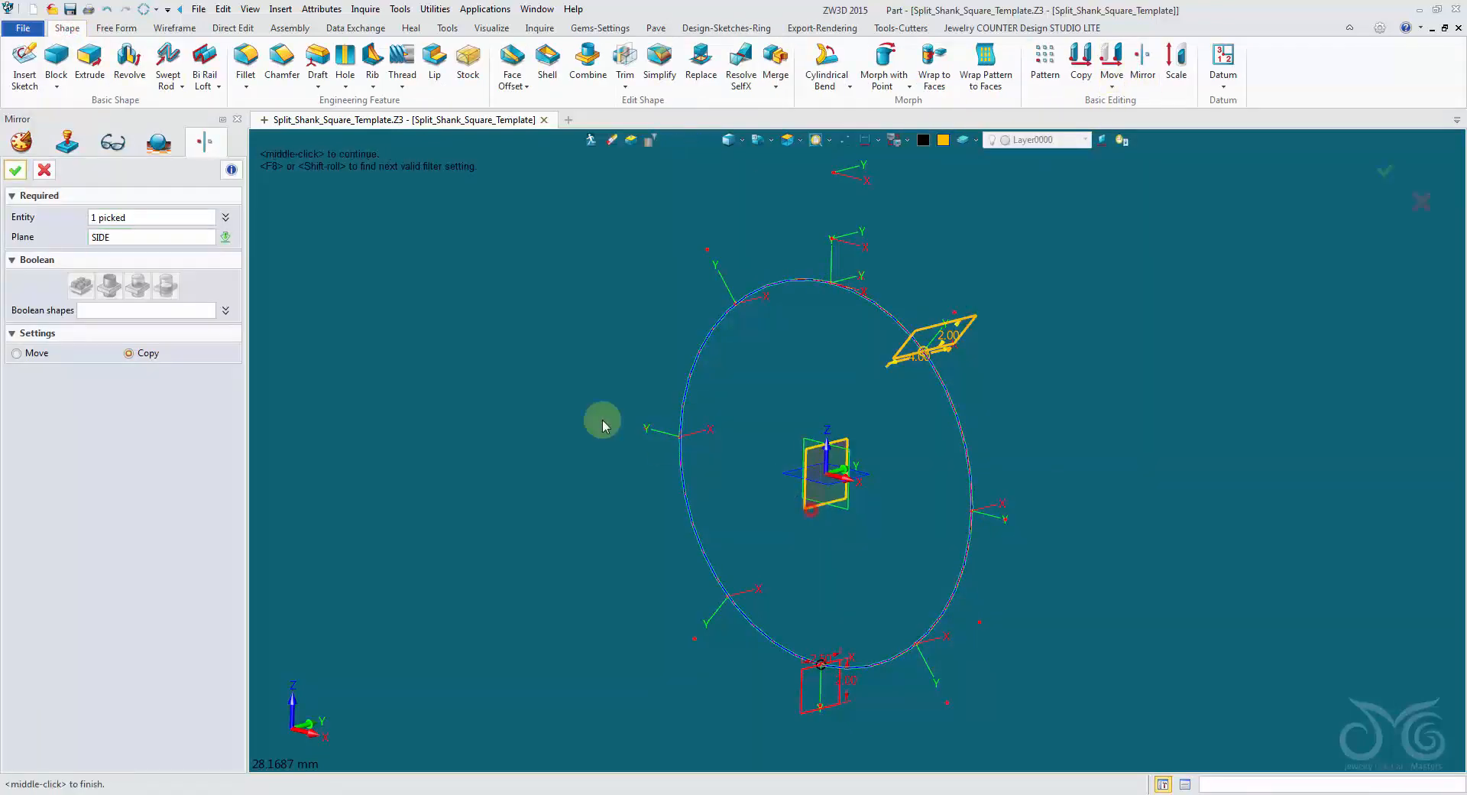
{"action": "left_click", "coordinate": [25, 173]}
{"action": "mouse_move", "coordinate": [267, 246]}
{"action": "right_mouse_down"}
{"action": "mouse_move", "coordinate": [360, 265]}
{"action": "mouse_move", "coordinate": [303, 139]}
{"action": "right_mouse_up"}
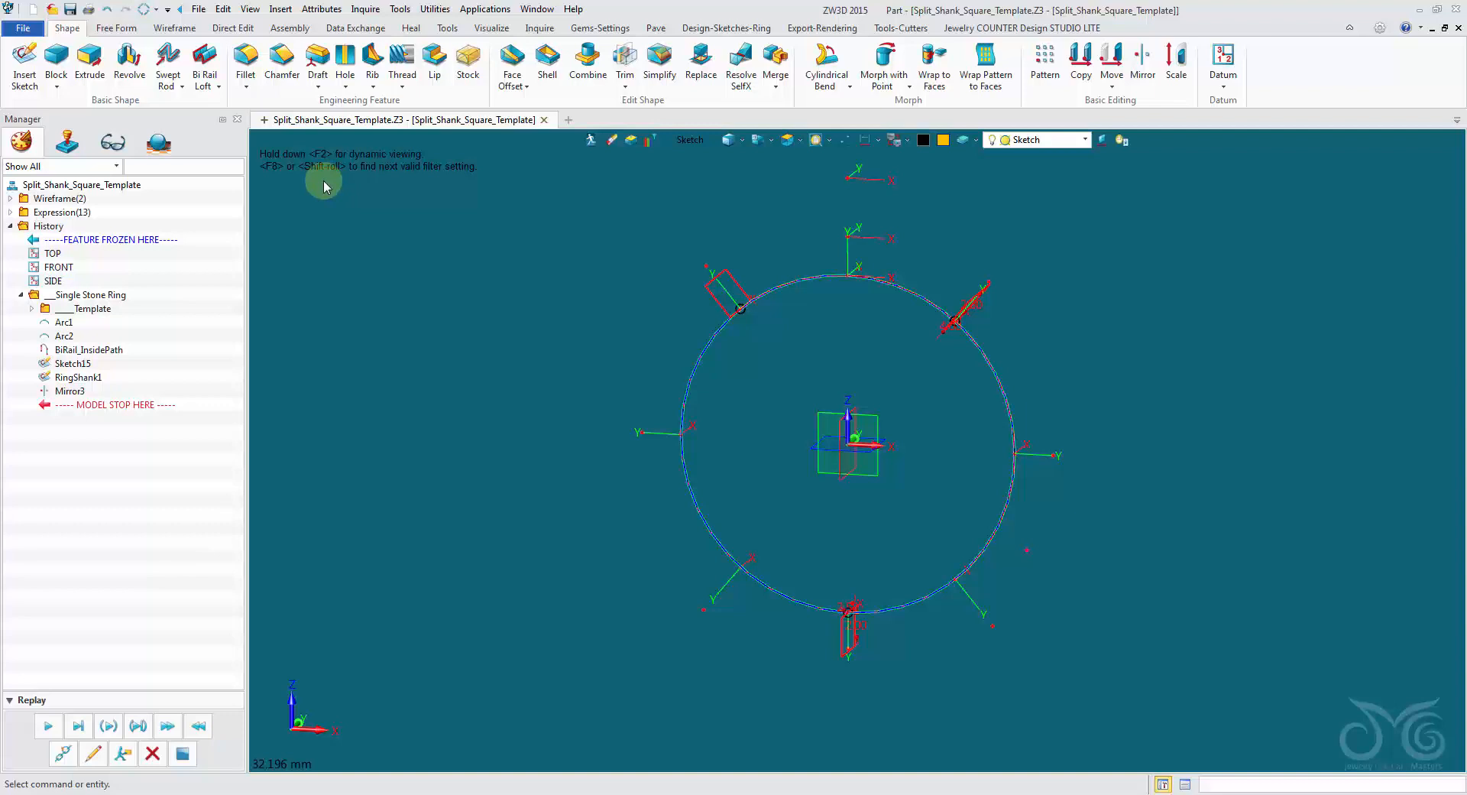
Prepare a three-point wireframe arc with the line colour set to green and the pick filter set to Datum.
{"action": "left_click", "coordinate": [186, 31]}
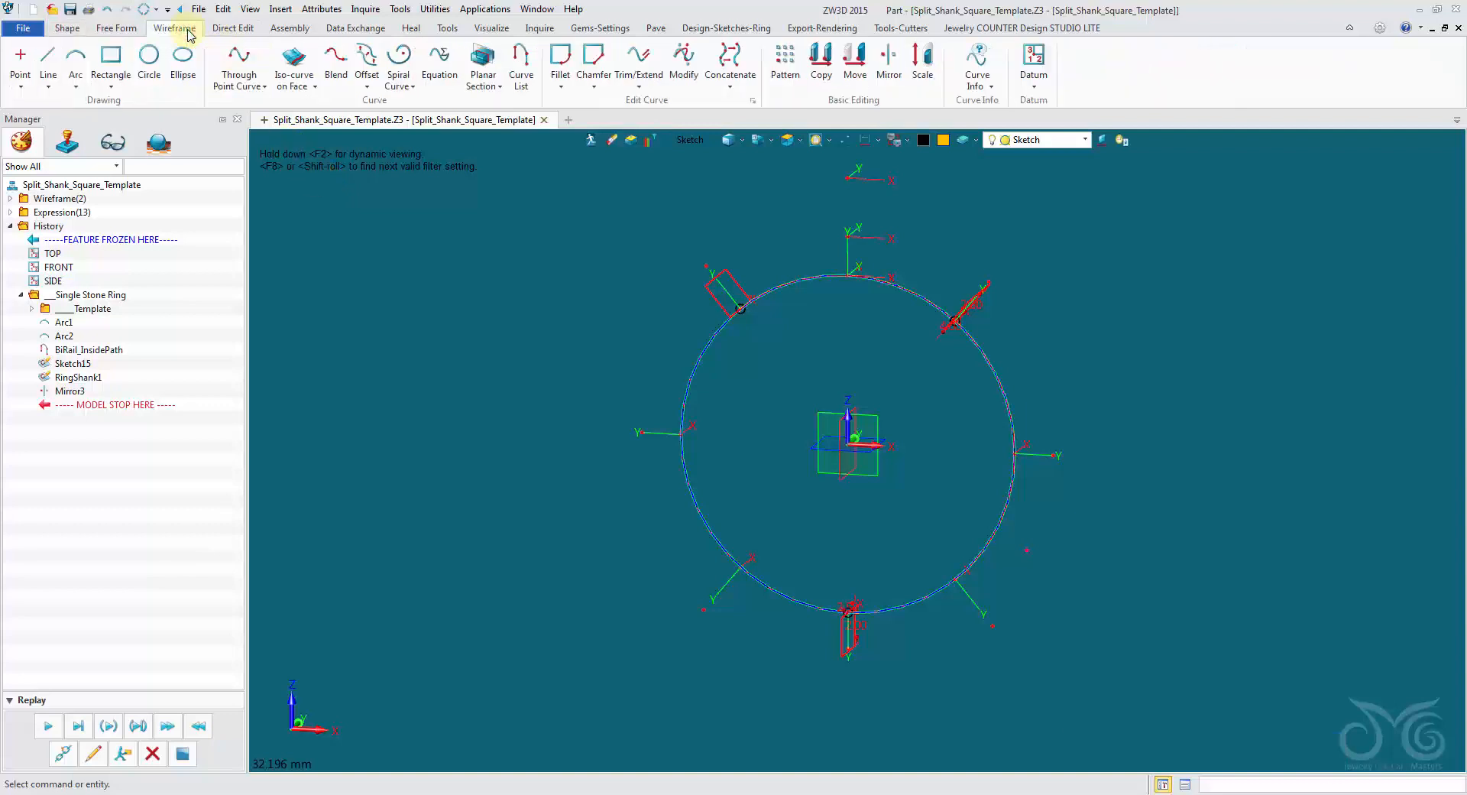
{"action": "left_click", "coordinate": [75, 63]}
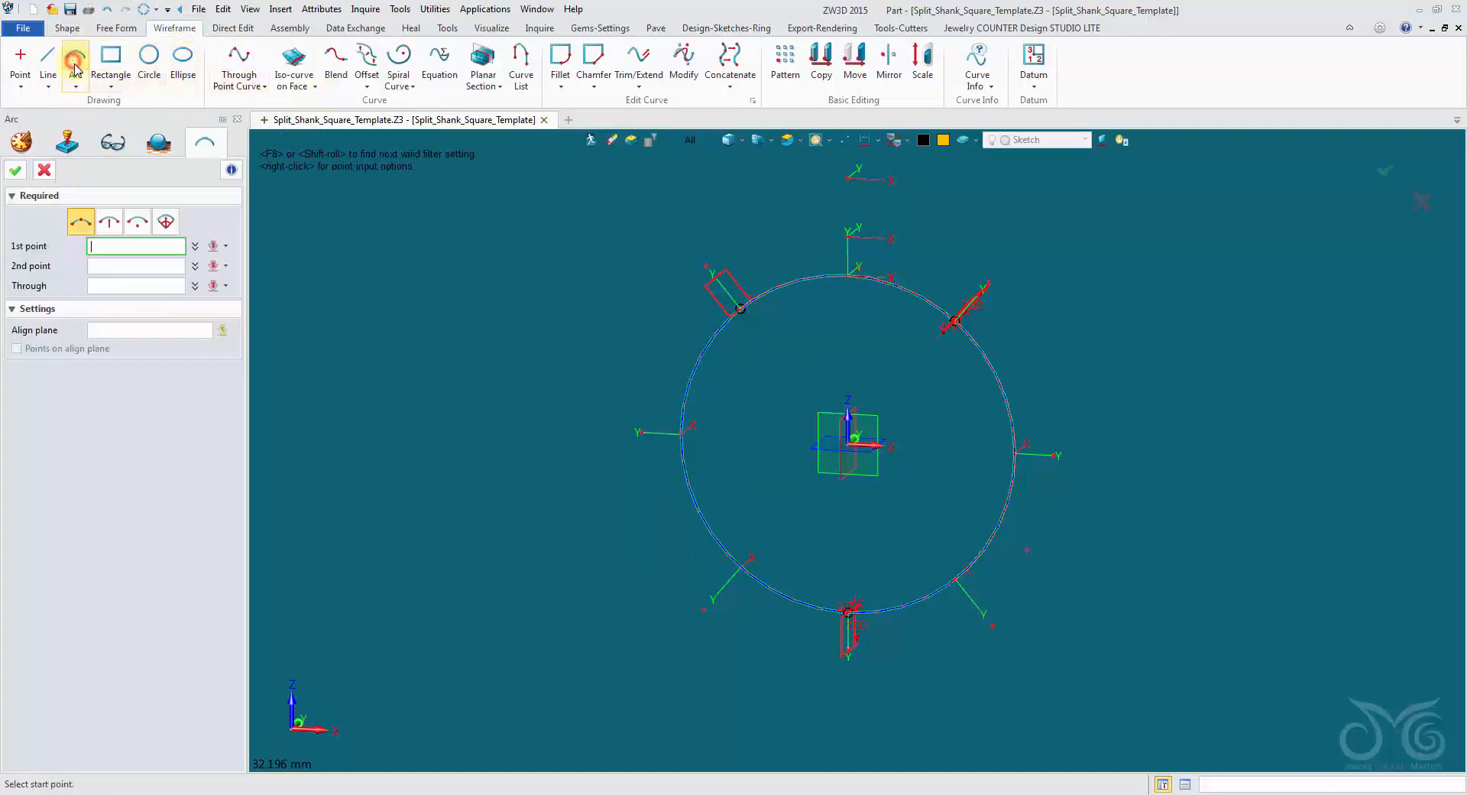
{"action": "left_click", "coordinate": [924, 139]}
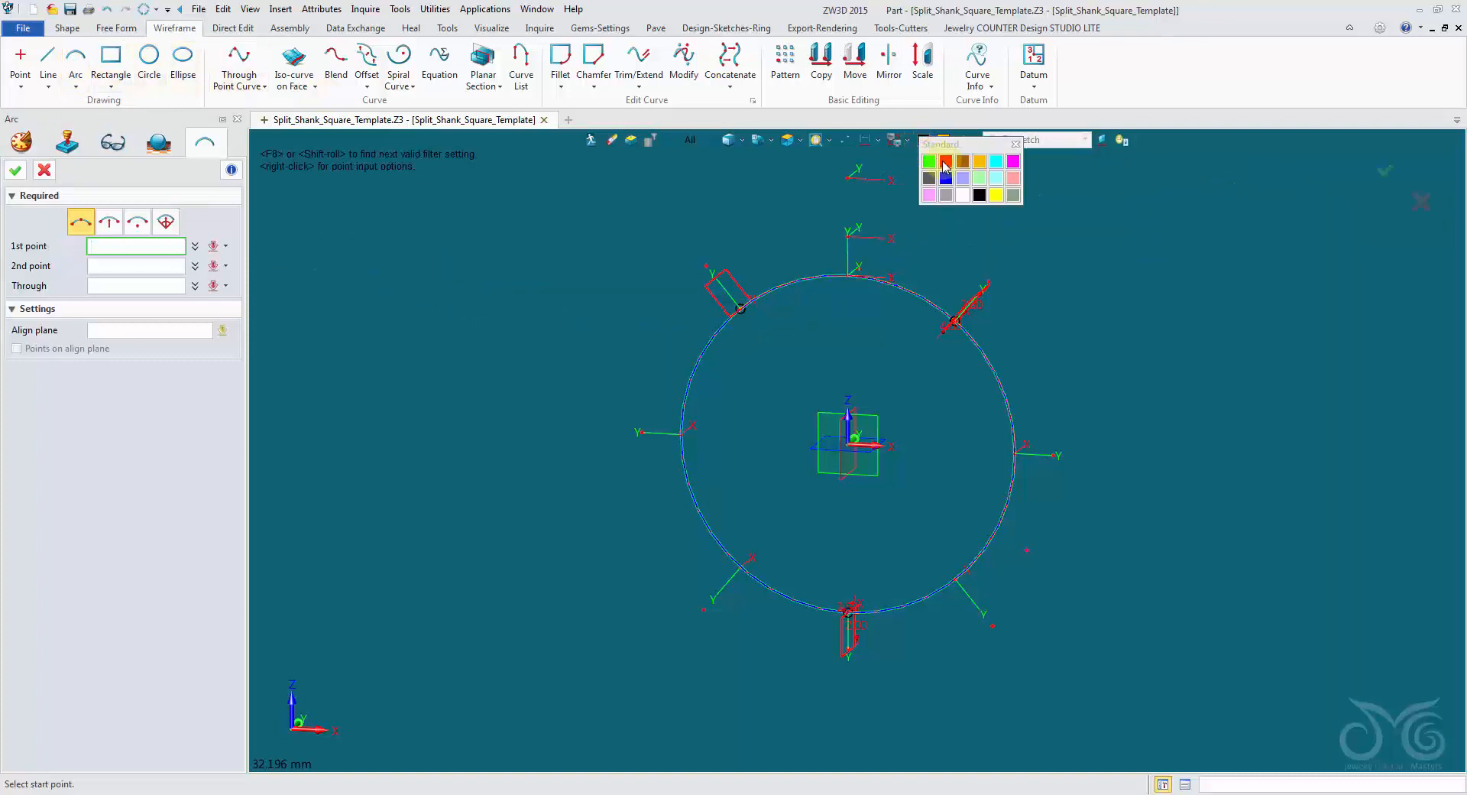
{"action": "left_click", "coordinate": [929, 163]}
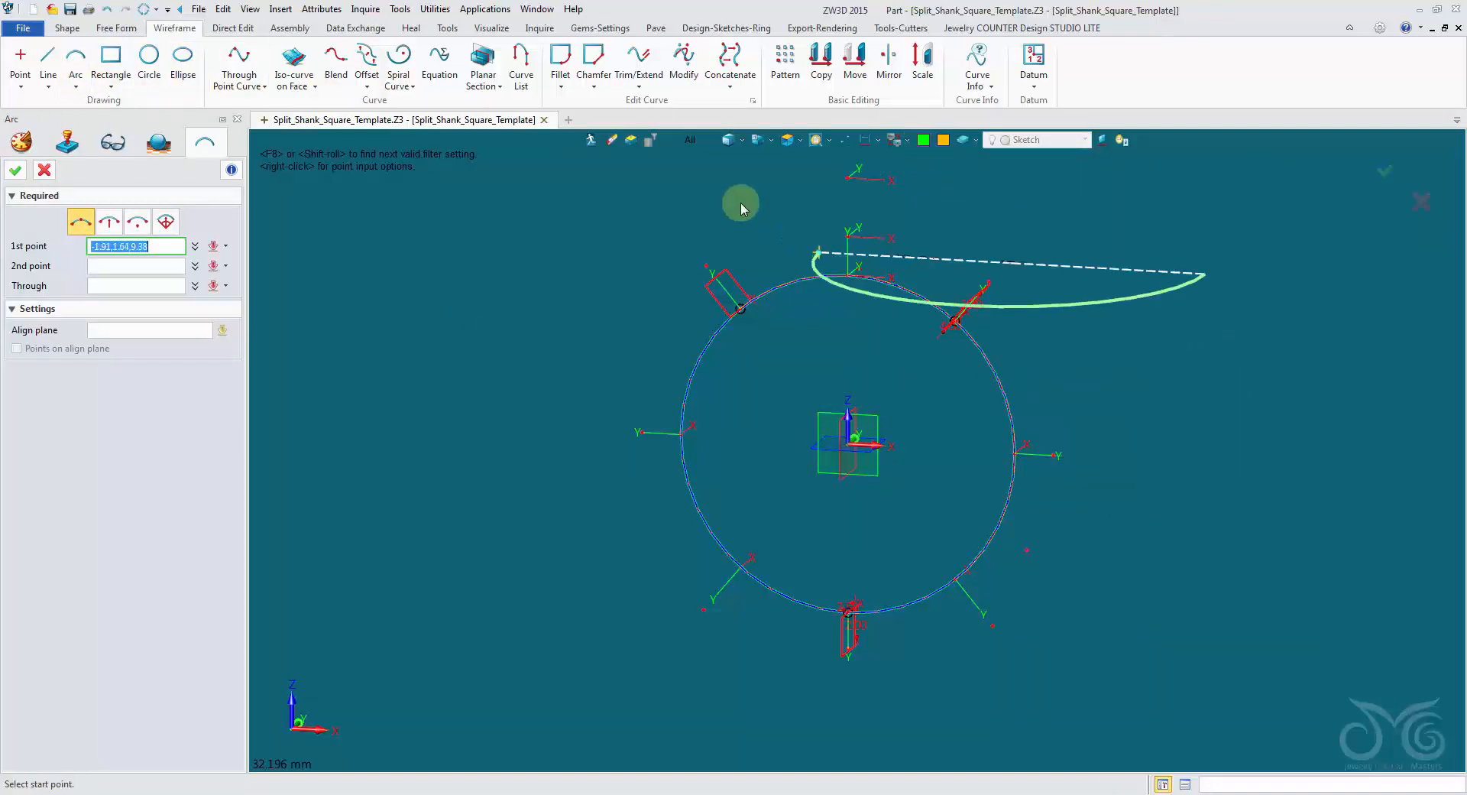
{"action": "left_click", "coordinate": [691, 143]}
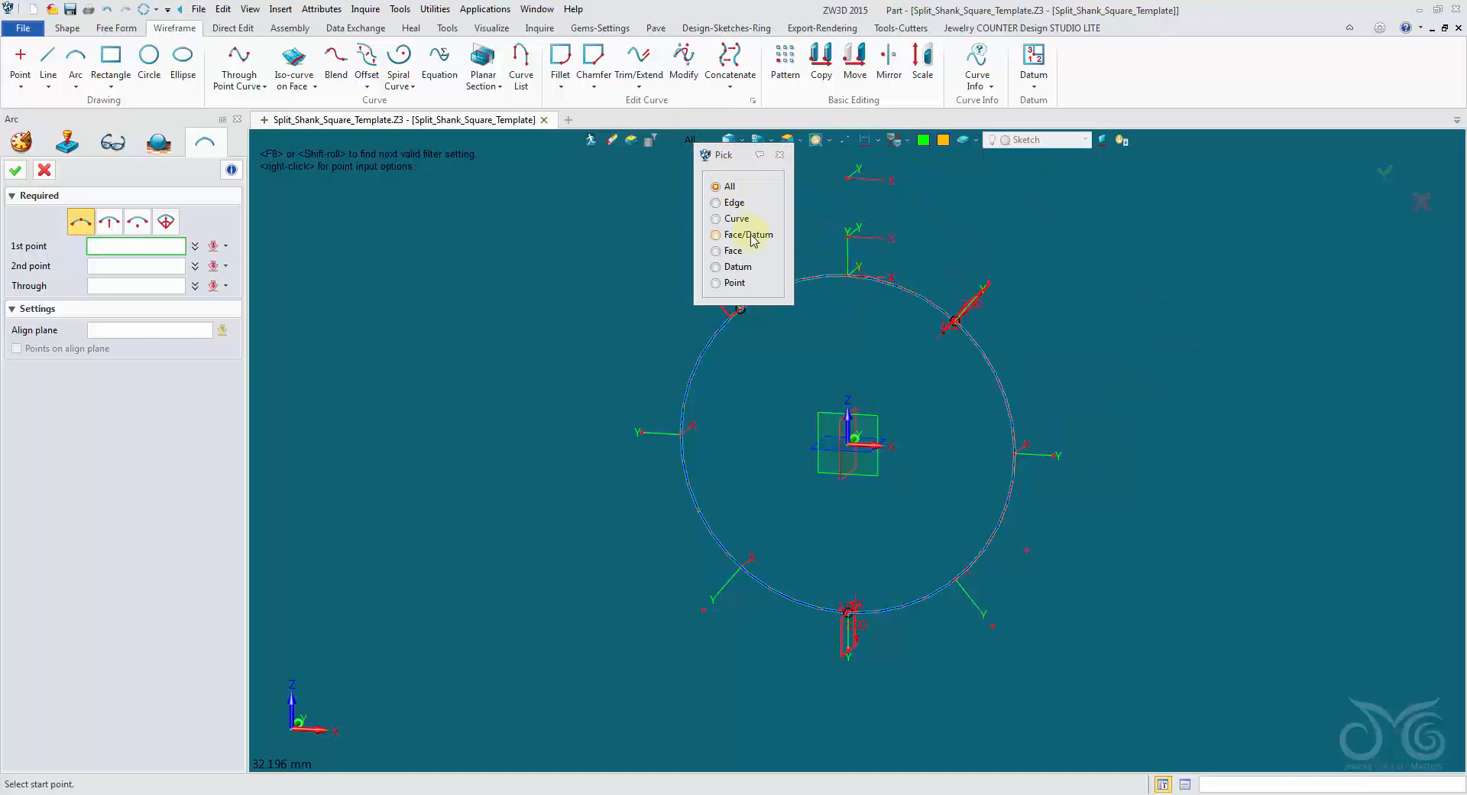
{"action": "left_click", "coordinate": [734, 267]}
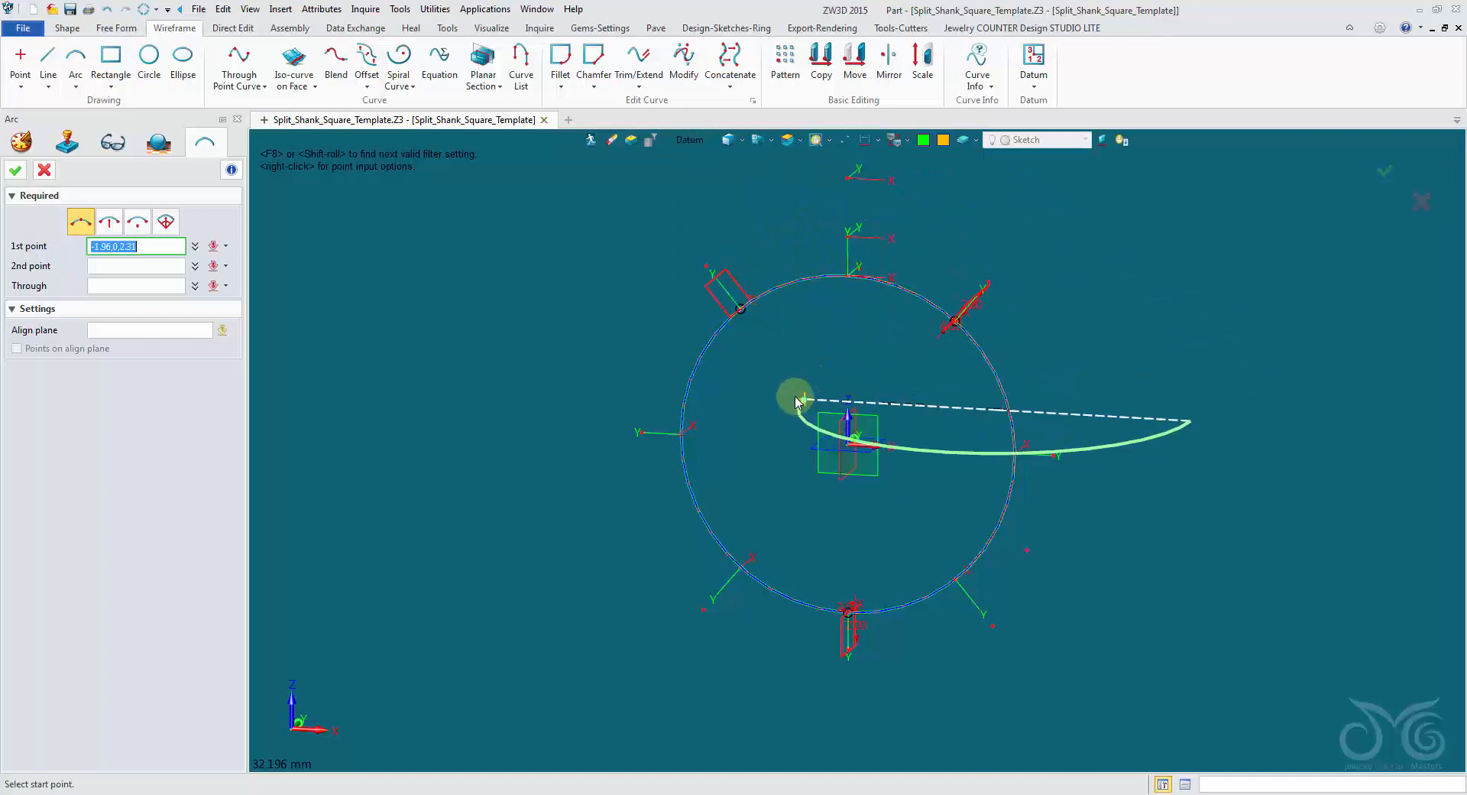
Draw the arc between the origins of the two upper side shank profiles, passing through the bottom profile's origin.
{"action": "scroll", "coordinate": [762, 348], "scroll_direction": "up", "scroll_amount": 5}
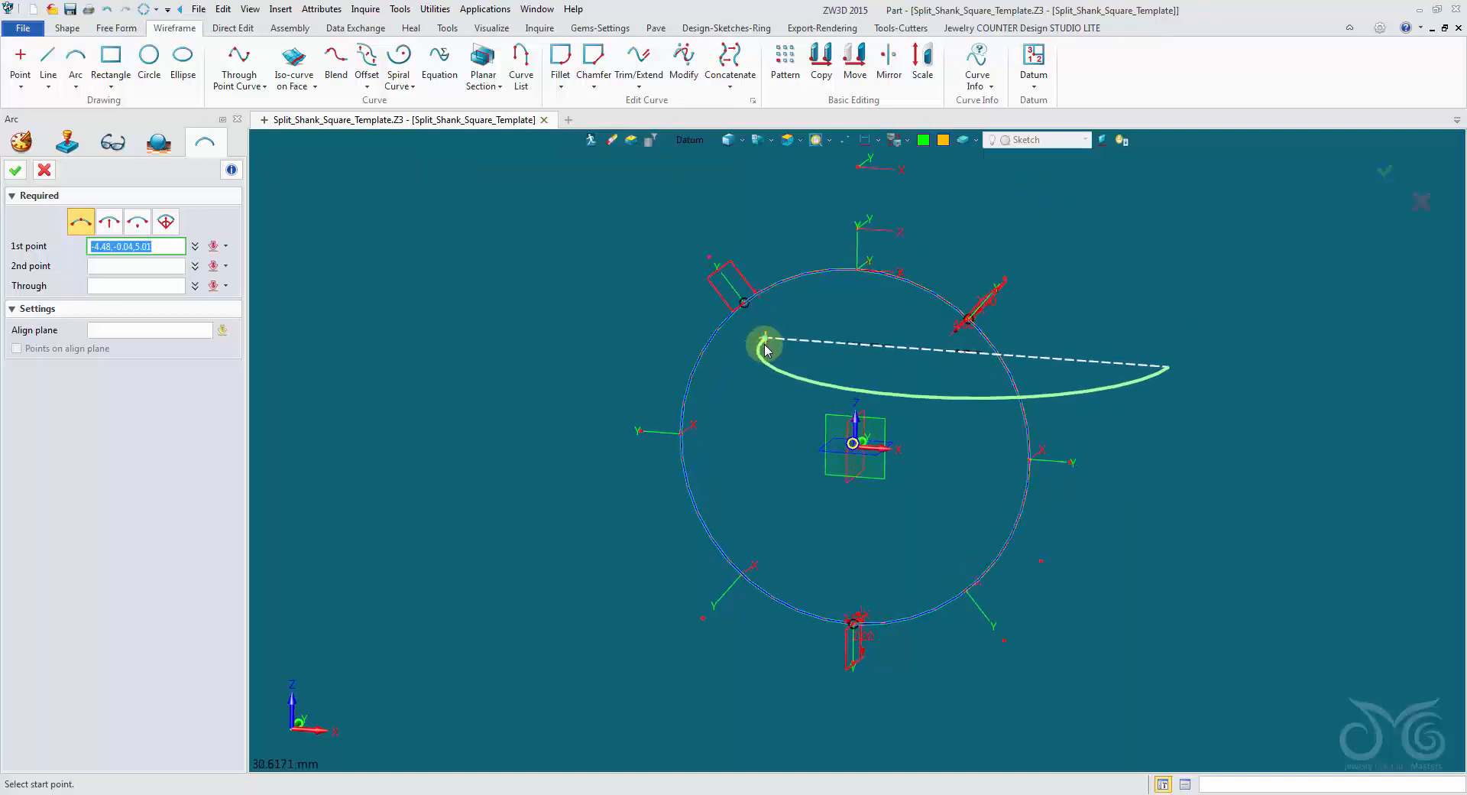
{"action": "scroll", "coordinate": [757, 348], "scroll_direction": "up", "scroll_amount": 1}
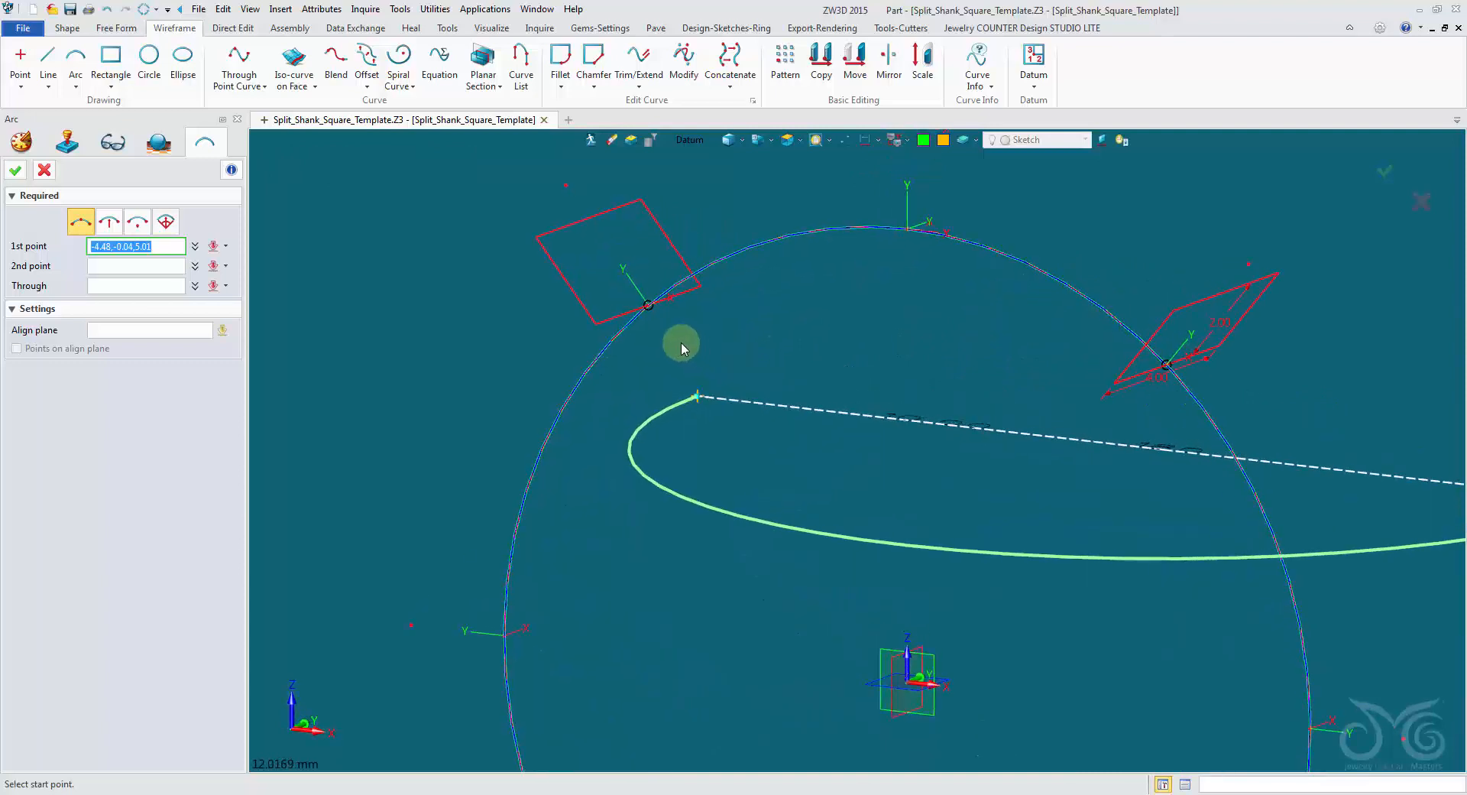
{"action": "left_click", "coordinate": [648, 306]}
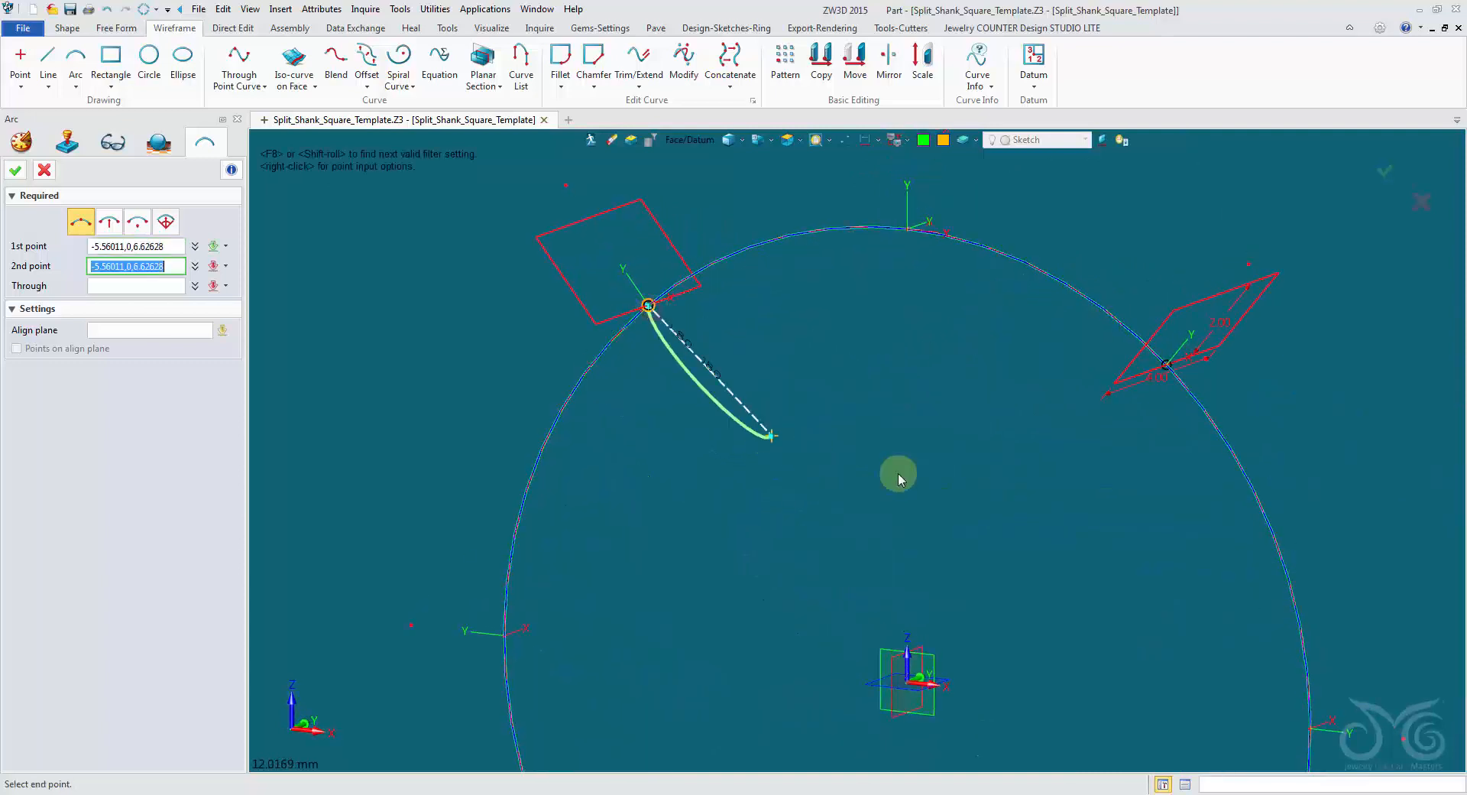
{"action": "left_click", "coordinate": [1165, 363]}
{"action": "middle_click_drag", "start_coordinate": [1162, 360], "coordinate": [1132, 402]}
{"action": "scroll", "coordinate": [1132, 403], "scroll_direction": "down", "scroll_amount": 2}
{"action": "middle_click_drag", "start_coordinate": [1123, 611], "coordinate": [1107, 376]}
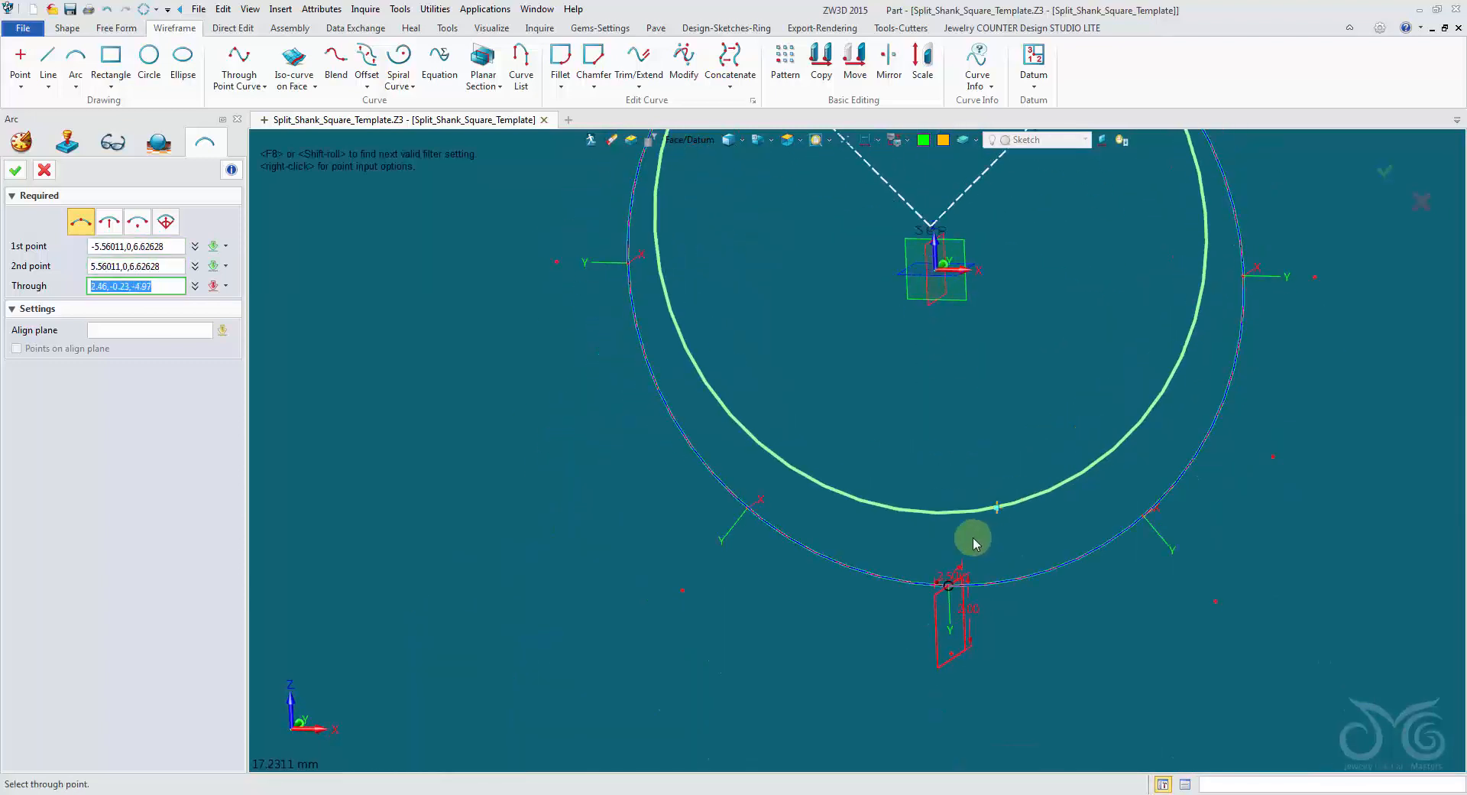
{"action": "left_click", "coordinate": [953, 588]}
{"action": "scroll", "coordinate": [767, 484], "scroll_direction": "down", "scroll_amount": 2}
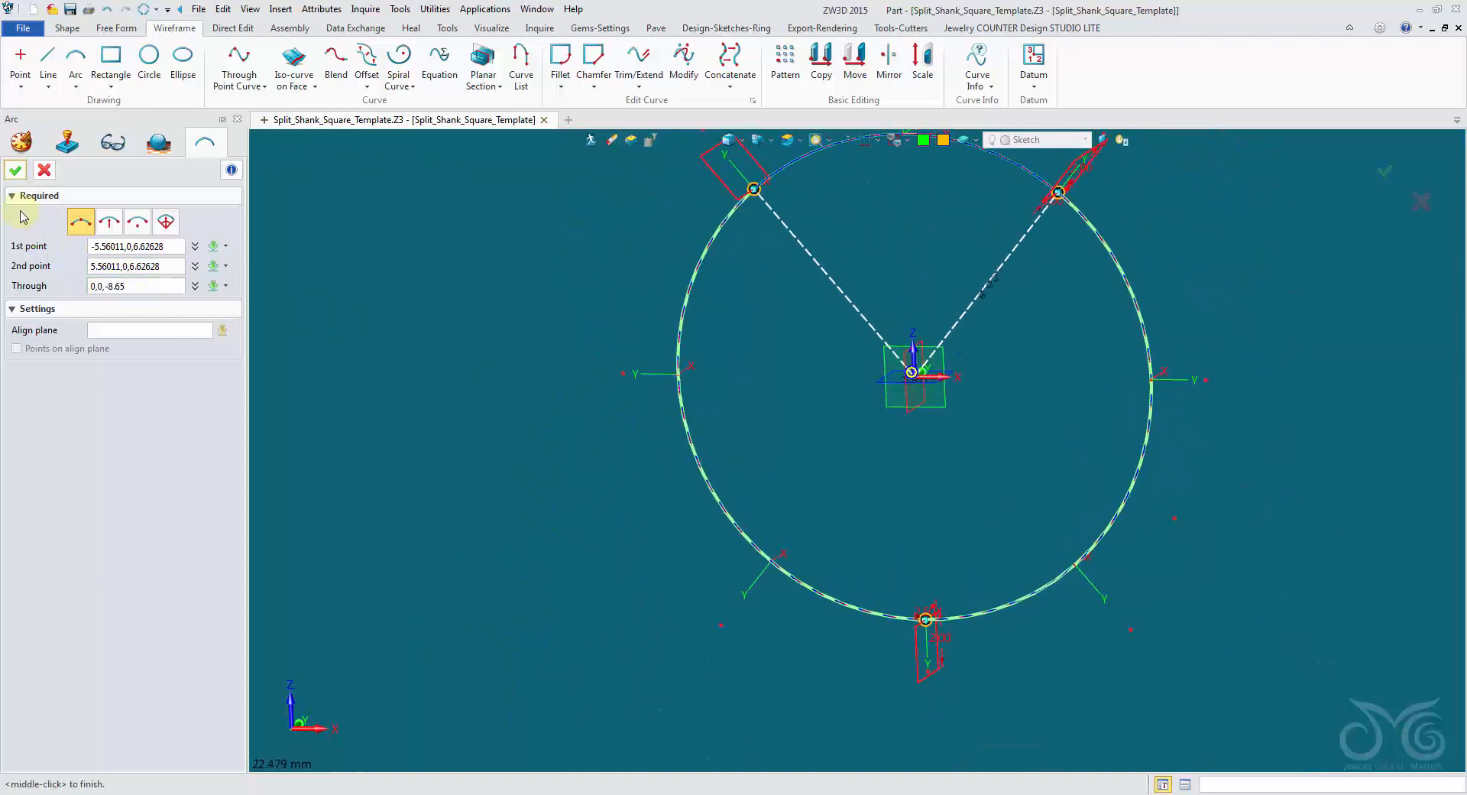
{"action": "left_click", "coordinate": [22, 172]}
Hide the JCD_Template layer so only the new arc and the profile sketches remain around the ring.
{"action": "scroll", "coordinate": [429, 278], "scroll_direction": "down", "scroll_amount": 2}
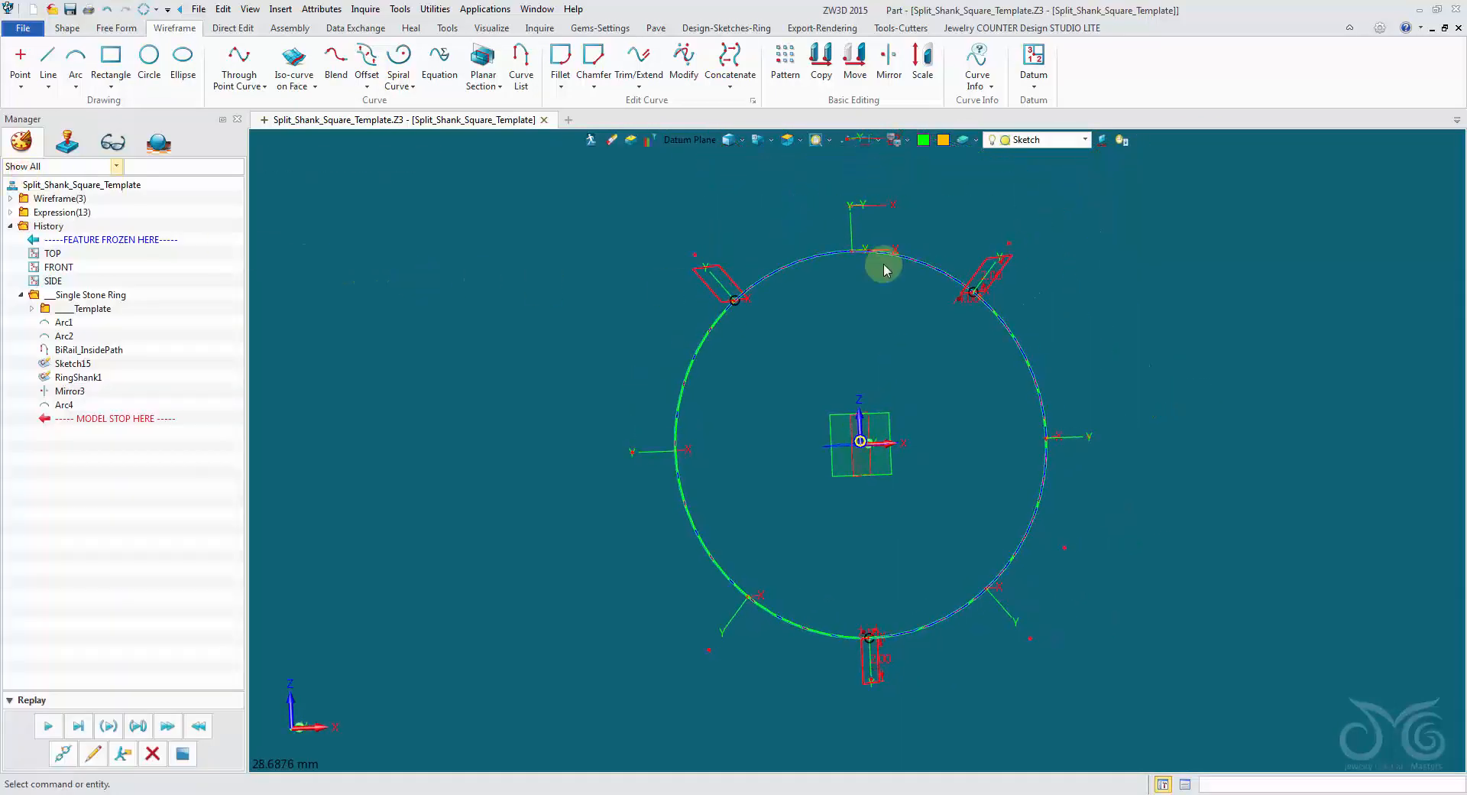
{"action": "left_click", "coordinate": [1023, 140]}
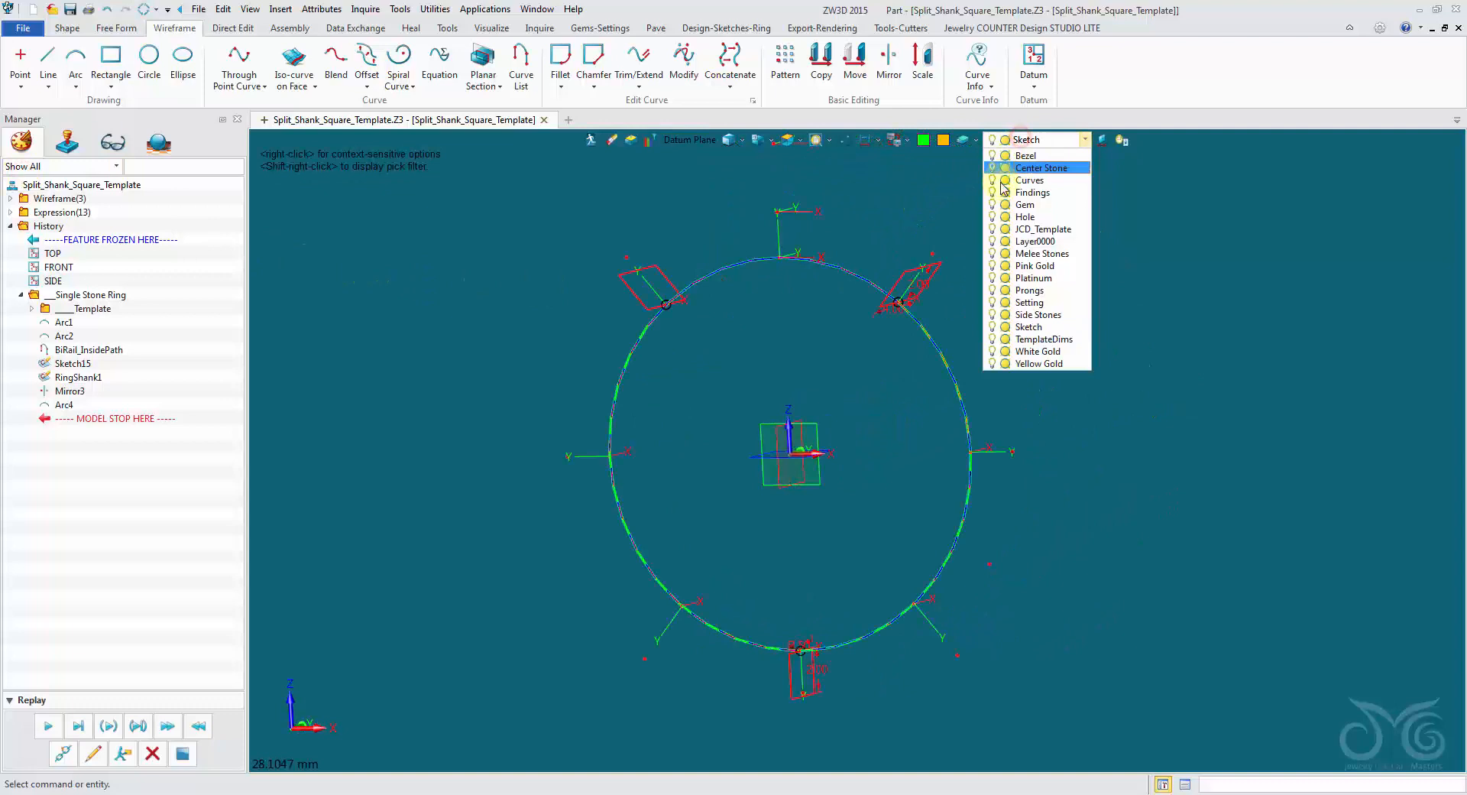
{"action": "left_click", "coordinate": [992, 229]}
{"action": "left_click", "coordinate": [925, 234]}
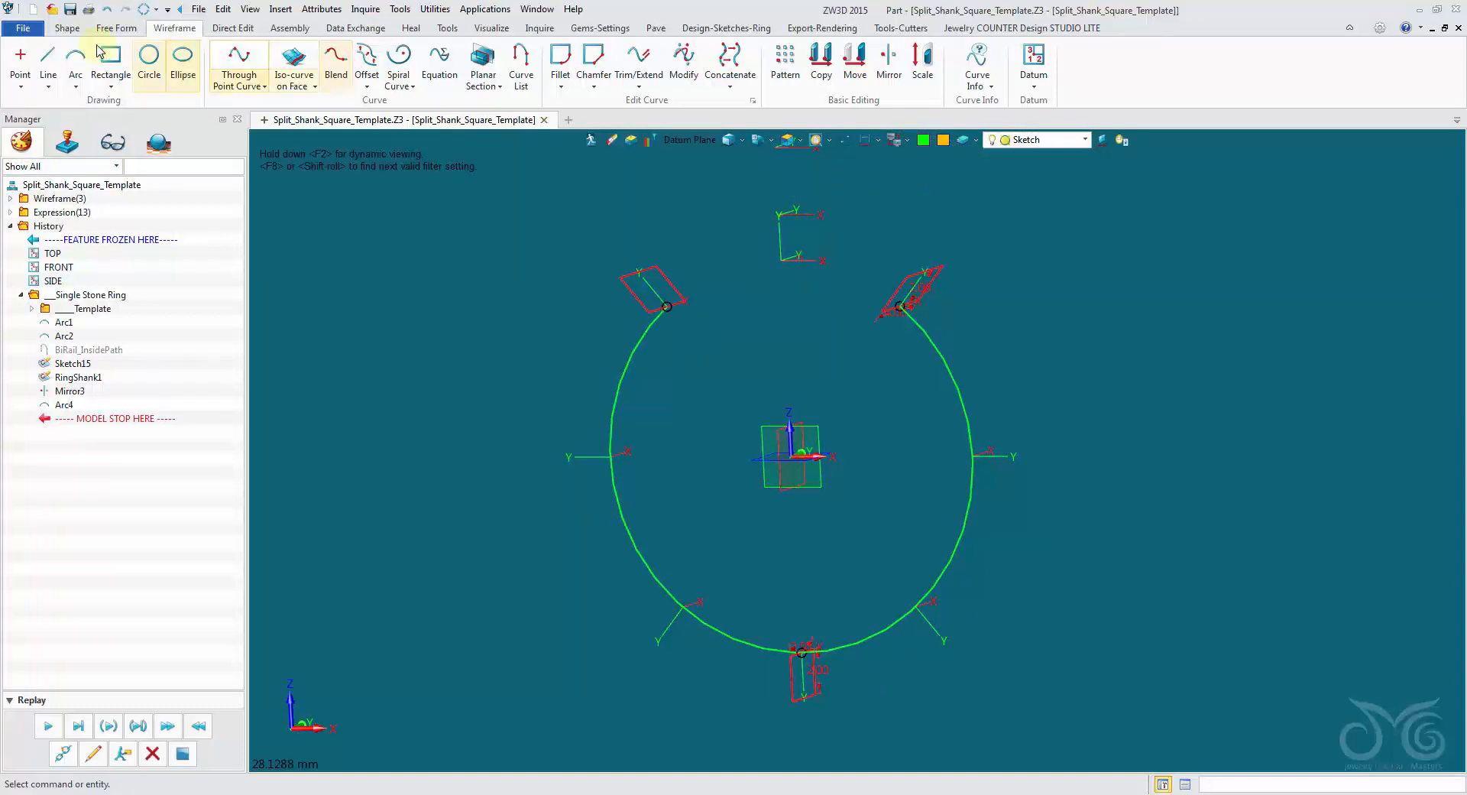
Set up a Drive Curve Loft along the green arc, filter picking to sketches, and add the upper-left profile first.
{"action": "left_click", "coordinate": [66, 28]}
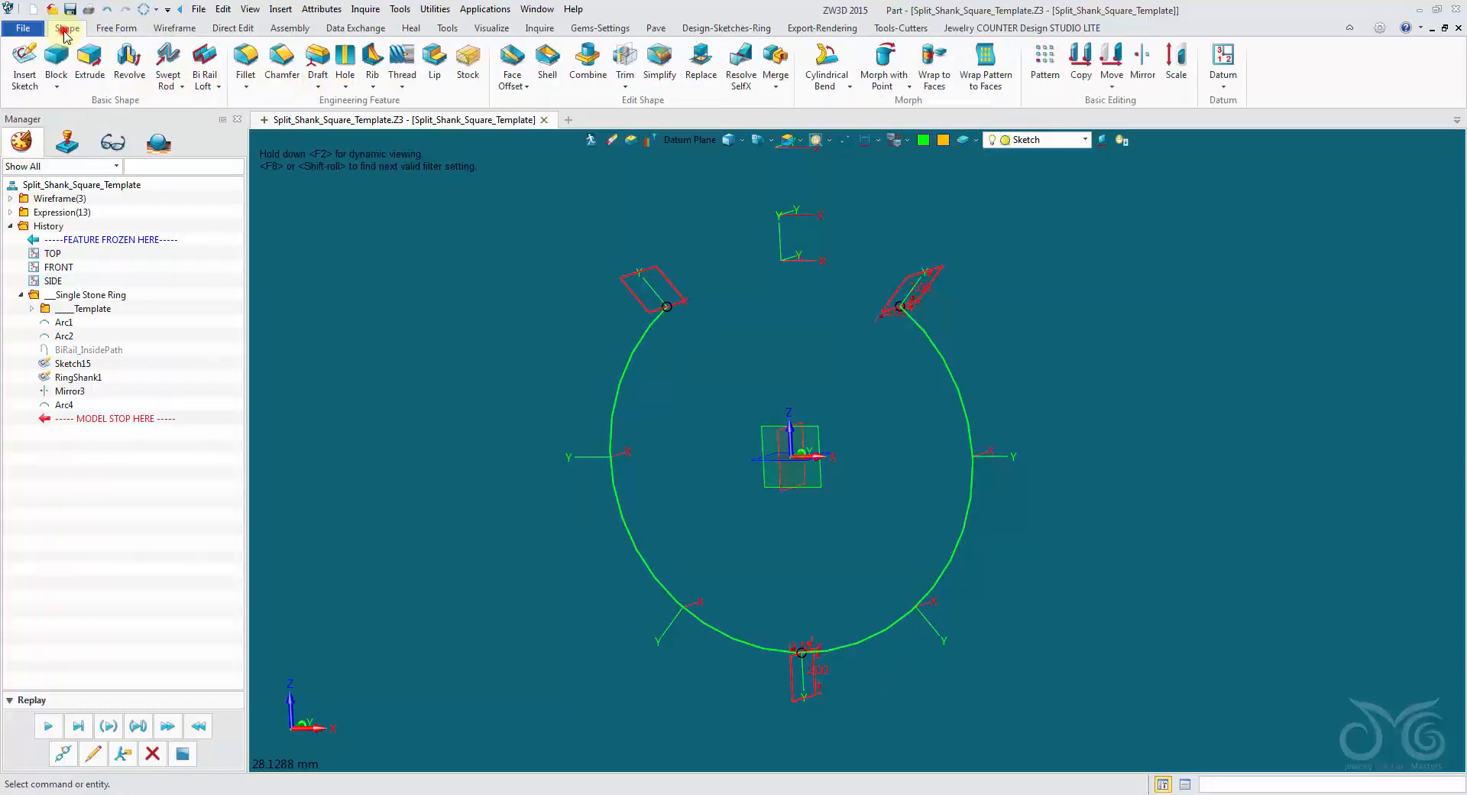
{"action": "left_click", "coordinate": [207, 91]}
{"action": "left_click", "coordinate": [237, 131]}
{"action": "scroll", "coordinate": [538, 342], "scroll_direction": "up", "scroll_amount": 1}
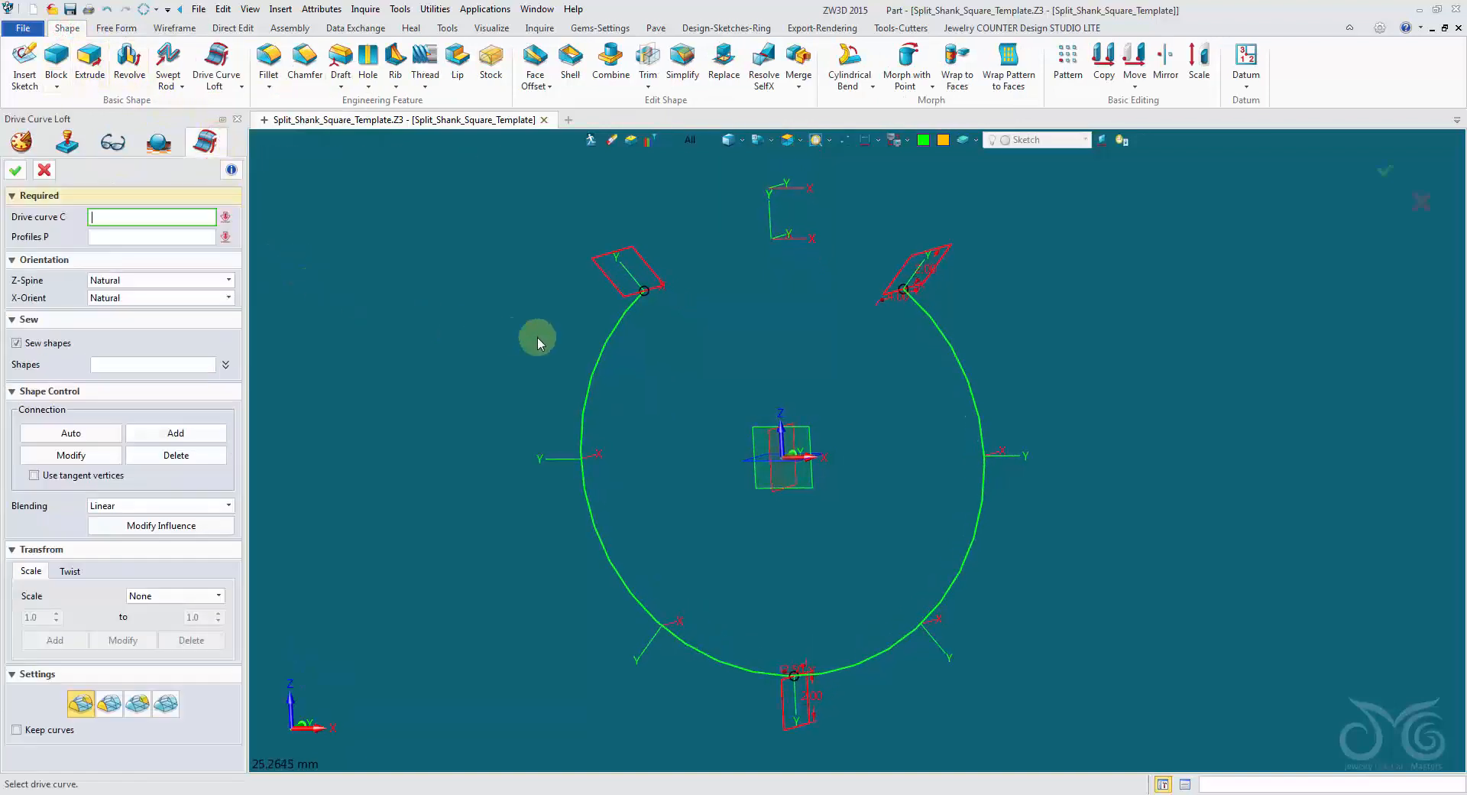
{"action": "left_click", "coordinate": [612, 325]}
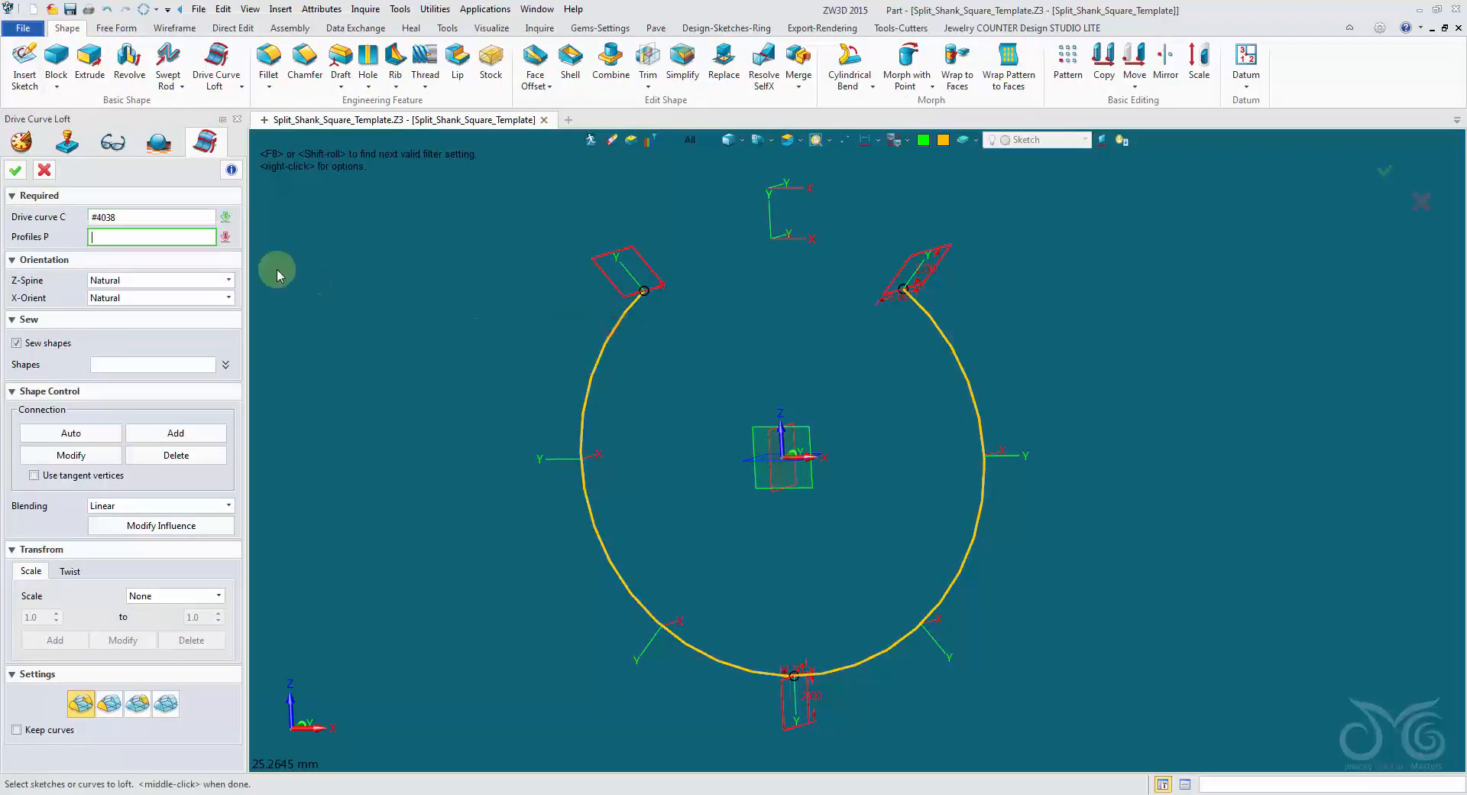
{"action": "left_click", "coordinate": [684, 141]}
{"action": "left_click", "coordinate": [726, 196]}
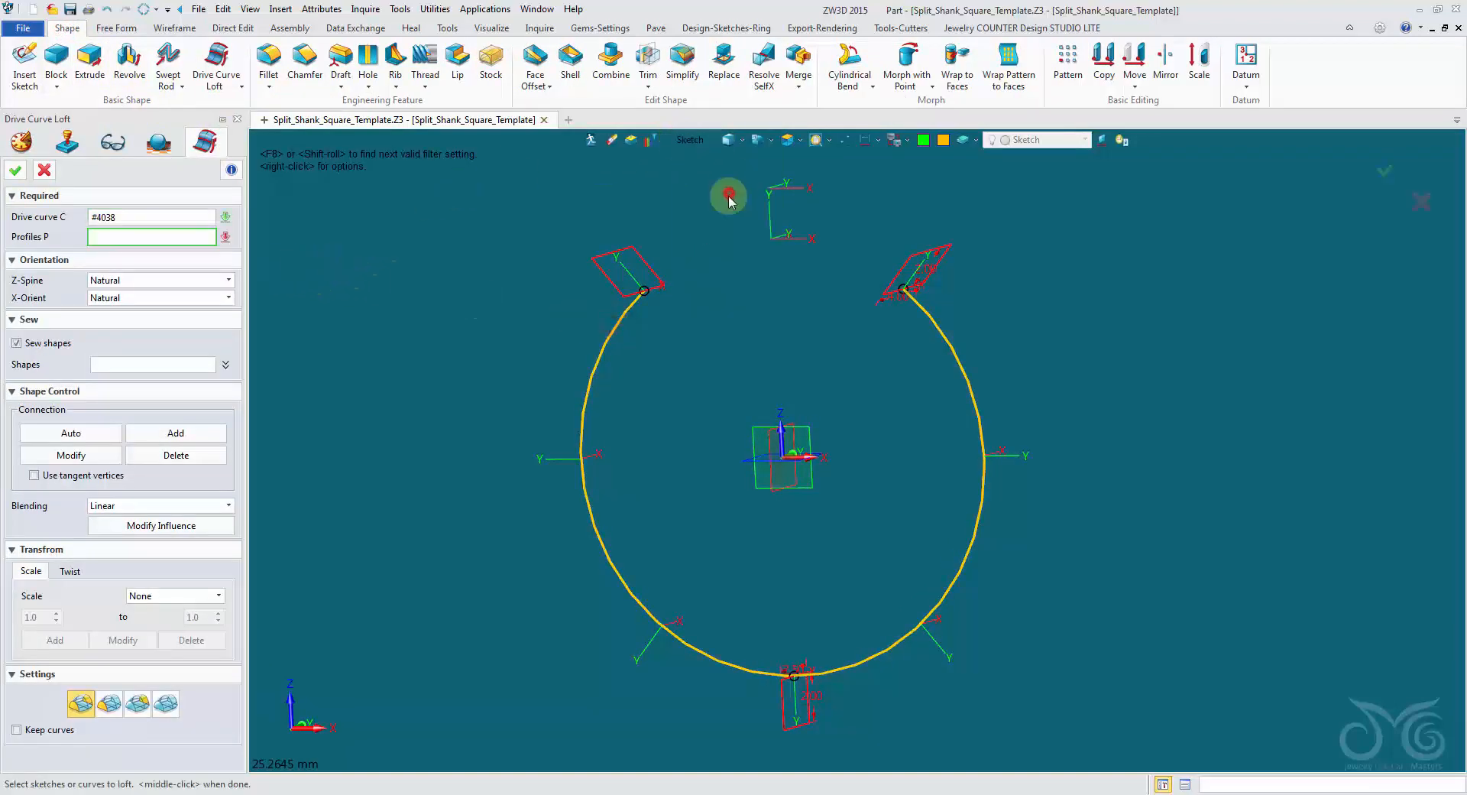
{"action": "left_click", "coordinate": [634, 294]}
{"action": "right_click_drag", "start_coordinate": [724, 376], "coordinate": [695, 443]}
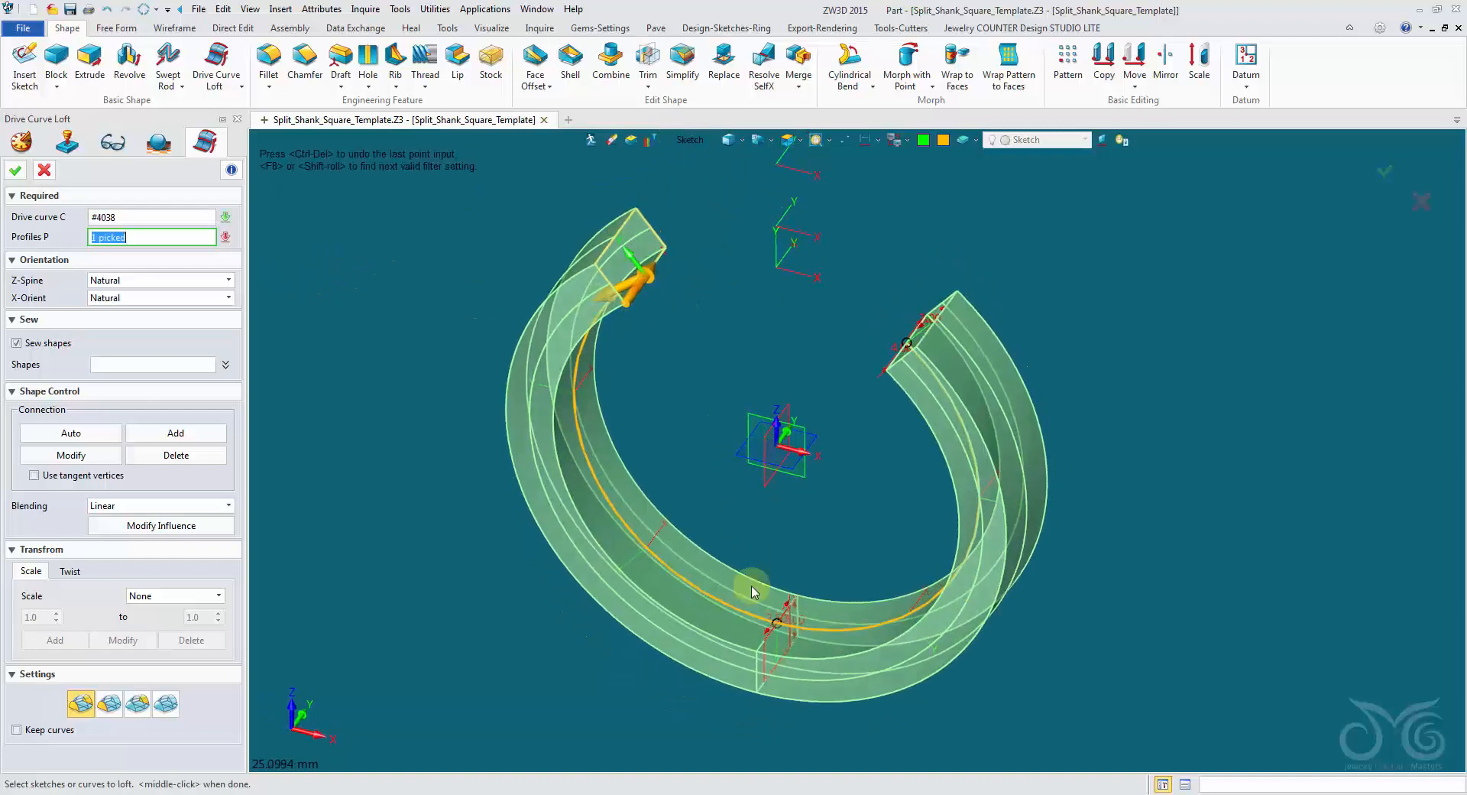
{"action": "left_click", "coordinate": [764, 642]}
{"action": "right_click", "coordinate": [753, 522]}
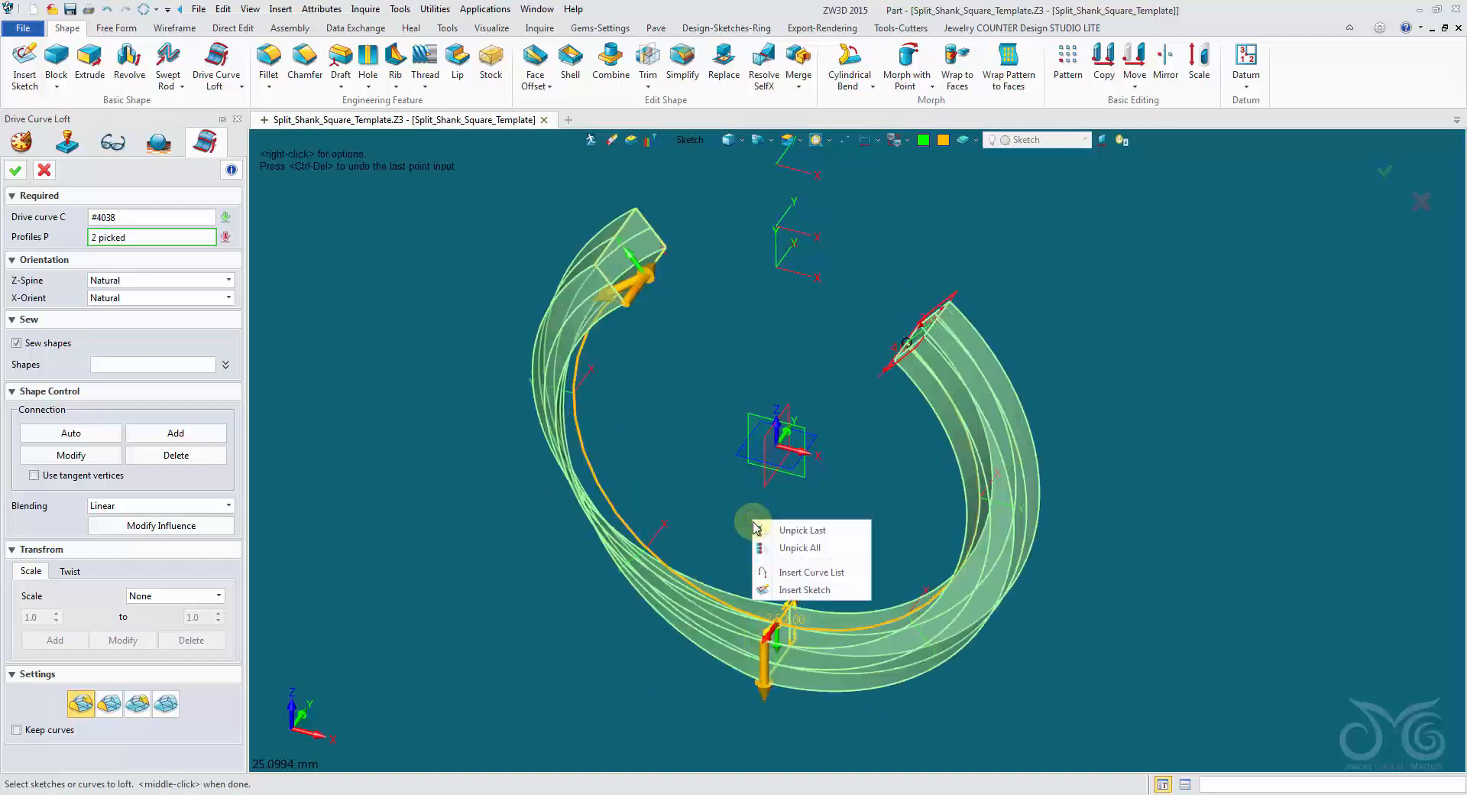
{"action": "left_click", "coordinate": [795, 530]}
Add the bottom profile with its start point matched to the first, add the upper-right profile, and create the loft.
{"action": "right_click_drag", "start_coordinate": [760, 530], "coordinate": [710, 271]}
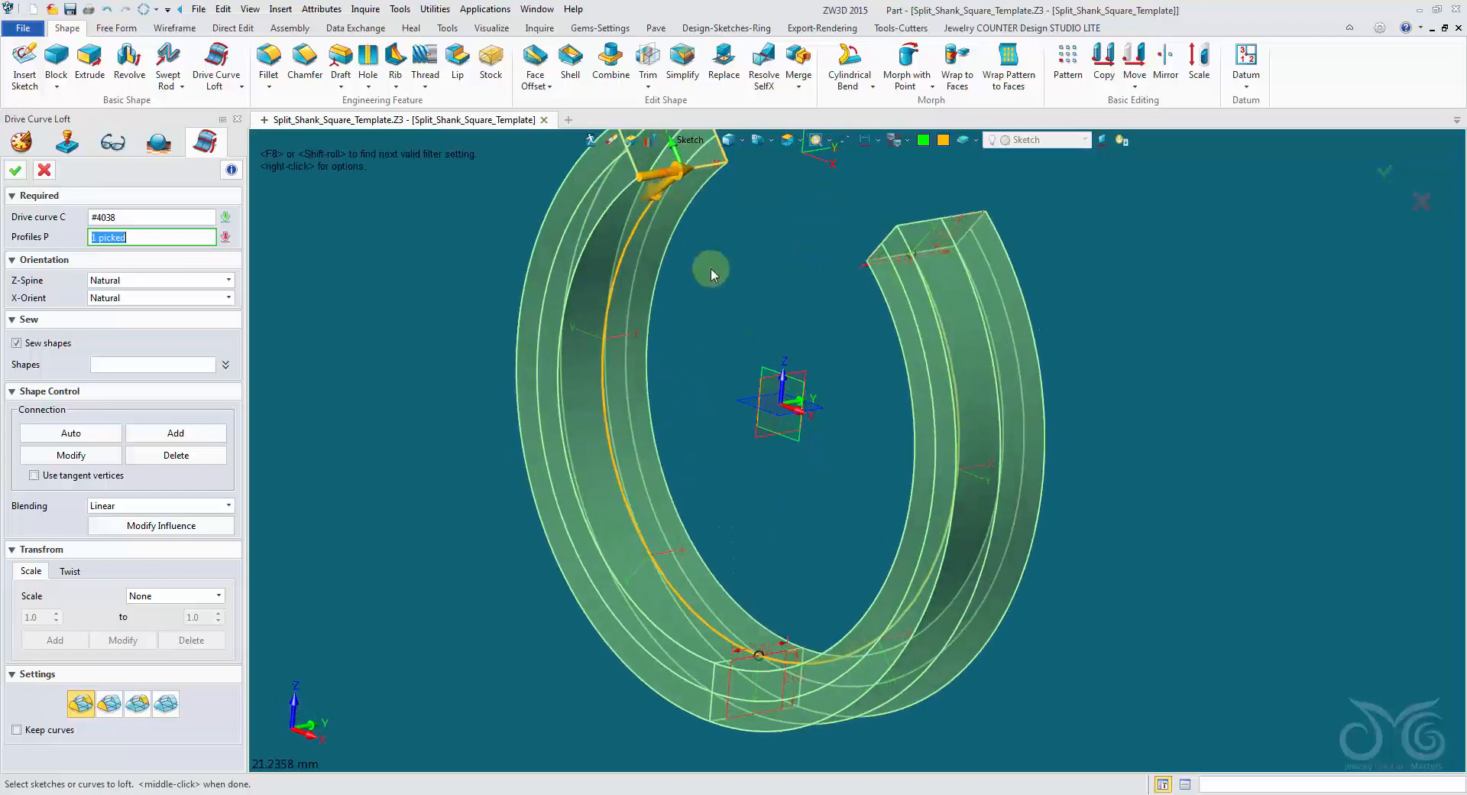
{"action": "left_click", "coordinate": [747, 673]}
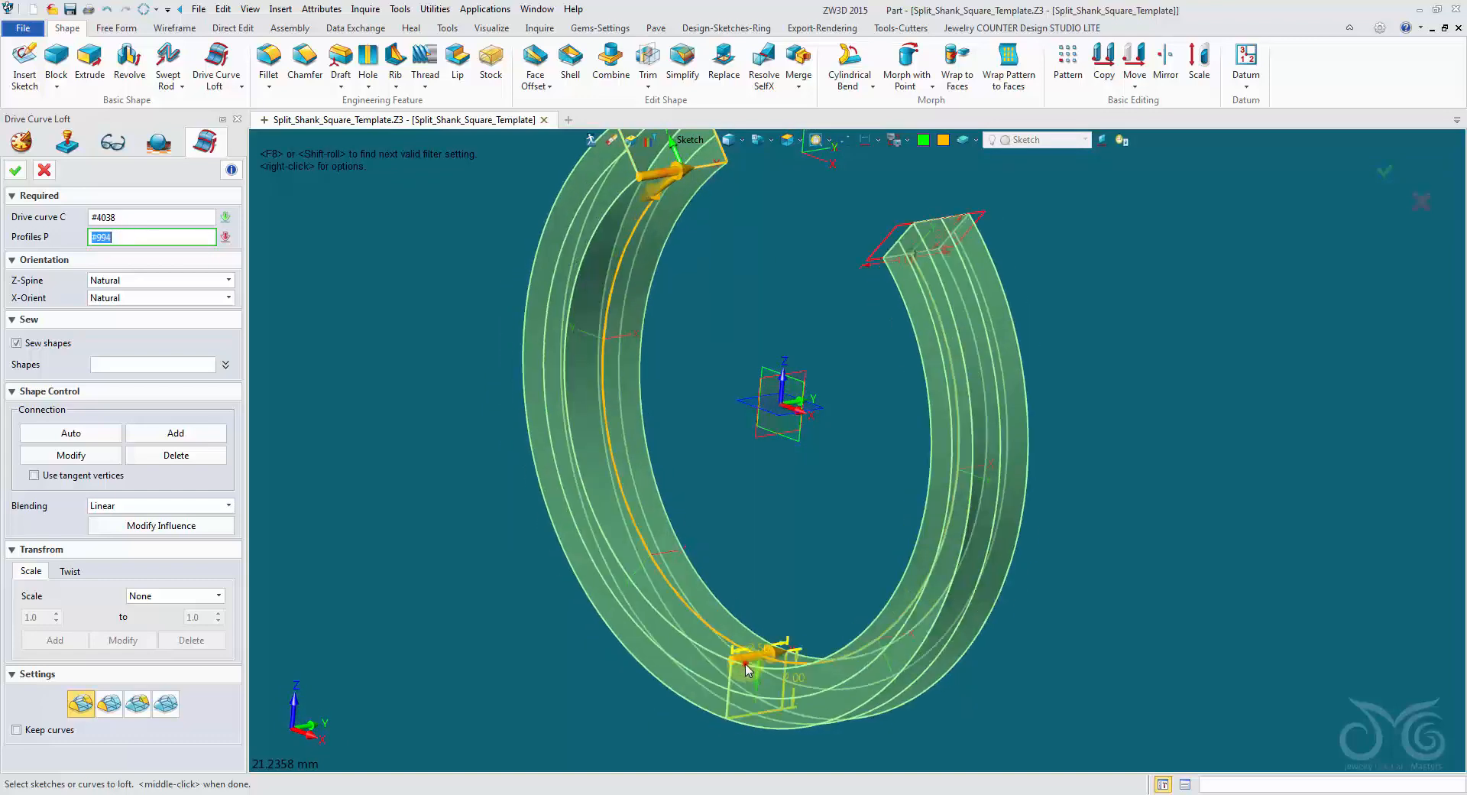
{"action": "right_click_drag", "start_coordinate": [747, 673], "coordinate": [387, 621]}
{"action": "left_click", "coordinate": [972, 248]}
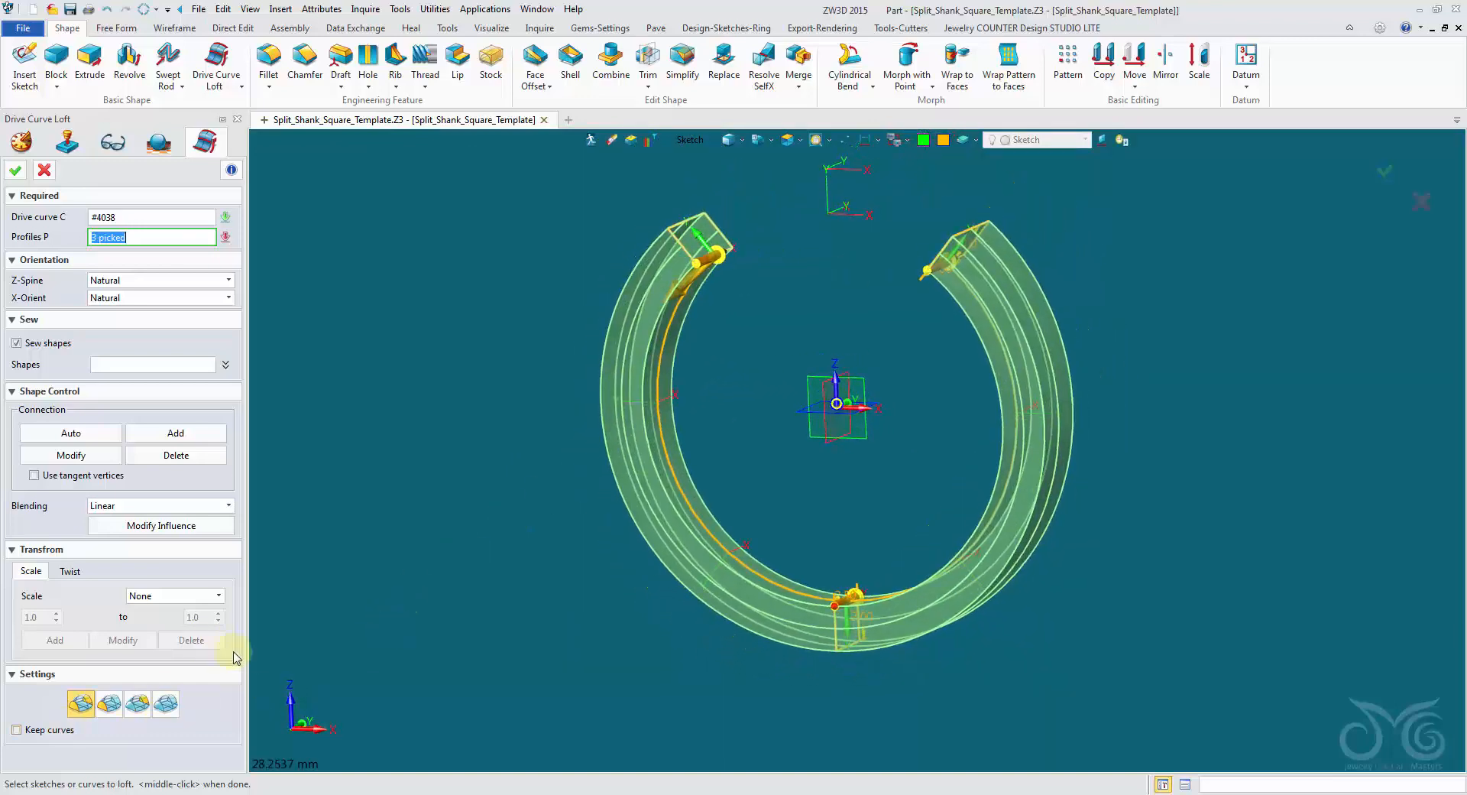
{"action": "right_click_drag", "start_coordinate": [277, 650], "coordinate": [191, 679]}
{"action": "scroll", "coordinate": [406, 290], "scroll_direction": "up", "scroll_amount": 1}
{"action": "right_click_drag", "start_coordinate": [427, 288], "coordinate": [404, 247]}
{"action": "left_click", "coordinate": [15, 170]}
{"action": "scroll", "coordinate": [378, 302], "scroll_direction": "down", "scroll_amount": 2}
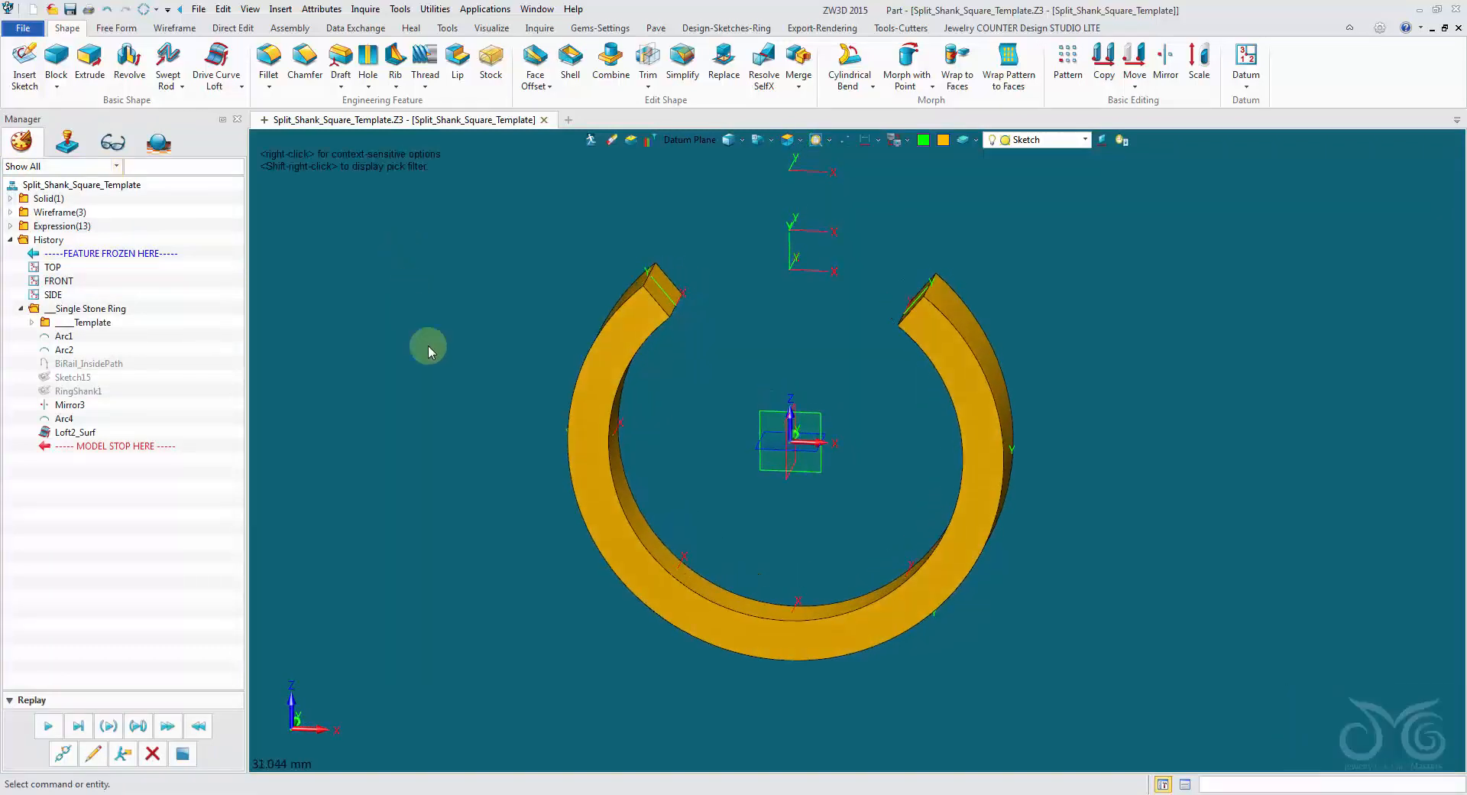
Show the JCD_Template layer again.
{"action": "scroll", "coordinate": [433, 356], "scroll_direction": "up", "scroll_amount": 1}
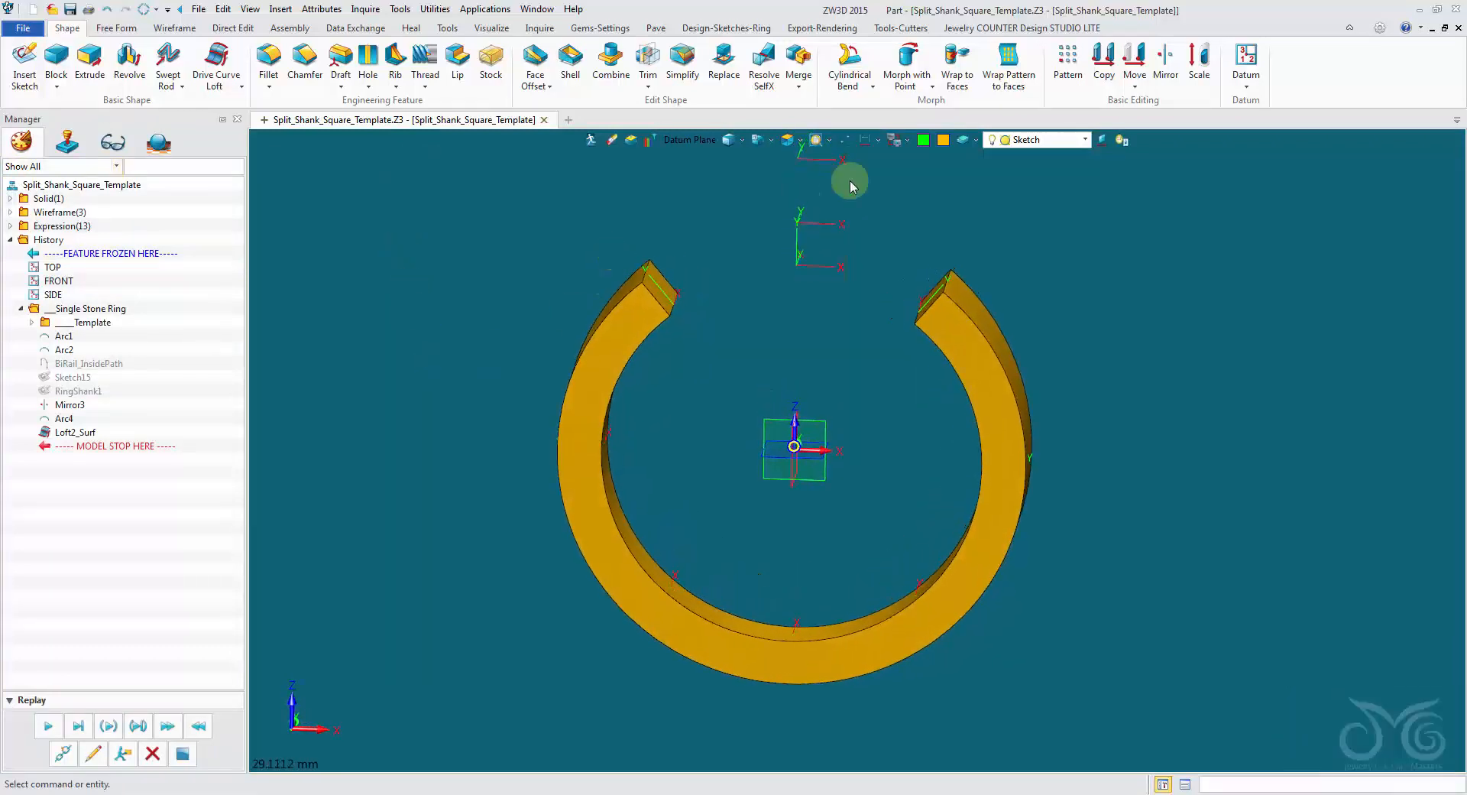
{"action": "left_click", "coordinate": [1068, 141]}
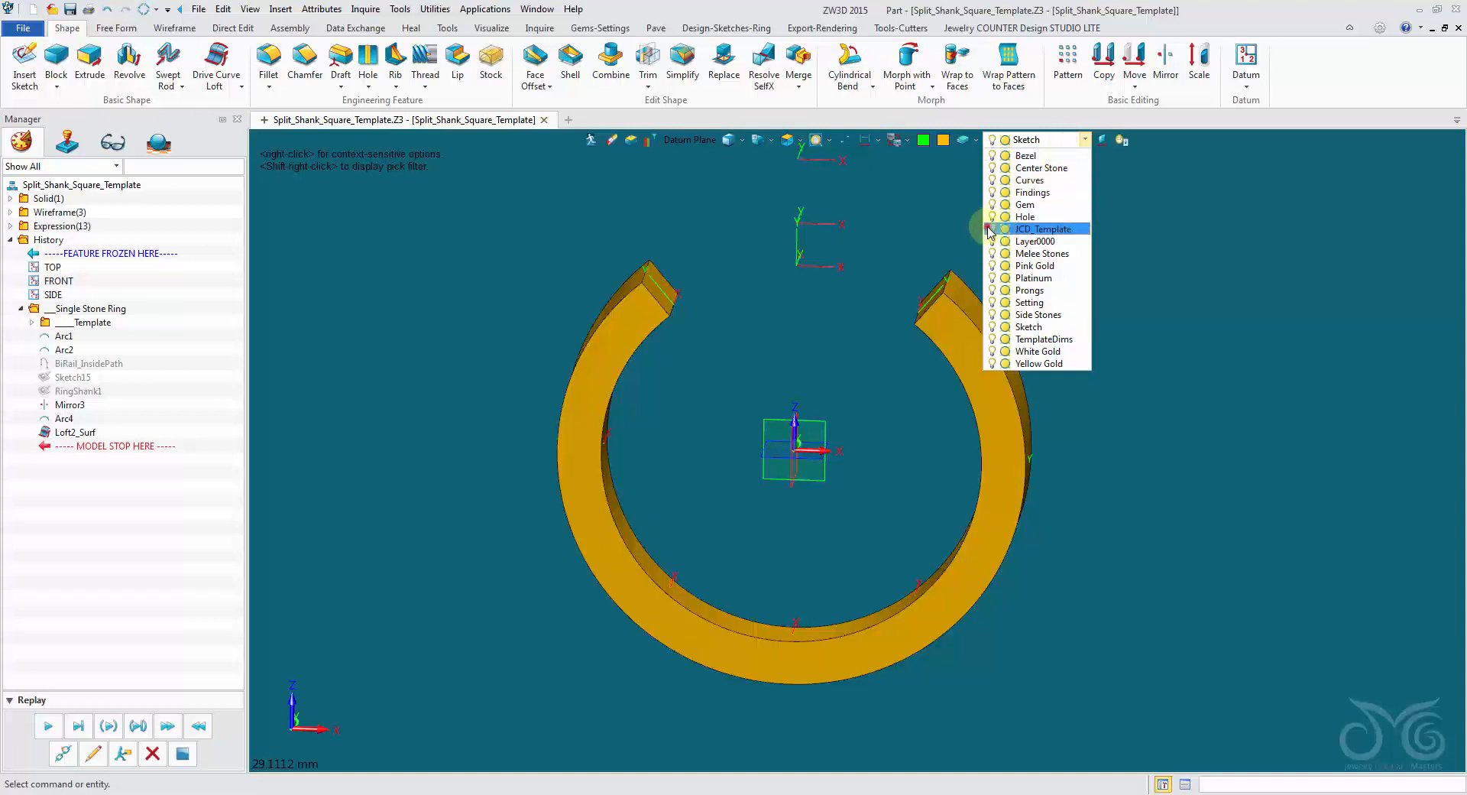
{"action": "right_click_drag", "start_coordinate": [992, 230], "coordinate": [887, 207]}
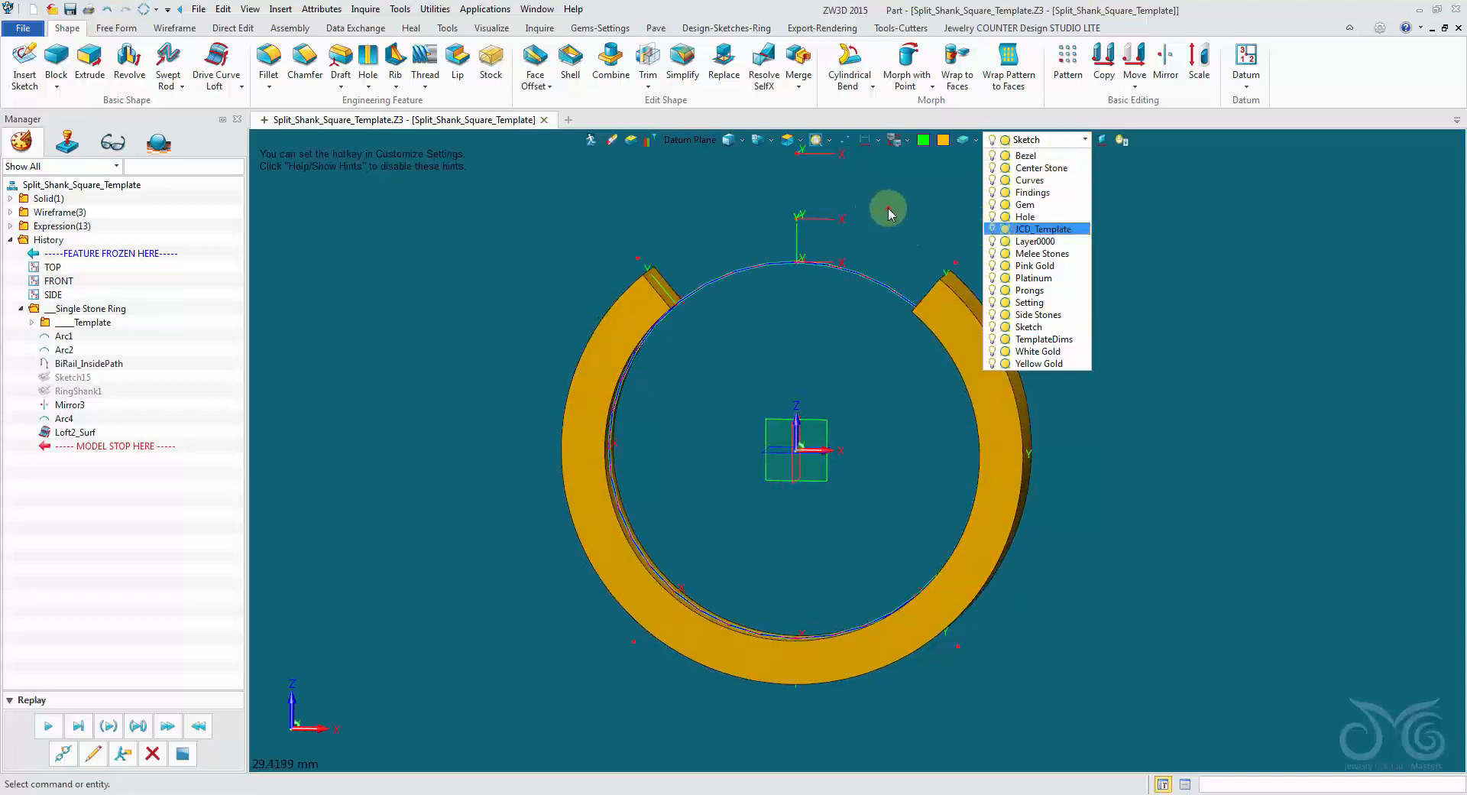
Display the dimensions of RingSketch in the template folder and set the upper-right shank angle to 37 degrees.
{"action": "left_click", "coordinate": [32, 322]}
{"action": "right_click", "coordinate": [65, 335]}
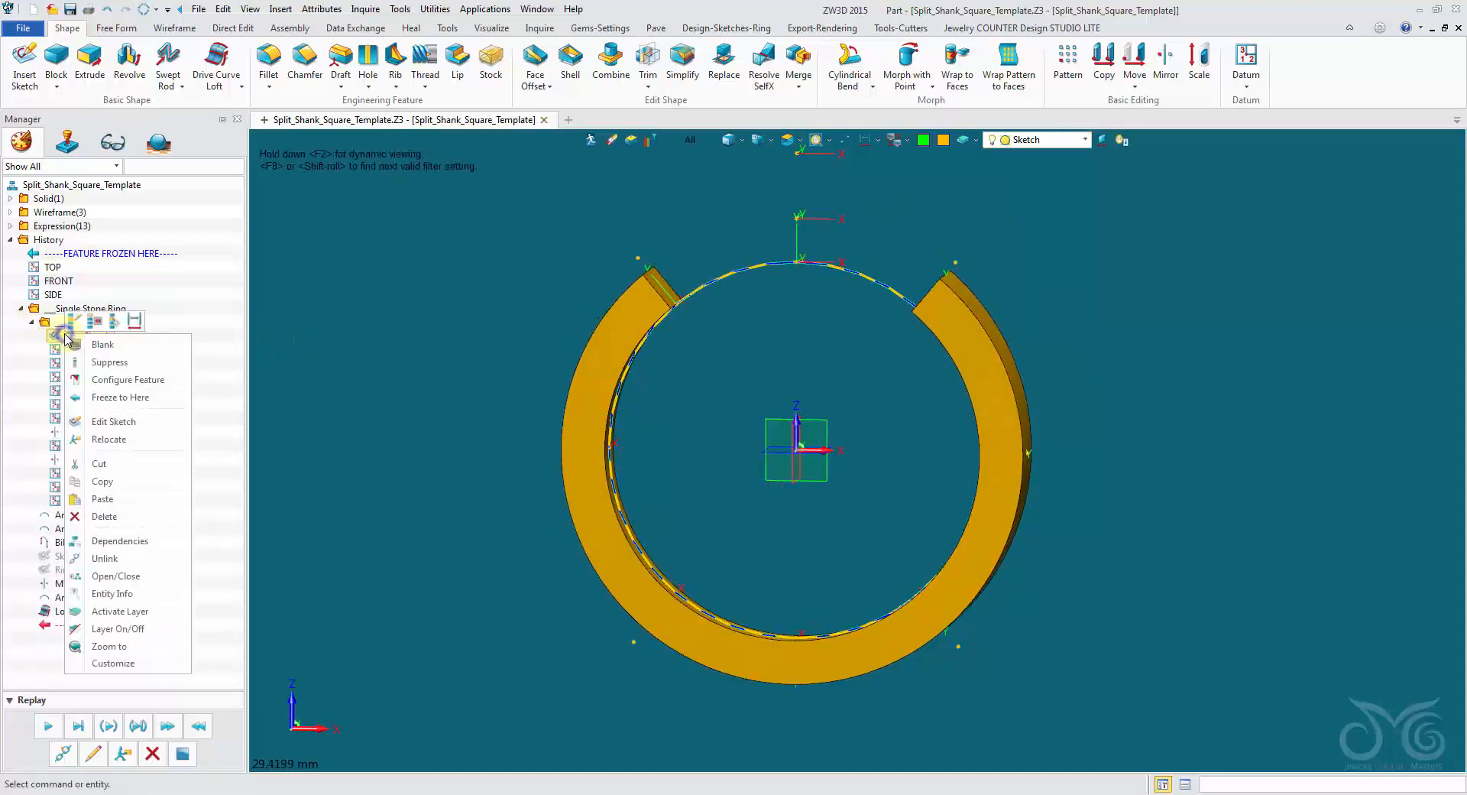
{"action": "left_click", "coordinate": [136, 322]}
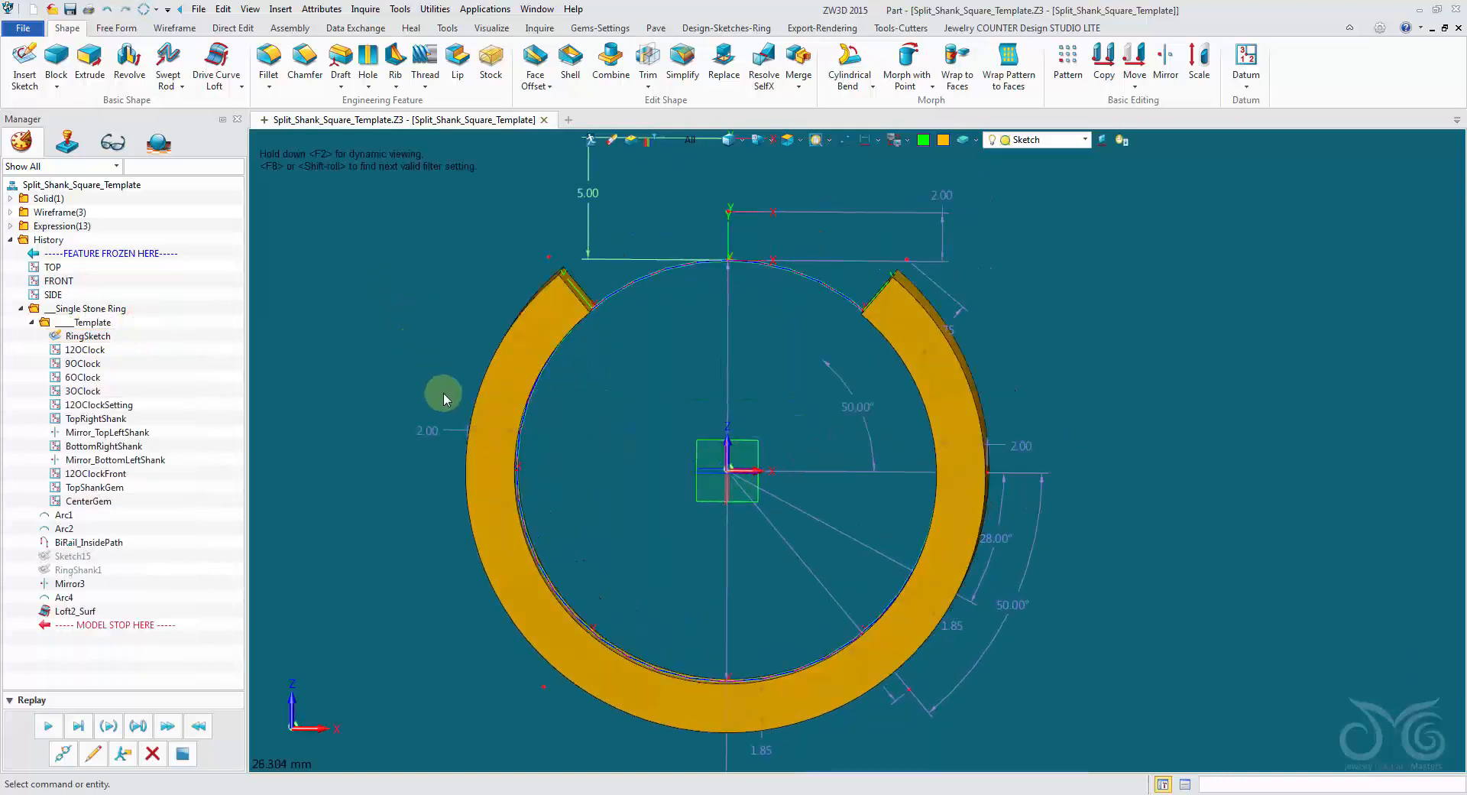
{"action": "left_click", "coordinate": [870, 418]}
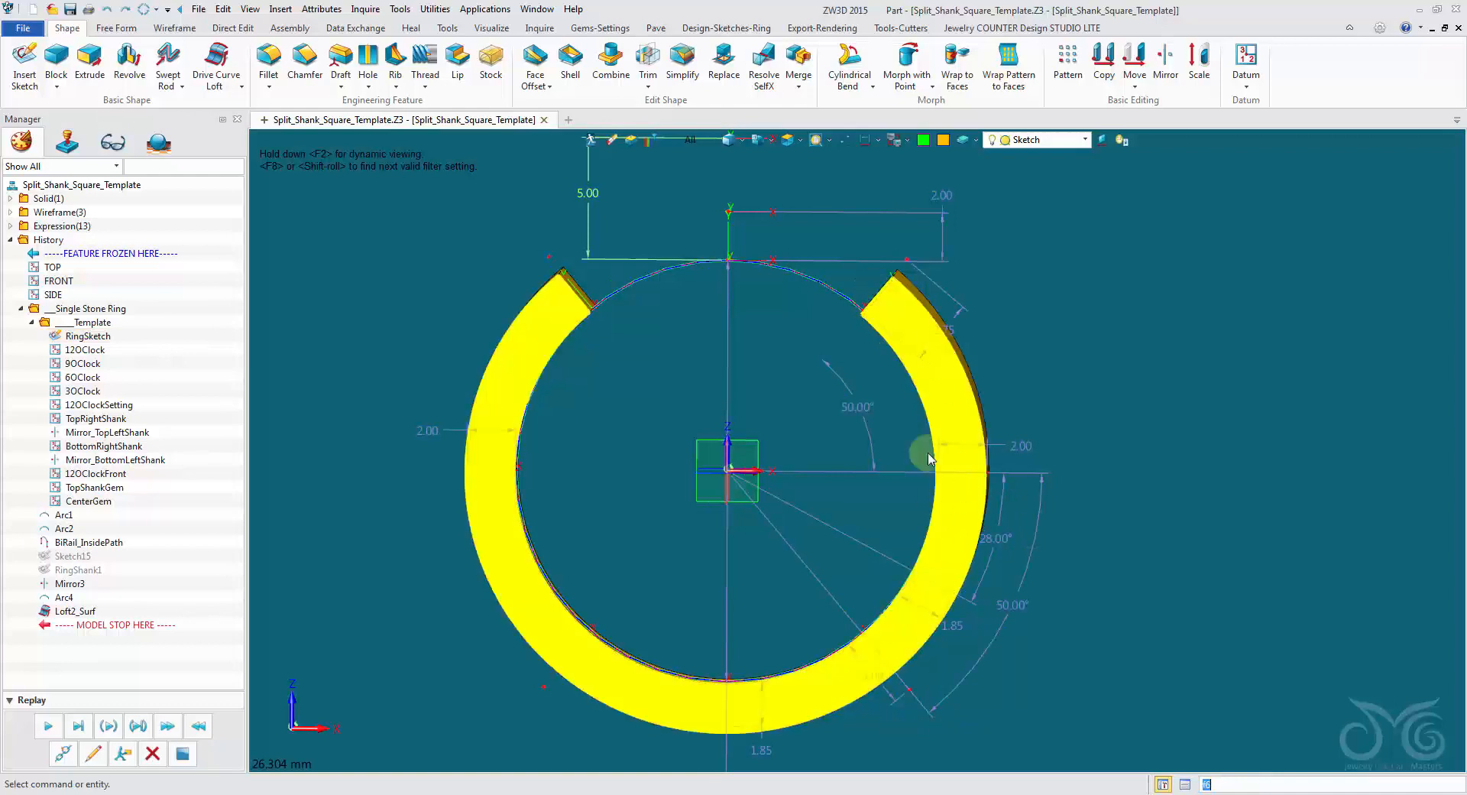
{"action": "double_click", "coordinate": [871, 416]}
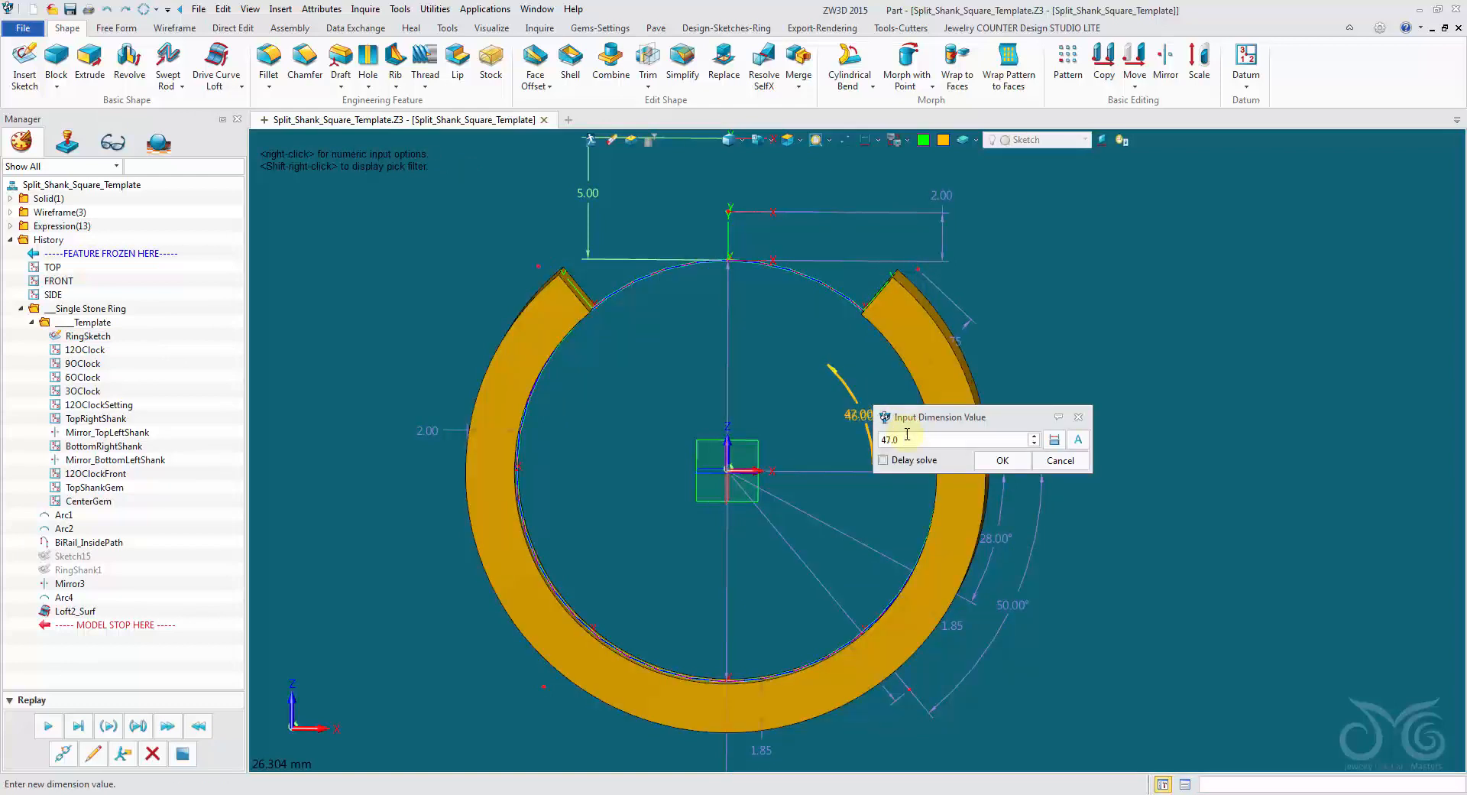
{"action": "type", "text": "37.0"}
{"action": "left_click", "coordinate": [1002, 462]}
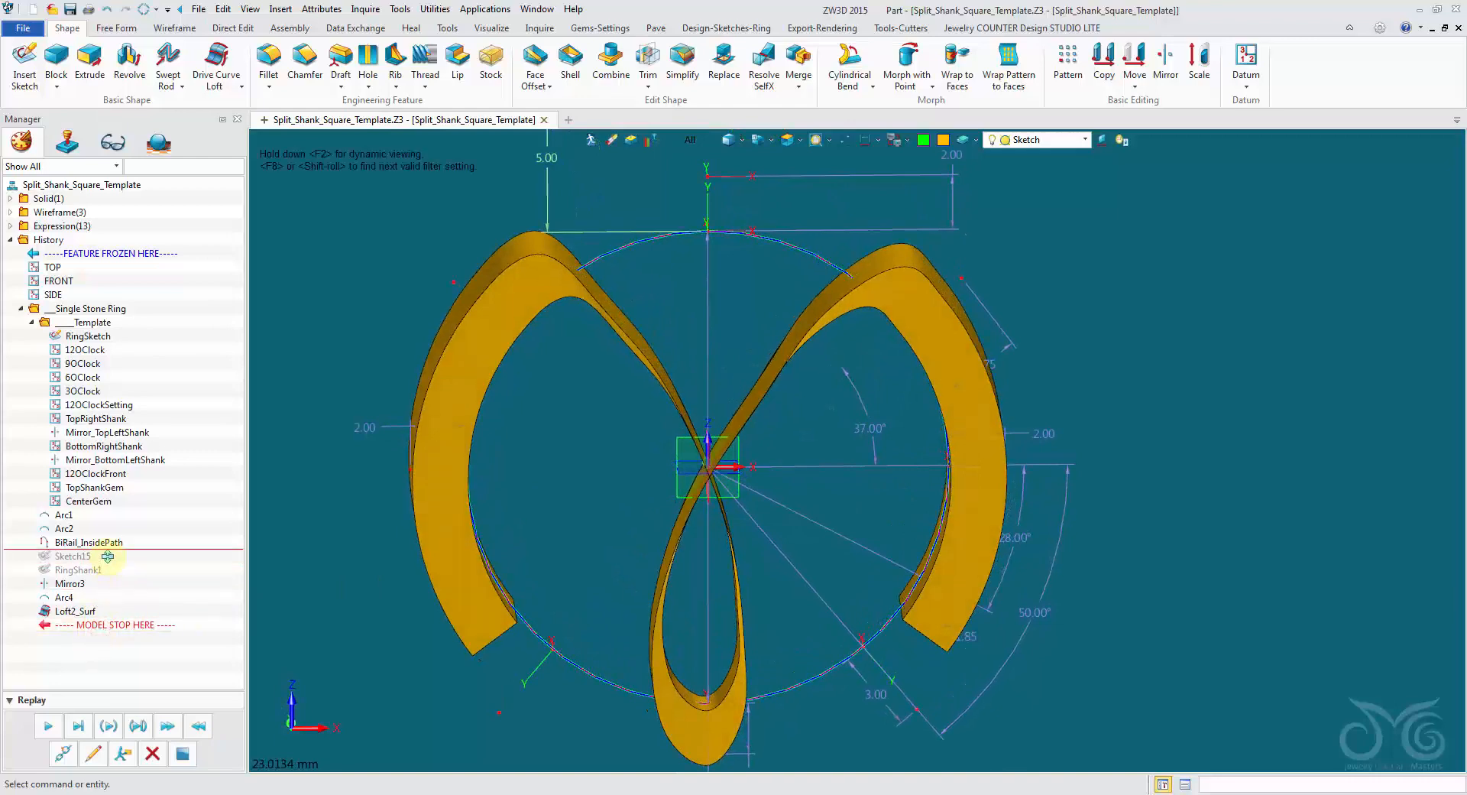
Roll the history back and replay through RingShank1, and relocate that sketch onto the TopRightShank plane, using the centroid defined by the plane.
{"action": "left_click_drag", "start_coordinate": [107, 556], "coordinate": [108, 557]}
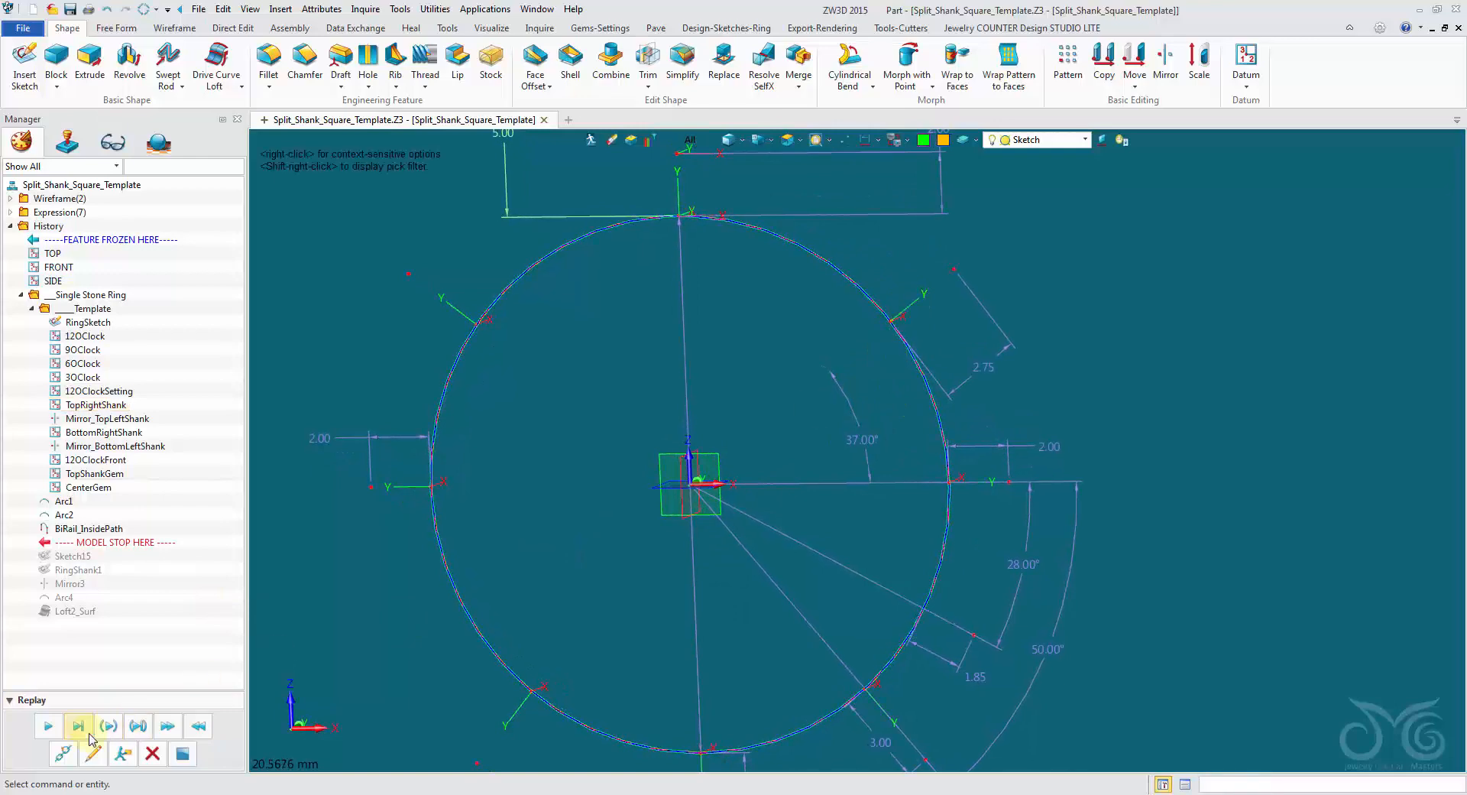
{"action": "left_click", "coordinate": [46, 726]}
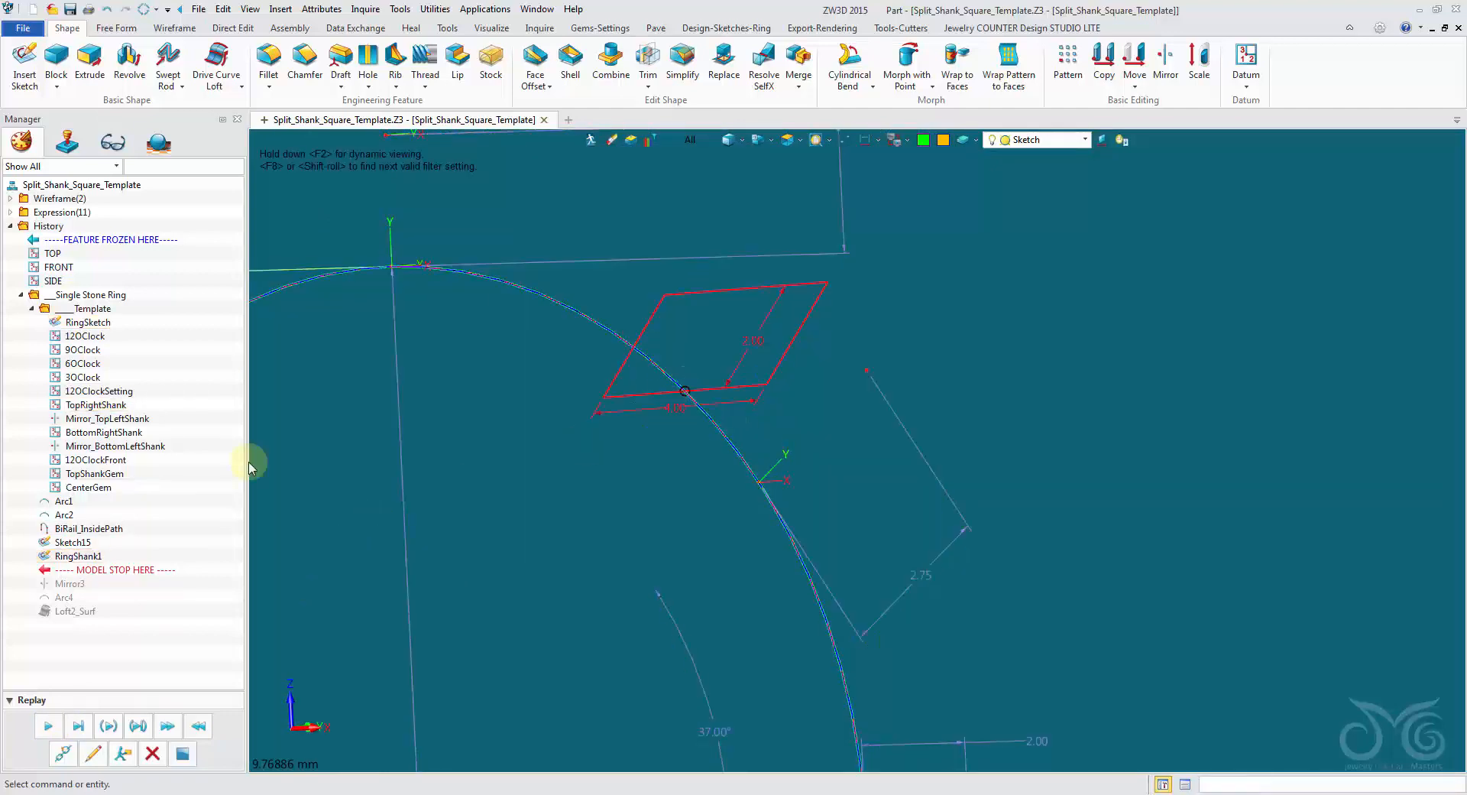
{"action": "left_click", "coordinate": [78, 556]}
{"action": "right_click", "coordinate": [80, 558]}
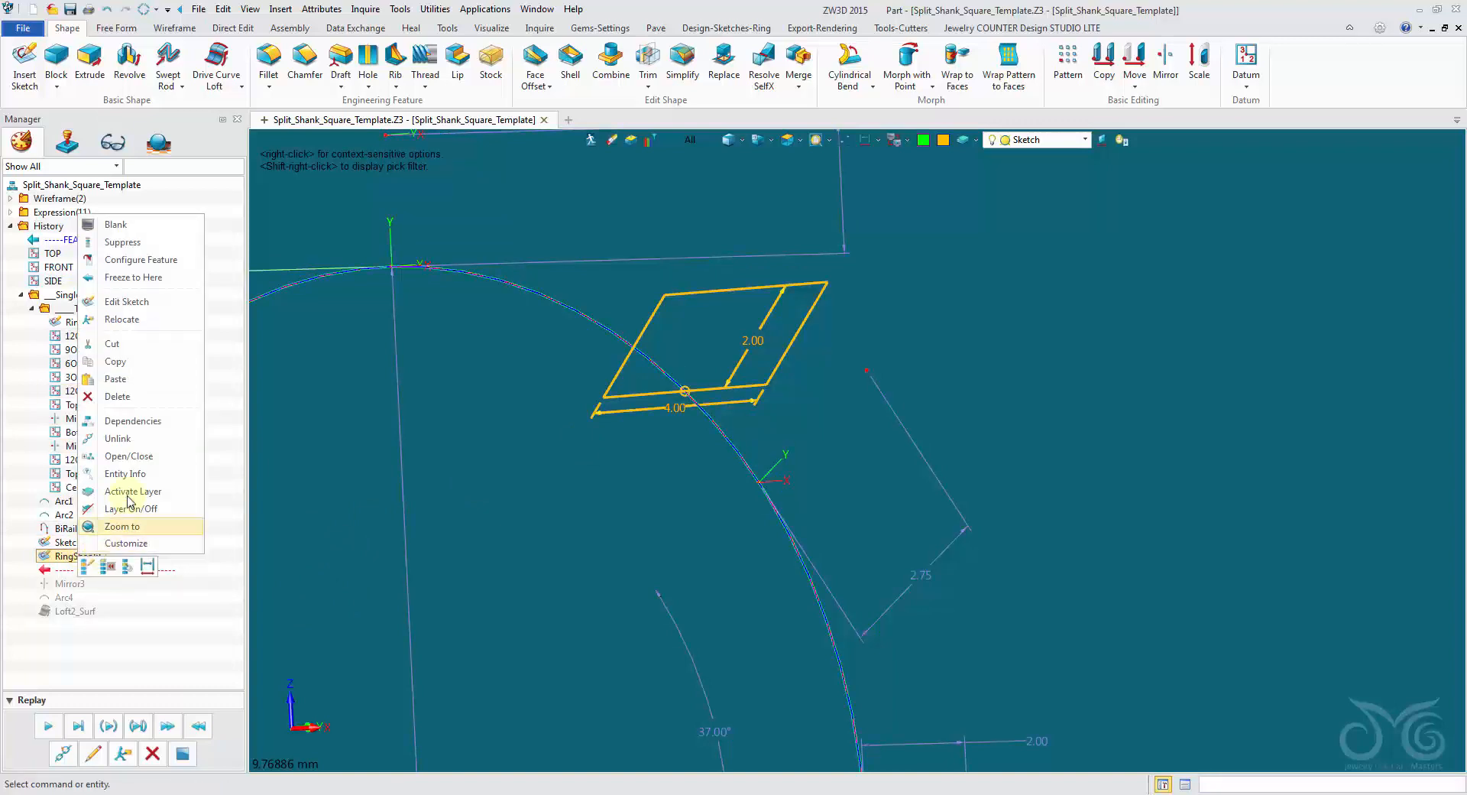
{"action": "left_click", "coordinate": [119, 326]}
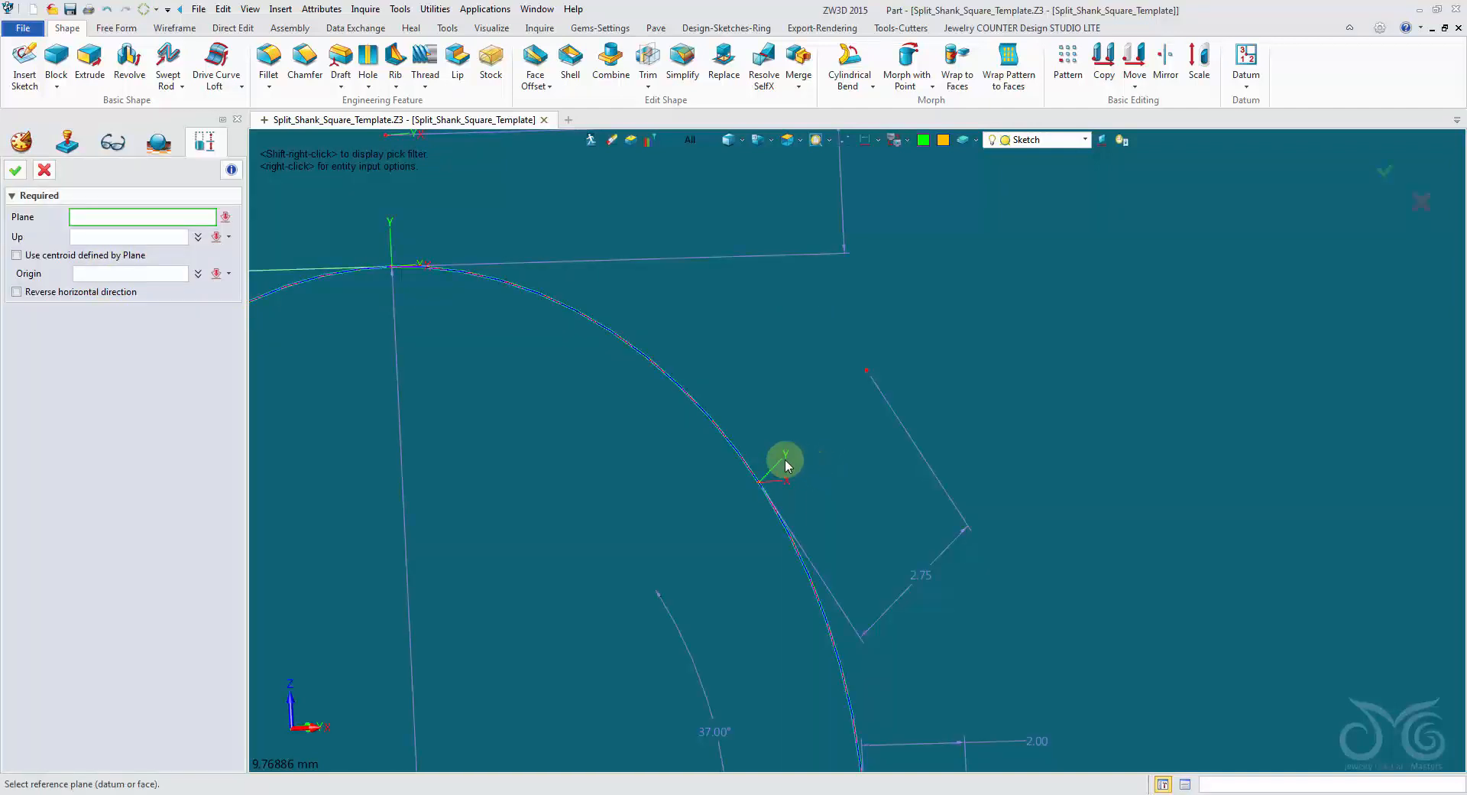
{"action": "left_click", "coordinate": [782, 464]}
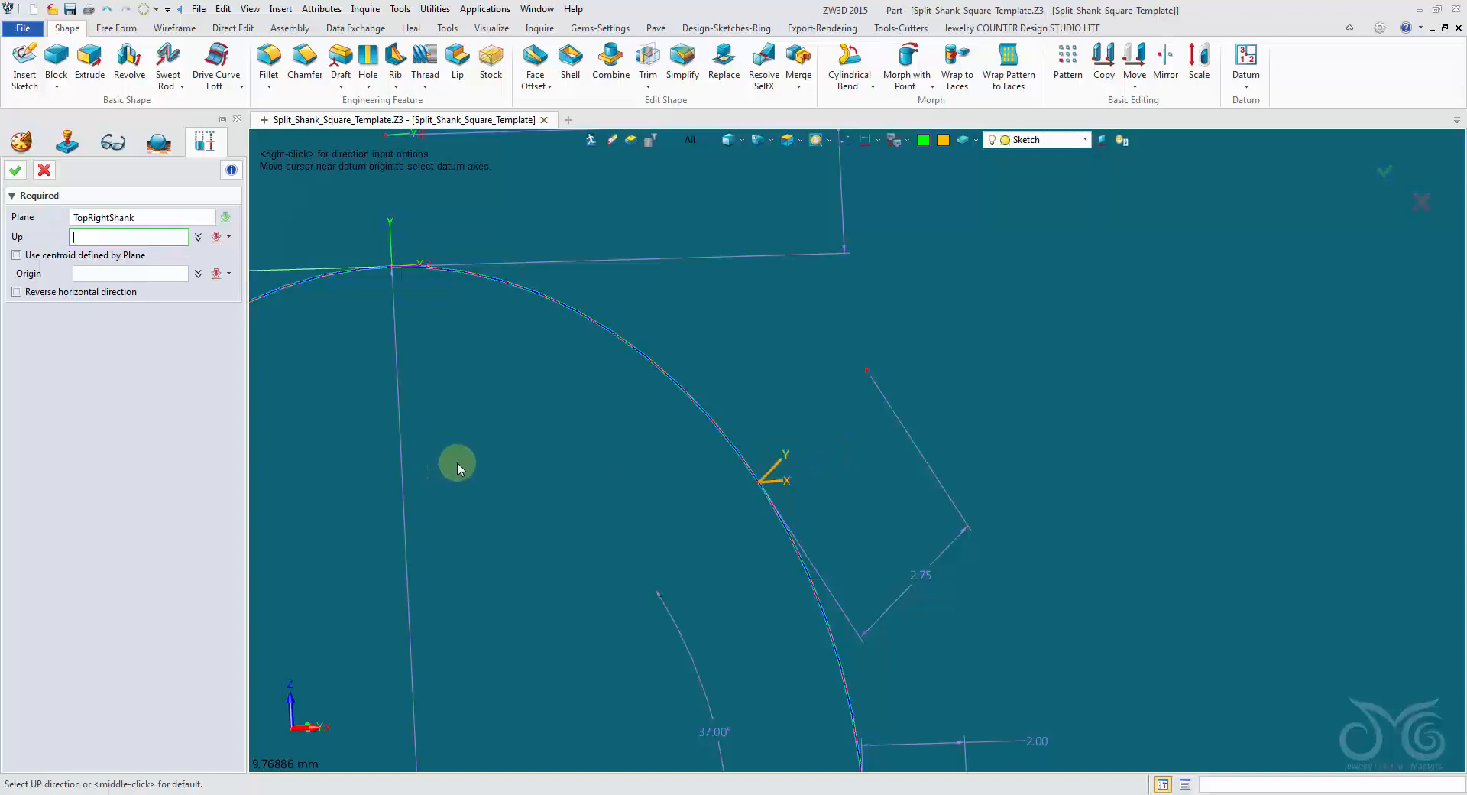
{"action": "left_click", "coordinate": [17, 255]}
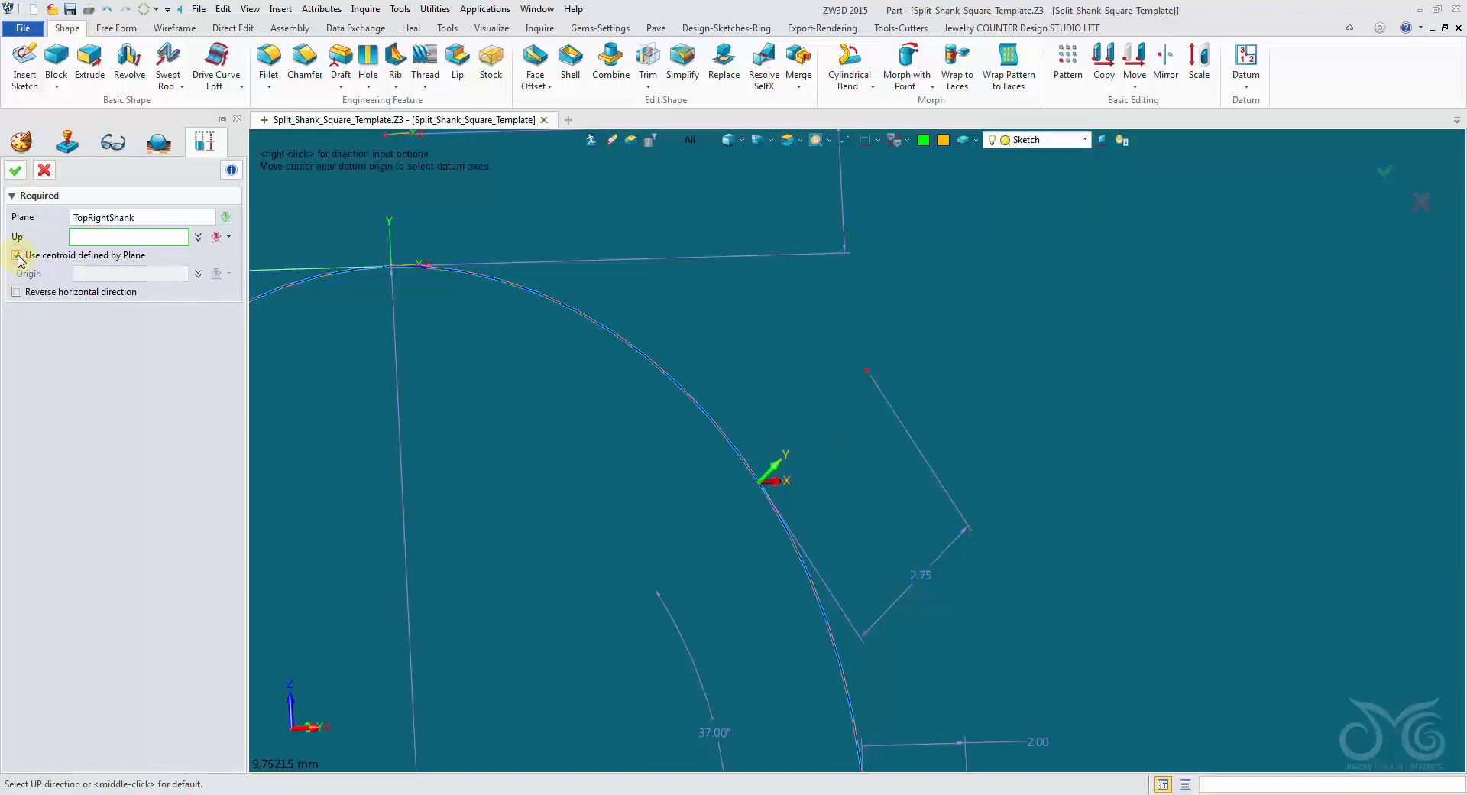
{"action": "scroll", "coordinate": [666, 503], "scroll_direction": "down", "scroll_amount": 1}
{"action": "right_click_drag", "start_coordinate": [659, 508], "coordinate": [701, 496]}
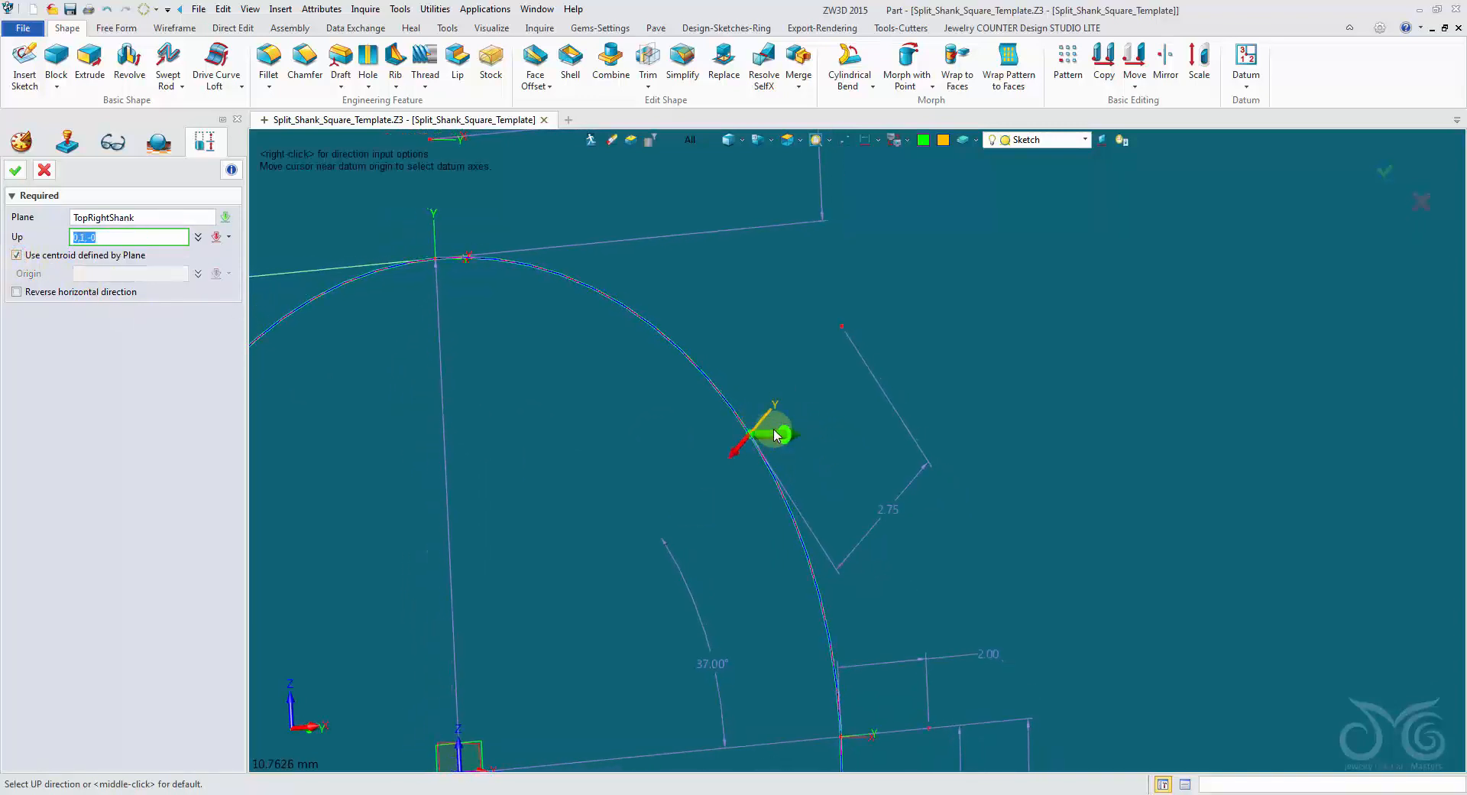
{"action": "left_click", "coordinate": [17, 180]}
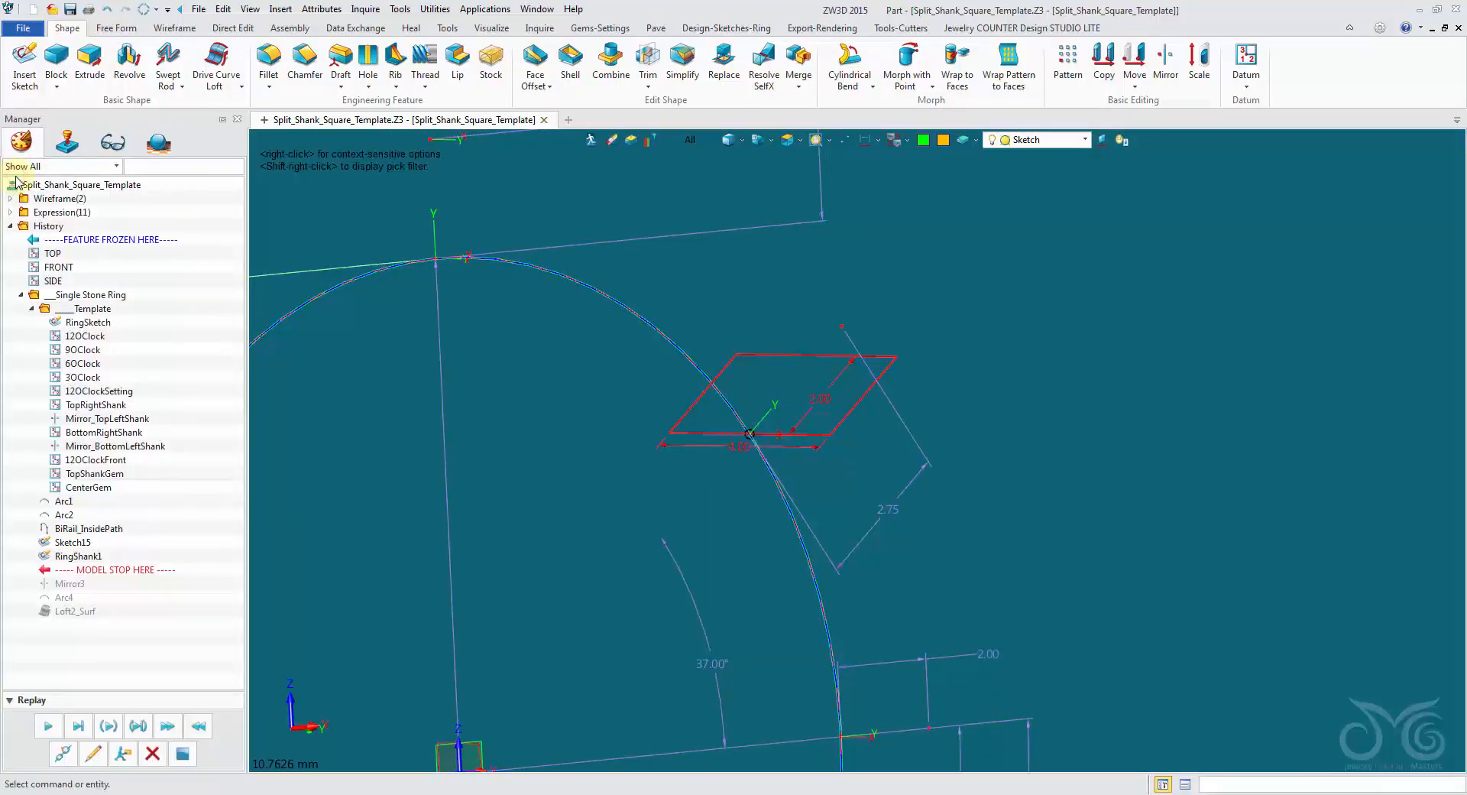
Replay the remaining history through Mirror3, Arc4 and the Loft2_Surf feature.
{"action": "right_click_drag", "start_coordinate": [430, 446], "coordinate": [489, 459]}
{"action": "scroll", "coordinate": [458, 520], "scroll_direction": "down", "scroll_amount": 3}
{"action": "mouse_move", "coordinate": [428, 580]}
{"action": "middle_mouse_down"}
{"action": "mouse_move", "coordinate": [547, 477]}
{"action": "mouse_move", "coordinate": [428, 542]}
{"action": "middle_mouse_up"}
{"action": "scroll", "coordinate": [428, 543], "scroll_direction": "down", "scroll_amount": 1}
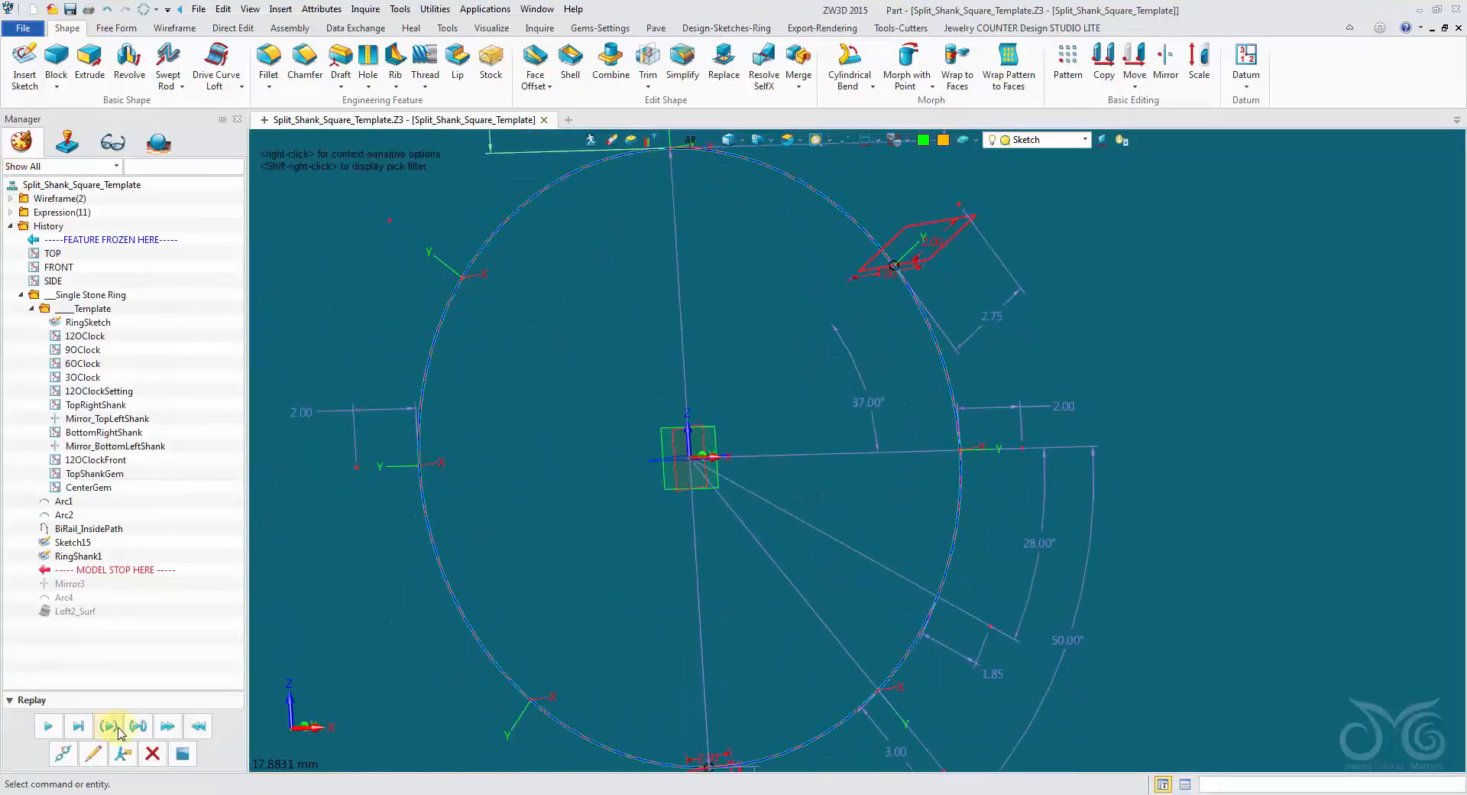
{"action": "left_click", "coordinate": [48, 726]}
{"action": "left_click", "coordinate": [48, 726]}
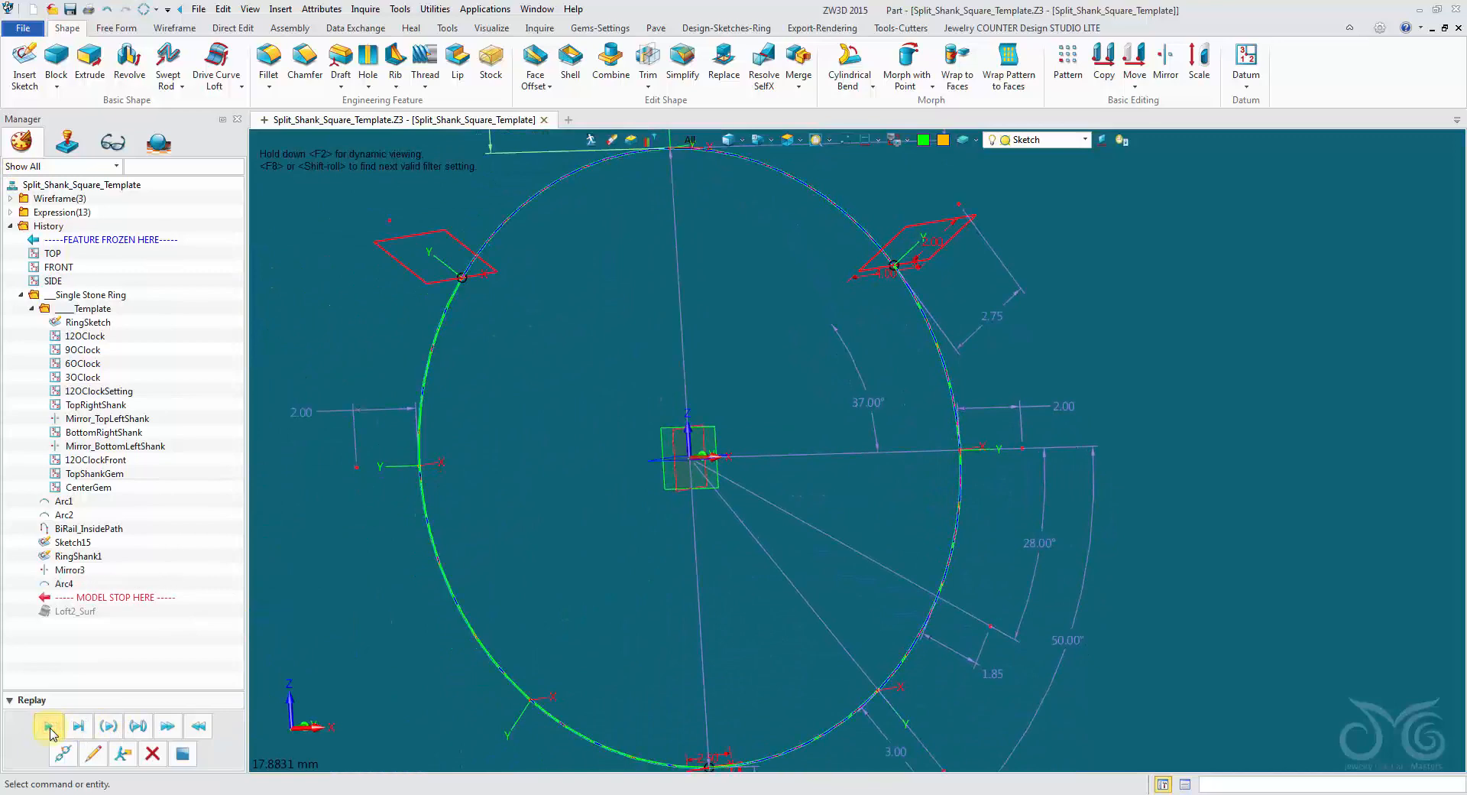
{"action": "left_click", "coordinate": [48, 726]}
{"action": "scroll", "coordinate": [632, 344], "scroll_direction": "down", "scroll_amount": 2}
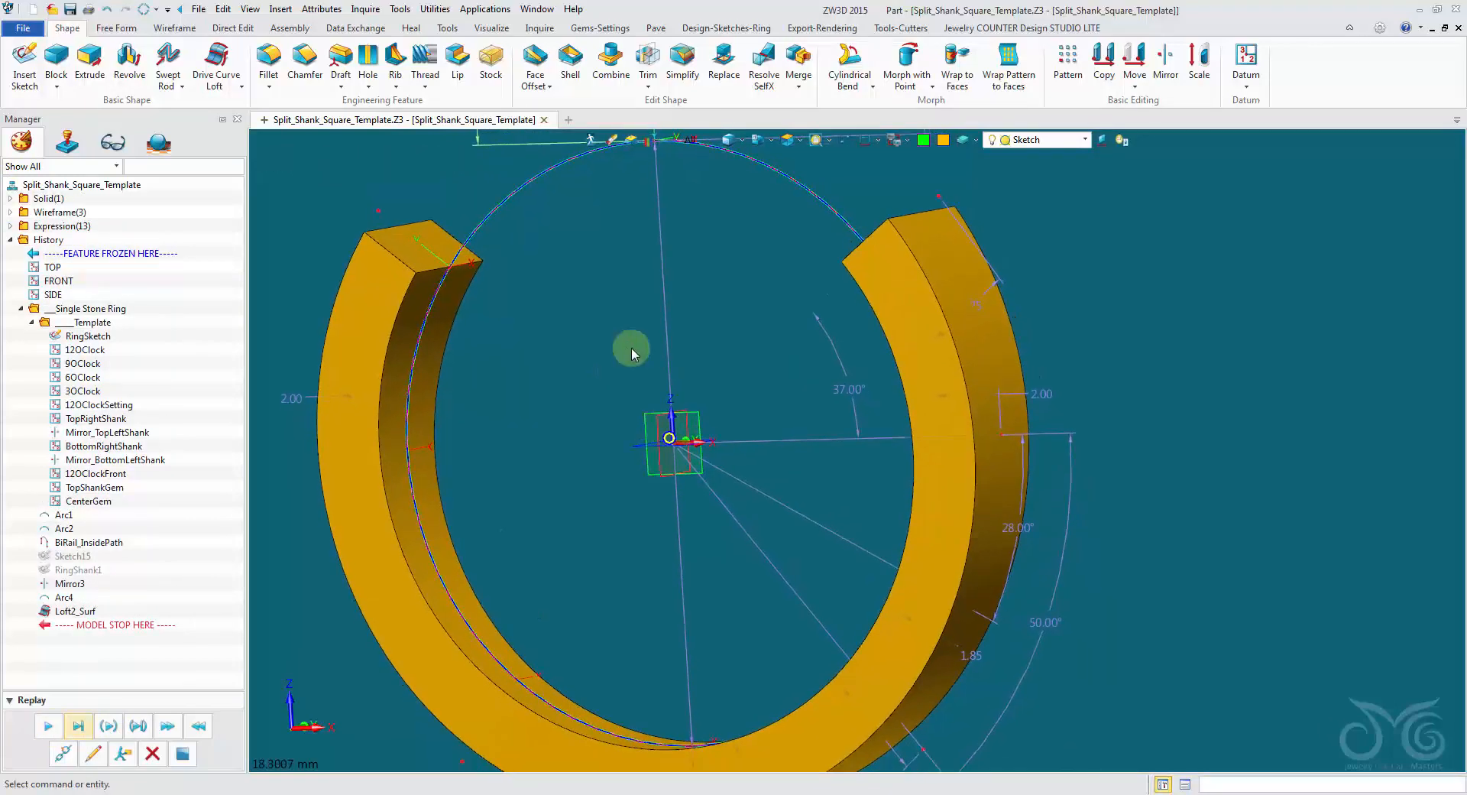
Test the loft's update by setting the upper-right shank angle to 48 degrees and back to 37 degrees.
{"action": "double_click", "coordinate": [842, 386]}
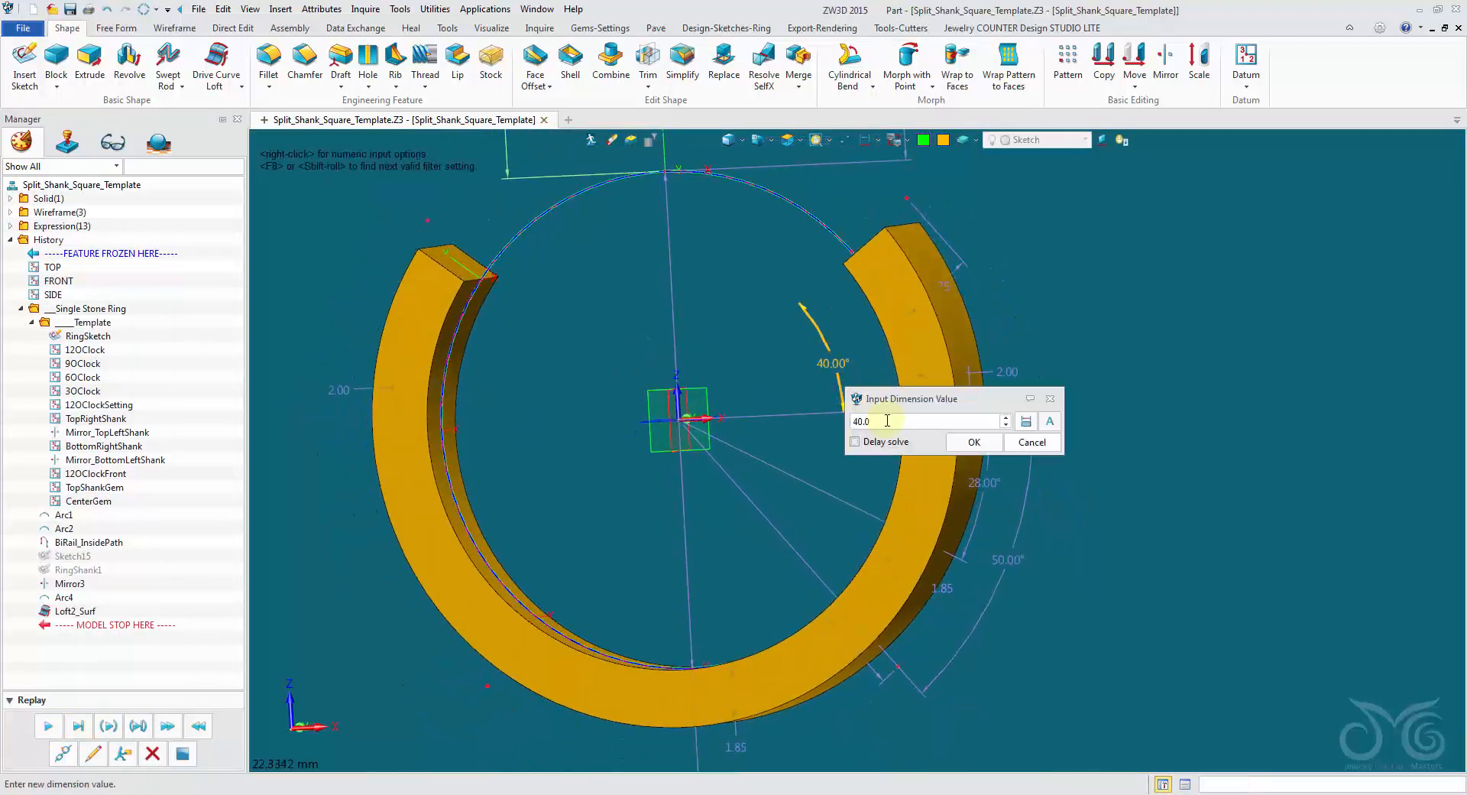
{"action": "left_click", "coordinate": [974, 441]}
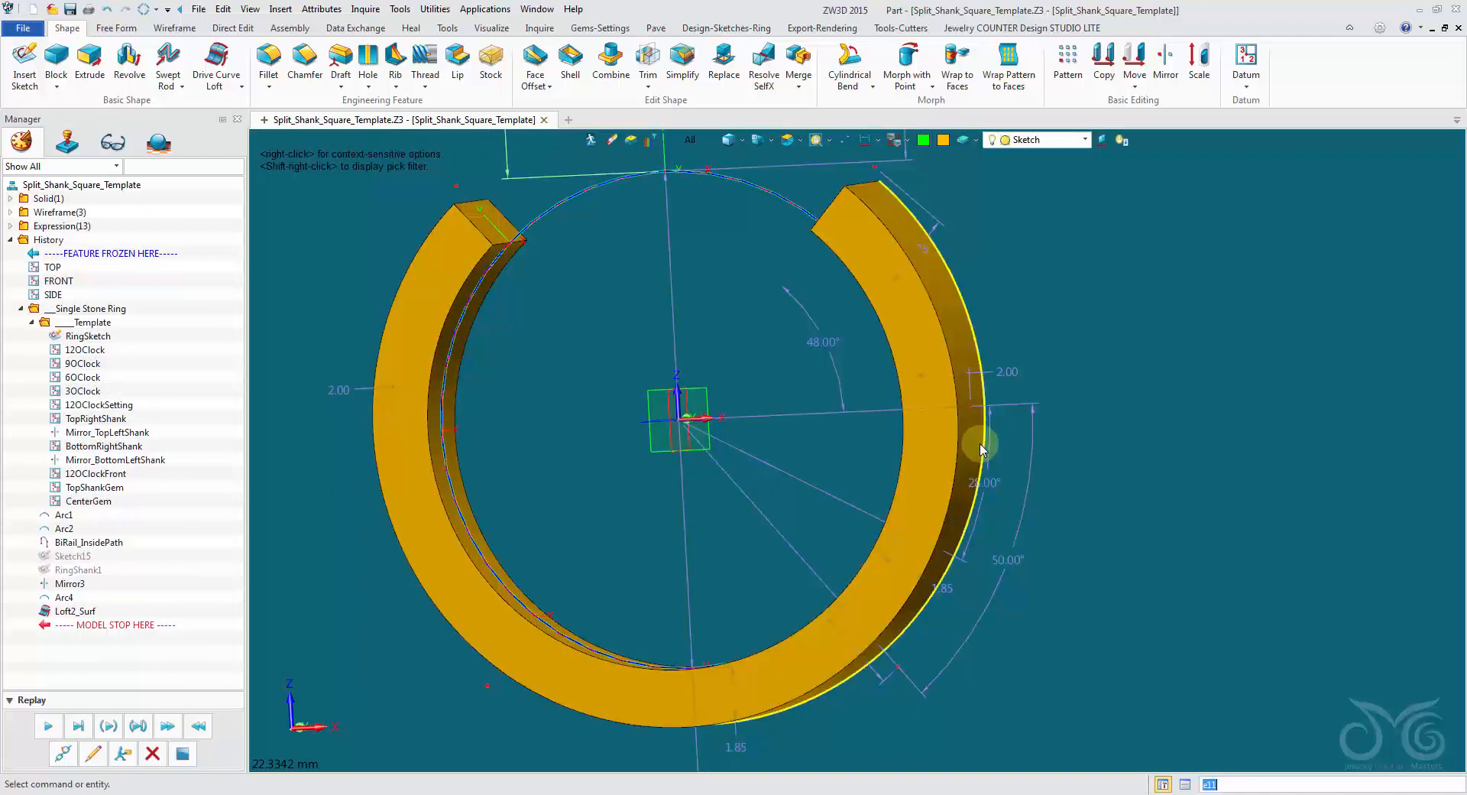
{"action": "double_click", "coordinate": [824, 366]}
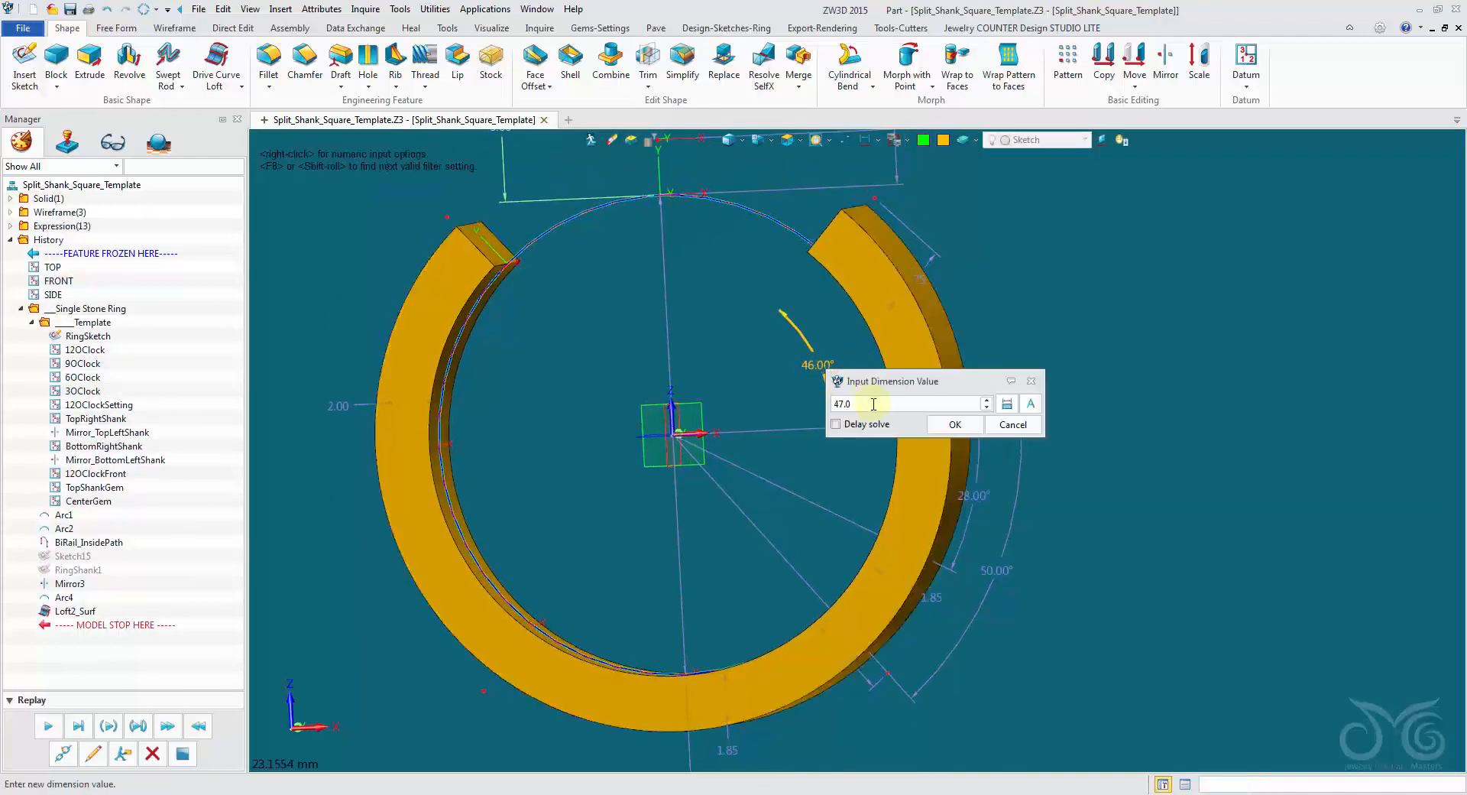
{"action": "type", "text": "37.0"}
{"action": "left_click", "coordinate": [947, 423]}
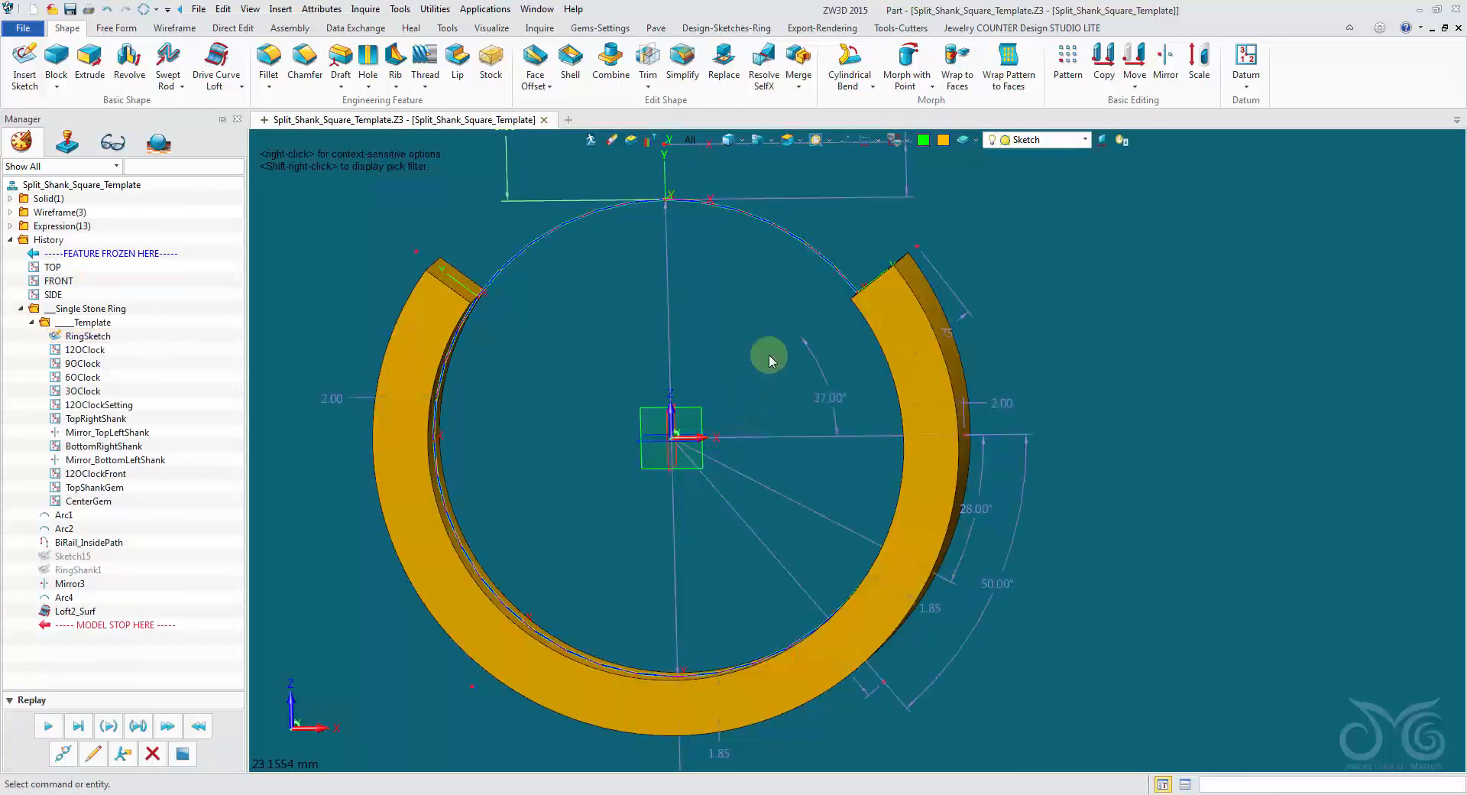
Create a variable named Split_Angle_From_3oclock with the expression 10.
{"action": "right_click_drag", "start_coordinate": [753, 346], "coordinate": [754, 332]}
{"action": "scroll", "coordinate": [754, 332], "scroll_direction": "down", "scroll_amount": 2}
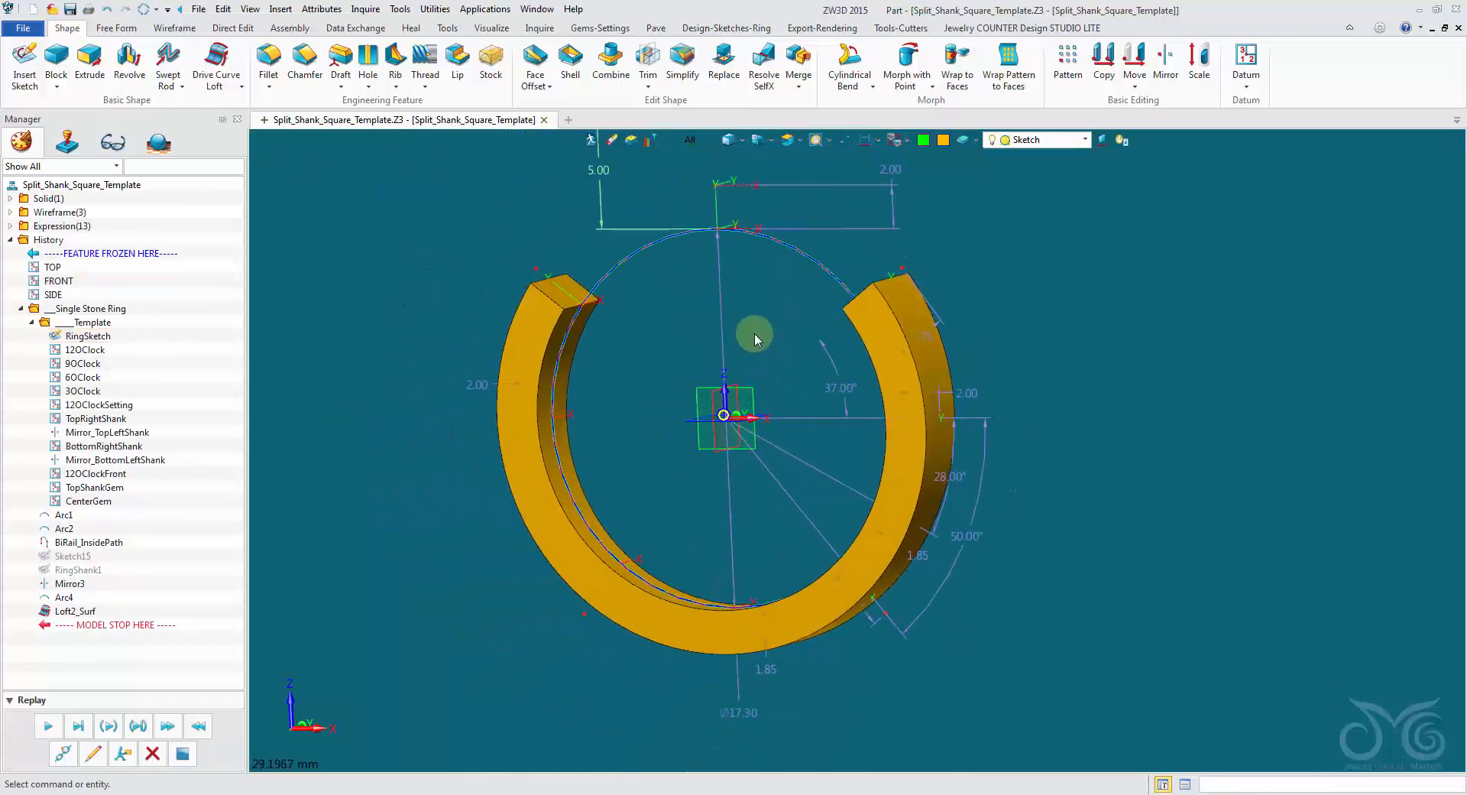
{"action": "right_click", "coordinate": [305, 234]}
{"action": "left_click", "coordinate": [305, 234]}
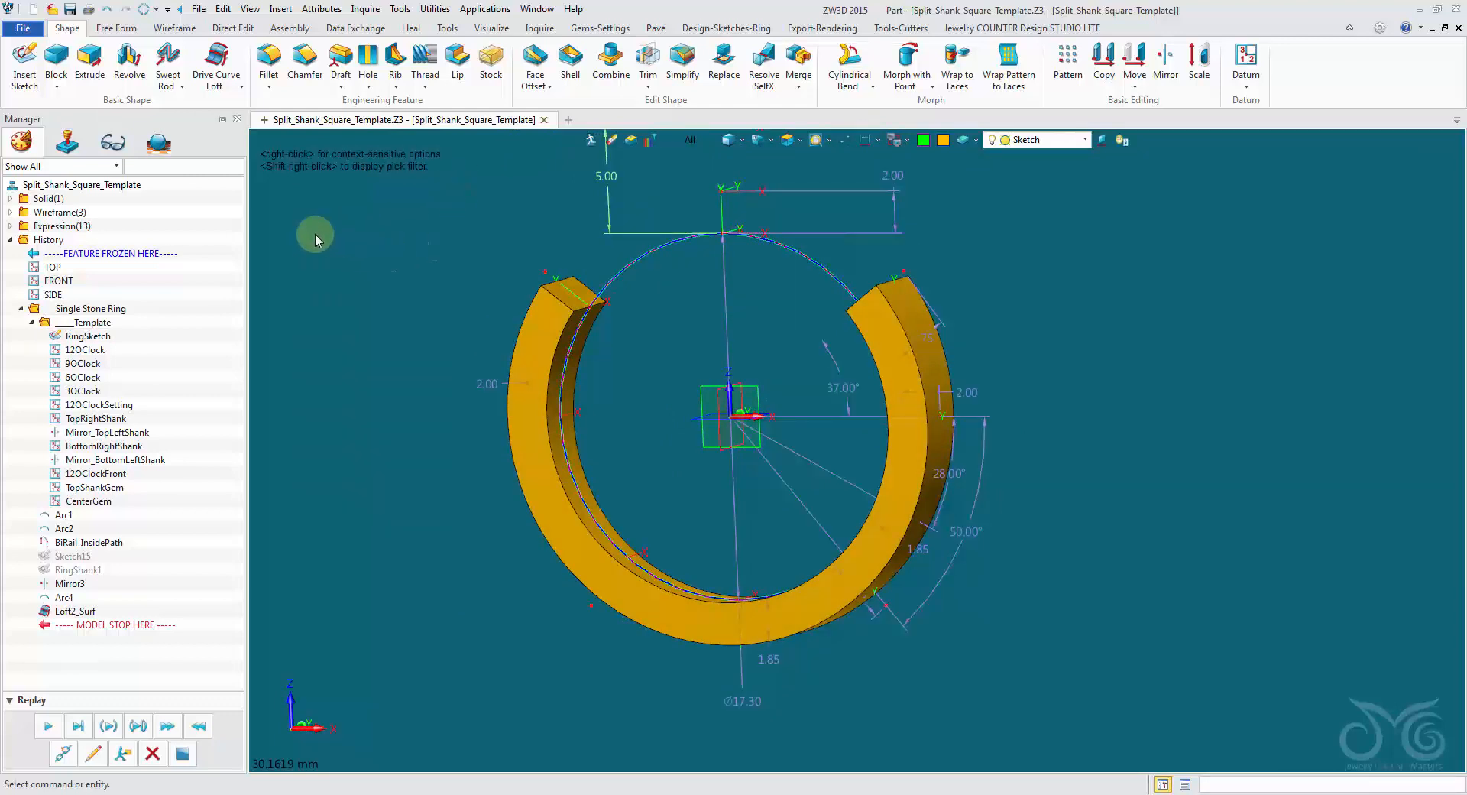
{"action": "left_click", "coordinate": [283, 9]}
{"action": "left_click", "coordinate": [325, 136]}
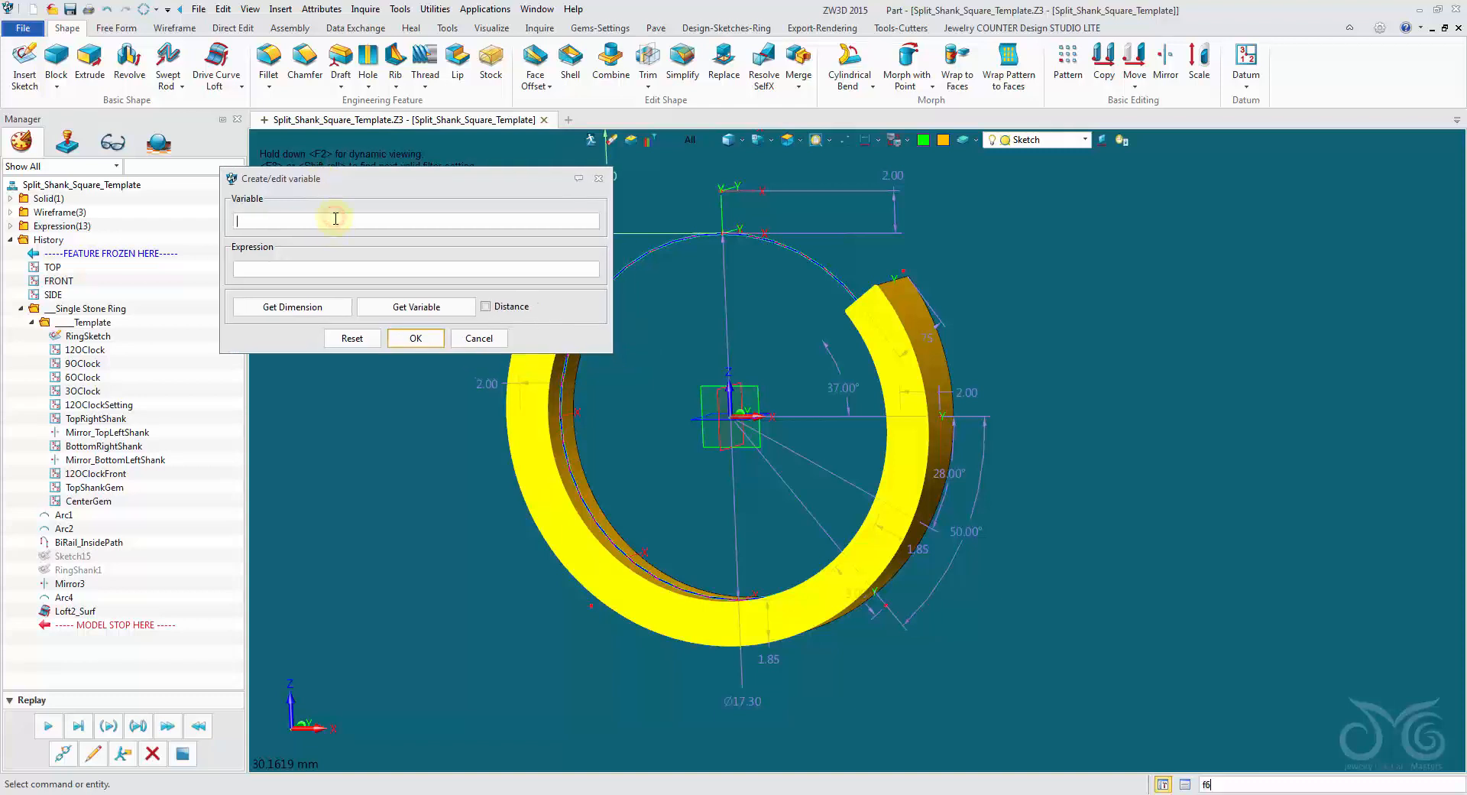
{"action": "left_click", "coordinate": [335, 218]}
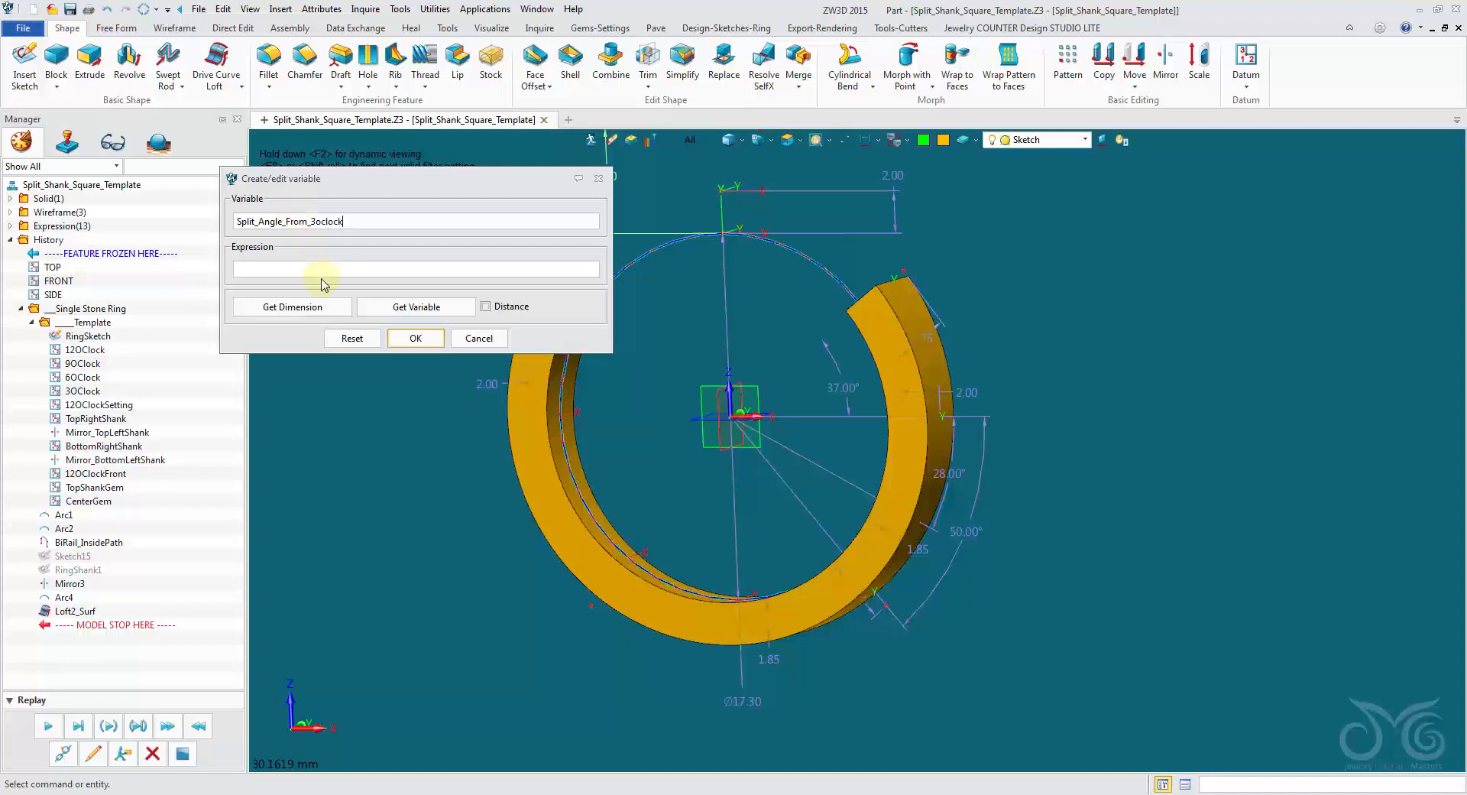
{"action": "left_click", "coordinate": [868, 405]}
{"action": "left_click", "coordinate": [428, 338]}
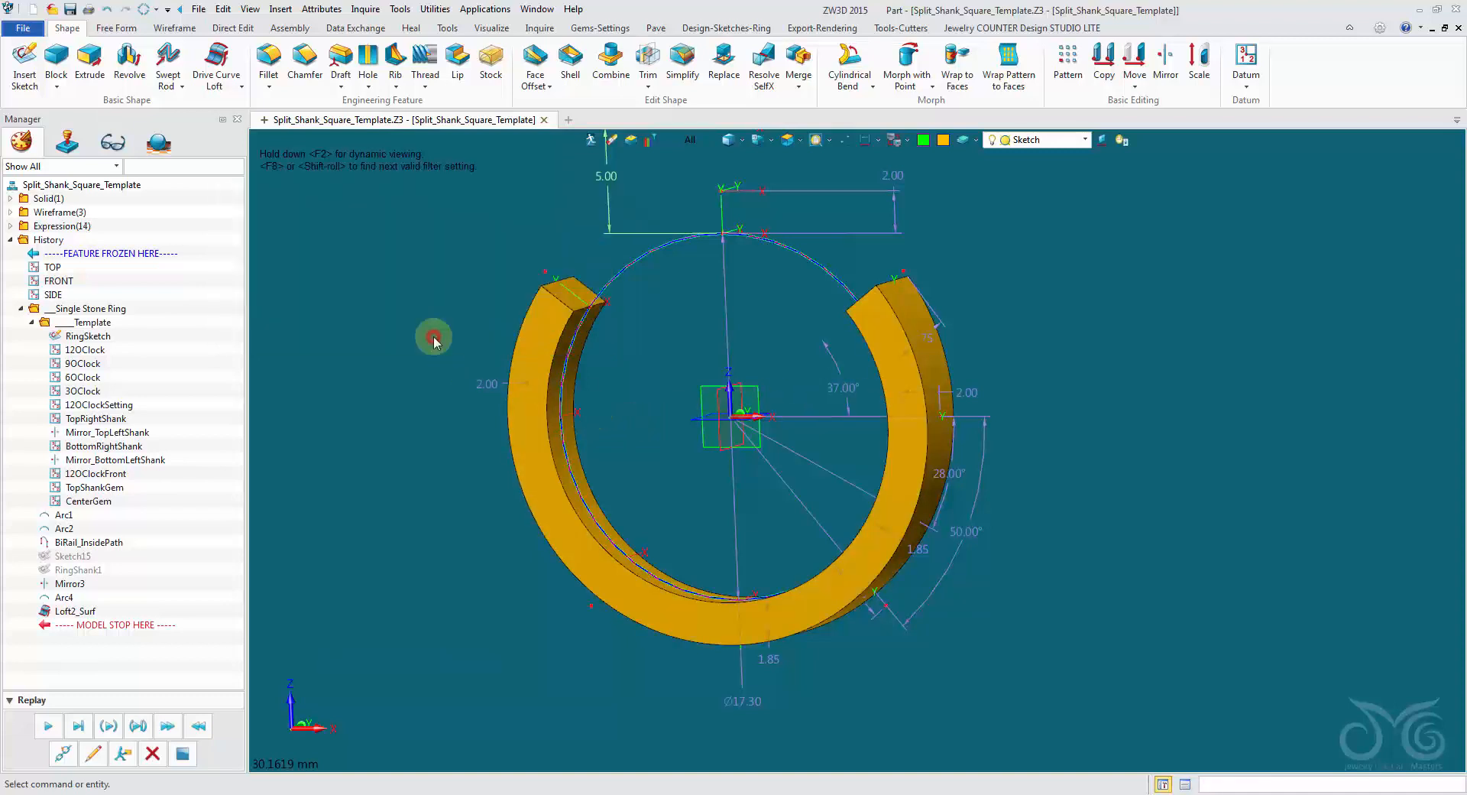
Link the upper-right shank angle dimension to the variable Split_Angle_From_3oclock and close the variable browser.
{"action": "double_click", "coordinate": [827, 361]}
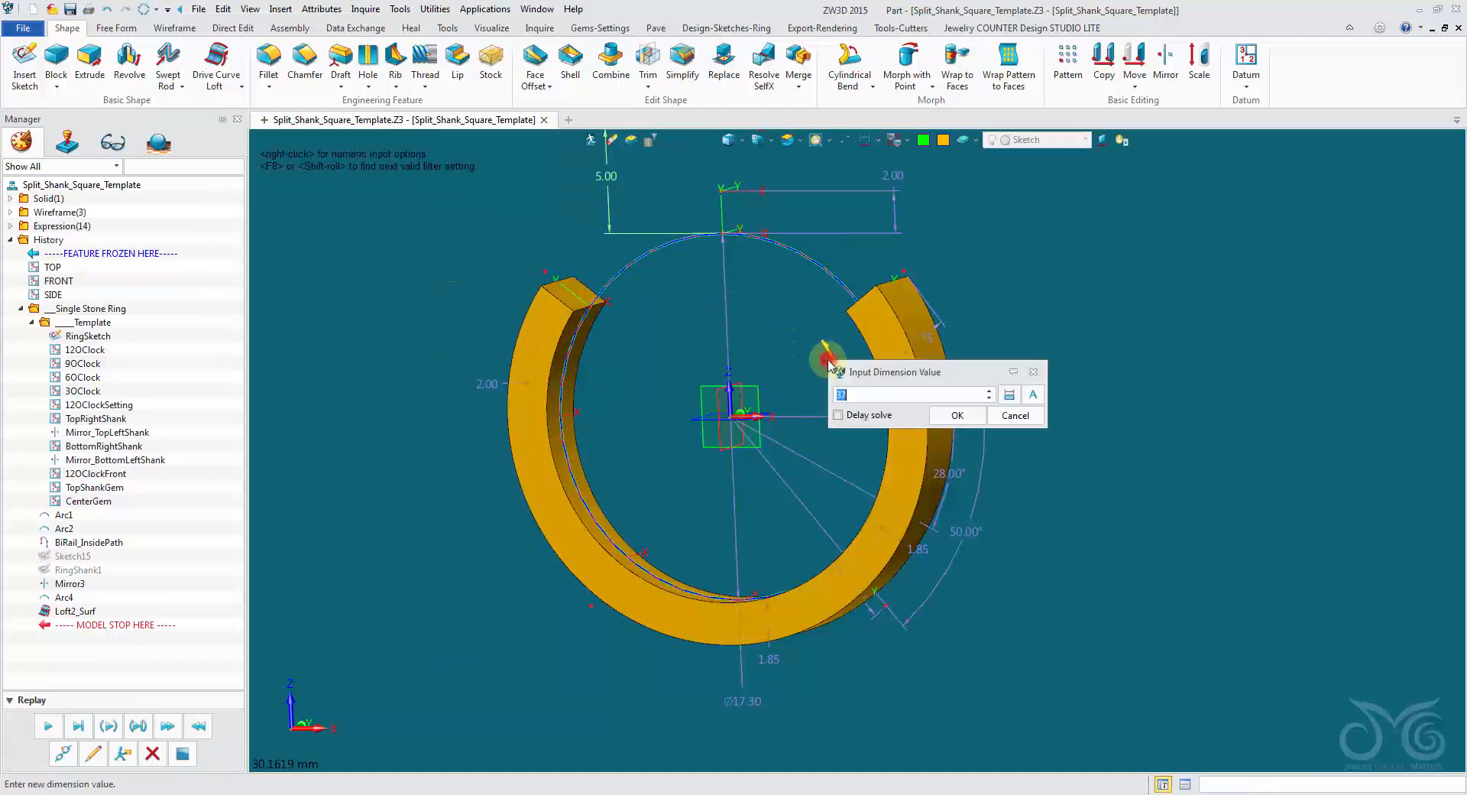
{"action": "left_click_drag", "start_coordinate": [882, 373], "coordinate": [979, 214]}
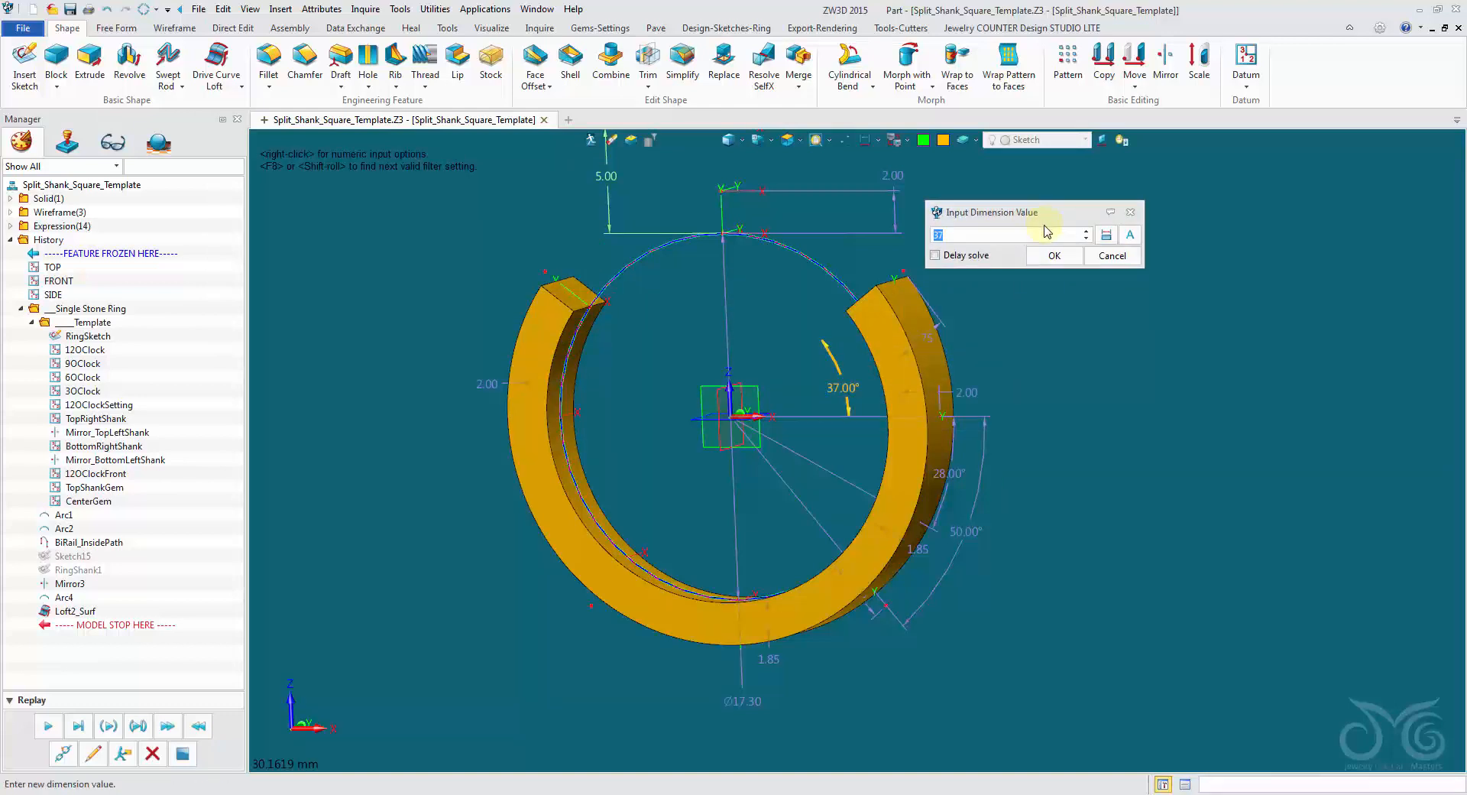
{"action": "left_click", "coordinate": [1128, 237]}
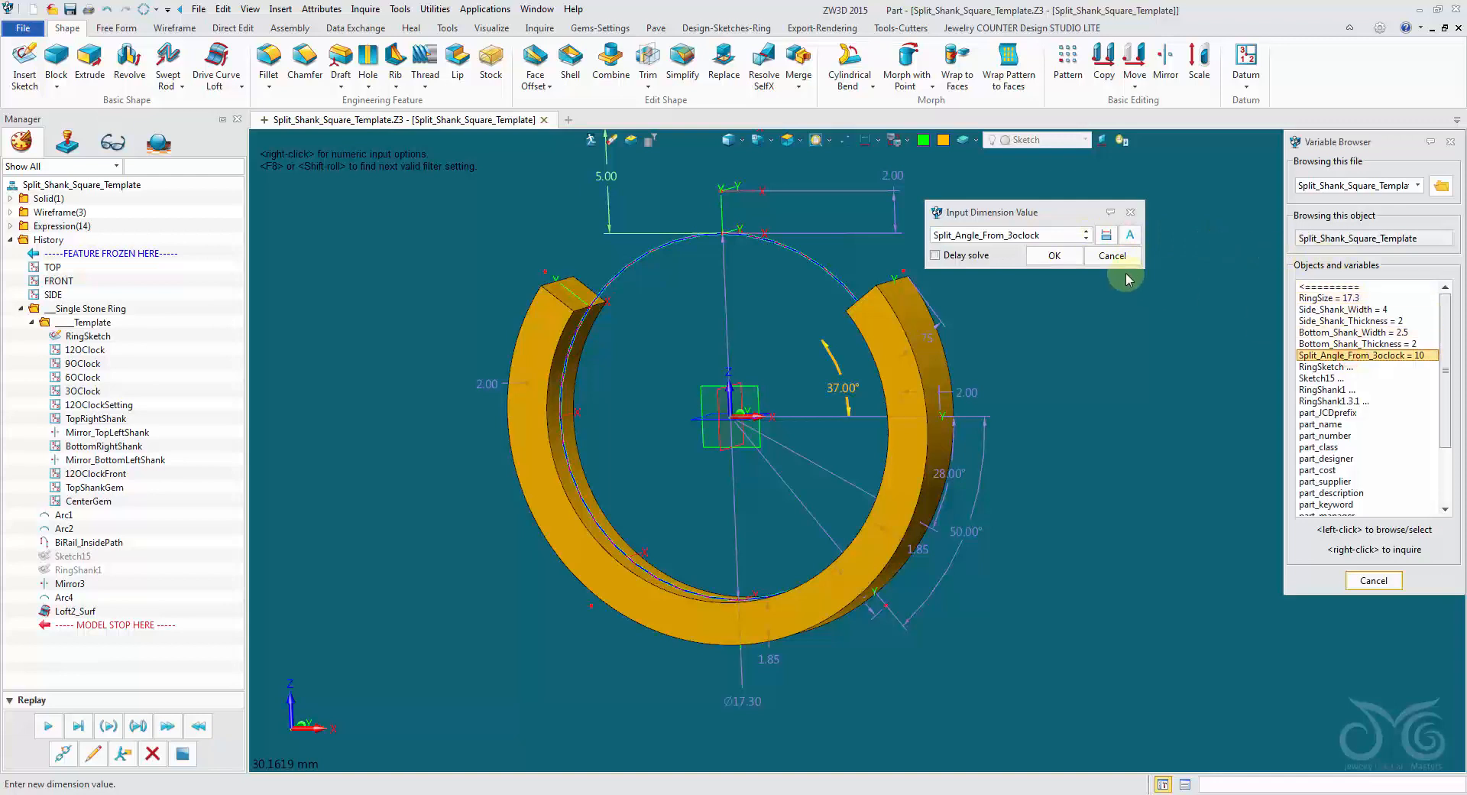
{"action": "left_click", "coordinate": [1061, 257]}
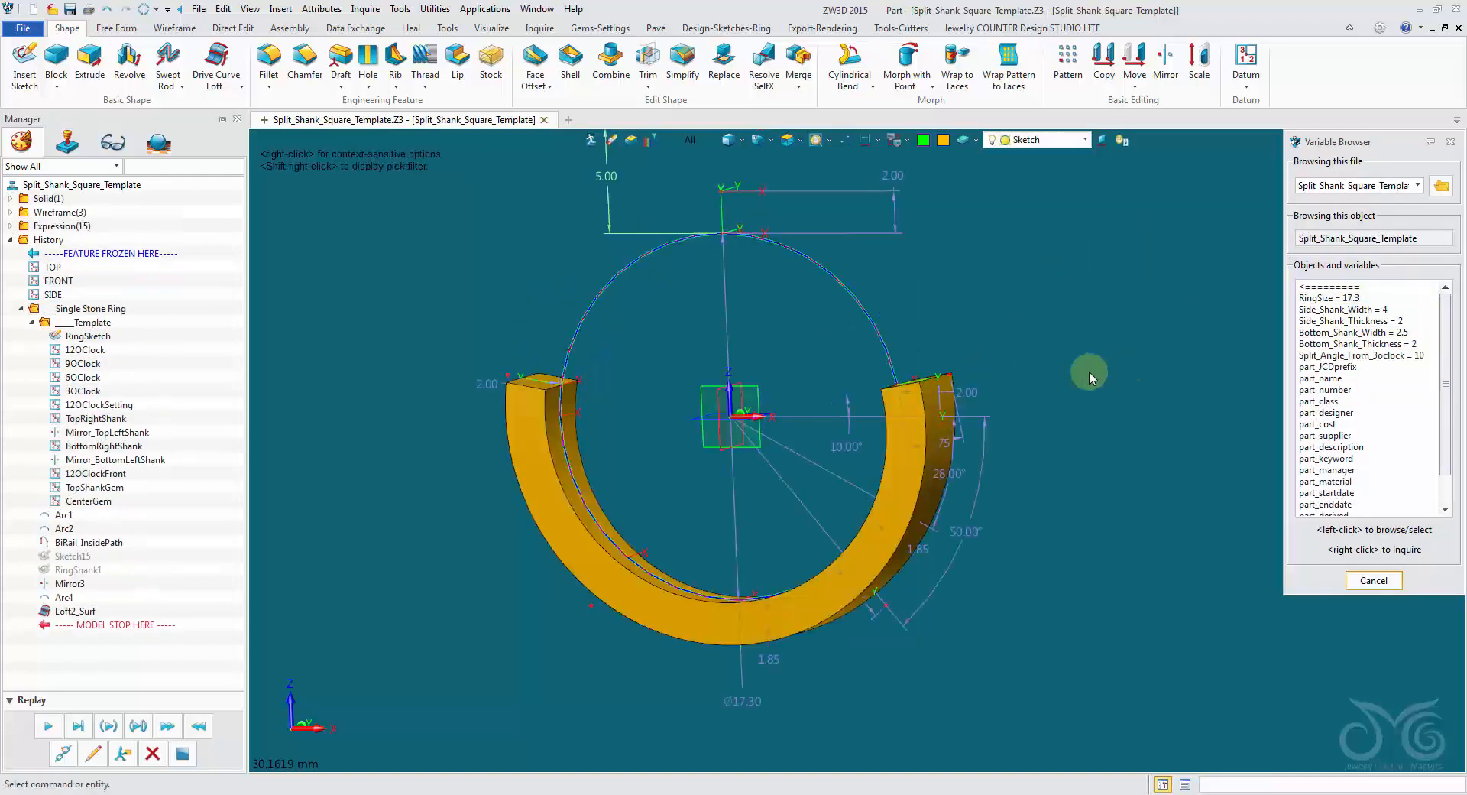
{"action": "left_click", "coordinate": [1360, 573]}
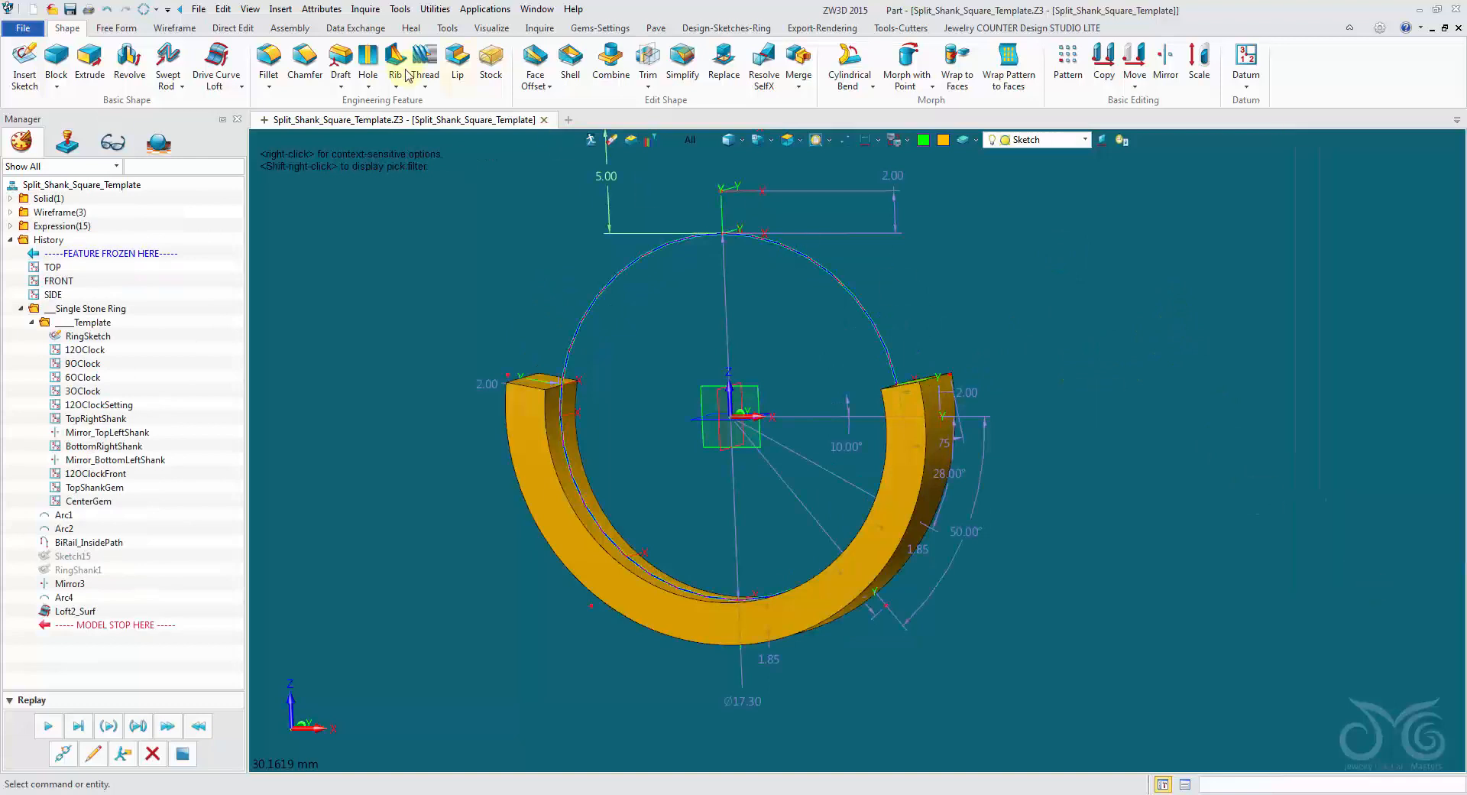
Add Split_Angle_From_3oclock to the part's driving parameters beside RingSize.
{"action": "left_click", "coordinate": [321, 8]}
{"action": "left_click", "coordinate": [330, 29]}
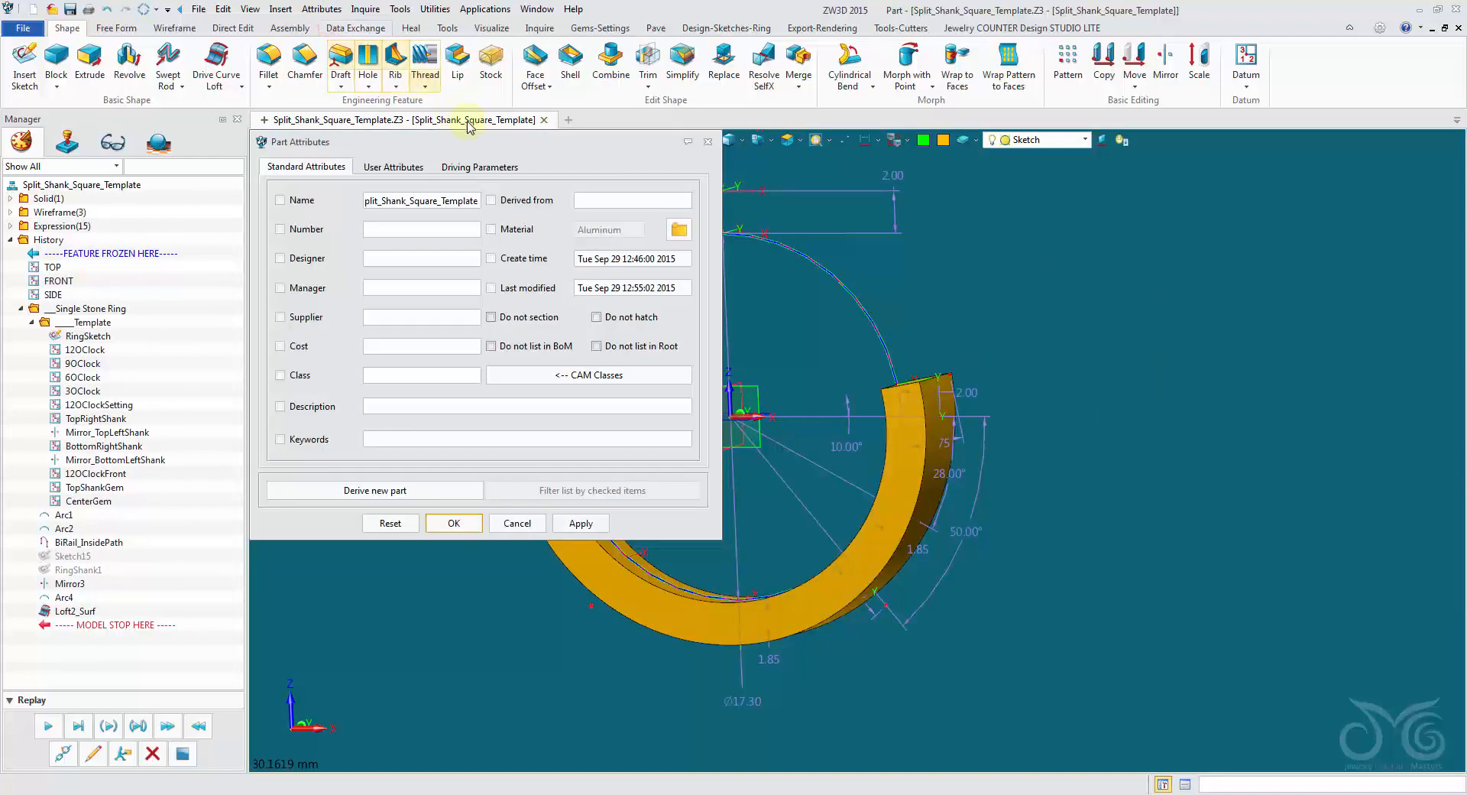
{"action": "left_click", "coordinate": [480, 168]}
{"action": "left_click", "coordinate": [537, 200]}
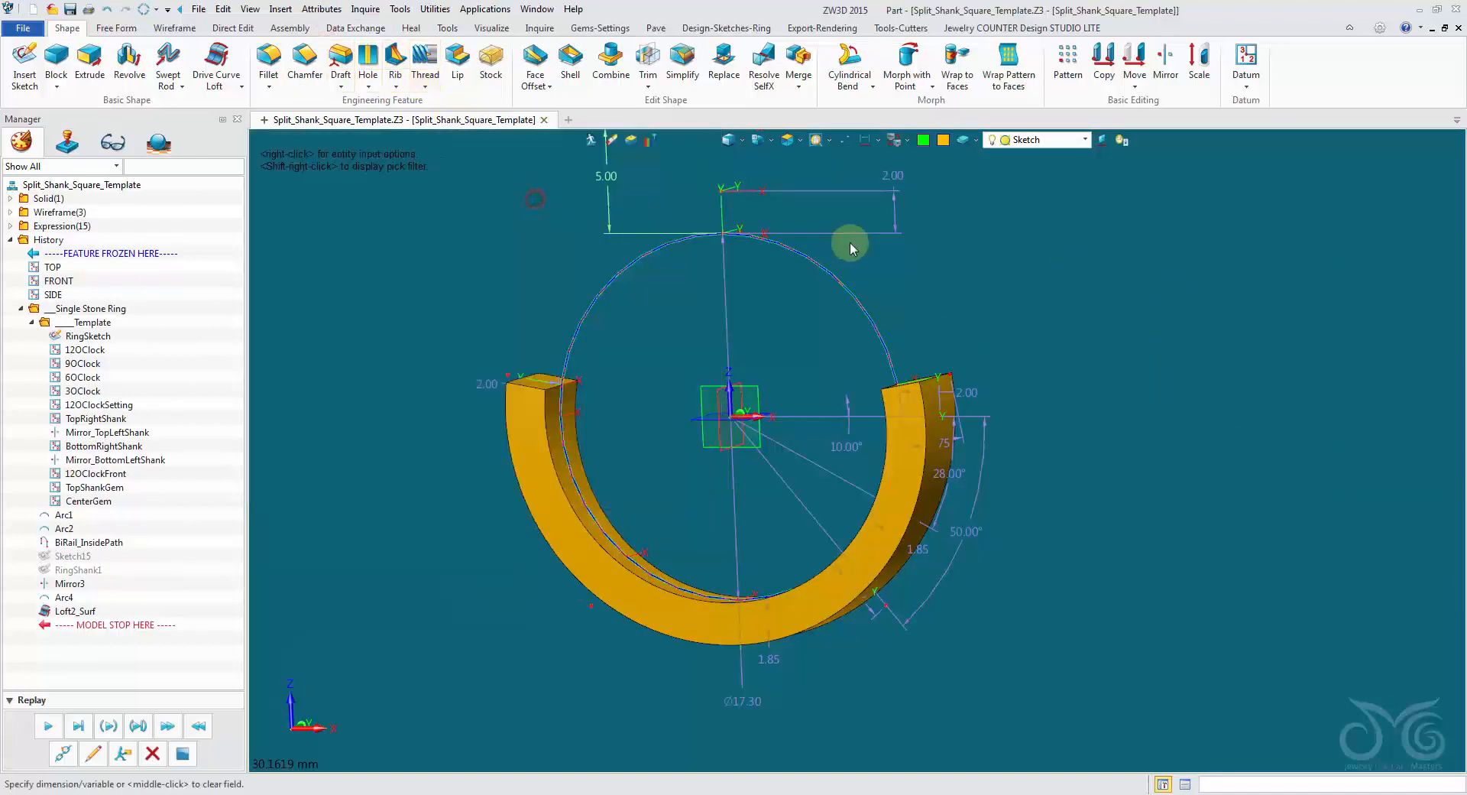
{"action": "right_click", "coordinate": [965, 235]}
{"action": "left_click", "coordinate": [994, 238]}
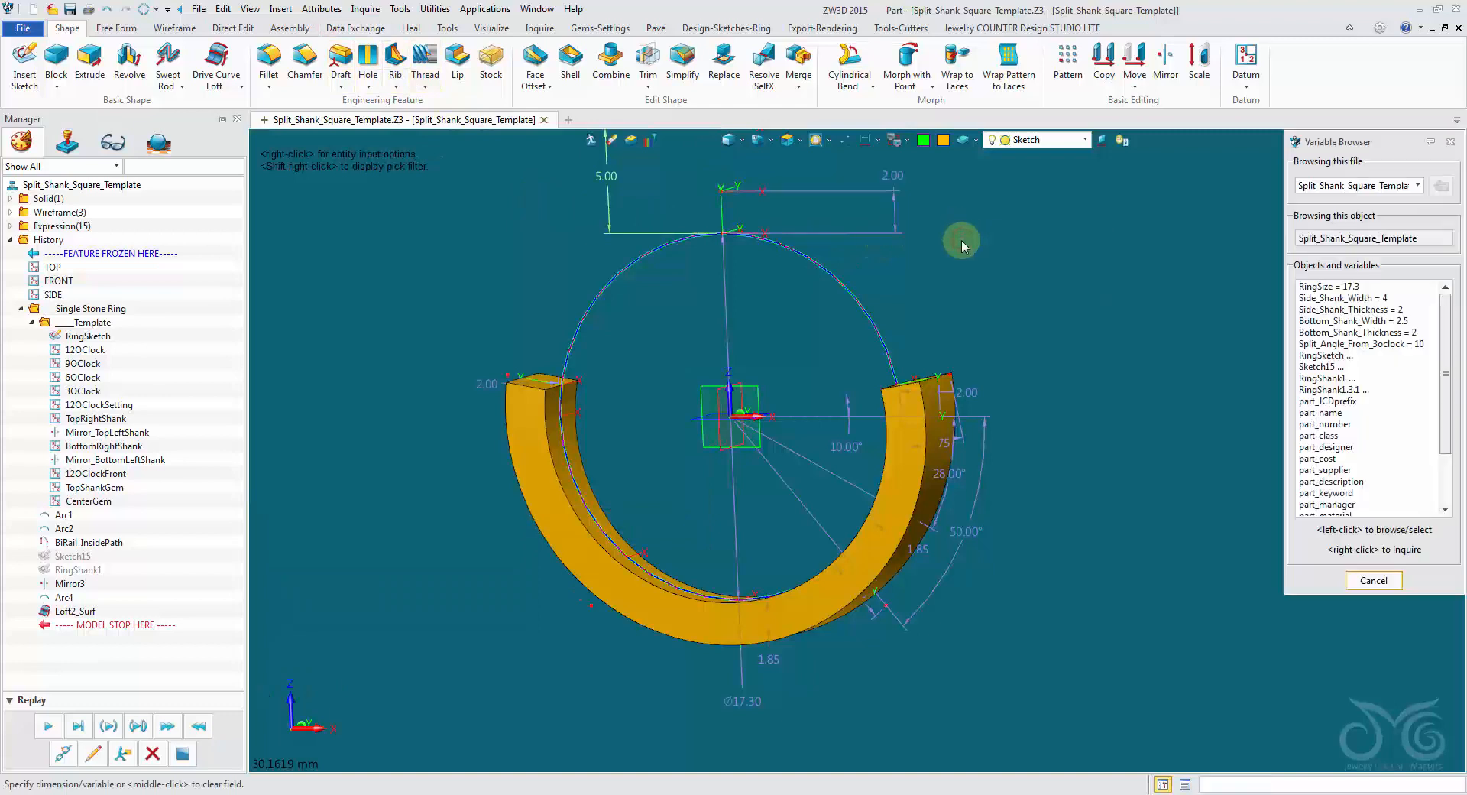
{"action": "left_click", "coordinate": [1382, 345]}
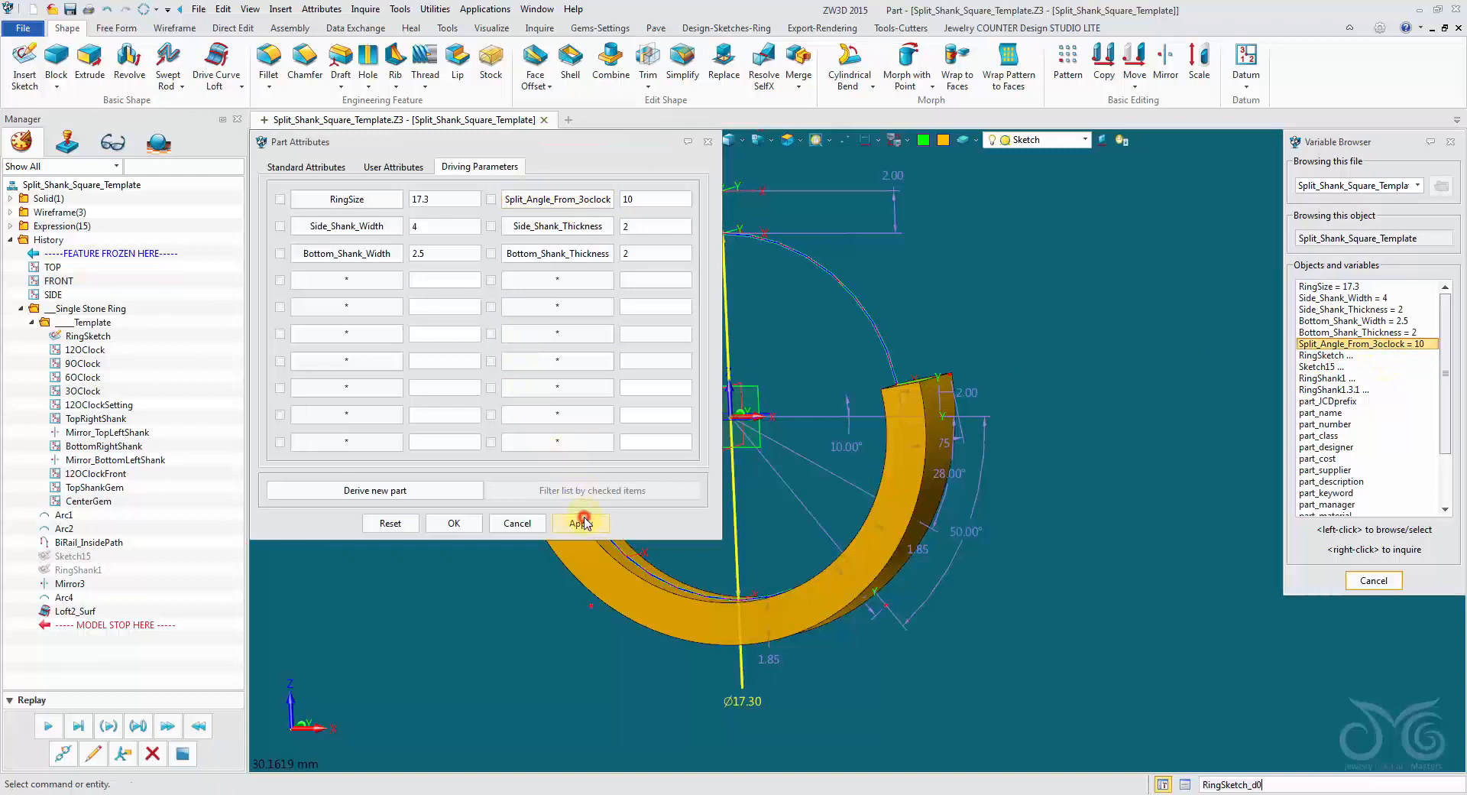
Test the Split_Angle_From_3oclock driving parameter by applying 20 and returning it to 10.
{"action": "double_click", "coordinate": [650, 197]}
{"action": "type", "text": "20"}
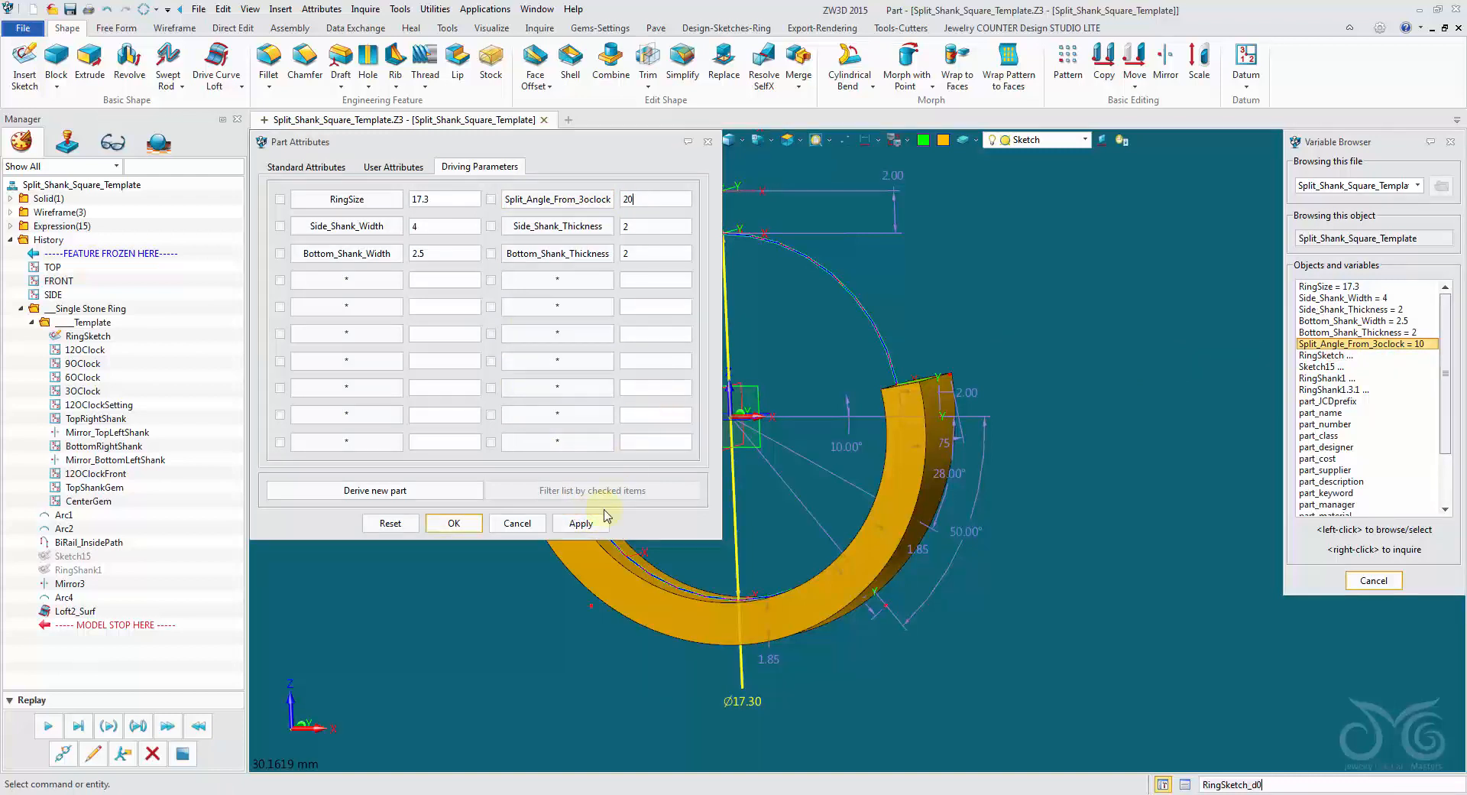
{"action": "left_click", "coordinate": [581, 522]}
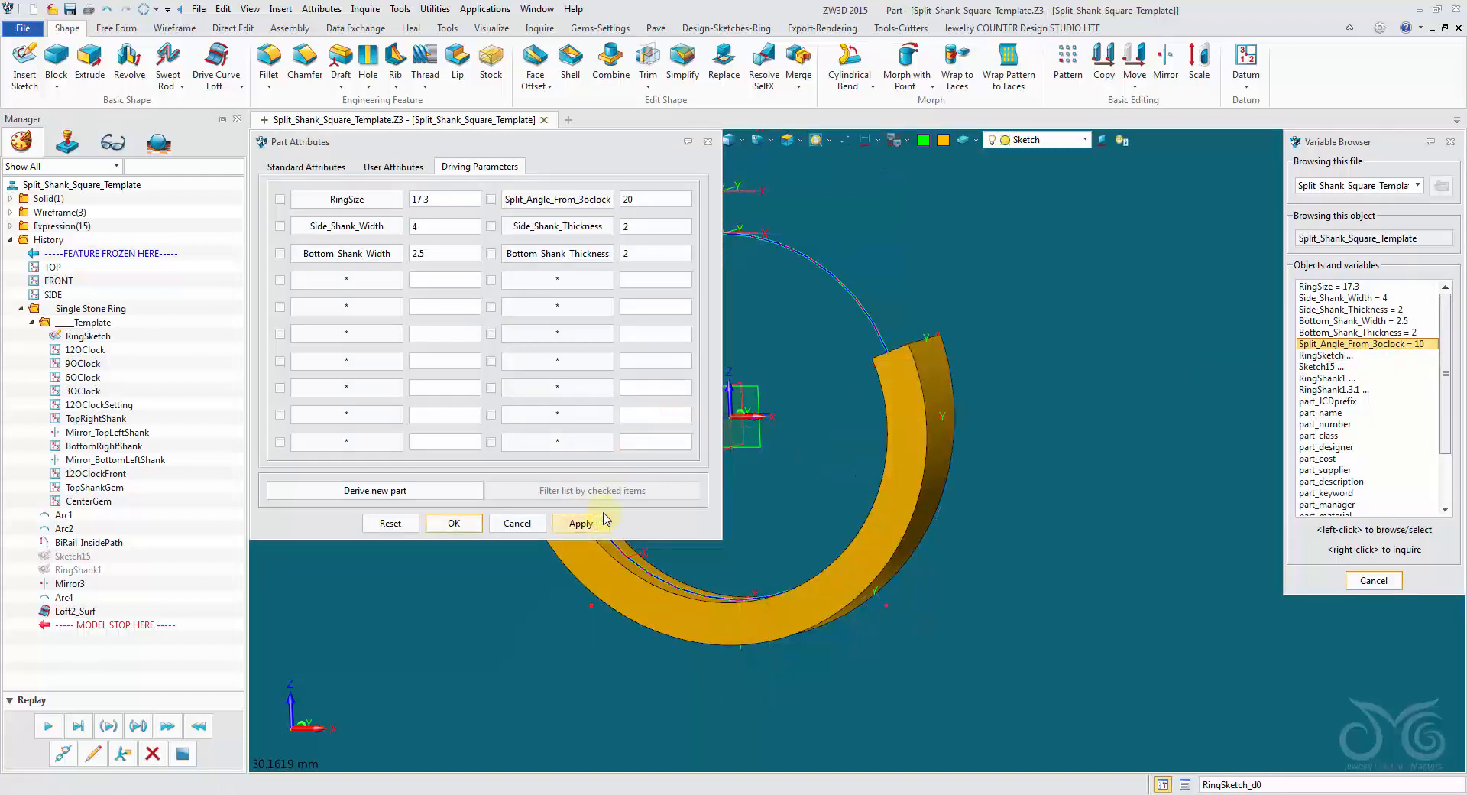
{"action": "double_click", "coordinate": [654, 200]}
{"action": "type", "text": "10"}
{"action": "left_click", "coordinate": [595, 527]}
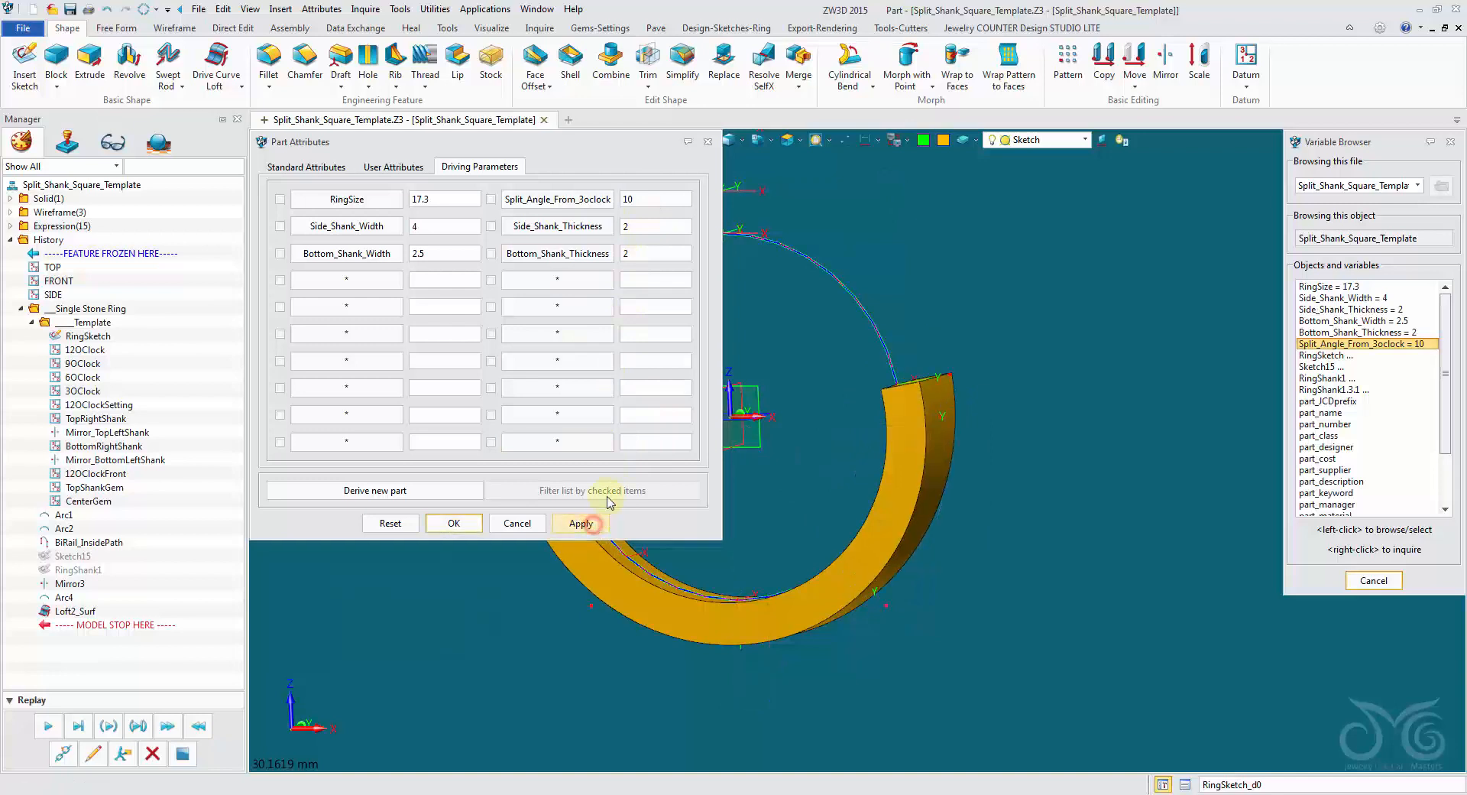
Test Split_Angle_From_3oclock at -25, restore it to 10, and accept the part attributes.
{"action": "double_click", "coordinate": [640, 197]}
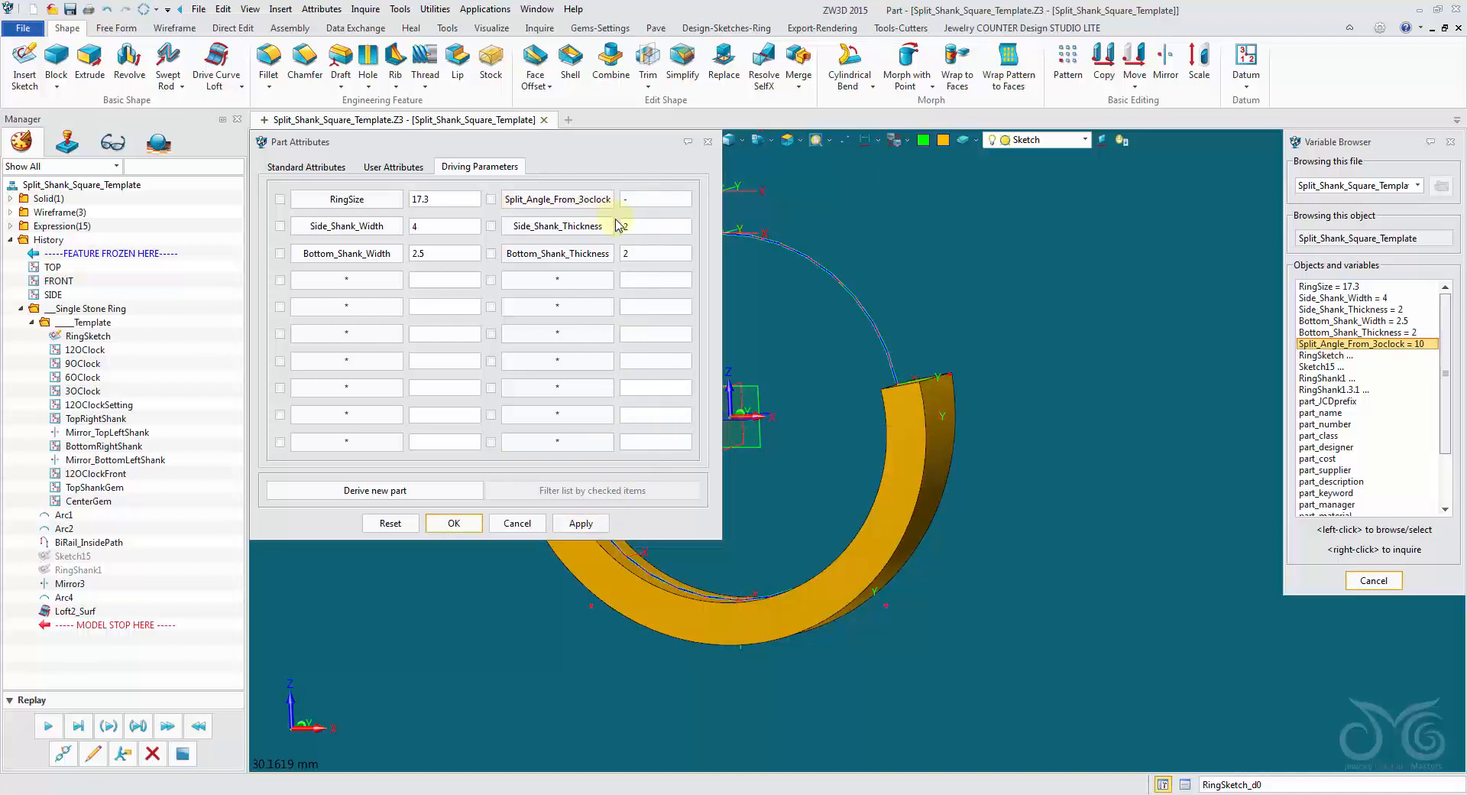
{"action": "type", "text": "-25"}
{"action": "left_click", "coordinate": [581, 523]}
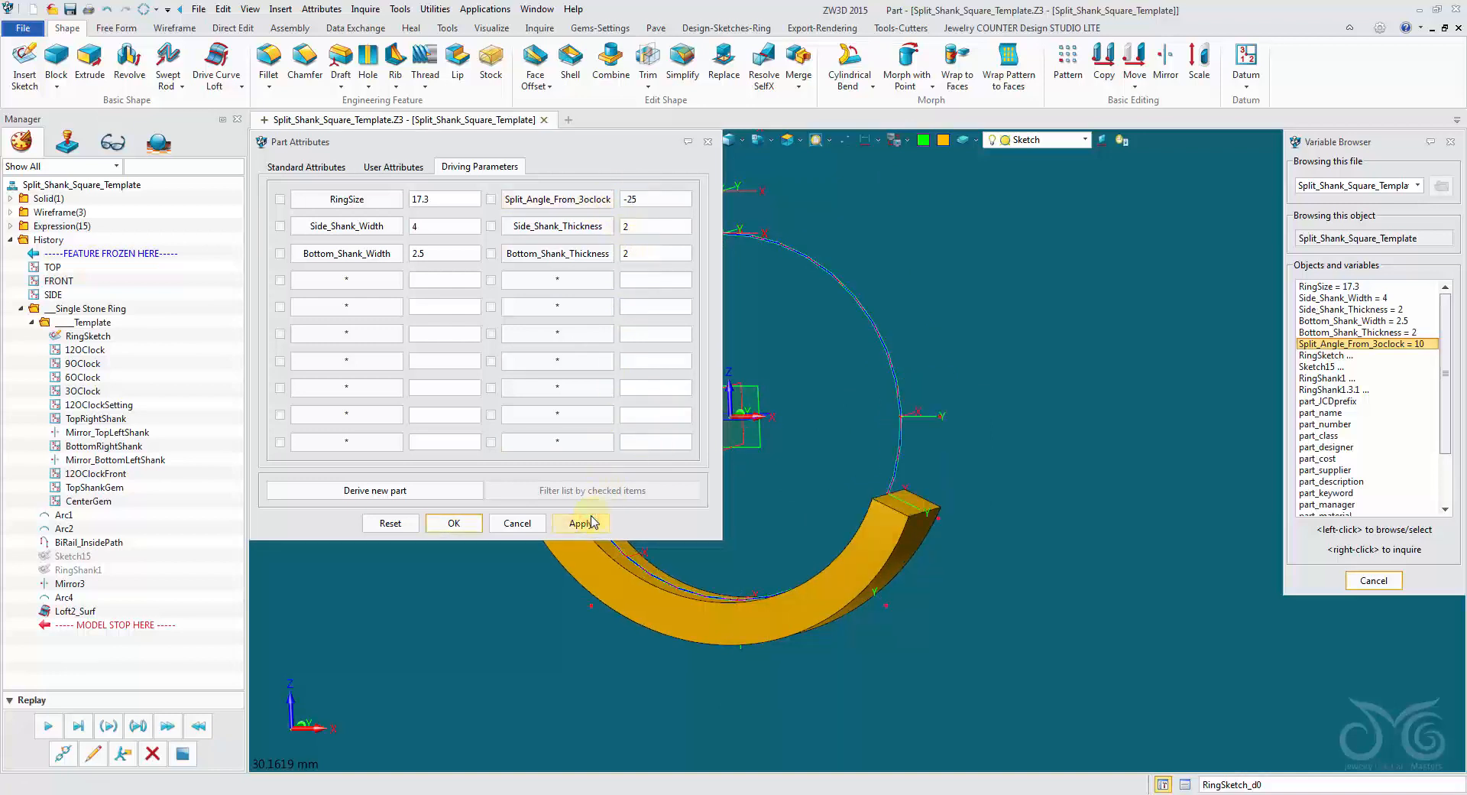
{"action": "left_click_drag", "start_coordinate": [667, 202], "coordinate": [551, 197]}
{"action": "type", "text": "10"}
{"action": "left_click", "coordinate": [584, 527]}
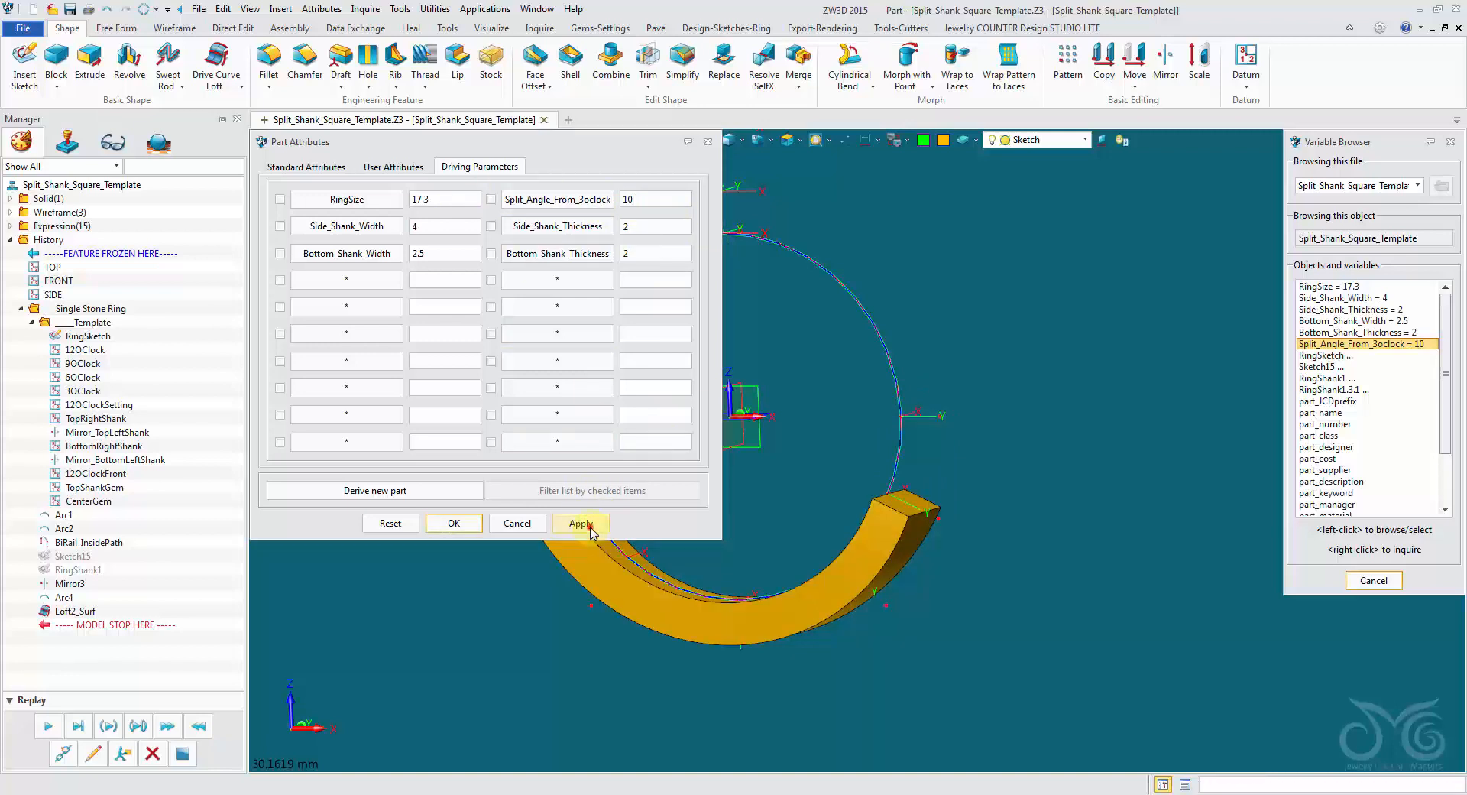
{"action": "left_click", "coordinate": [461, 524]}
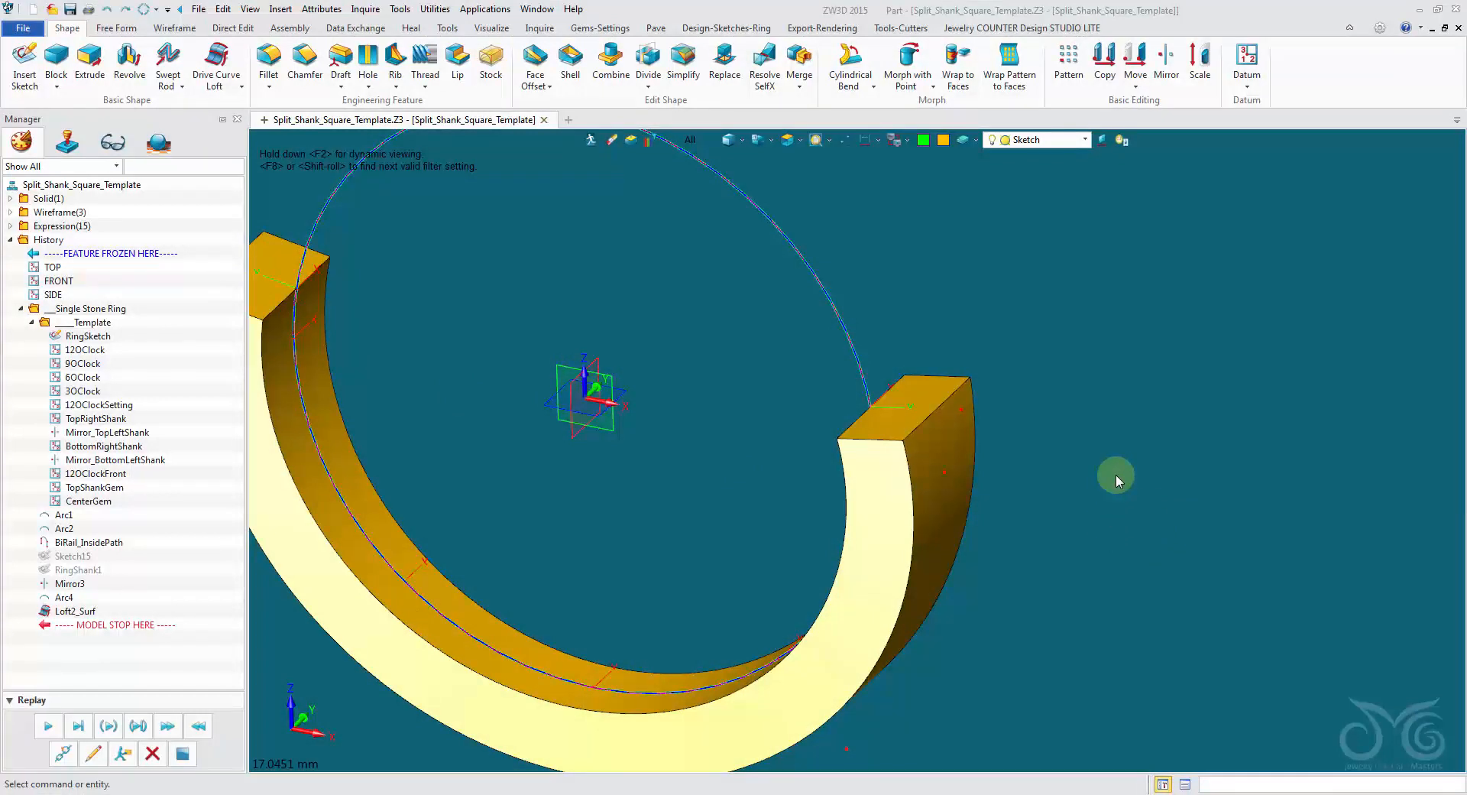
Split the outer edge of the shank's right end face at its midpoint.
{"action": "scroll", "coordinate": [804, 463], "scroll_direction": "up", "scroll_amount": 1}
{"action": "middle_click_drag", "start_coordinate": [804, 464], "coordinate": [675, 517]}
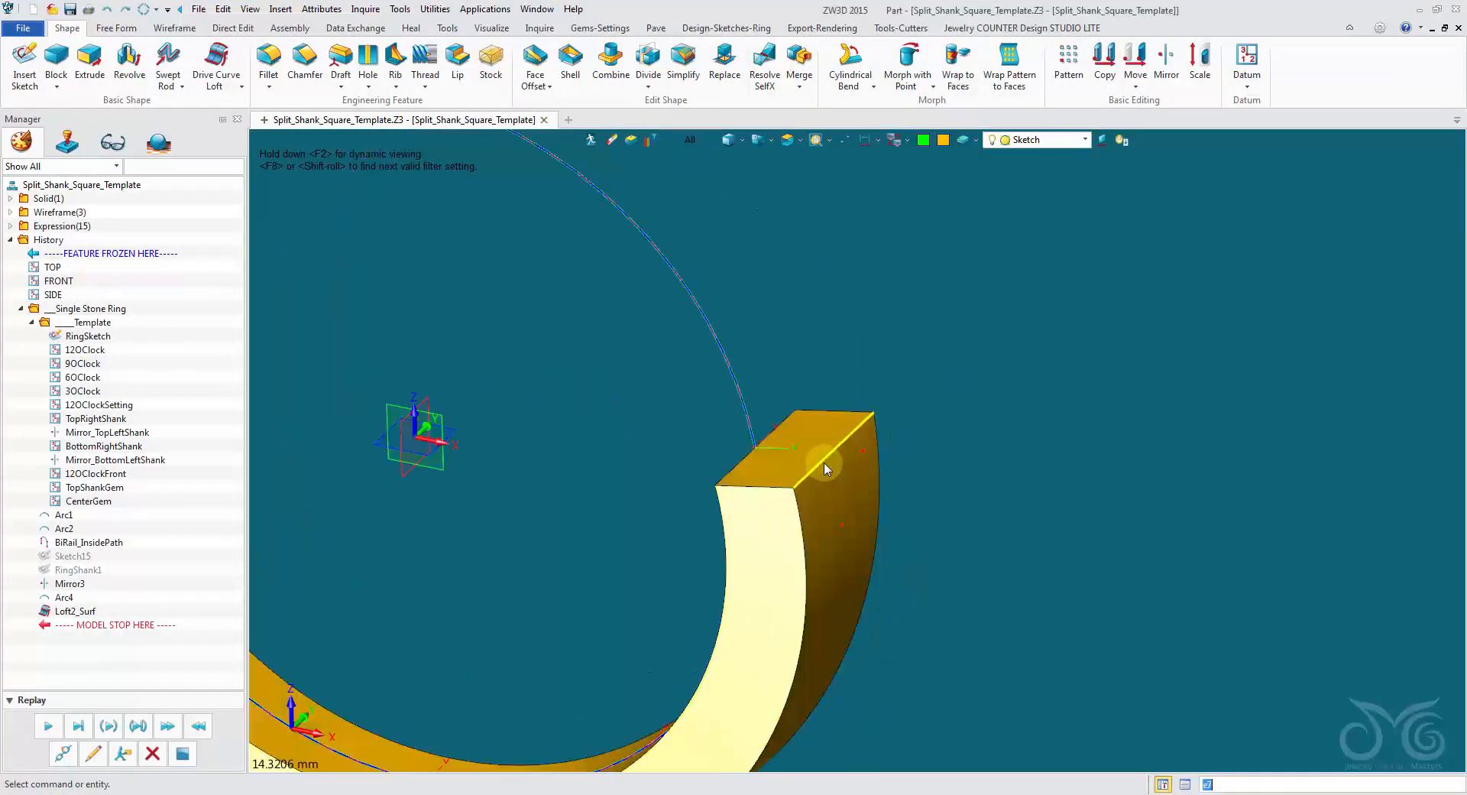
{"action": "scroll", "coordinate": [825, 468], "scroll_direction": "up", "scroll_amount": 2}
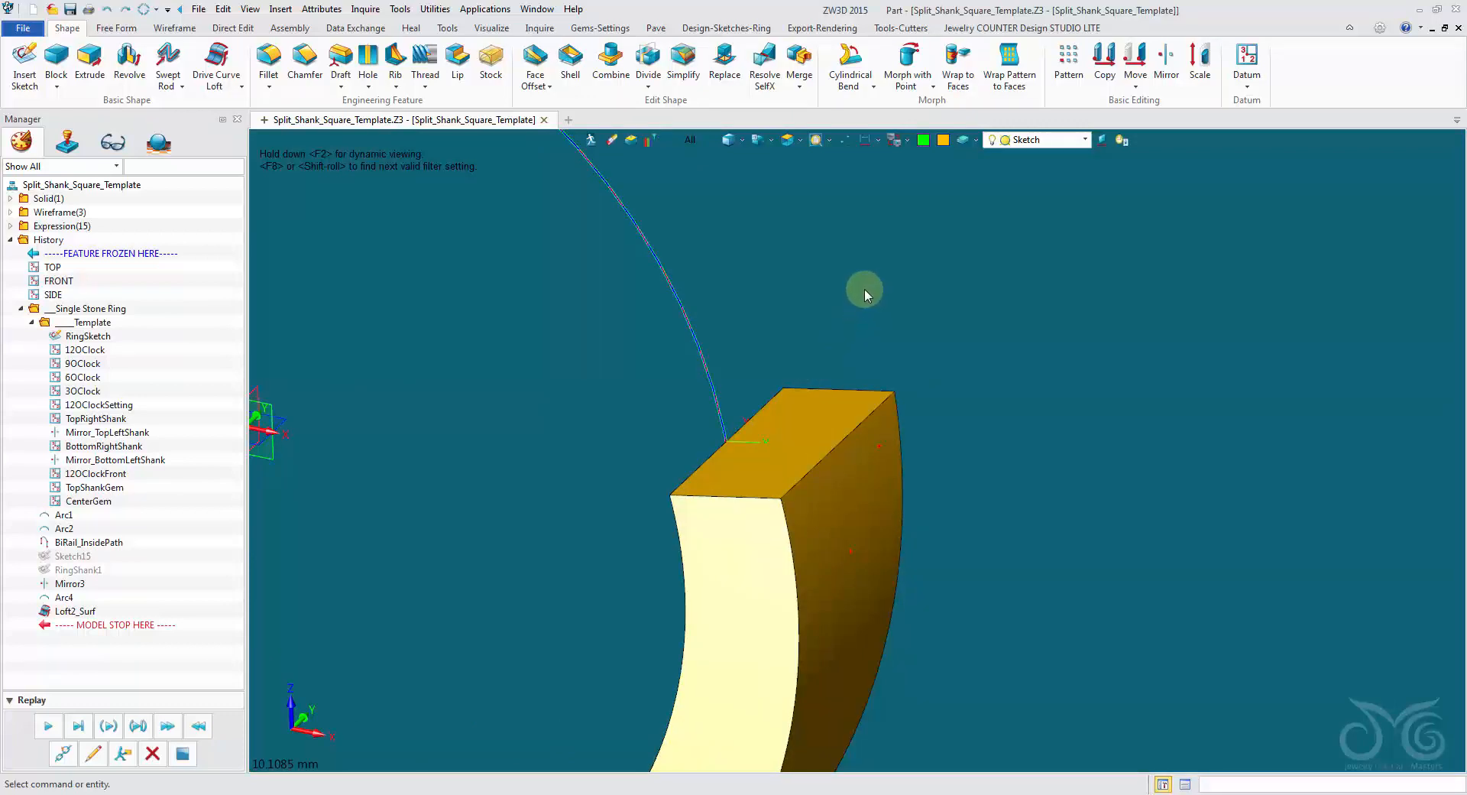
{"action": "left_click", "coordinate": [175, 28]}
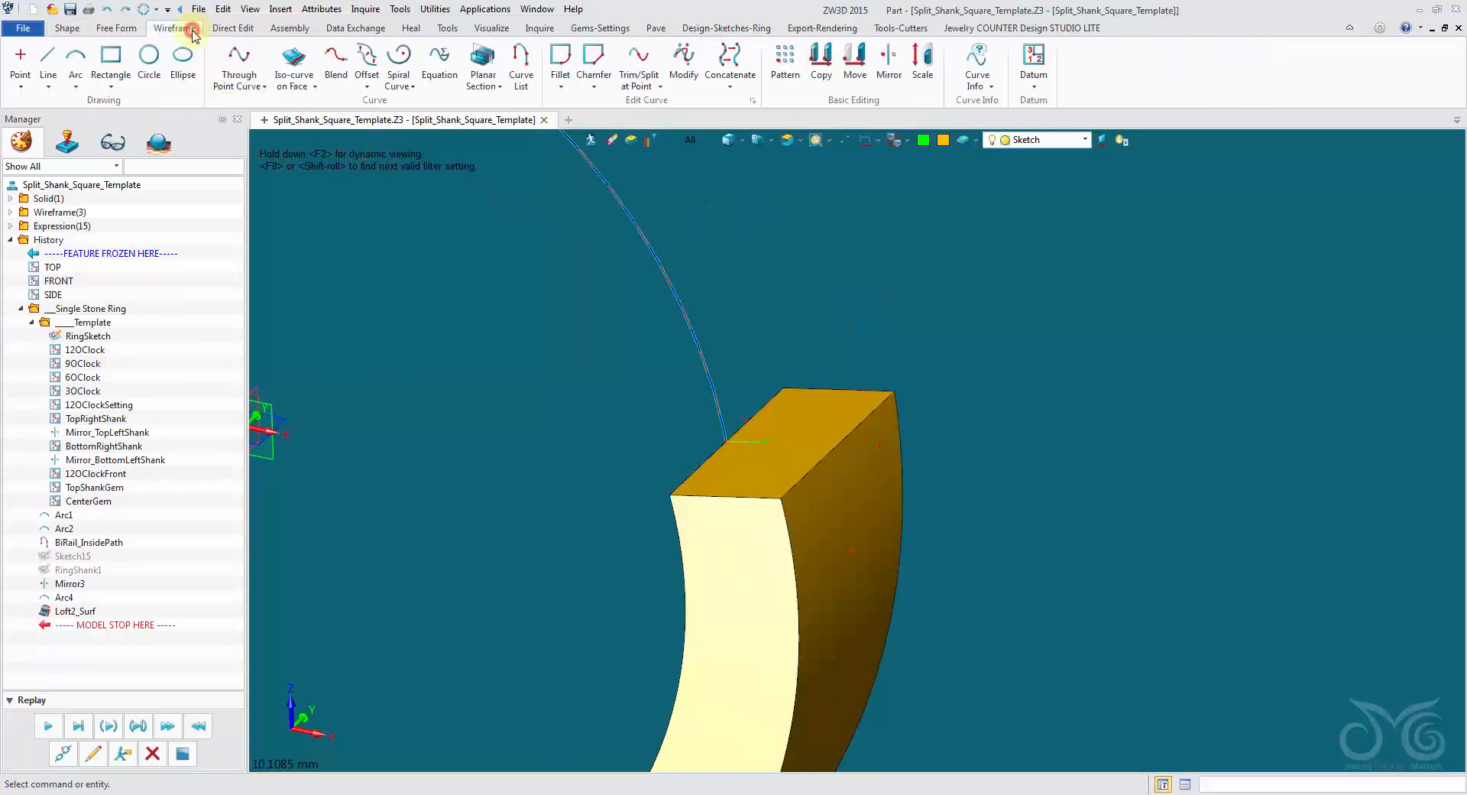
{"action": "left_click", "coordinate": [410, 29]}
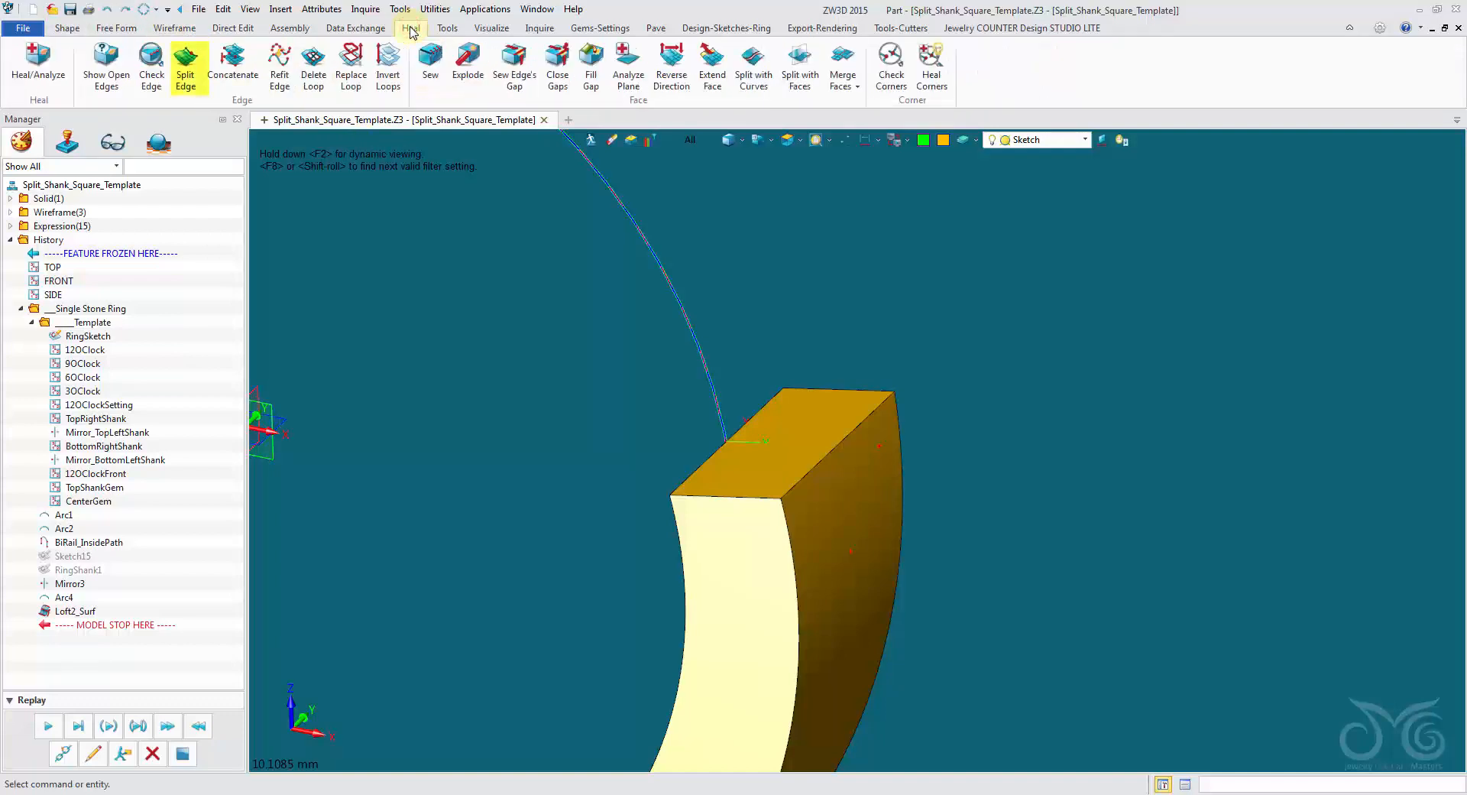
{"action": "left_click", "coordinate": [189, 74]}
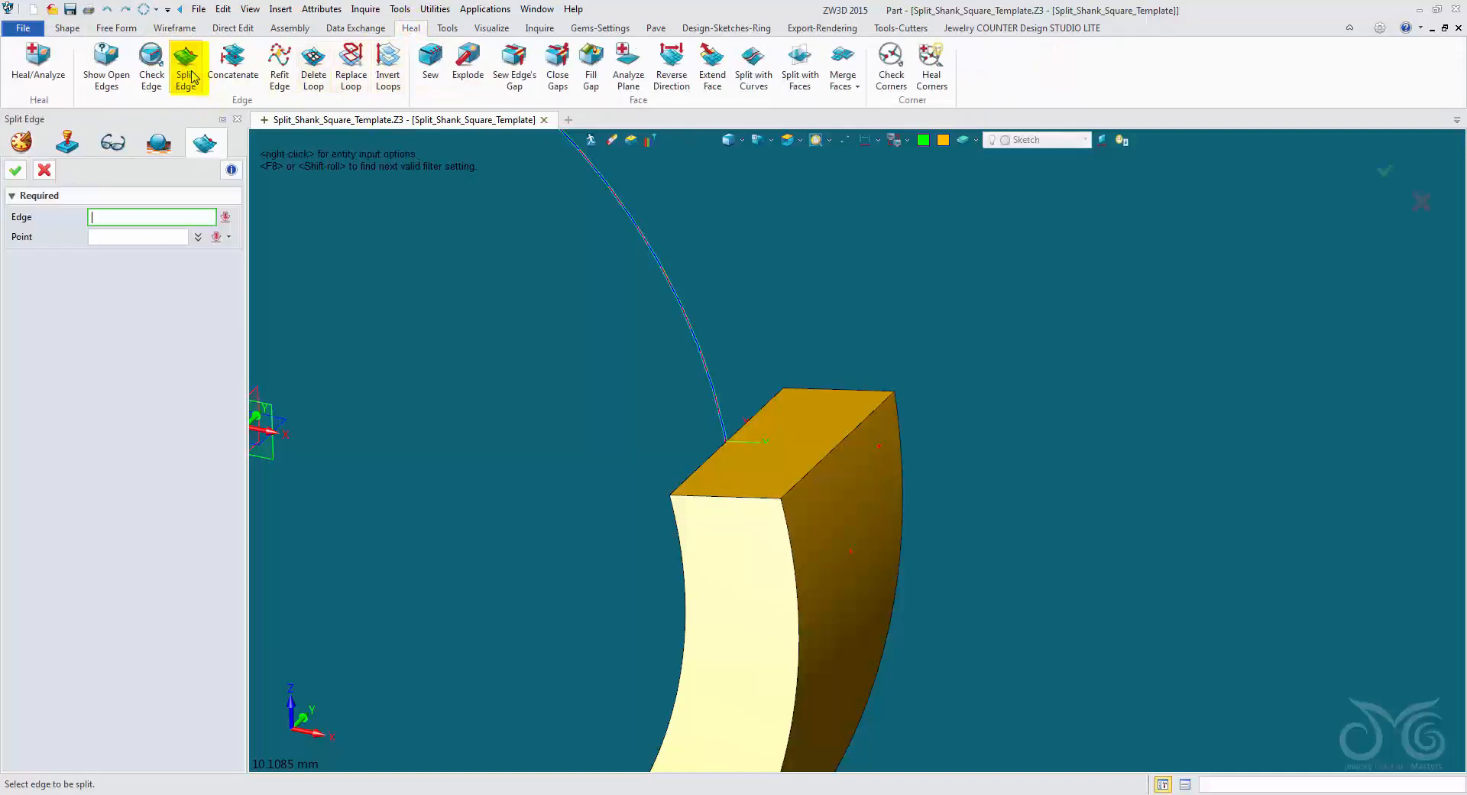
{"action": "left_click", "coordinate": [831, 453]}
{"action": "right_click", "coordinate": [852, 260]}
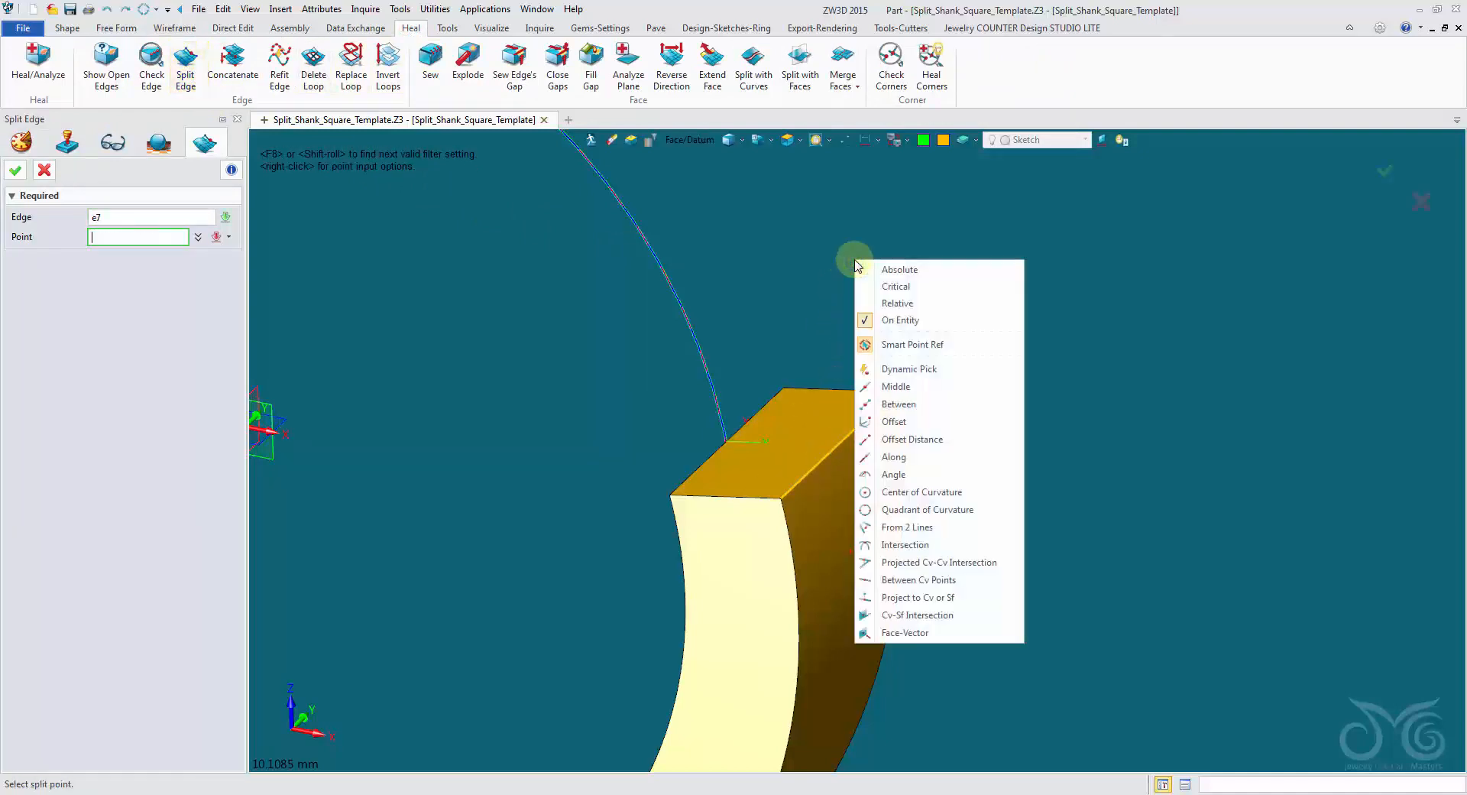
{"action": "left_click", "coordinate": [917, 387]}
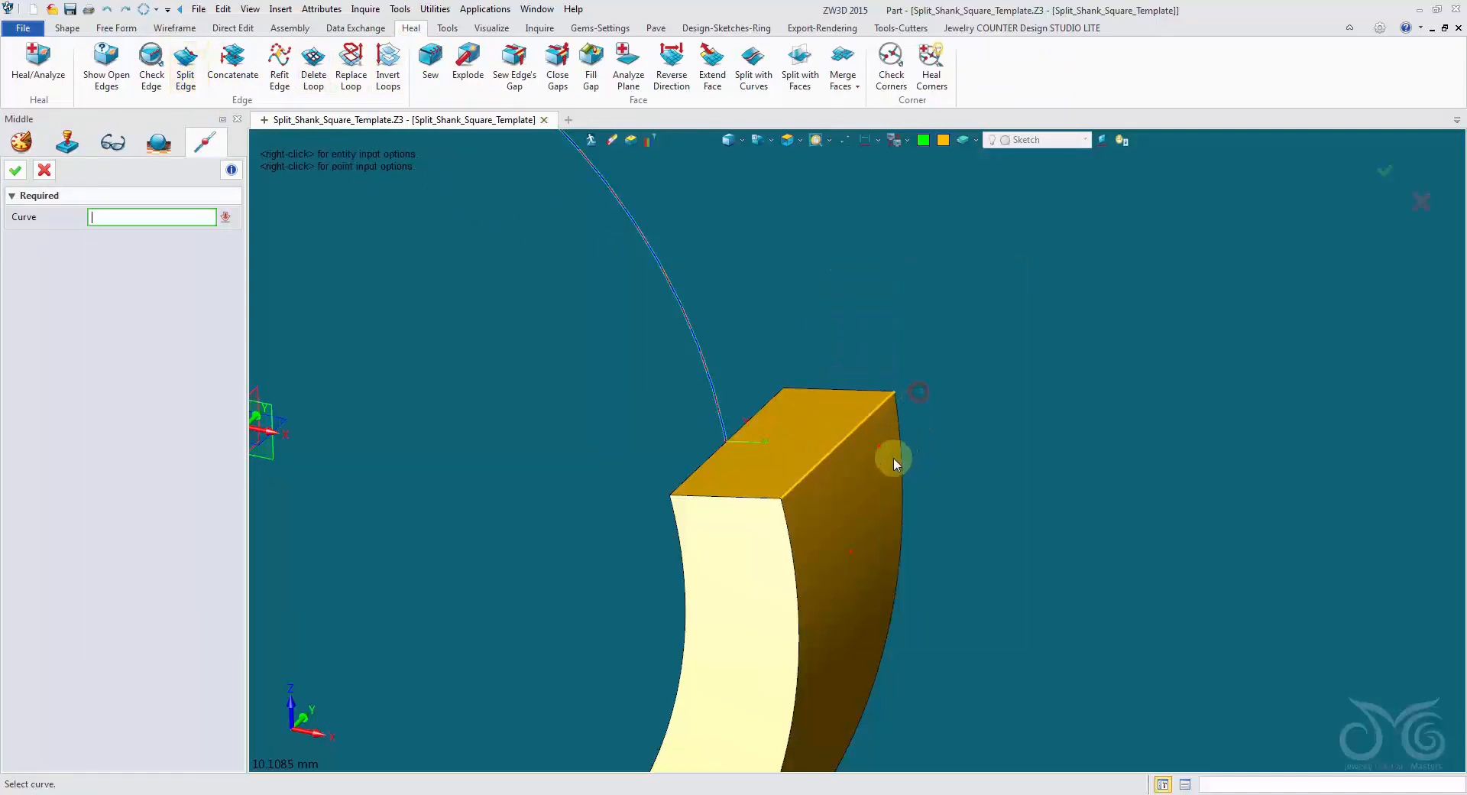
{"action": "left_click", "coordinate": [842, 450]}
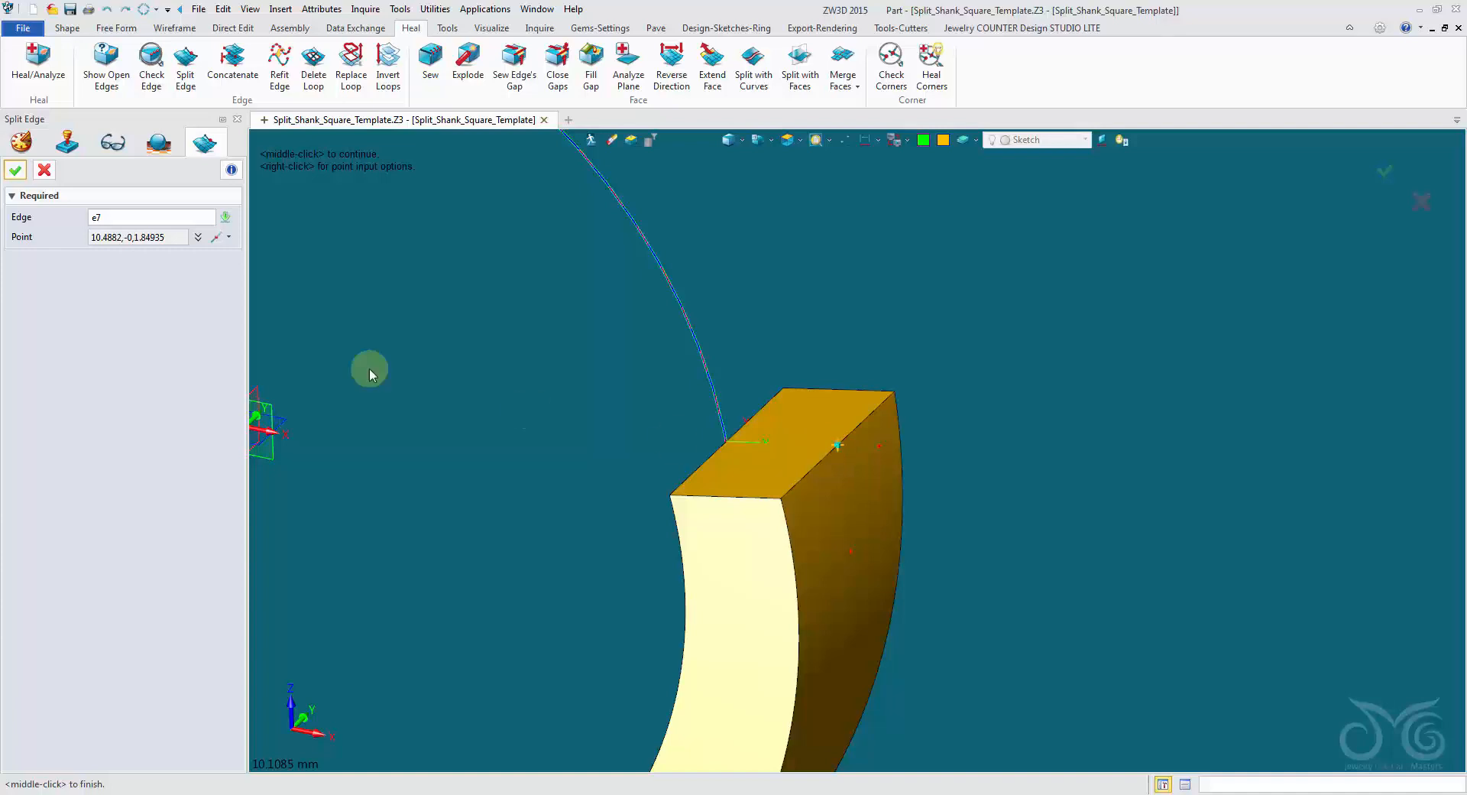
{"action": "left_click", "coordinate": [17, 170]}
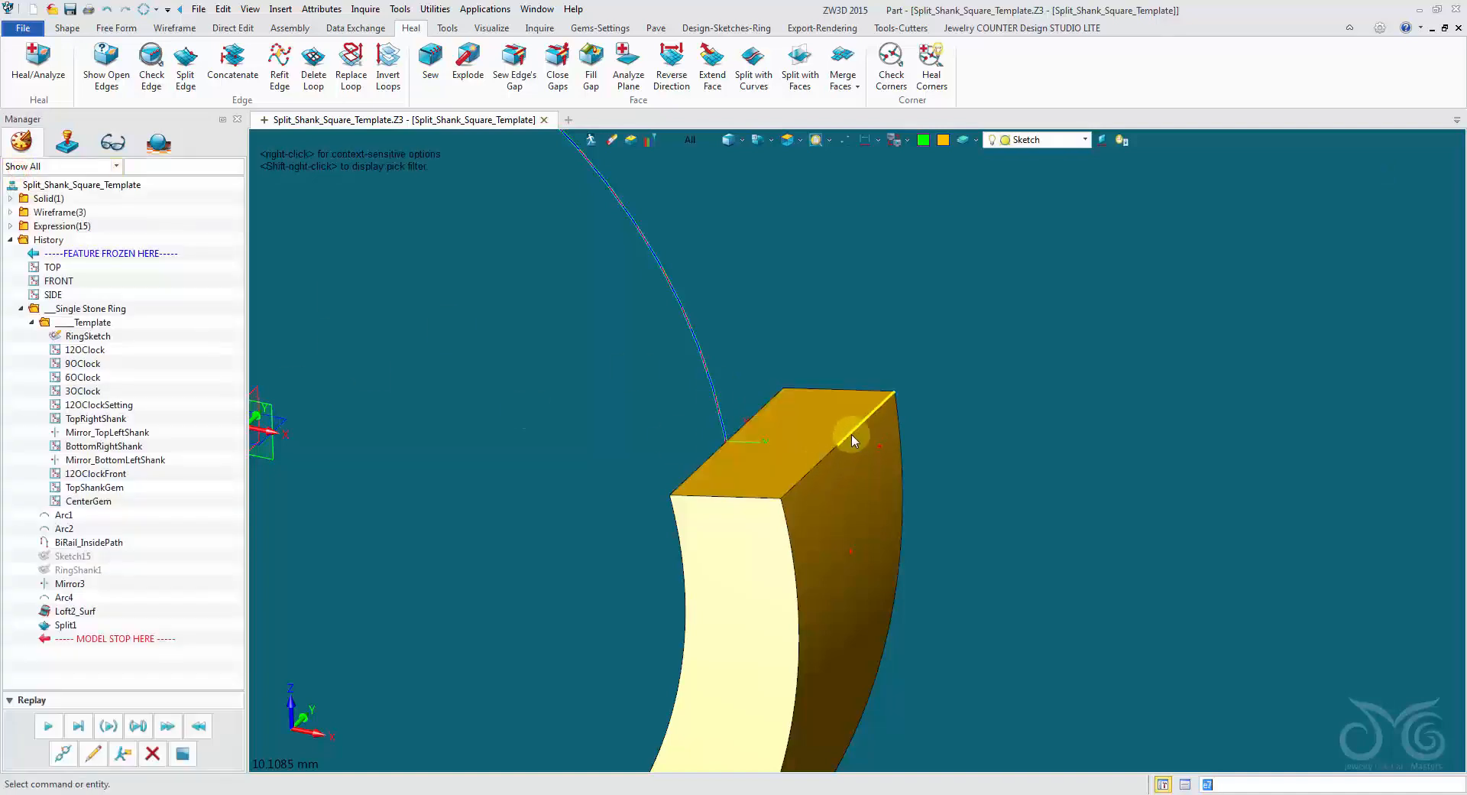
Restrict picking to edges and split the inner edge of the right end face at its midpoint.
{"action": "left_click", "coordinate": [829, 454]}
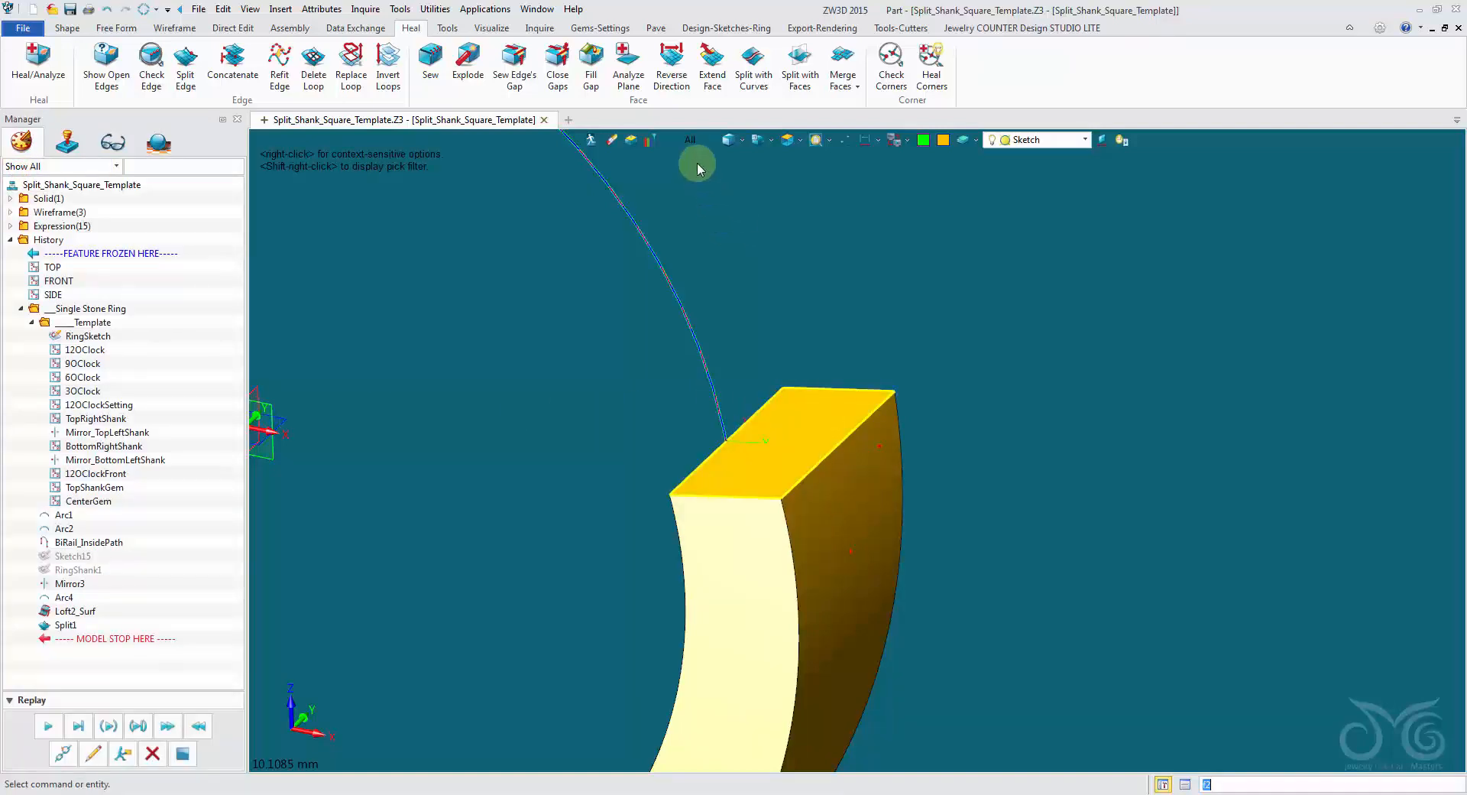
{"action": "right_click", "coordinate": [698, 168], "text": "shift"}
{"action": "left_click", "coordinate": [738, 314]}
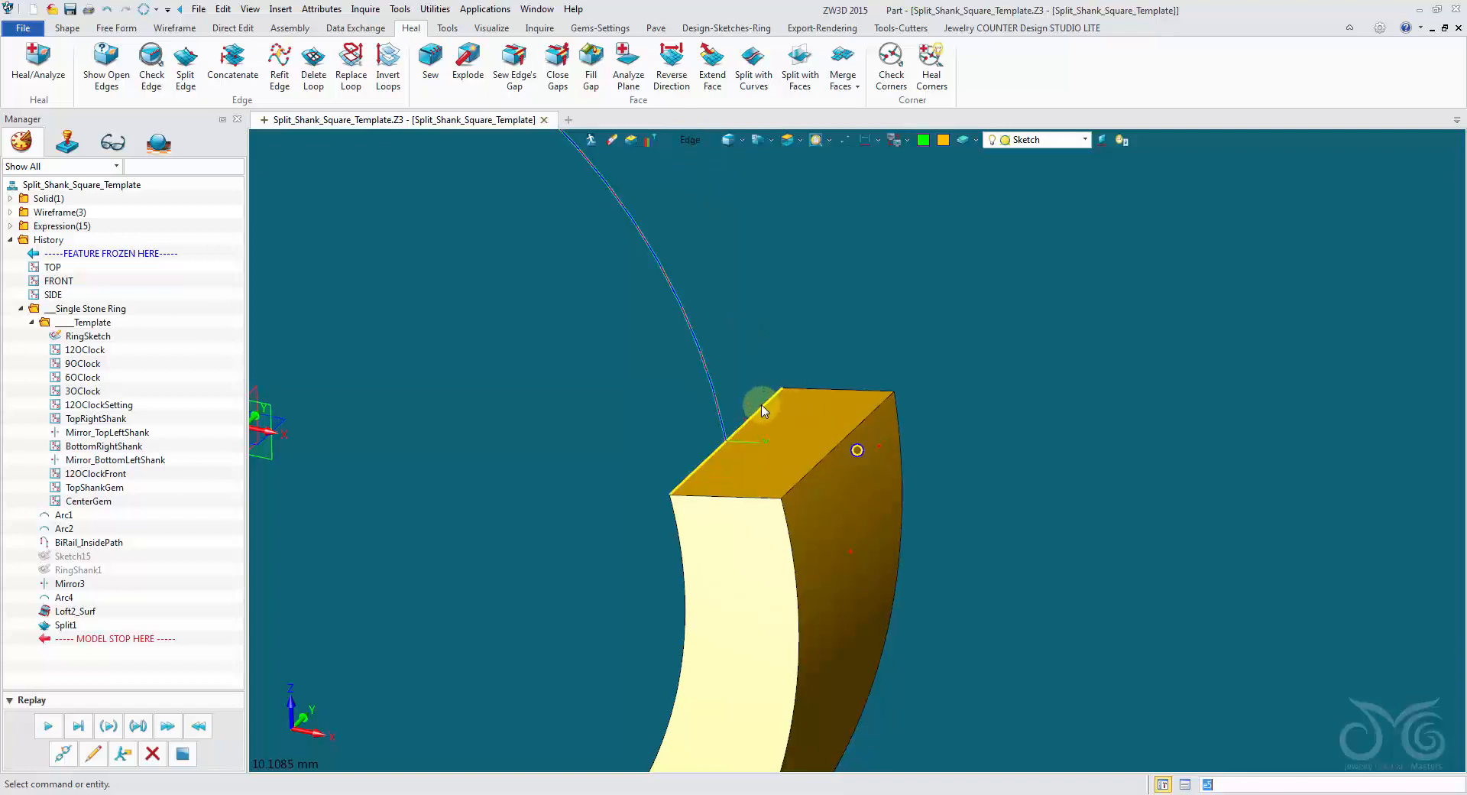
{"action": "scroll", "coordinate": [767, 409], "scroll_direction": "up", "scroll_amount": 4}
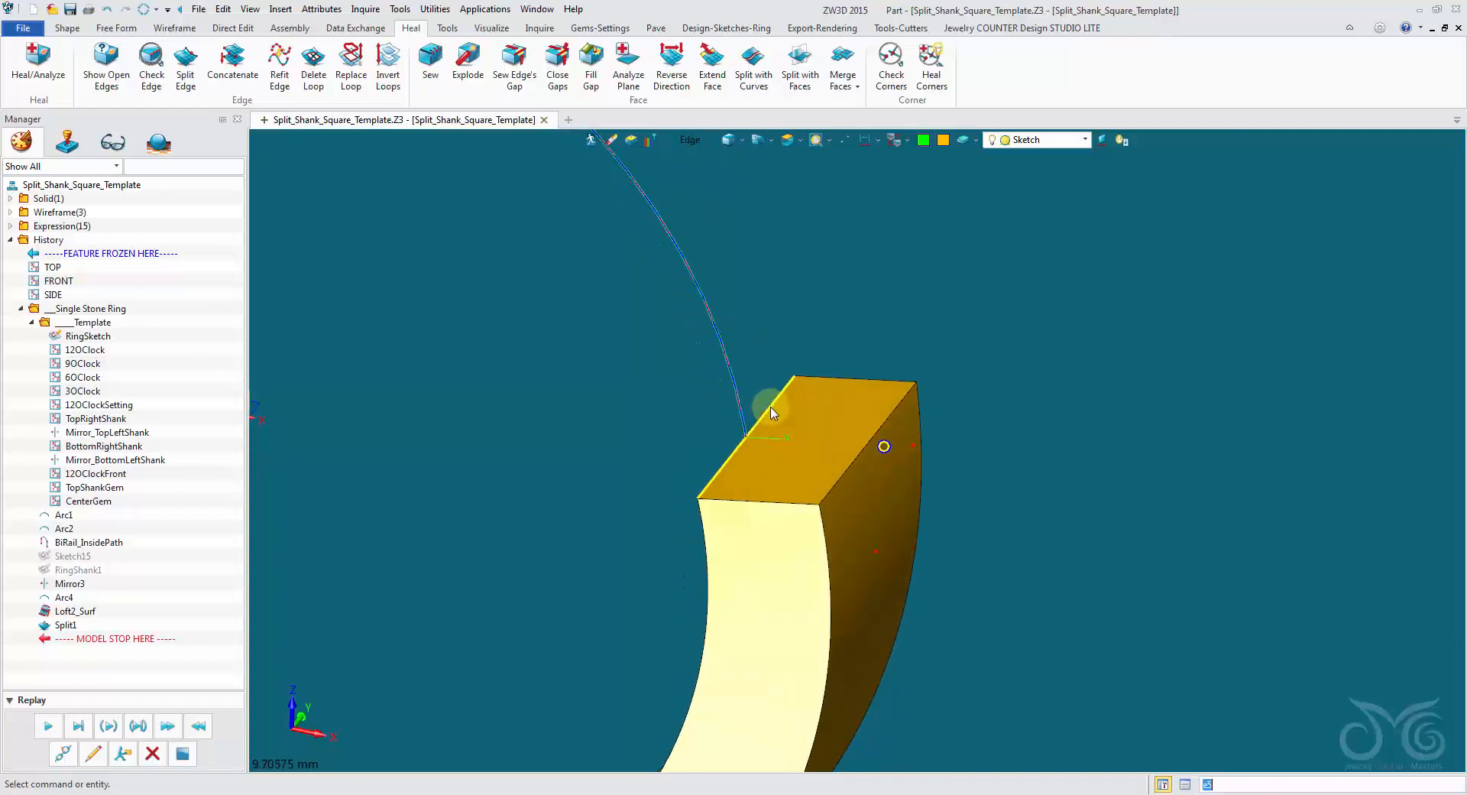
{"action": "scroll", "coordinate": [792, 212], "scroll_direction": "up", "scroll_amount": 2}
{"action": "middle_click", "coordinate": [792, 213]}
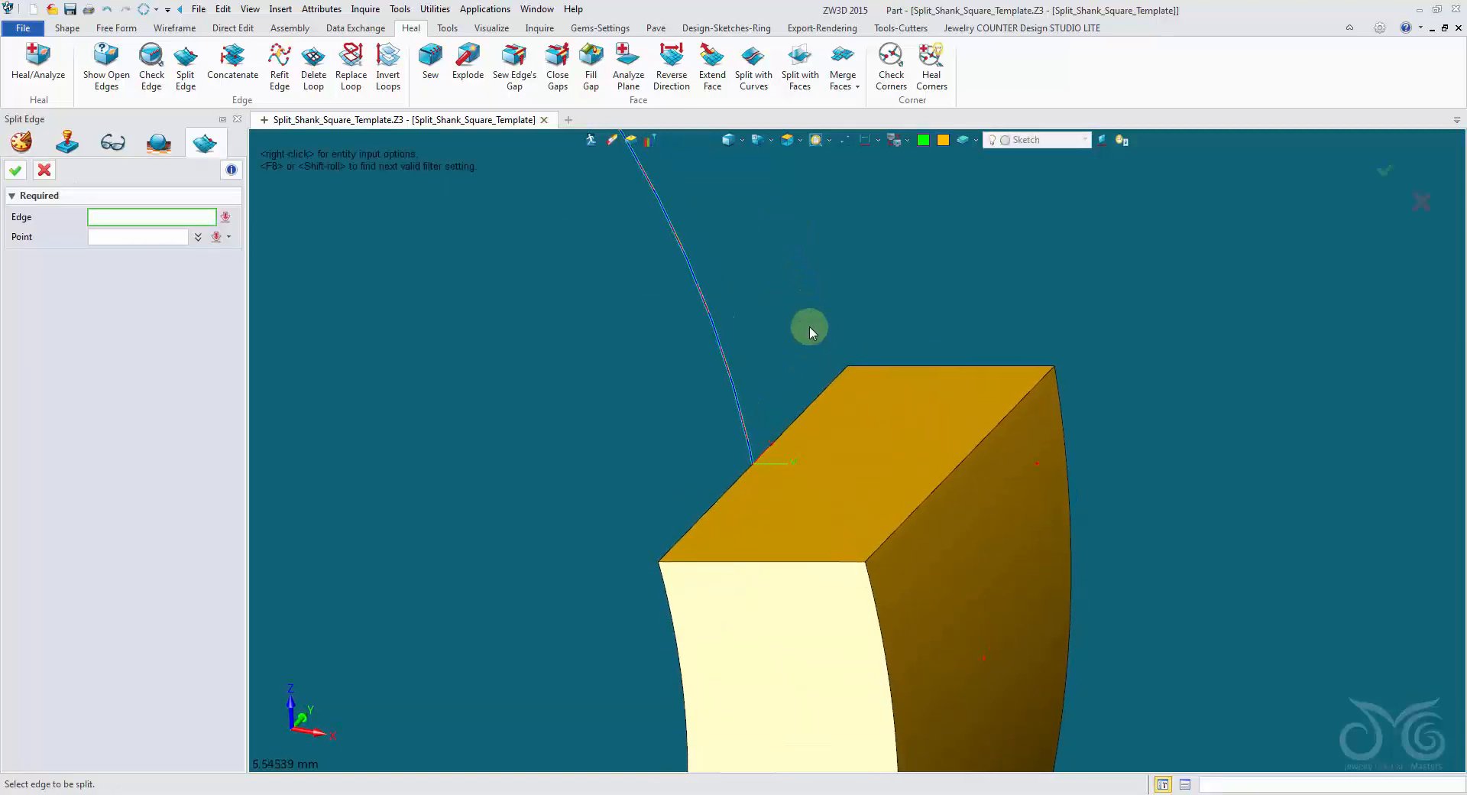
{"action": "left_click", "coordinate": [828, 396]}
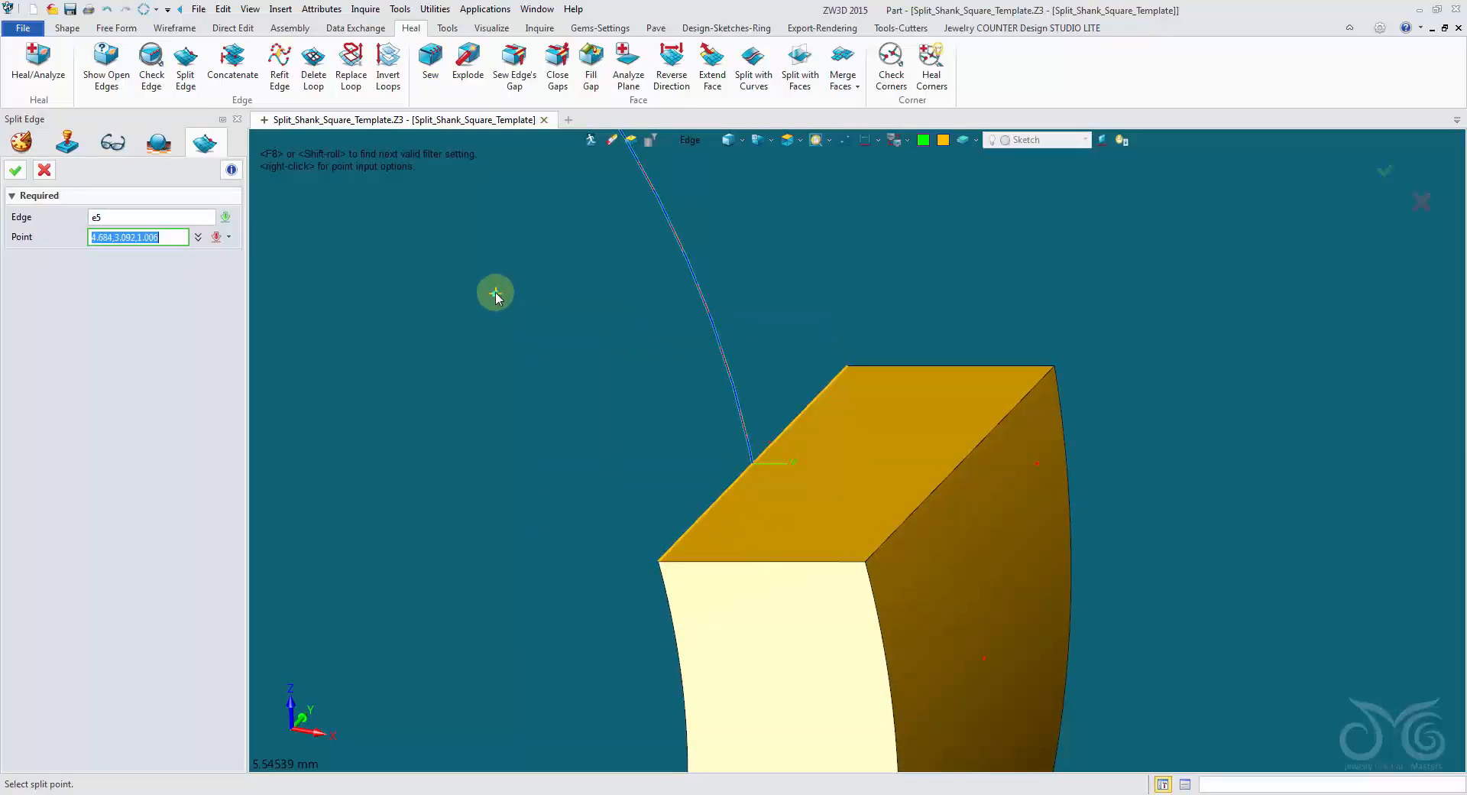
{"action": "right_click", "coordinate": [360, 219]}
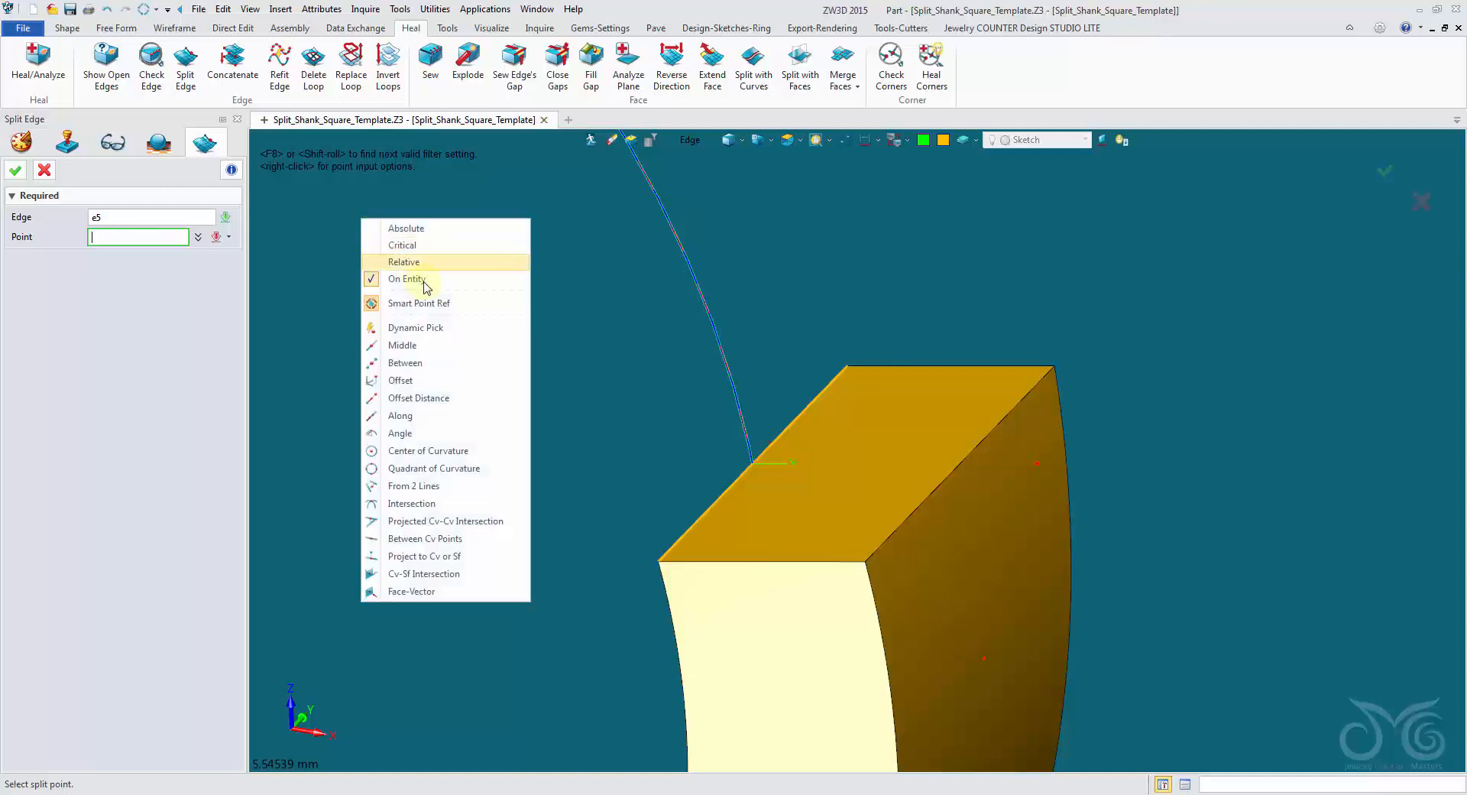
{"action": "left_click", "coordinate": [444, 347]}
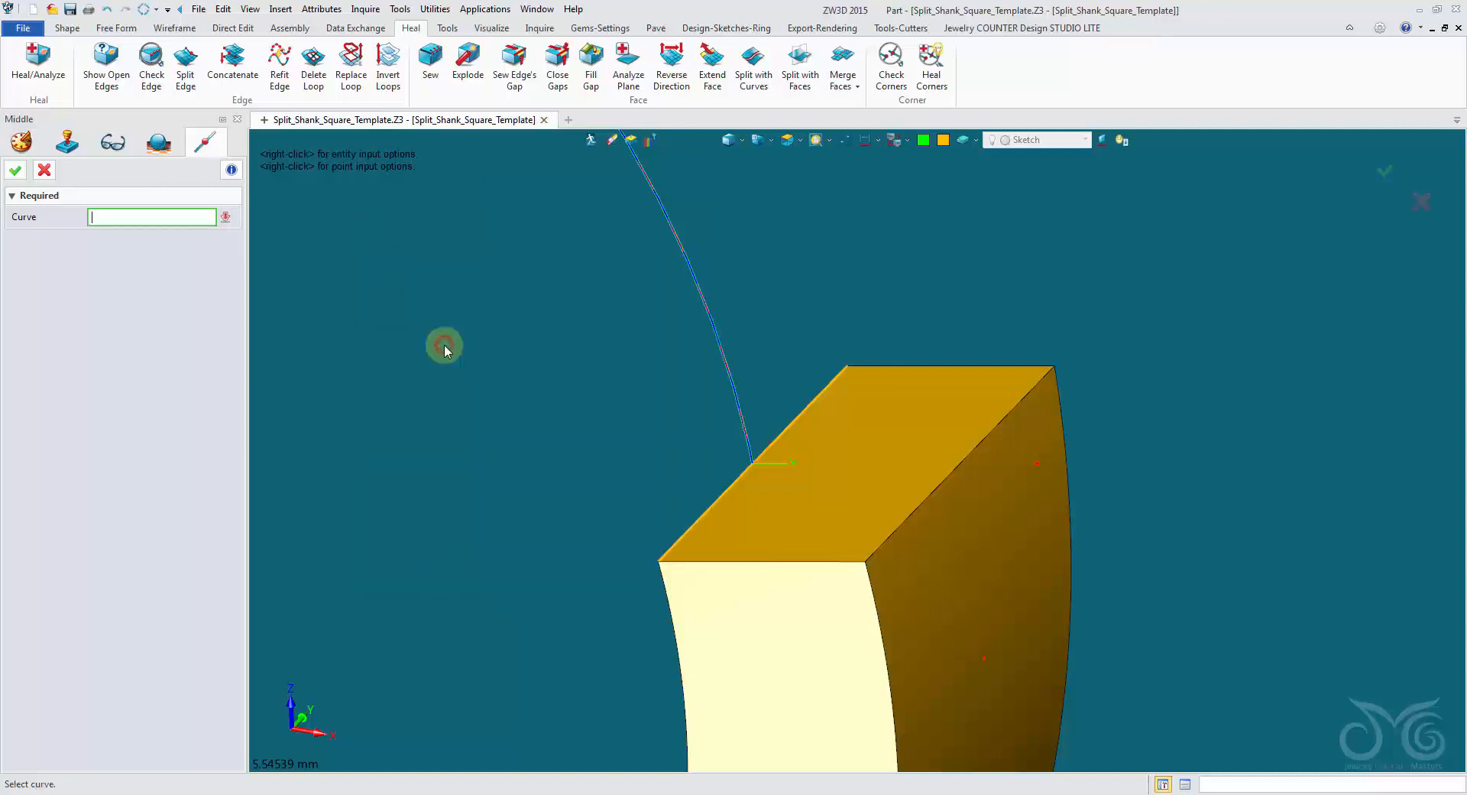
{"action": "left_click", "coordinate": [704, 515]}
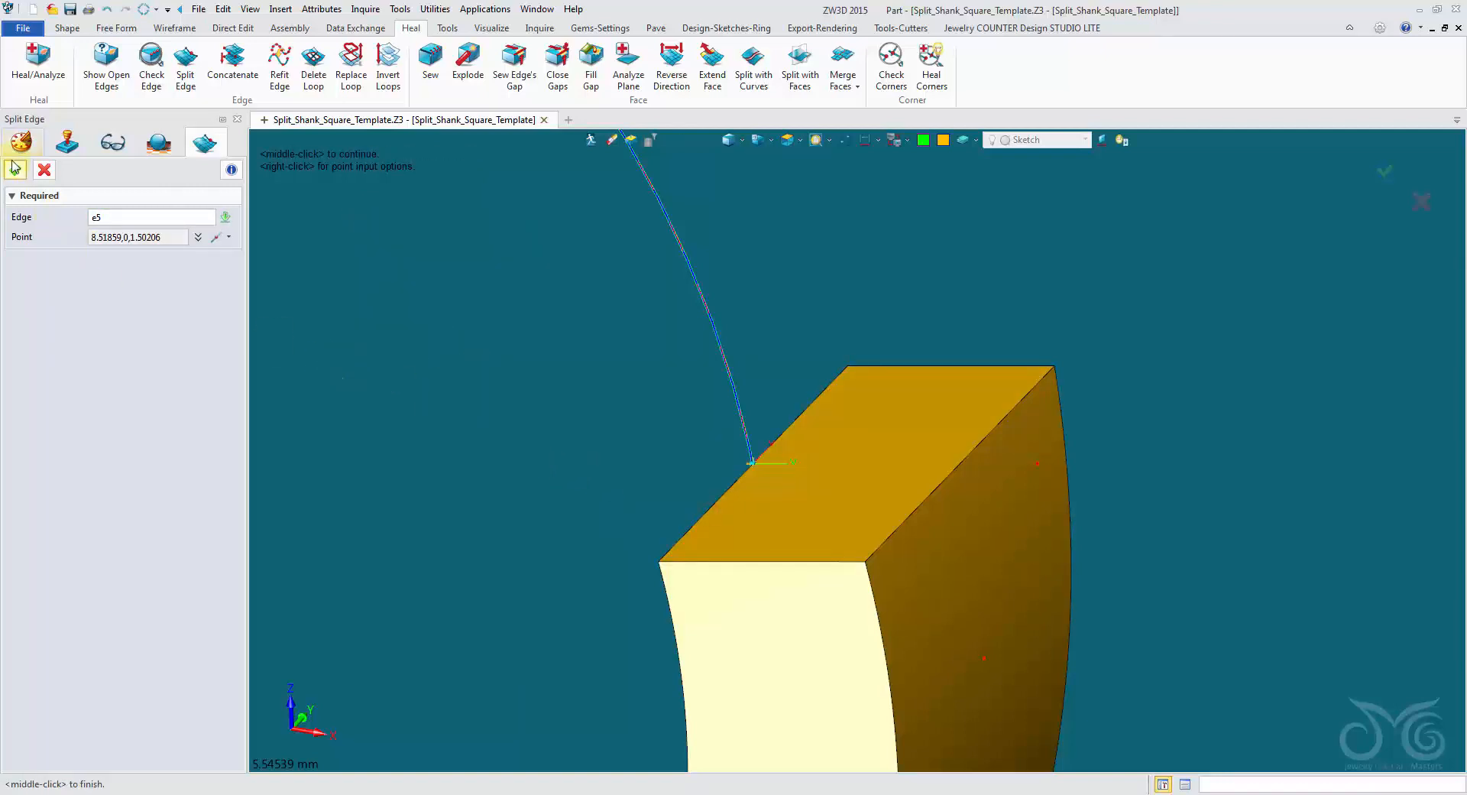
{"action": "left_click", "coordinate": [16, 169]}
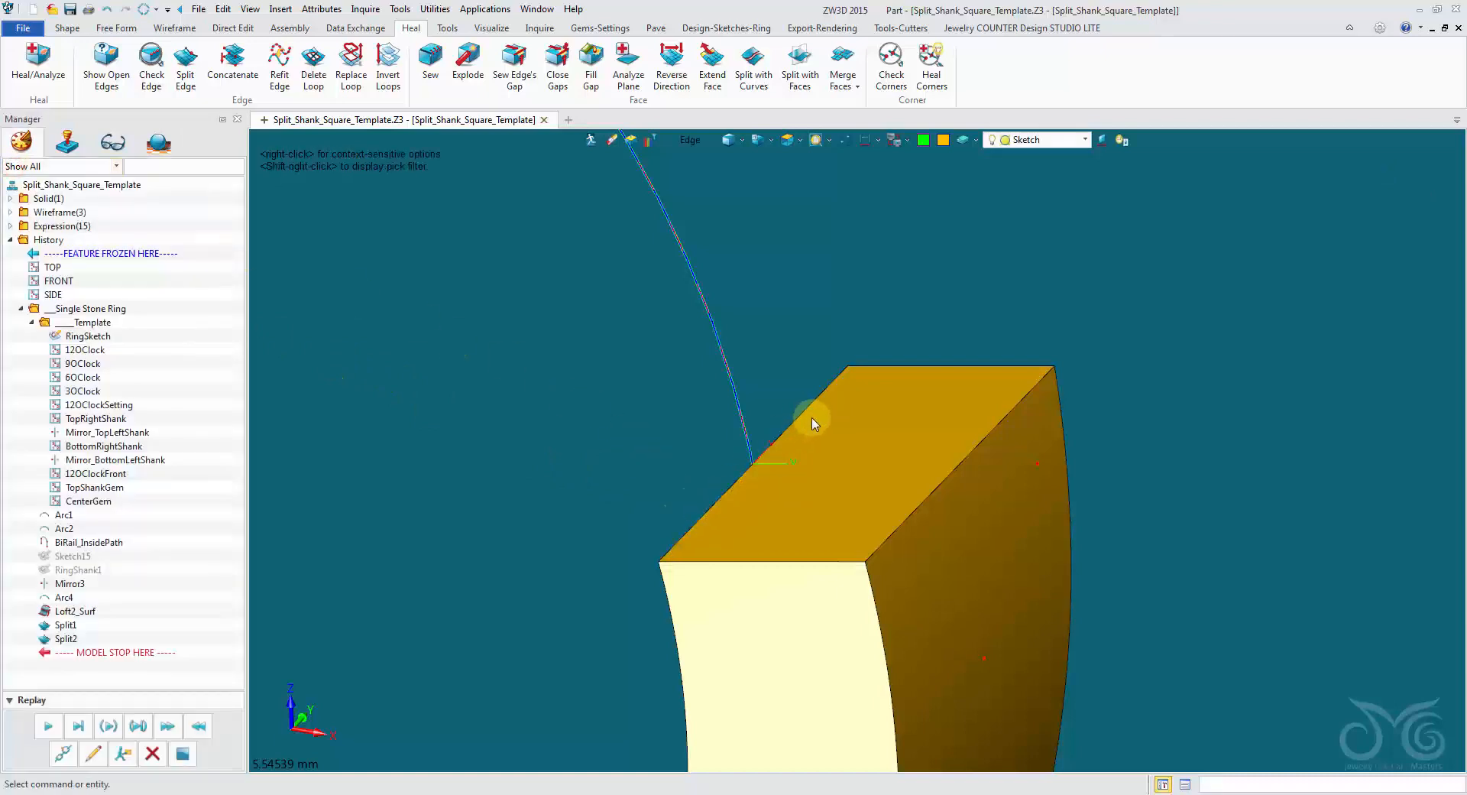
Draw a line across the right end face joining the midpoints of its outer and inner edges.
{"action": "scroll", "coordinate": [874, 432], "scroll_direction": "down", "scroll_amount": 5}
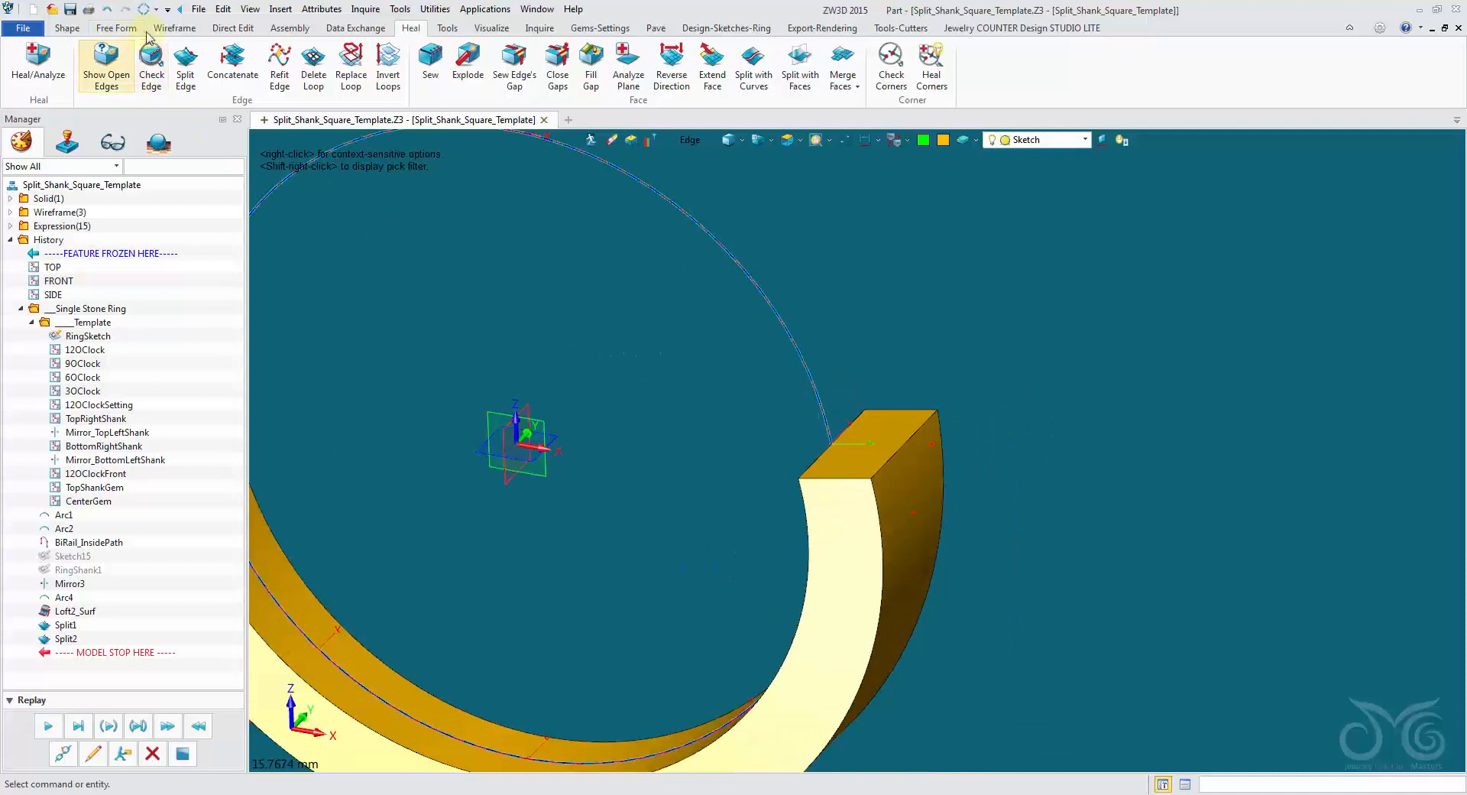
{"action": "left_click", "coordinate": [175, 28]}
{"action": "left_click", "coordinate": [48, 60]}
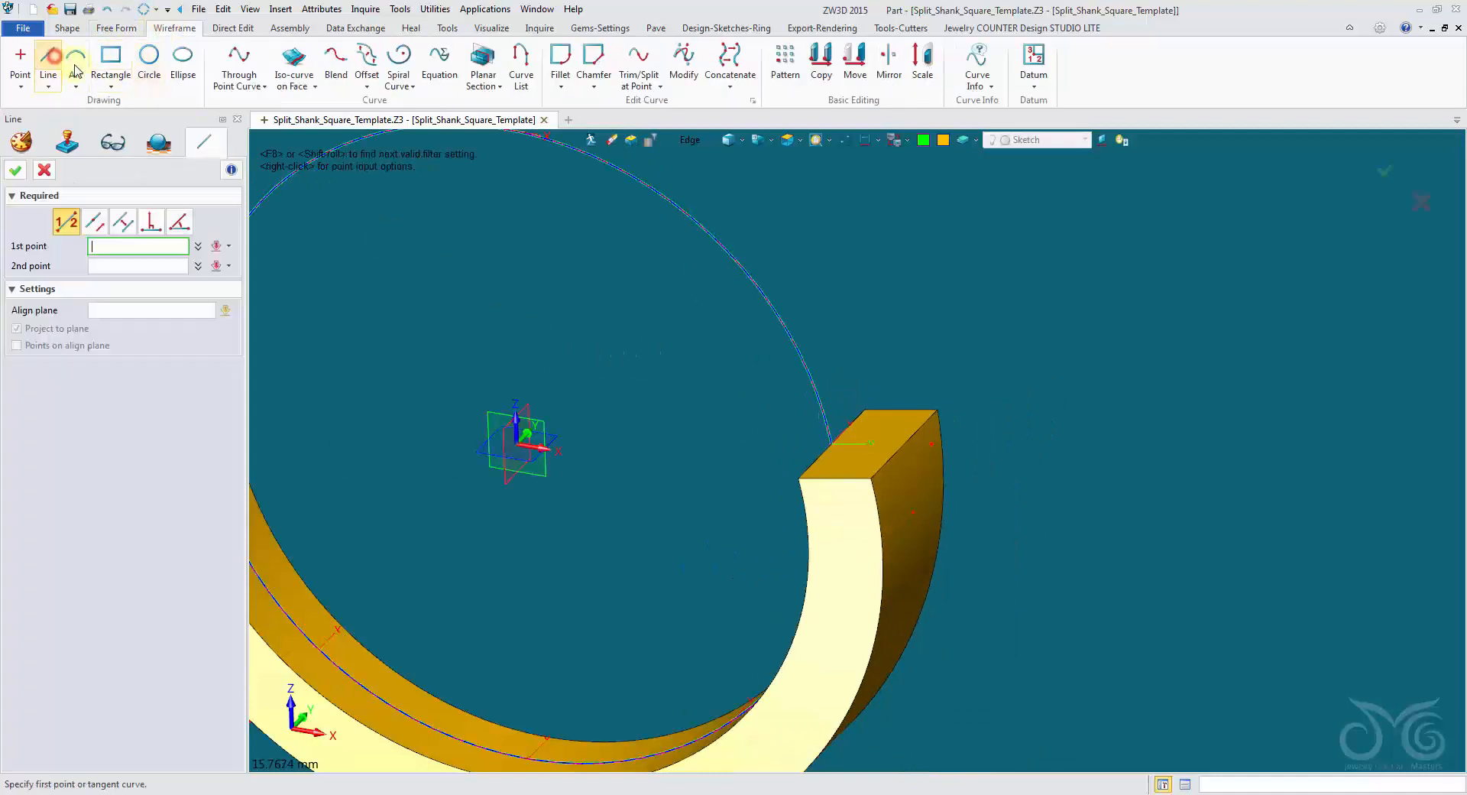
{"action": "scroll", "coordinate": [965, 350], "scroll_direction": "up", "scroll_amount": 3}
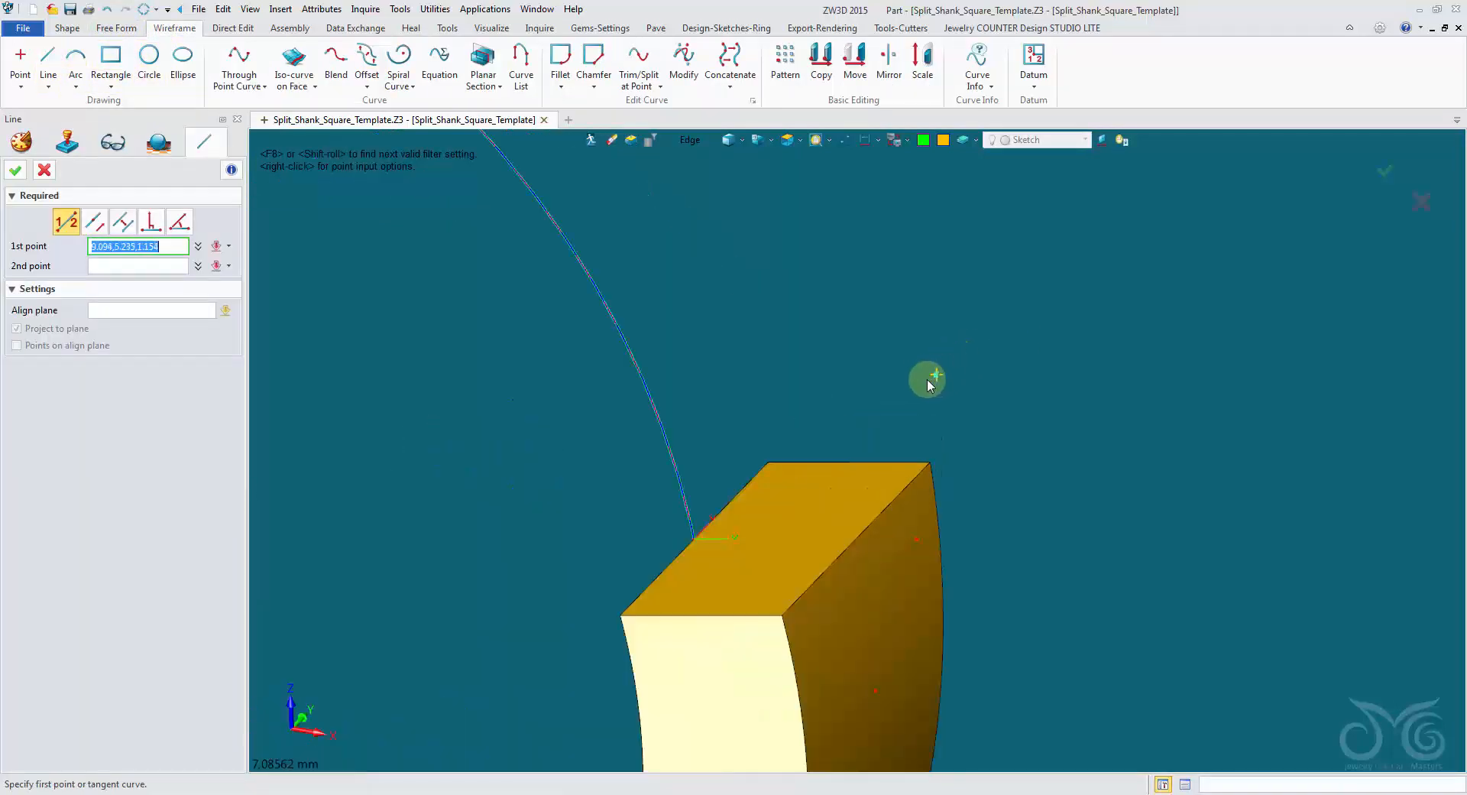
{"action": "left_click", "coordinate": [853, 542]}
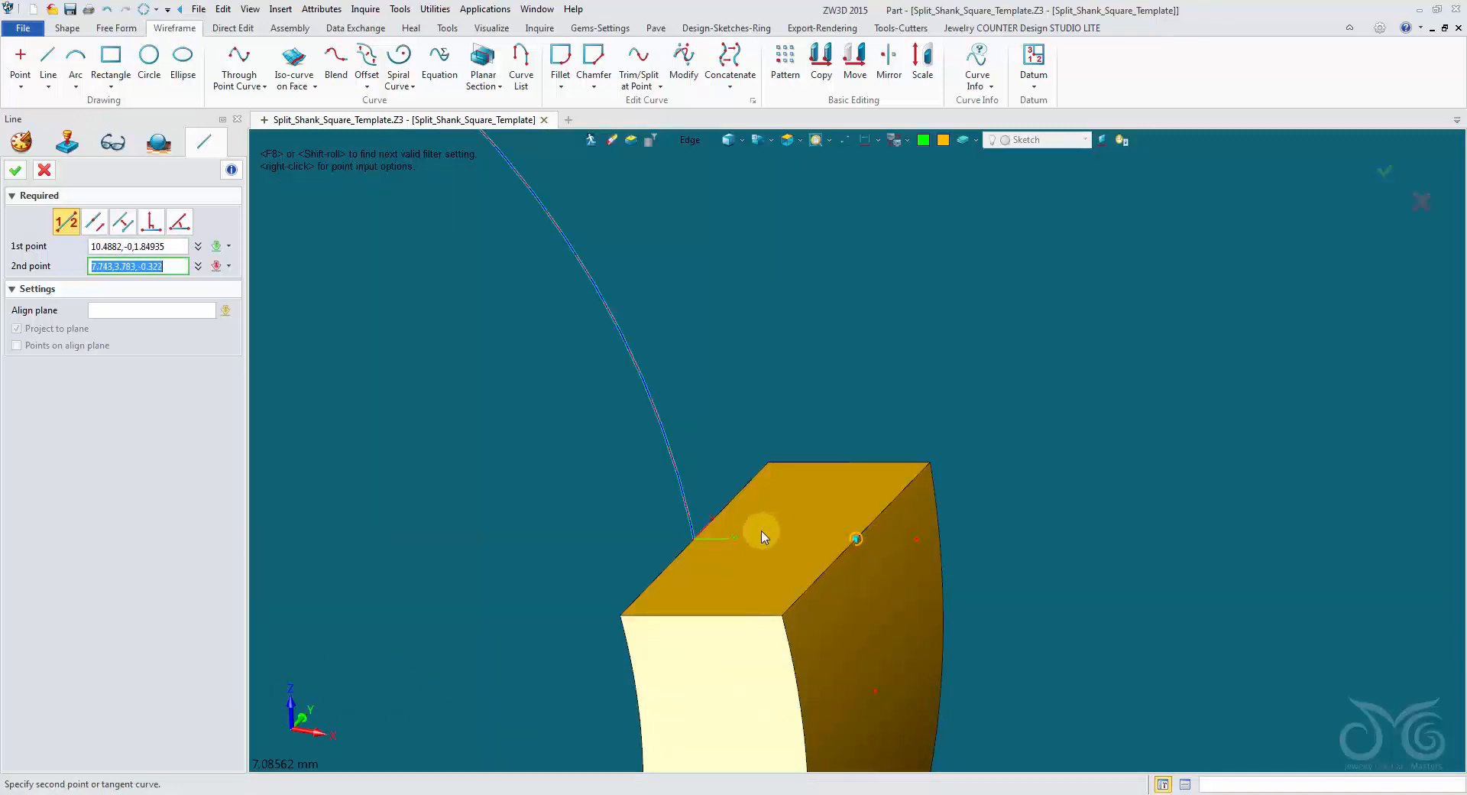
{"action": "left_click", "coordinate": [704, 535]}
{"action": "right_click_drag", "start_coordinate": [570, 456], "coordinate": [561, 457]}
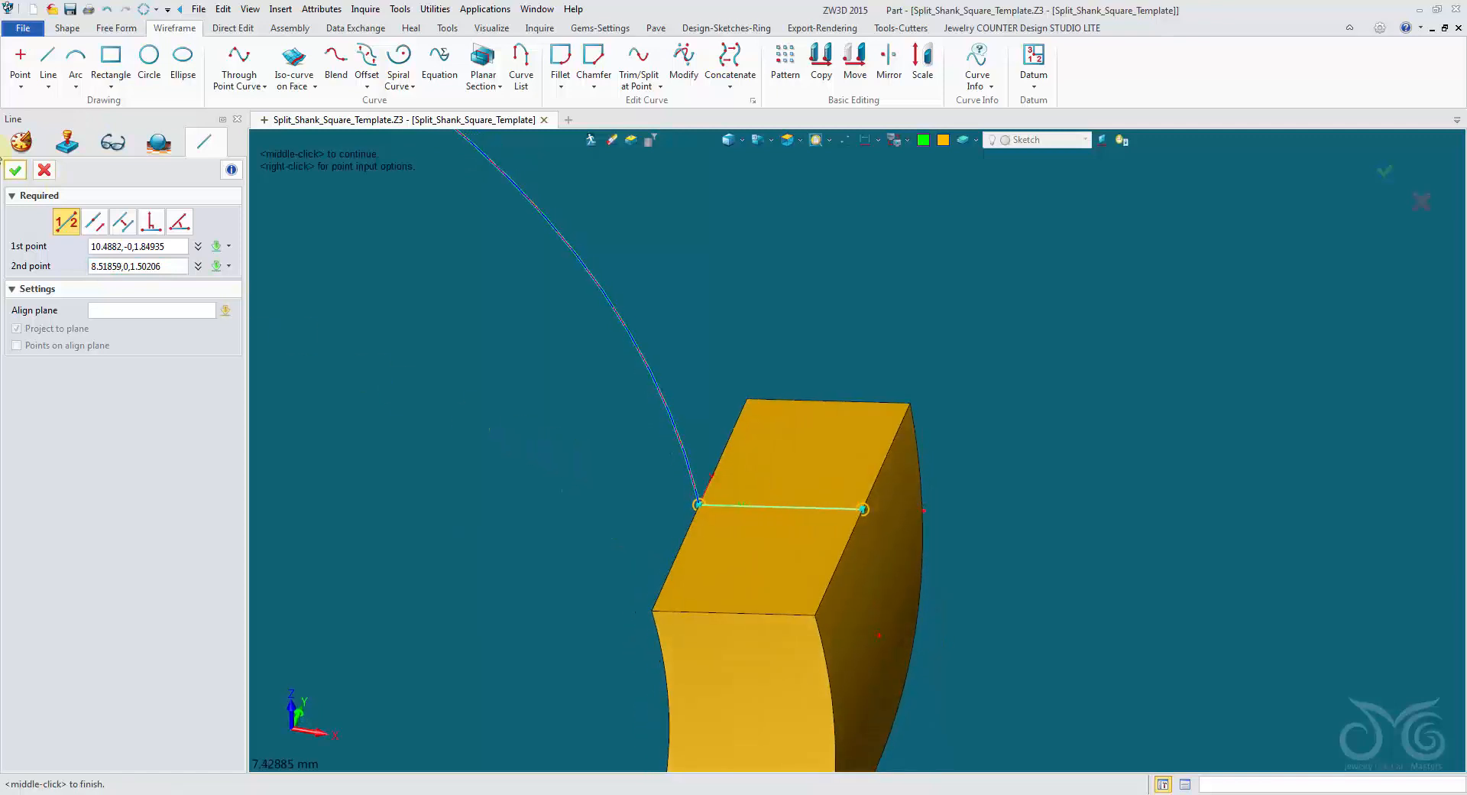
{"action": "left_click", "coordinate": [16, 171]}
{"action": "right_click_drag", "start_coordinate": [341, 388], "coordinate": [461, 402]}
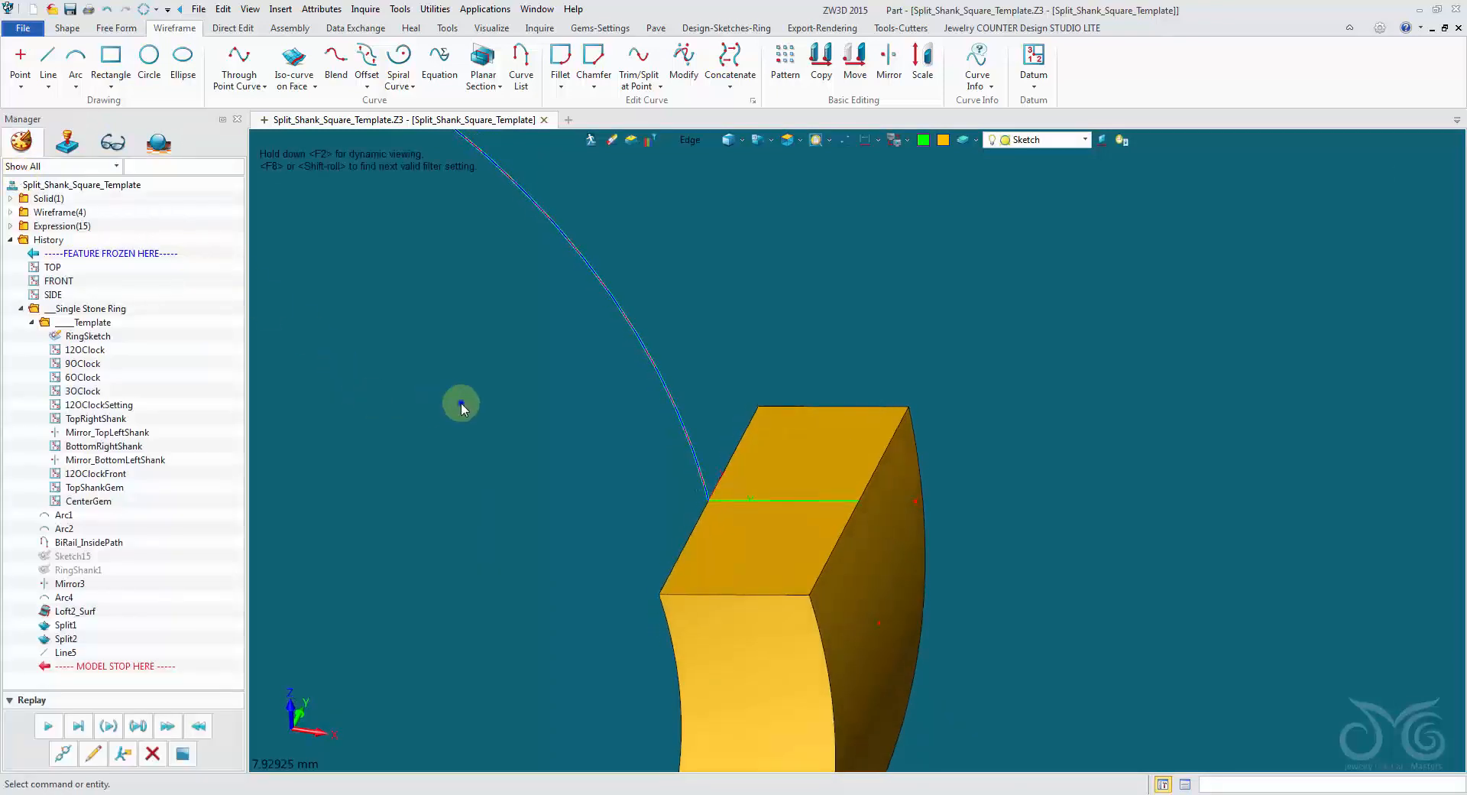
Create a curve list from the three edges of the front half of the right end face and the dividing line.
{"action": "right_click", "coordinate": [461, 402]}
{"action": "left_click", "coordinate": [541, 524]}
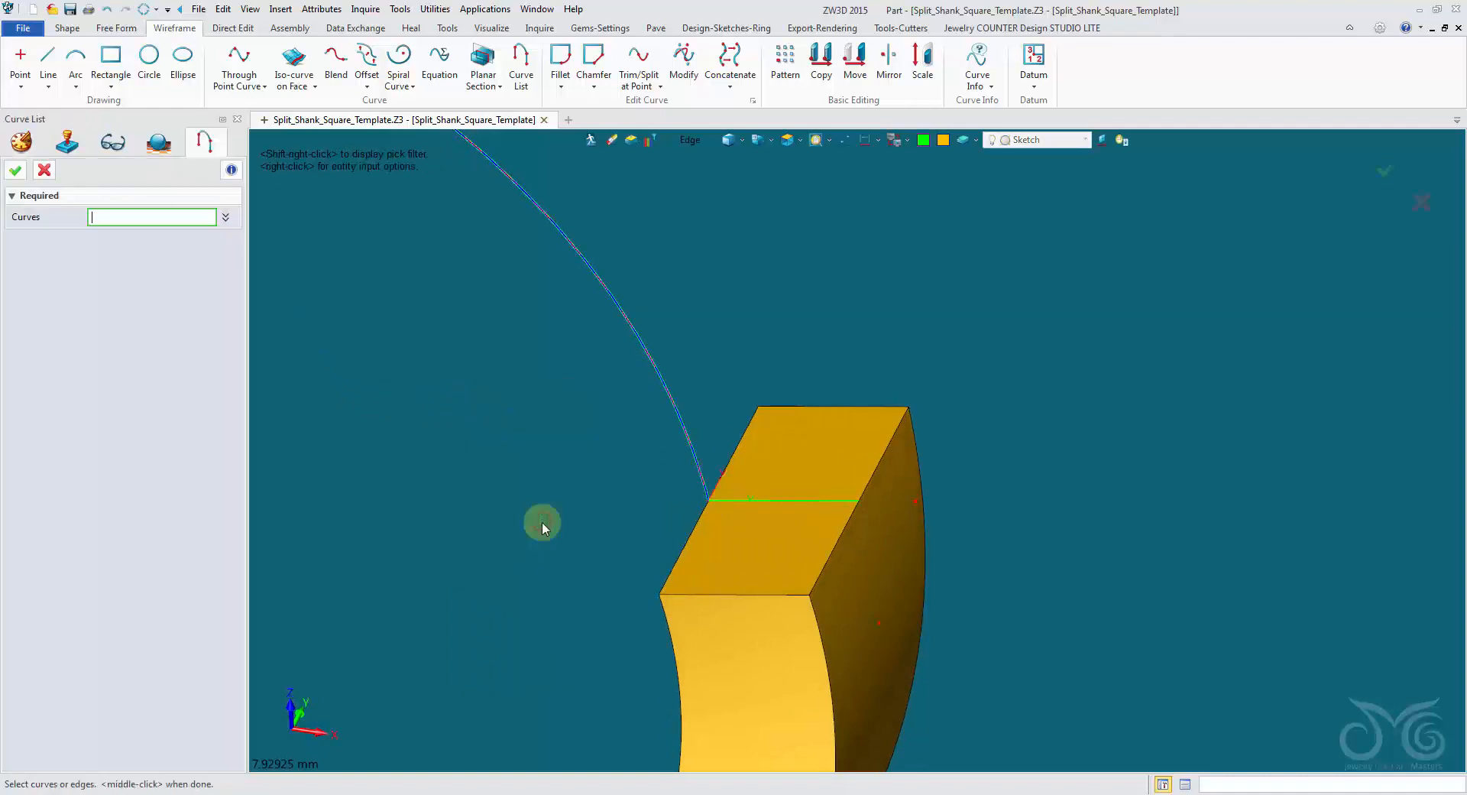
{"action": "left_click", "coordinate": [682, 537]}
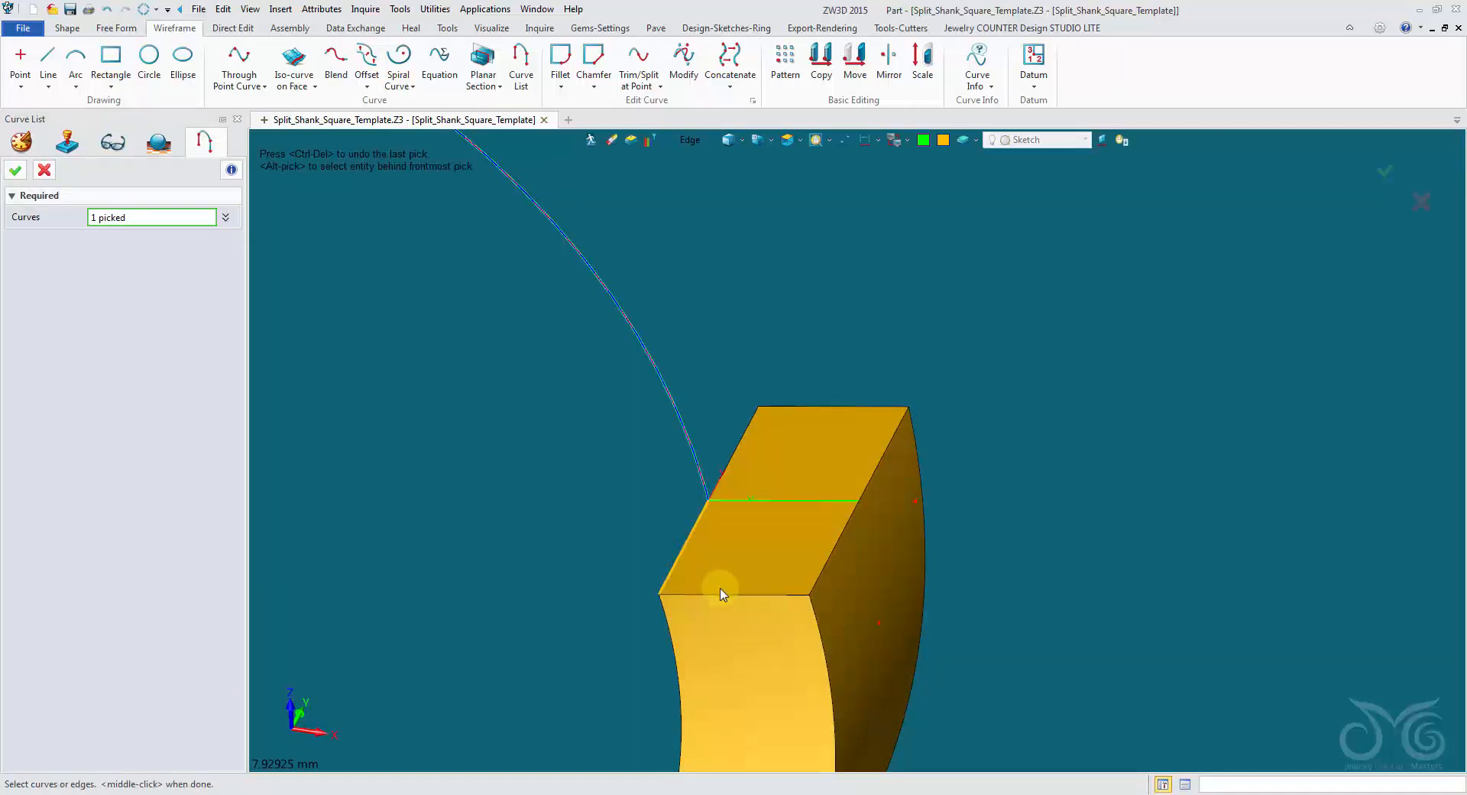
{"action": "left_click", "coordinate": [719, 594]}
{"action": "left_click", "coordinate": [827, 542]}
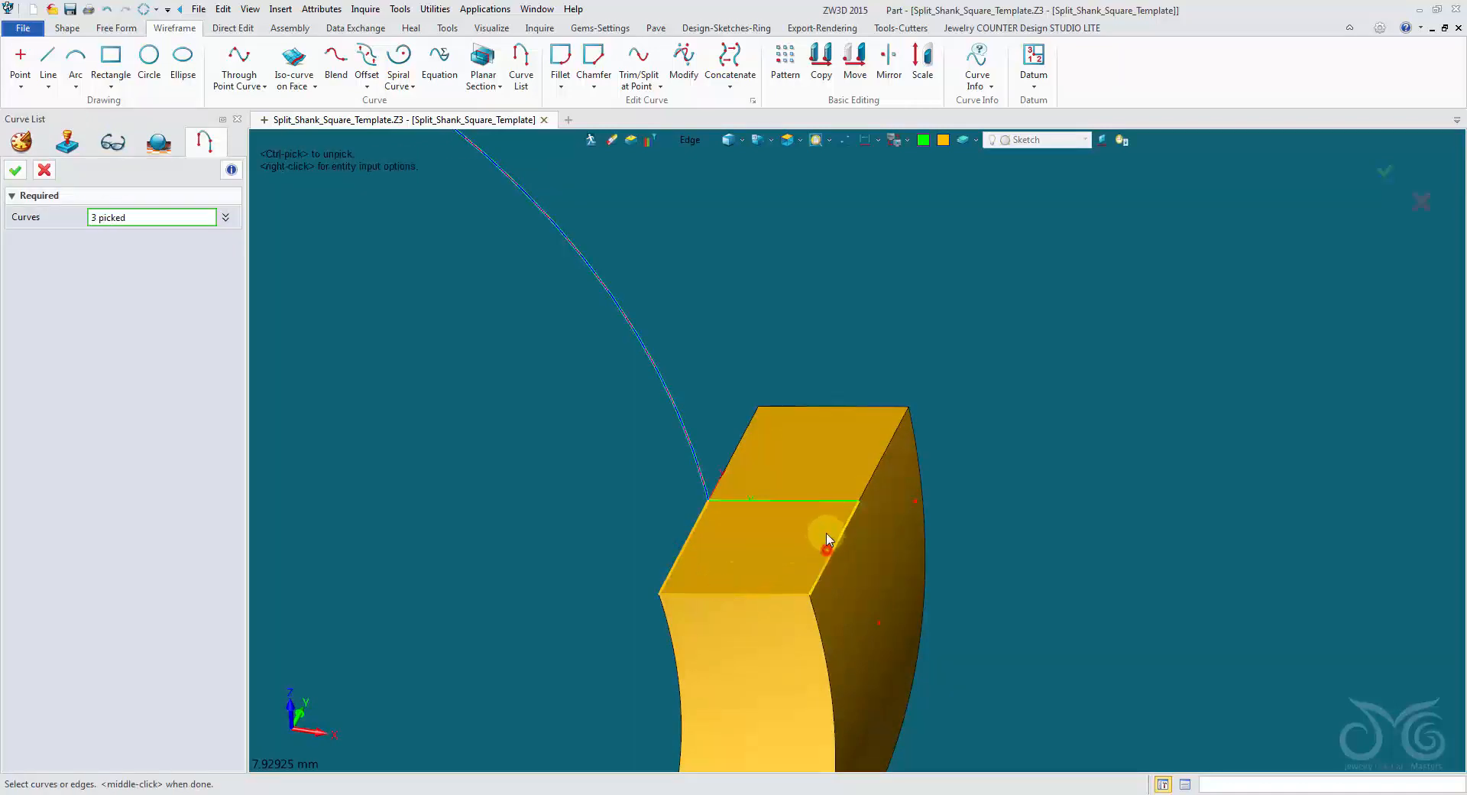
{"action": "left_click", "coordinate": [688, 141]}
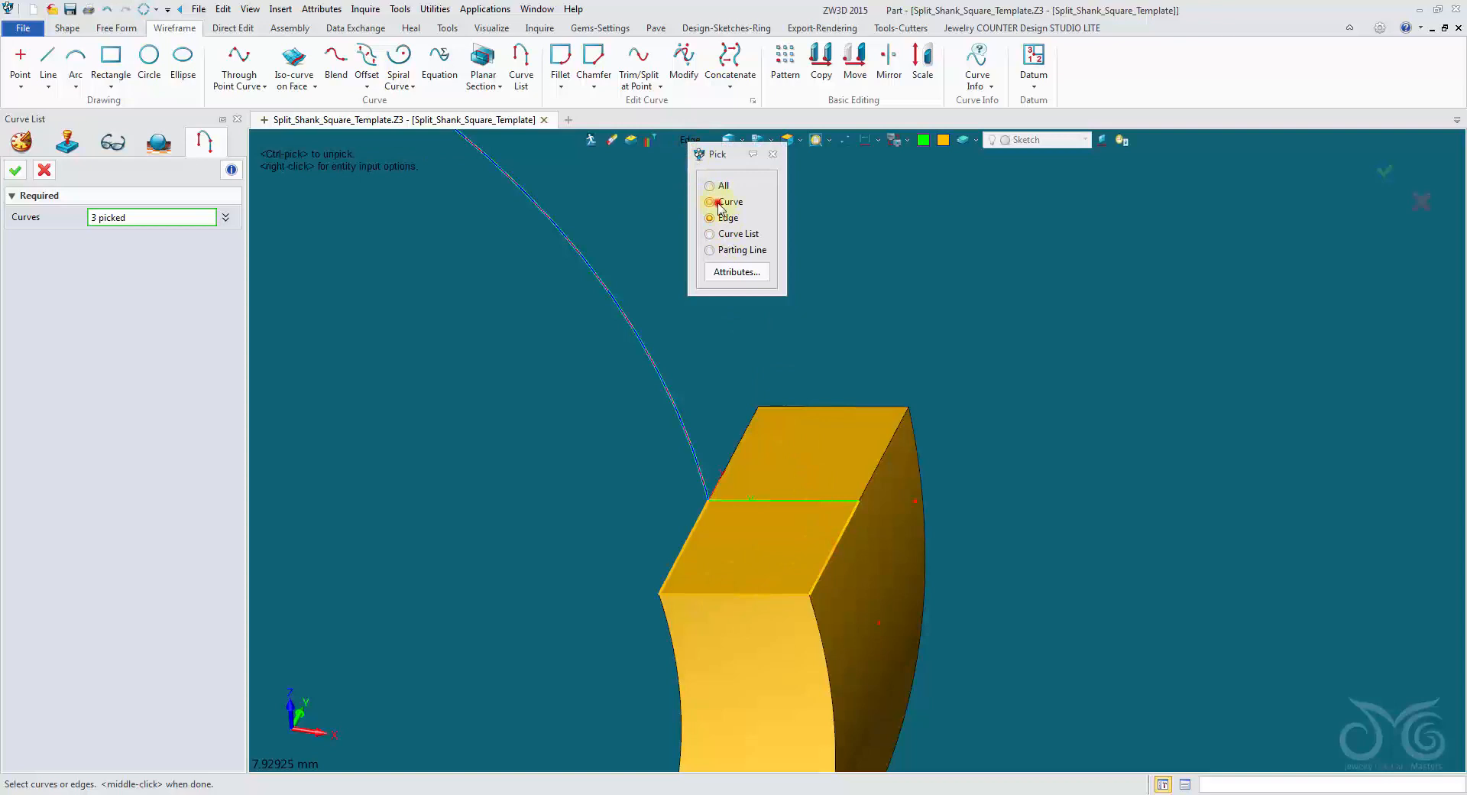
{"action": "left_click", "coordinate": [718, 203]}
{"action": "left_click", "coordinate": [776, 503]}
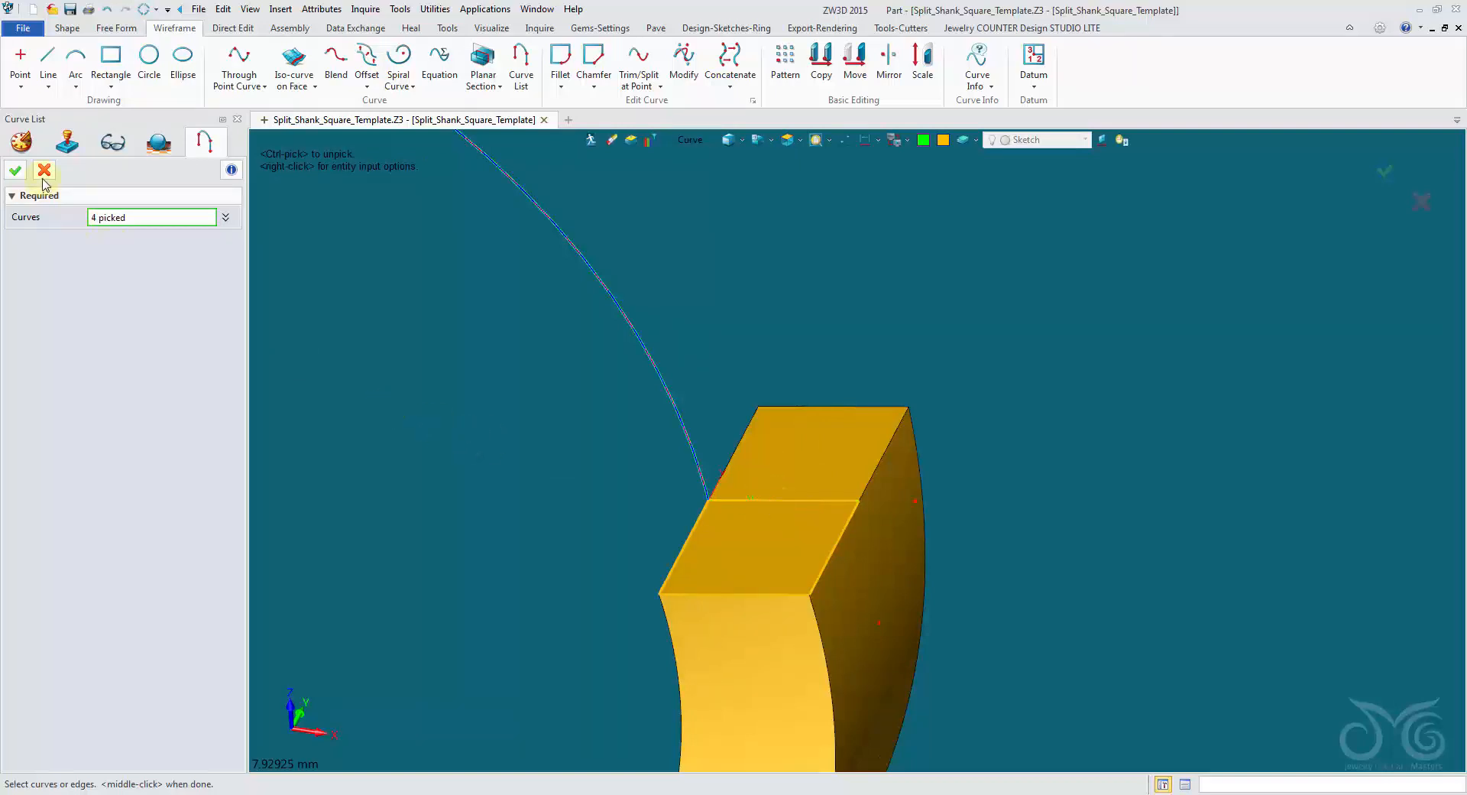
{"action": "left_click", "coordinate": [16, 172]}
Examine the half-face profile and the open upper part of the ring from the front, side and an oblique angle.
{"action": "right_click_drag", "start_coordinate": [443, 362], "coordinate": [551, 398]}
{"action": "scroll", "coordinate": [672, 447], "scroll_direction": "down", "scroll_amount": 1}
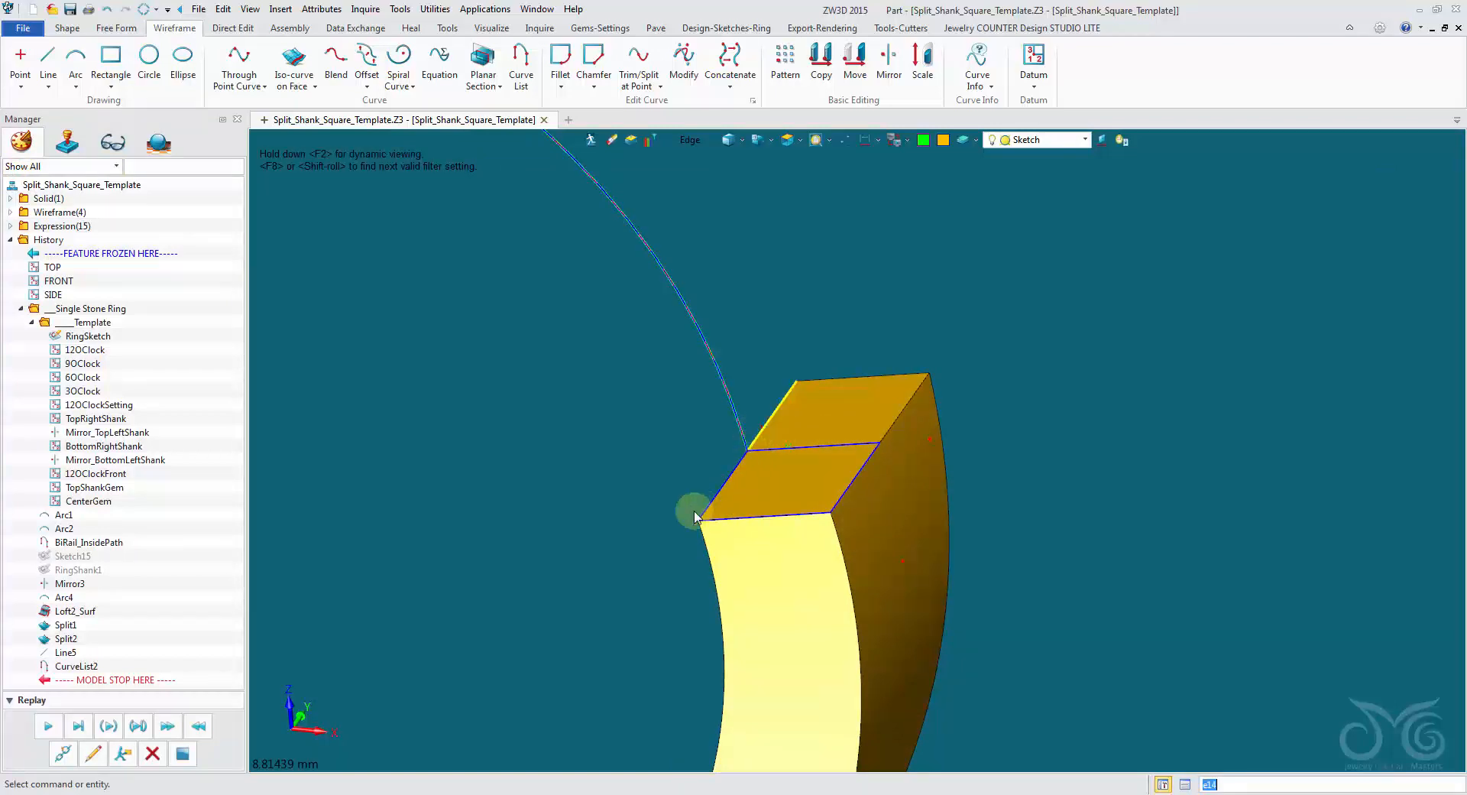
{"action": "mouse_move", "coordinate": [724, 499]}
{"action": "right_mouse_down"}
{"action": "mouse_move", "coordinate": [740, 524]}
{"action": "mouse_move", "coordinate": [812, 464]}
{"action": "mouse_move", "coordinate": [873, 472]}
{"action": "mouse_move", "coordinate": [857, 463]}
{"action": "right_mouse_up"}
{"action": "scroll", "coordinate": [740, 523], "scroll_direction": "down", "scroll_amount": 1}
{"action": "scroll", "coordinate": [812, 463], "scroll_direction": "down", "scroll_amount": 1}
{"action": "scroll", "coordinate": [864, 465], "scroll_direction": "down", "scroll_amount": 2}
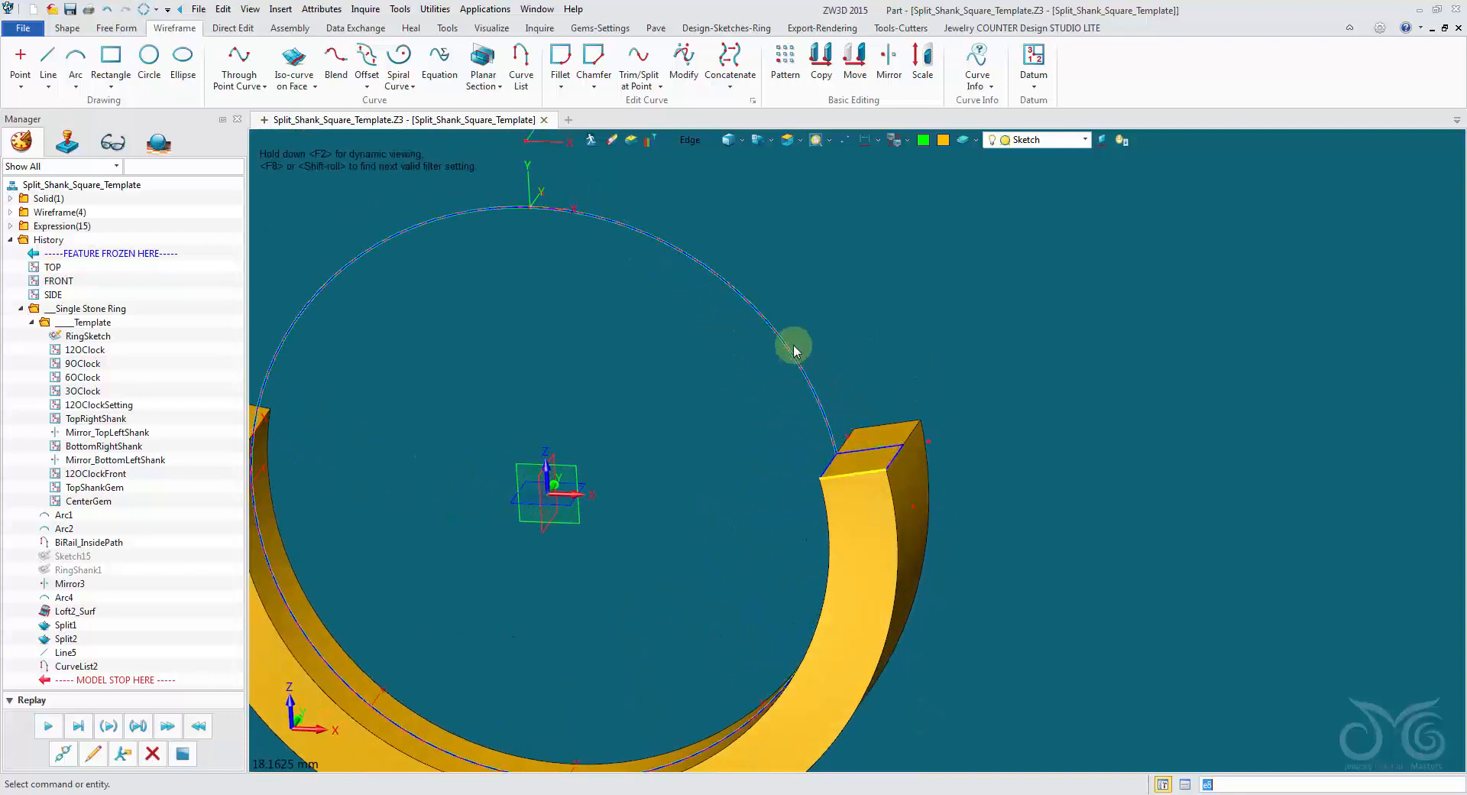
{"action": "right_click_drag", "start_coordinate": [495, 191], "coordinate": [767, 366]}
{"action": "scroll", "coordinate": [842, 457], "scroll_direction": "down", "scroll_amount": 1}
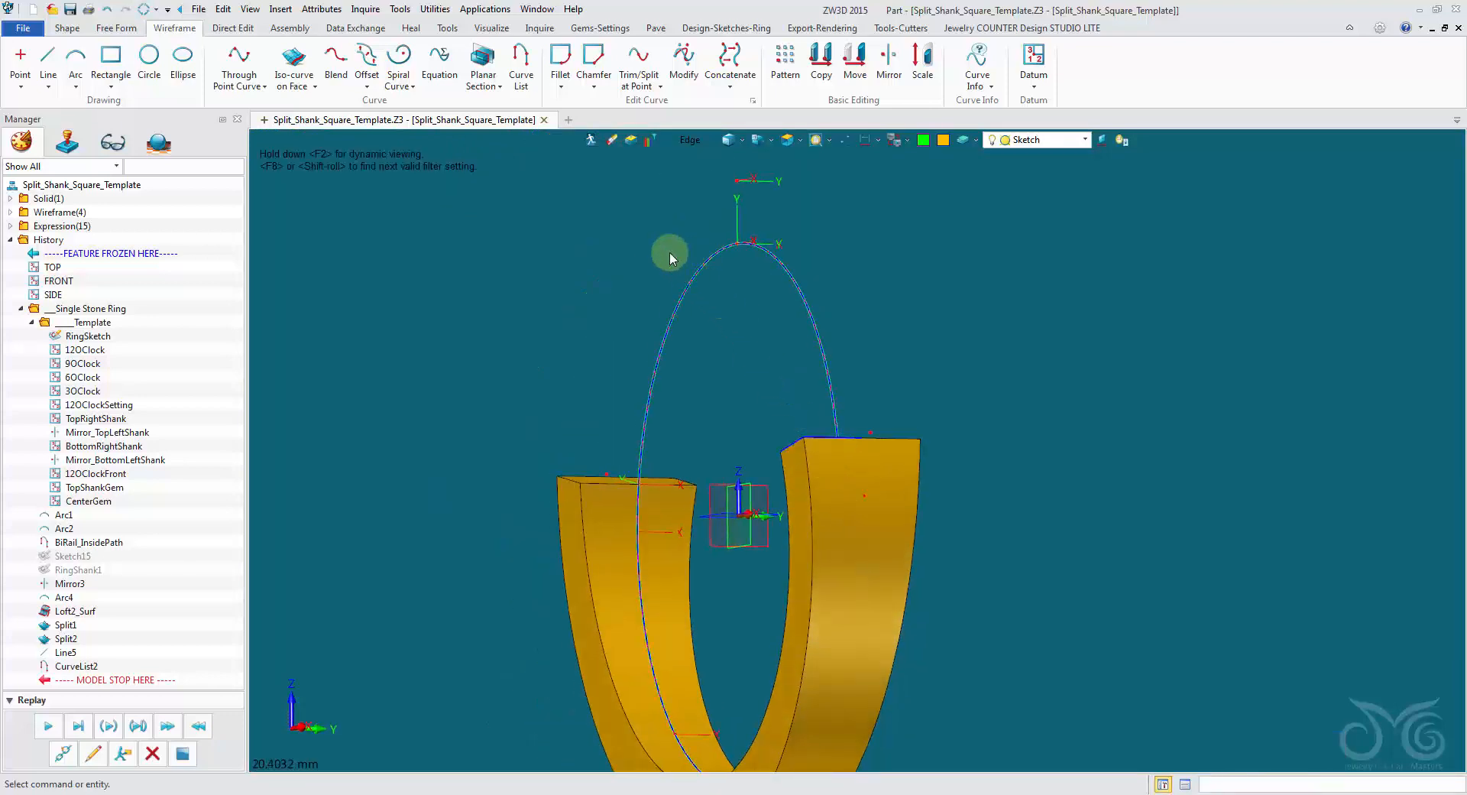
{"action": "scroll", "coordinate": [668, 254], "scroll_direction": "down", "scroll_amount": 1}
{"action": "right_click_drag", "start_coordinate": [871, 451], "coordinate": [903, 529]}
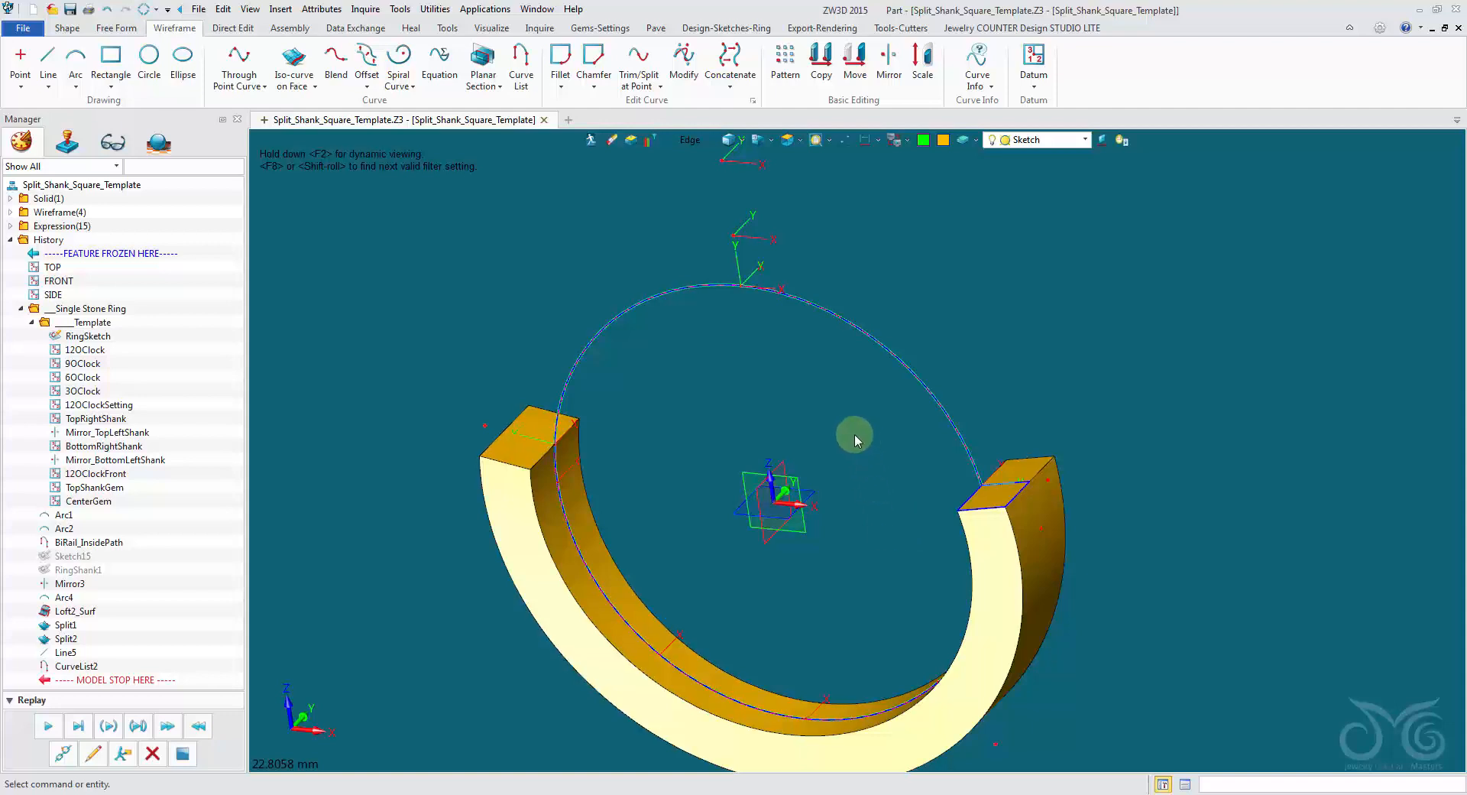
Insert a new sketch on the FRONT datum plane with the default orientation.
{"action": "right_click", "coordinate": [853, 427]}
{"action": "left_click", "coordinate": [900, 518]}
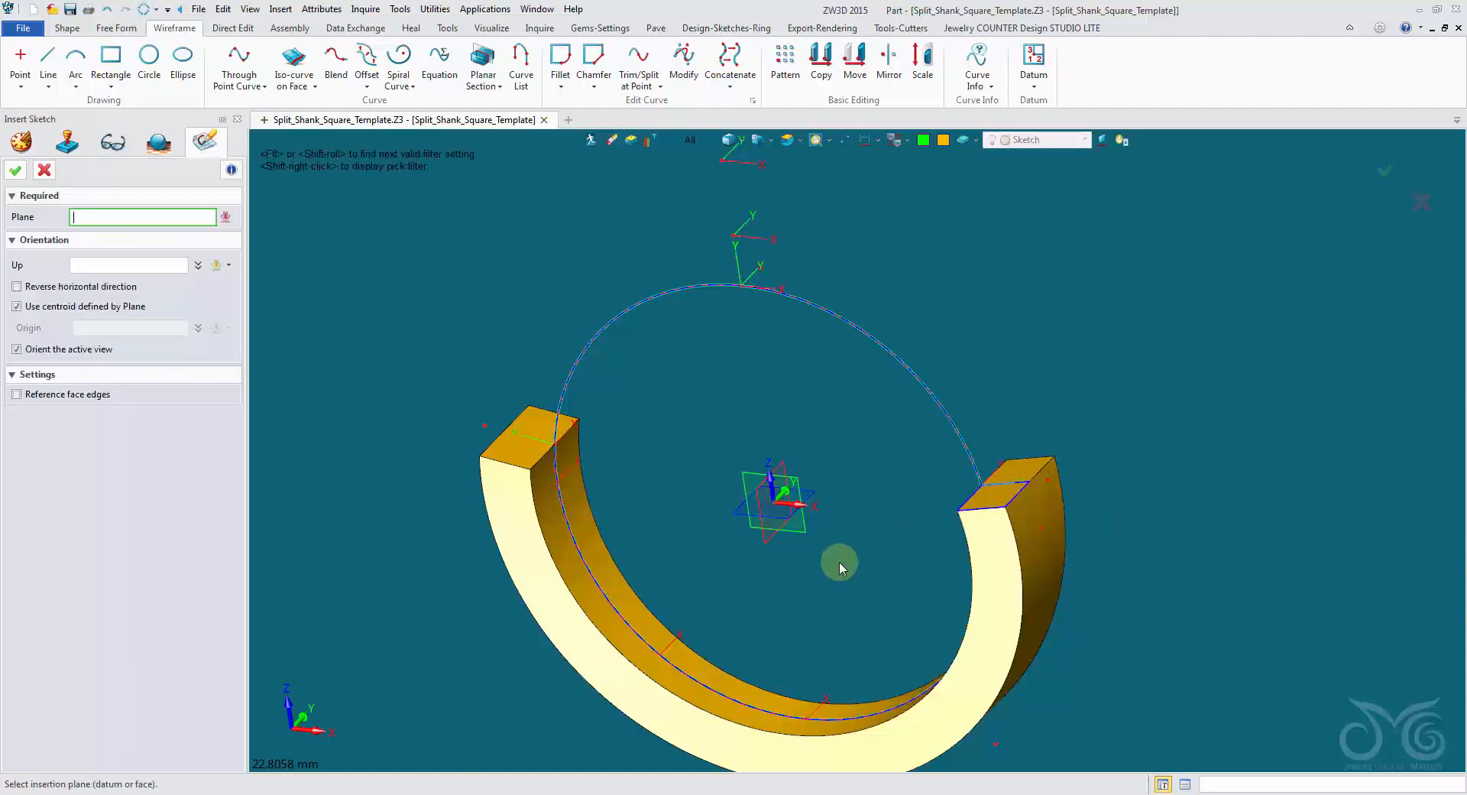
{"action": "left_click", "coordinate": [797, 524]}
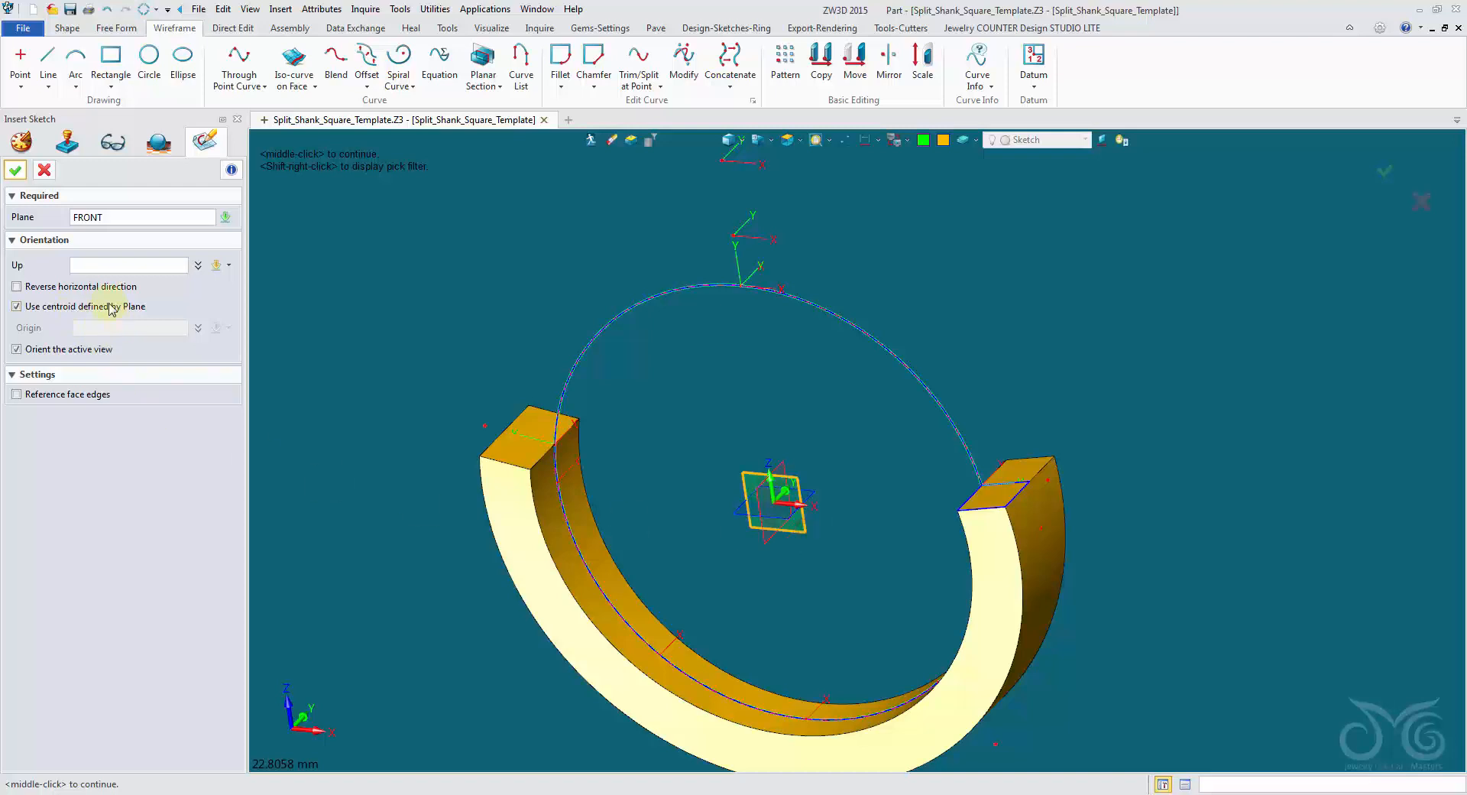
{"action": "left_click", "coordinate": [16, 170]}
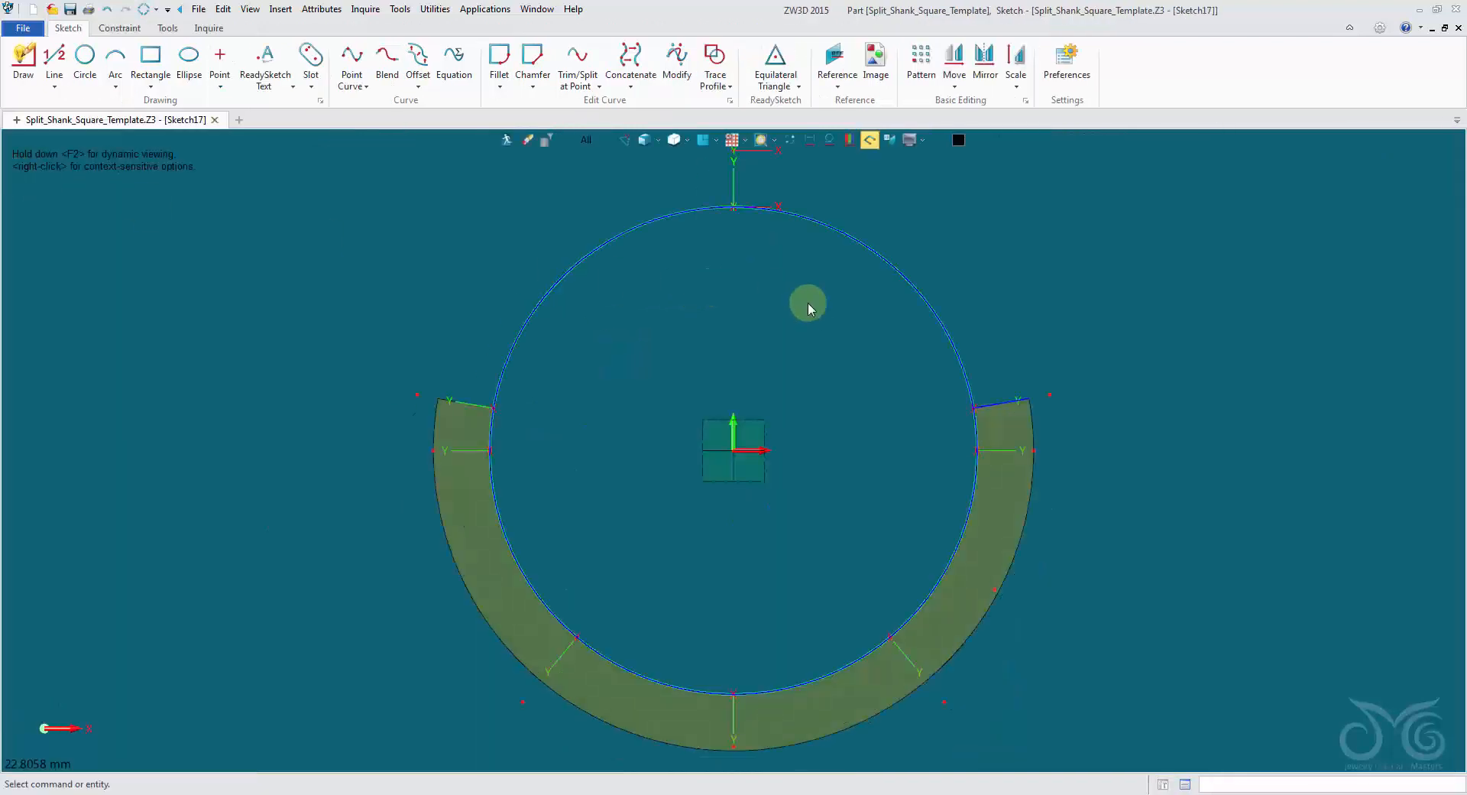
Reference the inner arc of the lower shank into the sketch as construction geometry.
{"action": "right_click", "coordinate": [846, 250]}
{"action": "left_click", "coordinate": [915, 220]}
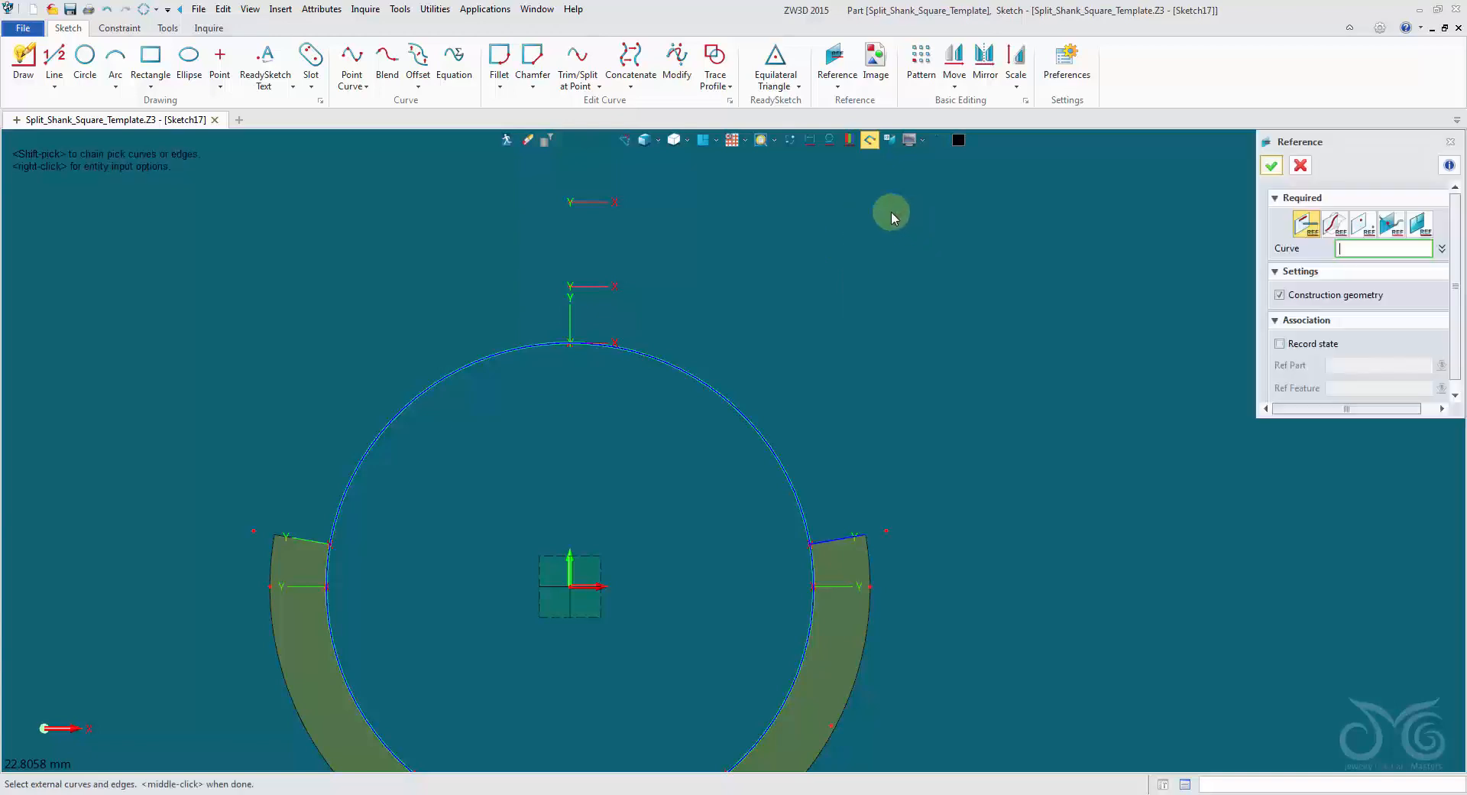
{"action": "mouse_move", "coordinate": [874, 396]}
{"action": "right_mouse_down"}
{"action": "mouse_move", "coordinate": [860, 447]}
{"action": "mouse_move", "coordinate": [1048, 447]}
{"action": "right_mouse_up"}
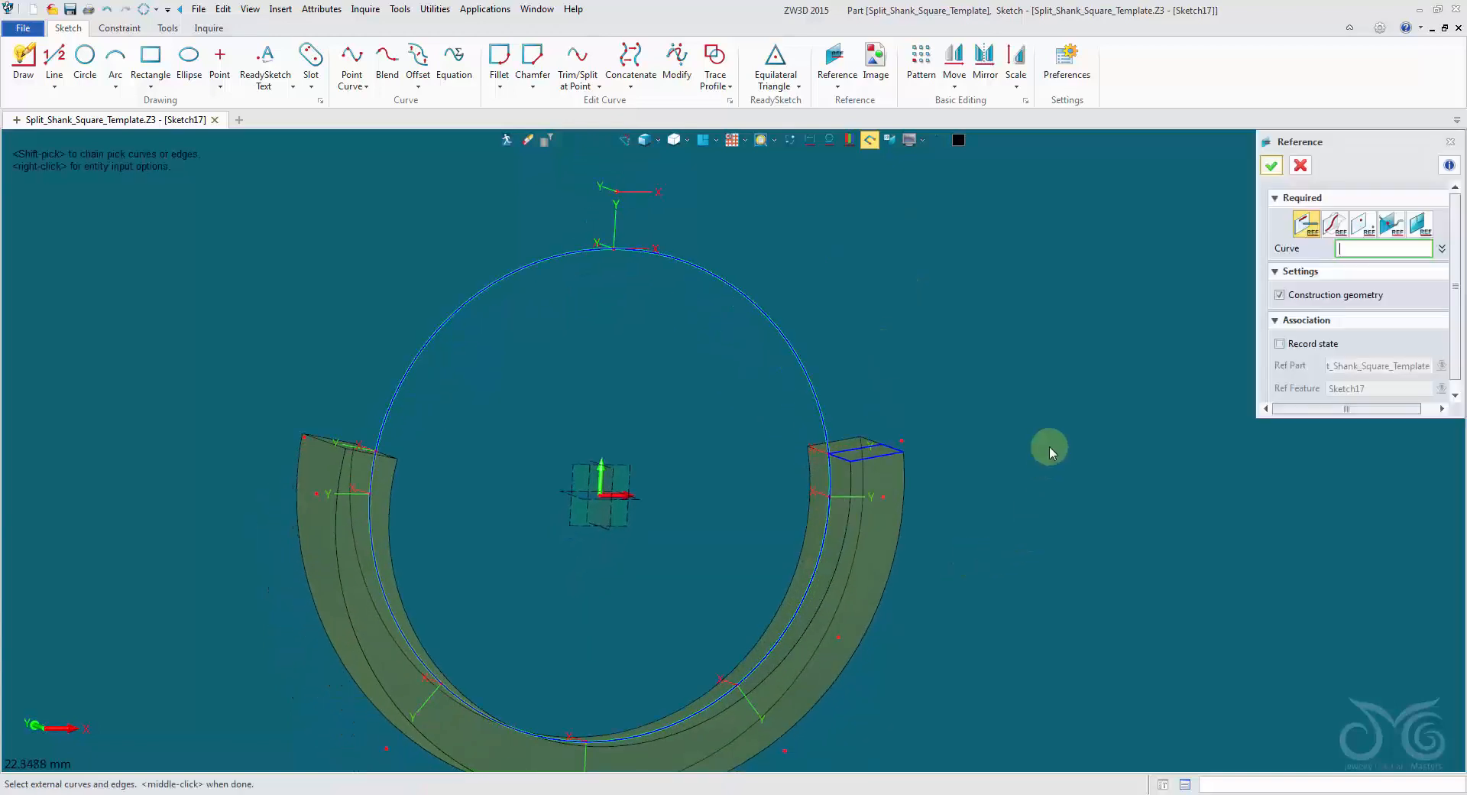
{"action": "left_click", "coordinate": [847, 558]}
{"action": "middle_click", "coordinate": [847, 558]}
{"action": "right_click_drag", "start_coordinate": [992, 428], "coordinate": [1061, 399]}
{"action": "left_click", "coordinate": [1300, 166]}
Display only the sketch geometry square to its plane and convert the referenced arc from construction to regular geometry.
{"action": "right_click_drag", "start_coordinate": [1146, 197], "coordinate": [933, 164]}
{"action": "left_click", "coordinate": [788, 141]}
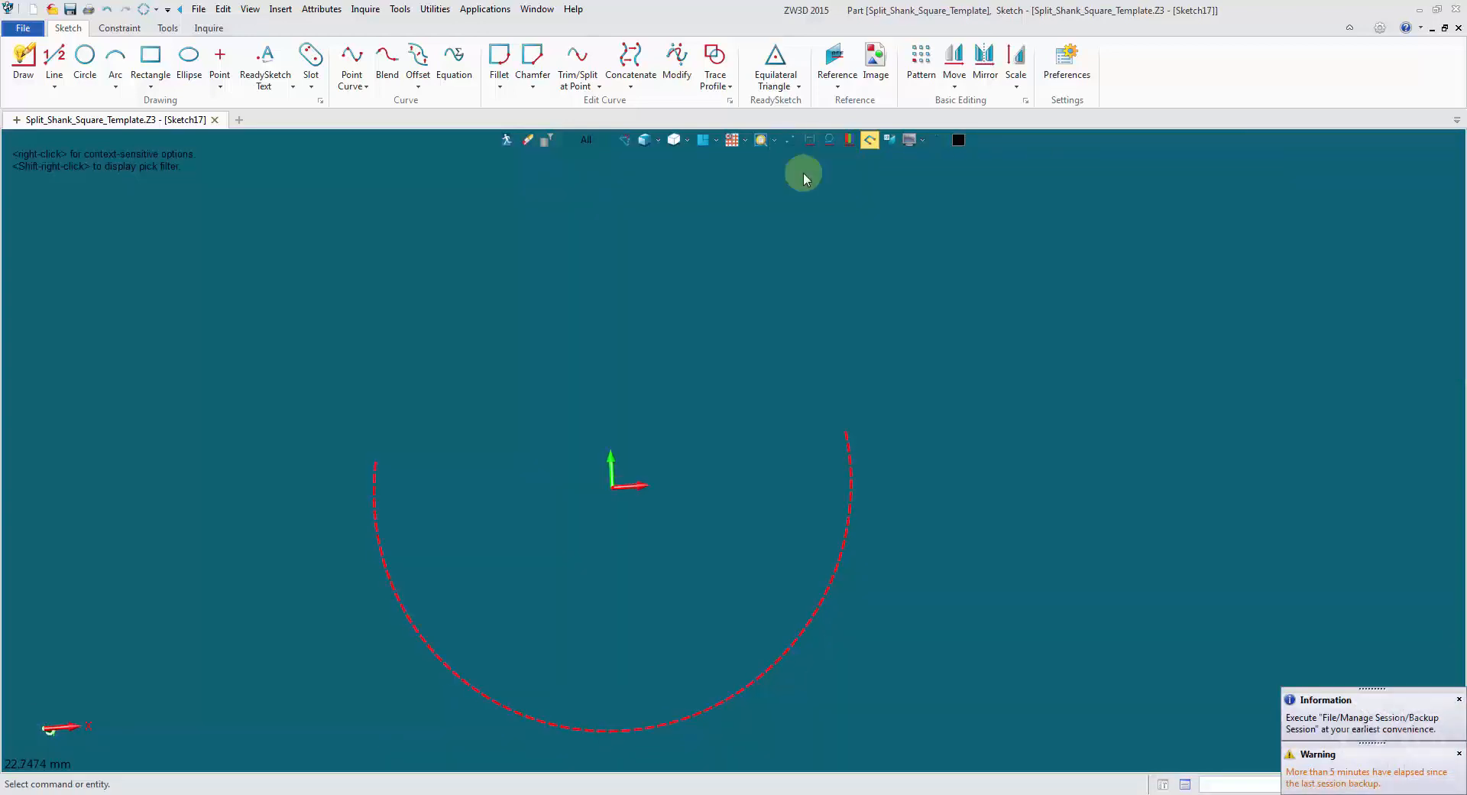
{"action": "left_click", "coordinate": [703, 143]}
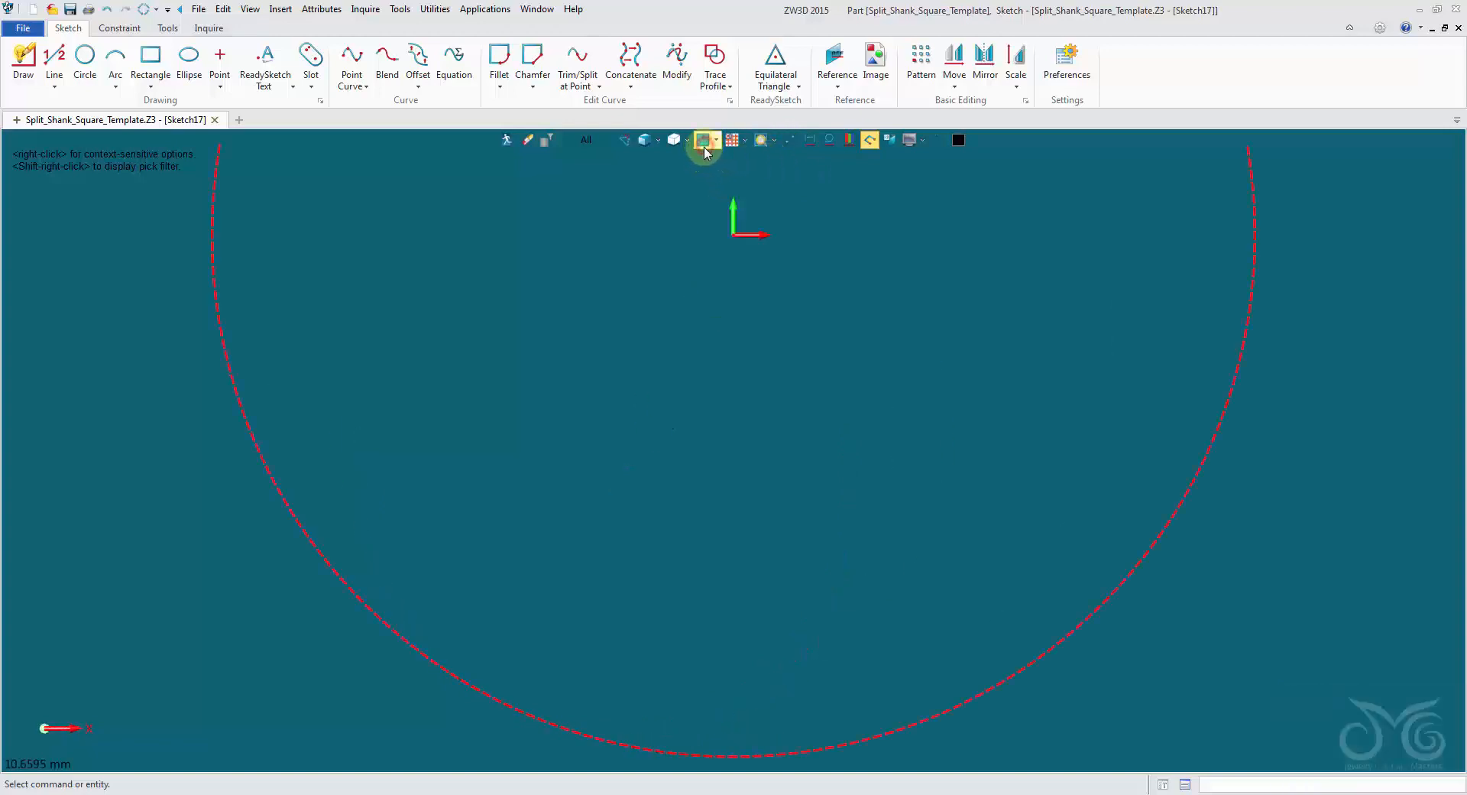
{"action": "scroll", "coordinate": [833, 302], "scroll_direction": "down", "scroll_amount": 3}
{"action": "right_click_drag", "start_coordinate": [841, 294], "coordinate": [754, 489]}
{"action": "right_click", "coordinate": [922, 462]}
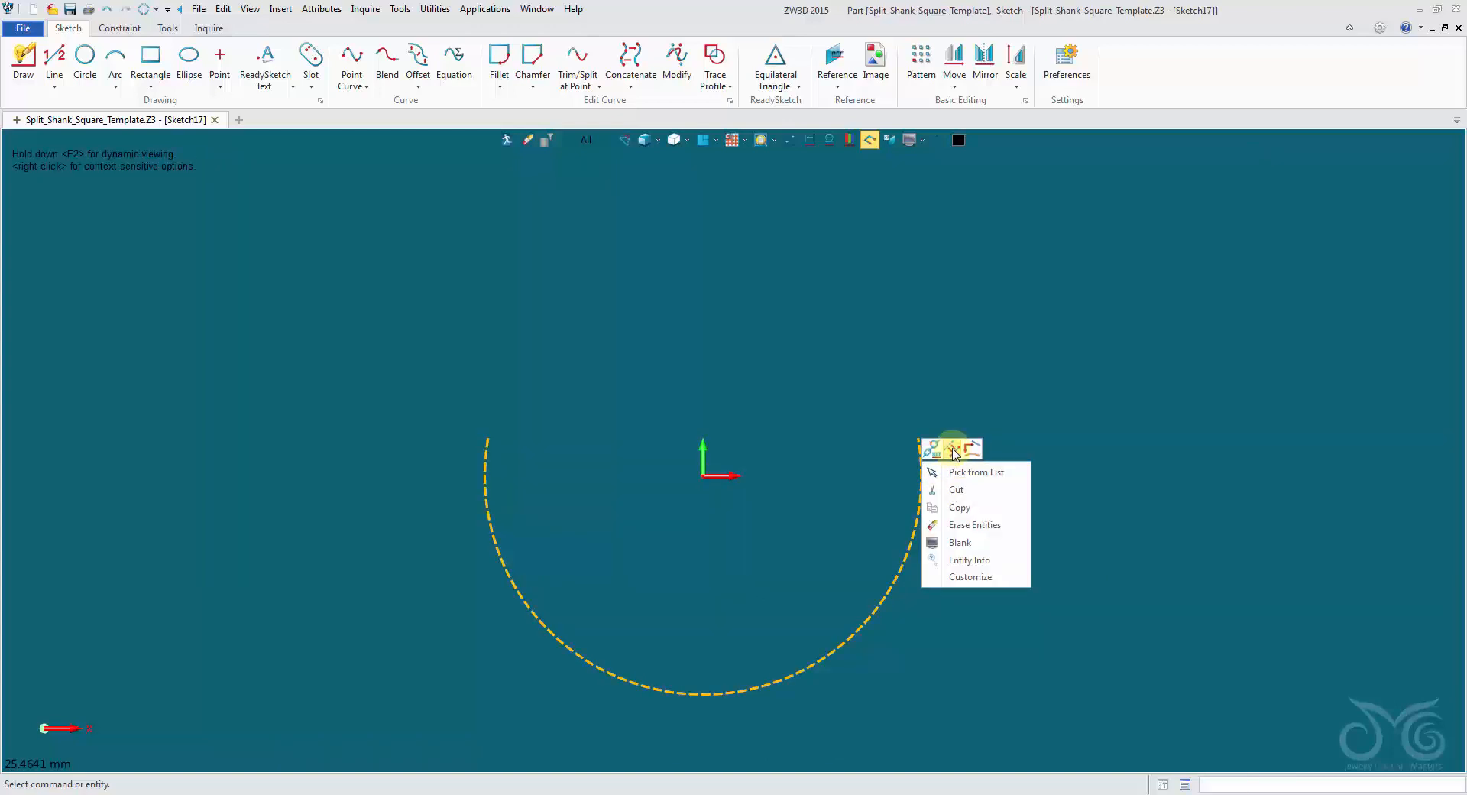
{"action": "left_click", "coordinate": [953, 450]}
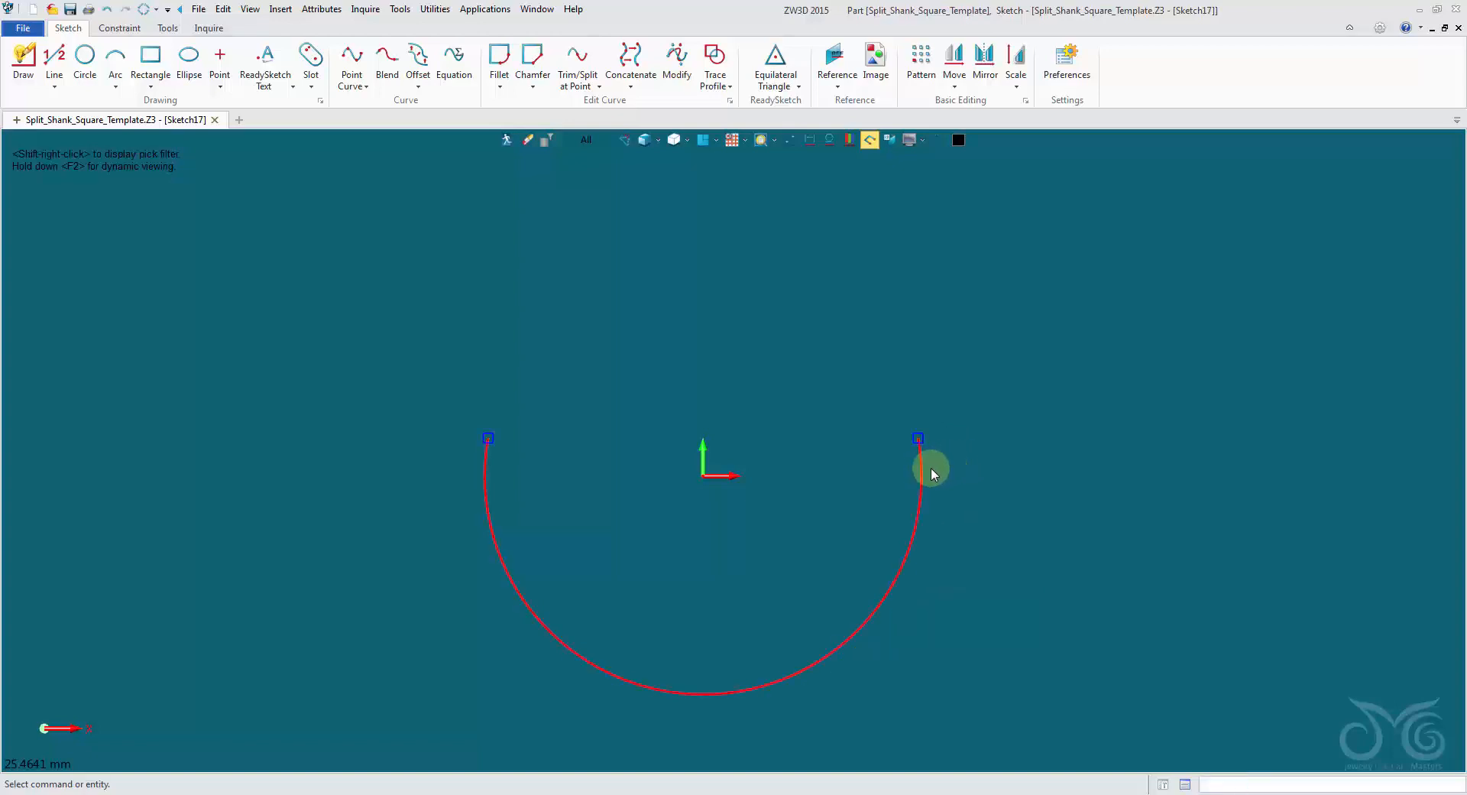
Sketch a horizontal construction line about 4.6 mm long above the open end of the arc.
{"action": "mouse_move", "coordinate": [1007, 340]}
{"action": "right_mouse_down"}
{"action": "mouse_move", "coordinate": [979, 350]}
{"action": "mouse_move", "coordinate": [943, 410]}
{"action": "right_mouse_up"}
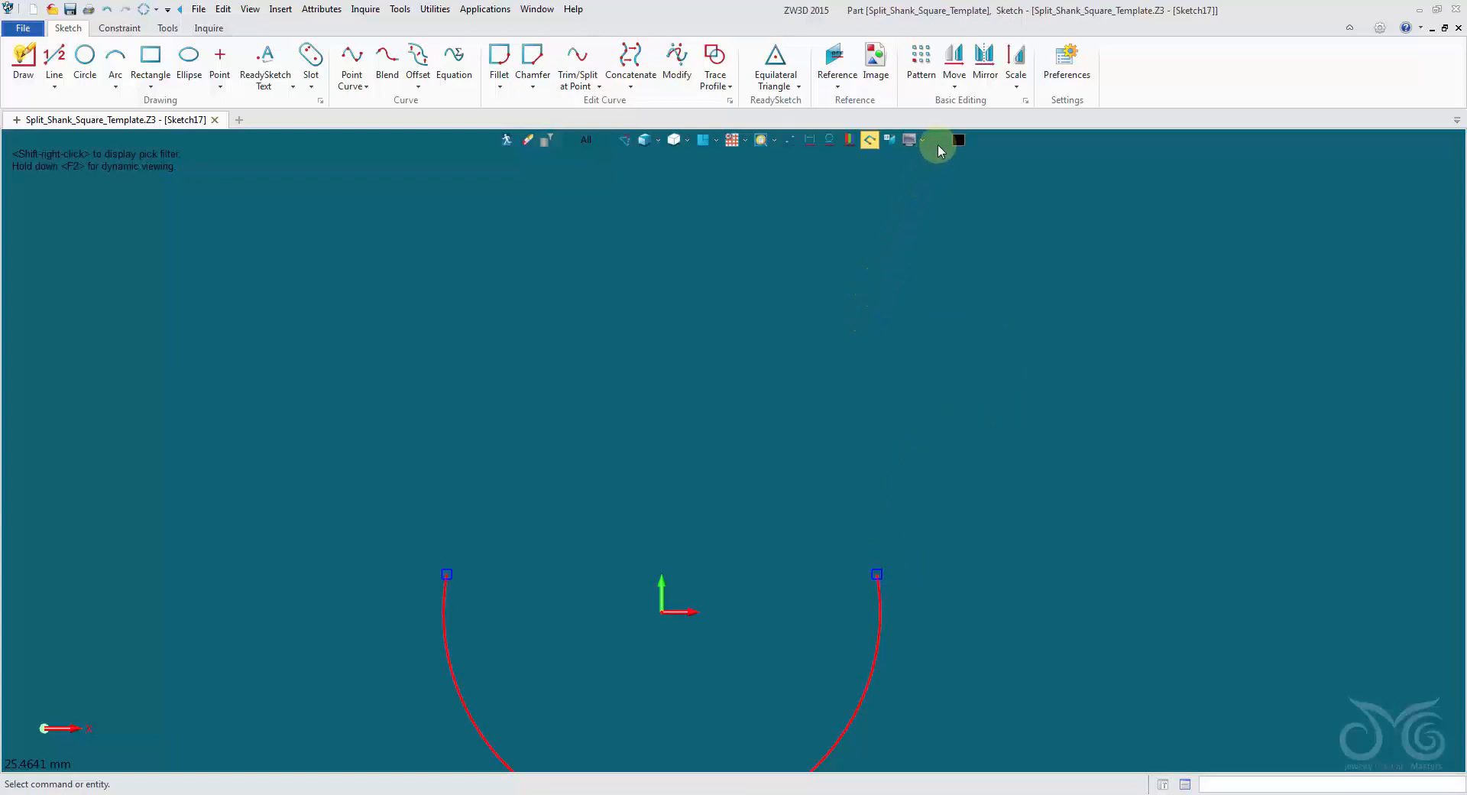
{"action": "left_click", "coordinate": [54, 60]}
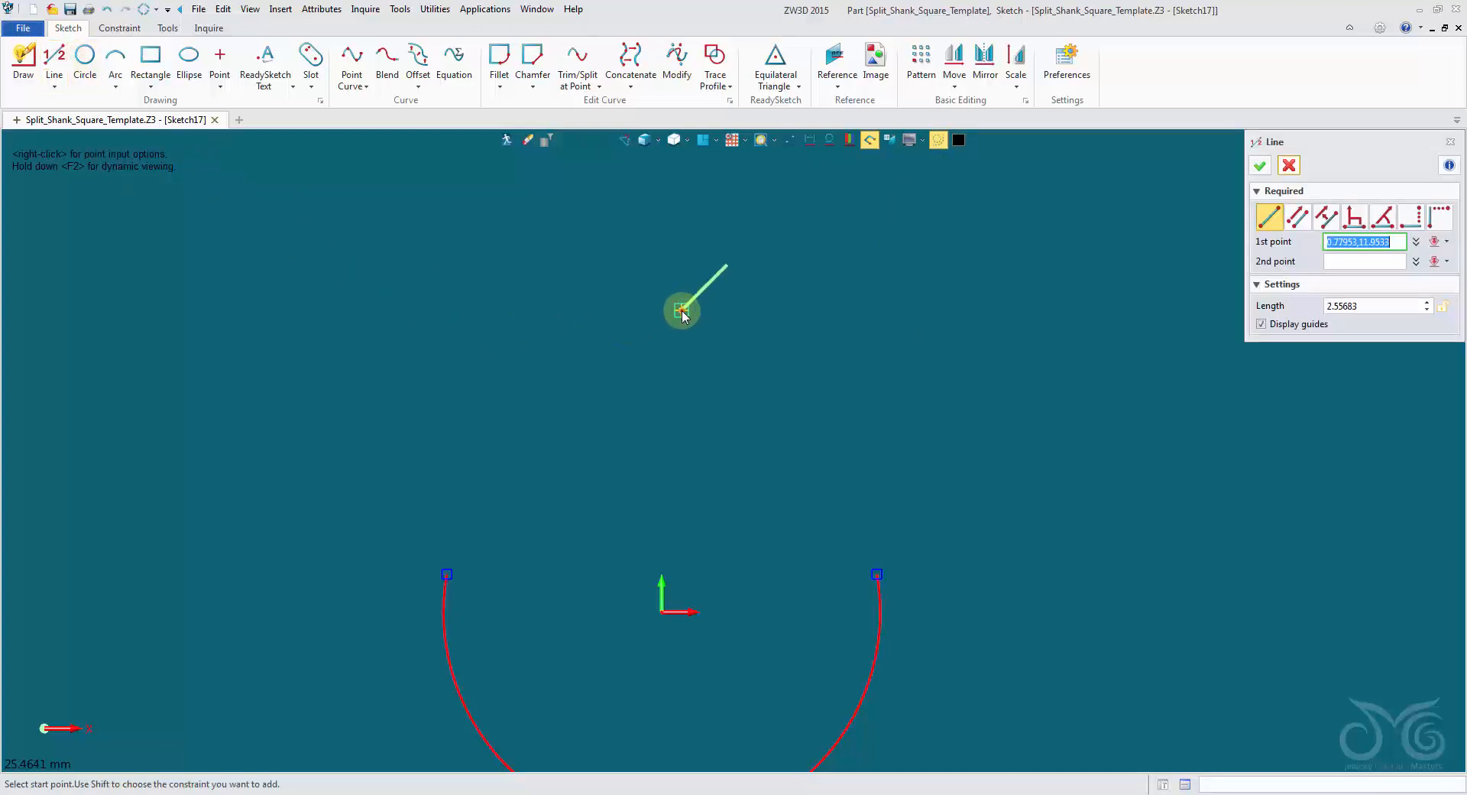
{"action": "left_click", "coordinate": [681, 309]}
{"action": "left_click", "coordinate": [799, 310]}
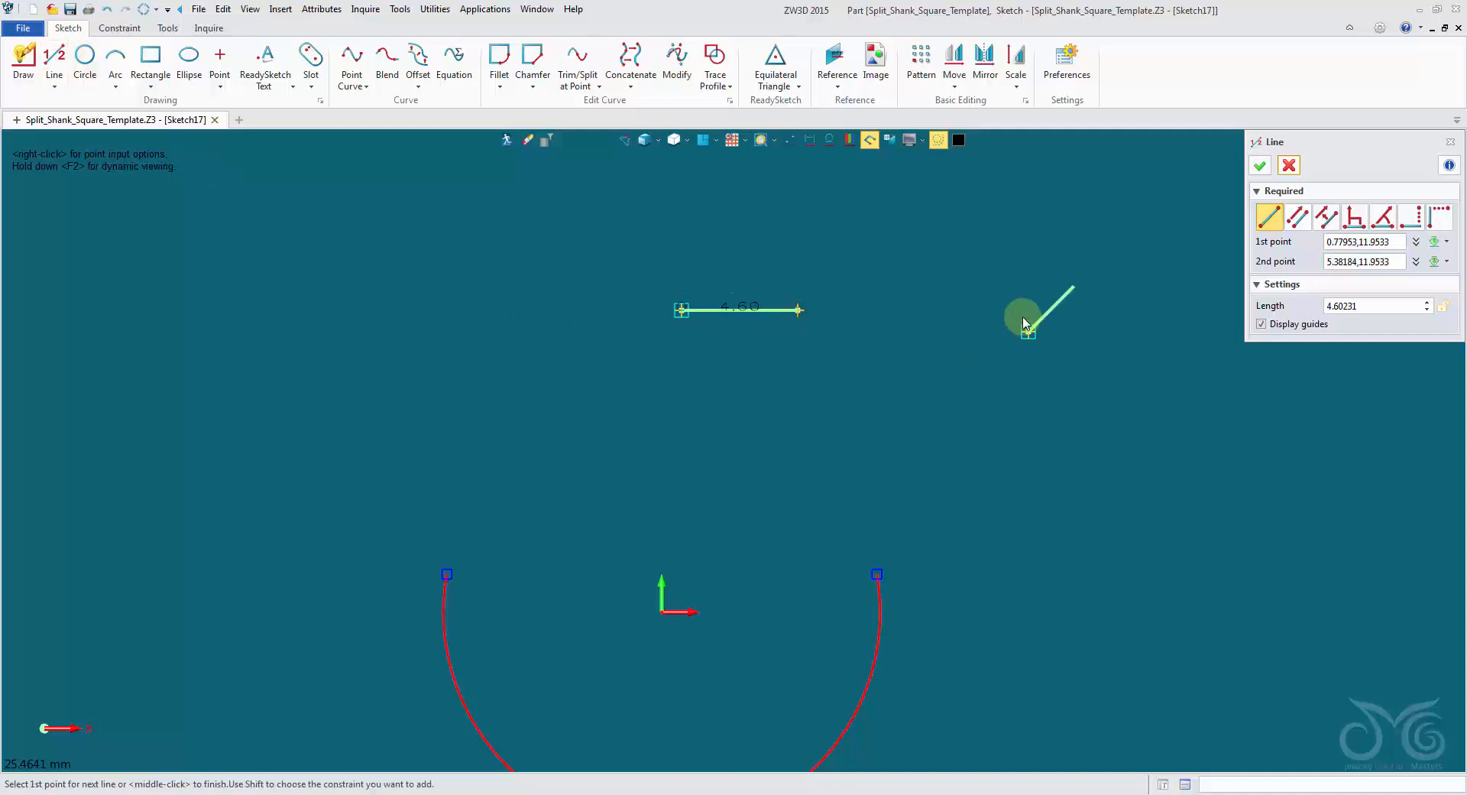
{"action": "middle_click", "coordinate": [1024, 318]}
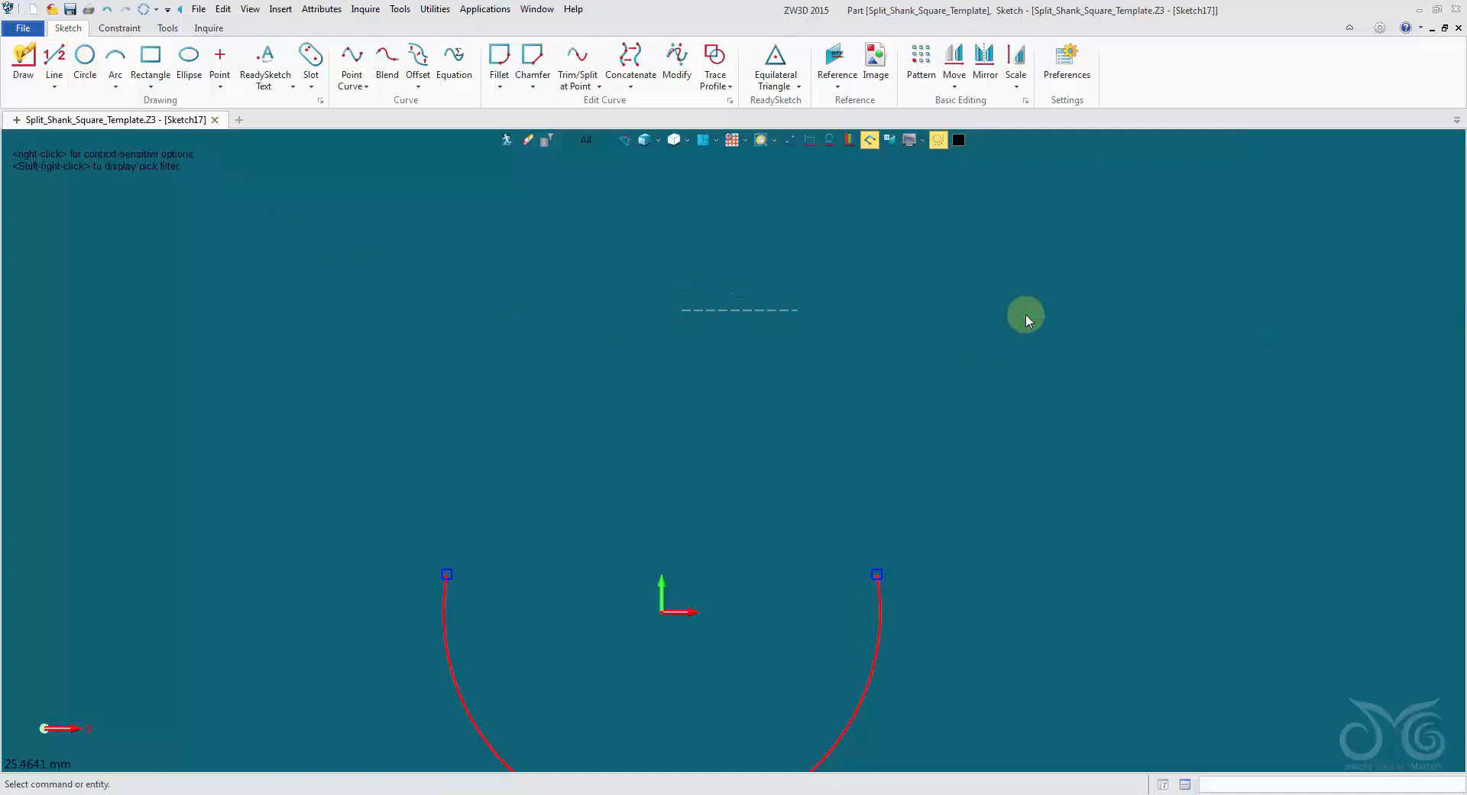
{"action": "left_click", "coordinate": [939, 142]}
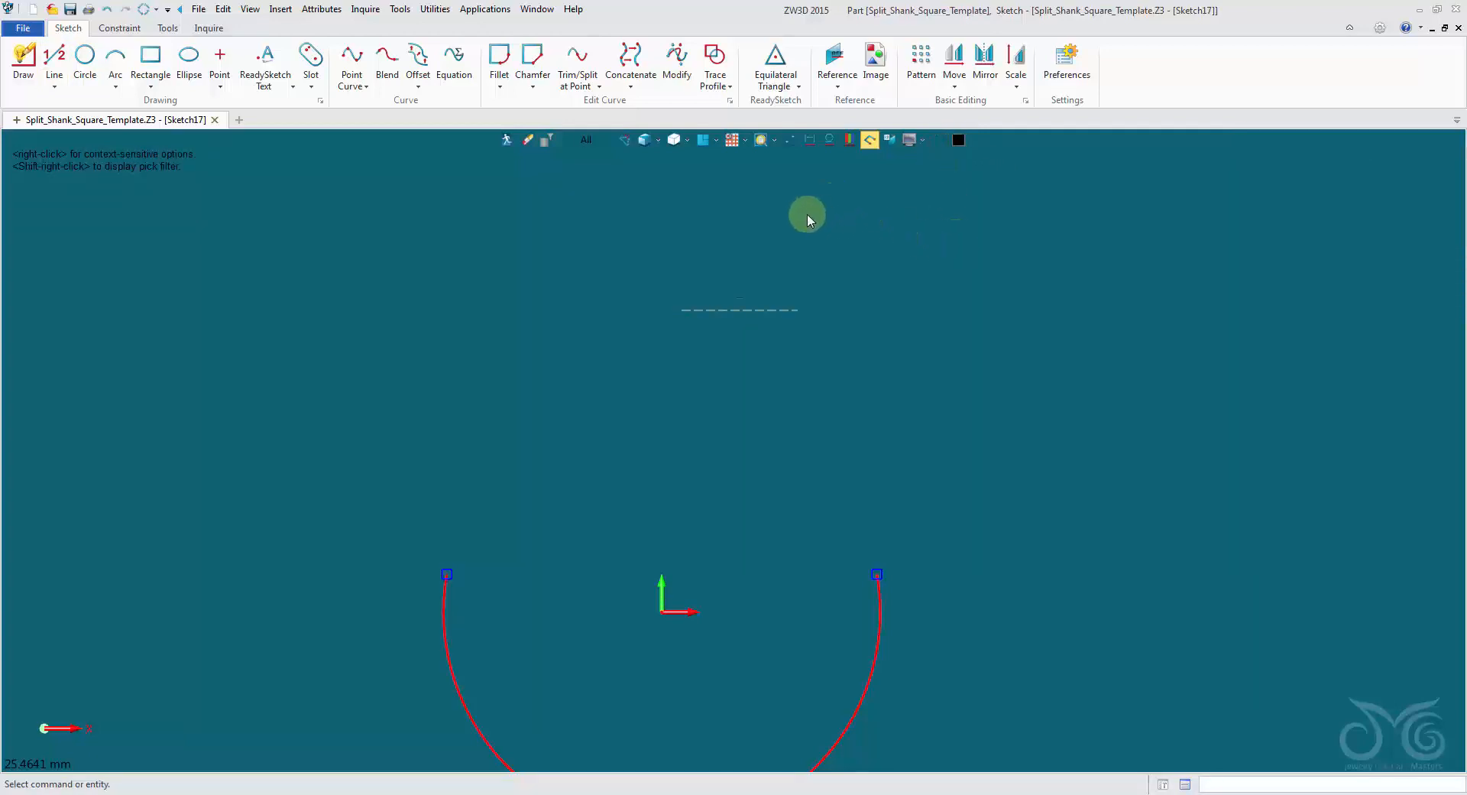
Dimension the horizontal construction line's length to 4 mm.
{"action": "right_click", "coordinate": [744, 209]}
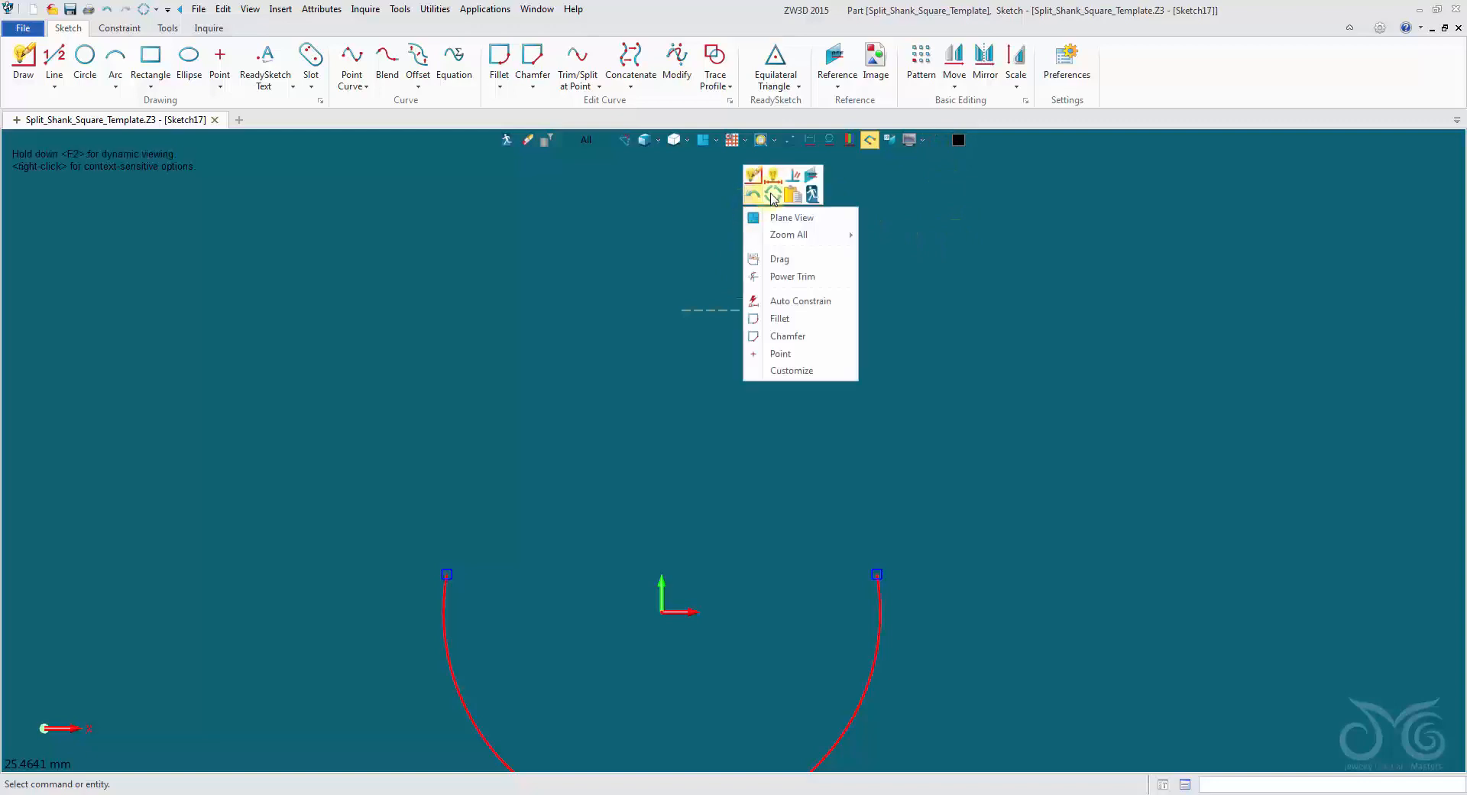
{"action": "left_click", "coordinate": [775, 179]}
{"action": "left_click", "coordinate": [740, 310]}
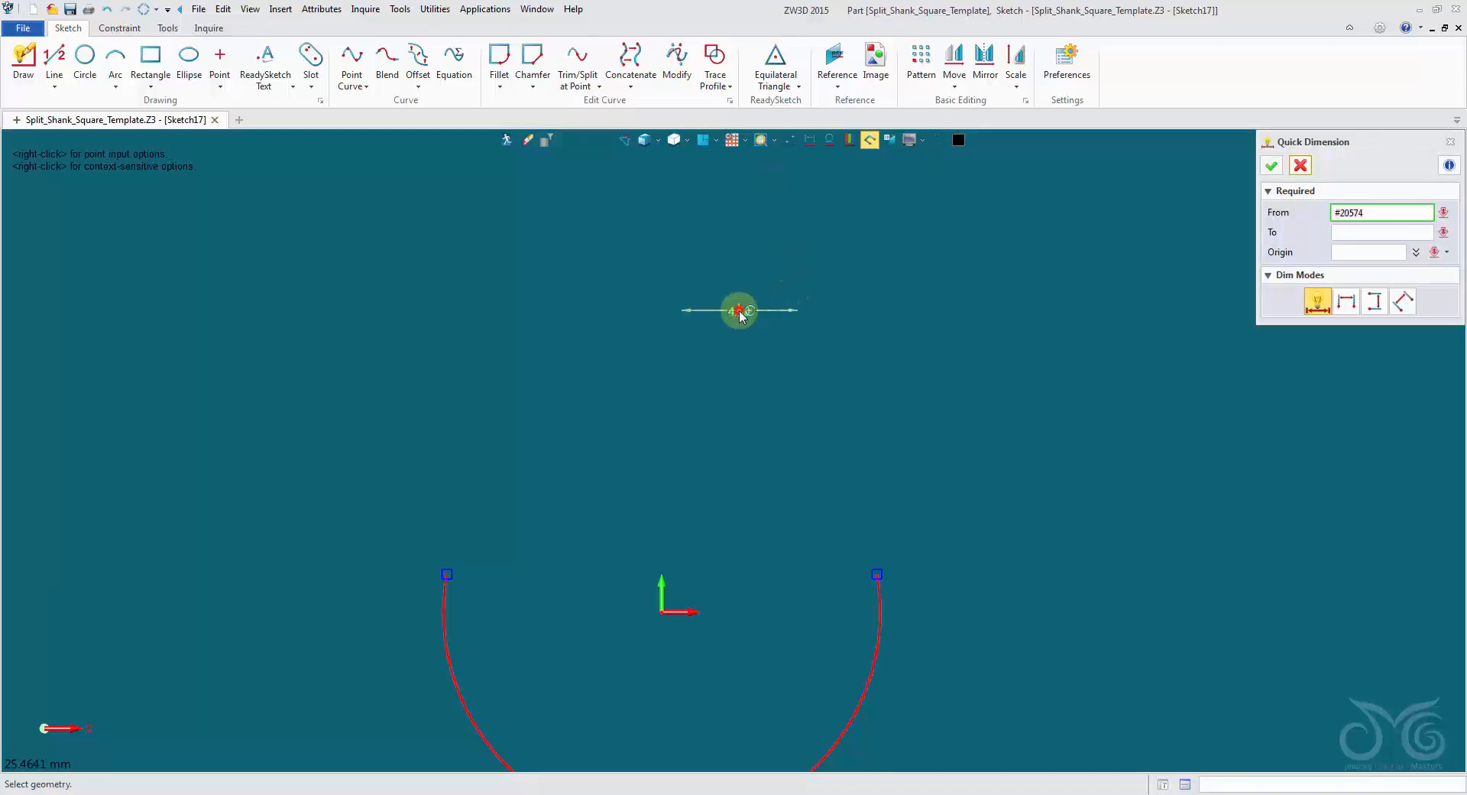
{"action": "left_click", "coordinate": [740, 337]}
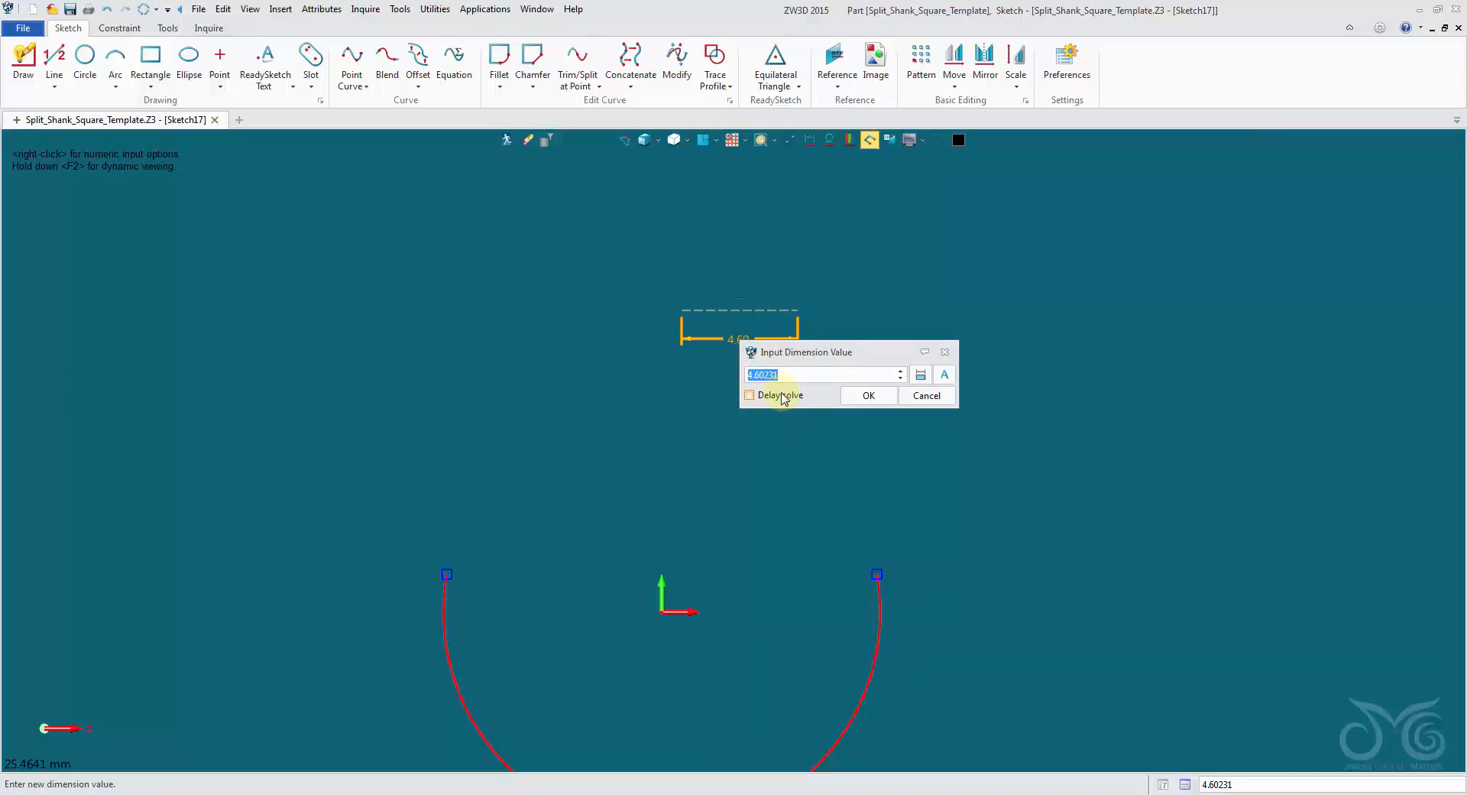
{"action": "left_click", "coordinate": [853, 396]}
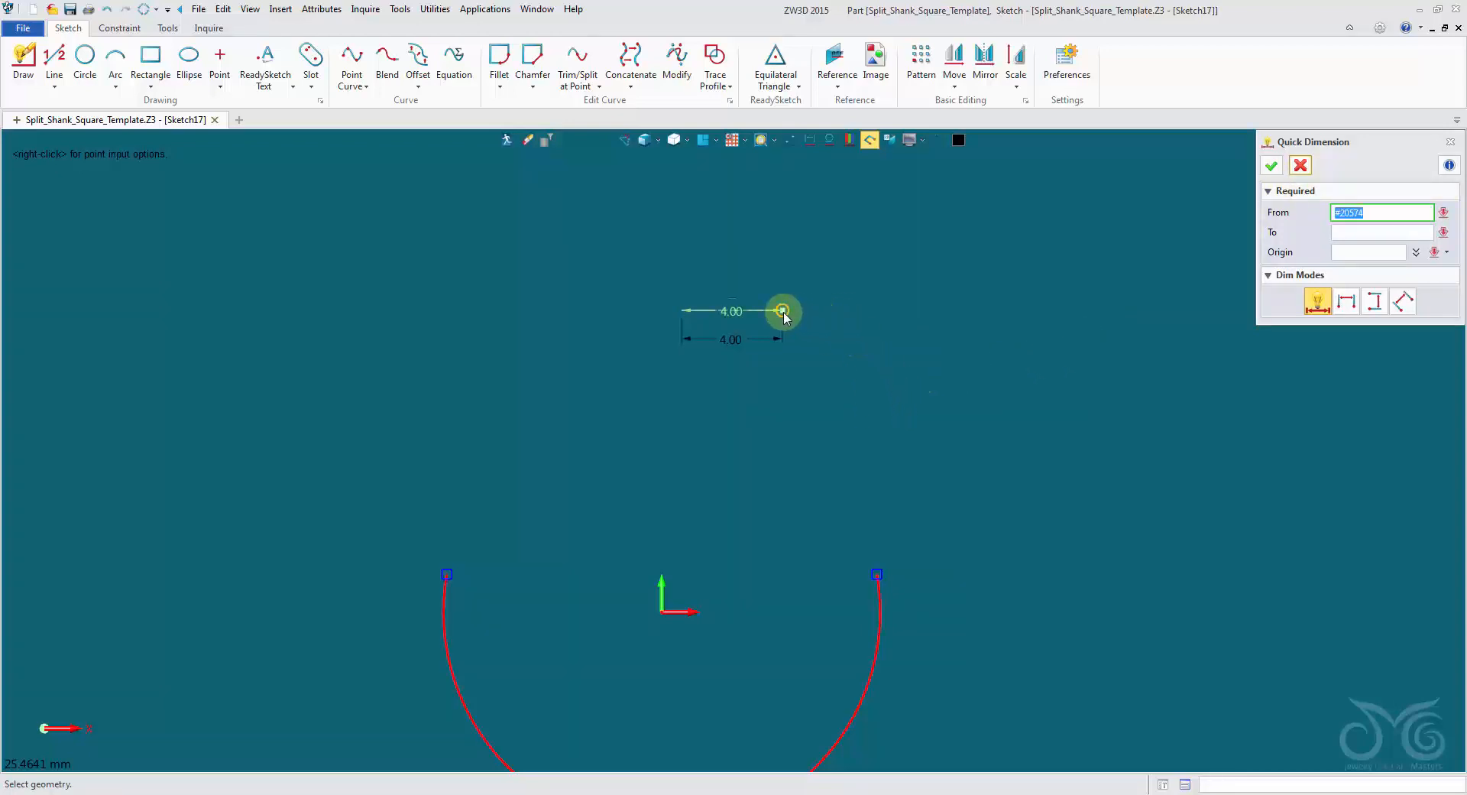
Set a vertical dimension of 12 mm between the sketch origin and the right end of the construction line.
{"action": "left_click", "coordinate": [662, 612]}
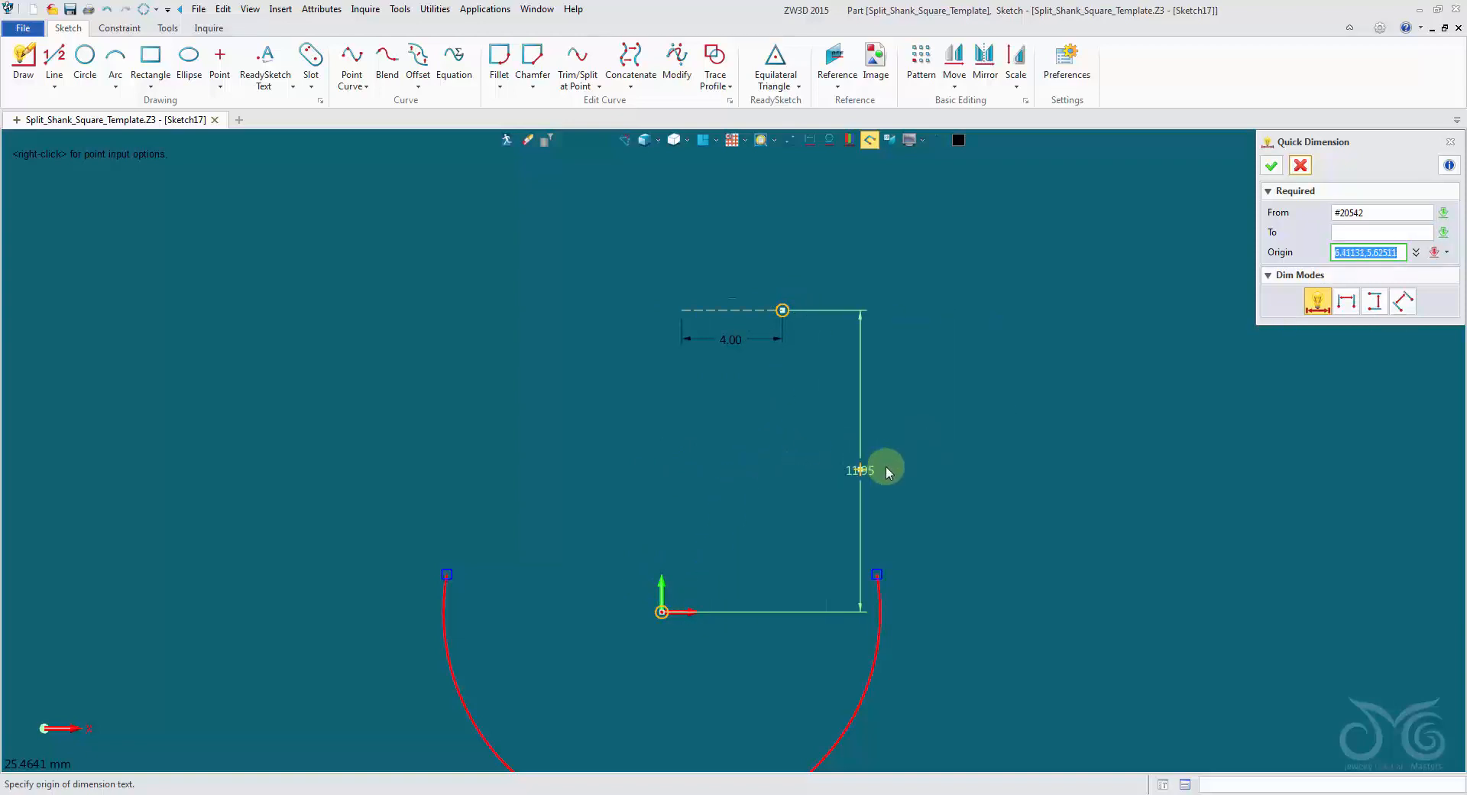
{"action": "left_click", "coordinate": [911, 461]}
{"action": "left_click", "coordinate": [974, 490]}
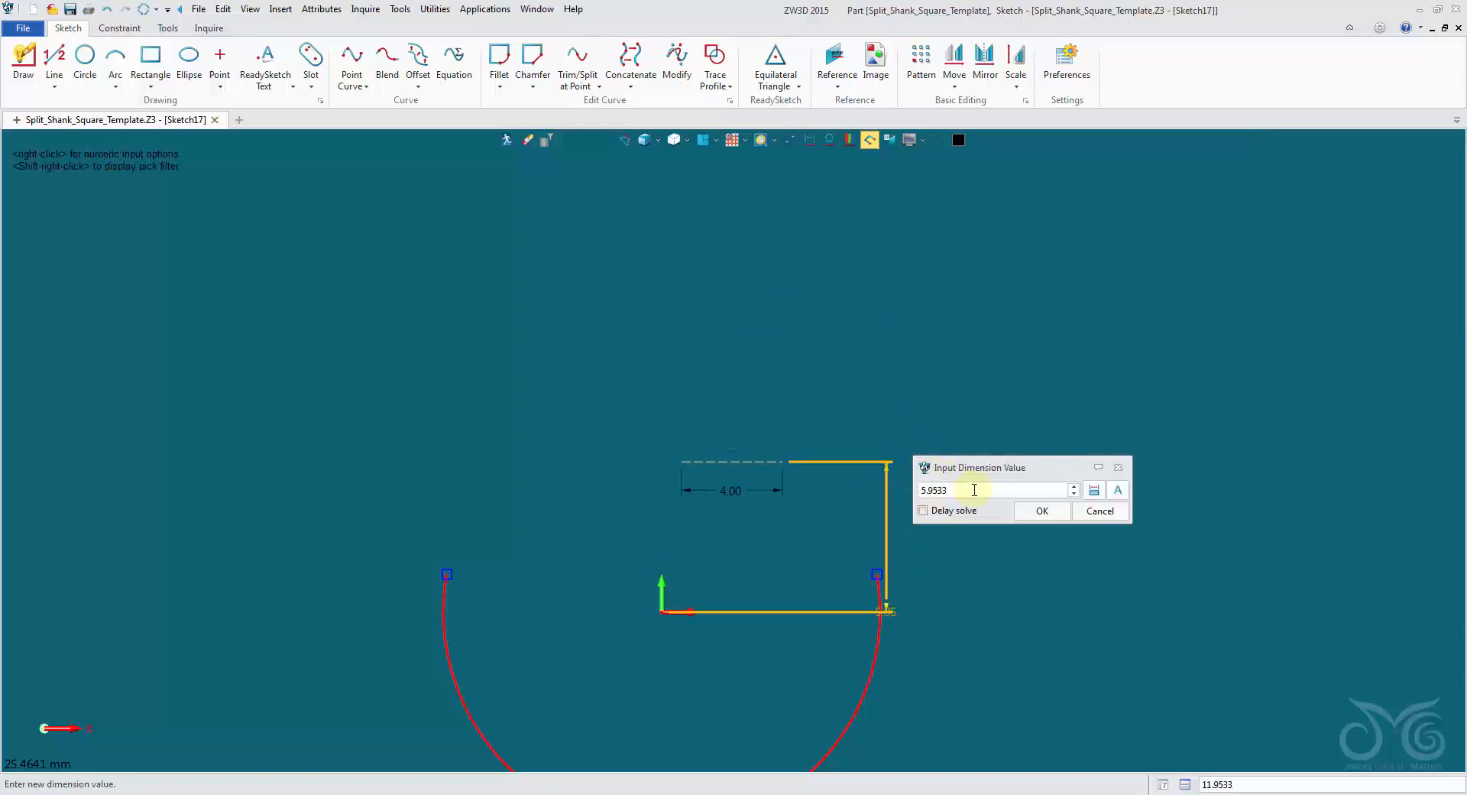
{"action": "scroll", "coordinate": [975, 490], "scroll_direction": "down", "scroll_amount": 5}
{"action": "scroll", "coordinate": [974, 490], "scroll_direction": "up", "scroll_amount": 4}
{"action": "scroll", "coordinate": [975, 490], "scroll_direction": "down", "scroll_amount": 1}
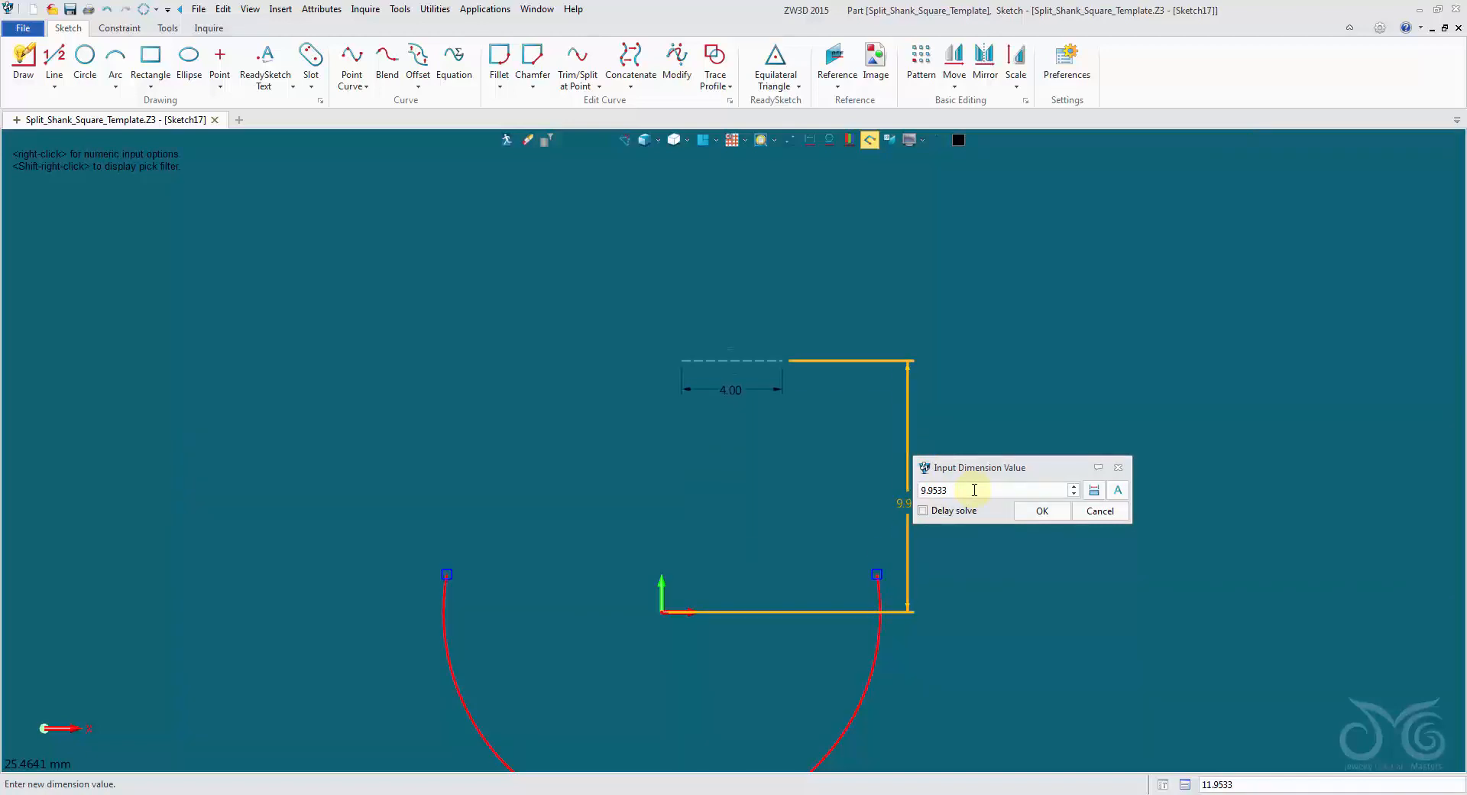
{"action": "left_click_drag", "start_coordinate": [975, 490], "coordinate": [901, 481]}
{"action": "type", "text": "12"}
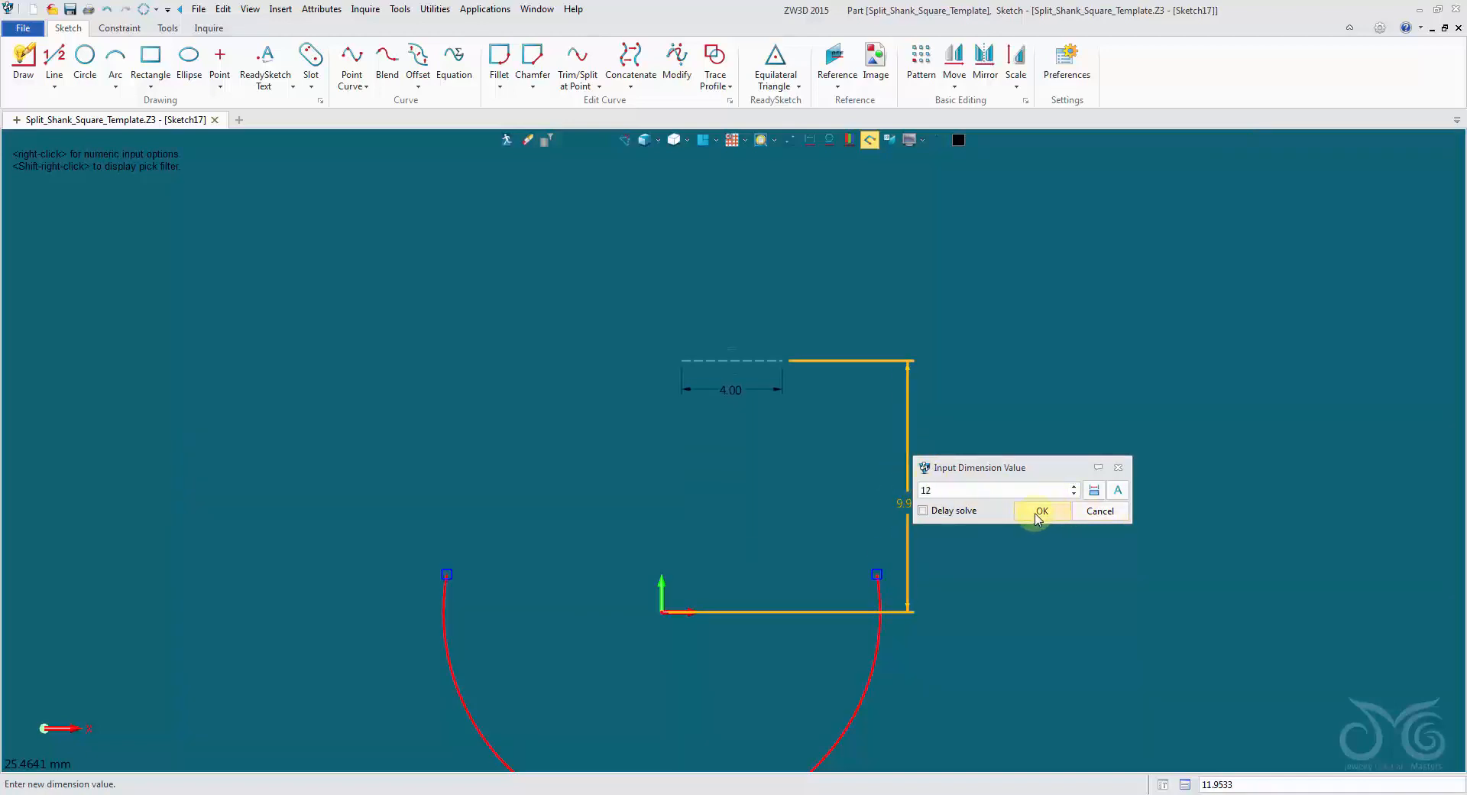
{"action": "left_click", "coordinate": [1039, 512]}
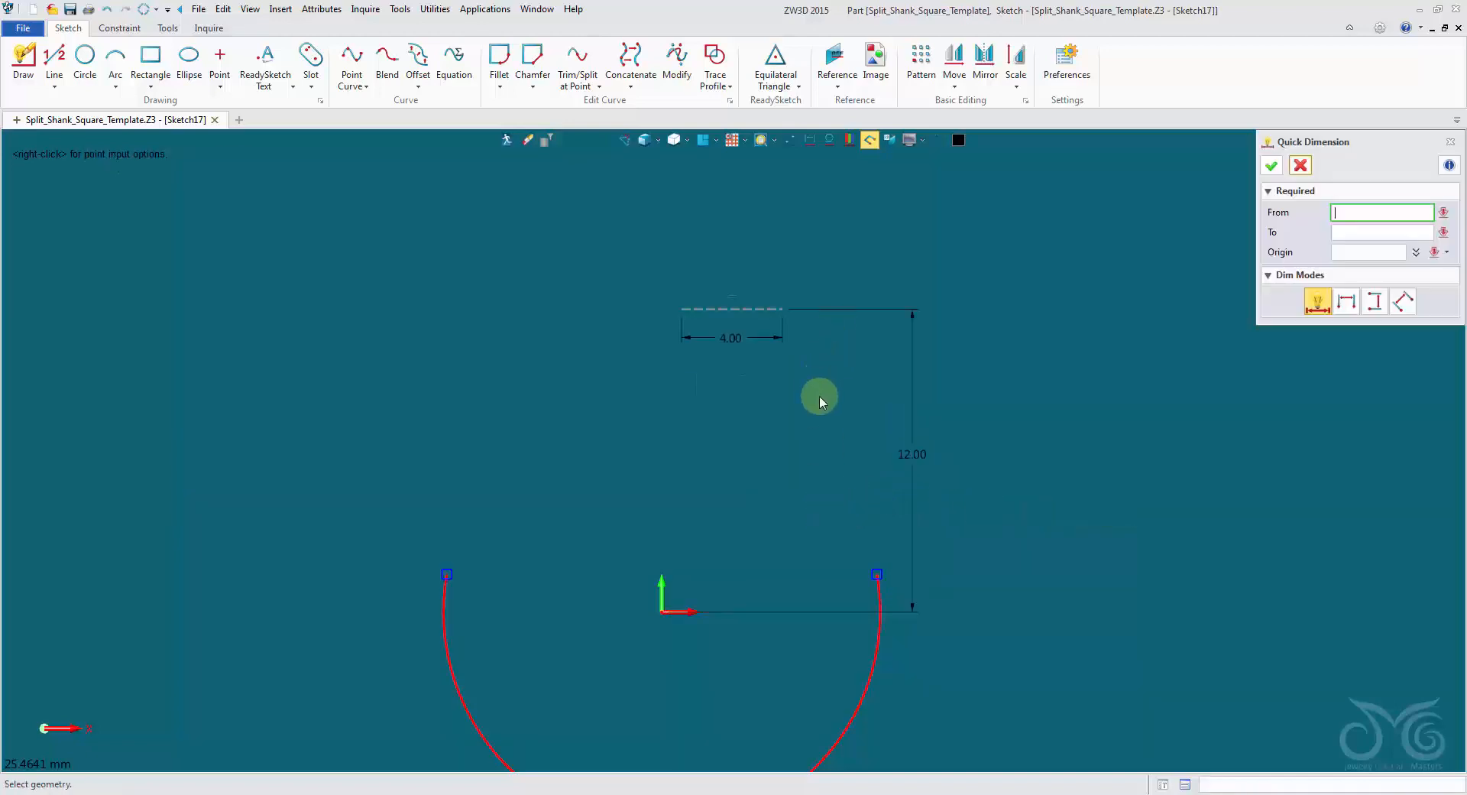
Set the horizontal distance from the sketch origin to the construction line's right end to 2 mm, centring the line.
{"action": "left_click", "coordinate": [676, 608]}
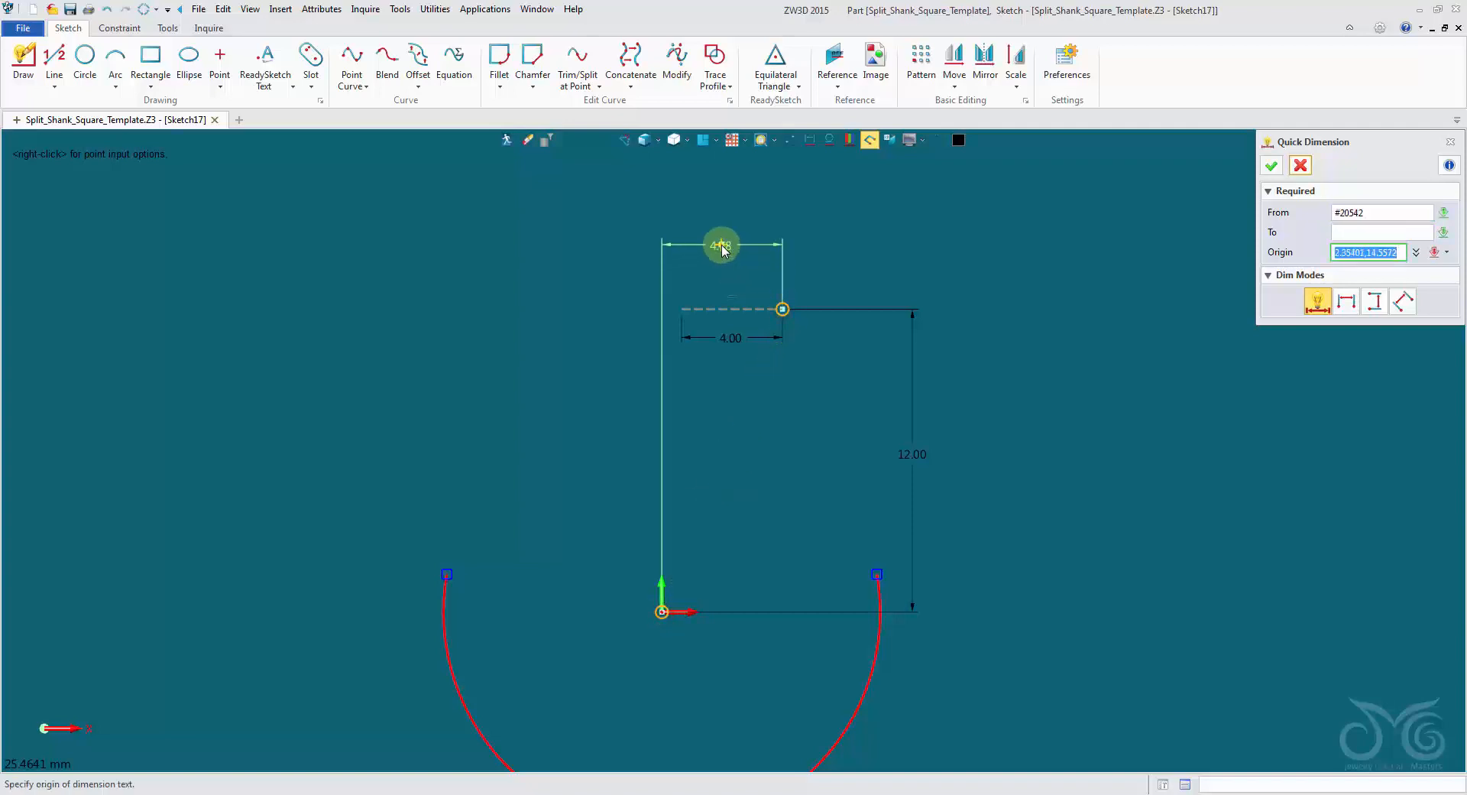
{"action": "left_click", "coordinate": [720, 244]}
{"action": "type", "text": "1.77953"}
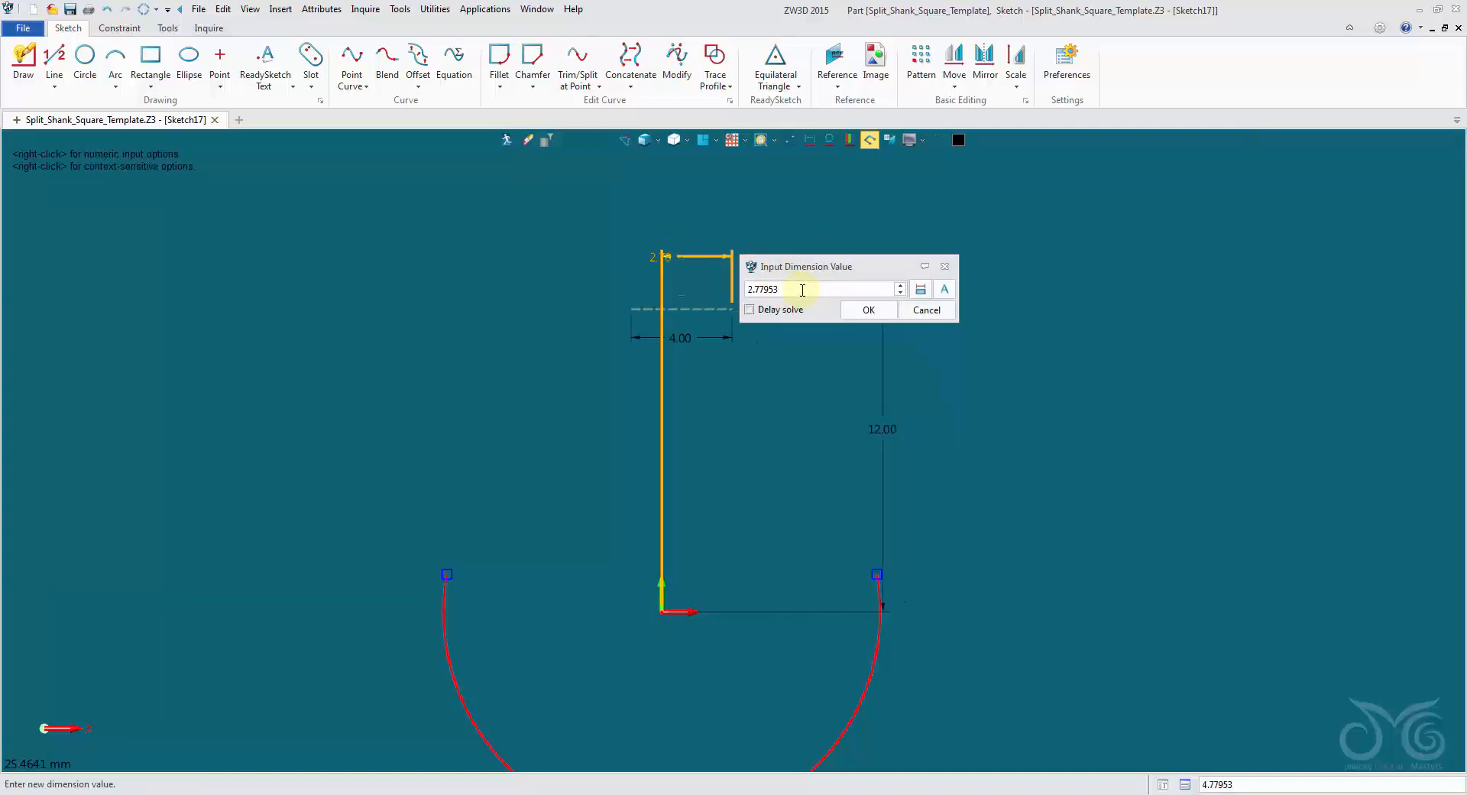
{"action": "scroll", "coordinate": [804, 290], "scroll_direction": "up", "scroll_amount": 5}
{"action": "scroll", "coordinate": [804, 288], "scroll_direction": "down", "scroll_amount": 4}
{"action": "left_click", "coordinate": [860, 309]}
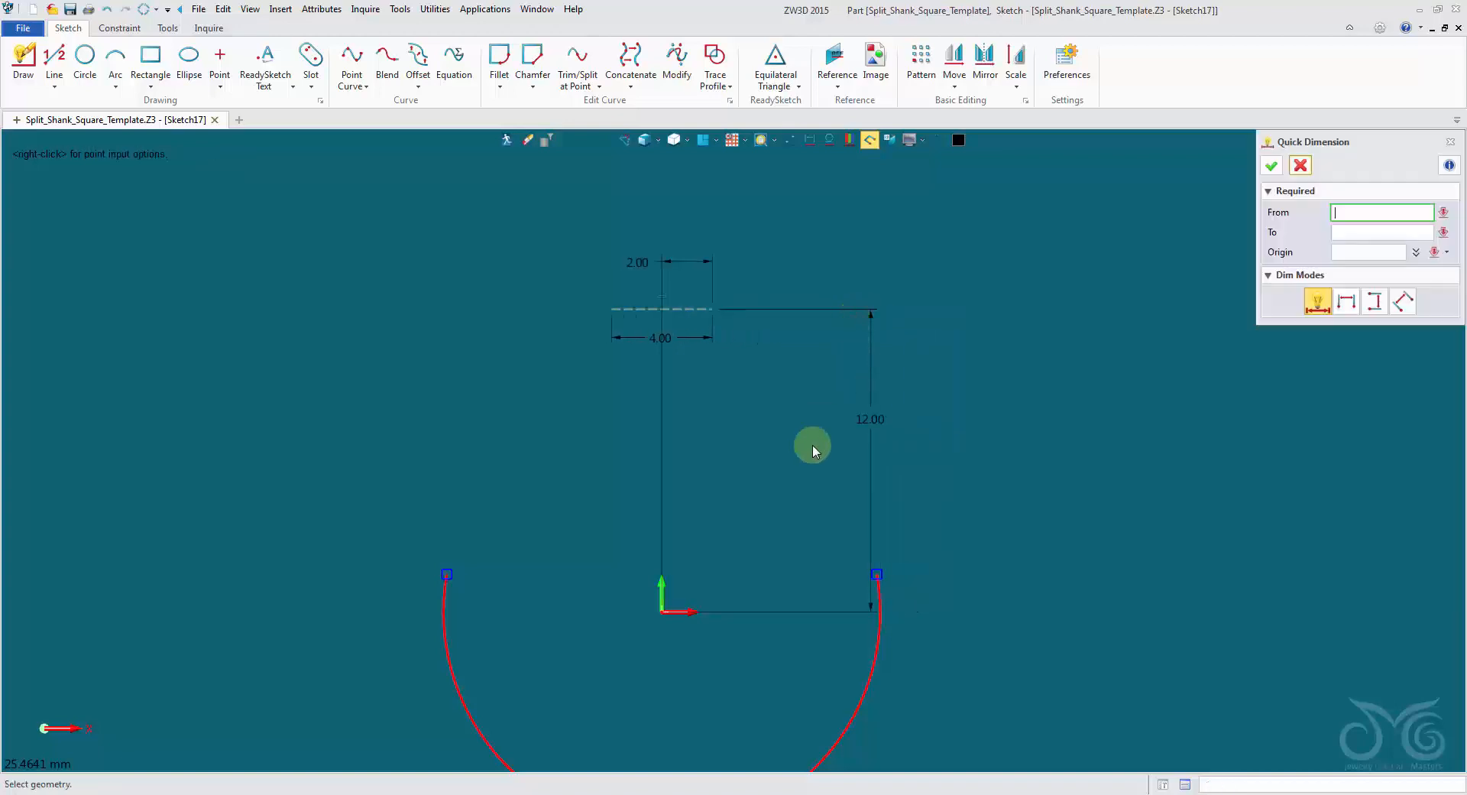
{"action": "left_click", "coordinate": [1301, 166]}
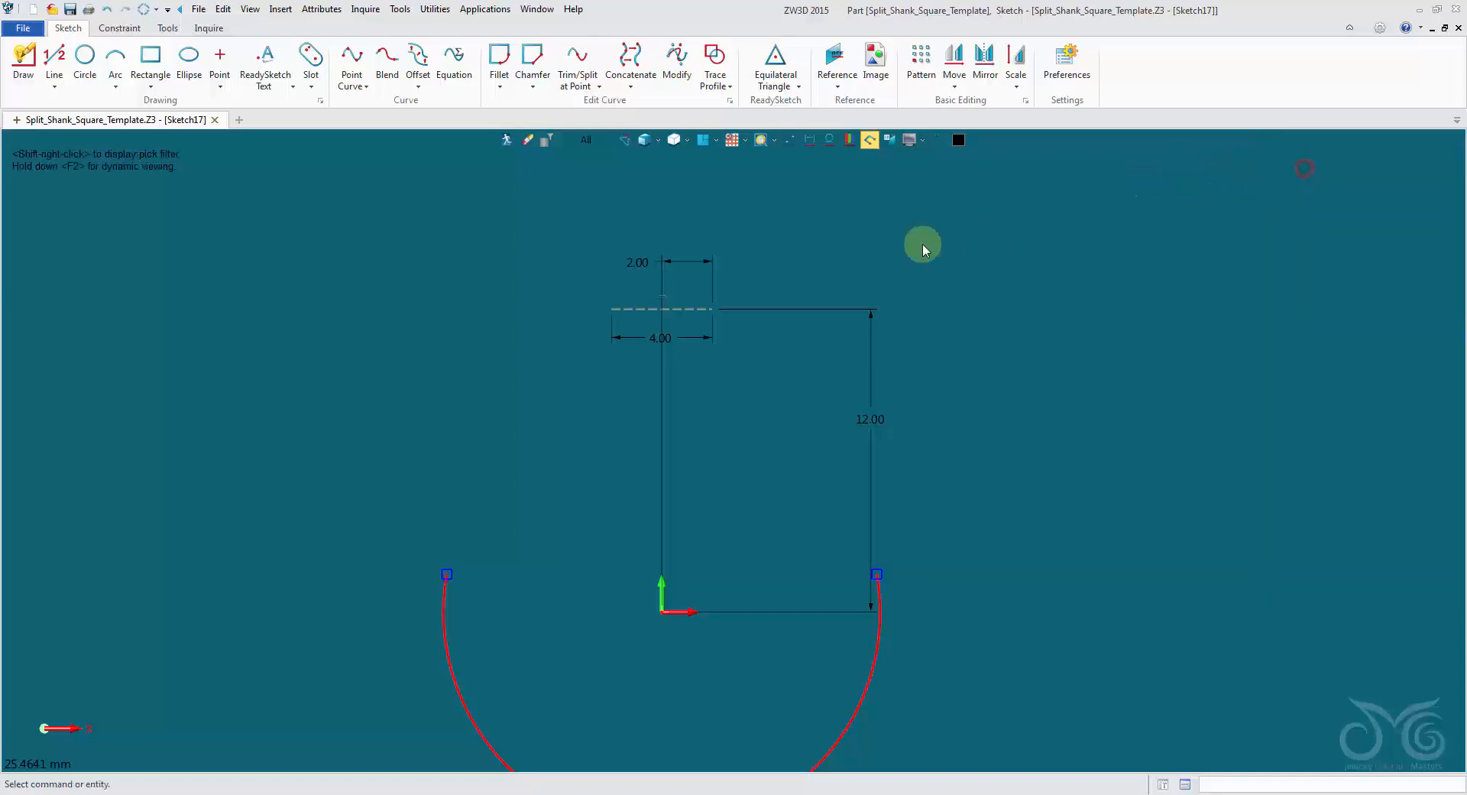
Draw a slanted line about 7.4 mm long from the construction line's right end up toward the left.
{"action": "left_click", "coordinate": [688, 350]}
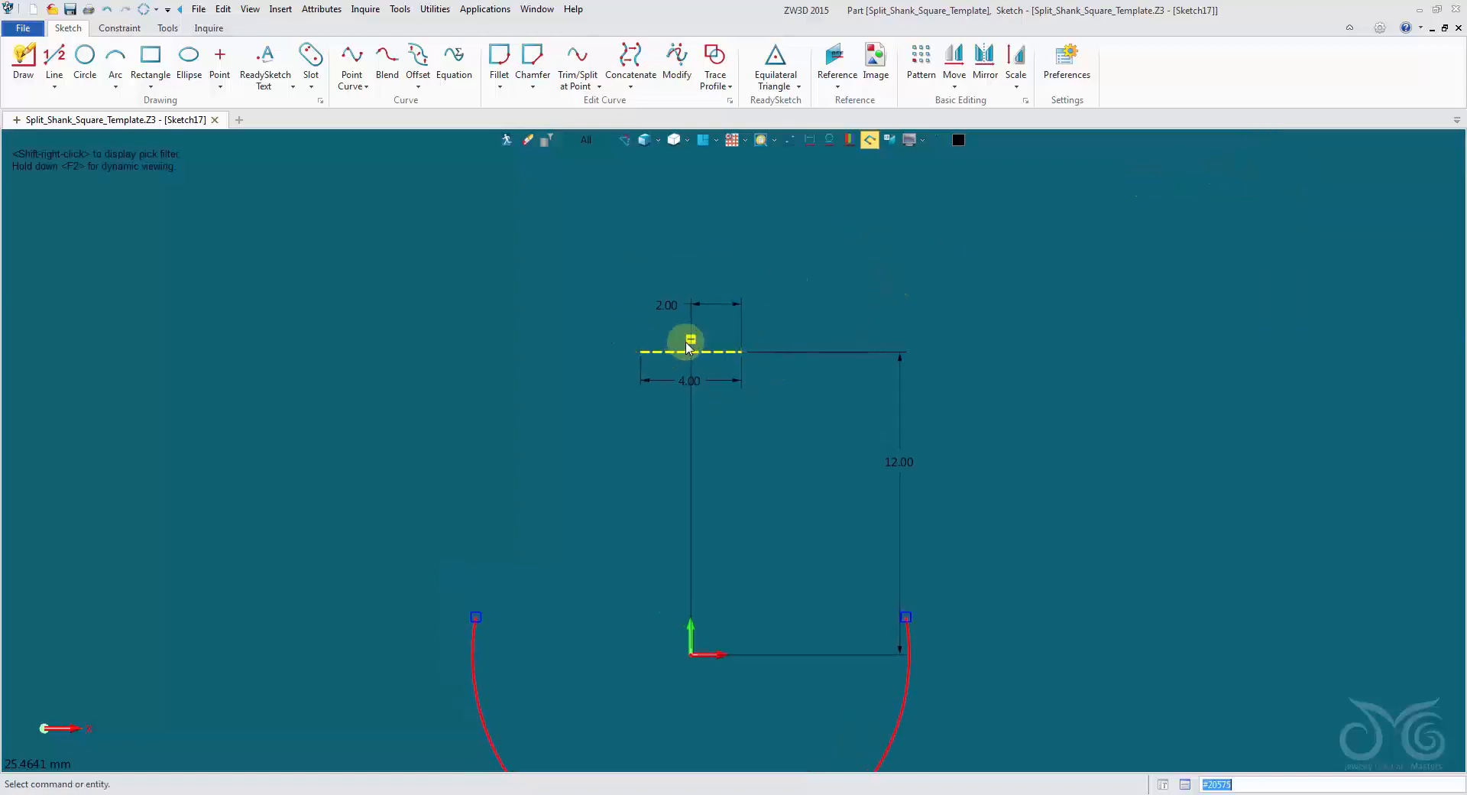
{"action": "left_click", "coordinate": [233, 186]}
{"action": "left_click", "coordinate": [54, 61]}
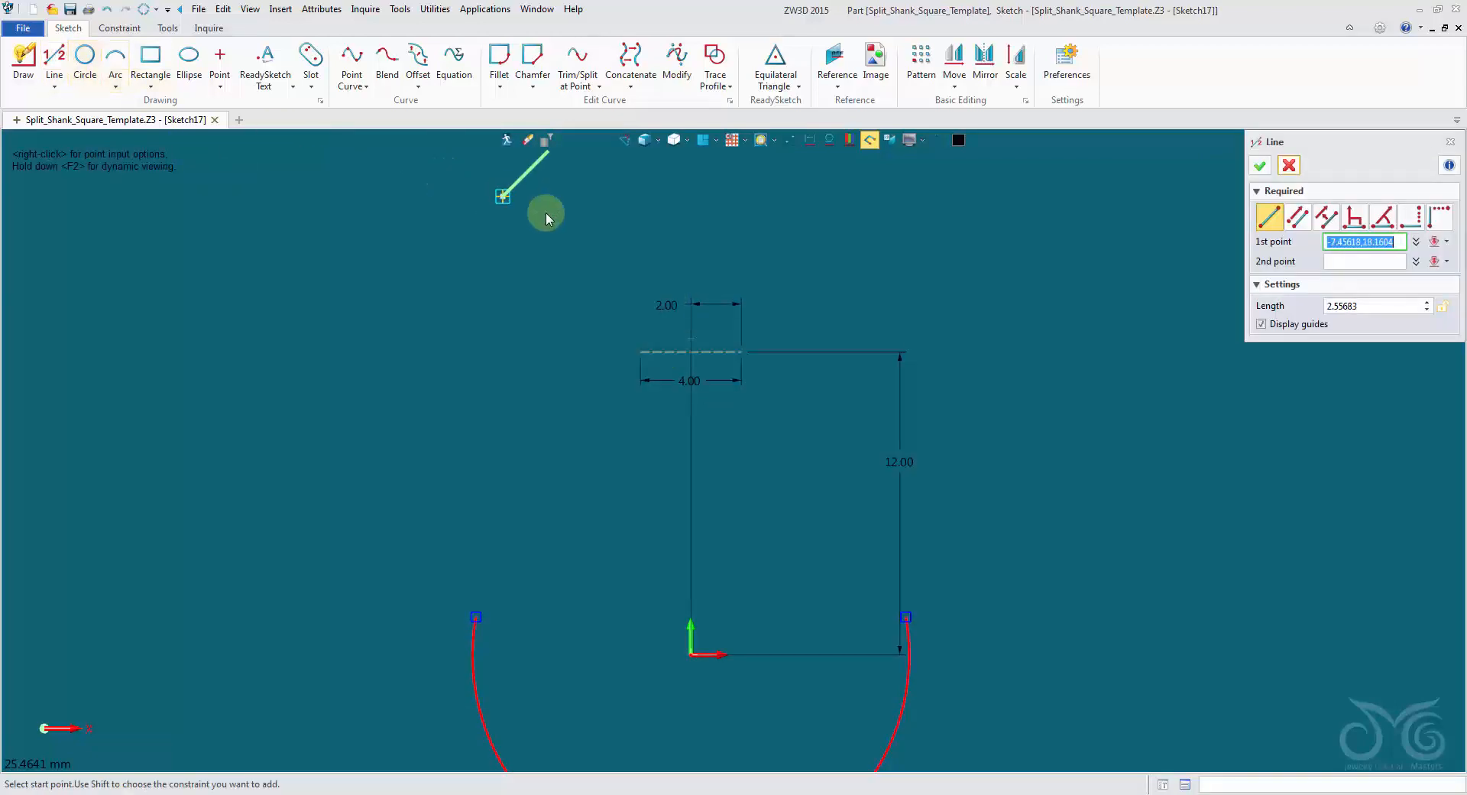
{"action": "left_click", "coordinate": [742, 351]}
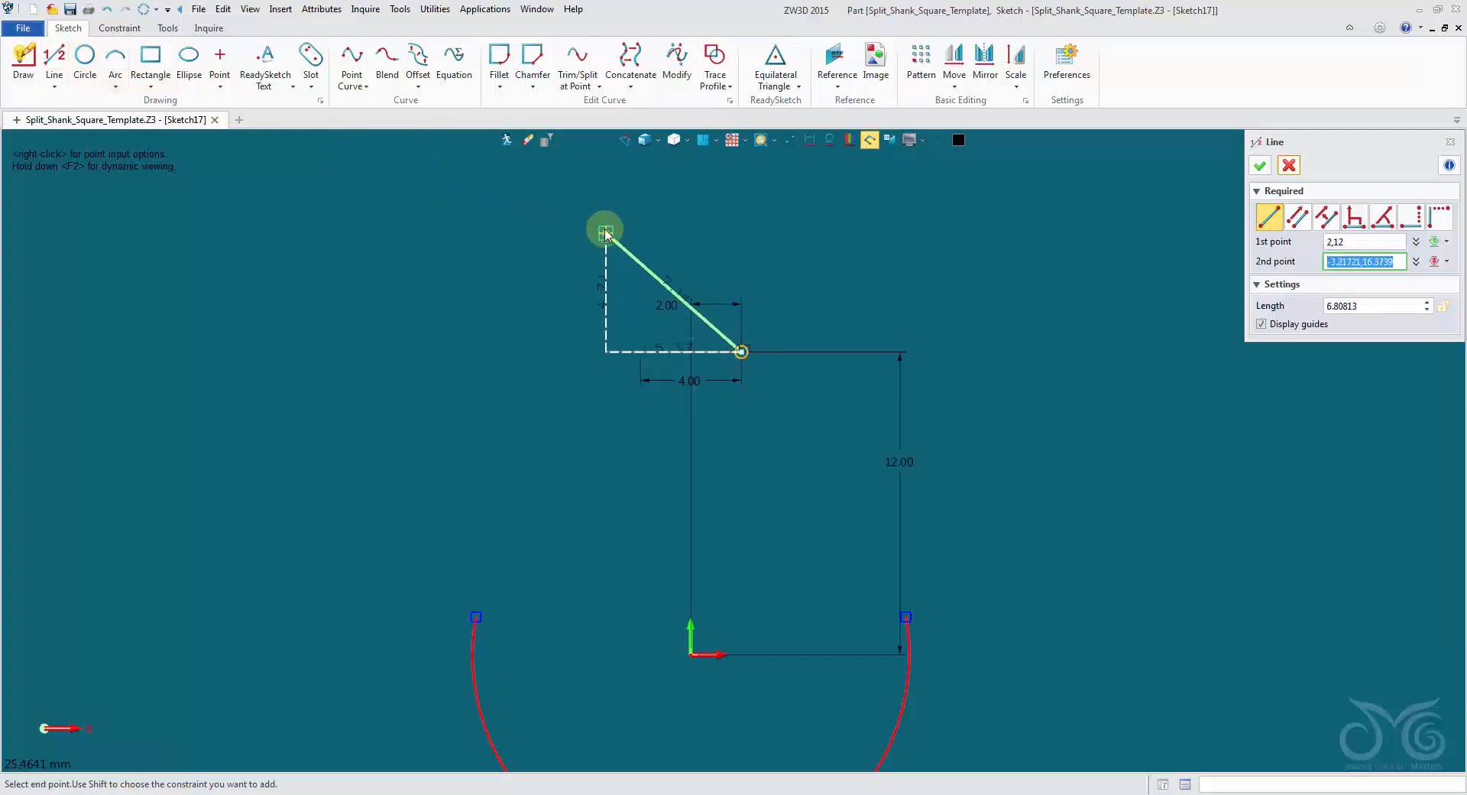
{"action": "left_click", "coordinate": [603, 227]}
{"action": "middle_click", "coordinate": [808, 227]}
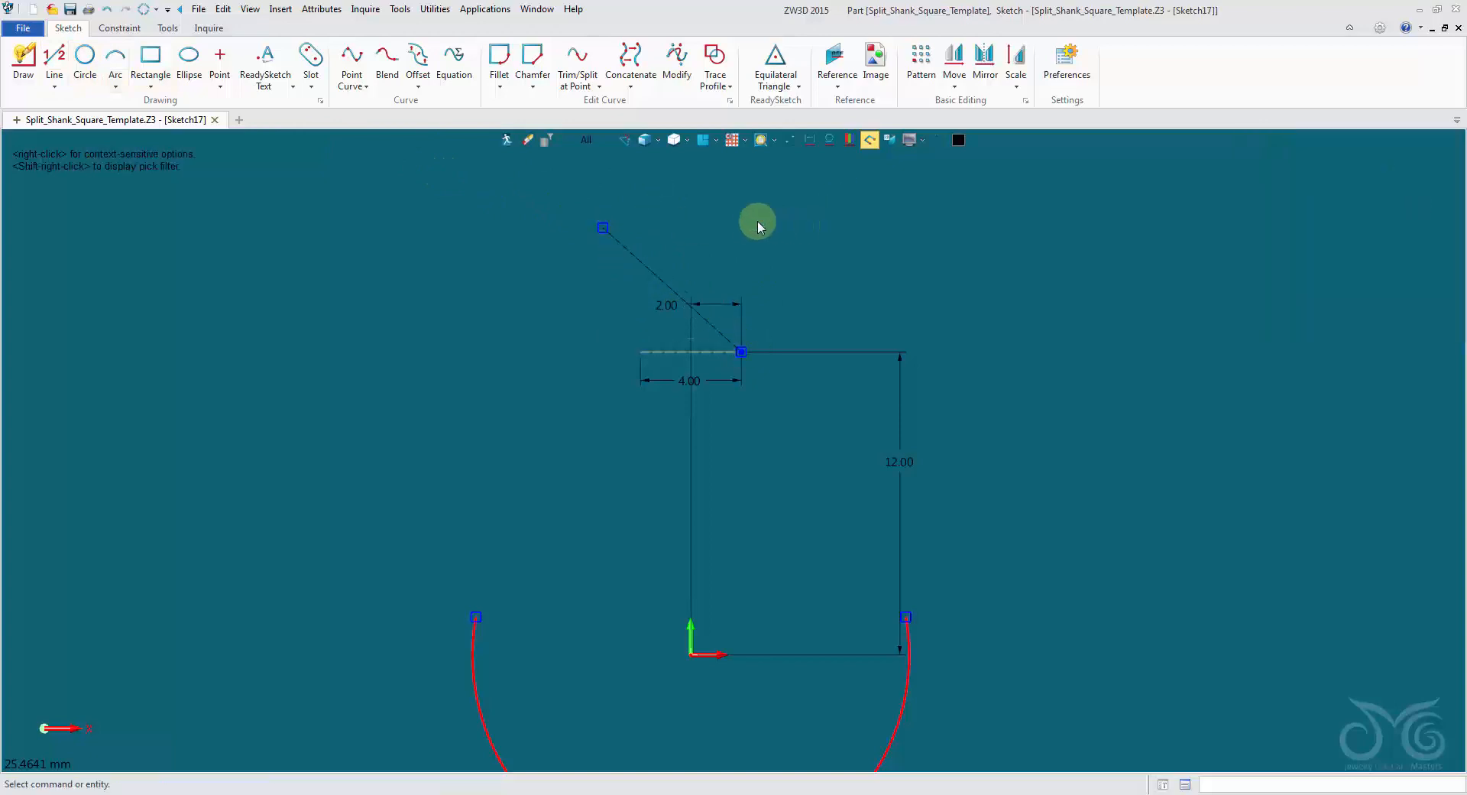
Dimension the slanted line's length to 5 mm.
{"action": "right_click", "coordinate": [752, 236]}
{"action": "left_click", "coordinate": [783, 200]}
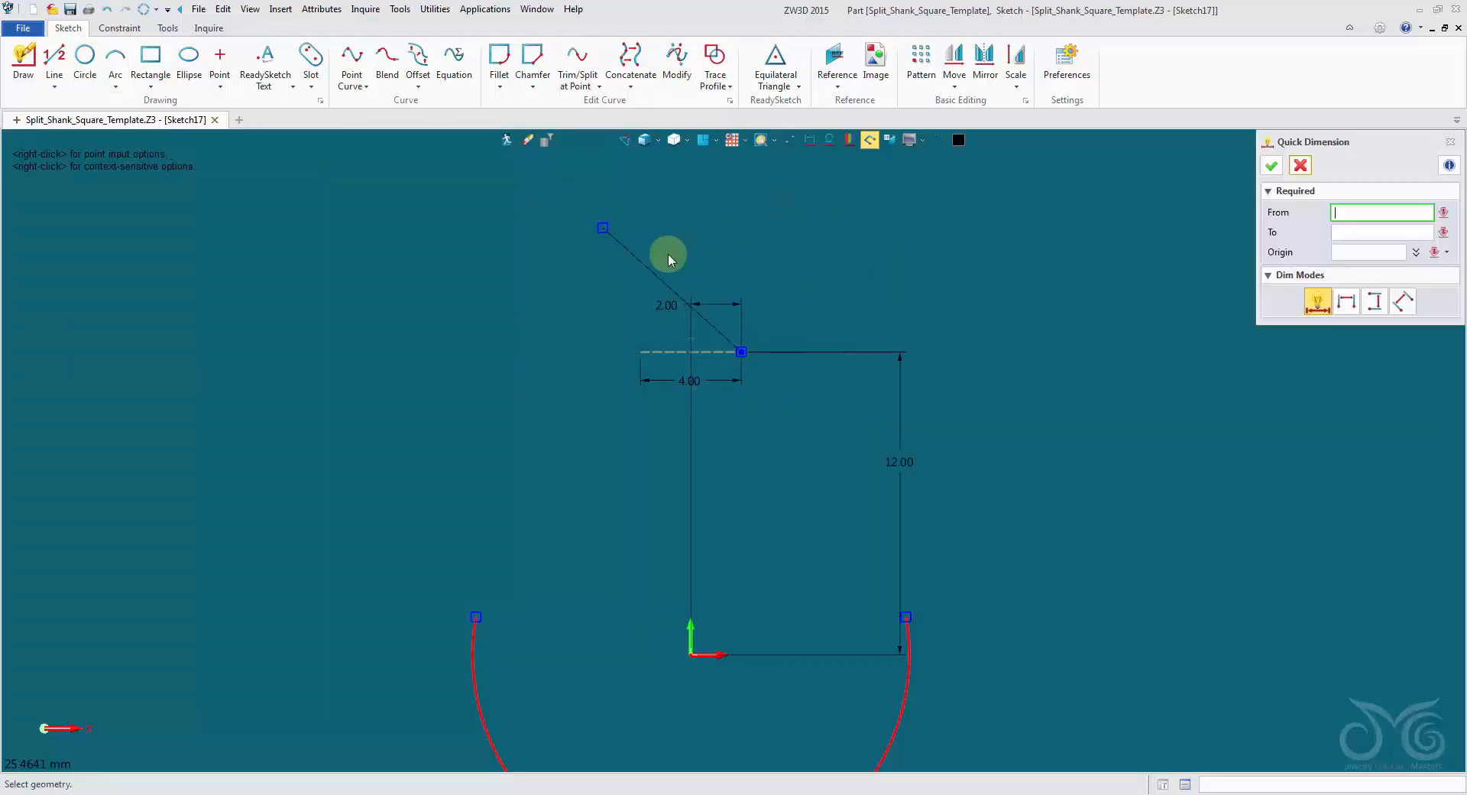
{"action": "left_click", "coordinate": [654, 272]}
{"action": "left_click", "coordinate": [673, 261]}
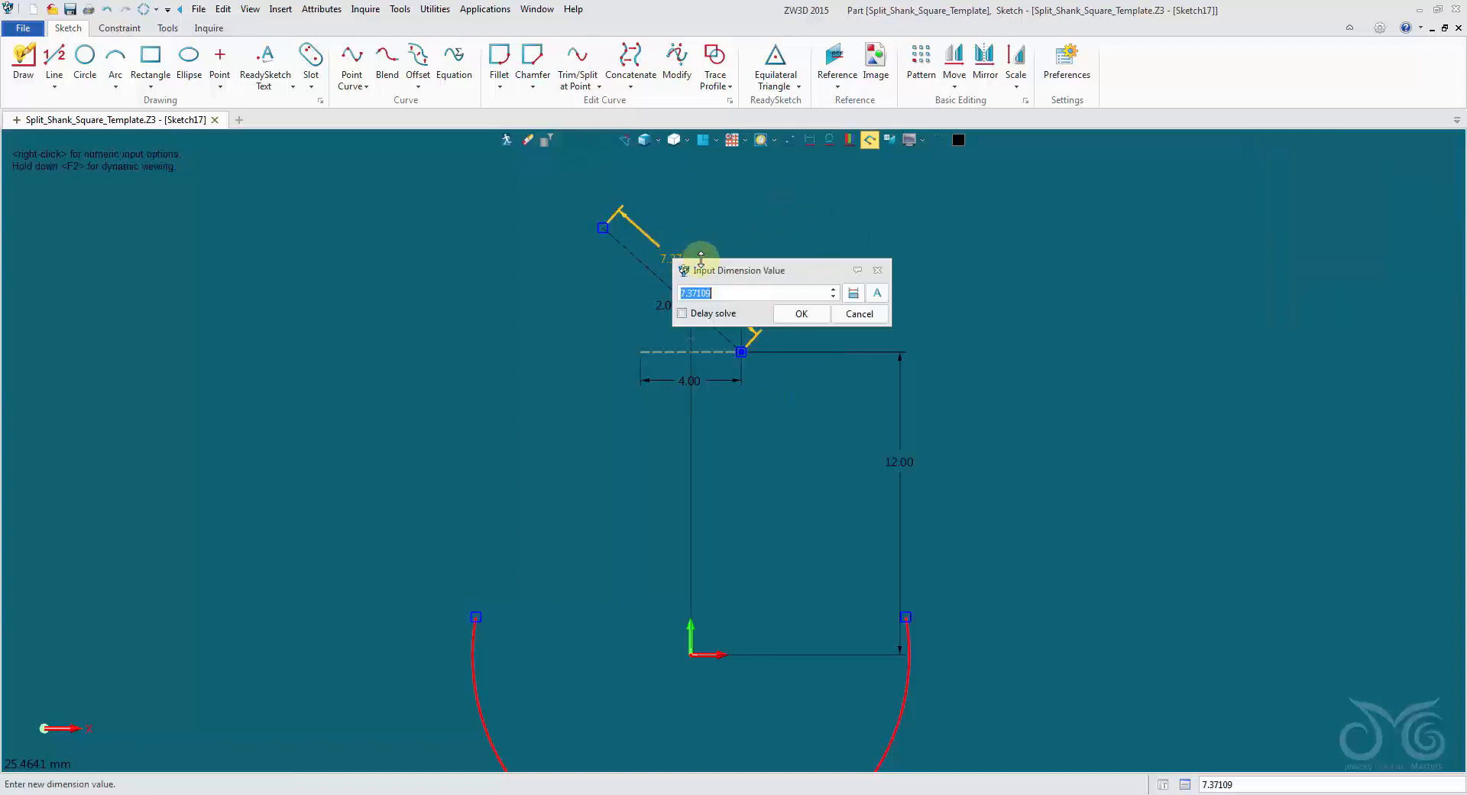
{"action": "type", "text": "5"}
{"action": "left_click", "coordinate": [792, 310]}
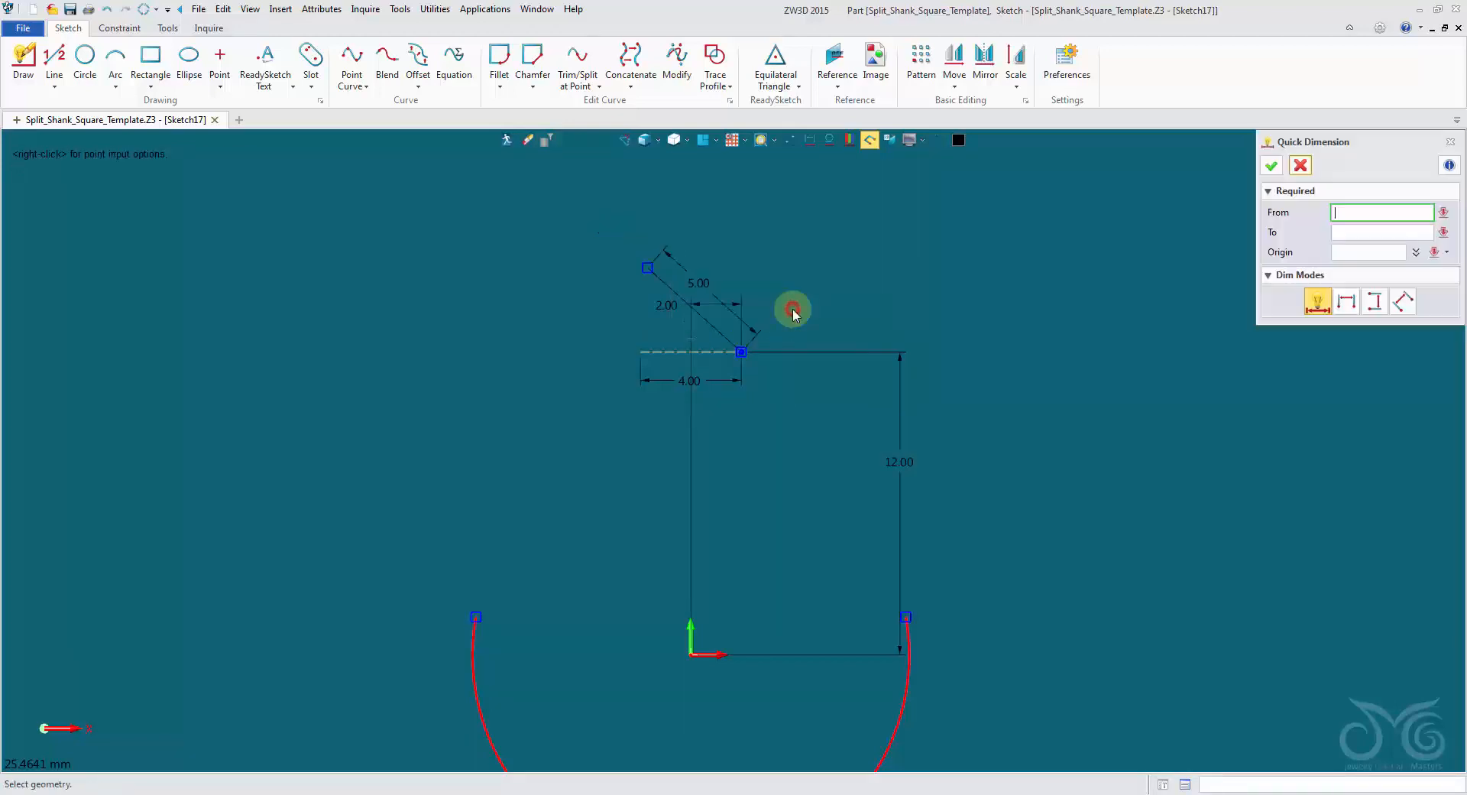
Add an angle dimension of 43.86° between the slanted line and the horizontal construction line.
{"action": "left_click", "coordinate": [669, 284]}
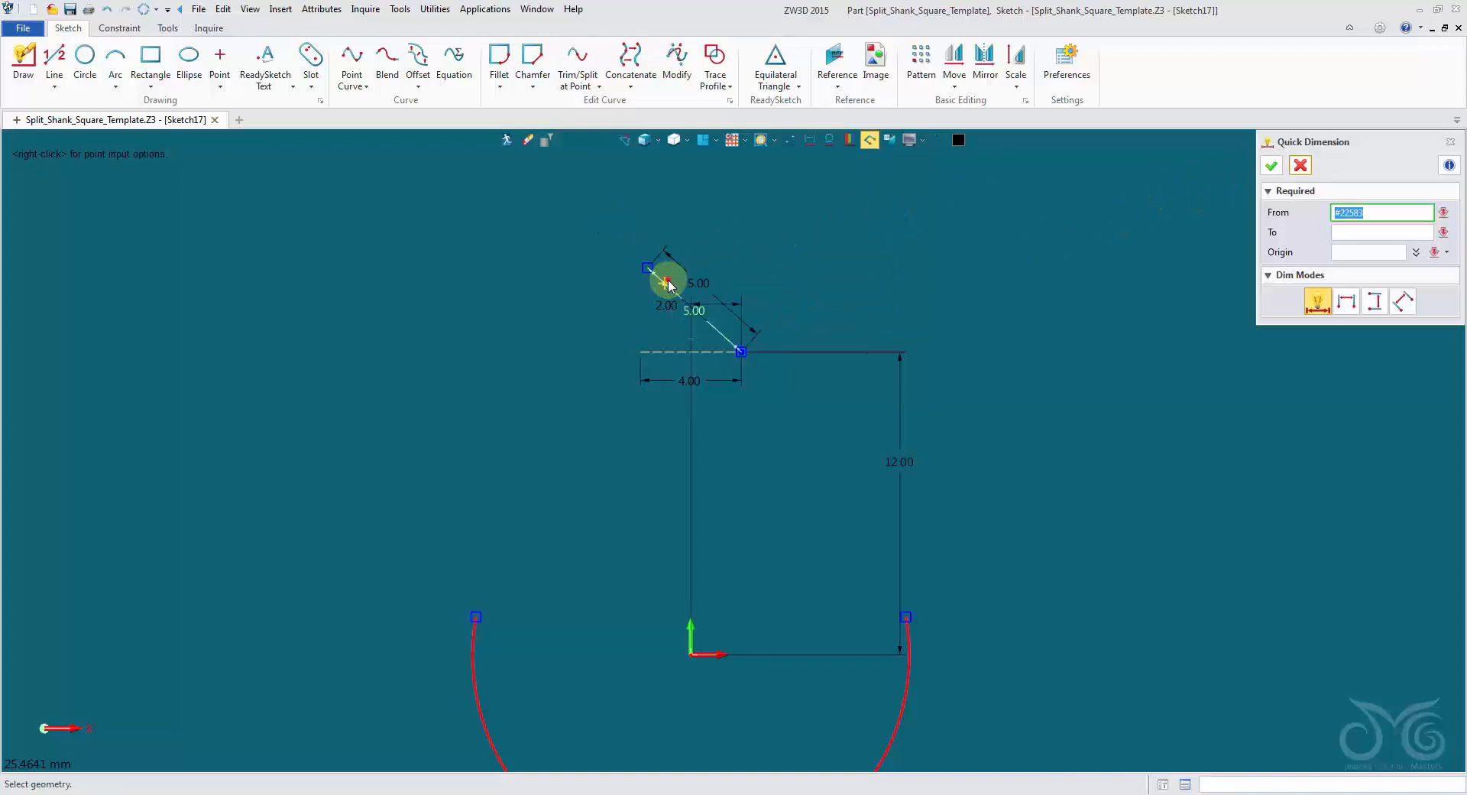
{"action": "left_click", "coordinate": [668, 352]}
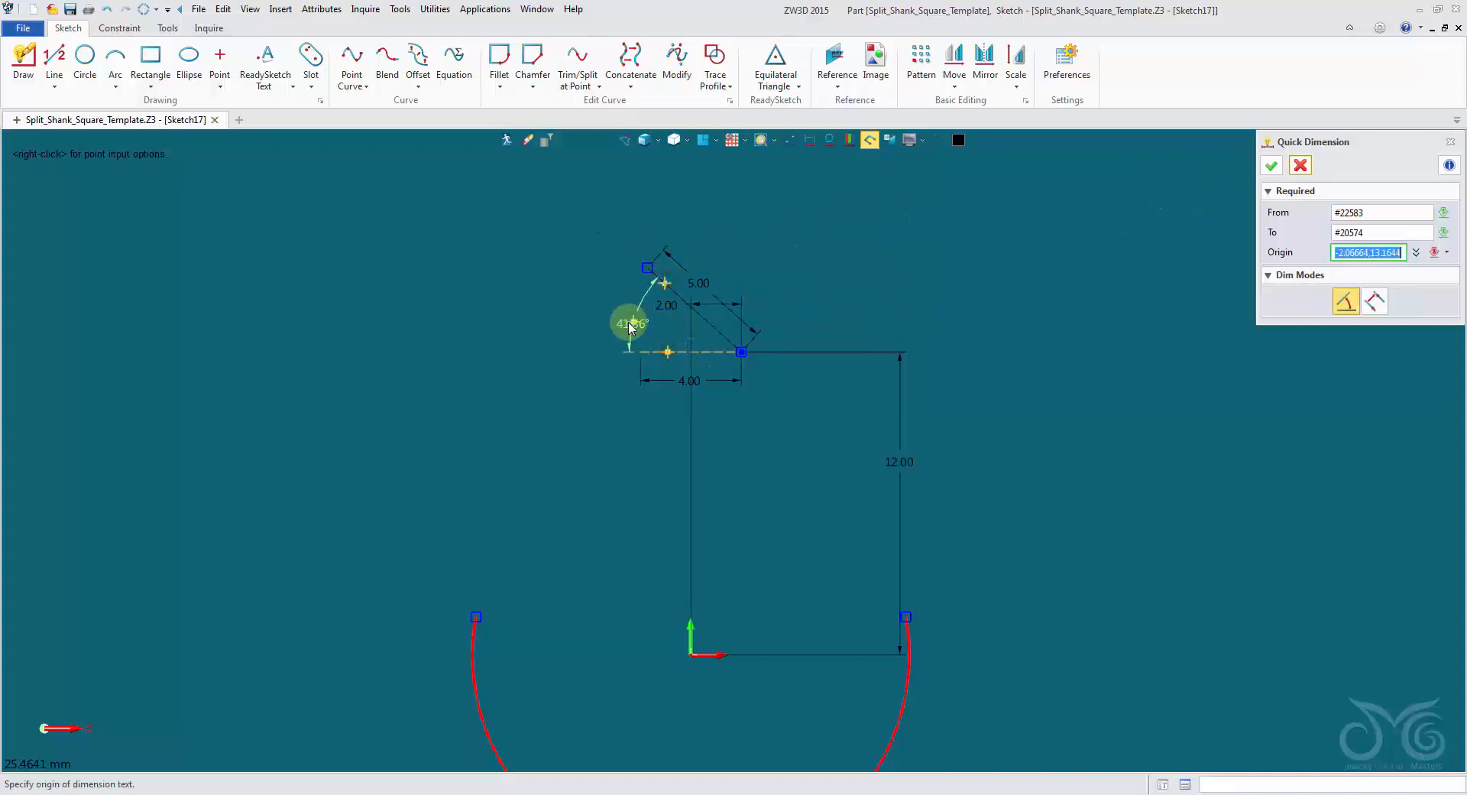
{"action": "left_click", "coordinate": [628, 323]}
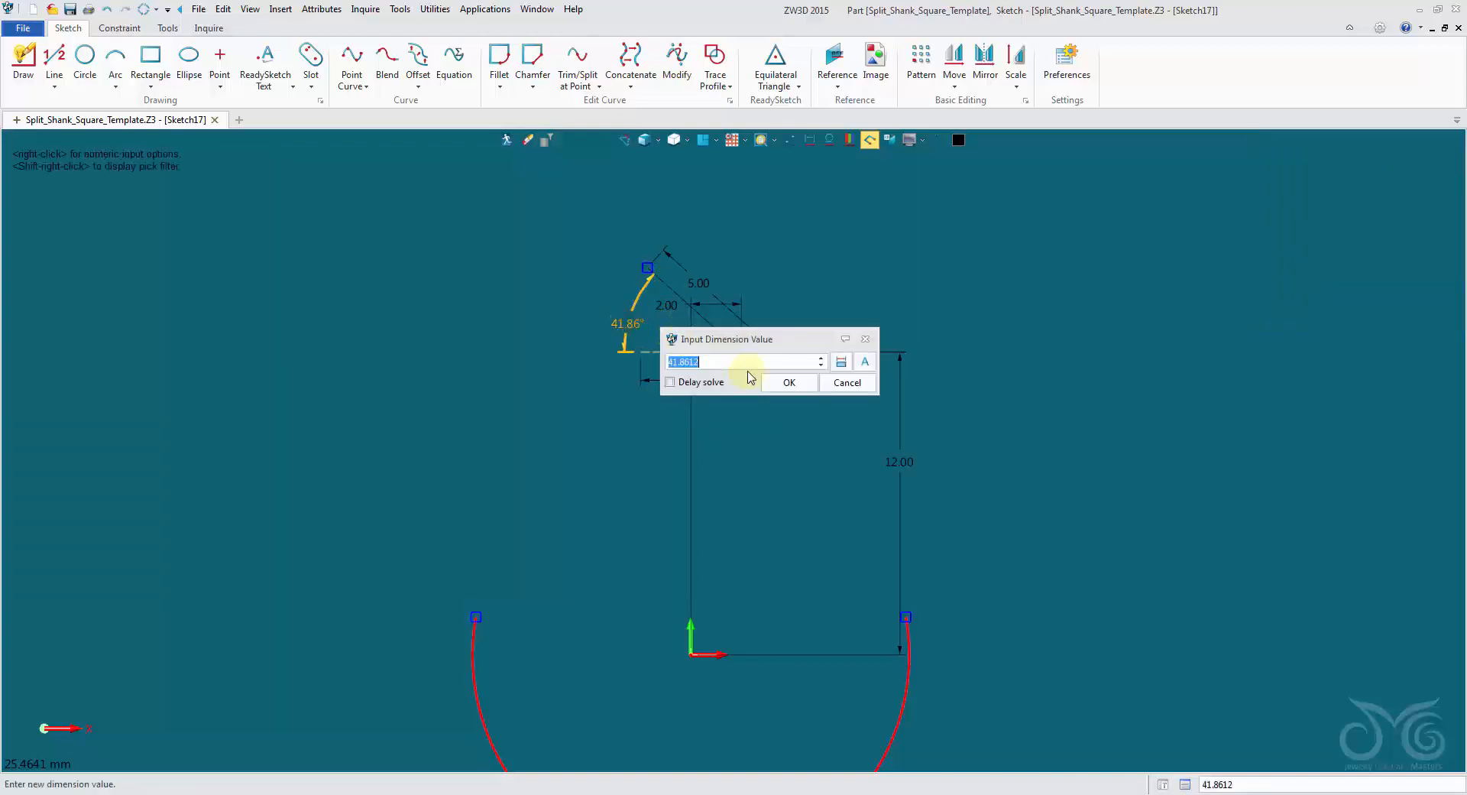
{"action": "scroll", "coordinate": [747, 358], "scroll_direction": "up", "scroll_amount": 2}
{"action": "left_click", "coordinate": [774, 381]}
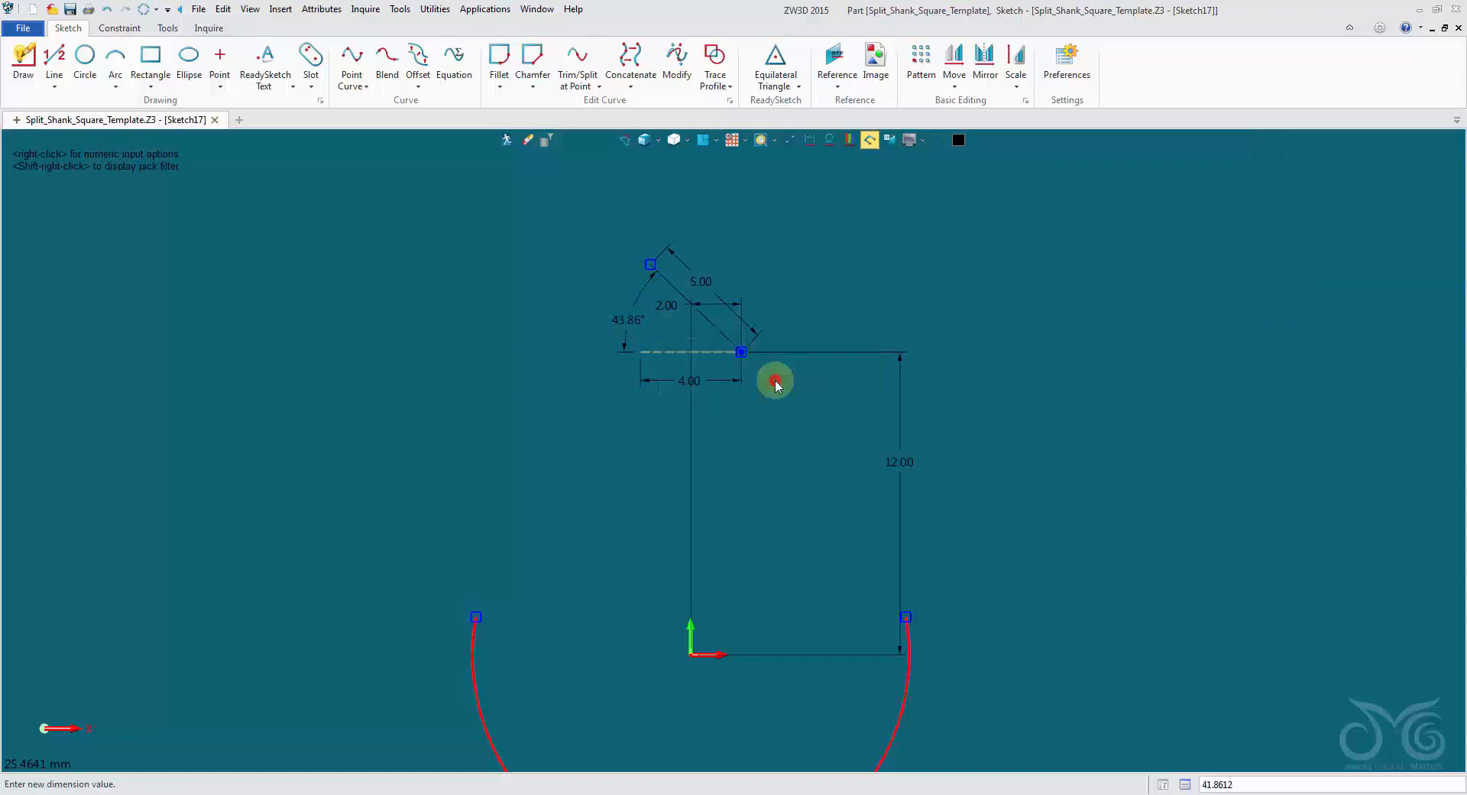
{"action": "left_click", "coordinate": [1310, 173]}
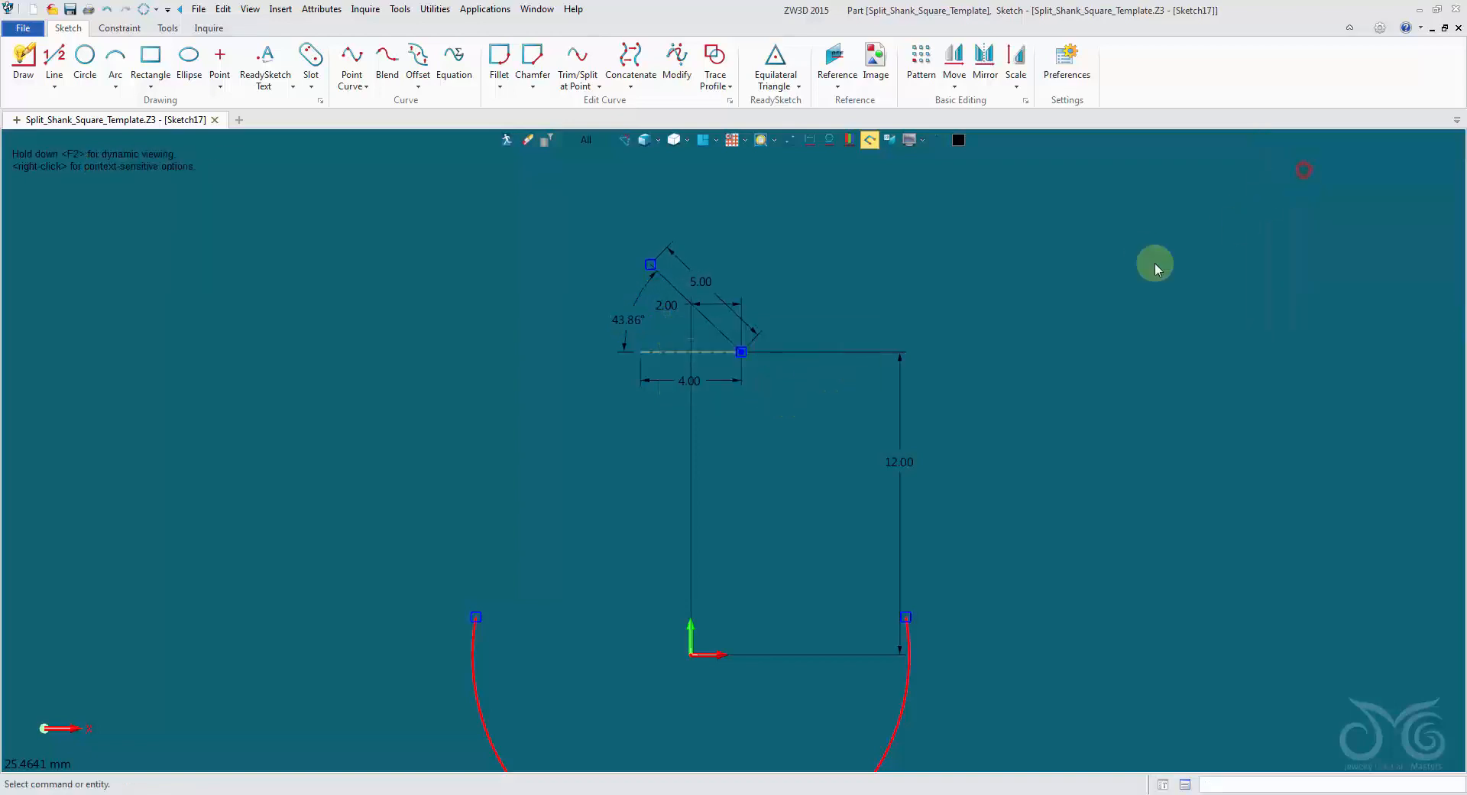
Change the colour of the construction line's 4 mm dimension and the slanted line's 5 mm dimension to light grey.
{"action": "left_click", "coordinate": [726, 380]}
{"action": "left_click", "coordinate": [697, 281]}
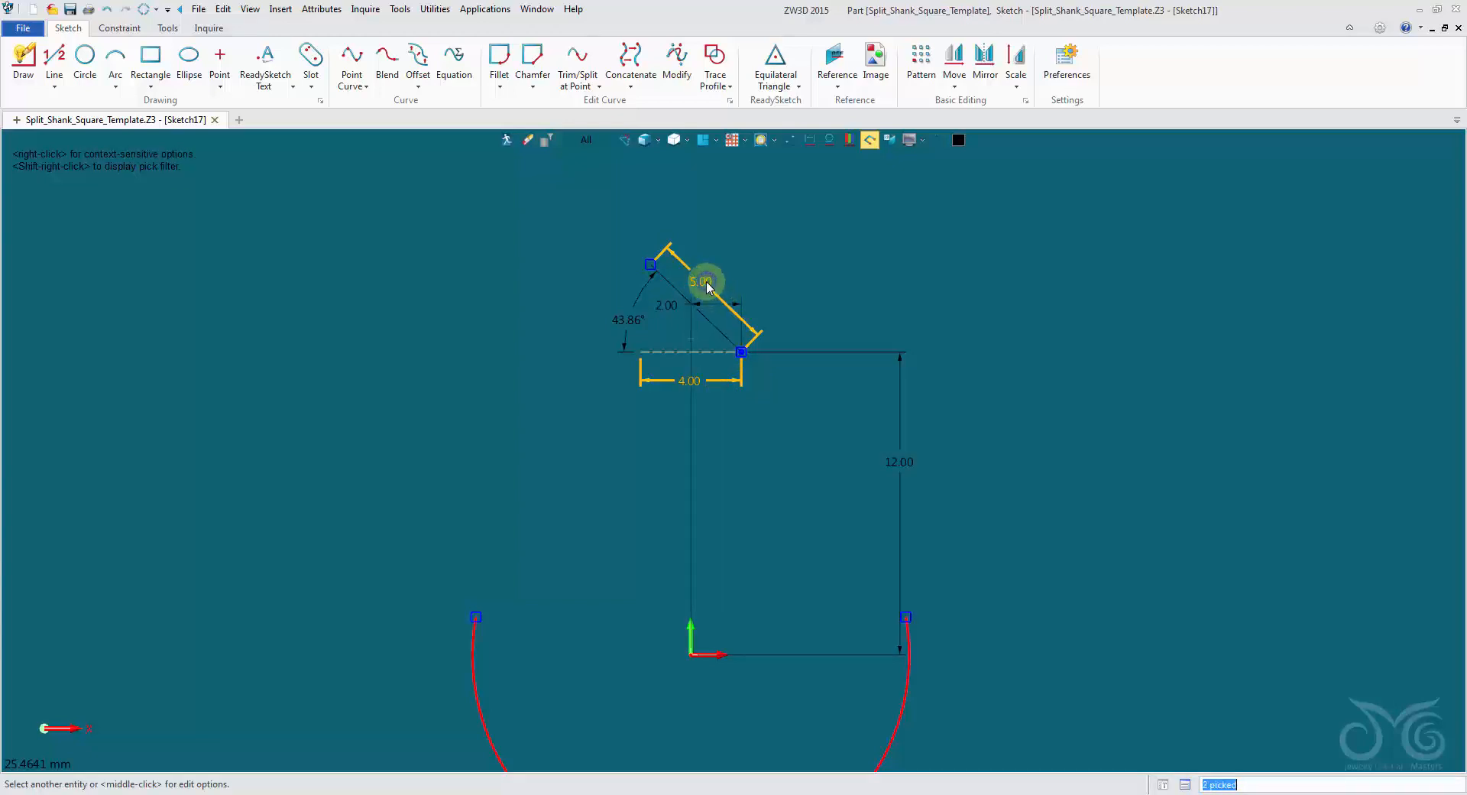
{"action": "left_click", "coordinate": [695, 380]}
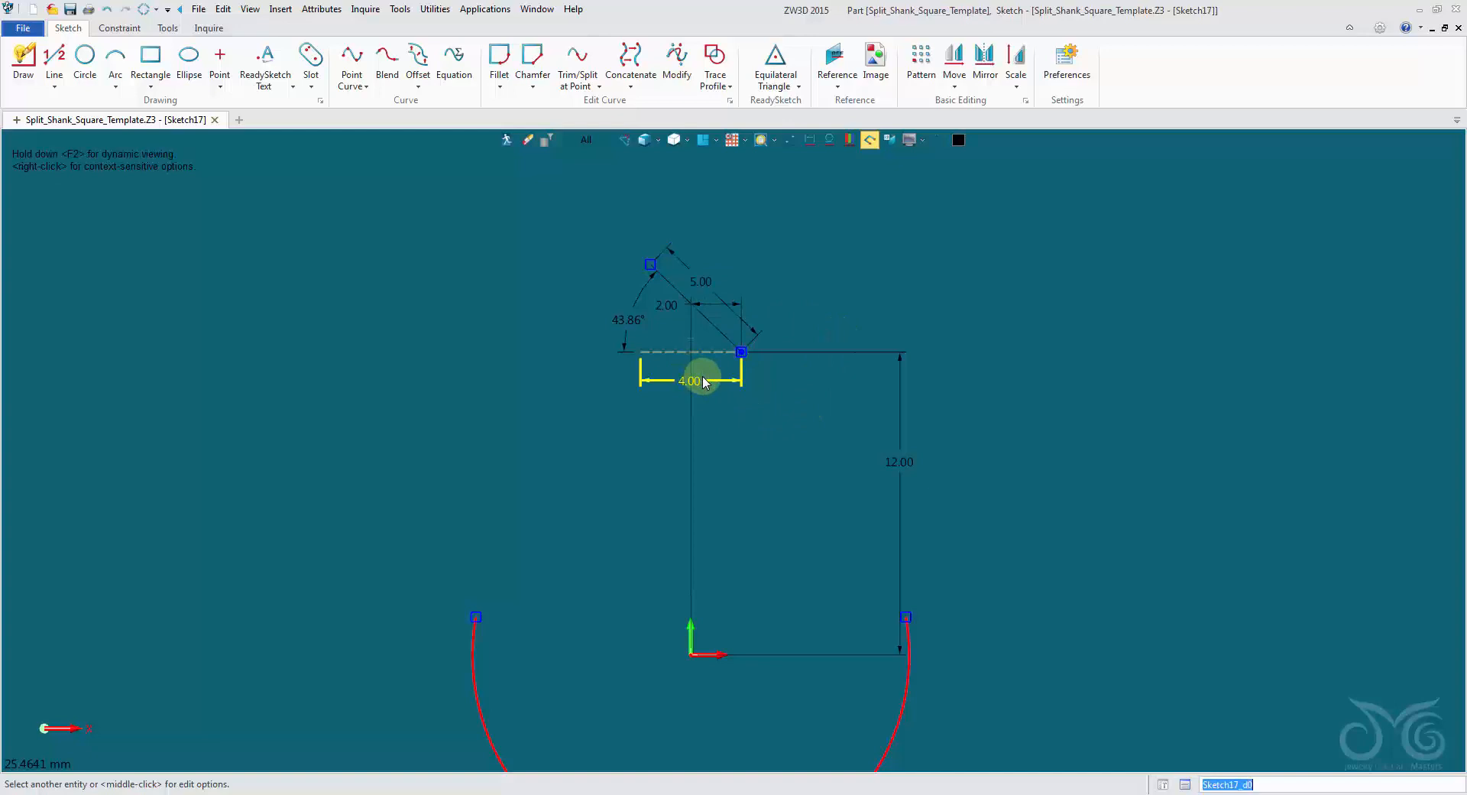
{"action": "left_click", "coordinate": [701, 282]}
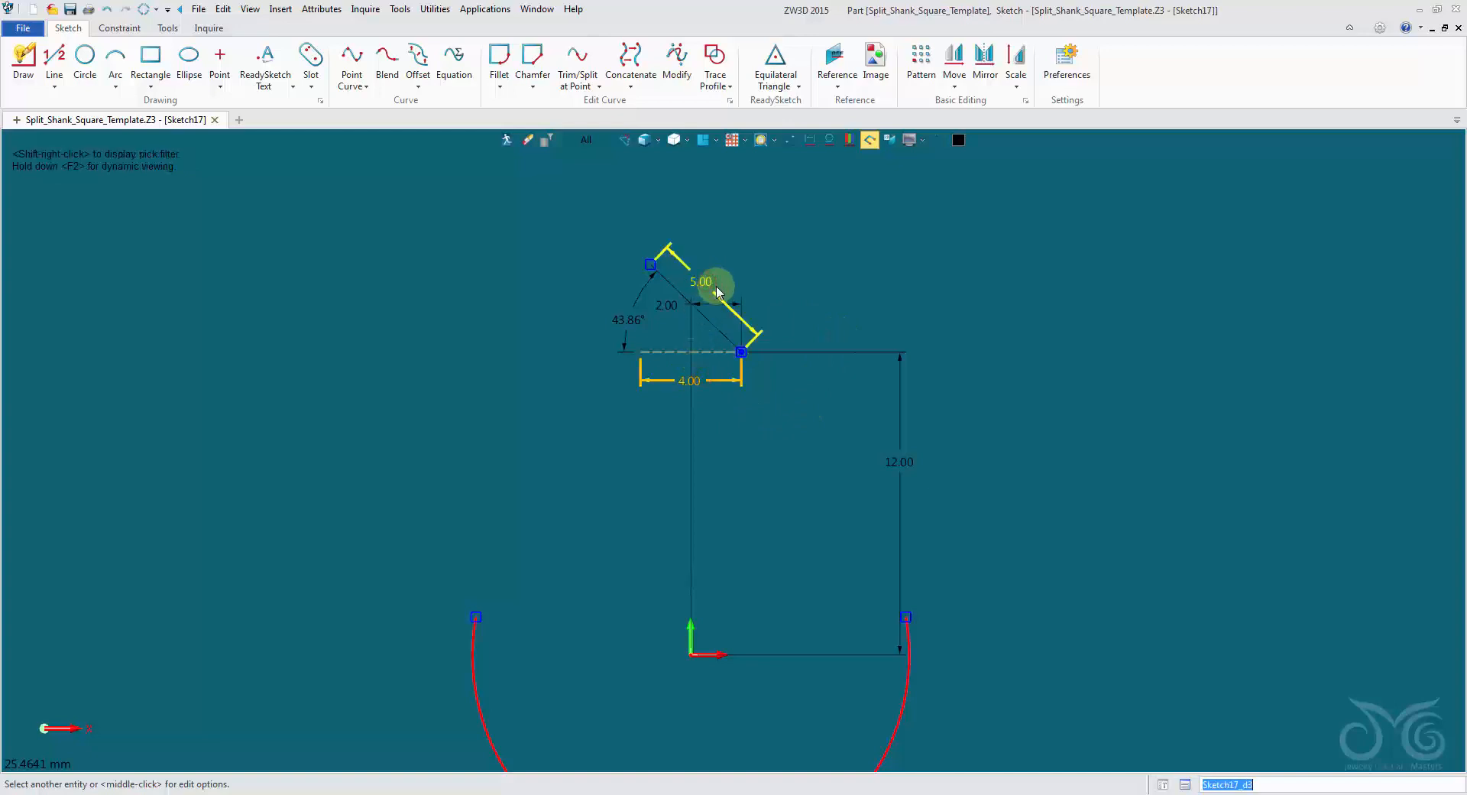
{"action": "right_click", "coordinate": [675, 263]}
{"action": "left_click", "coordinate": [736, 329]}
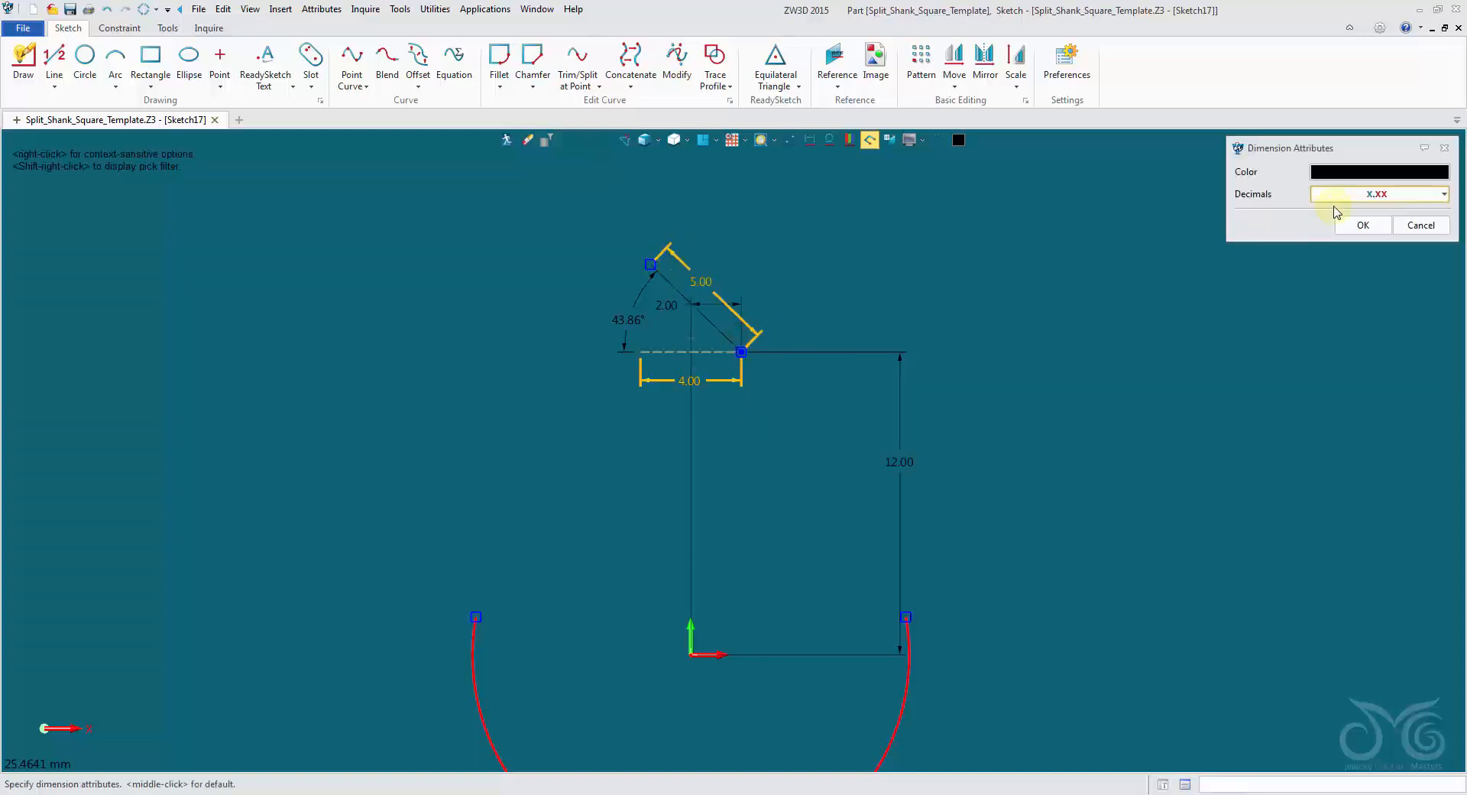
{"action": "left_click", "coordinate": [1355, 175]}
{"action": "left_click", "coordinate": [1366, 215]}
{"action": "left_click", "coordinate": [1376, 224]}
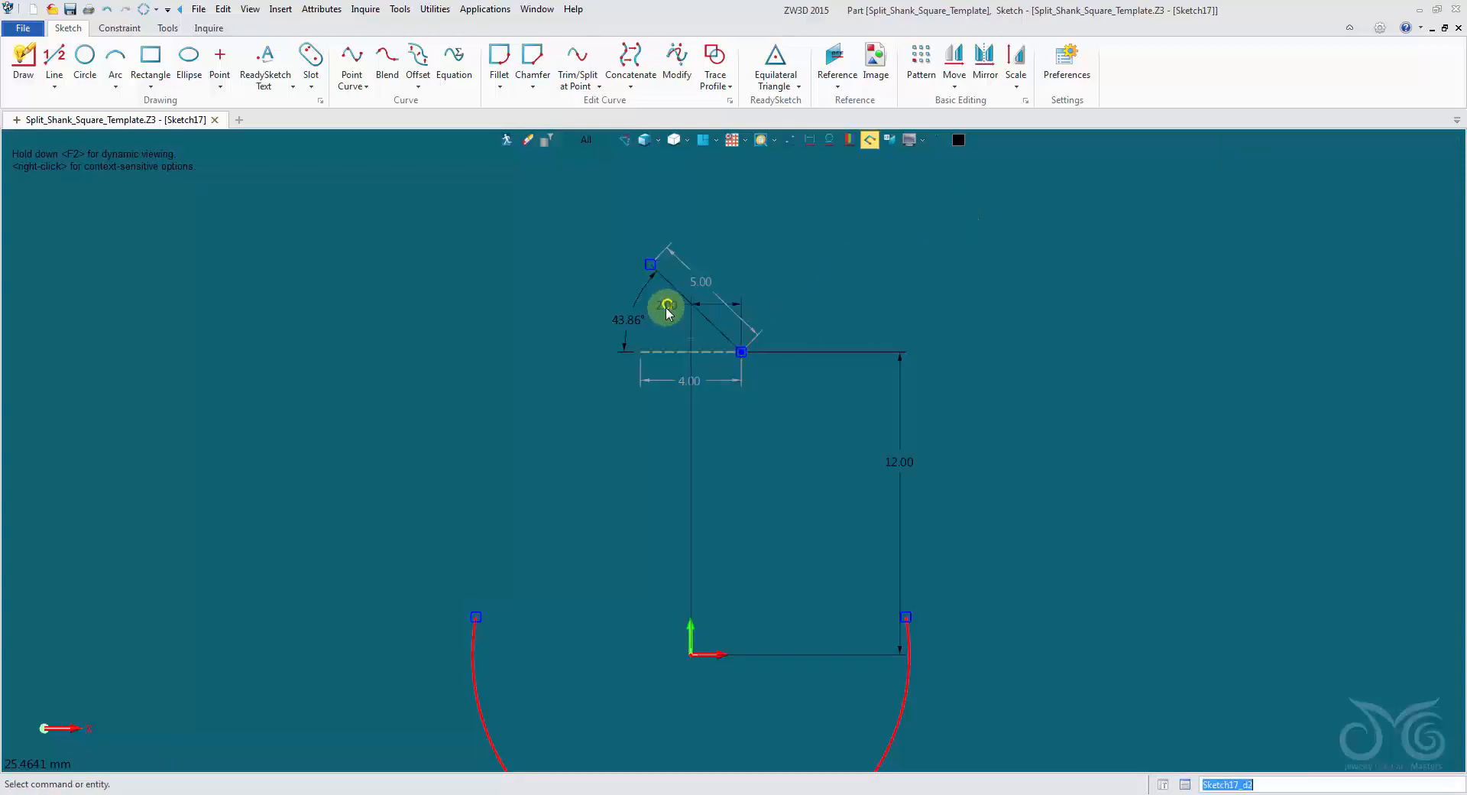
Move the 2 mm horizontal dimension above the slanted line and set that line's angle to the construction line to 30°.
{"action": "left_click_drag", "start_coordinate": [673, 311], "coordinate": [735, 237]}
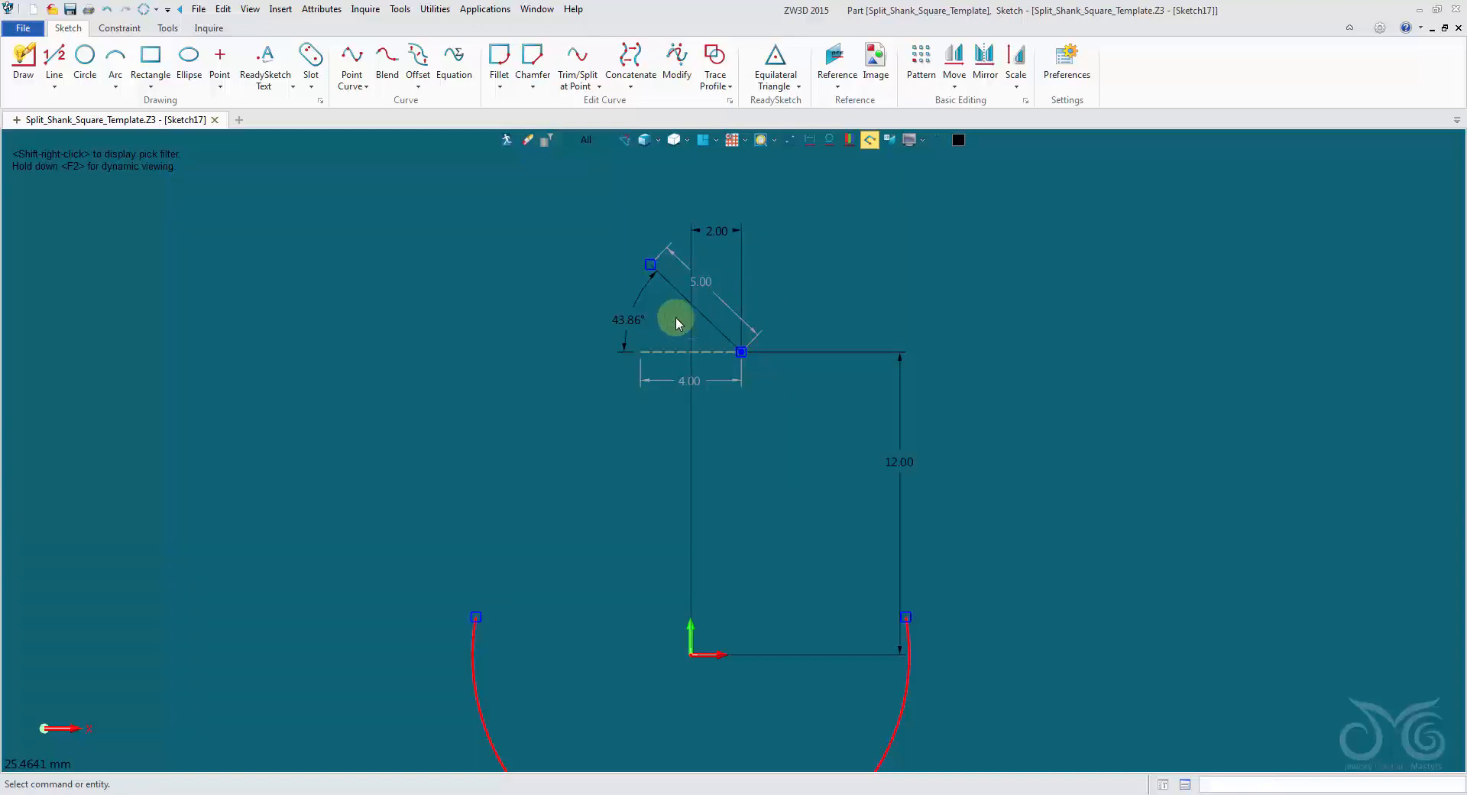
{"action": "double_click", "coordinate": [645, 320]}
{"action": "scroll", "coordinate": [703, 353], "scroll_direction": "down", "scroll_amount": 8}
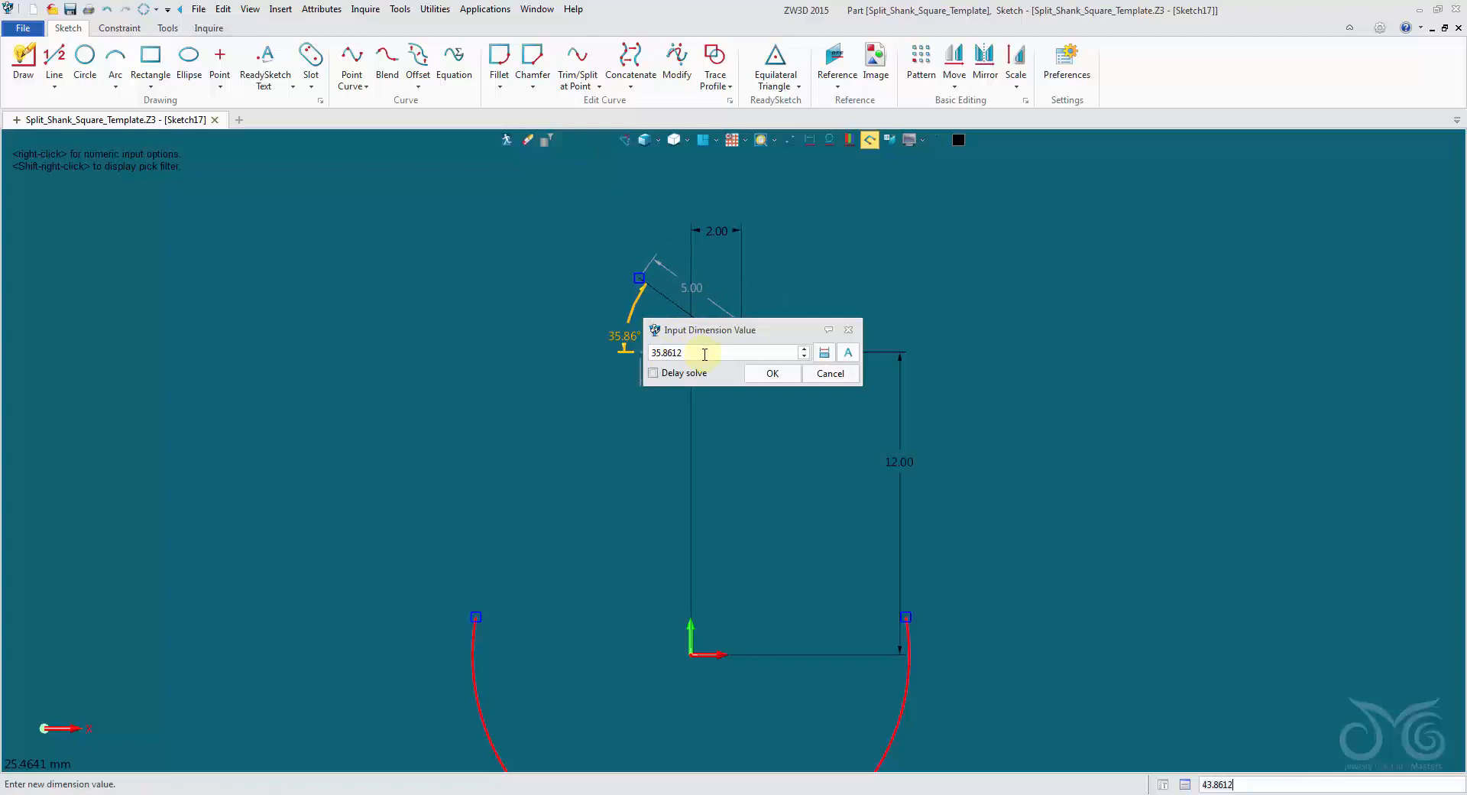
{"action": "left_click_drag", "start_coordinate": [703, 354], "coordinate": [559, 345]}
{"action": "type", "text": "30"}
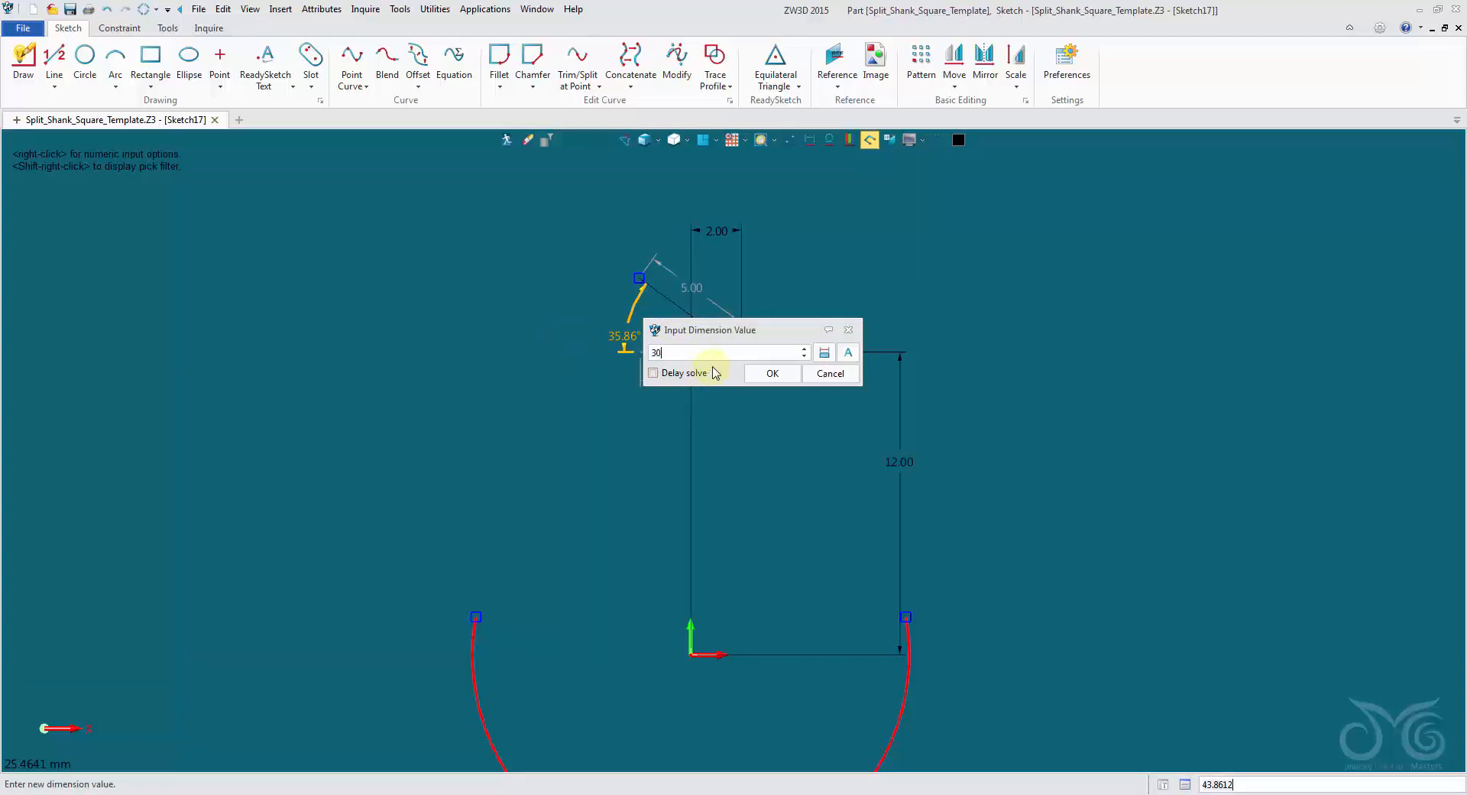
{"action": "left_click", "coordinate": [771, 373]}
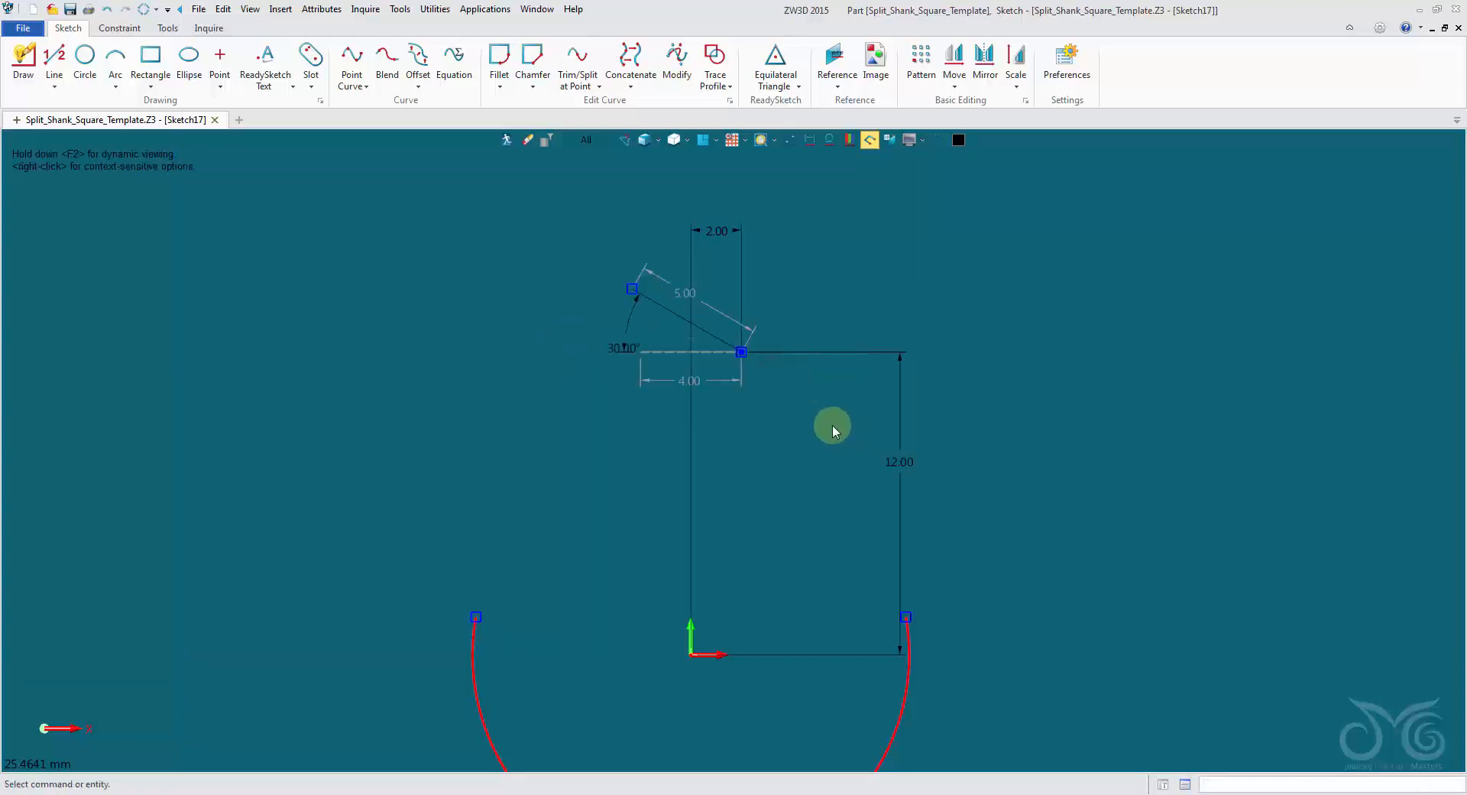
Pick the lower shank's reference curve at its right upper end.
{"action": "middle_click_drag", "start_coordinate": [855, 473], "coordinate": [772, 455]}
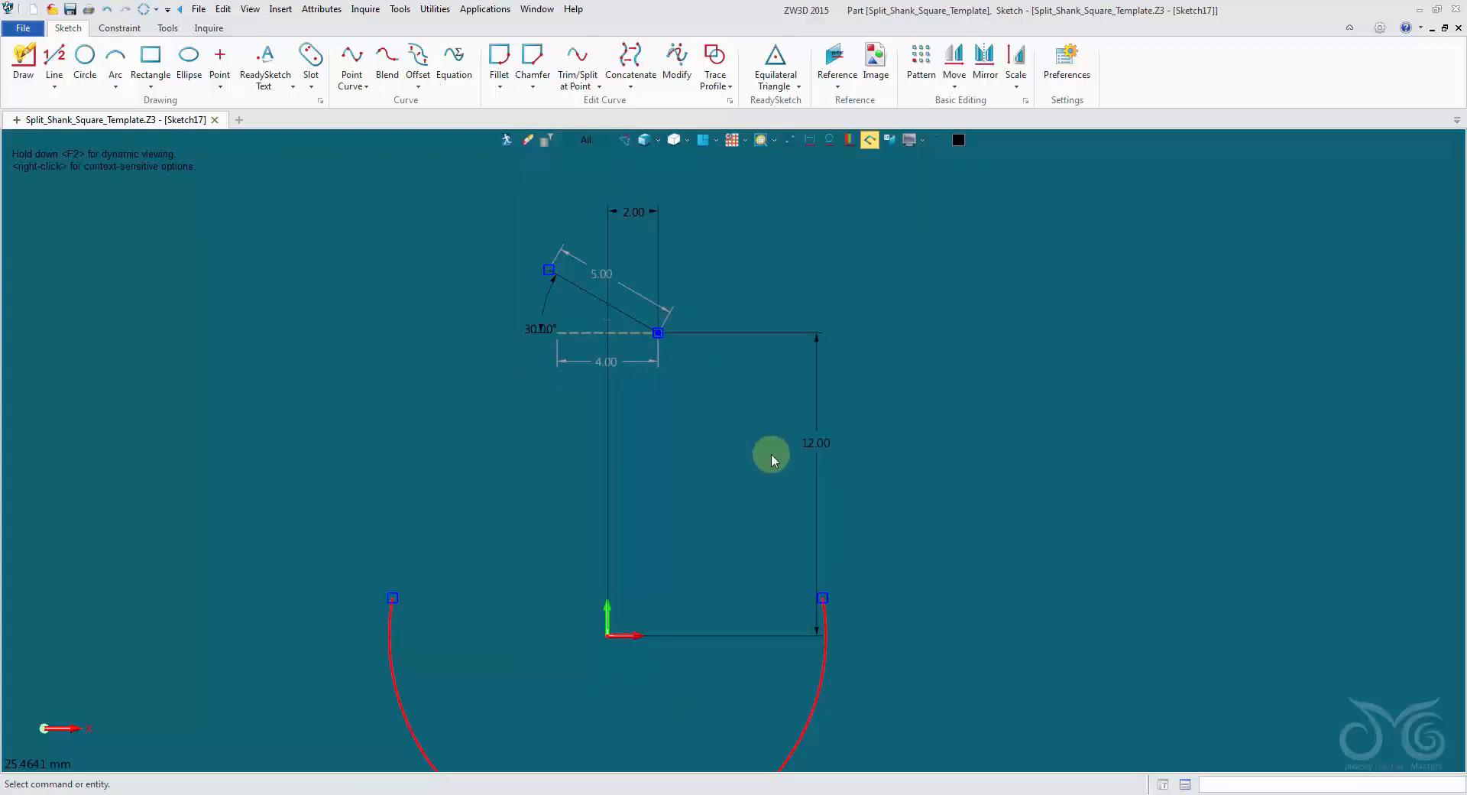
{"action": "scroll", "coordinate": [771, 455], "scroll_direction": "up", "scroll_amount": 1}
{"action": "left_click", "coordinate": [835, 626]}
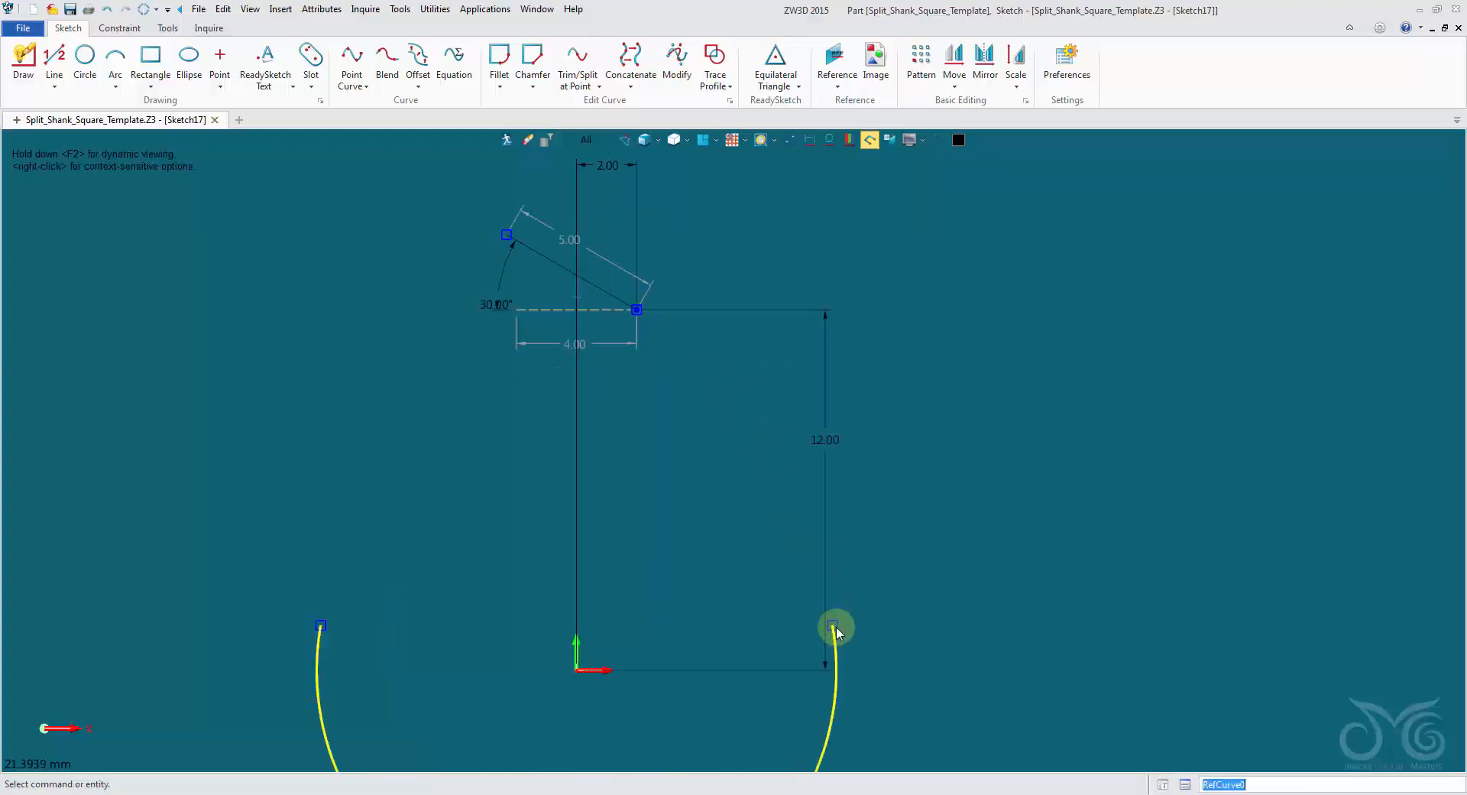
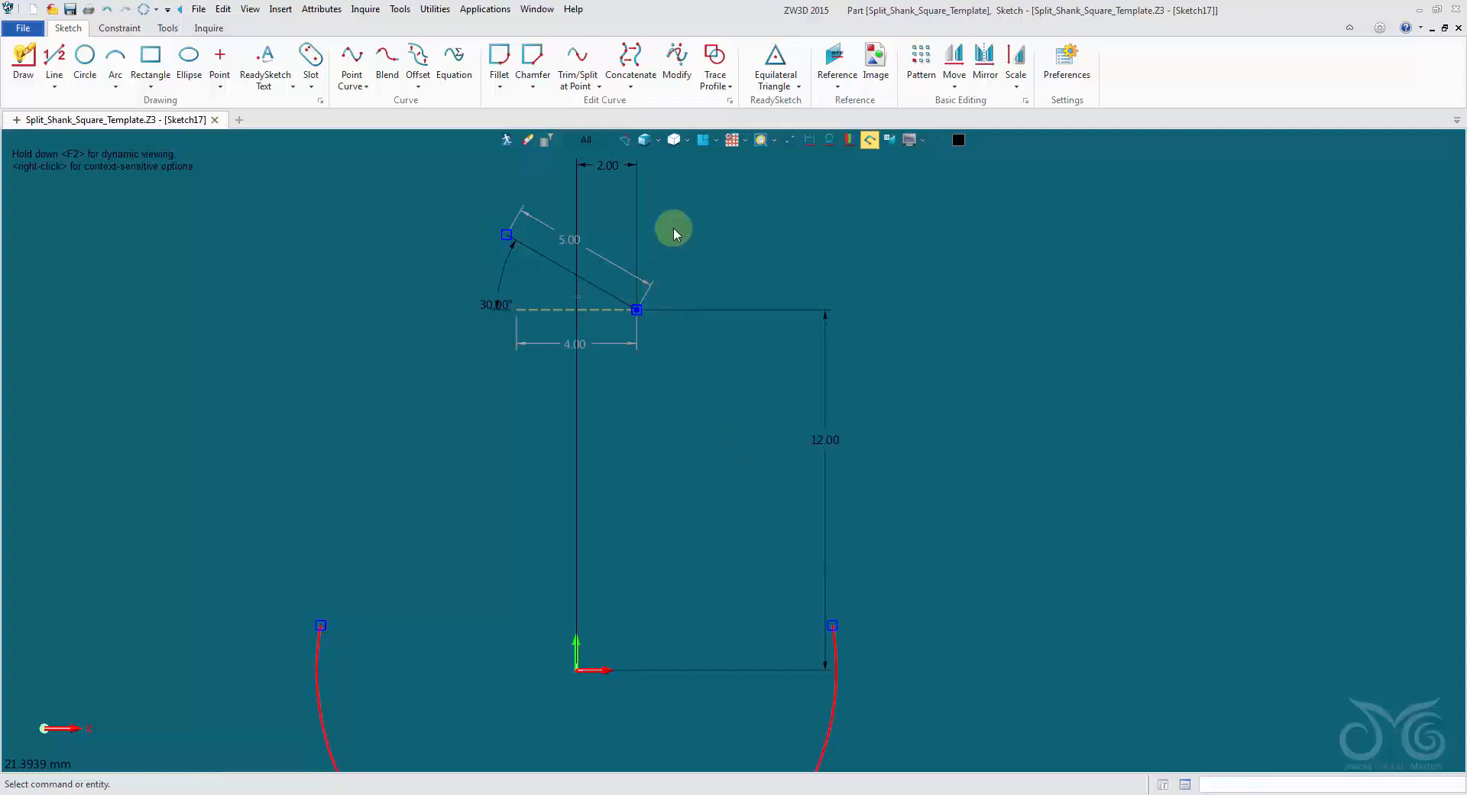
Exit the sketch and turn off the JCD_Template layer.
{"action": "left_click", "coordinate": [514, 143]}
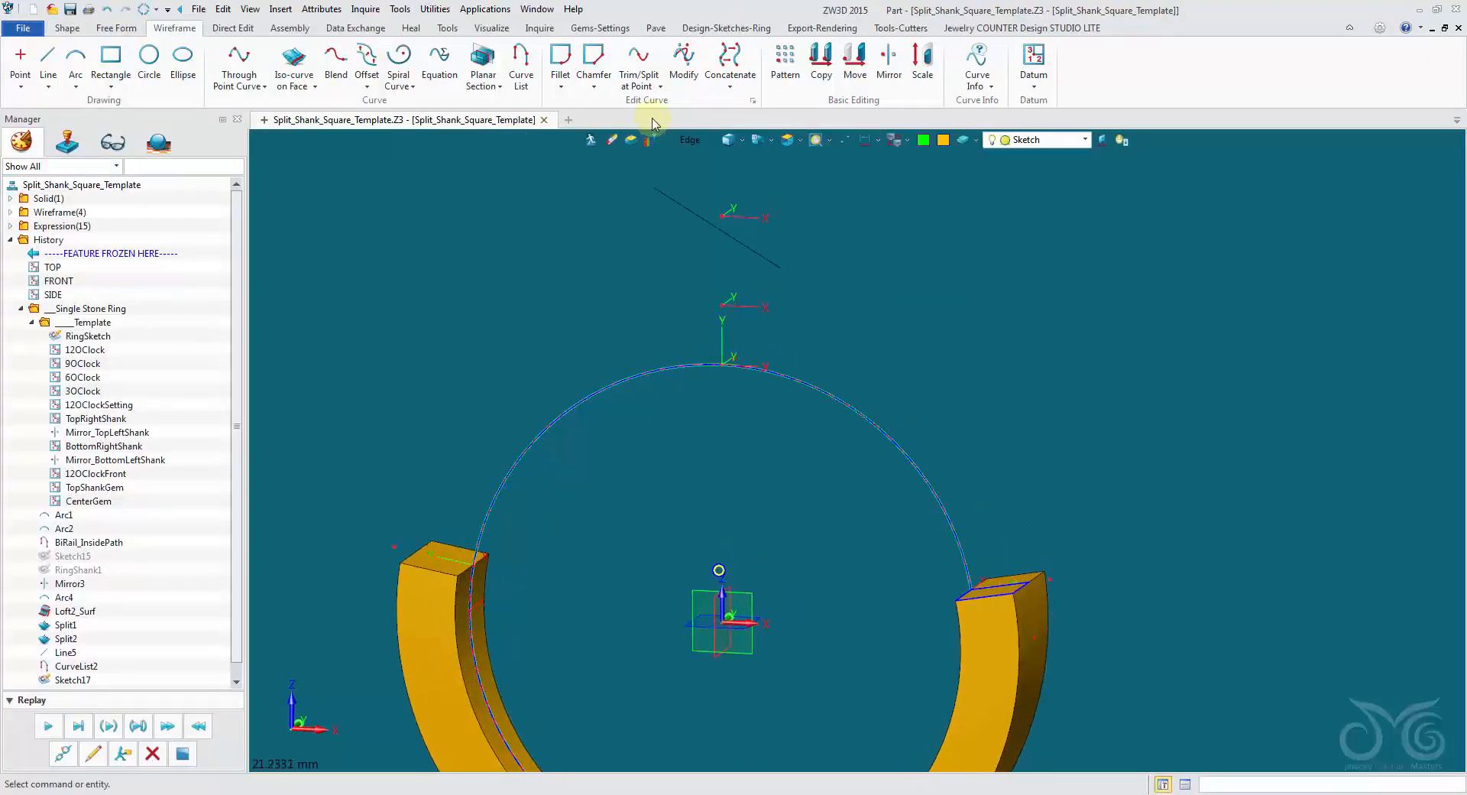
{"action": "left_click", "coordinate": [1058, 145]}
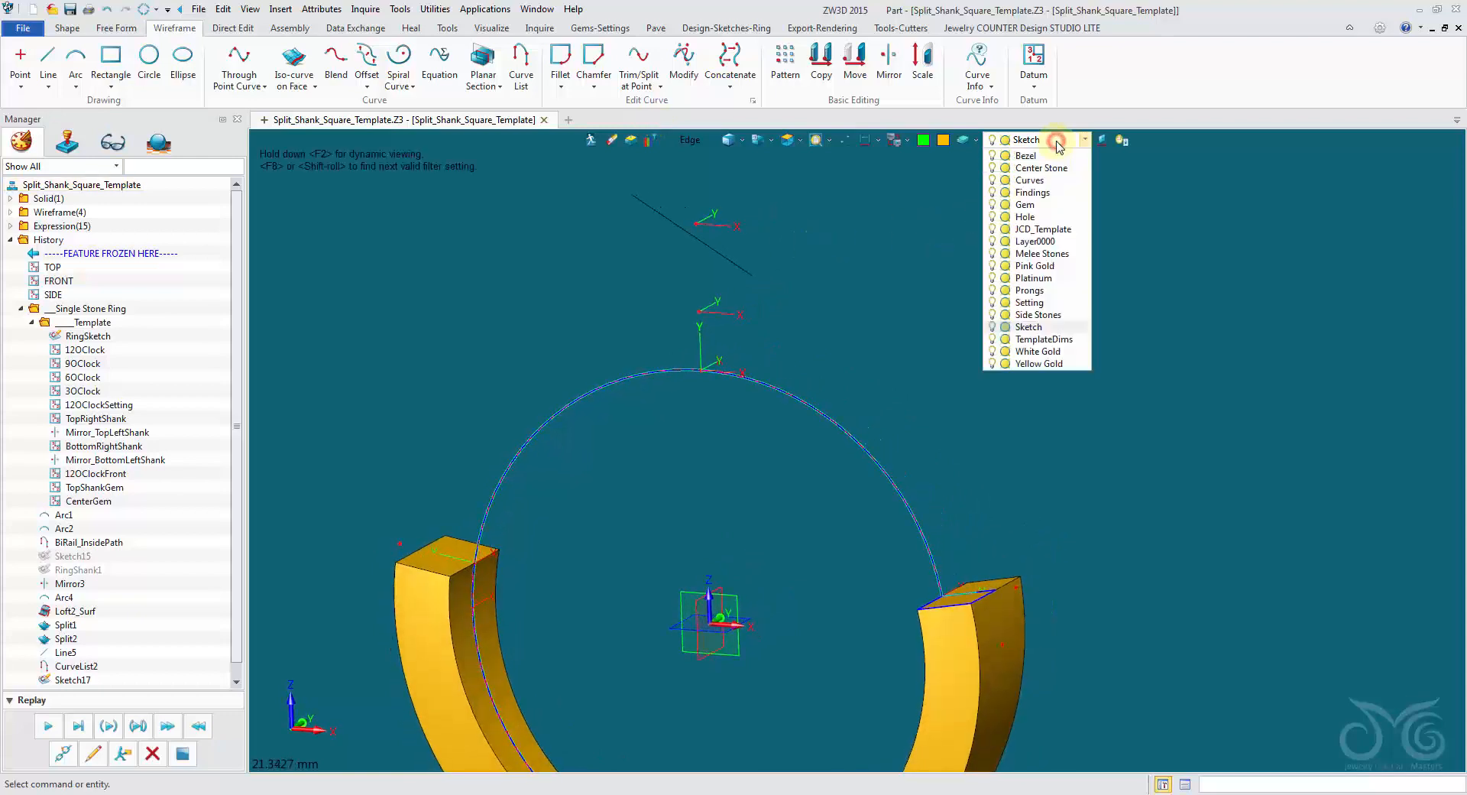
{"action": "left_click", "coordinate": [993, 228]}
{"action": "left_click", "coordinate": [1062, 348]}
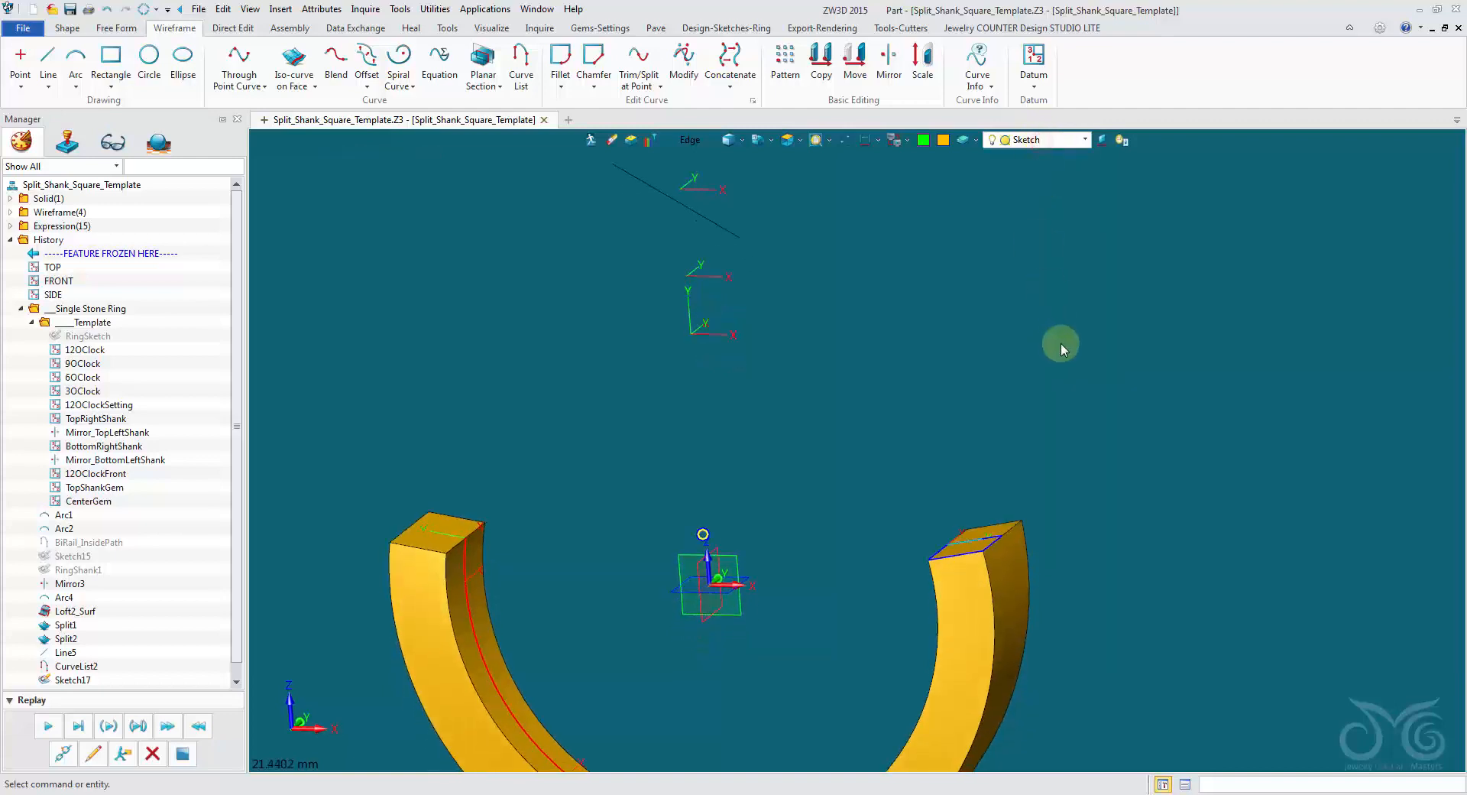
Set the pick filter to Shape and blank the solid lower shank.
{"action": "left_click", "coordinate": [692, 141]}
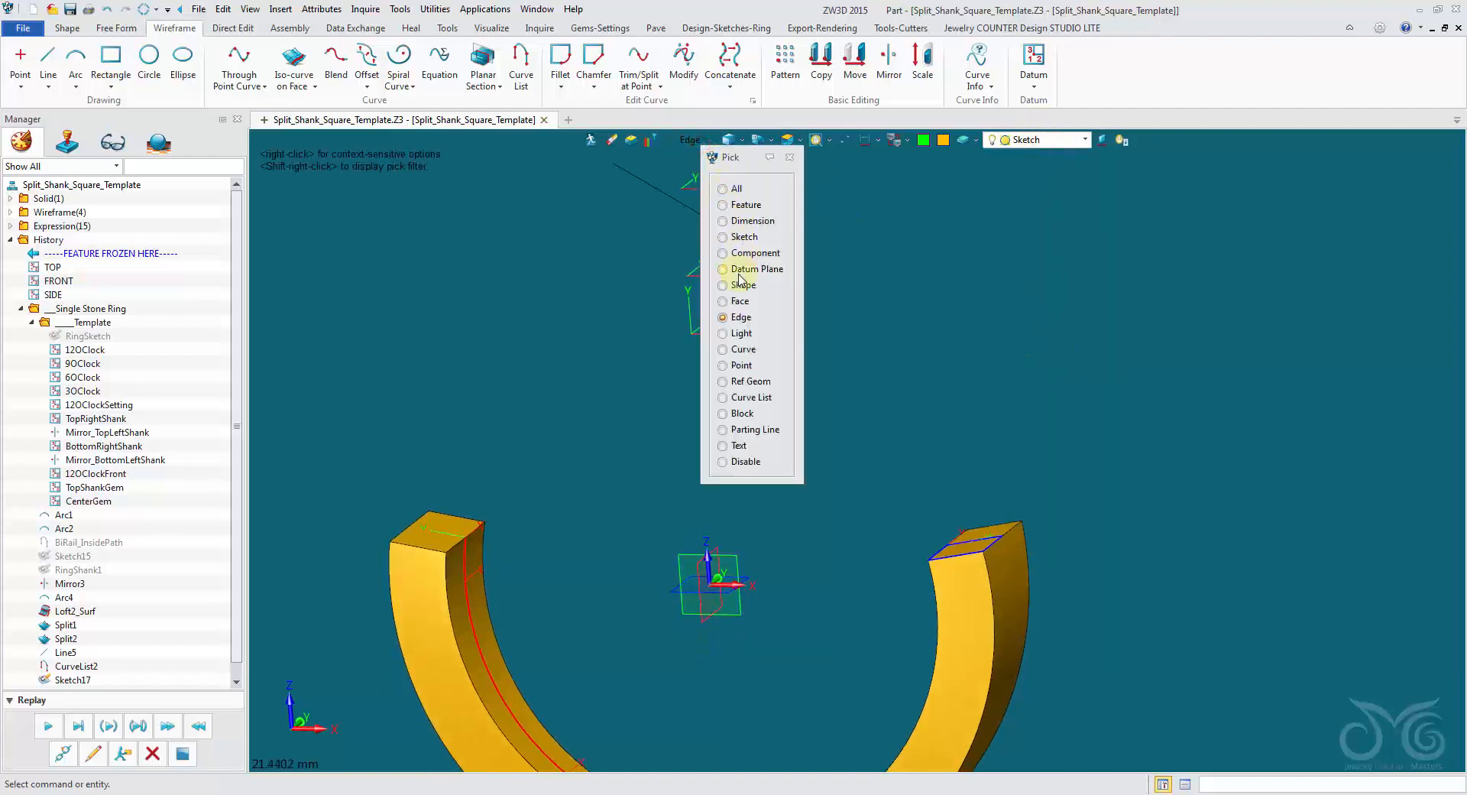
{"action": "left_click", "coordinate": [739, 283]}
{"action": "left_click", "coordinate": [960, 615]}
{"action": "right_click", "coordinate": [961, 612]}
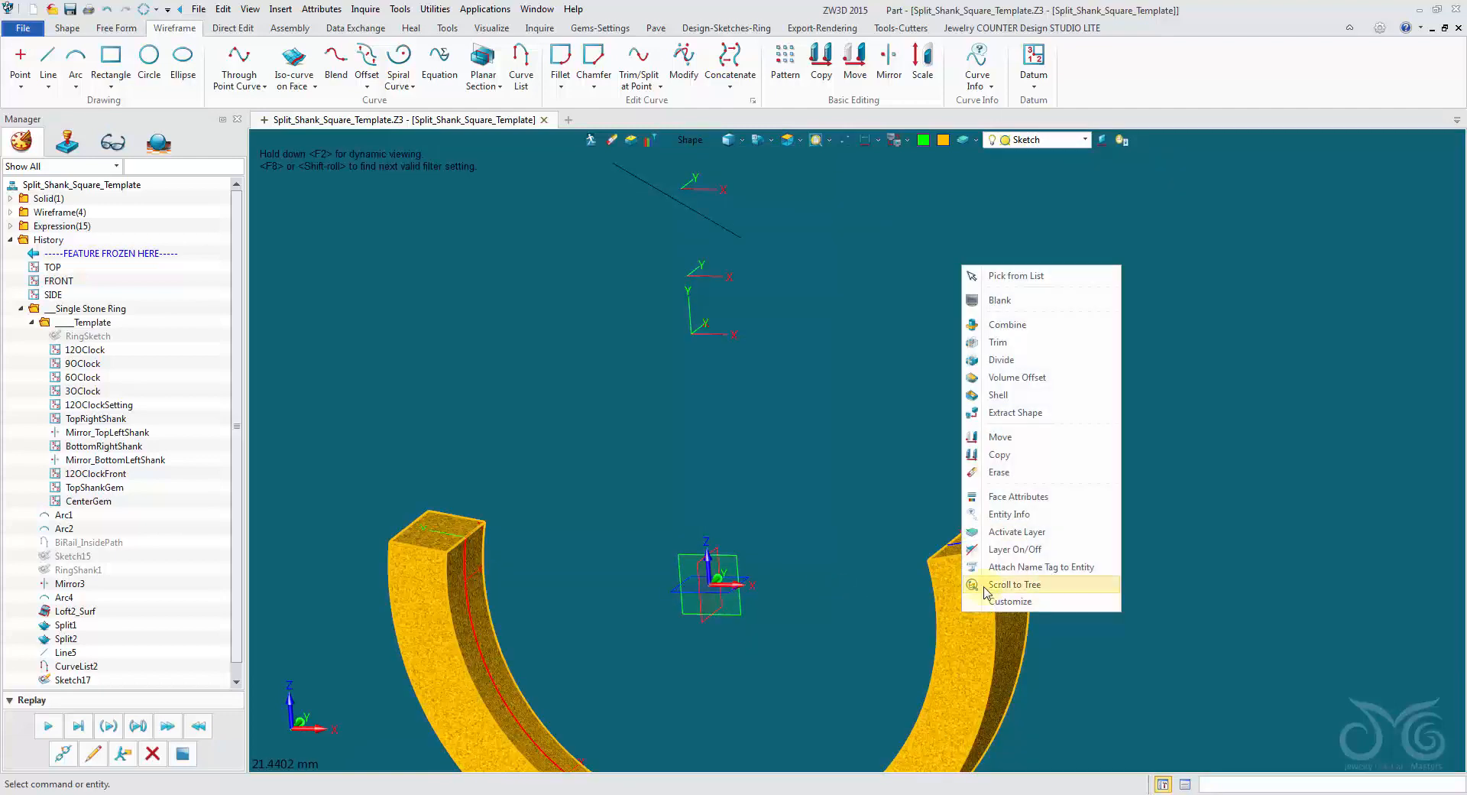
{"action": "left_click", "coordinate": [1018, 300]}
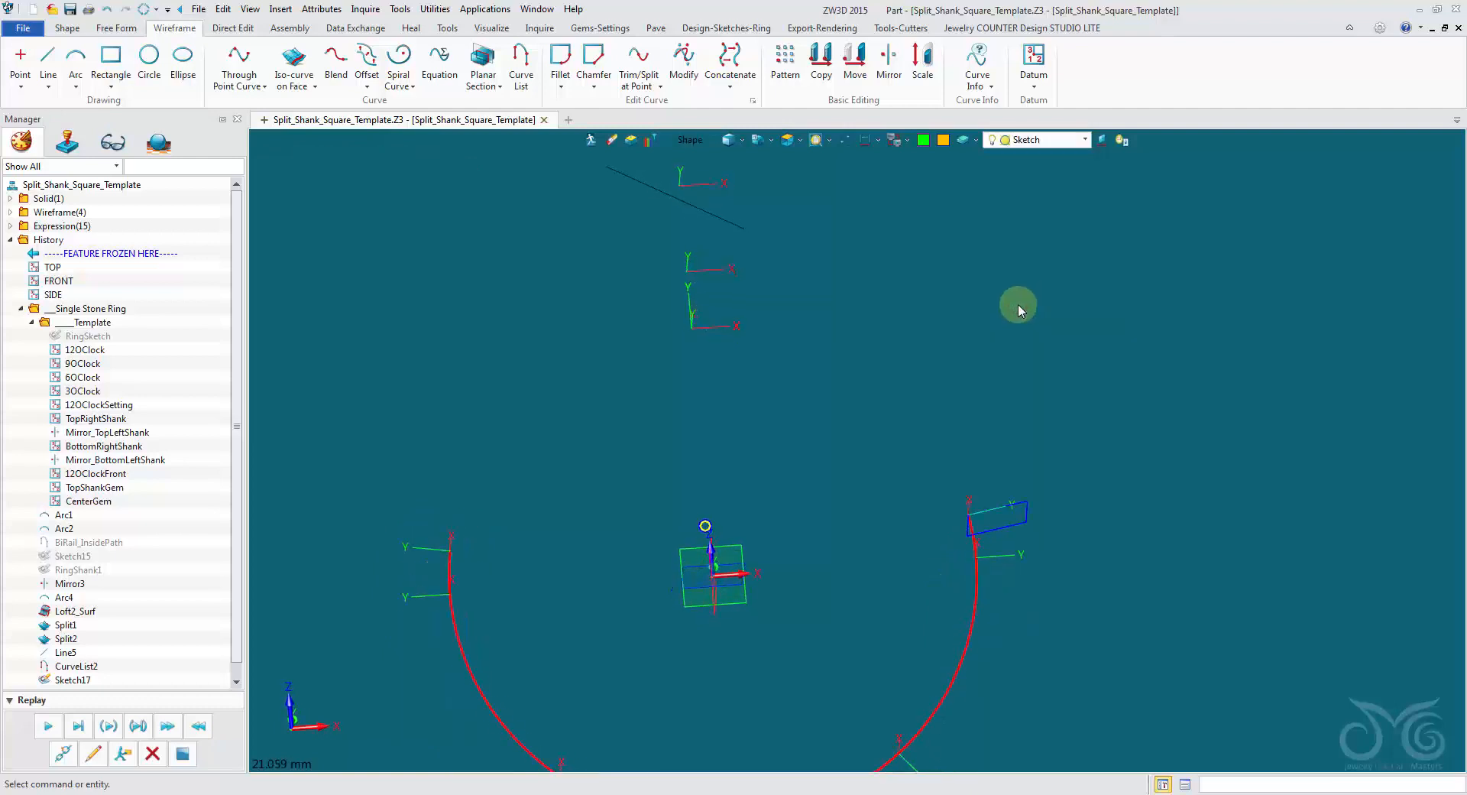
Blend the slanted line's lower end to the lower shank curve's right upper end, using Tangent continuity, weights of 1 and Trim both.
{"action": "middle_click_drag", "start_coordinate": [1018, 304], "coordinate": [1020, 269]}
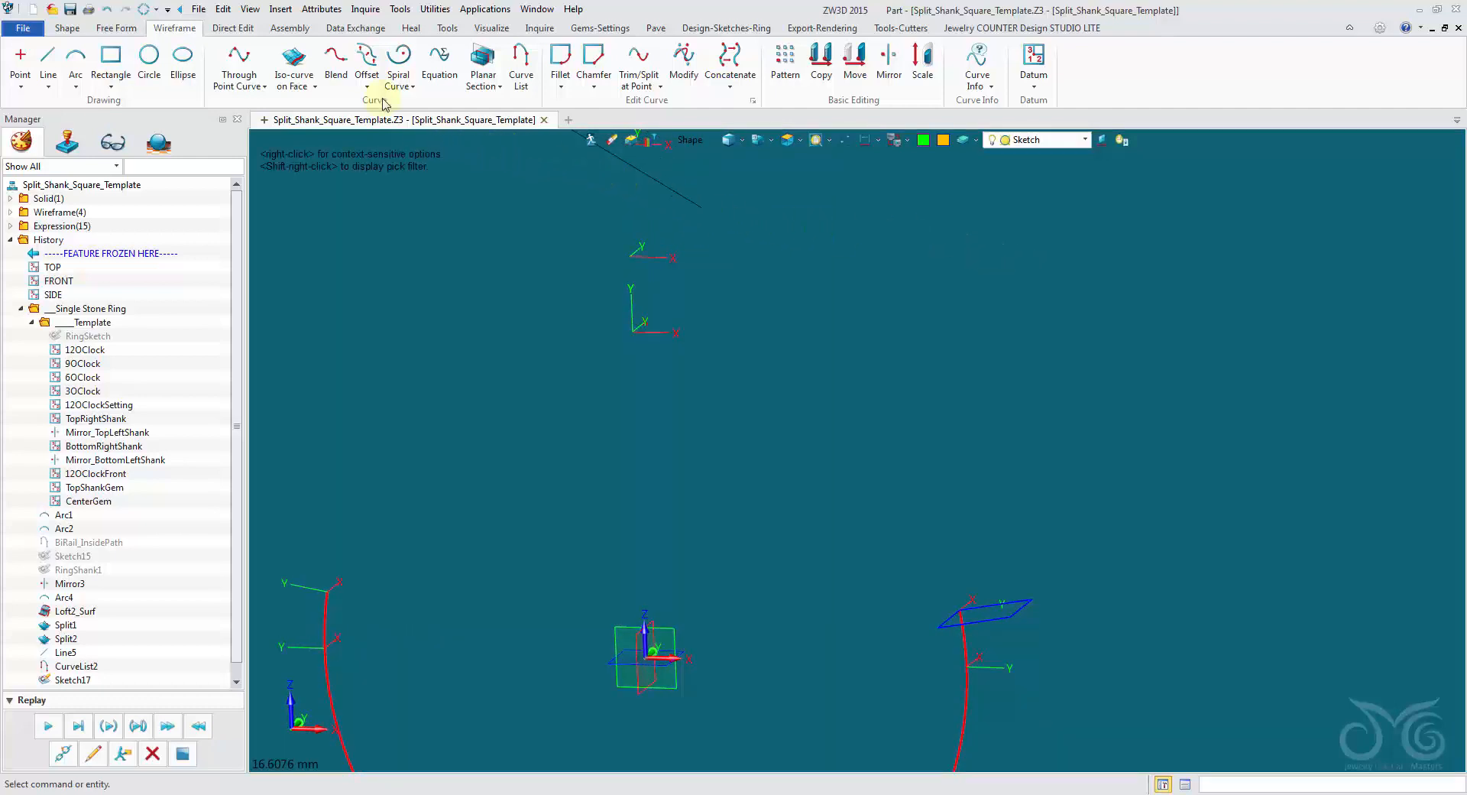
{"action": "left_click", "coordinate": [334, 57]}
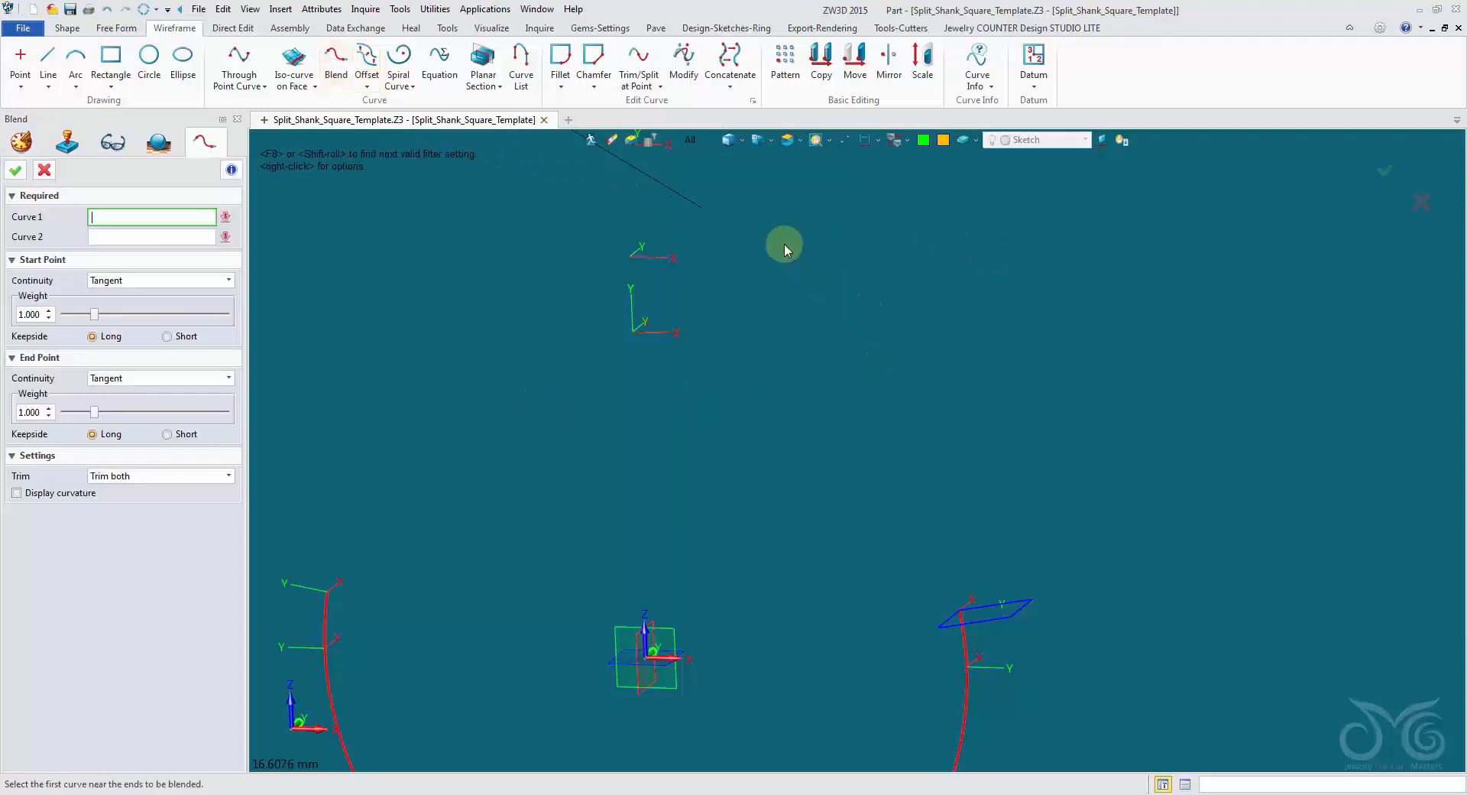
{"action": "left_click", "coordinate": [702, 206]}
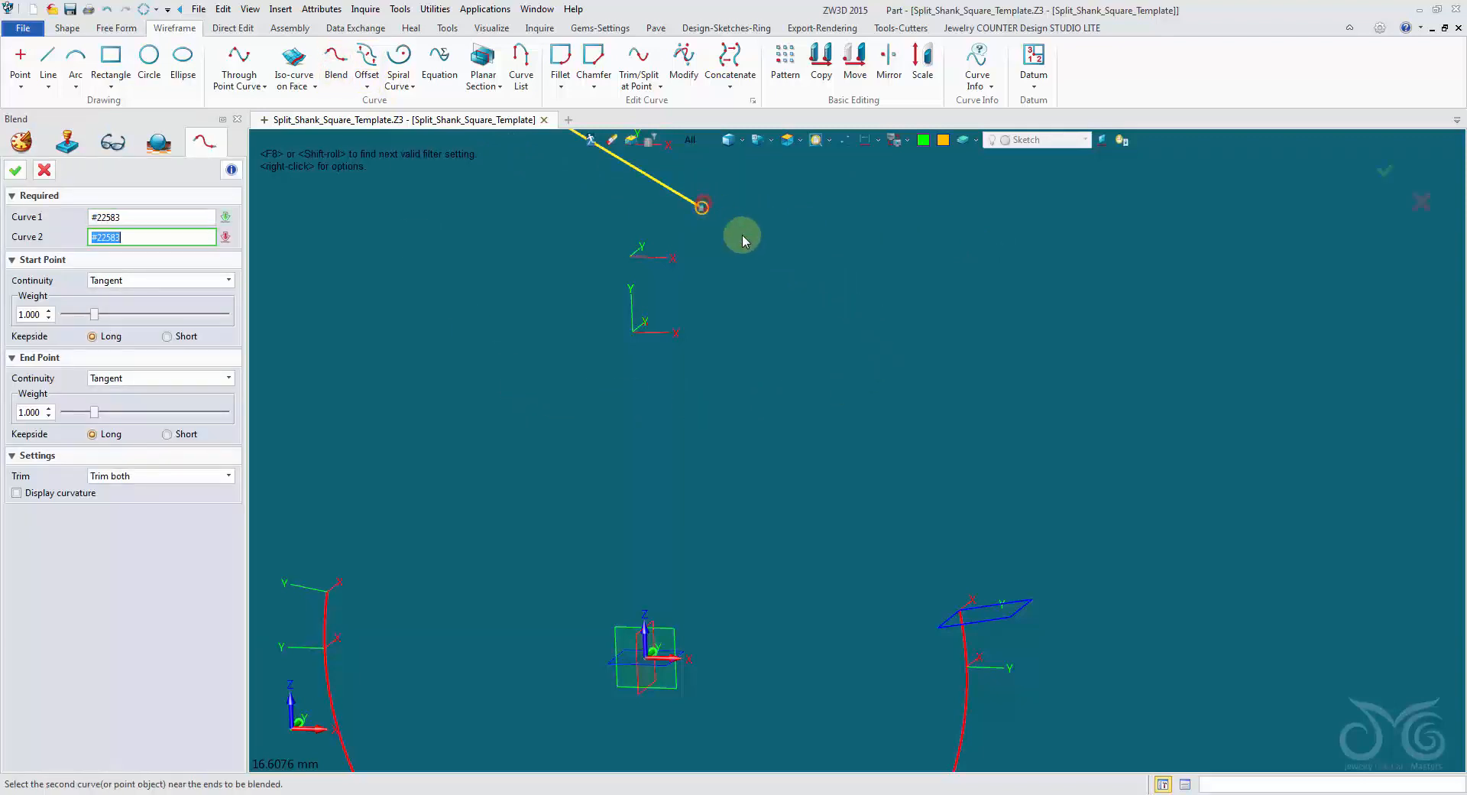
{"action": "left_click", "coordinate": [959, 610]}
{"action": "scroll", "coordinate": [961, 612], "scroll_direction": "up", "scroll_amount": 4}
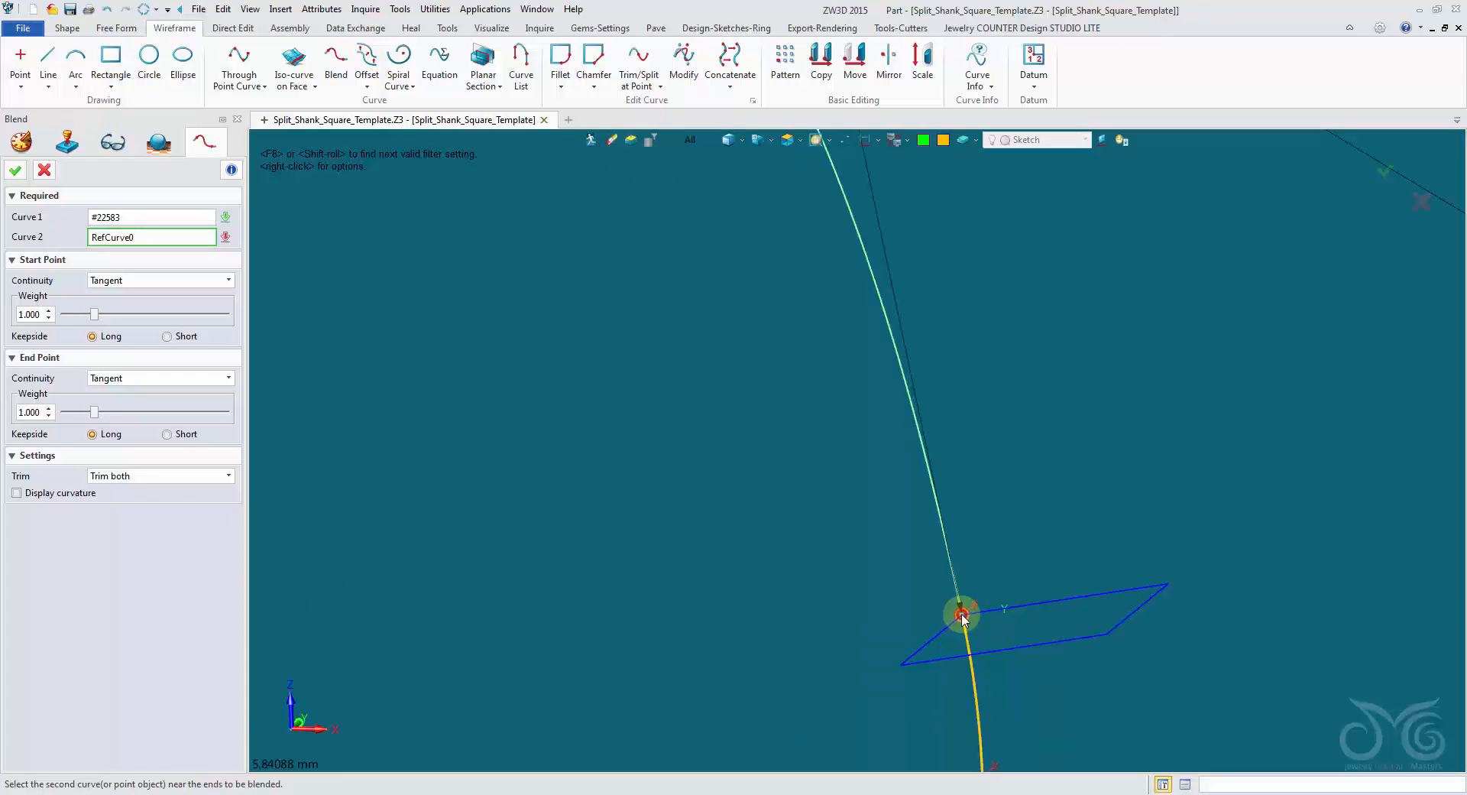
{"action": "scroll", "coordinate": [960, 612], "scroll_direction": "down", "scroll_amount": 5}
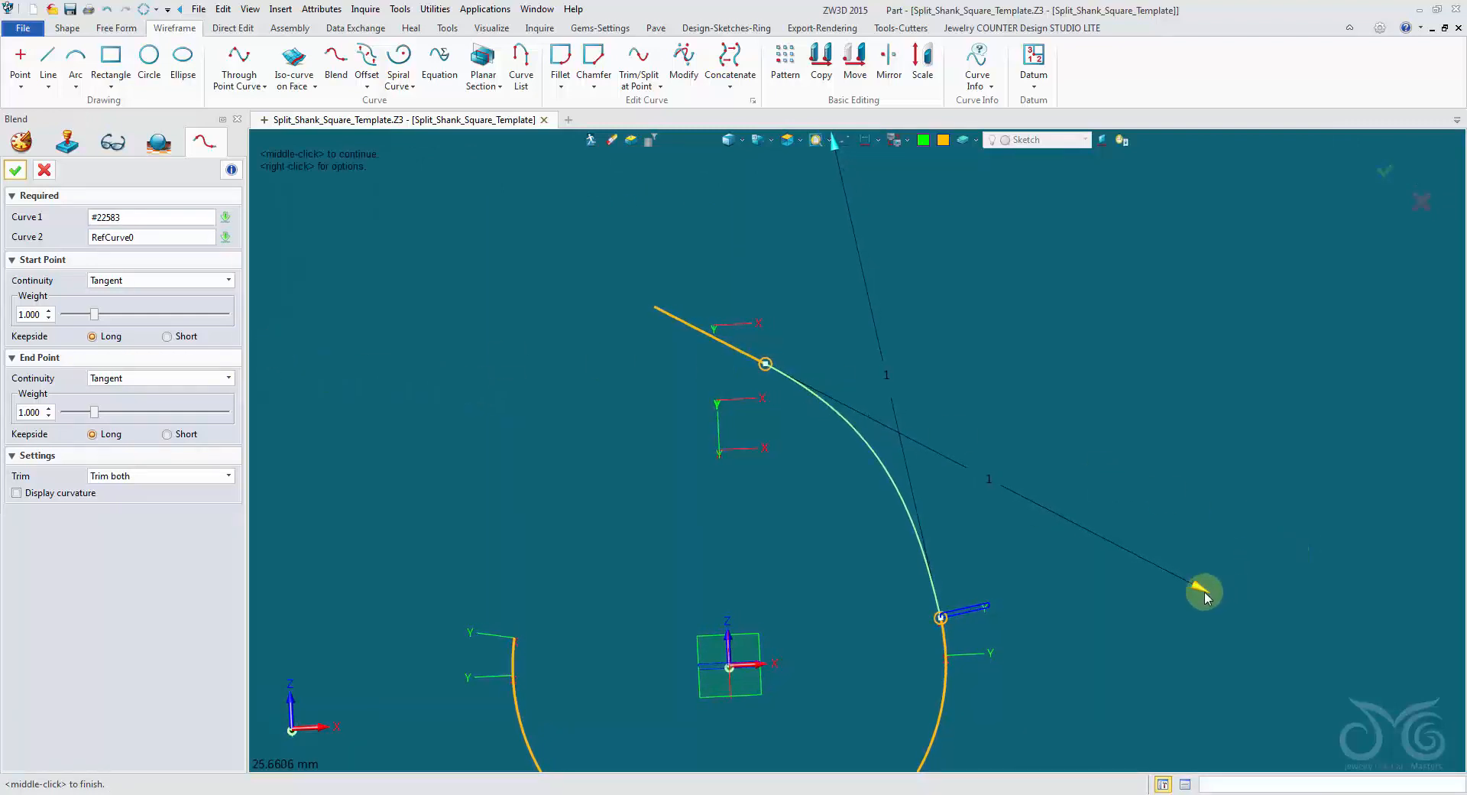
{"action": "left_click_drag", "start_coordinate": [1206, 597], "coordinate": [1103, 533]}
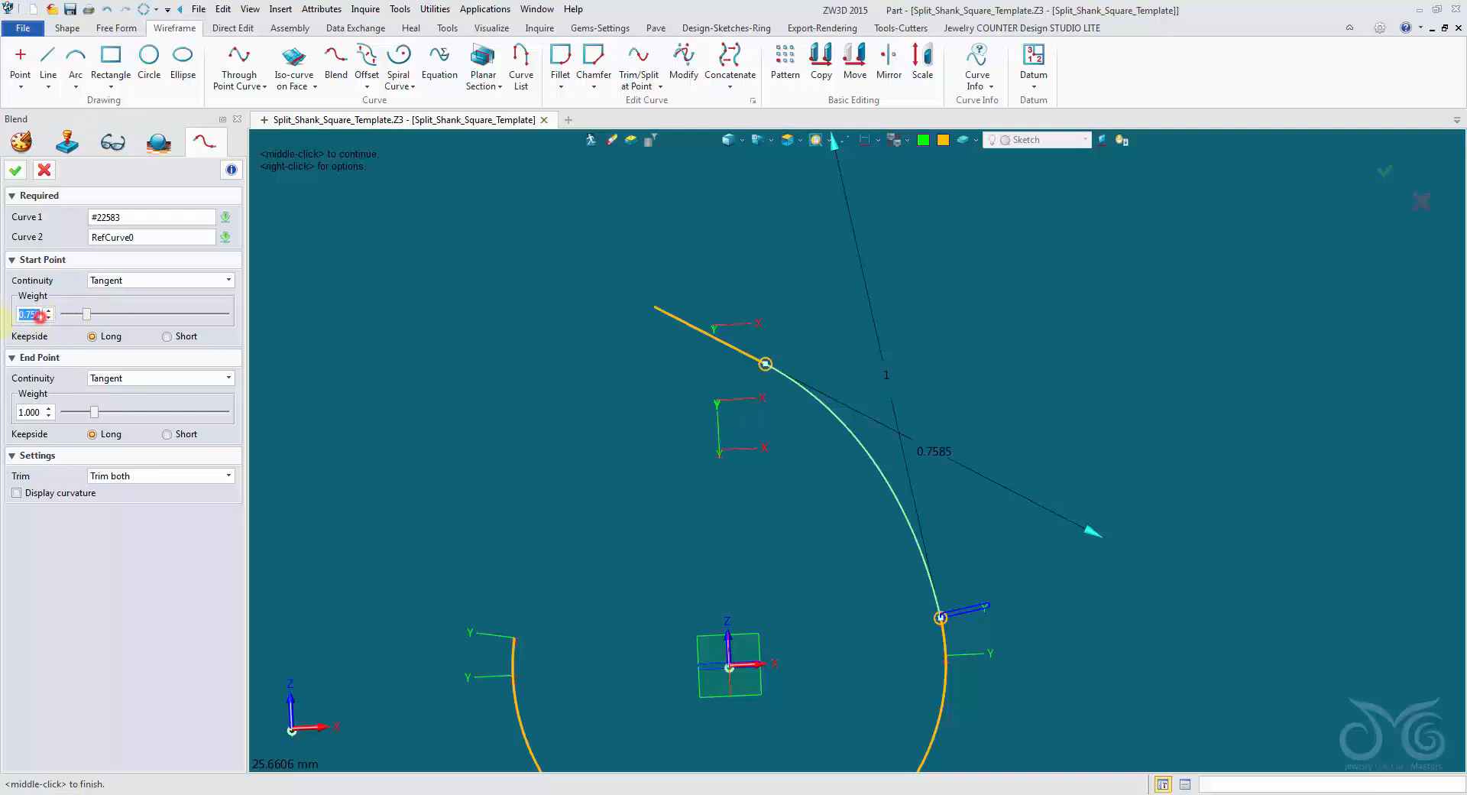
{"action": "type", "text": "1"}
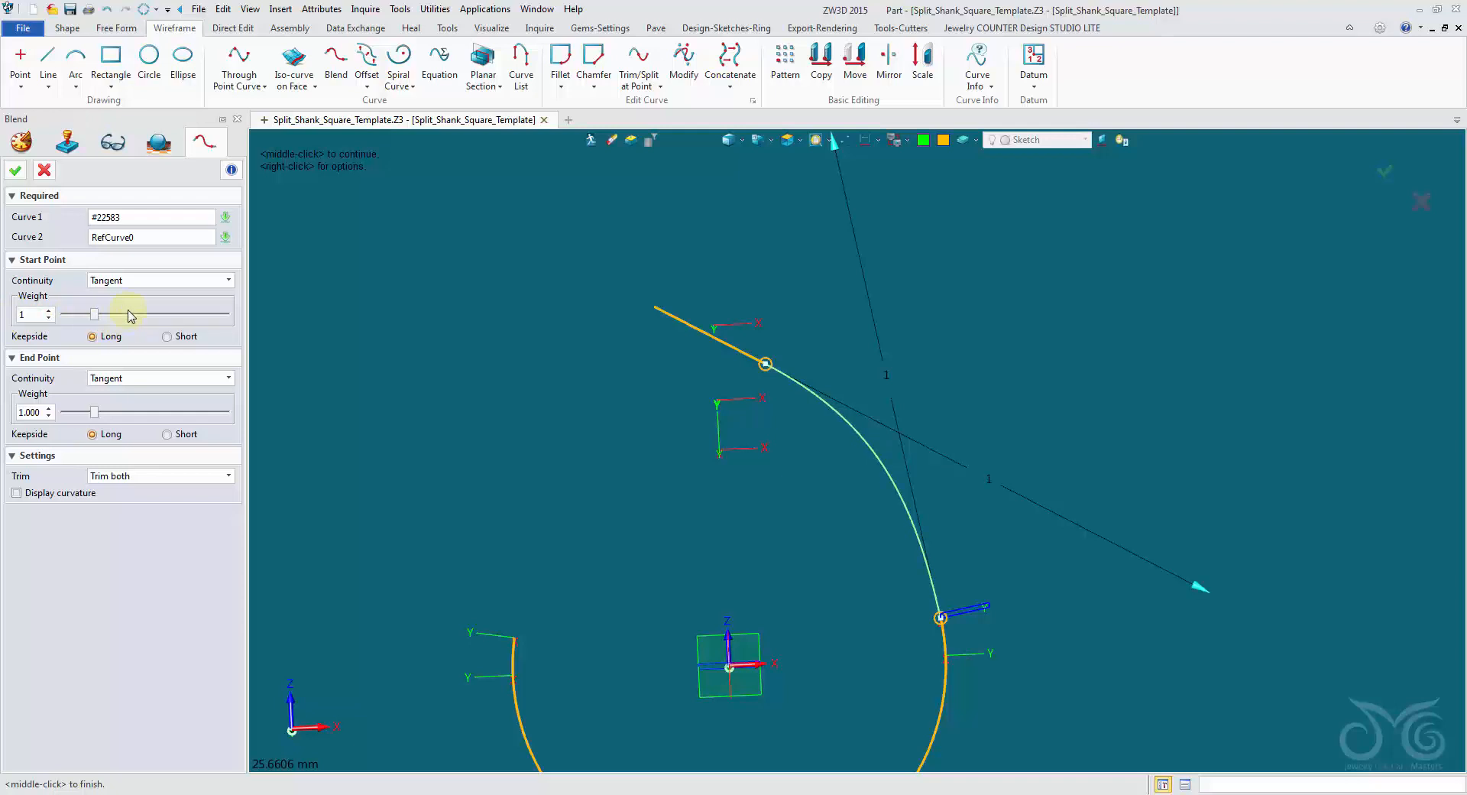
{"action": "left_click", "coordinate": [11, 172]}
Set the pick filter to Sketch and reopen the slanted guide line's sketch for editing.
{"action": "right_click_drag", "start_coordinate": [711, 374], "coordinate": [837, 406]}
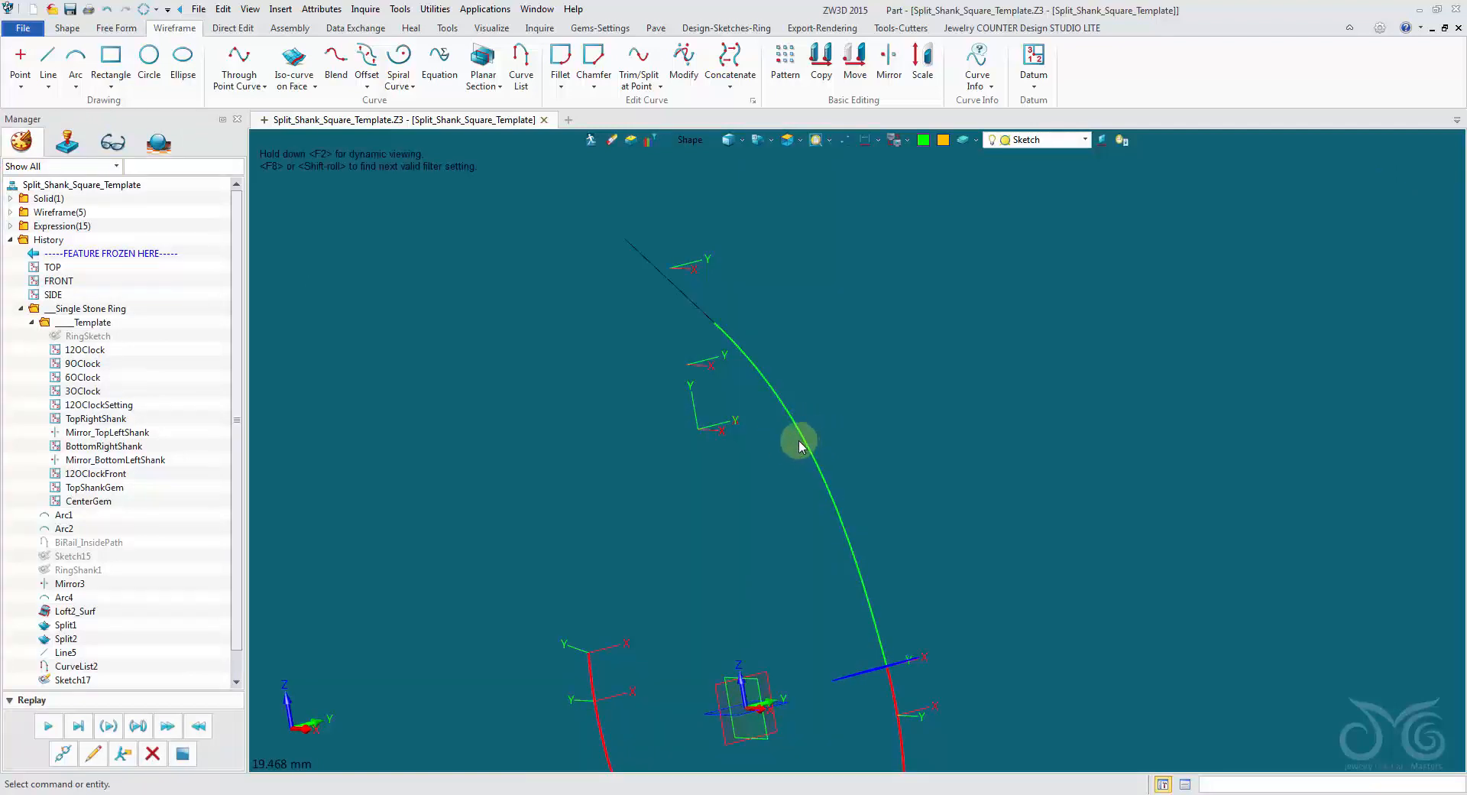
{"action": "right_click_drag", "start_coordinate": [799, 443], "coordinate": [1031, 232]}
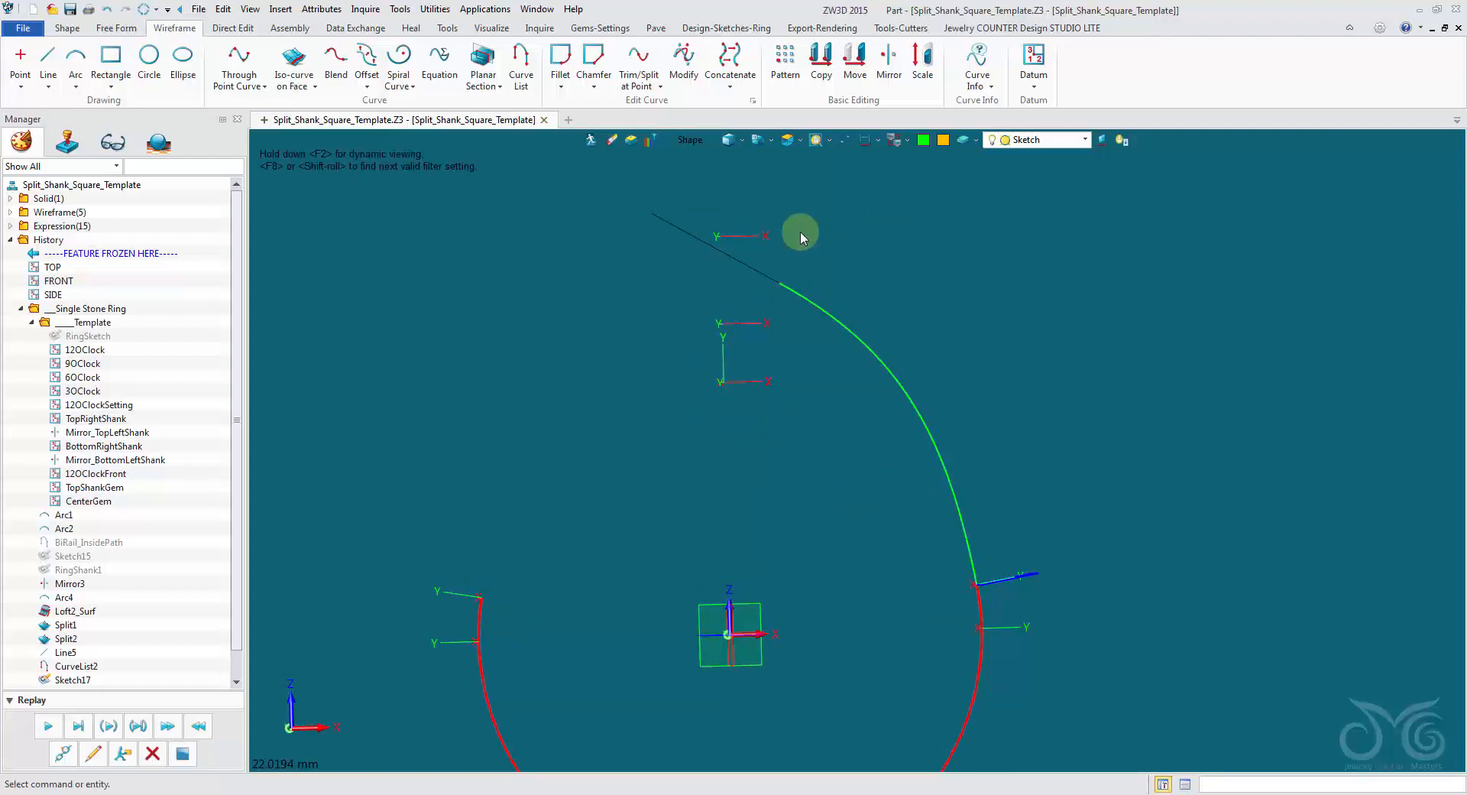
{"action": "left_click", "coordinate": [684, 141]}
{"action": "left_click", "coordinate": [717, 236]}
{"action": "mouse_move", "coordinate": [747, 260]}
{"action": "right_mouse_down"}
{"action": "mouse_move", "coordinate": [866, 240]}
{"action": "mouse_move", "coordinate": [774, 201]}
{"action": "right_mouse_up"}
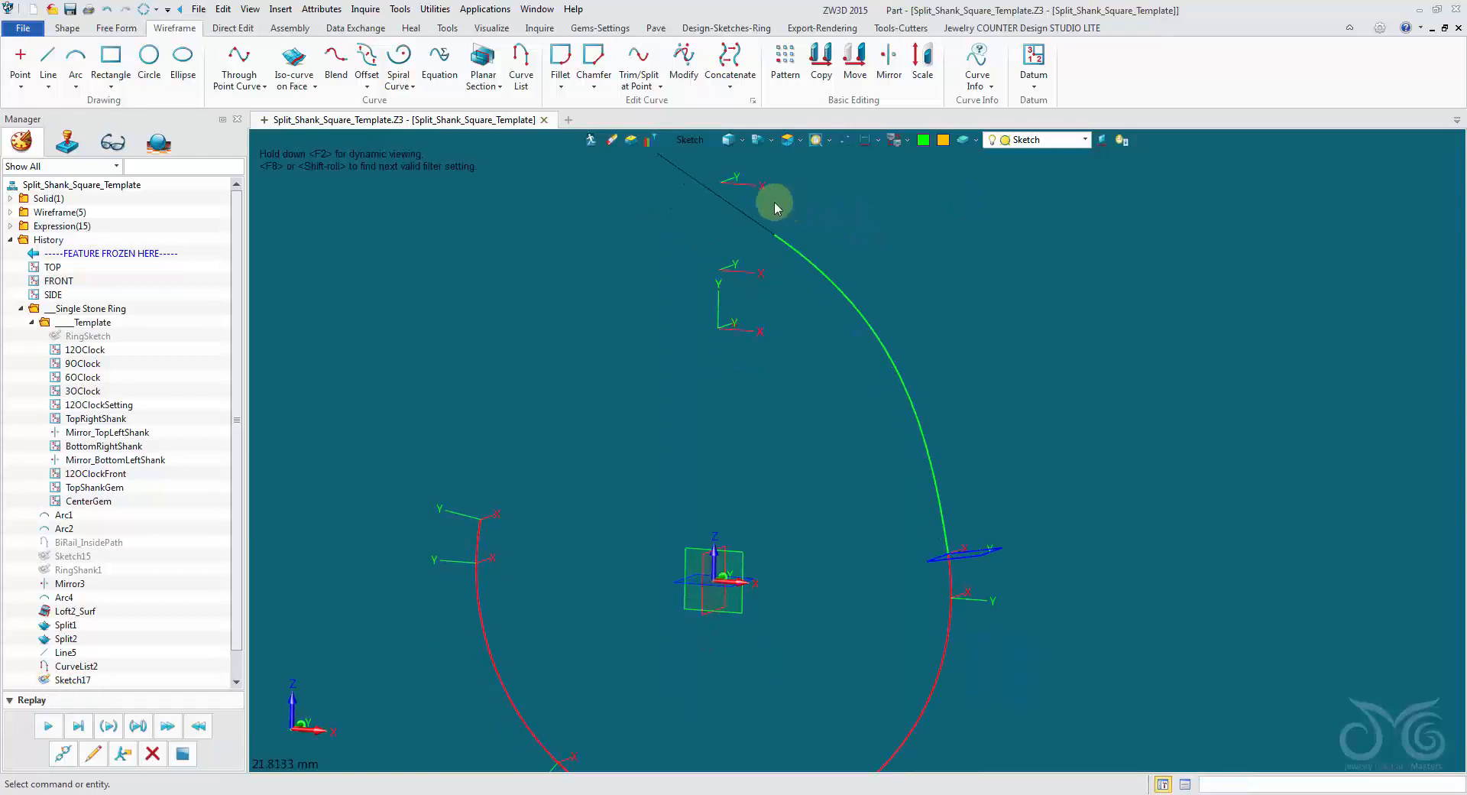
{"action": "right_click", "coordinate": [735, 203]}
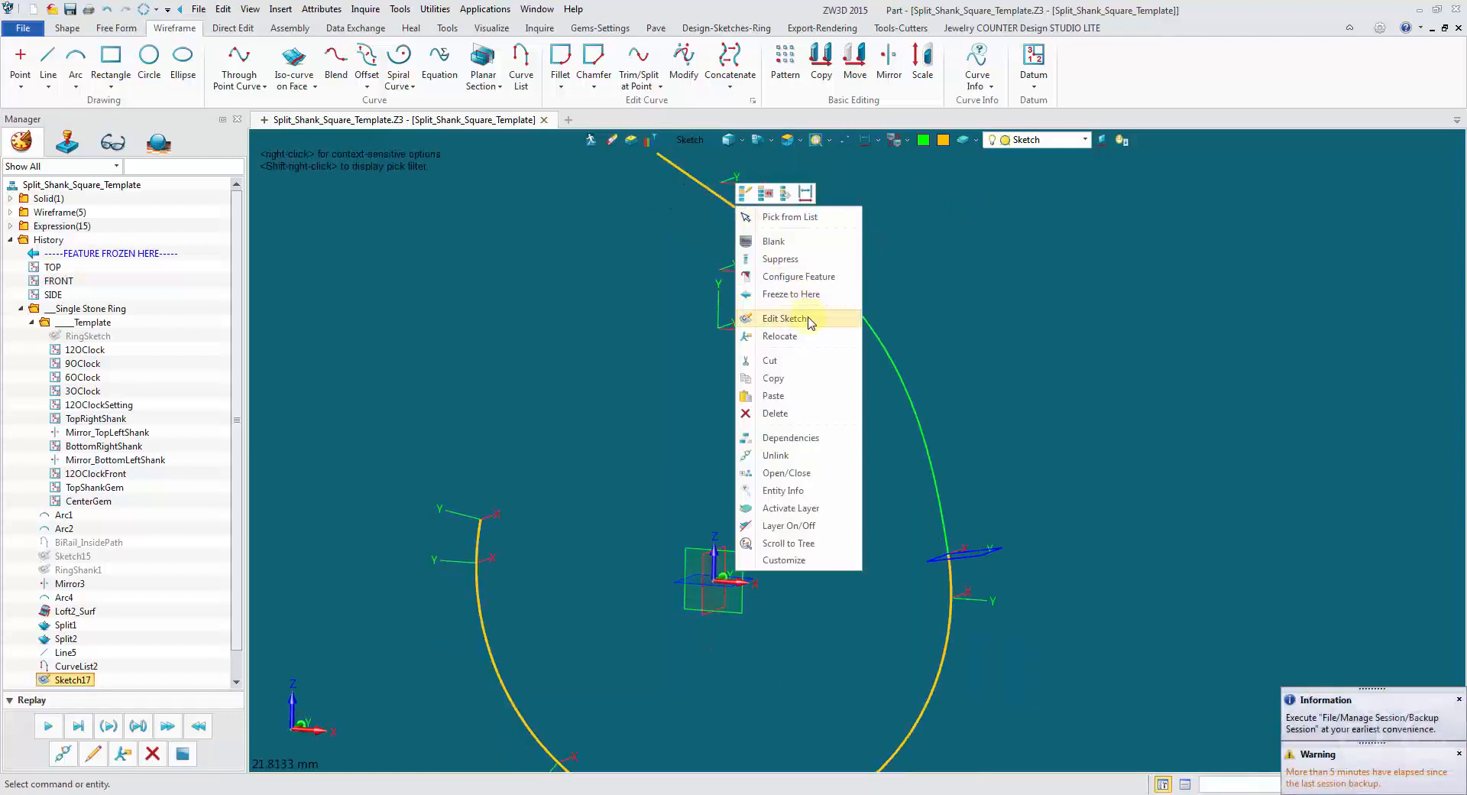
{"action": "left_click", "coordinate": [807, 316]}
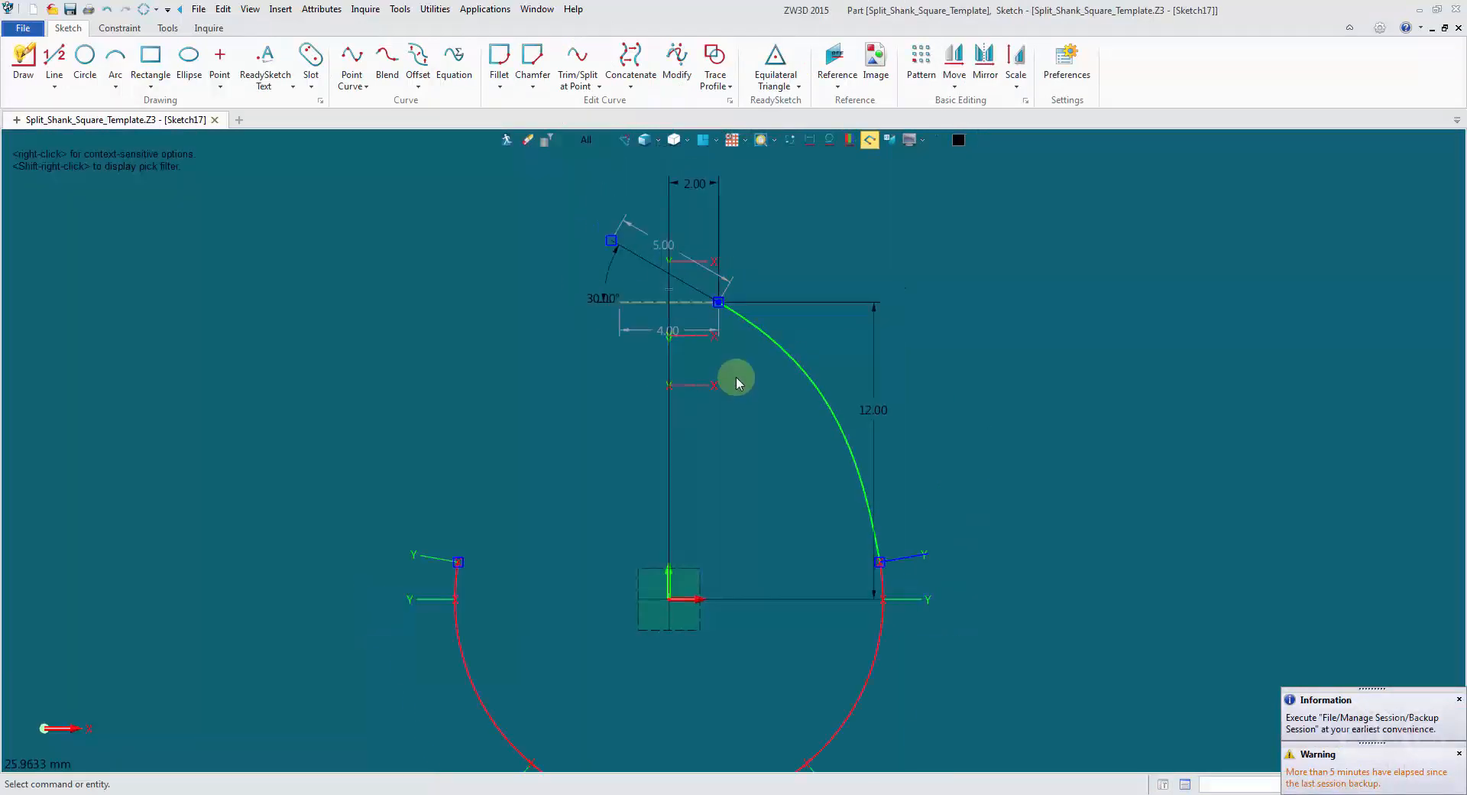
Set the slanted line's angle to the horizontal construction line to 20° and exit the sketch.
{"action": "scroll", "coordinate": [727, 434], "scroll_direction": "up", "scroll_amount": 3}
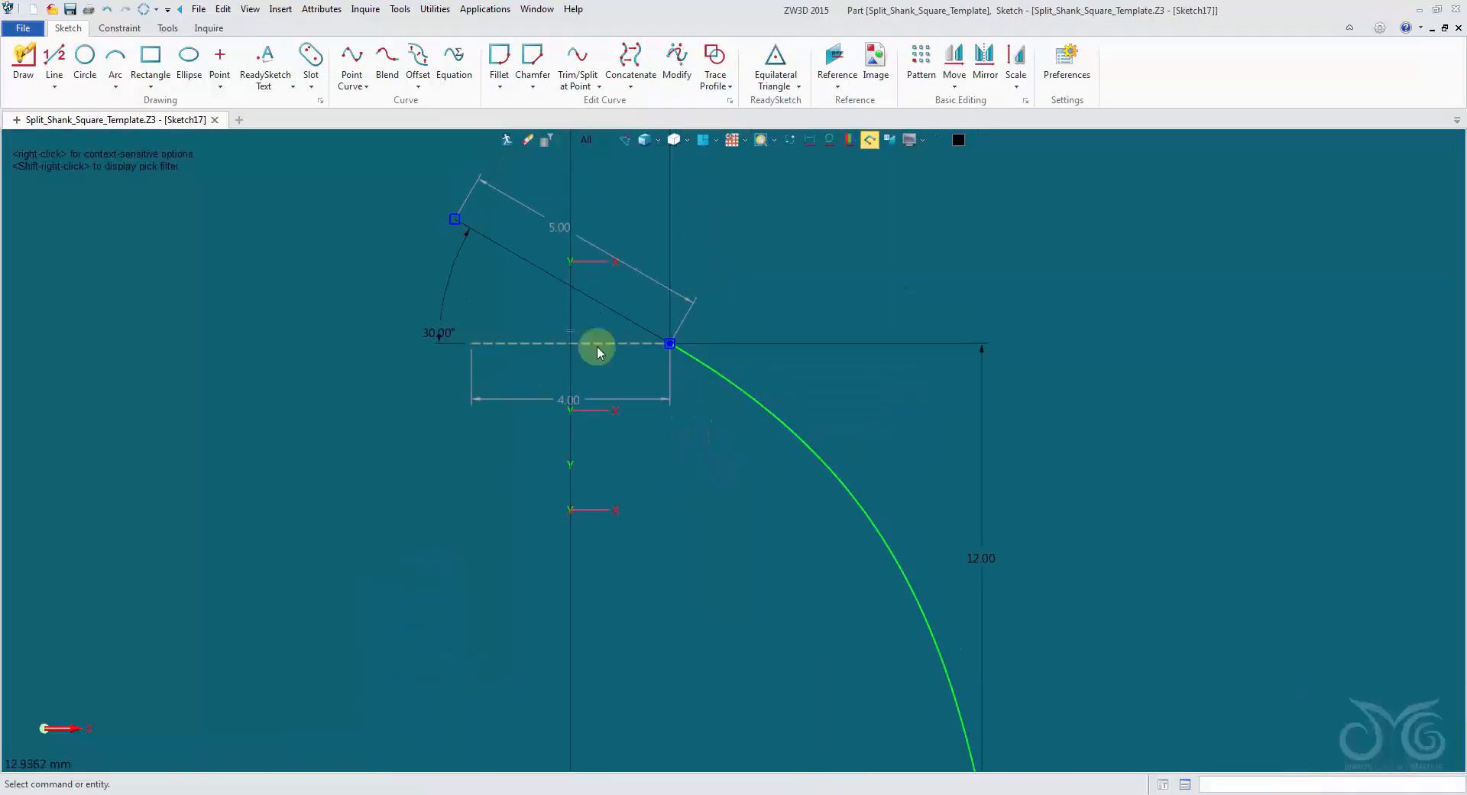
{"action": "double_click", "coordinate": [444, 281]}
{"action": "type", "text": "20.0"}
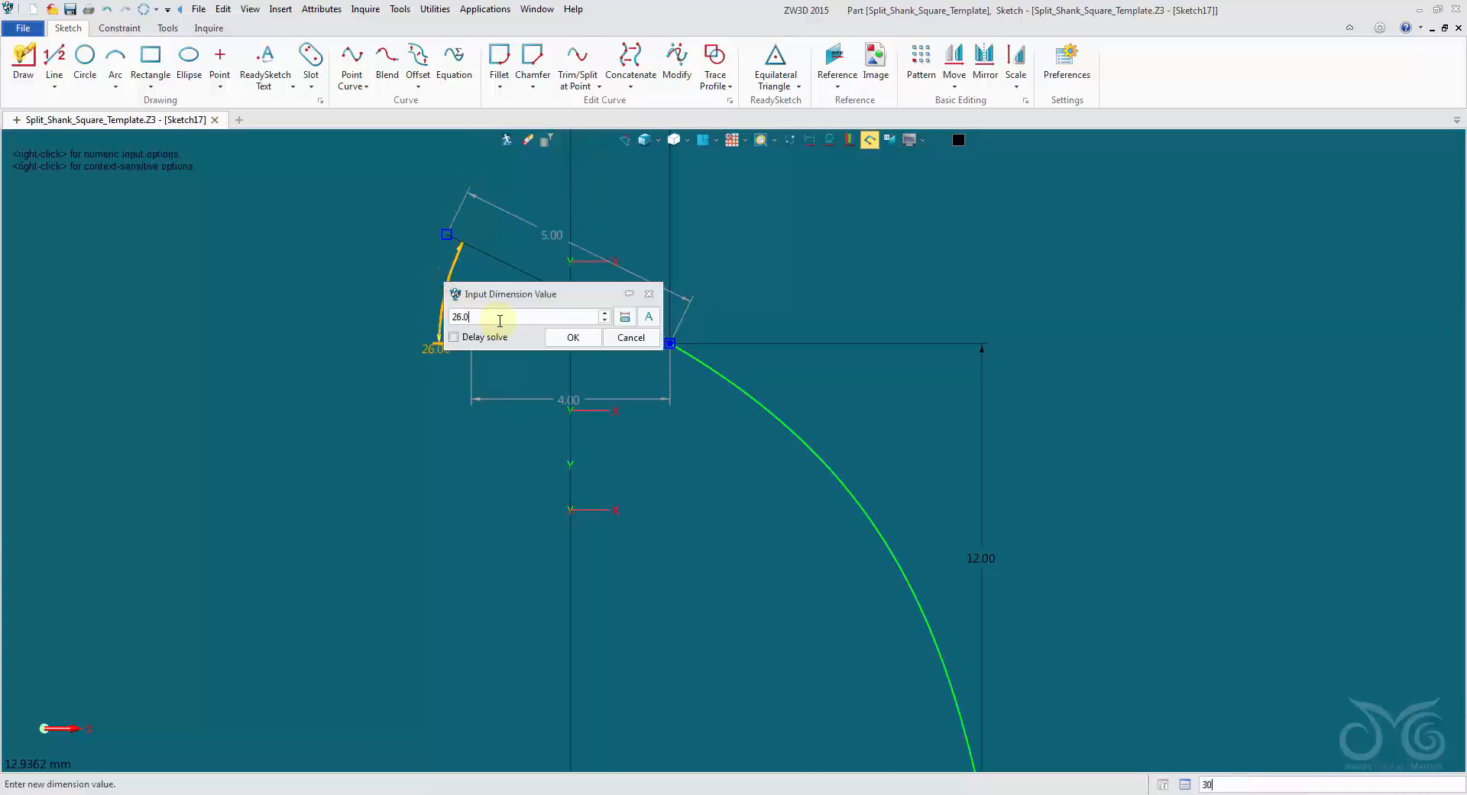
{"action": "left_click", "coordinate": [566, 339]}
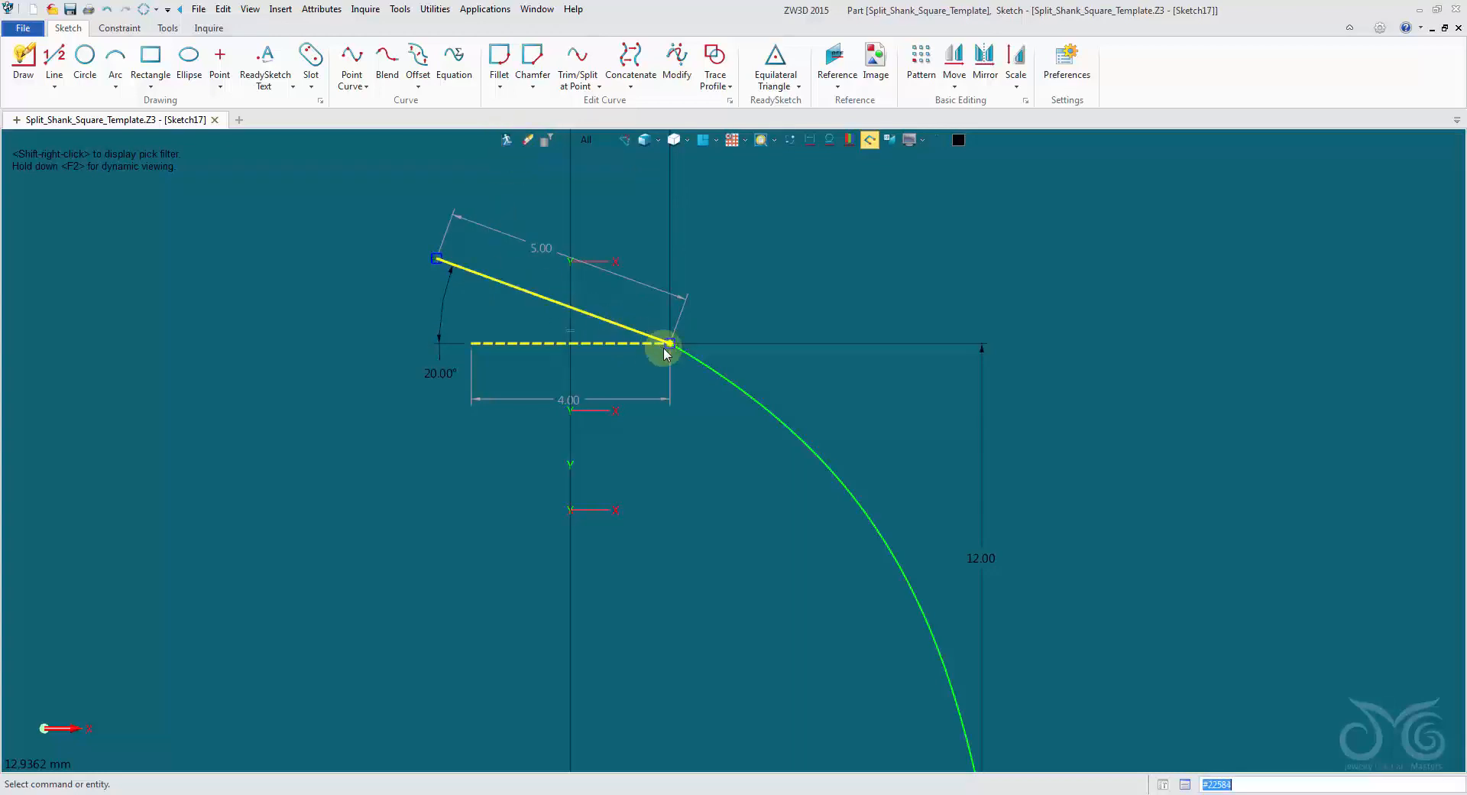
{"action": "scroll", "coordinate": [680, 349], "scroll_direction": "up", "scroll_amount": 2}
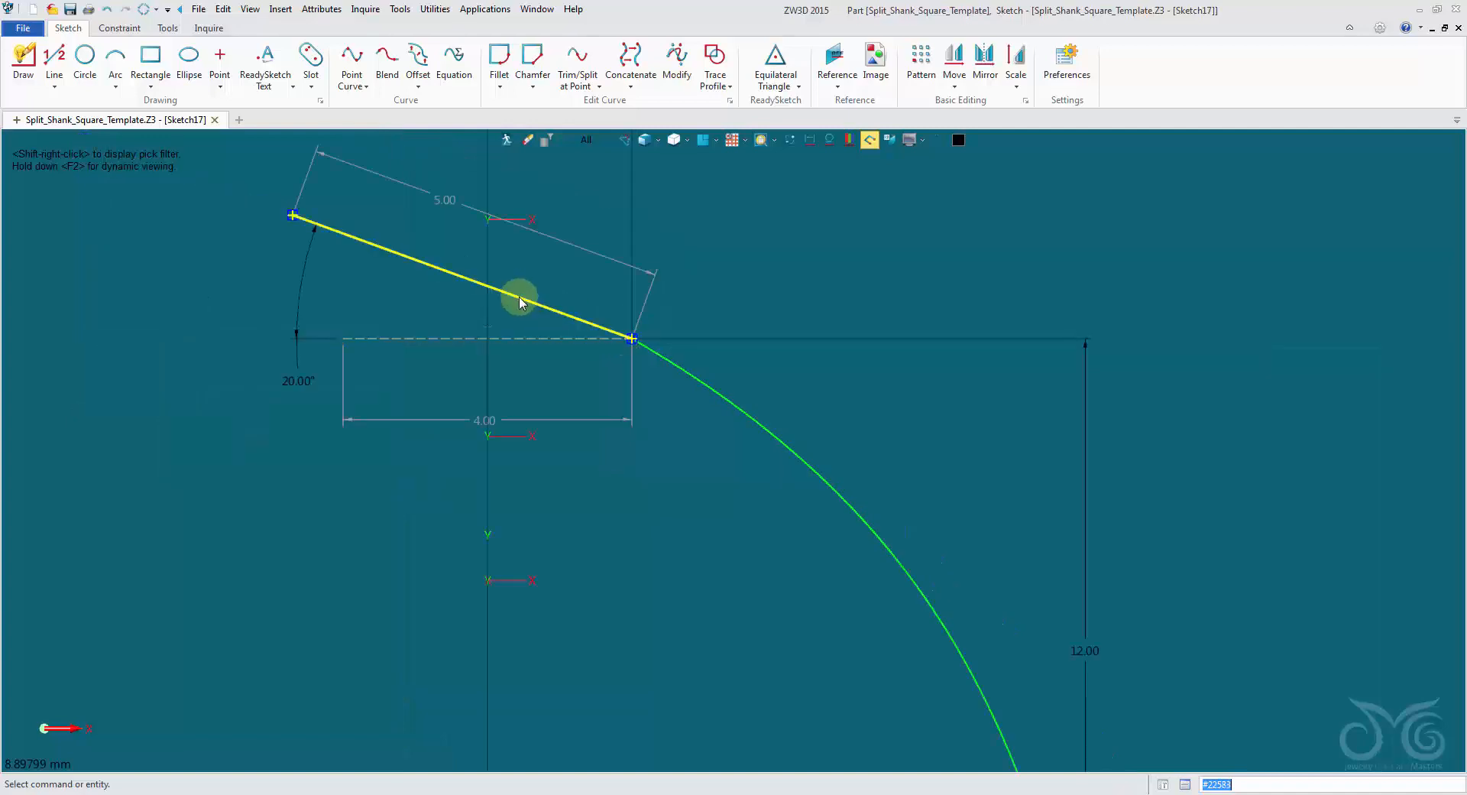
{"action": "left_click", "coordinate": [504, 141]}
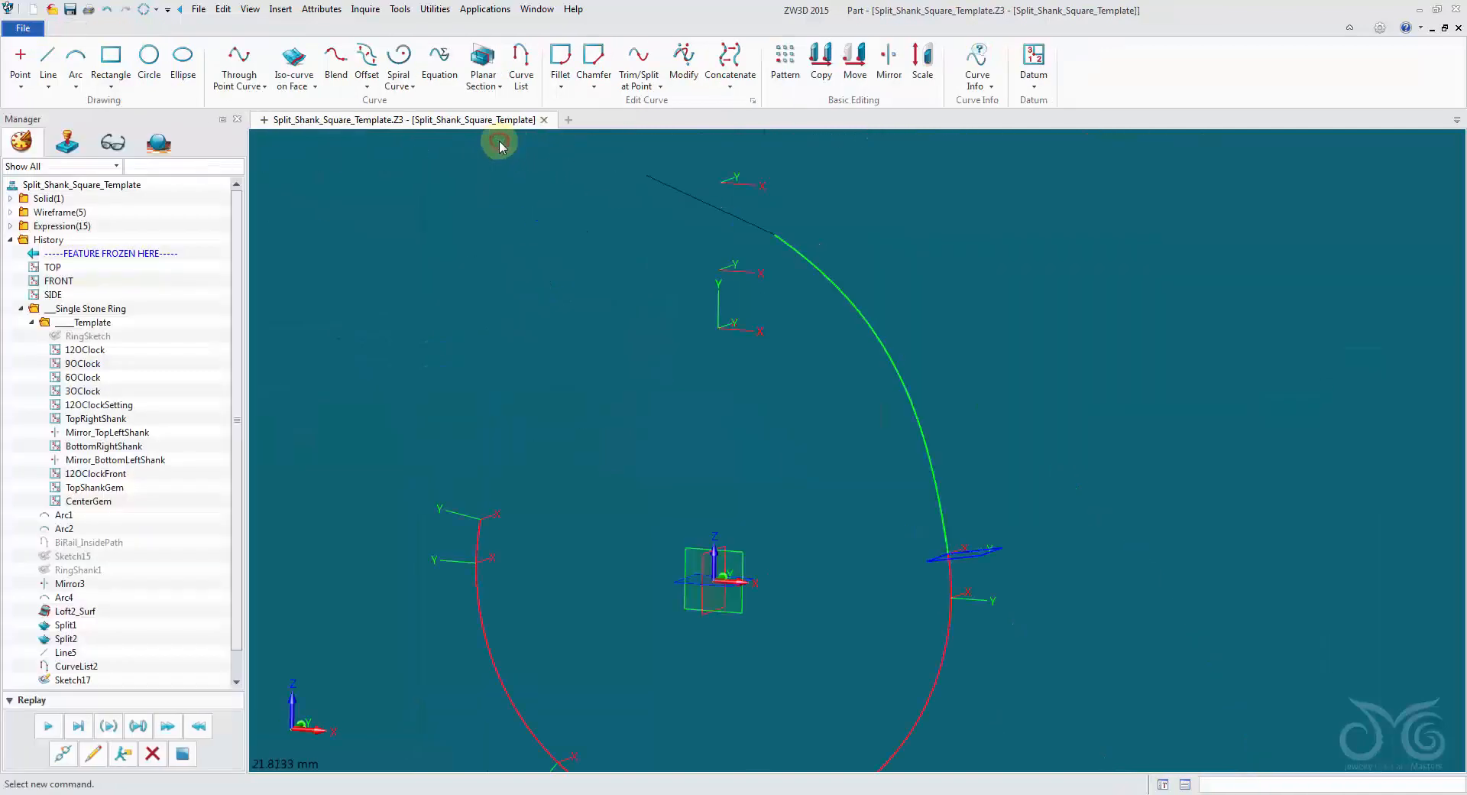
Regenerate the model to update the blend curve to the edited guide line.
{"action": "right_click_drag", "start_coordinate": [774, 278], "coordinate": [799, 269]}
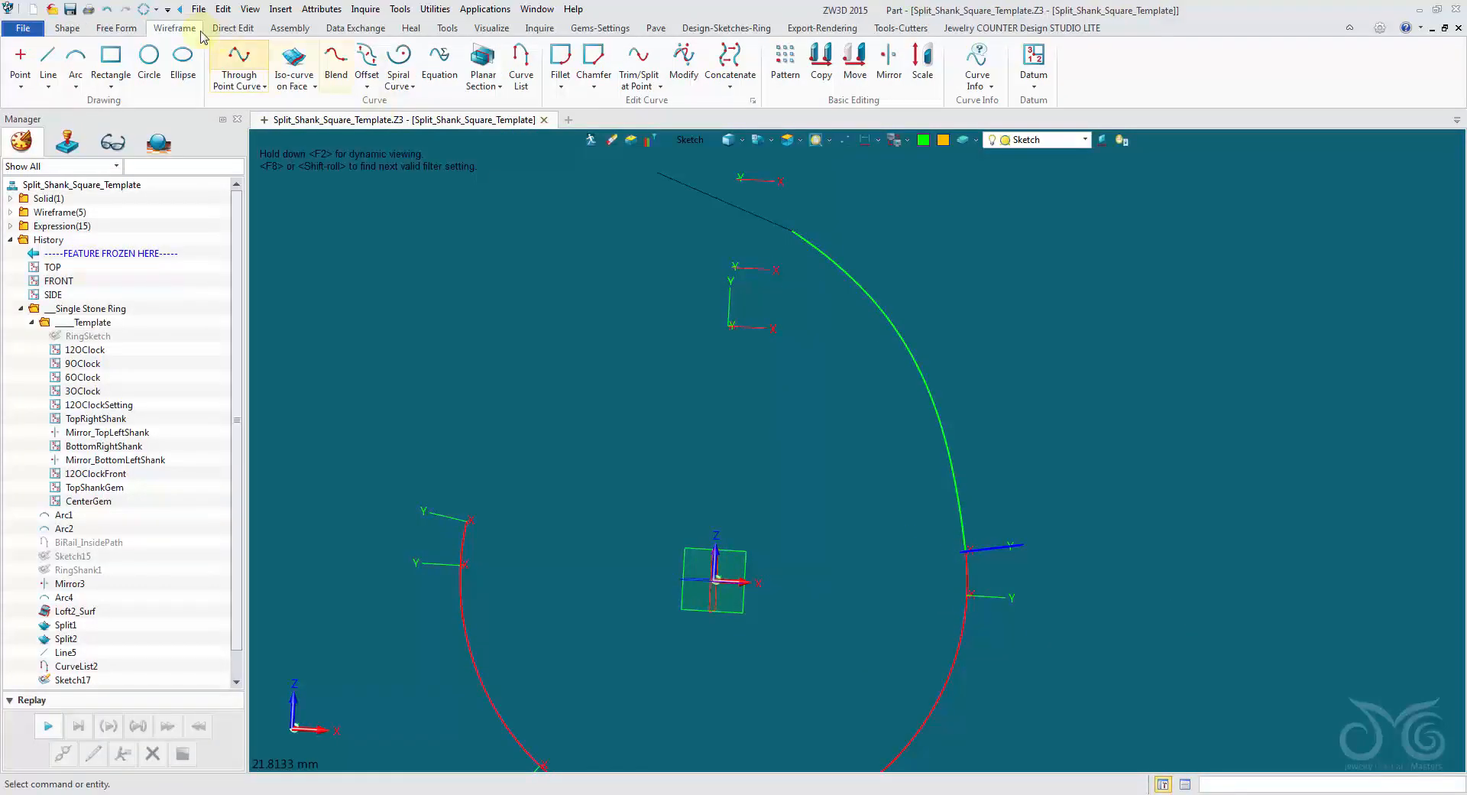
{"action": "left_click", "coordinate": [144, 10]}
{"action": "left_click", "coordinate": [834, 451]}
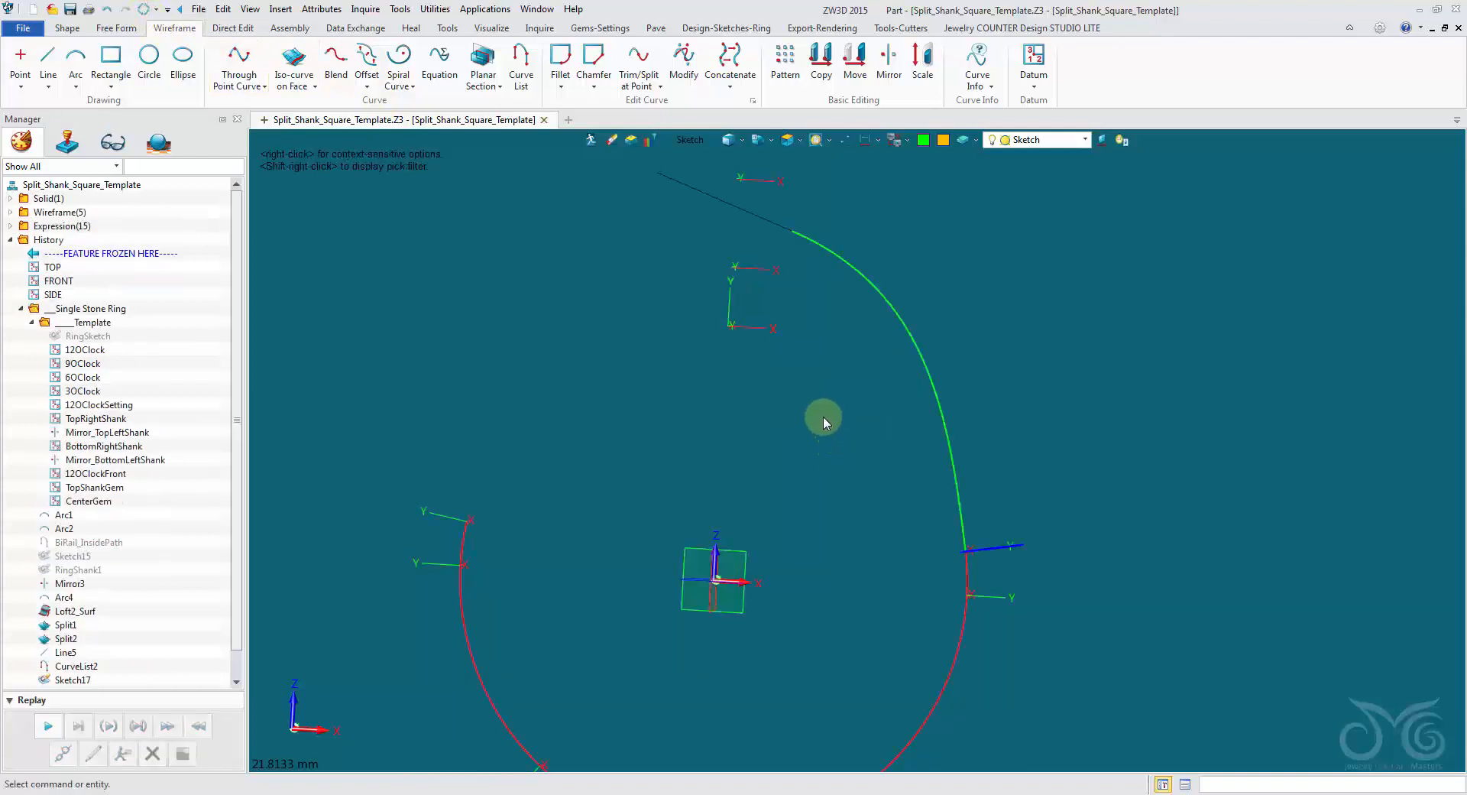
Reopen the slanted guide line's sketch for editing.
{"action": "left_click", "coordinate": [745, 211]}
{"action": "double_click", "coordinate": [742, 213]}
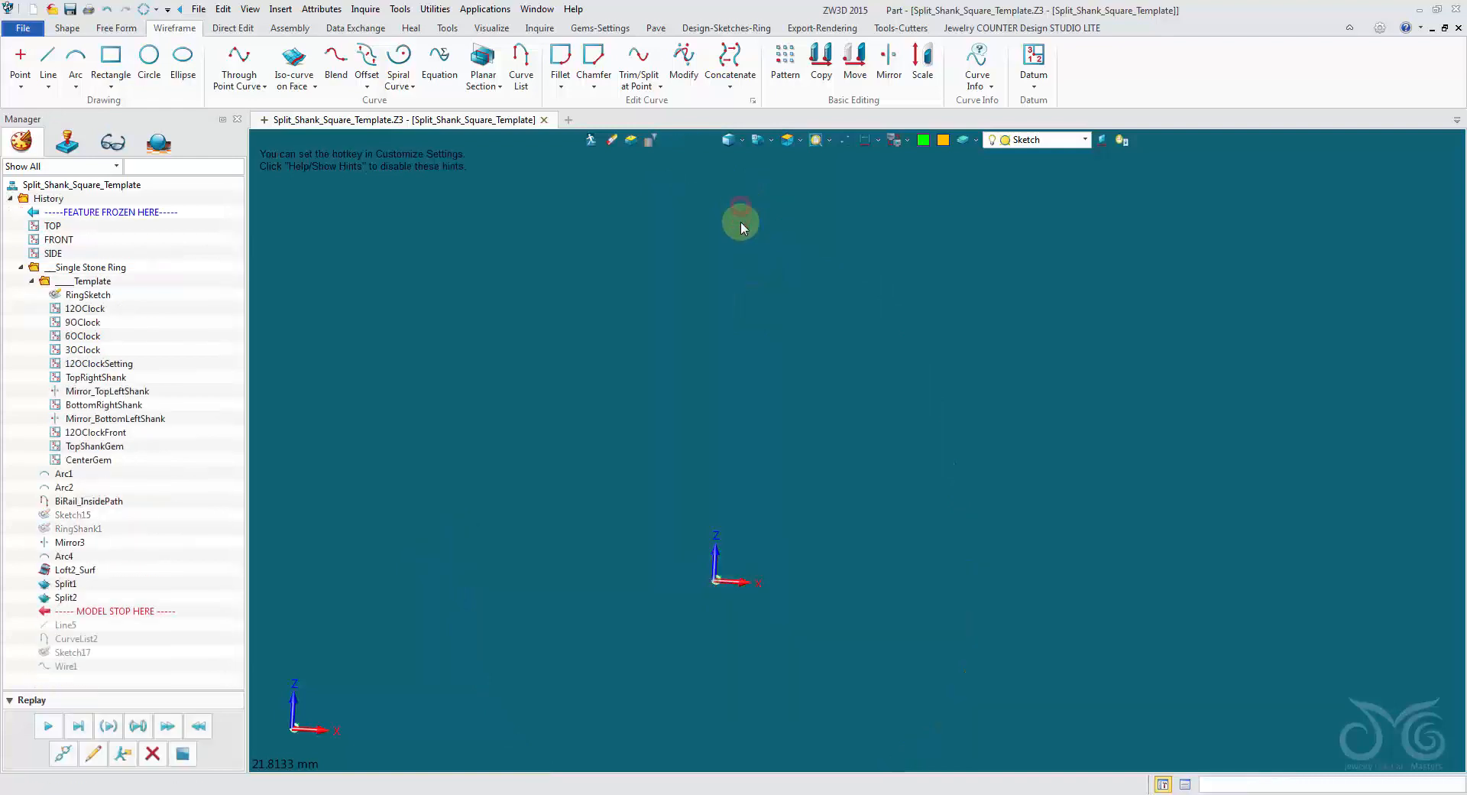
{"action": "scroll", "coordinate": [797, 298], "scroll_direction": "up", "scroll_amount": 3}
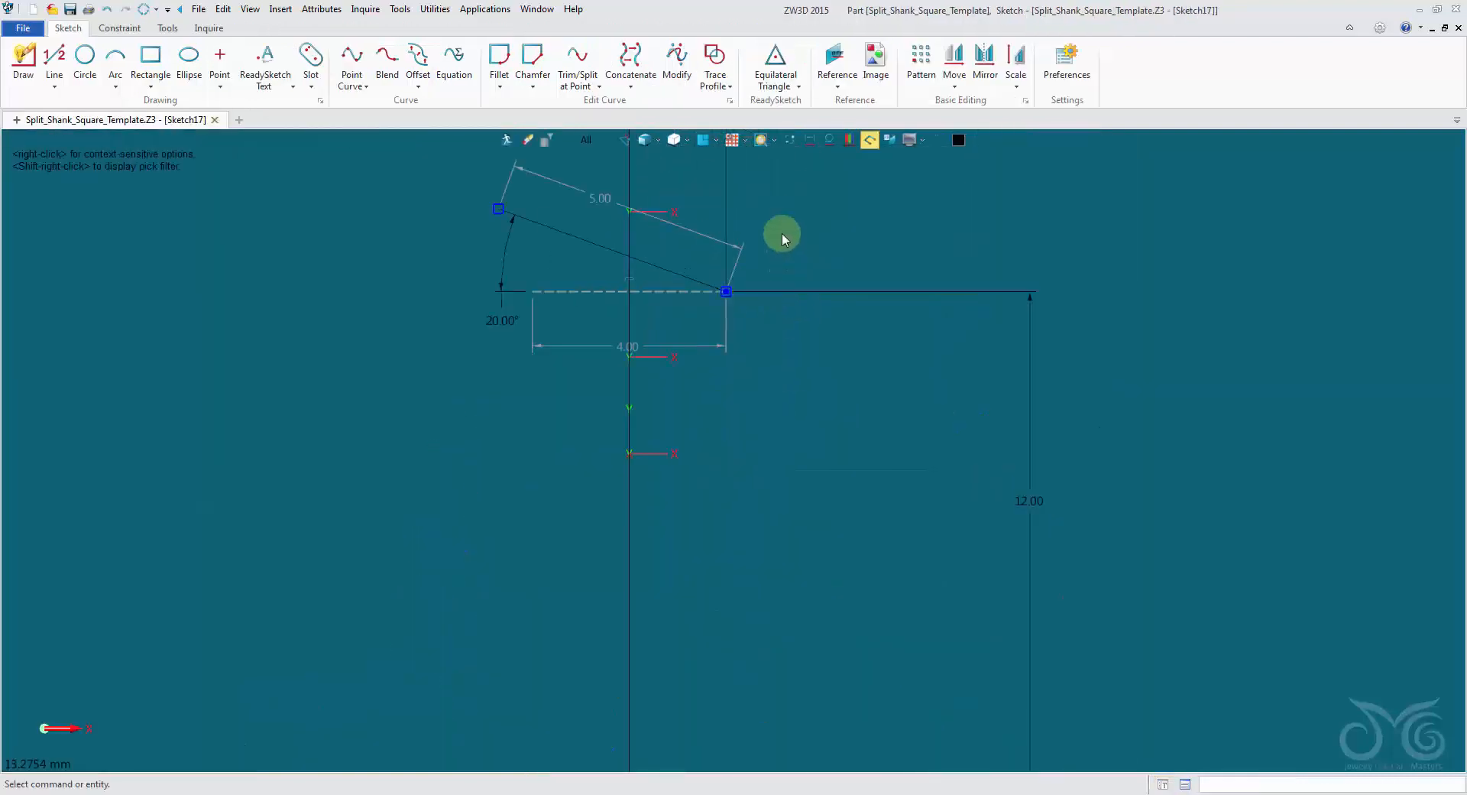
{"action": "scroll", "coordinate": [783, 232], "scroll_direction": "down", "scroll_amount": 2}
{"action": "middle_click_drag", "start_coordinate": [784, 232], "coordinate": [744, 357]}
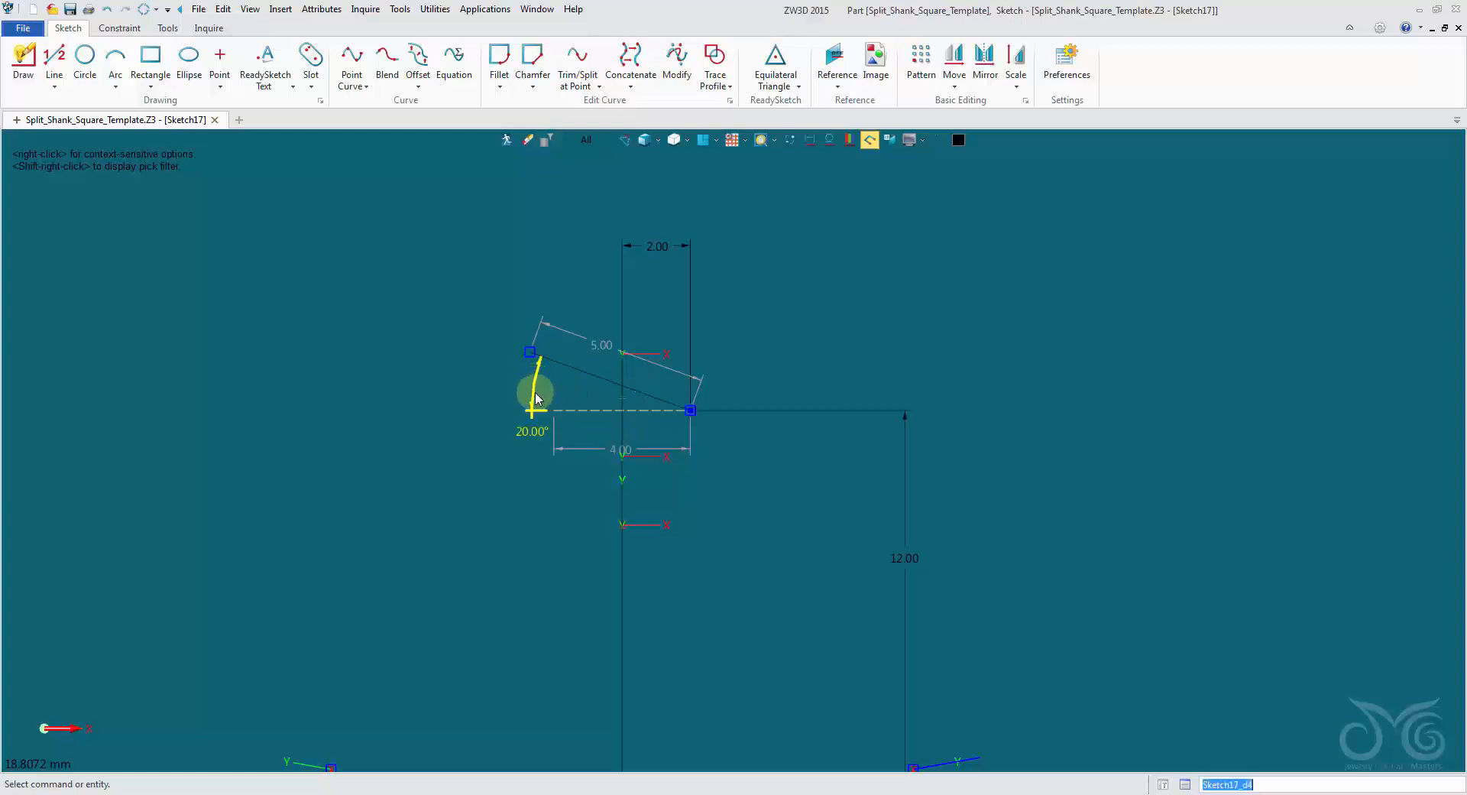
Try other values, such as 1 mm, for the slanted line's 2 mm horizontal offset and cancel the change.
{"action": "scroll", "coordinate": [685, 255], "scroll_direction": "down", "scroll_amount": 3}
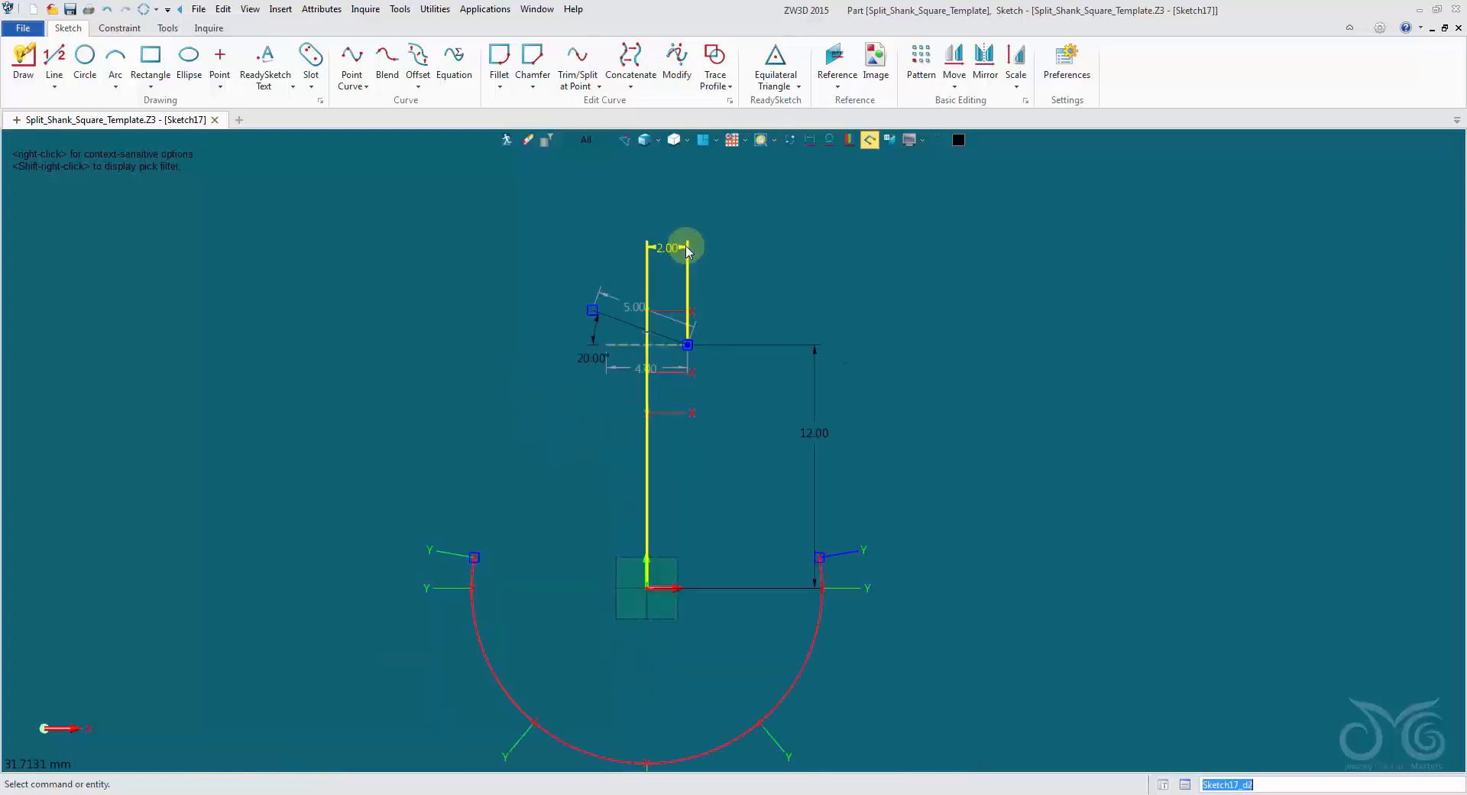
{"action": "double_click", "coordinate": [686, 254]}
{"action": "type", "text": "5.0"}
{"action": "scroll", "coordinate": [727, 283], "scroll_direction": "down", "scroll_amount": 4}
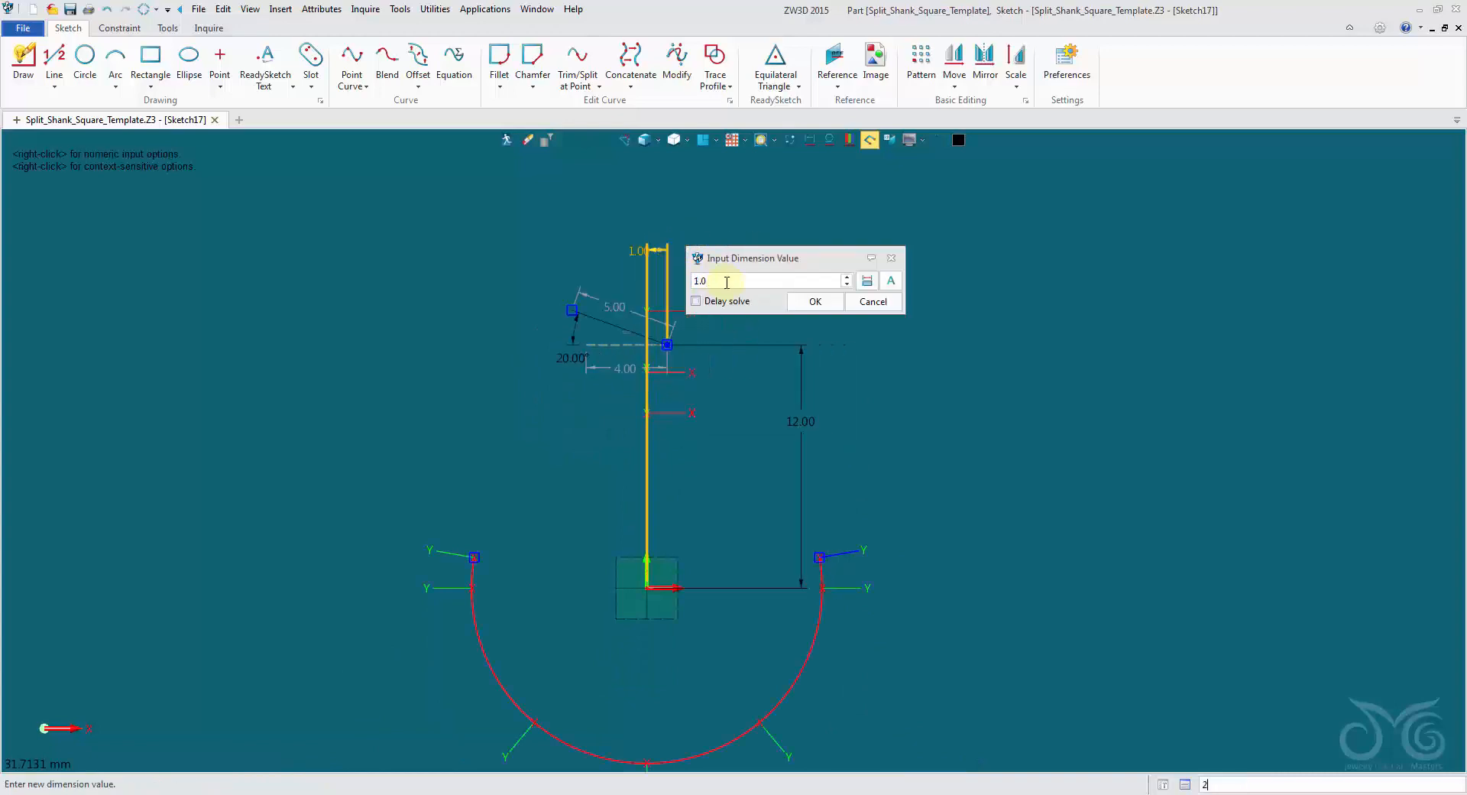
{"action": "scroll", "coordinate": [727, 283], "scroll_direction": "up", "scroll_amount": 4}
{"action": "scroll", "coordinate": [727, 283], "scroll_direction": "down", "scroll_amount": 4}
{"action": "scroll", "coordinate": [727, 283], "scroll_direction": "up", "scroll_amount": 2}
{"action": "scroll", "coordinate": [727, 283], "scroll_direction": "down", "scroll_amount": 1}
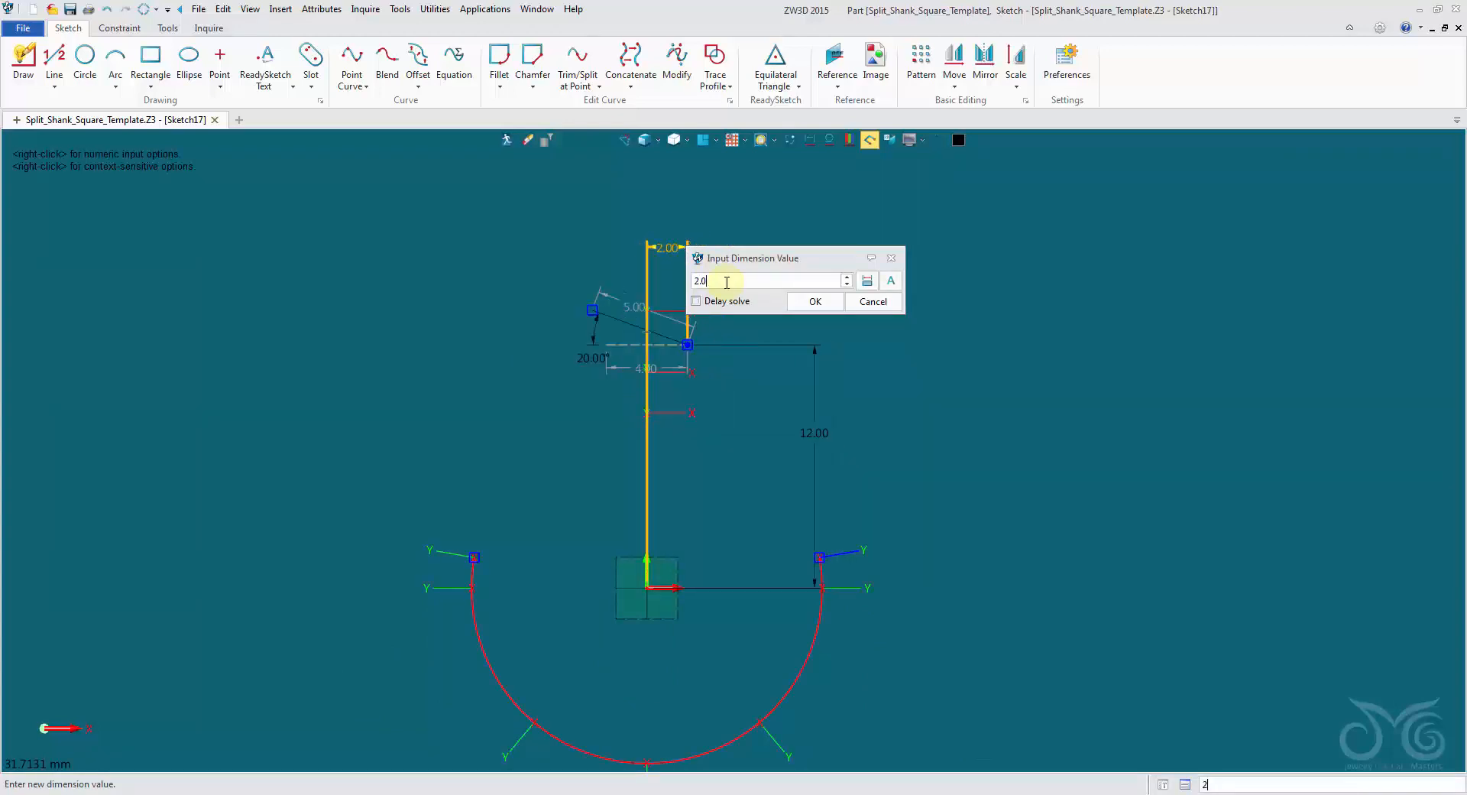
{"action": "left_click", "coordinate": [872, 304]}
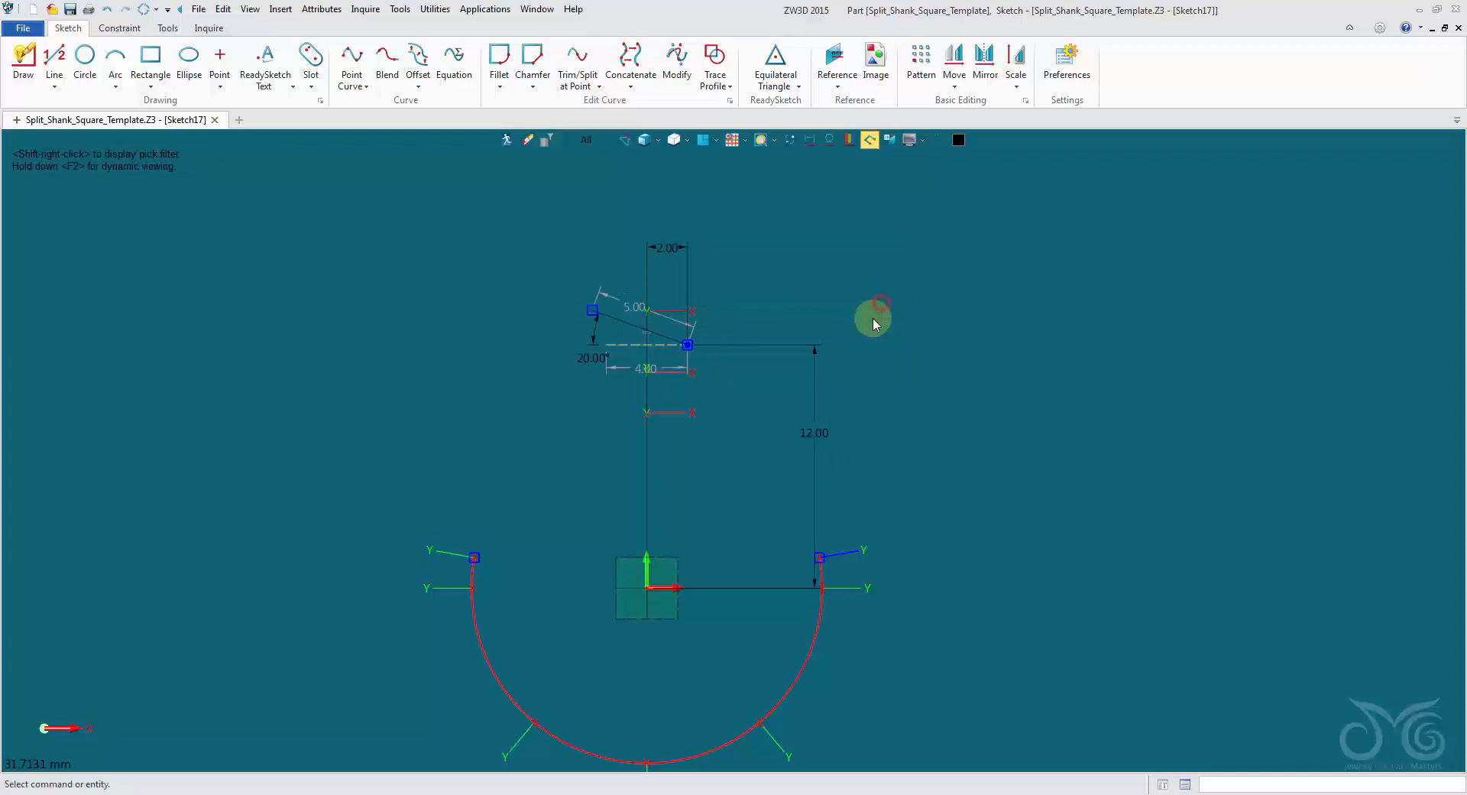
Try other values, such as 10 mm, for the slanted line's vertical offset and return it to 12 mm.
{"action": "double_click", "coordinate": [822, 413]}
{"action": "scroll", "coordinate": [862, 441], "scroll_direction": "up", "scroll_amount": 3}
{"action": "scroll", "coordinate": [862, 443], "scroll_direction": "down", "scroll_amount": 6}
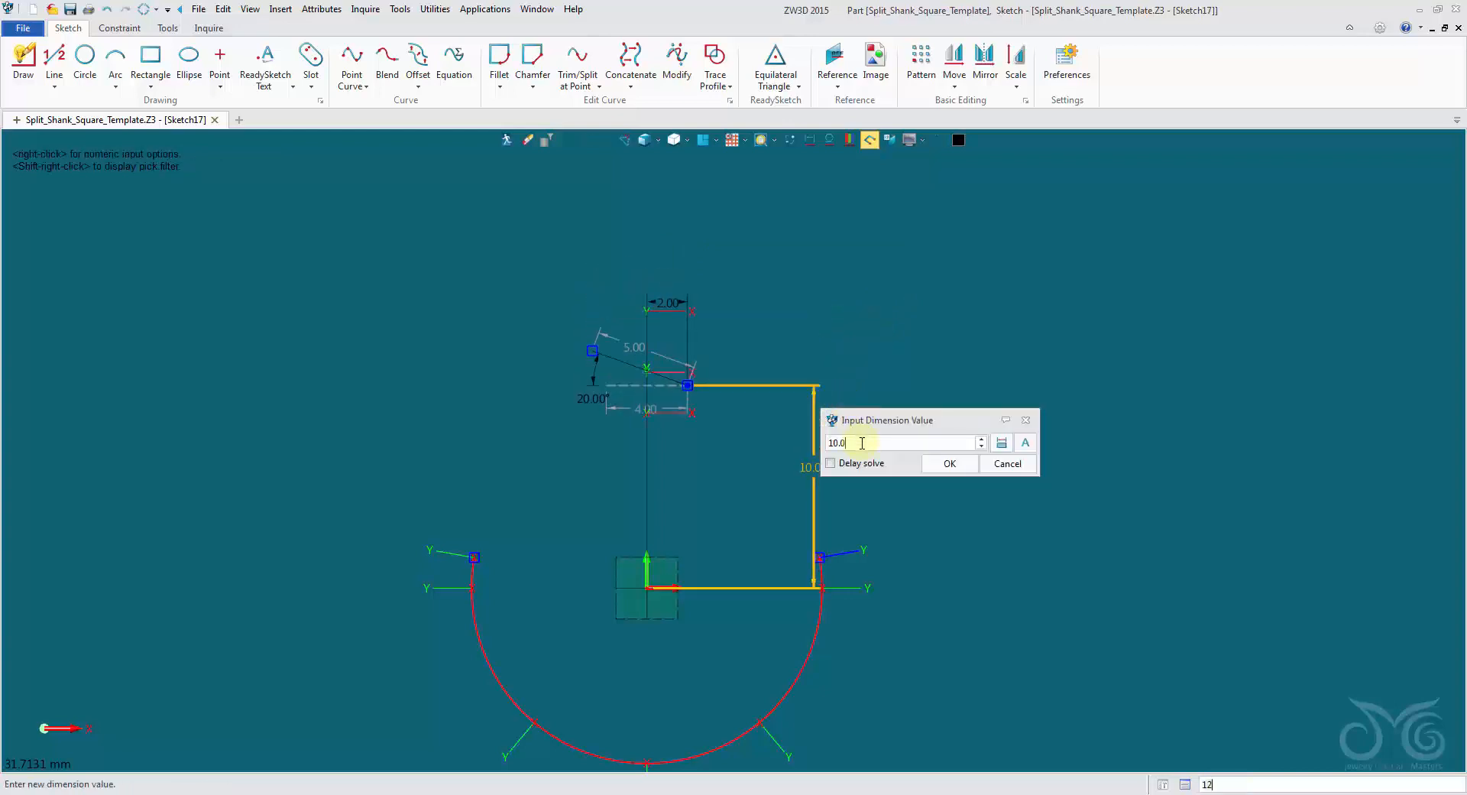
{"action": "scroll", "coordinate": [862, 443], "scroll_direction": "up", "scroll_amount": 4}
{"action": "scroll", "coordinate": [862, 443], "scroll_direction": "down", "scroll_amount": 4}
{"action": "scroll", "coordinate": [862, 443], "scroll_direction": "up", "scroll_amount": 3}
{"action": "scroll", "coordinate": [862, 444], "scroll_direction": "down", "scroll_amount": 2}
{"action": "scroll", "coordinate": [862, 441], "scroll_direction": "up", "scroll_amount": 2}
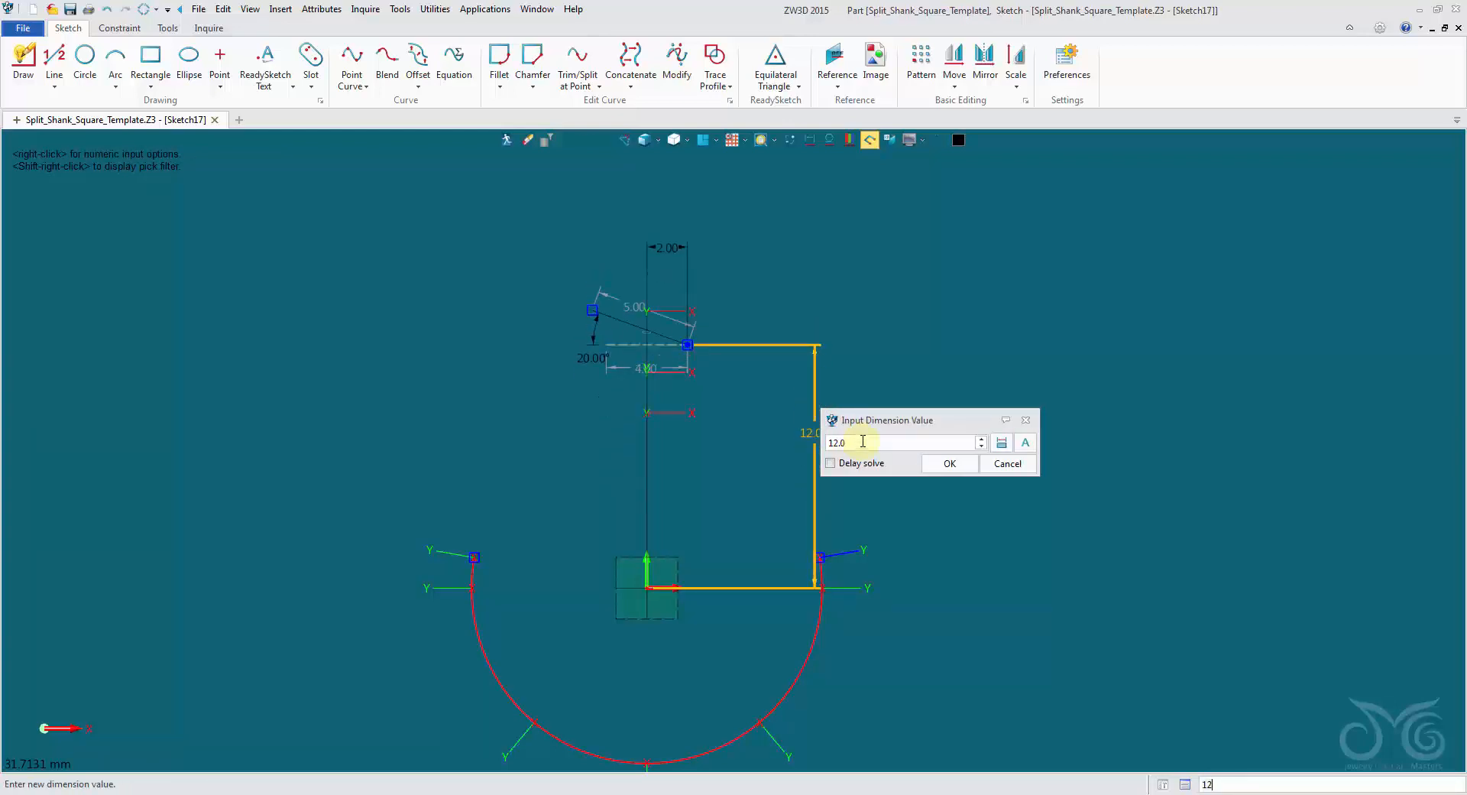
{"action": "left_click", "coordinate": [949, 464]}
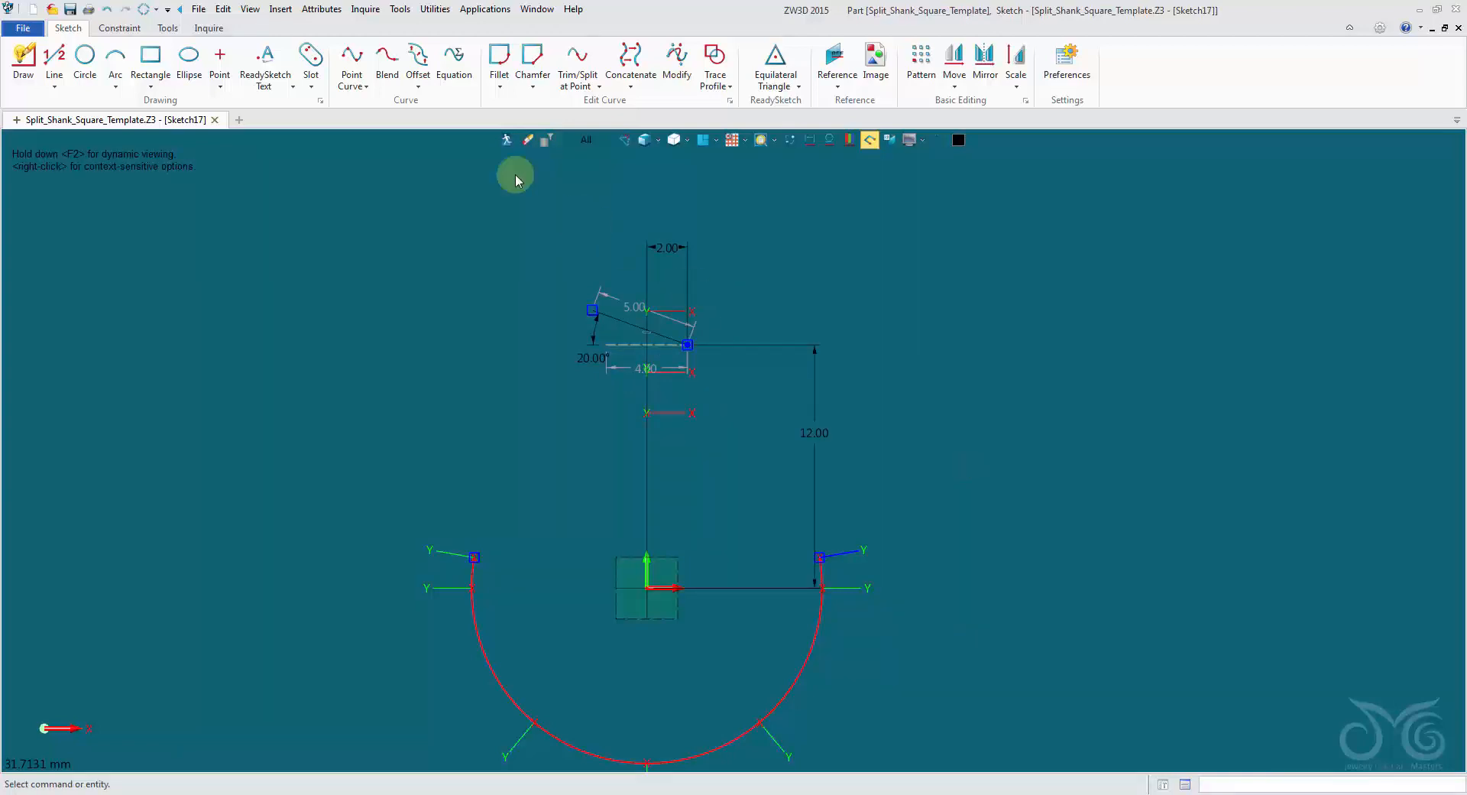
Exit the sketch and create a variable named Split_Top_X_Angle with the expression 20.
{"action": "left_click", "coordinate": [506, 140]}
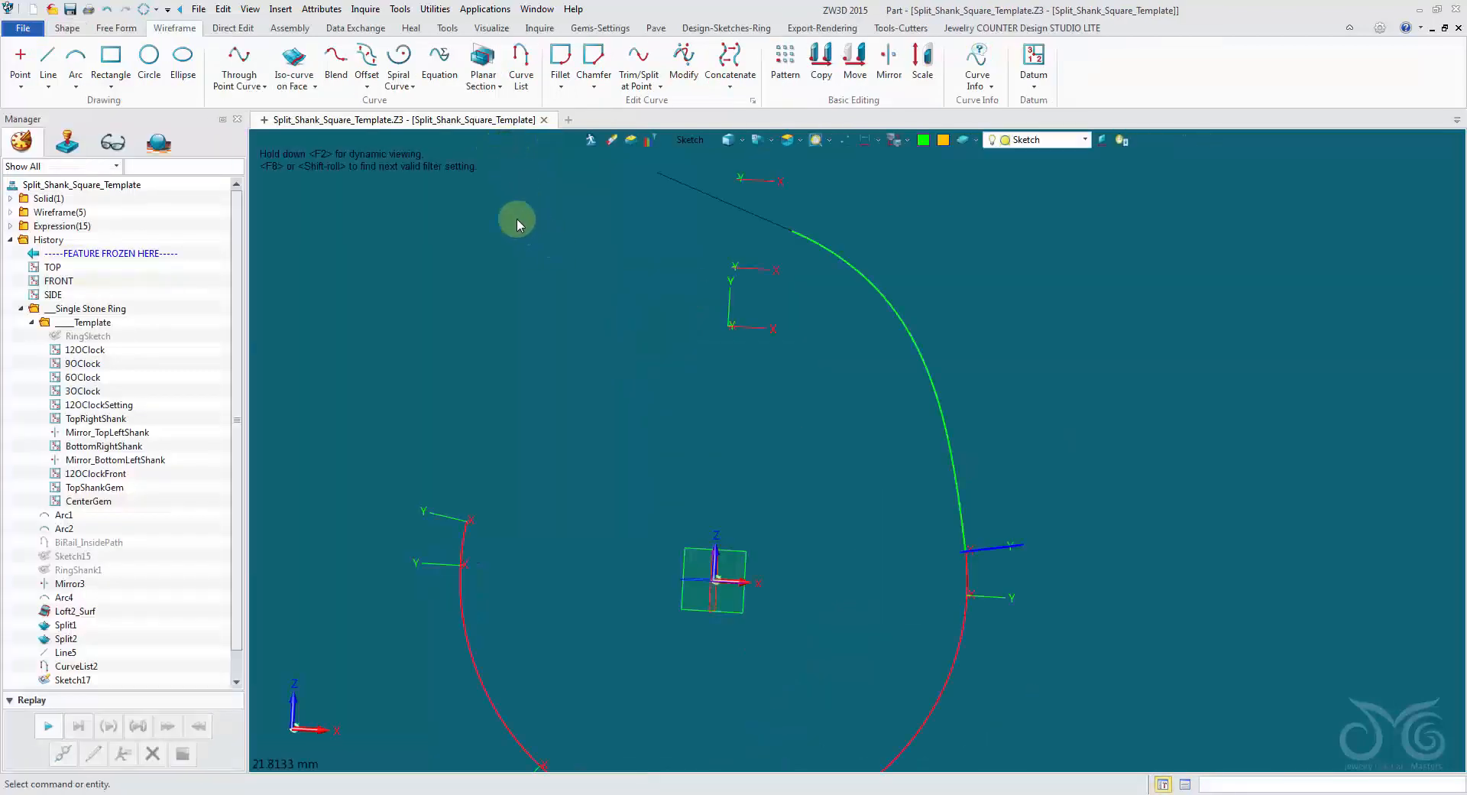
{"action": "left_click", "coordinate": [280, 9]}
{"action": "left_click", "coordinate": [305, 129]}
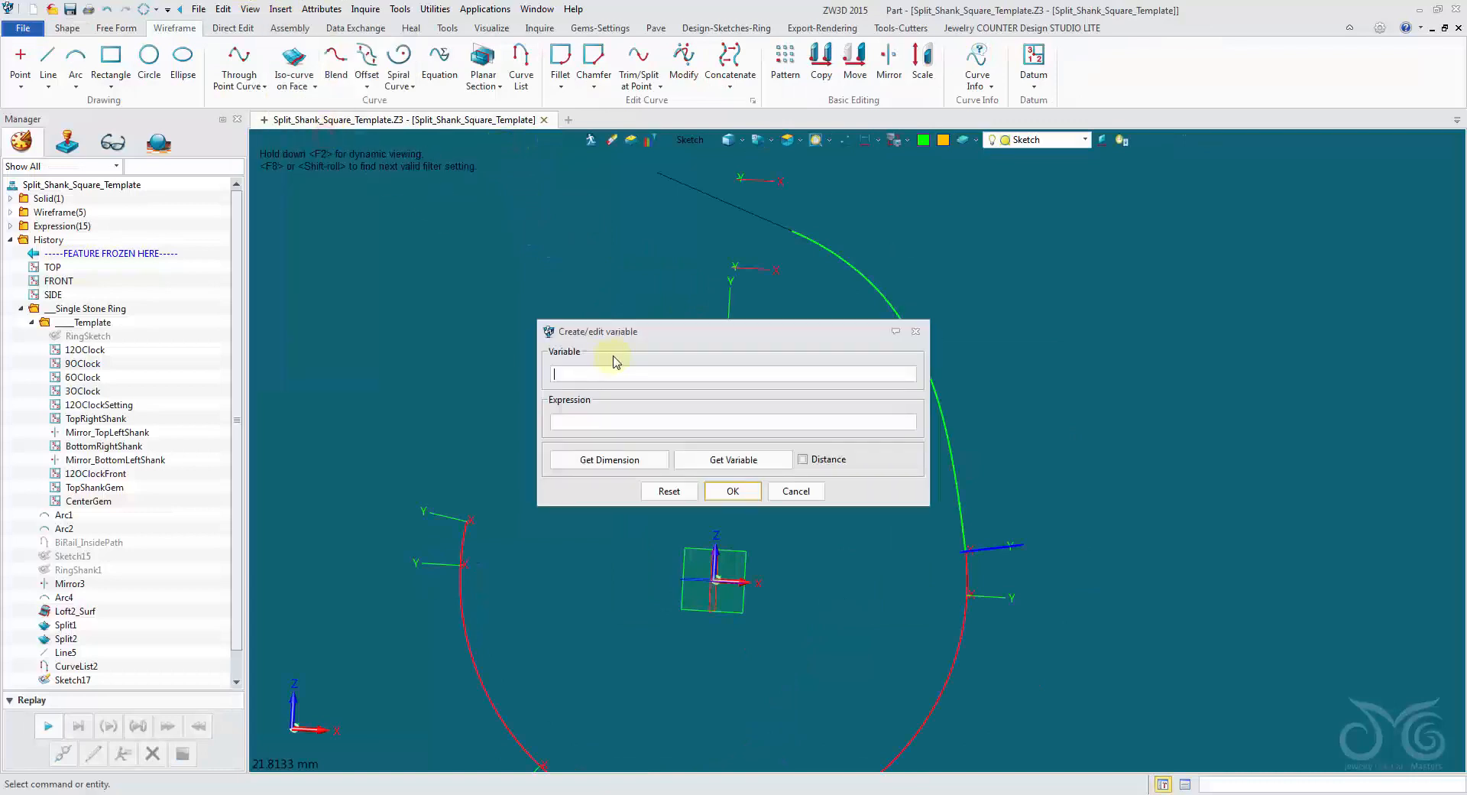
{"action": "left_click_drag", "start_coordinate": [470, 261], "coordinate": [393, 226]}
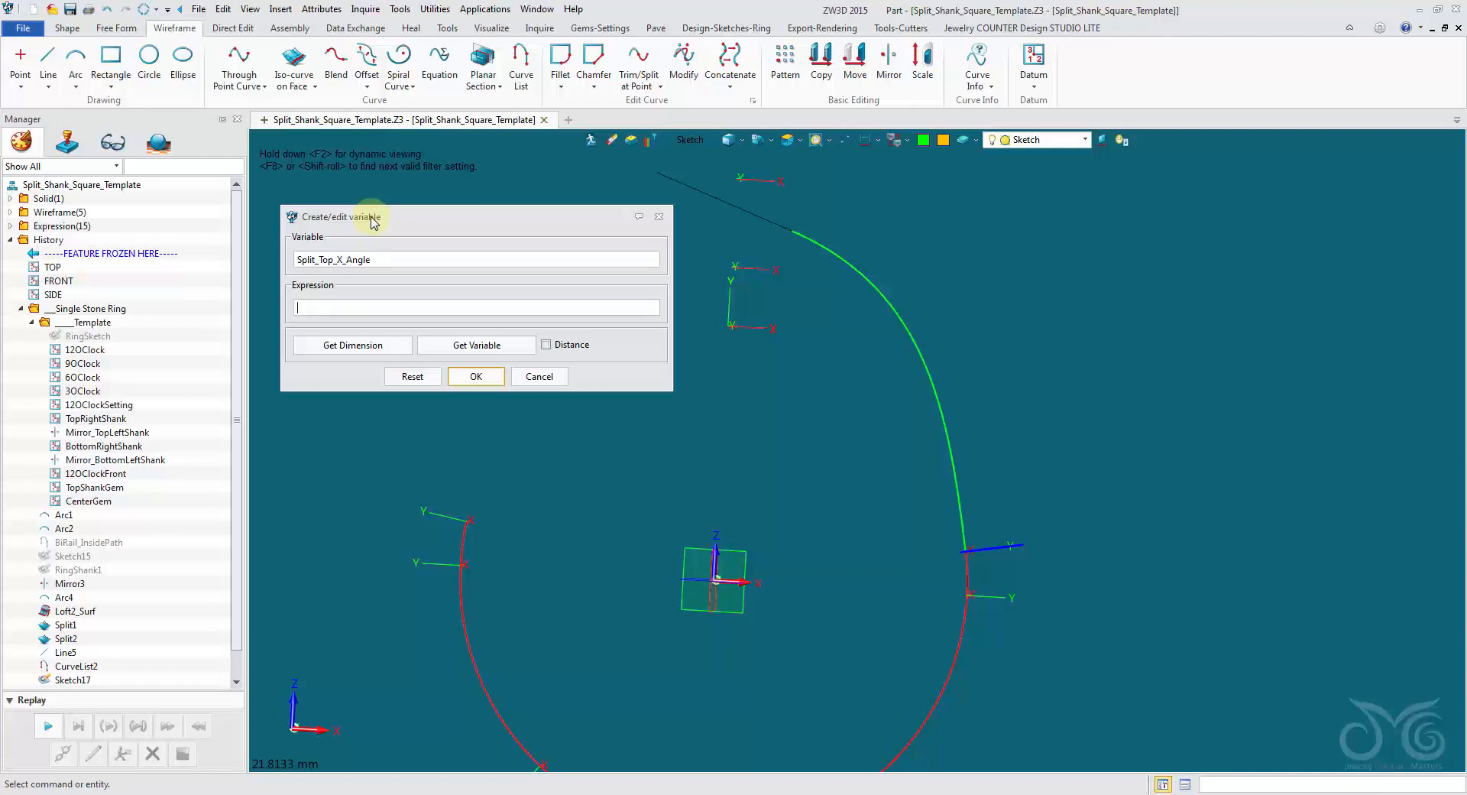
{"action": "left_click", "coordinate": [471, 376]}
Create a variable named Split_Top_X_Offset with the expression 1.5.
{"action": "middle_click", "coordinate": [395, 259]}
{"action": "left_click_drag", "start_coordinate": [601, 335], "coordinate": [375, 273]}
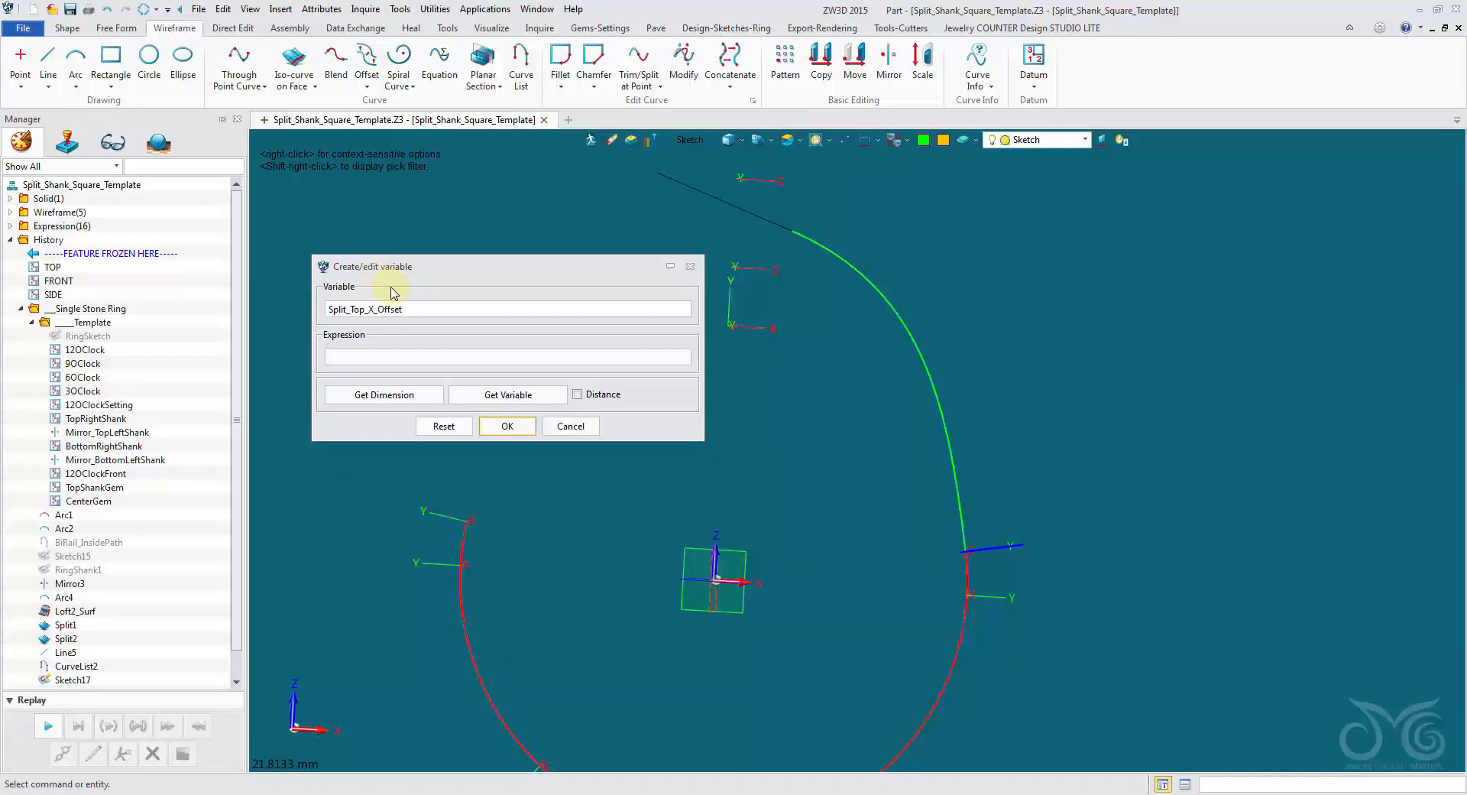
{"action": "left_click_drag", "start_coordinate": [400, 309], "coordinate": [278, 295]}
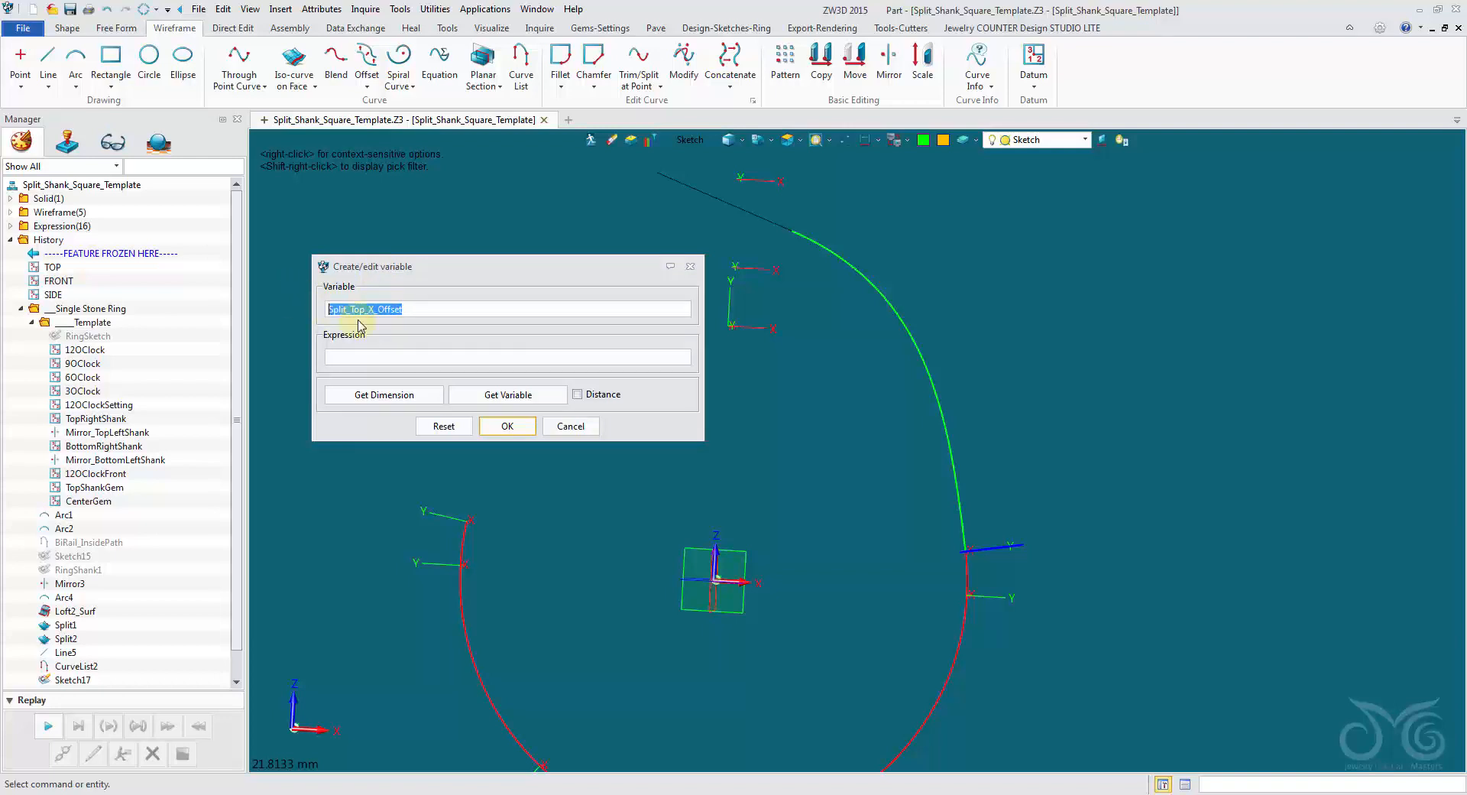
{"action": "right_click", "coordinate": [378, 309]}
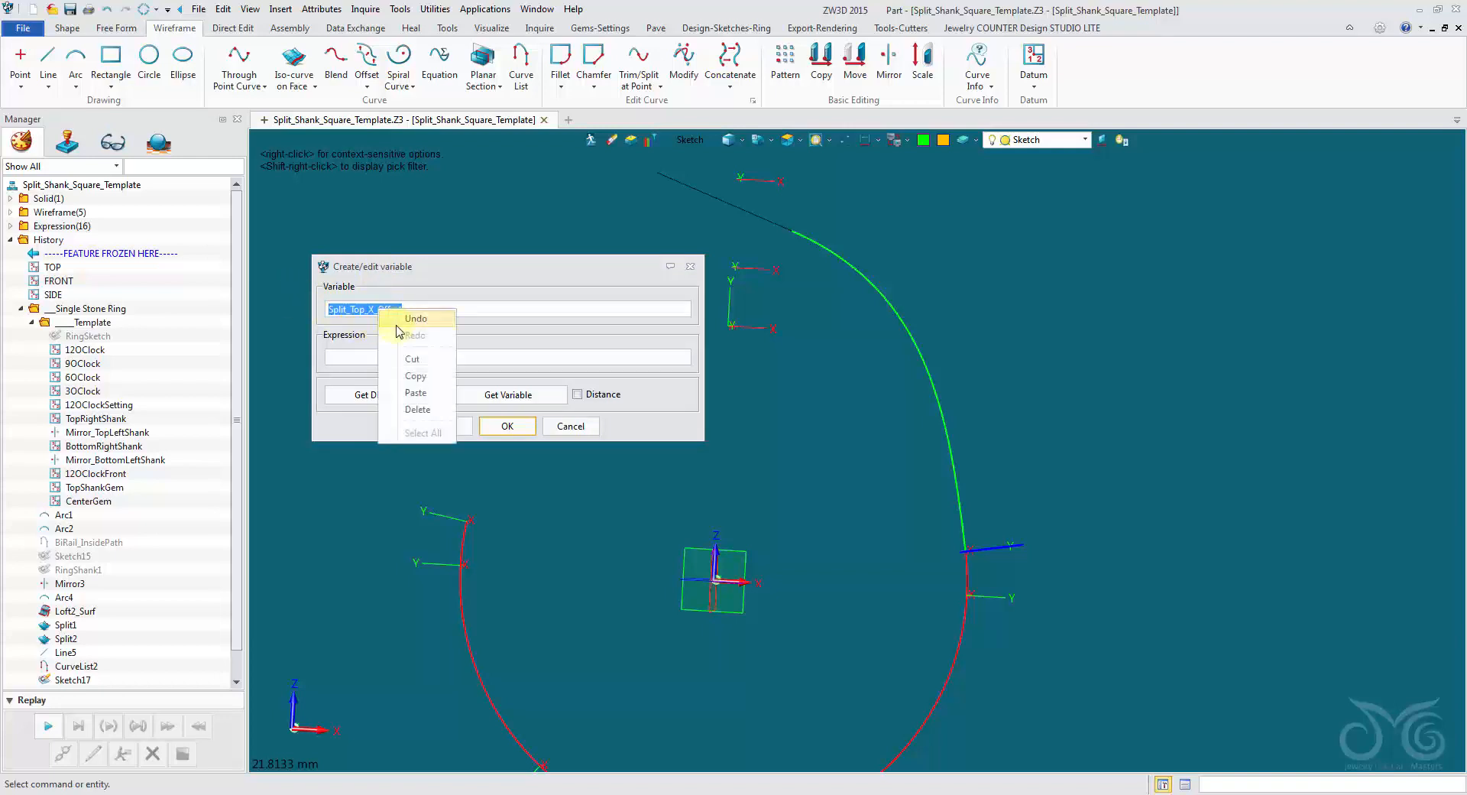
{"action": "left_click", "coordinate": [394, 366]}
{"action": "left_click", "coordinate": [393, 362]}
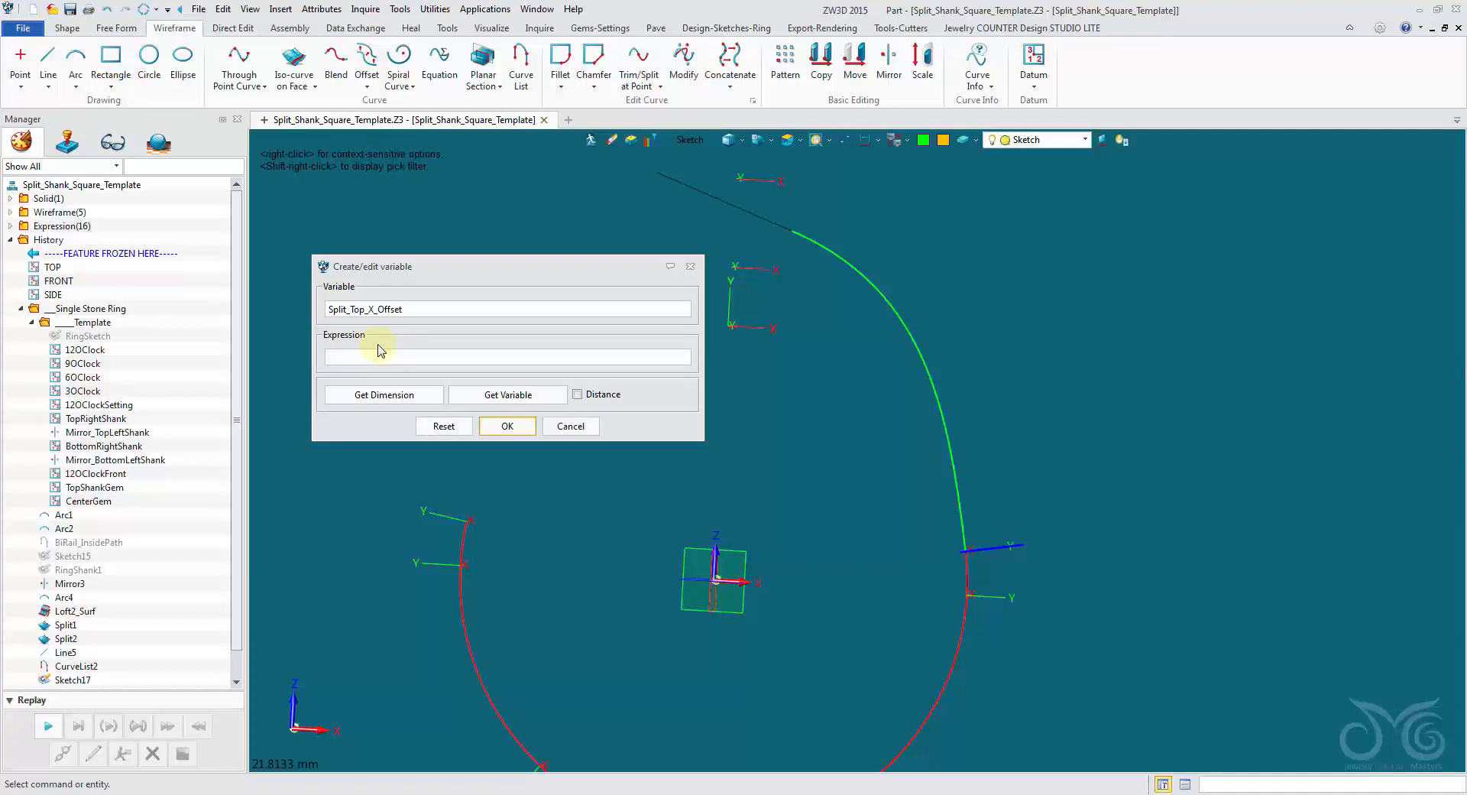
{"action": "left_click", "coordinate": [518, 422]}
Create a variable named Split_Top_Z_Offset with the expression 10.
{"action": "scroll", "coordinate": [434, 306], "scroll_direction": "down", "scroll_amount": 1}
{"action": "middle_click", "coordinate": [434, 306]}
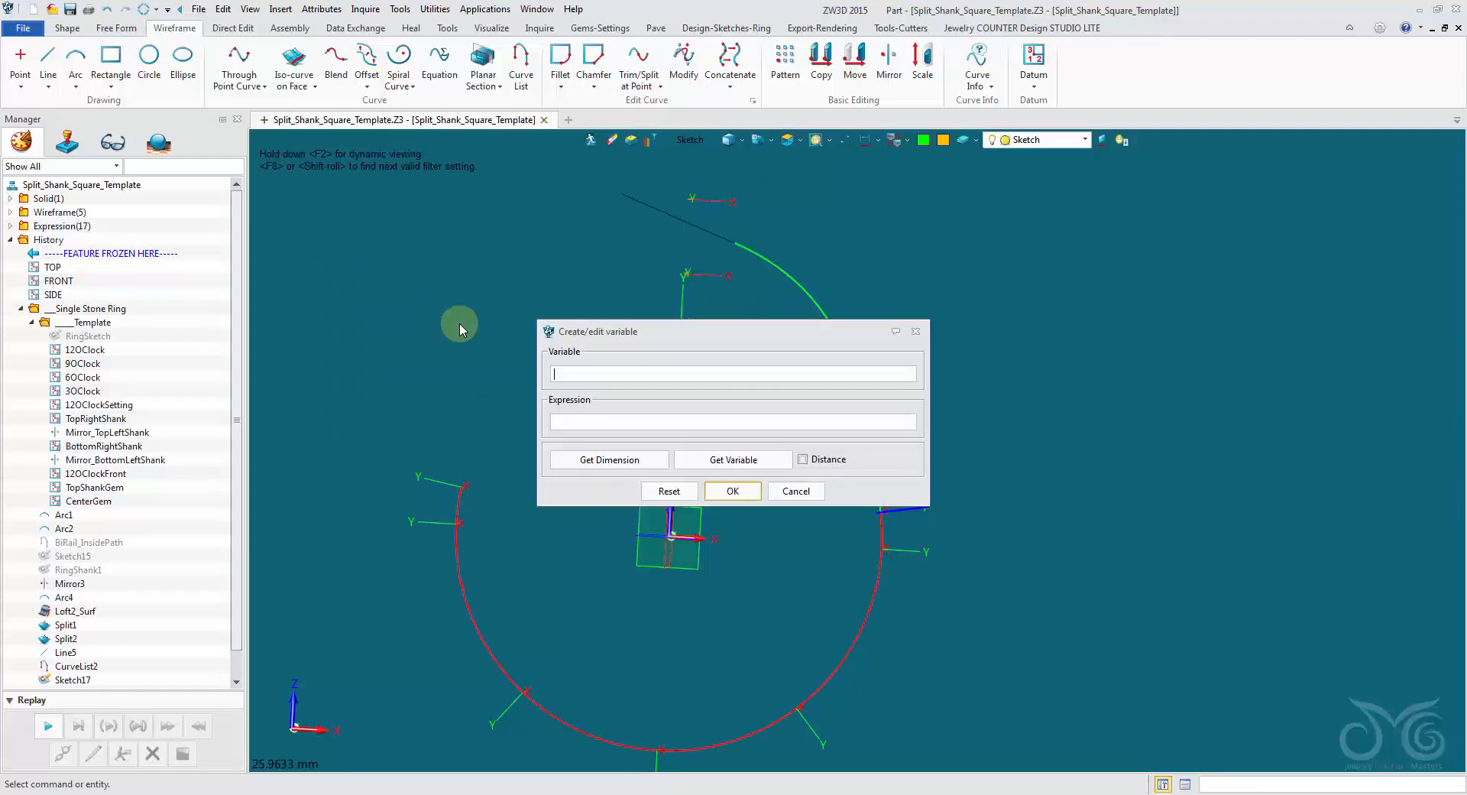
{"action": "left_click_drag", "start_coordinate": [593, 331], "coordinate": [407, 242]}
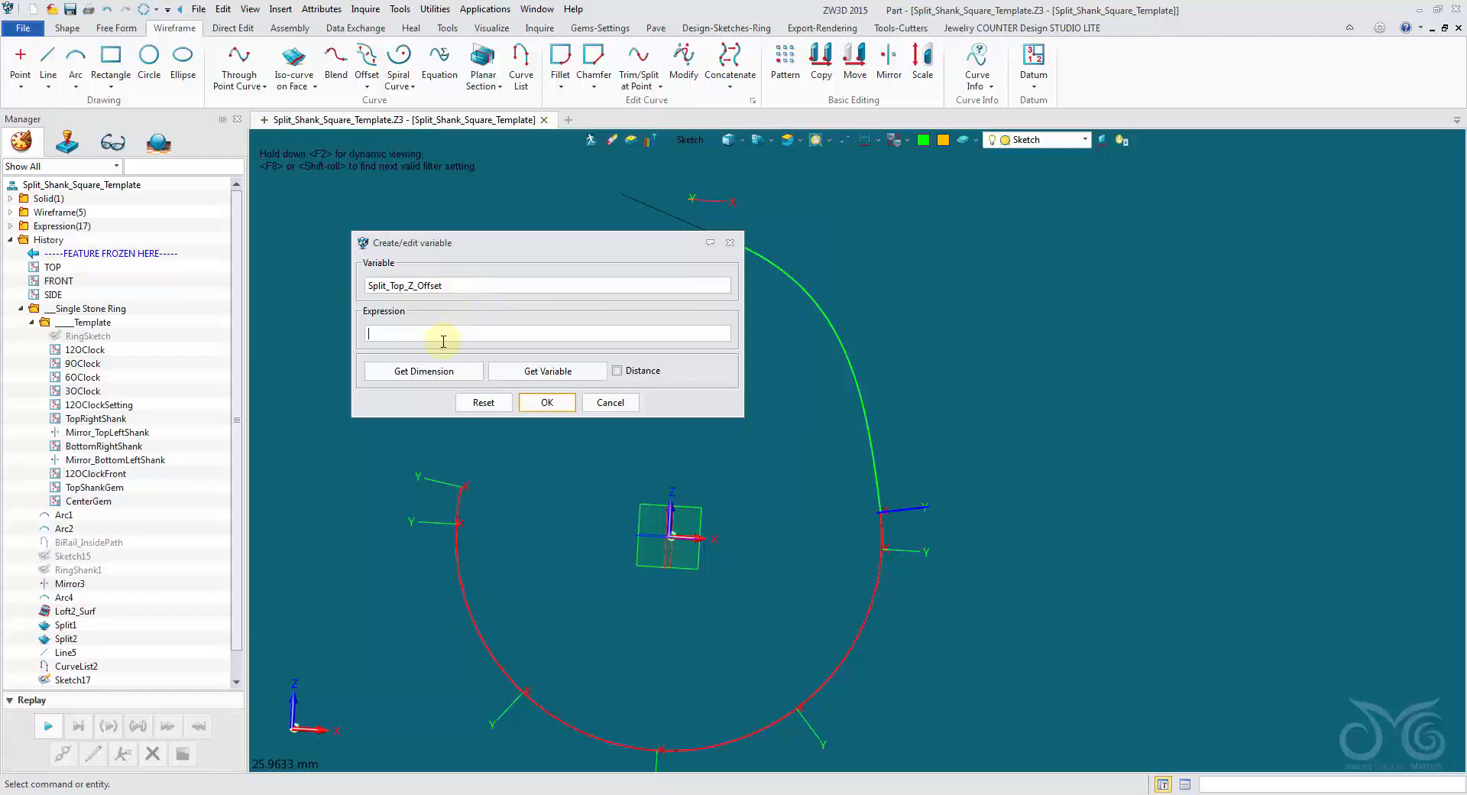
{"action": "type", "text": "-8"}
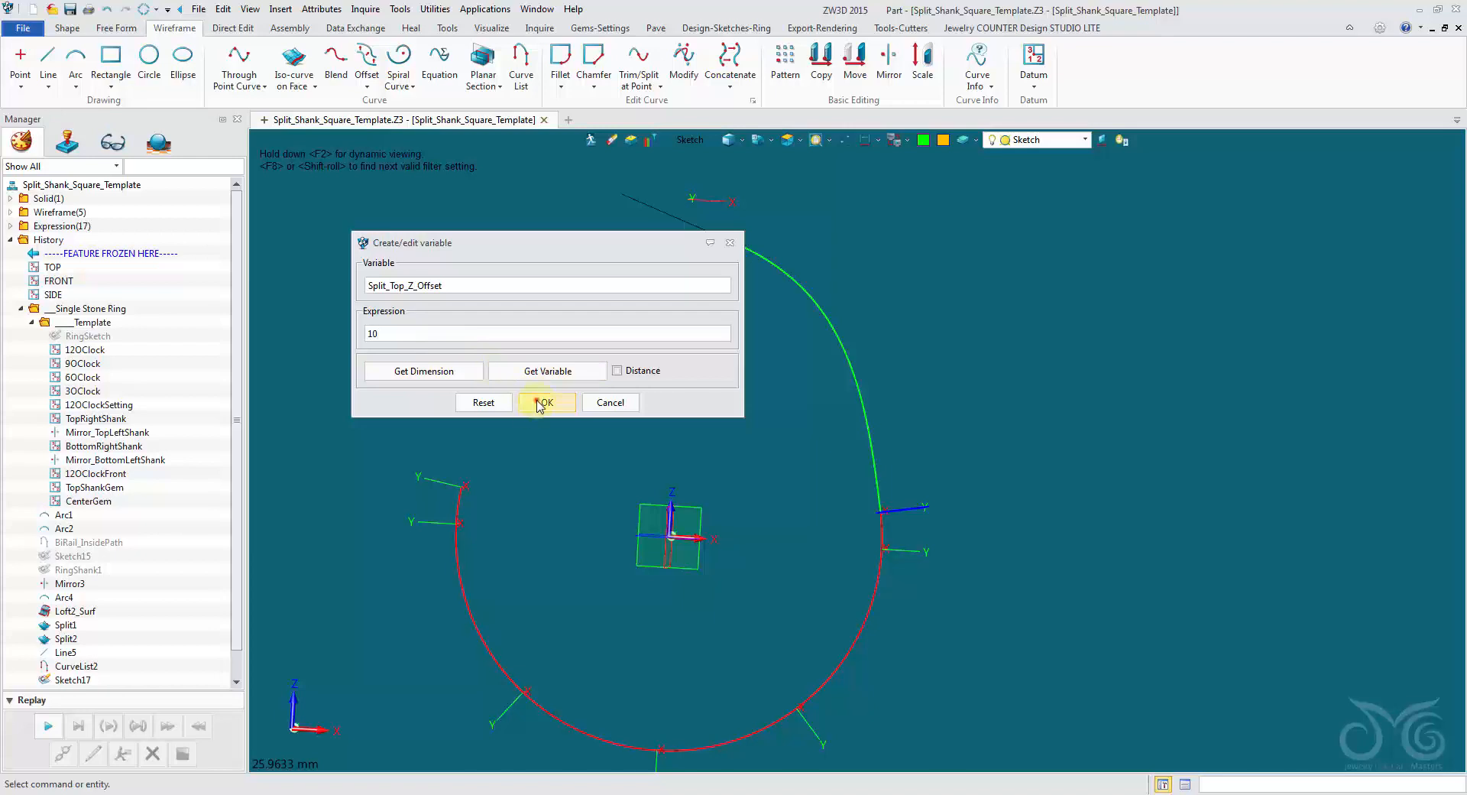
{"action": "left_click", "coordinate": [548, 402]}
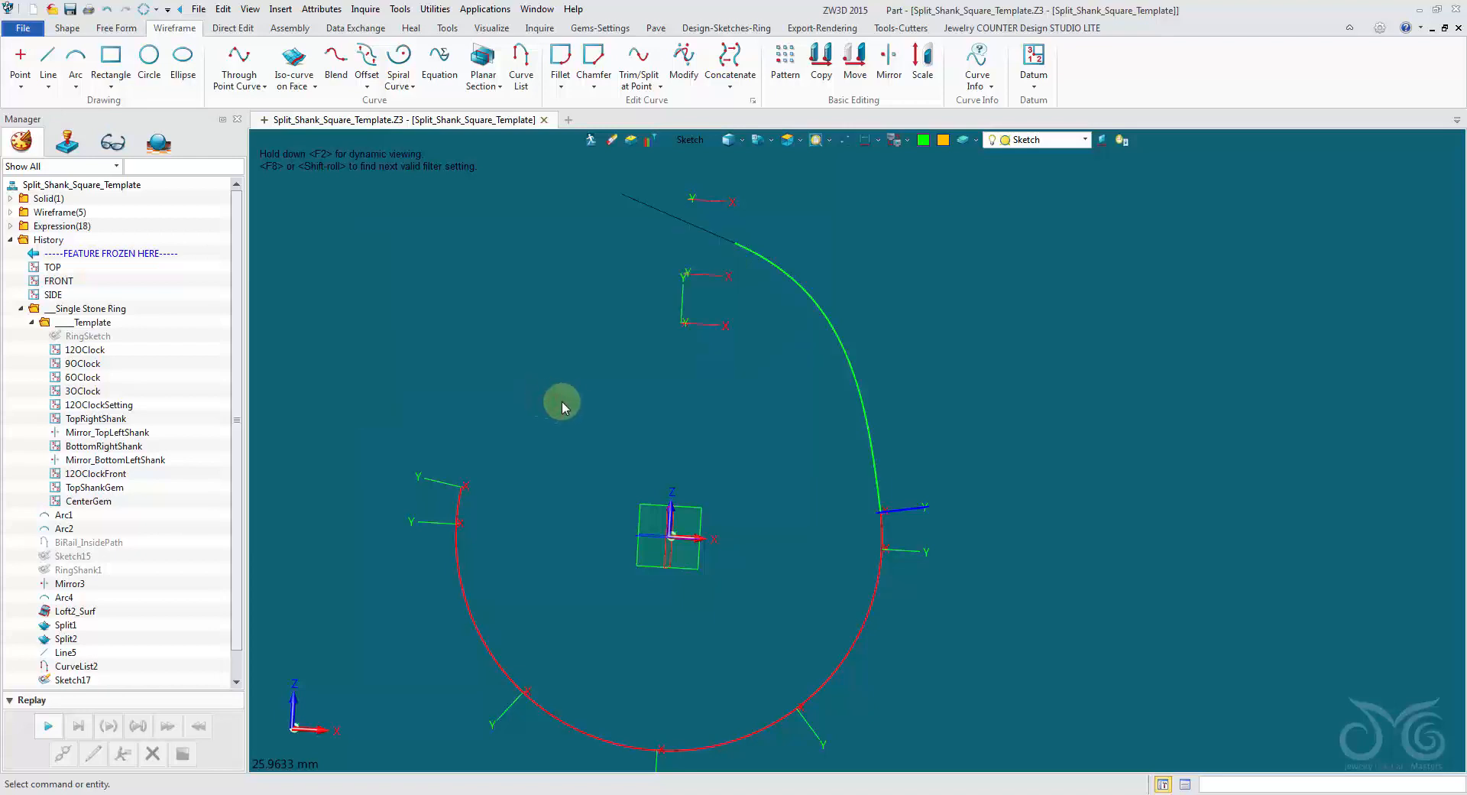
Reopen the slanted guide line's sketch and link its vertical offset dimension to the Split_Top_Z_Offset variable.
{"action": "right_click", "coordinate": [647, 211]}
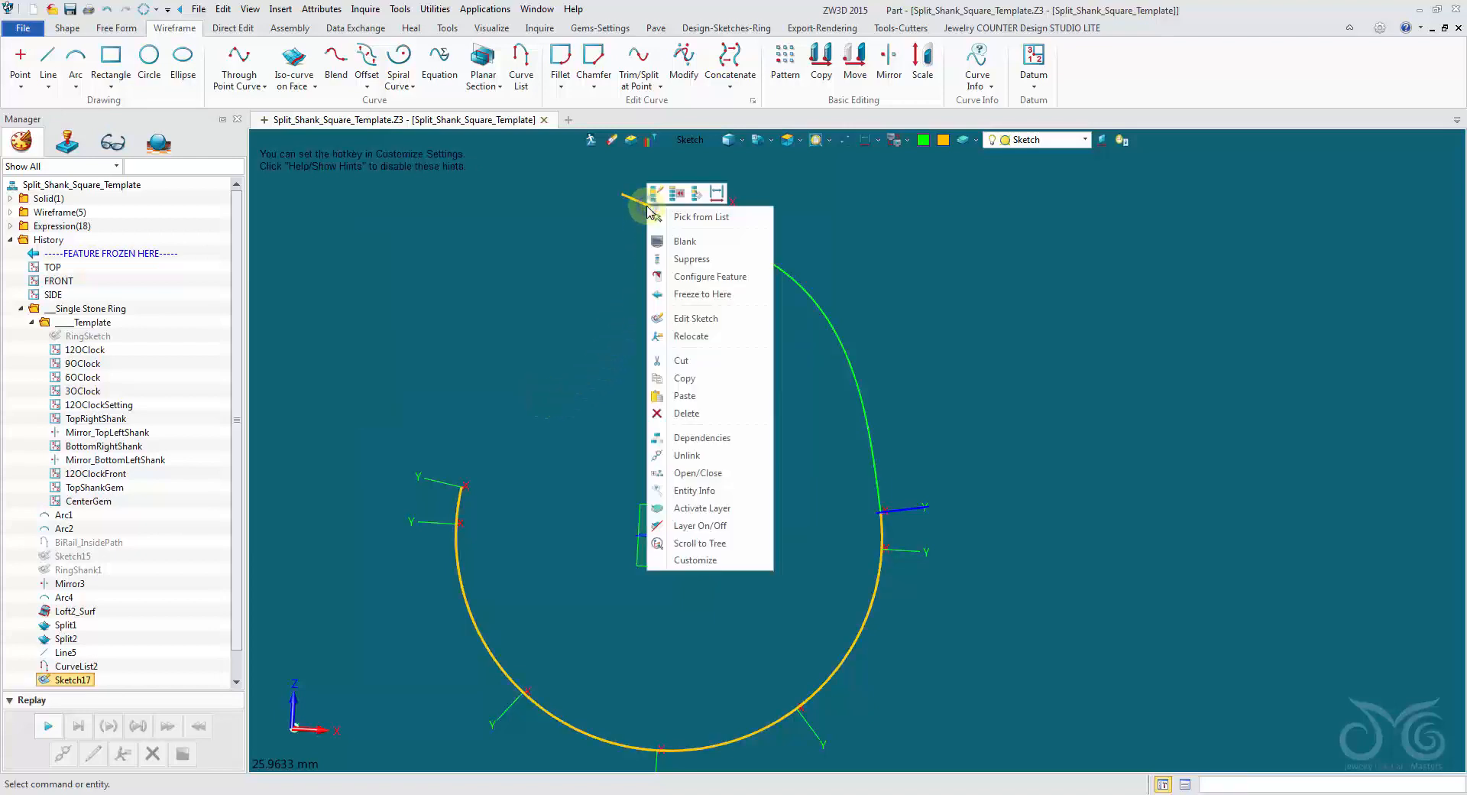
{"action": "left_click", "coordinate": [696, 321]}
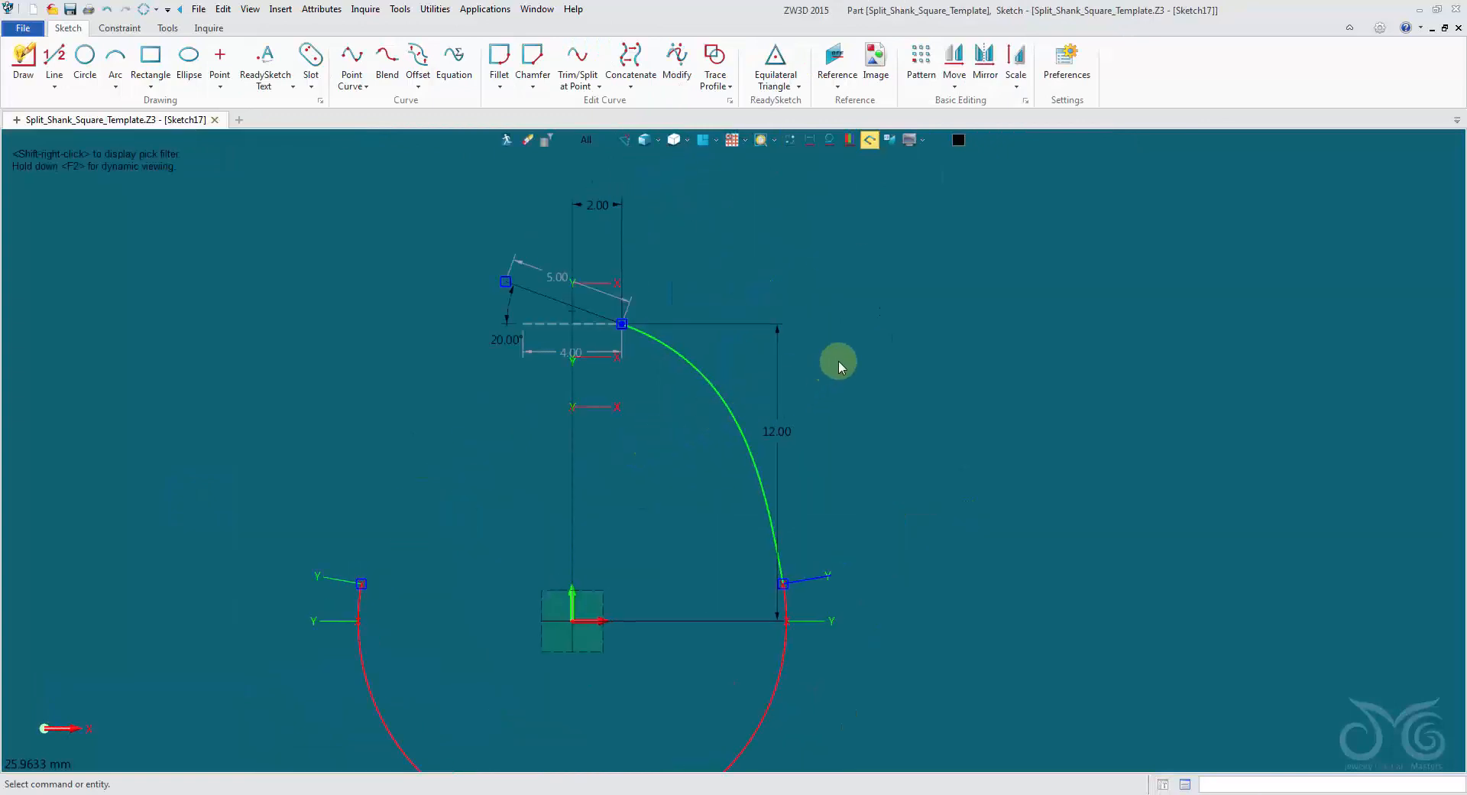
{"action": "double_click", "coordinate": [779, 372]}
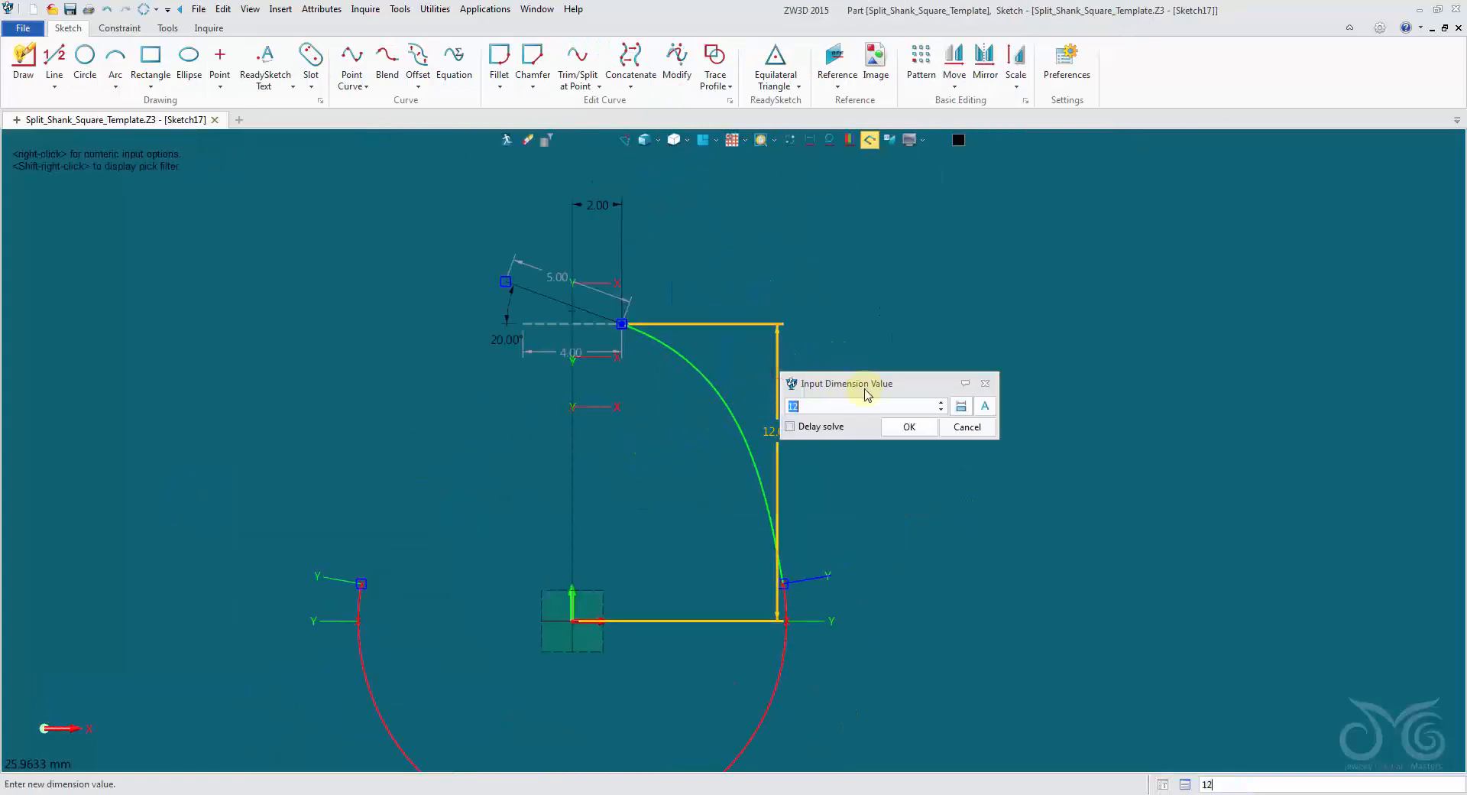
{"action": "left_click", "coordinate": [987, 407]}
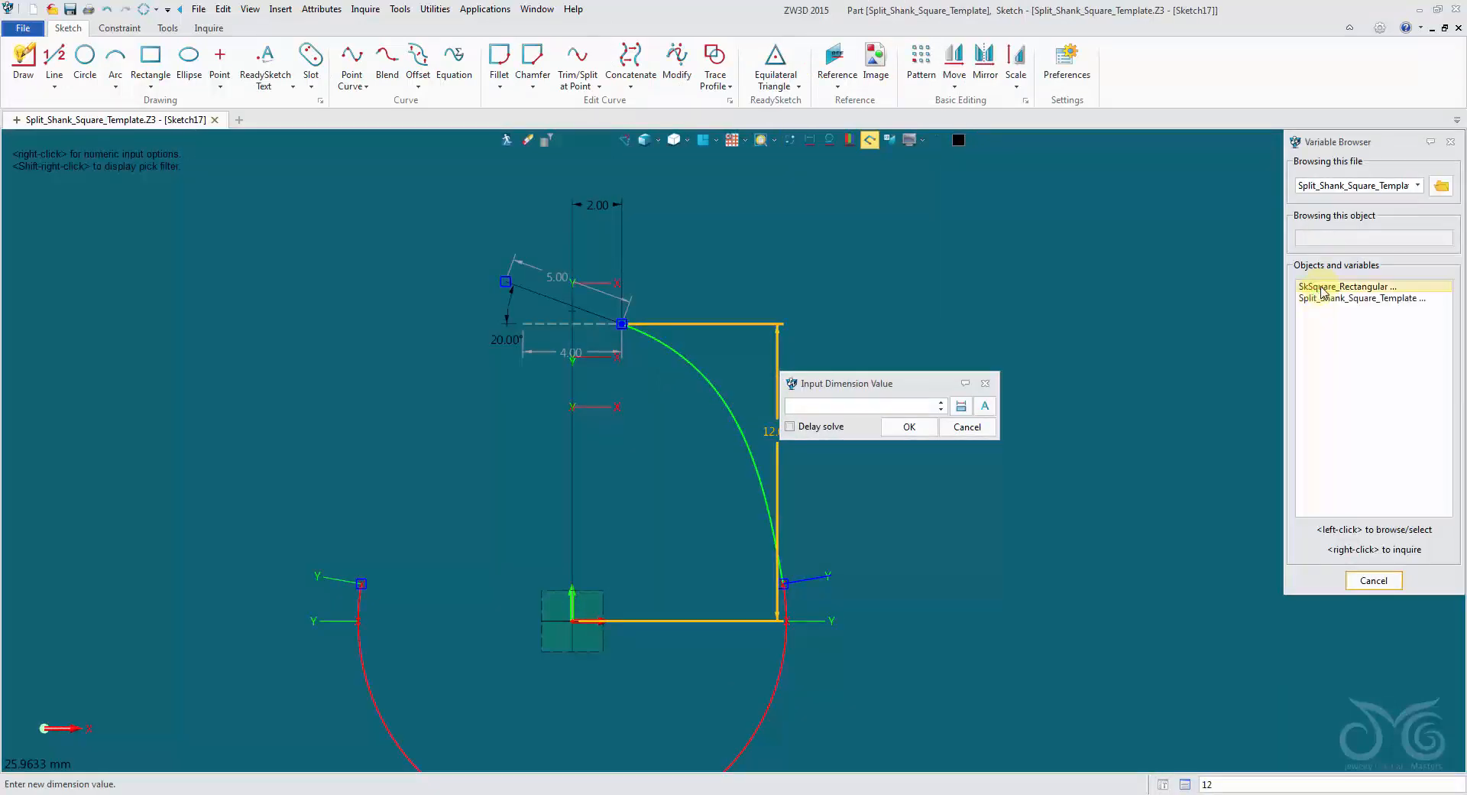
{"action": "left_click", "coordinate": [1319, 299]}
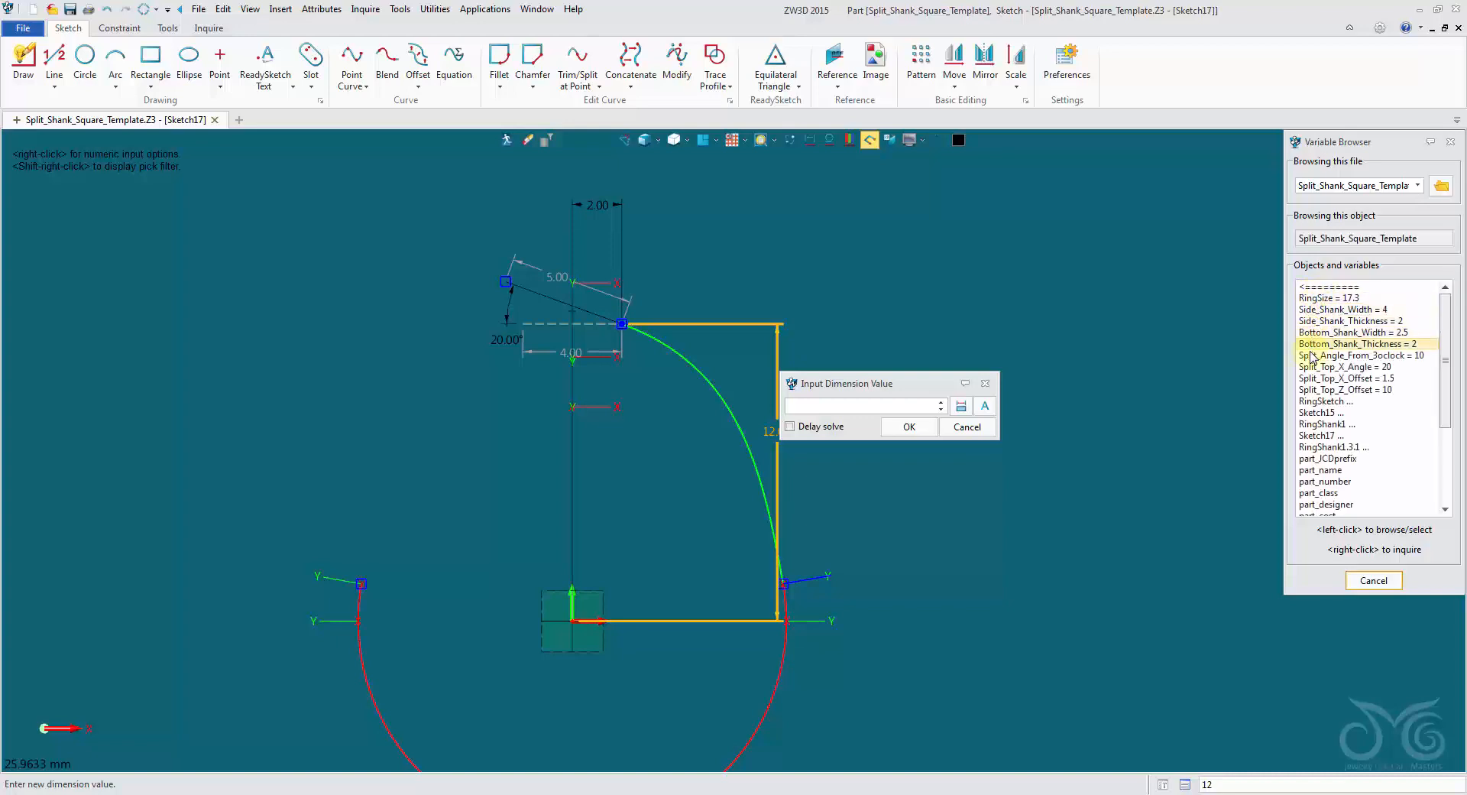
{"action": "left_click", "coordinate": [1317, 389]}
{"action": "left_click", "coordinate": [921, 429]}
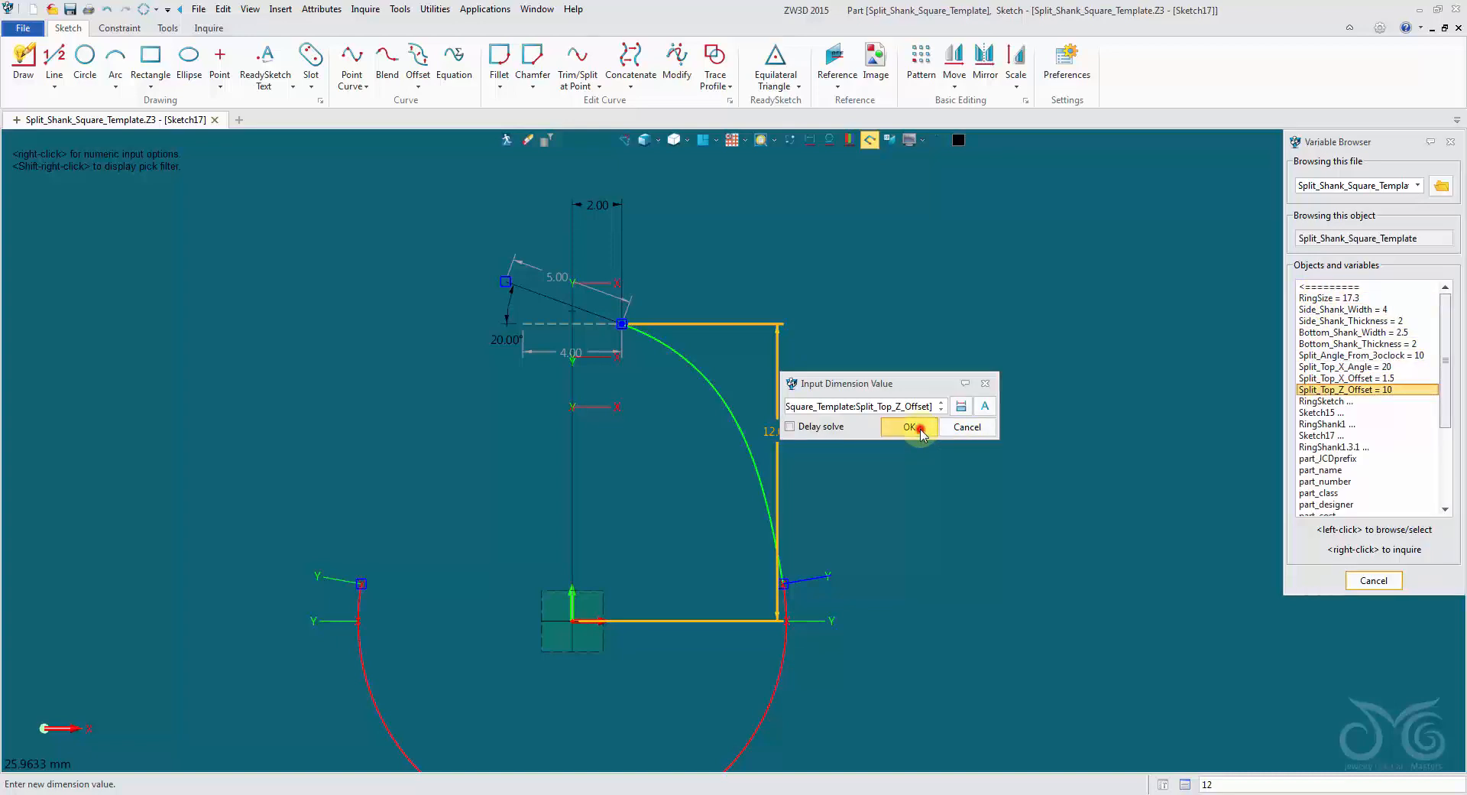
Link the slanted line's horizontal offset dimension to the Split_Top_X_Offset variable.
{"action": "left_click", "coordinate": [513, 388]}
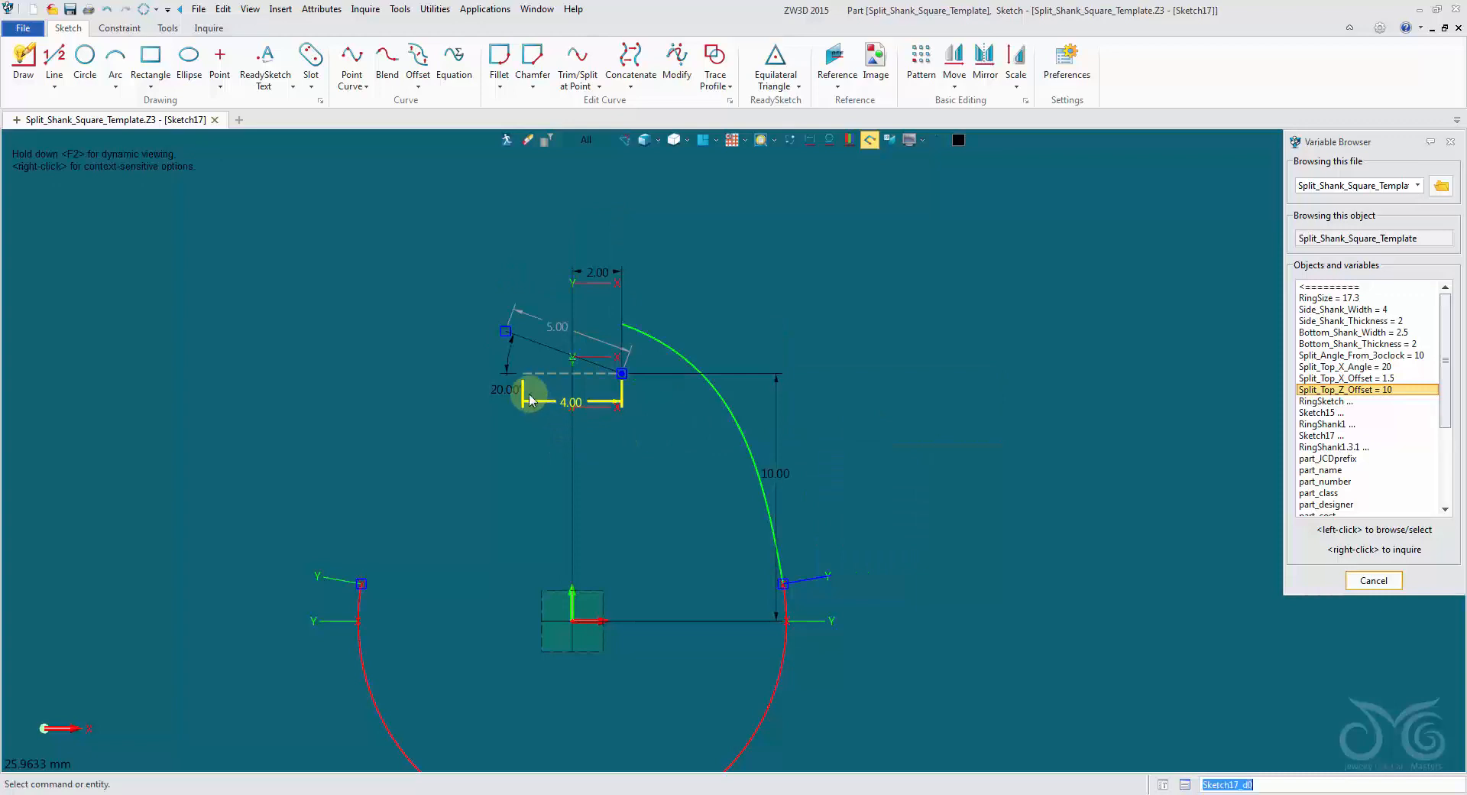
{"action": "double_click", "coordinate": [616, 273]}
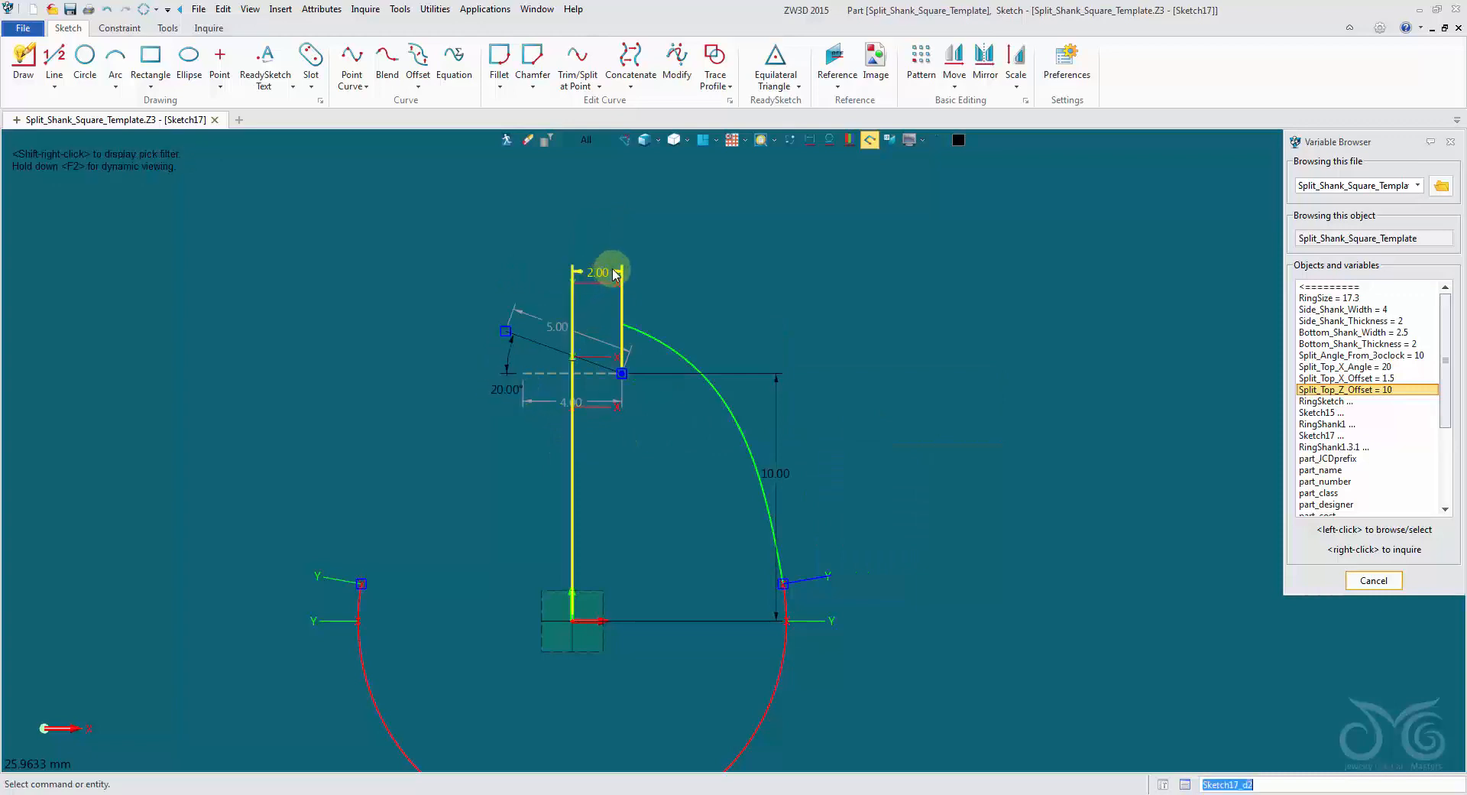
{"action": "left_click", "coordinate": [1314, 378]}
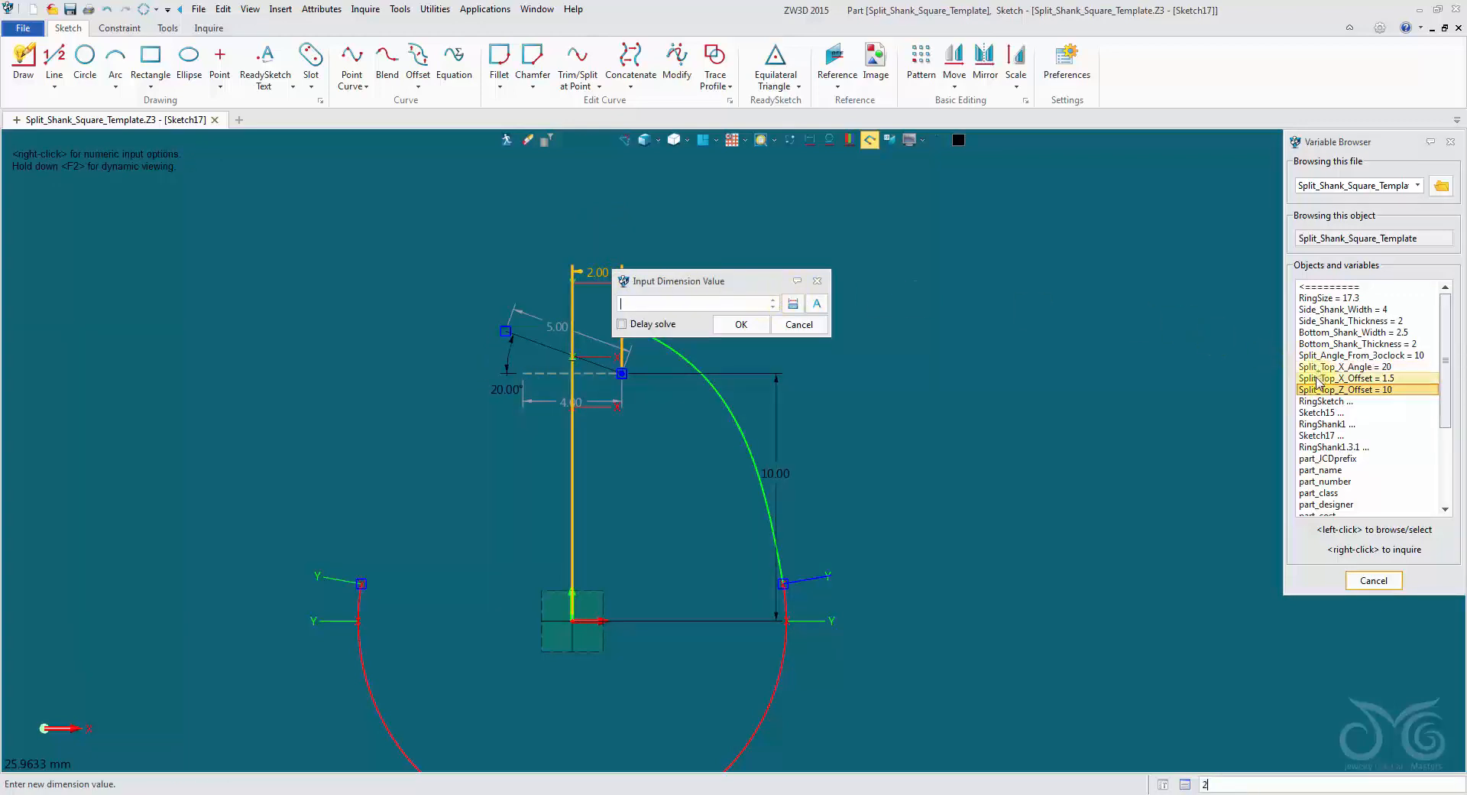
{"action": "left_click", "coordinate": [741, 324]}
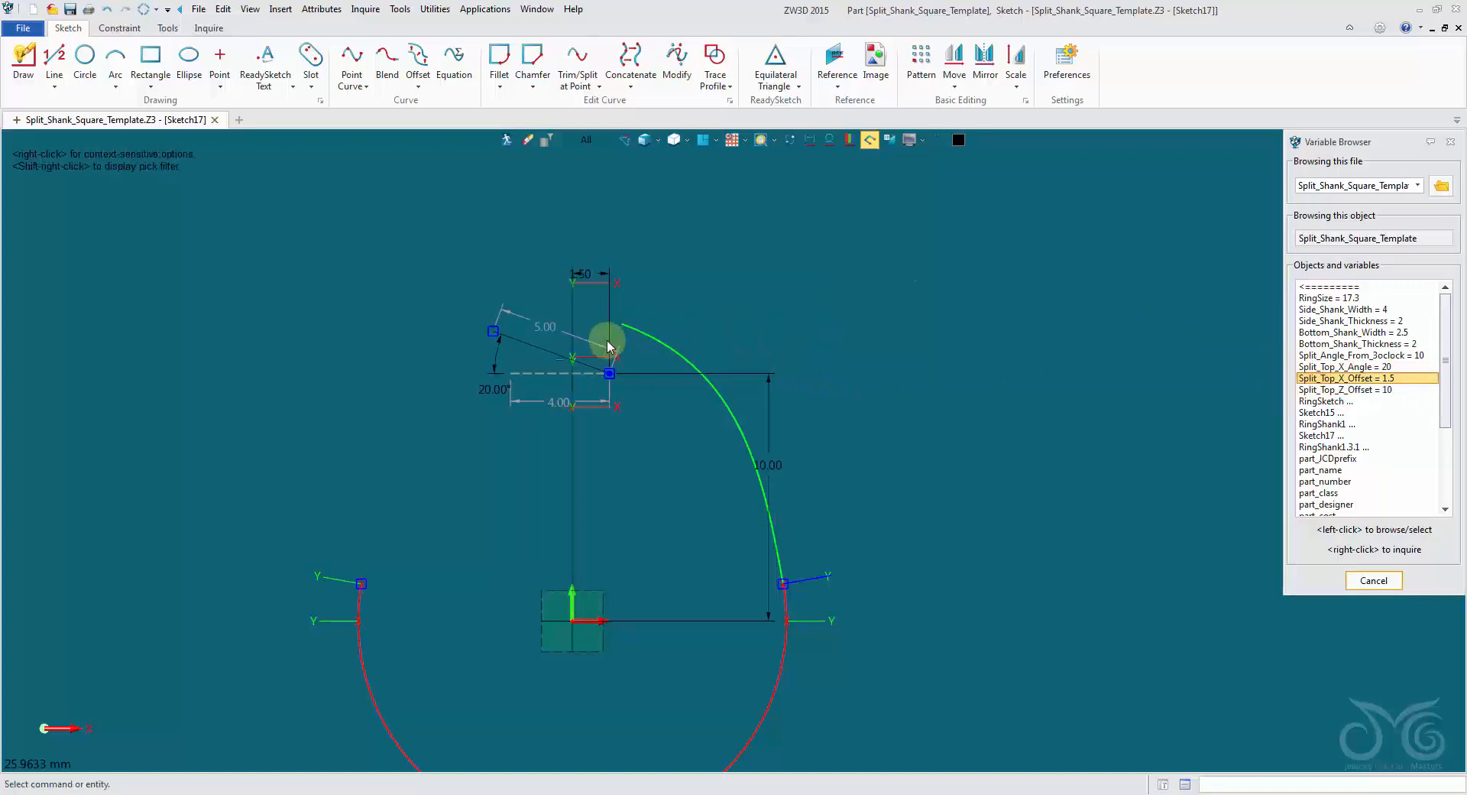
Link the slanted line's angle dimension to the Split_Top_X_Angle variable and exit the sketch.
{"action": "scroll", "coordinate": [606, 337], "scroll_direction": "up", "scroll_amount": 3}
{"action": "double_click", "coordinate": [390, 377]}
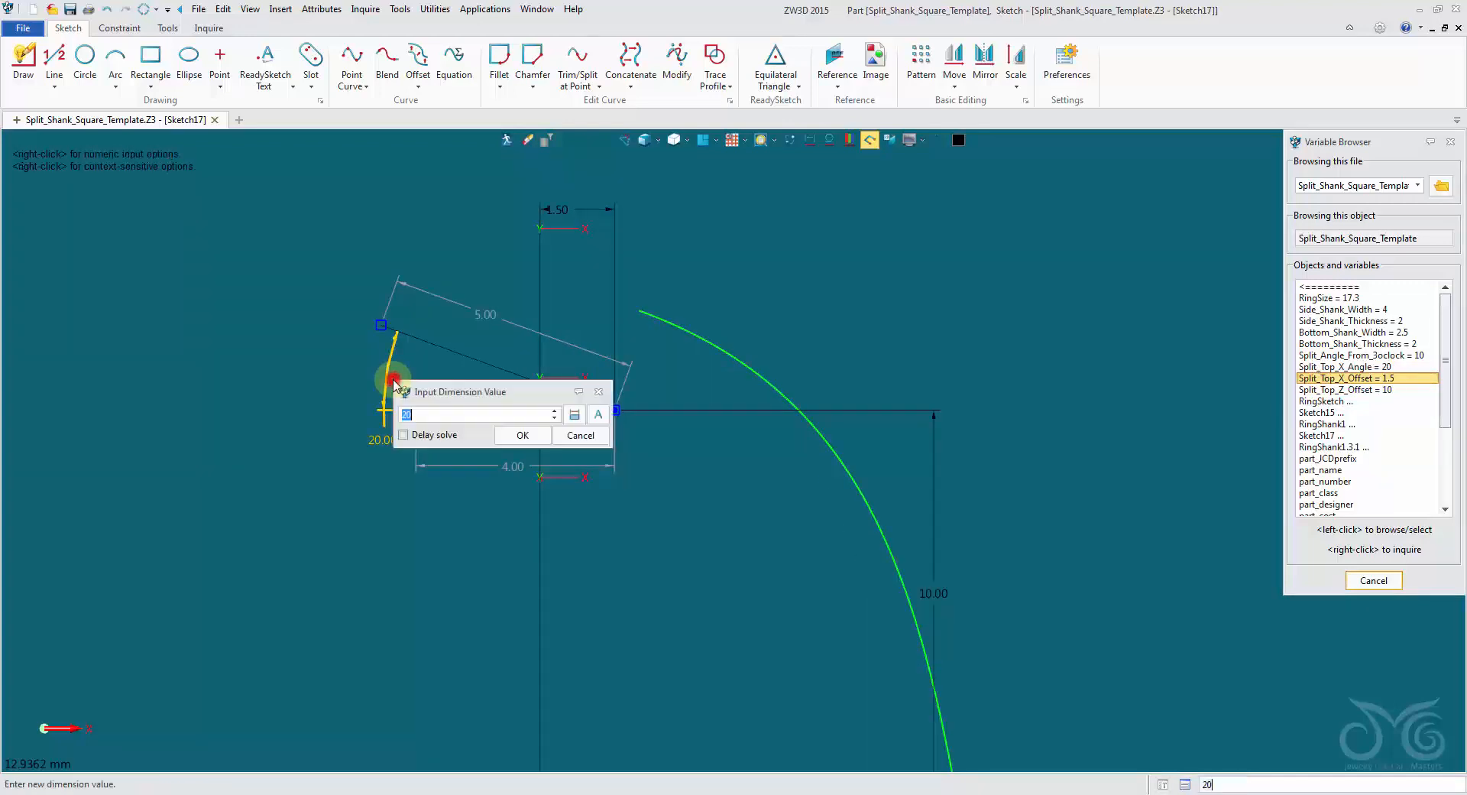
{"action": "left_click", "coordinate": [1315, 367]}
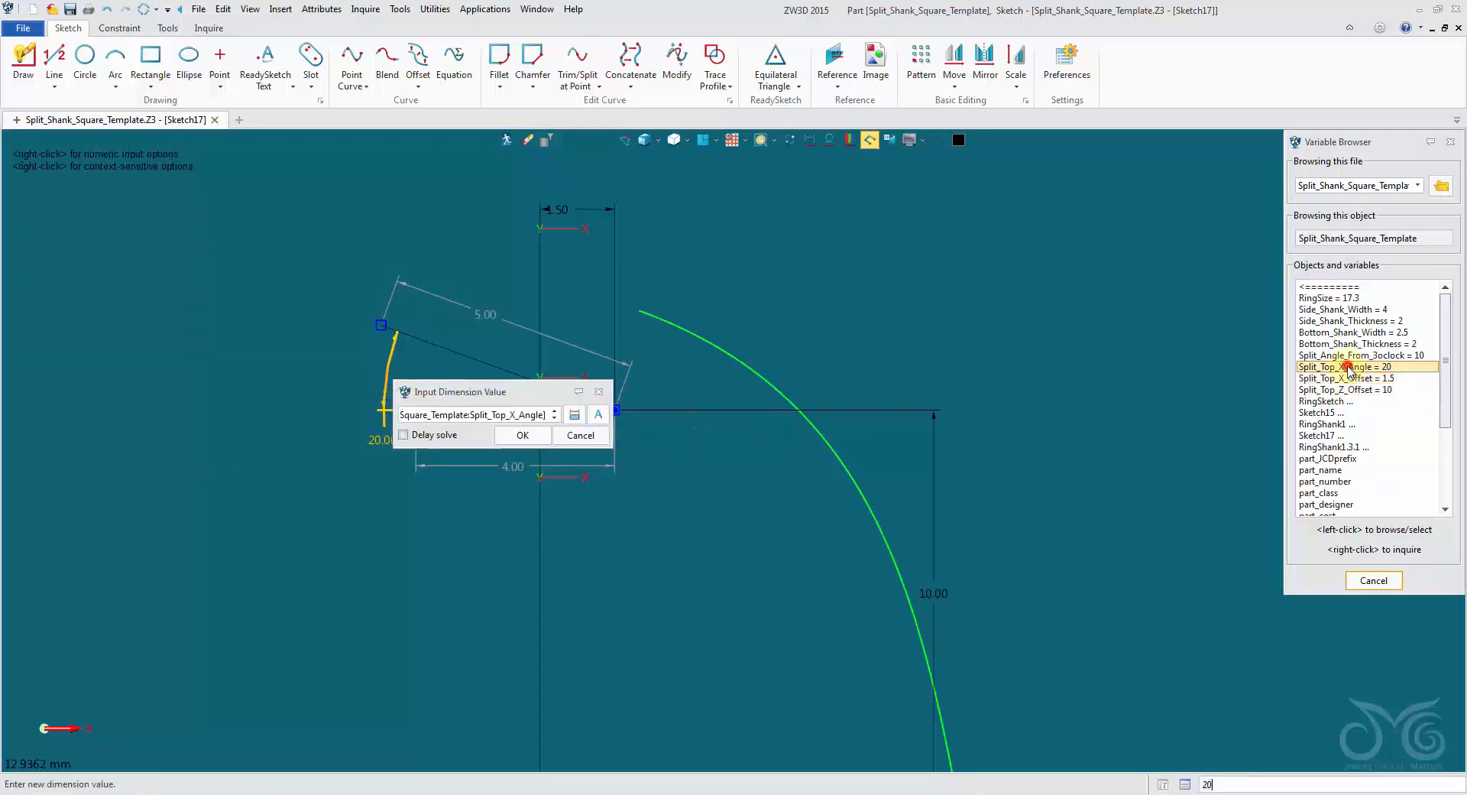
{"action": "left_click", "coordinate": [519, 435]}
{"action": "scroll", "coordinate": [531, 458], "scroll_direction": "down", "scroll_amount": 3}
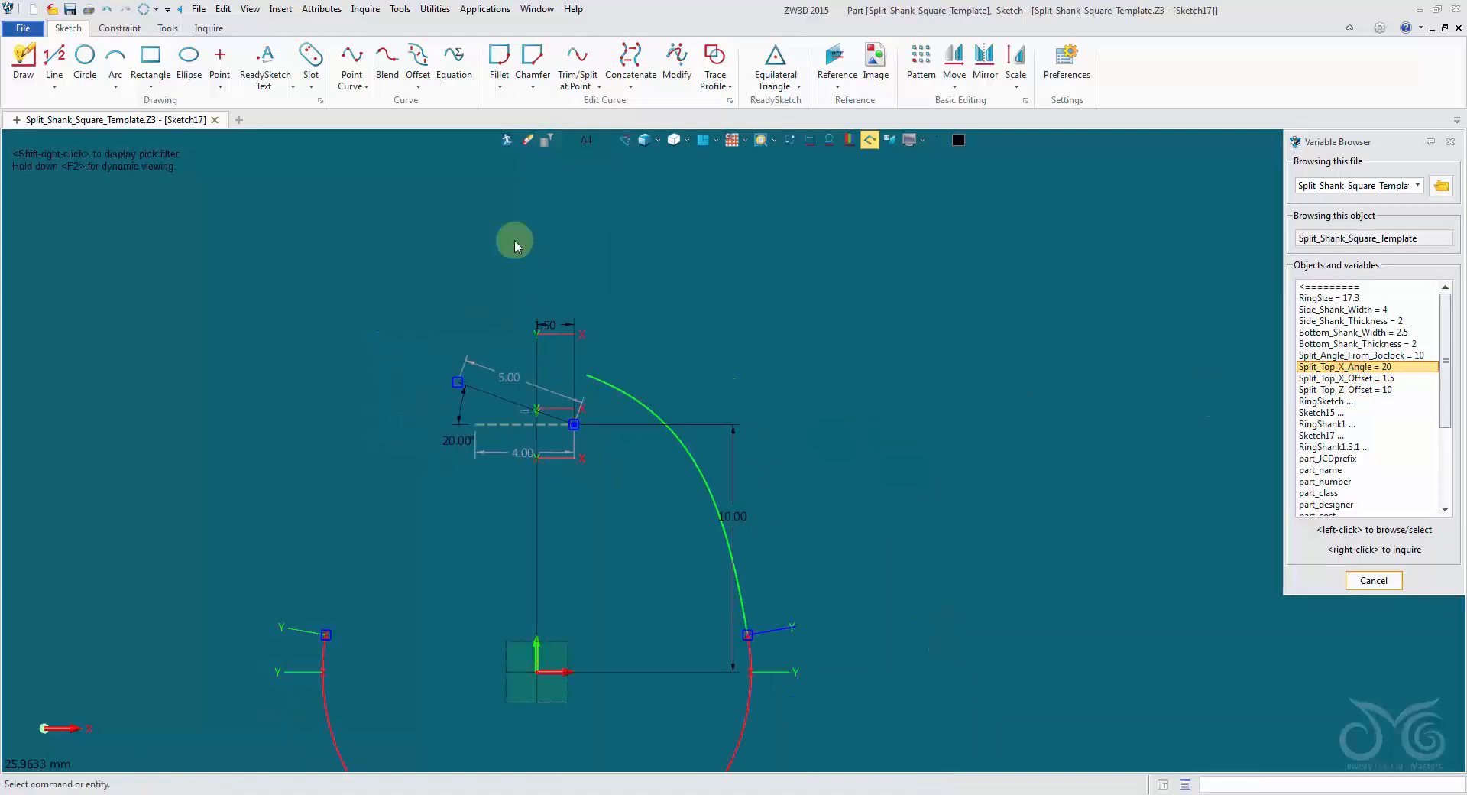
{"action": "left_click", "coordinate": [506, 142]}
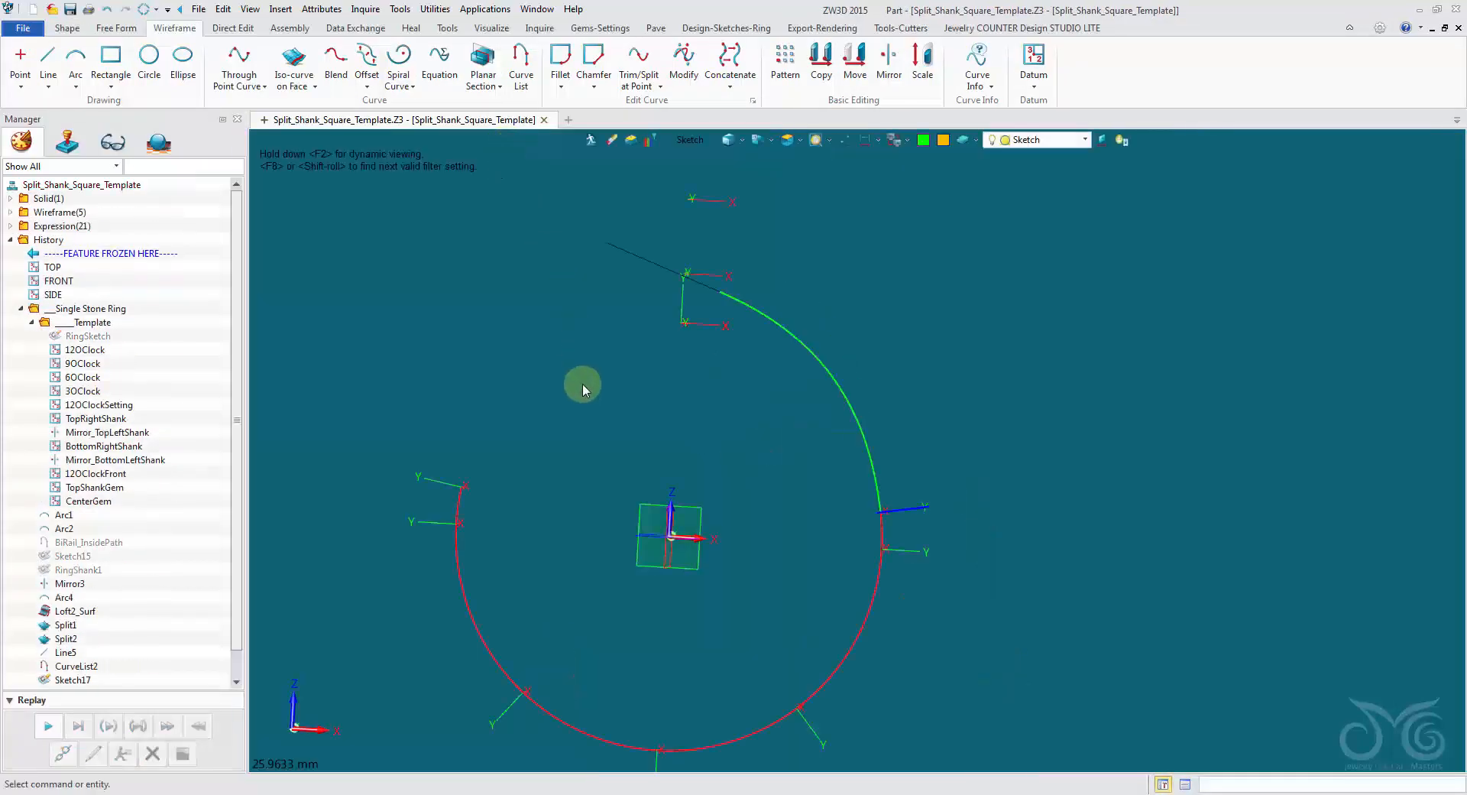
Open the part attributes and add Split_Top_X_Angle to the driving parameters.
{"action": "right_click_drag", "start_coordinate": [585, 330], "coordinate": [560, 369]}
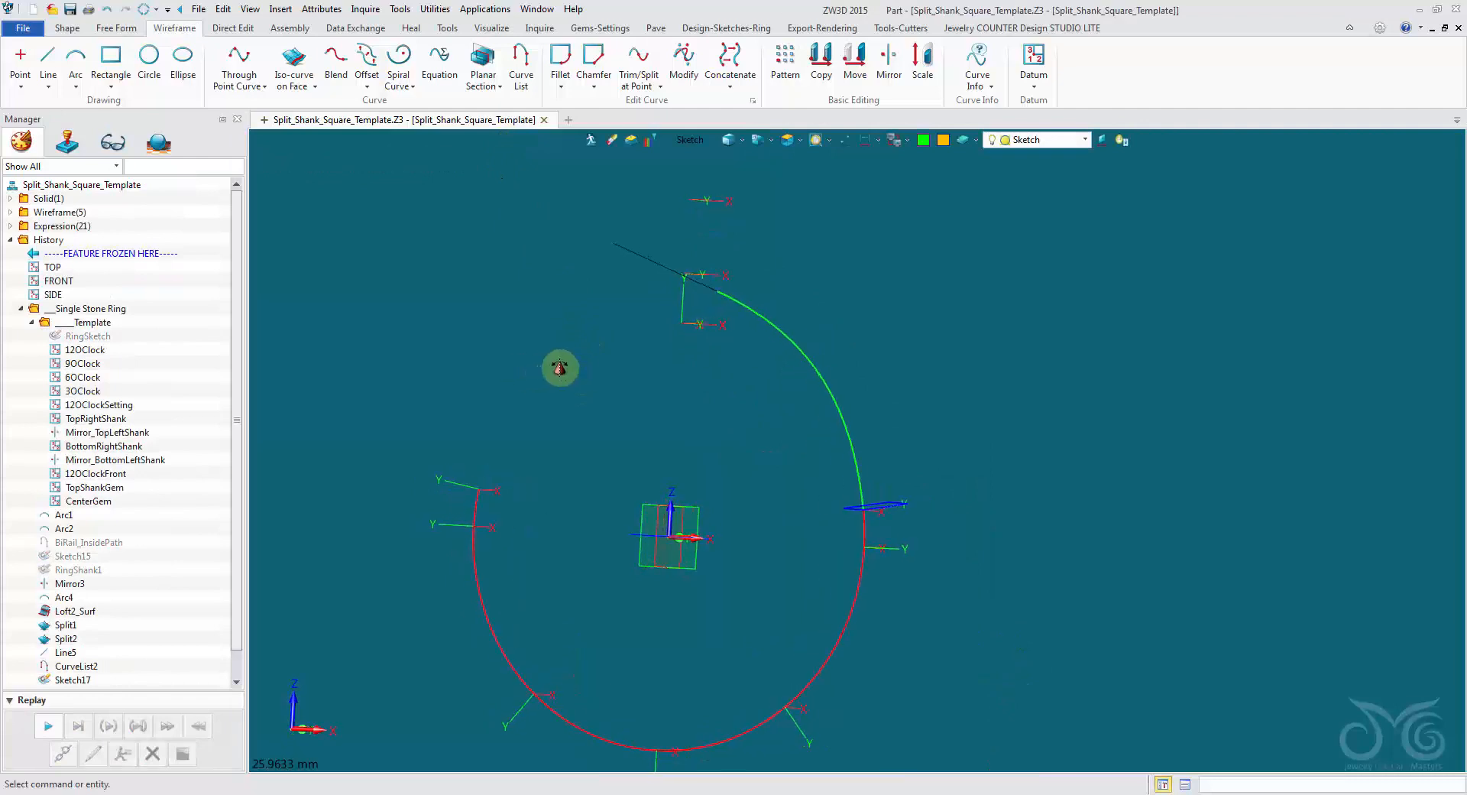
{"action": "left_click", "coordinate": [336, 8]}
{"action": "left_click", "coordinate": [336, 38]}
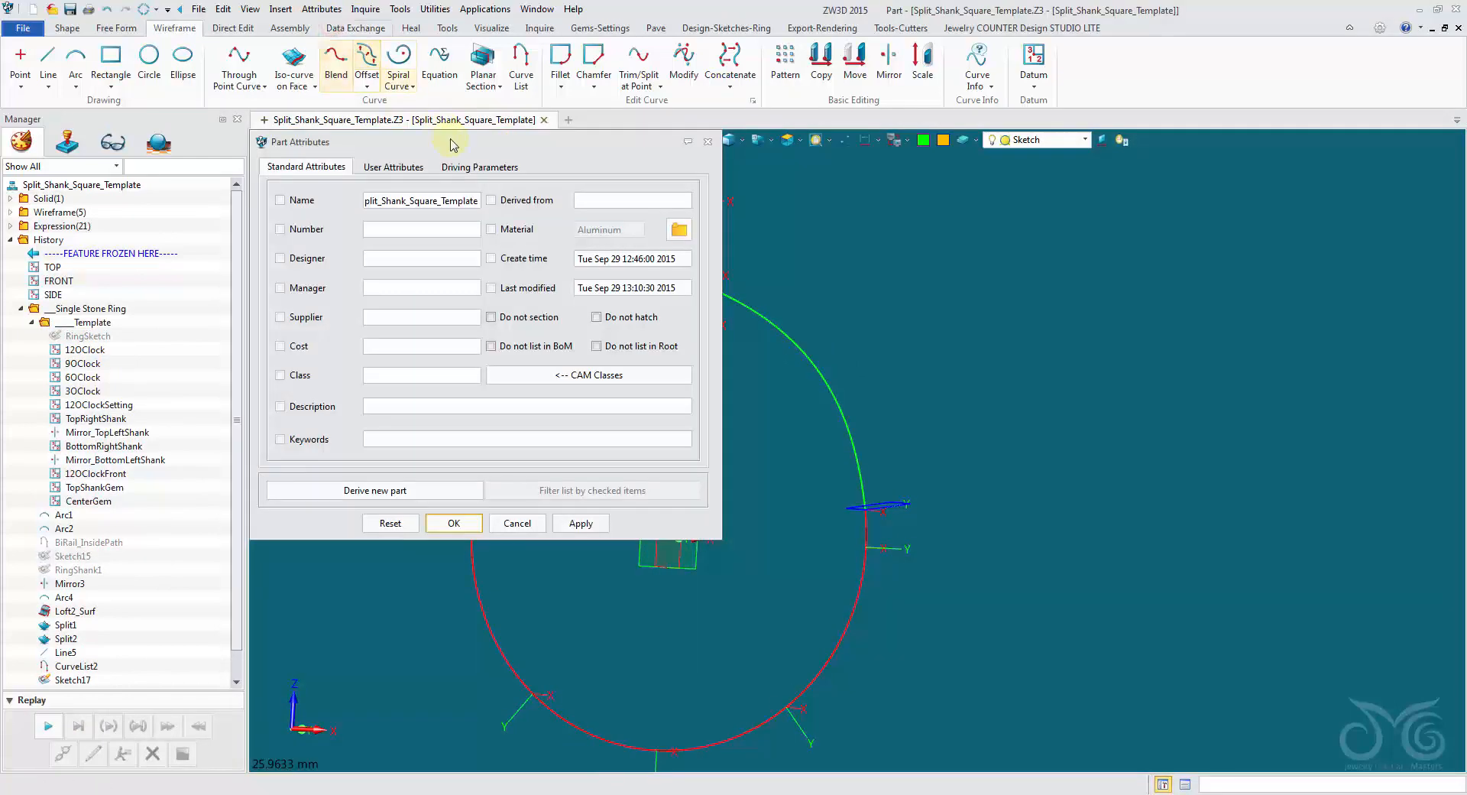
{"action": "left_click", "coordinate": [474, 166]}
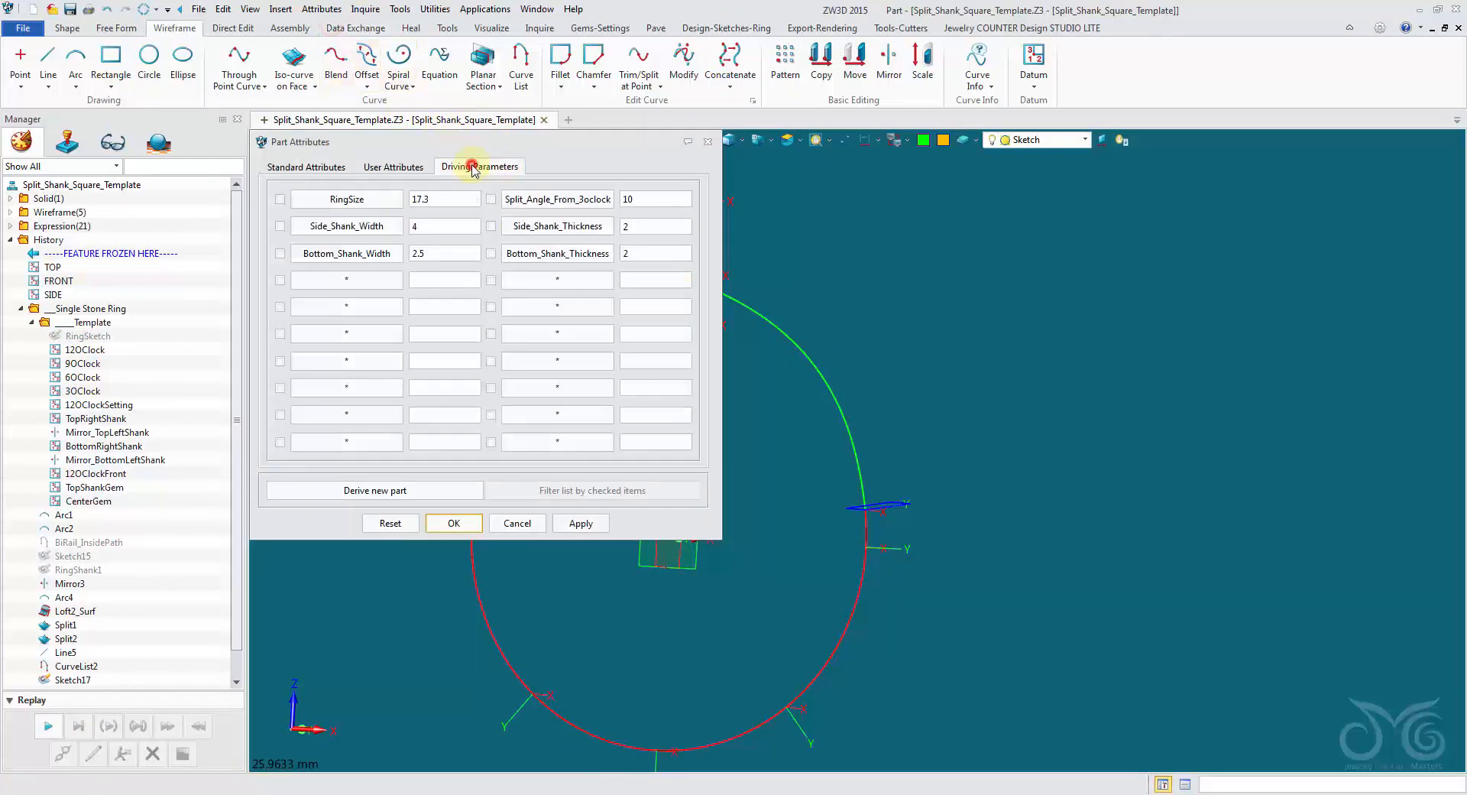
{"action": "left_click", "coordinate": [366, 289]}
{"action": "right_click", "coordinate": [360, 288]}
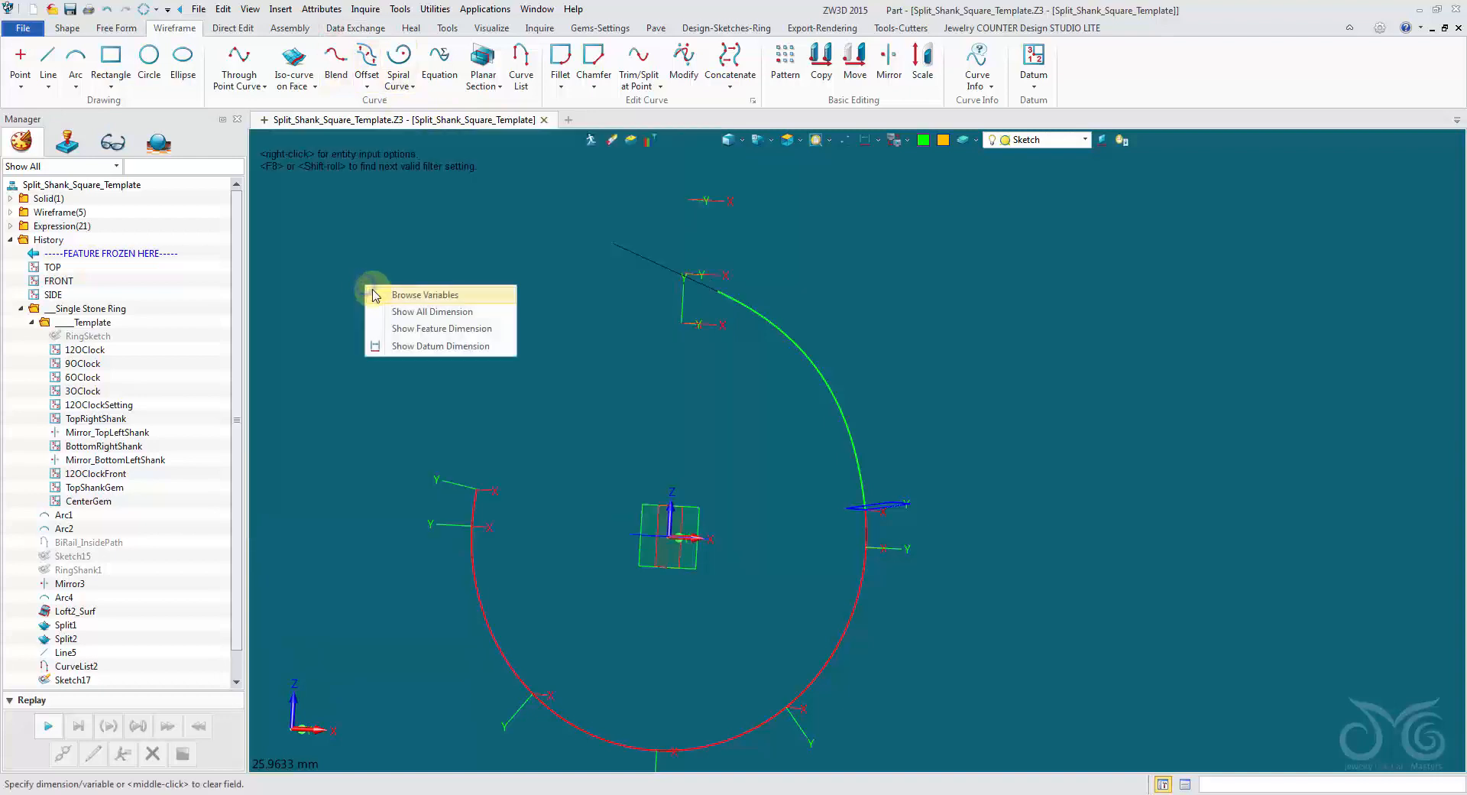
{"action": "left_click", "coordinate": [389, 291]}
{"action": "left_click", "coordinate": [1315, 355]}
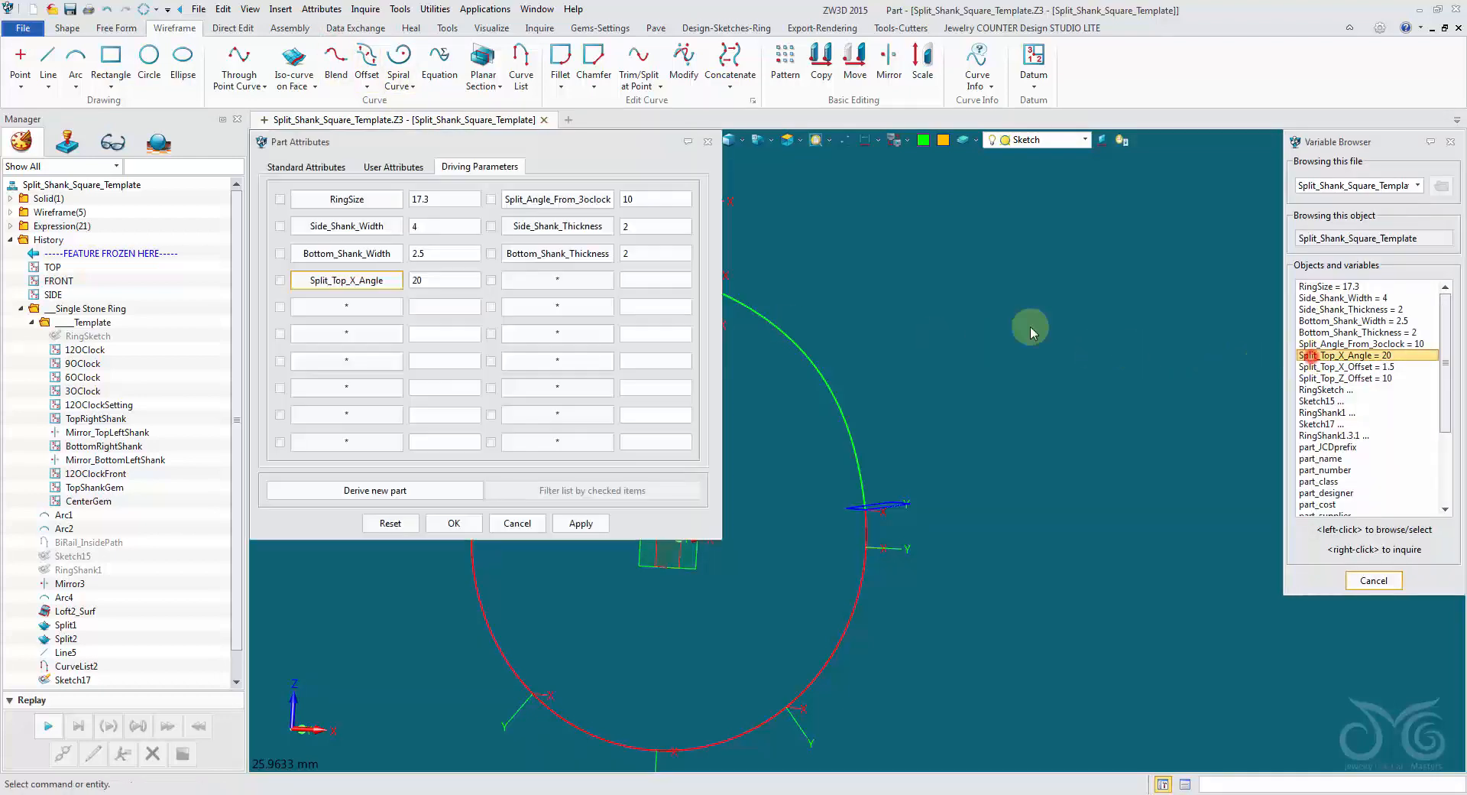
Add the Split_Top_X_Offset and Split_Top_Z_Offset variables to the part's driving parameters.
{"action": "left_click", "coordinate": [558, 276]}
{"action": "left_click", "coordinate": [1314, 367]}
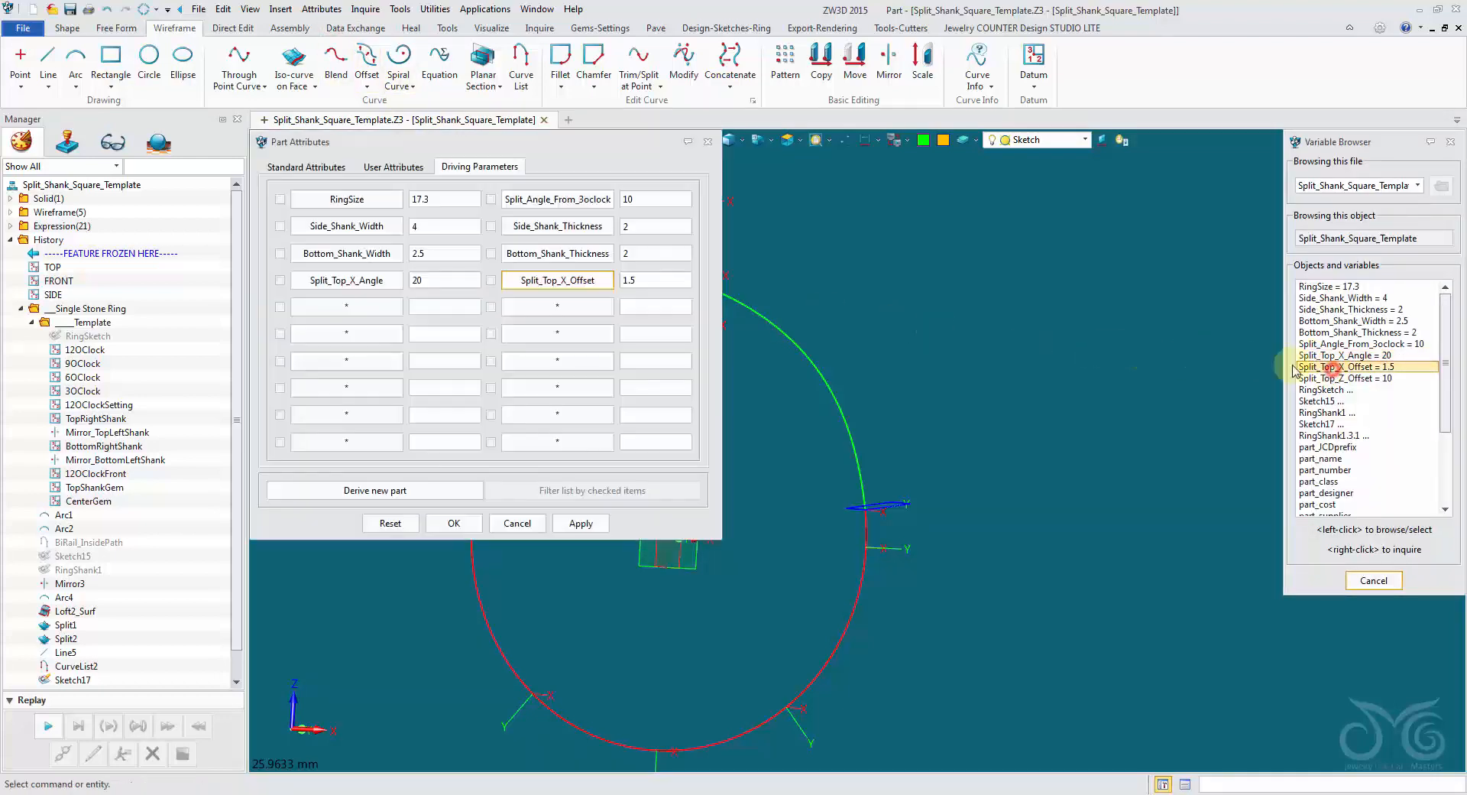
{"action": "left_click", "coordinate": [375, 334]}
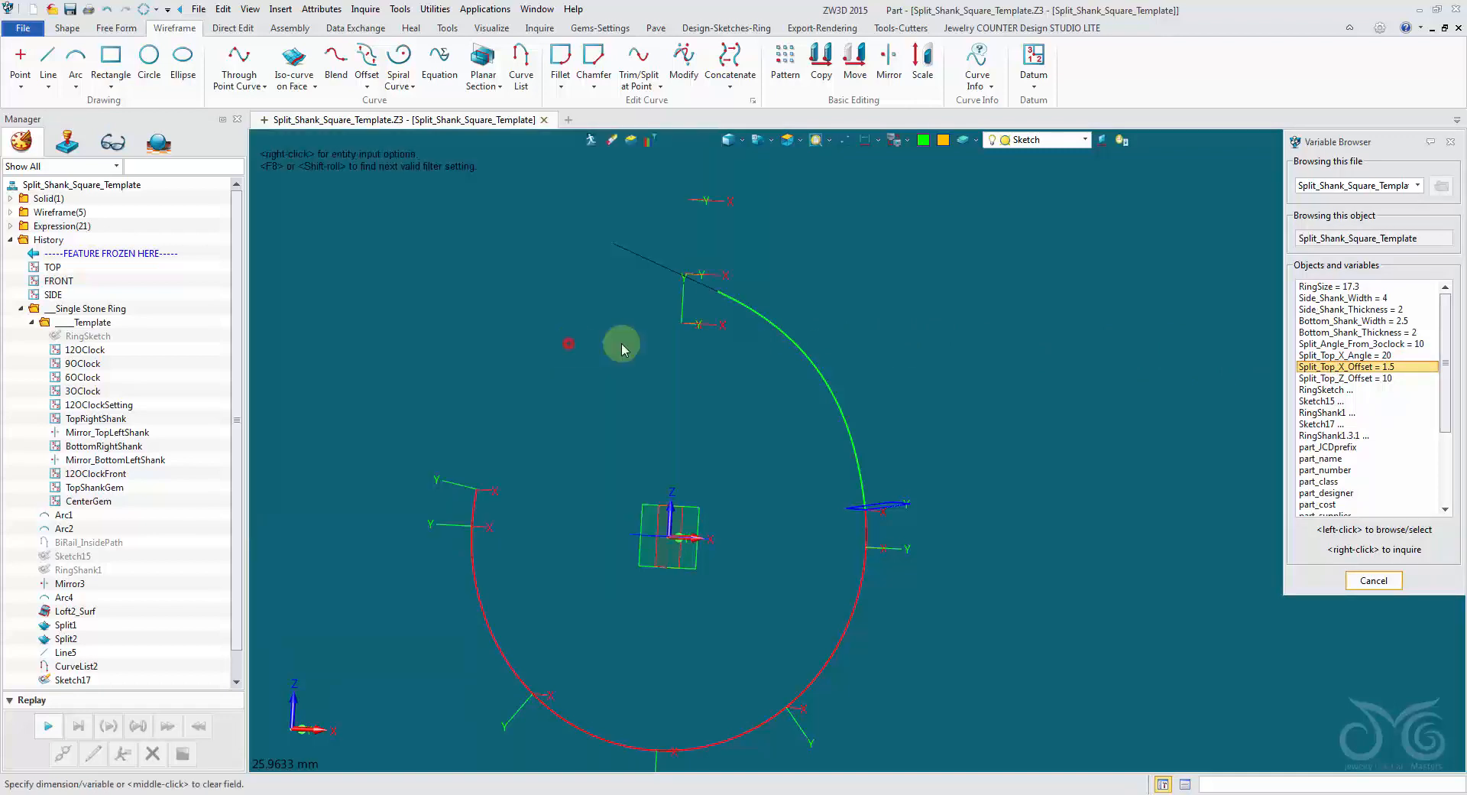
{"action": "left_click", "coordinate": [1314, 378]}
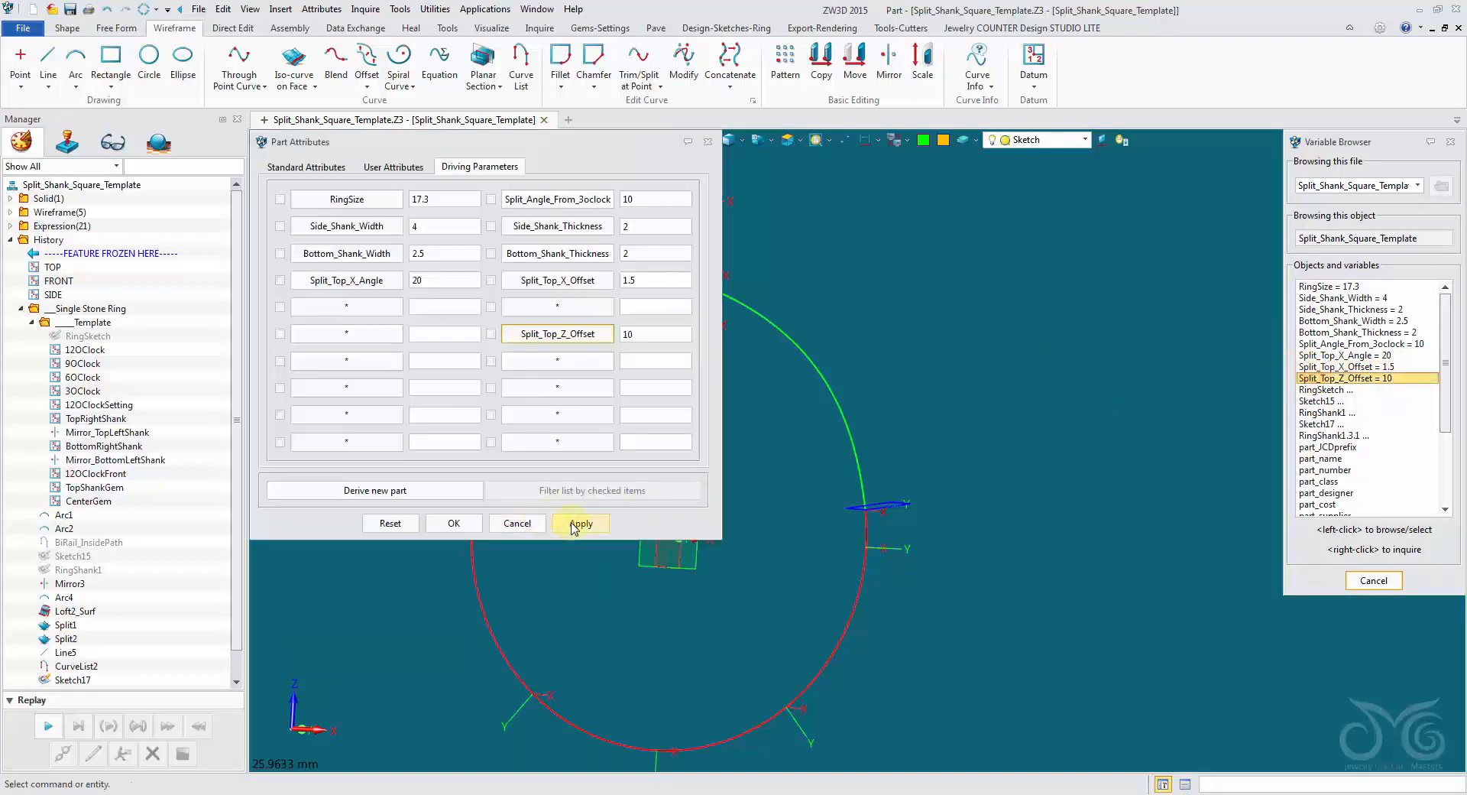
Test how the guide line reacts to a different Split_Top_Z_Offset, and set it back to 10.
{"action": "left_click_drag", "start_coordinate": [566, 153], "coordinate": [372, 140]}
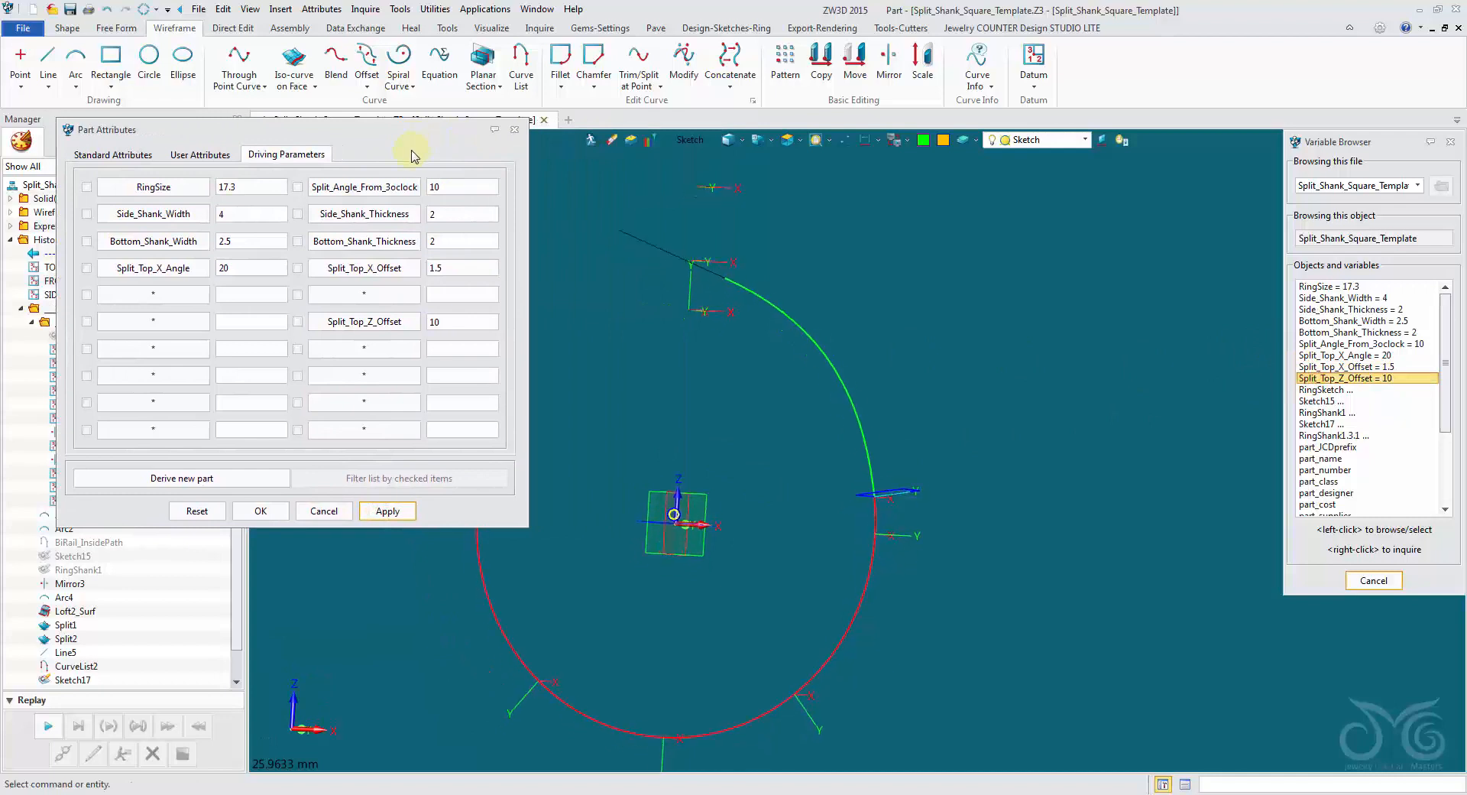
{"action": "double_click", "coordinate": [469, 322]}
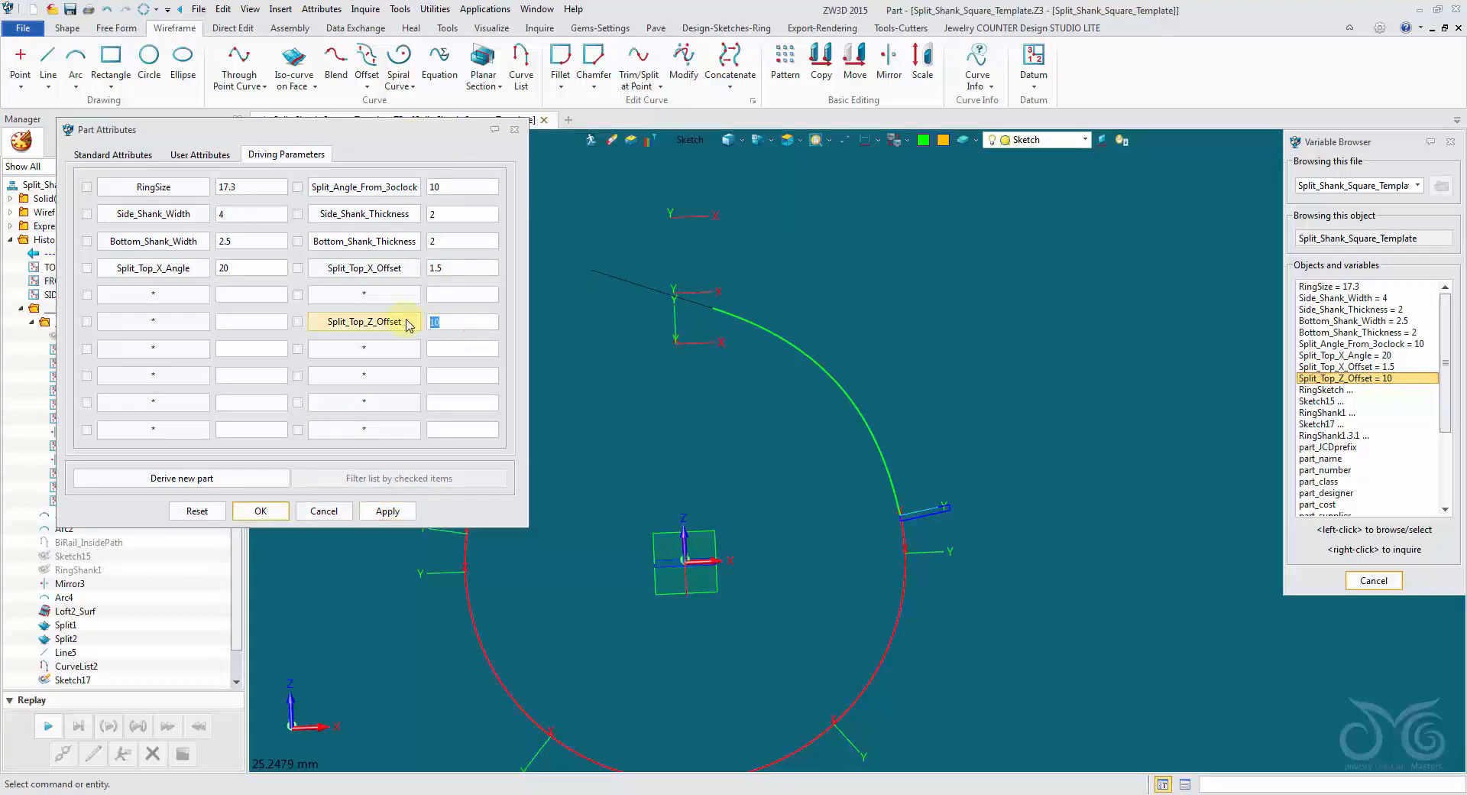
{"action": "left_click", "coordinate": [387, 510]}
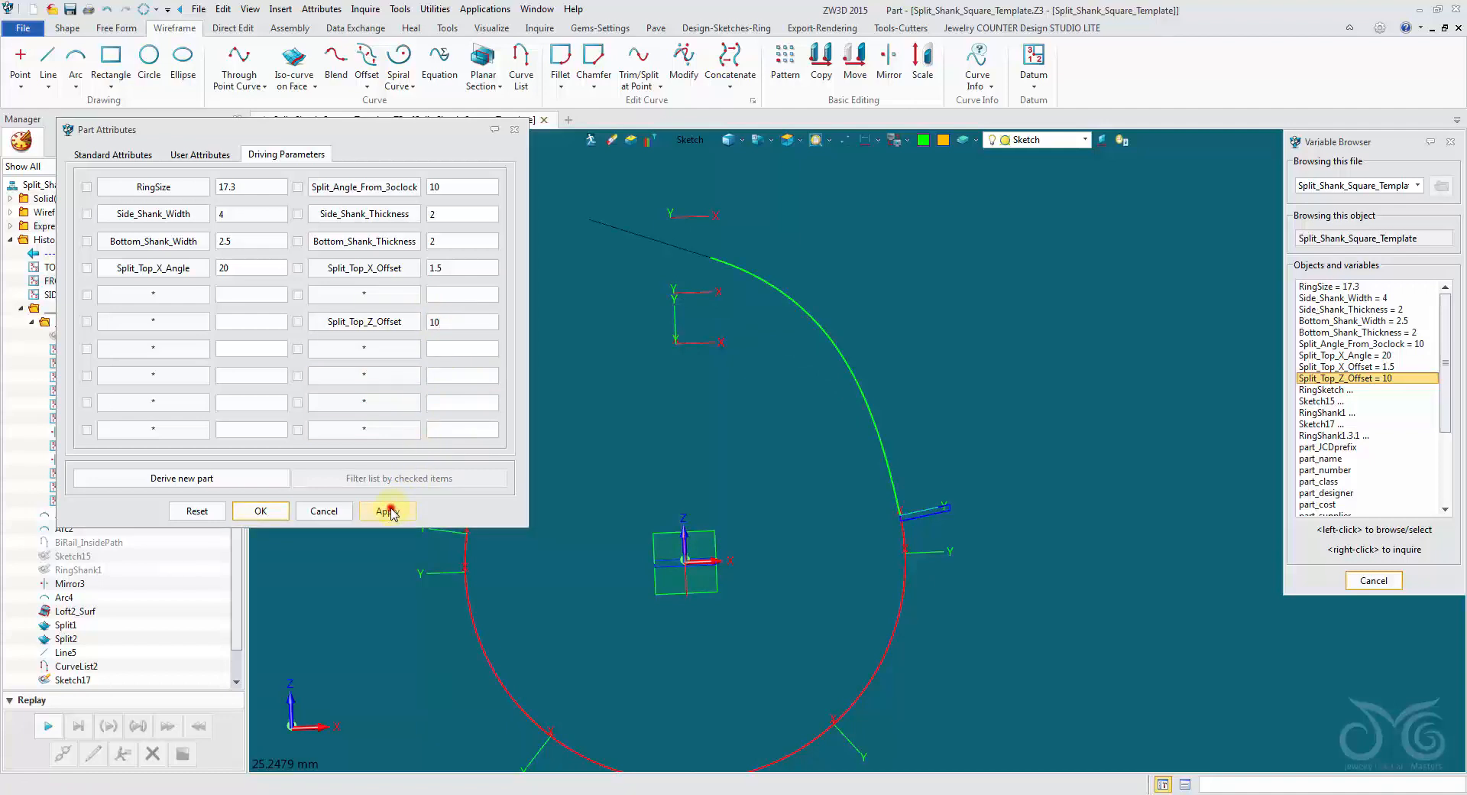
Test the Split_Top_X_Offset parameter at 3 and 0, and set it back to 1.5.
{"action": "double_click", "coordinate": [456, 268]}
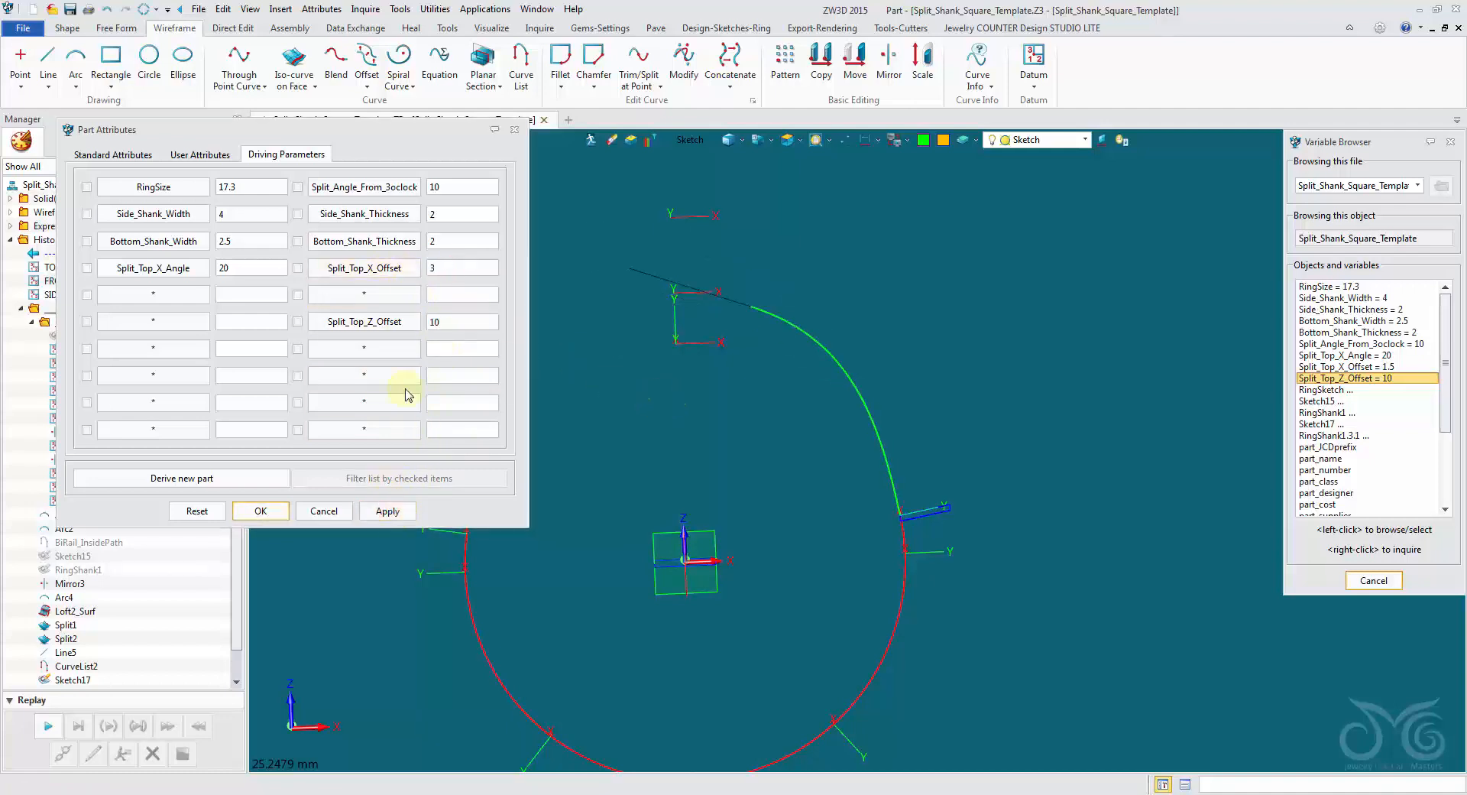
{"action": "double_click", "coordinate": [451, 267]}
{"action": "type", "text": "0"}
{"action": "left_click", "coordinate": [390, 509]}
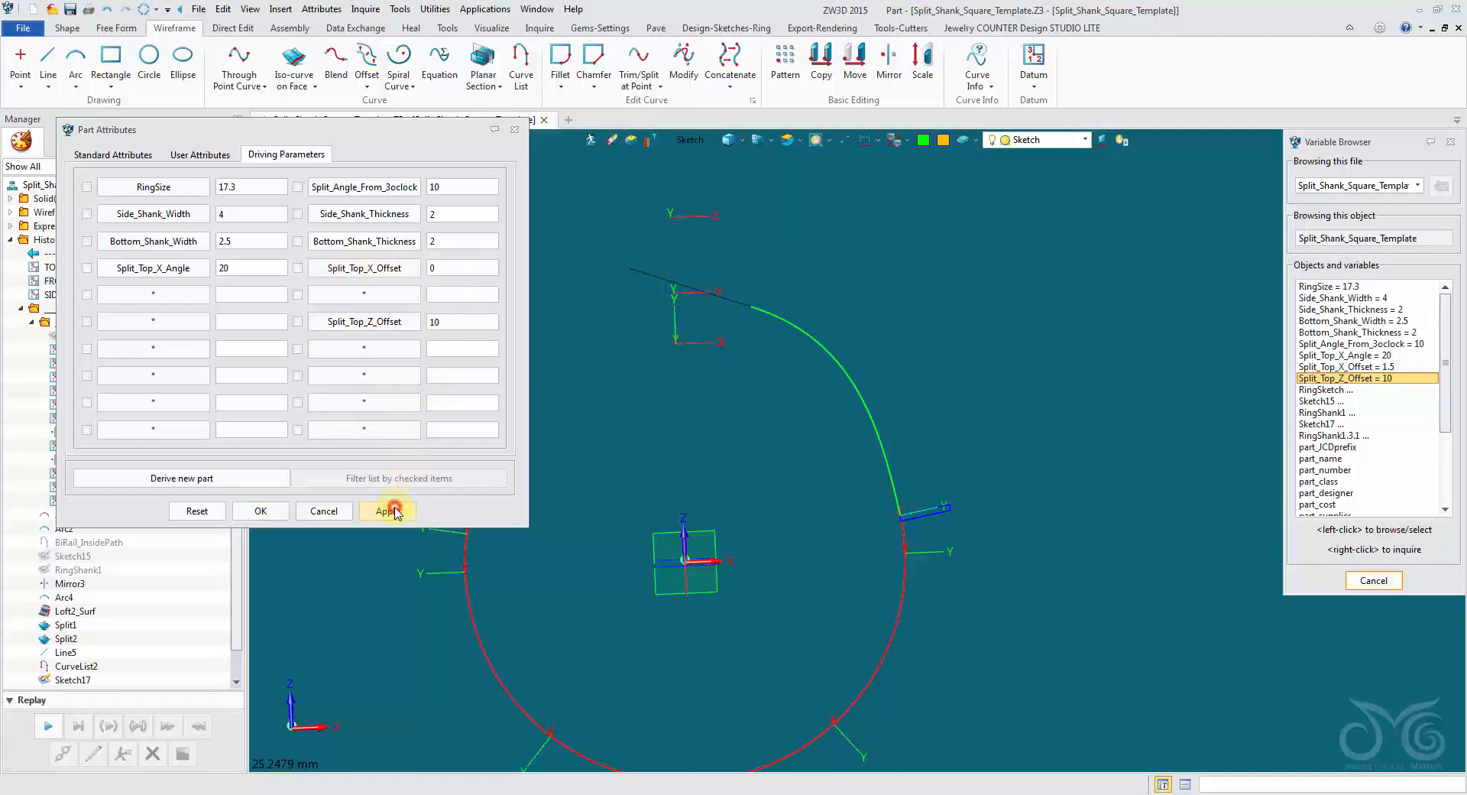
{"action": "double_click", "coordinate": [463, 268]}
{"action": "type", "text": "1.5"}
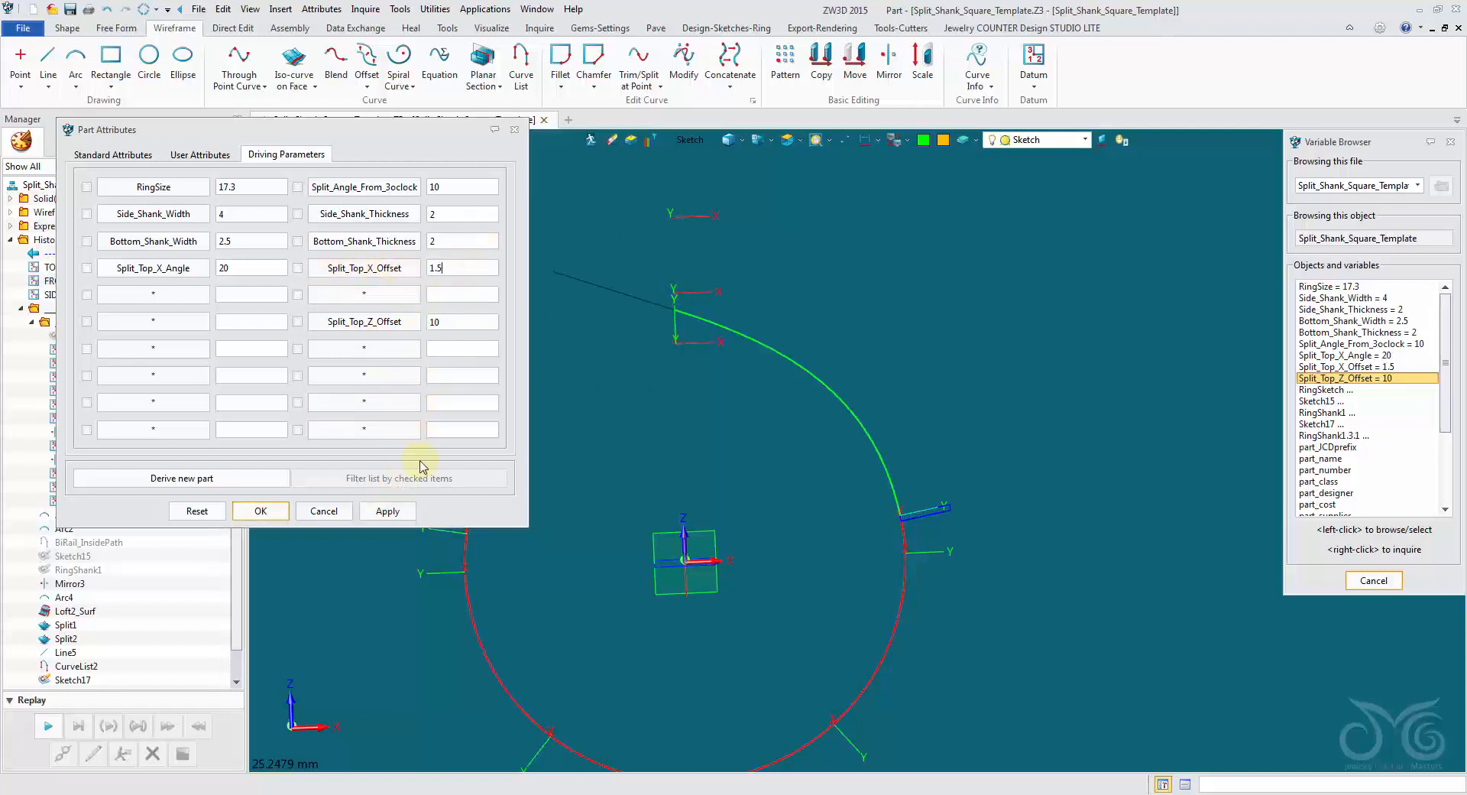
{"action": "left_click", "coordinate": [390, 510]}
Test the Split_Top_X_Angle parameter at 30, 60 and 10, and set it back to 20.
{"action": "double_click", "coordinate": [238, 268]}
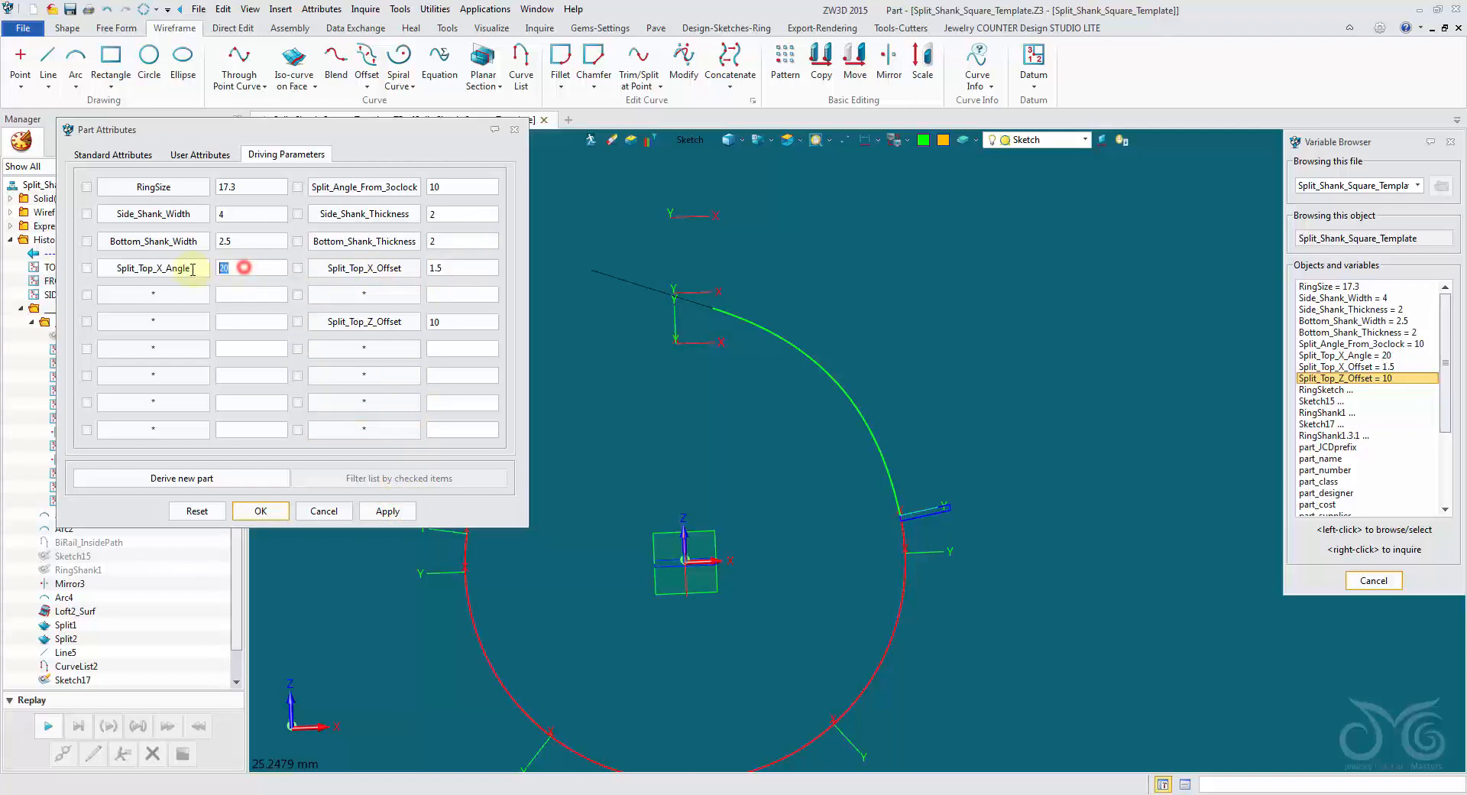
{"action": "type", "text": "30"}
{"action": "left_click", "coordinate": [386, 510]}
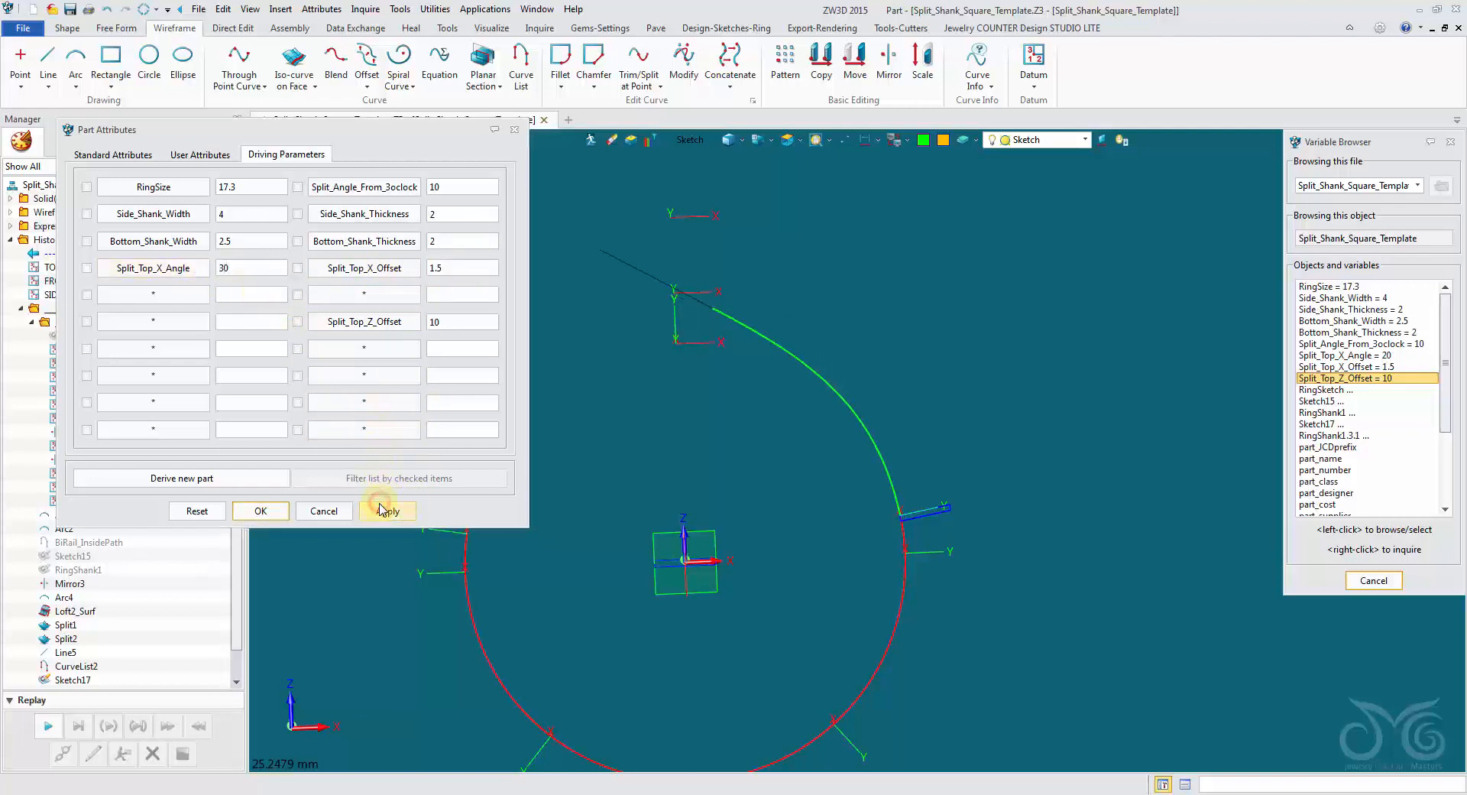
{"action": "double_click", "coordinate": [243, 268]}
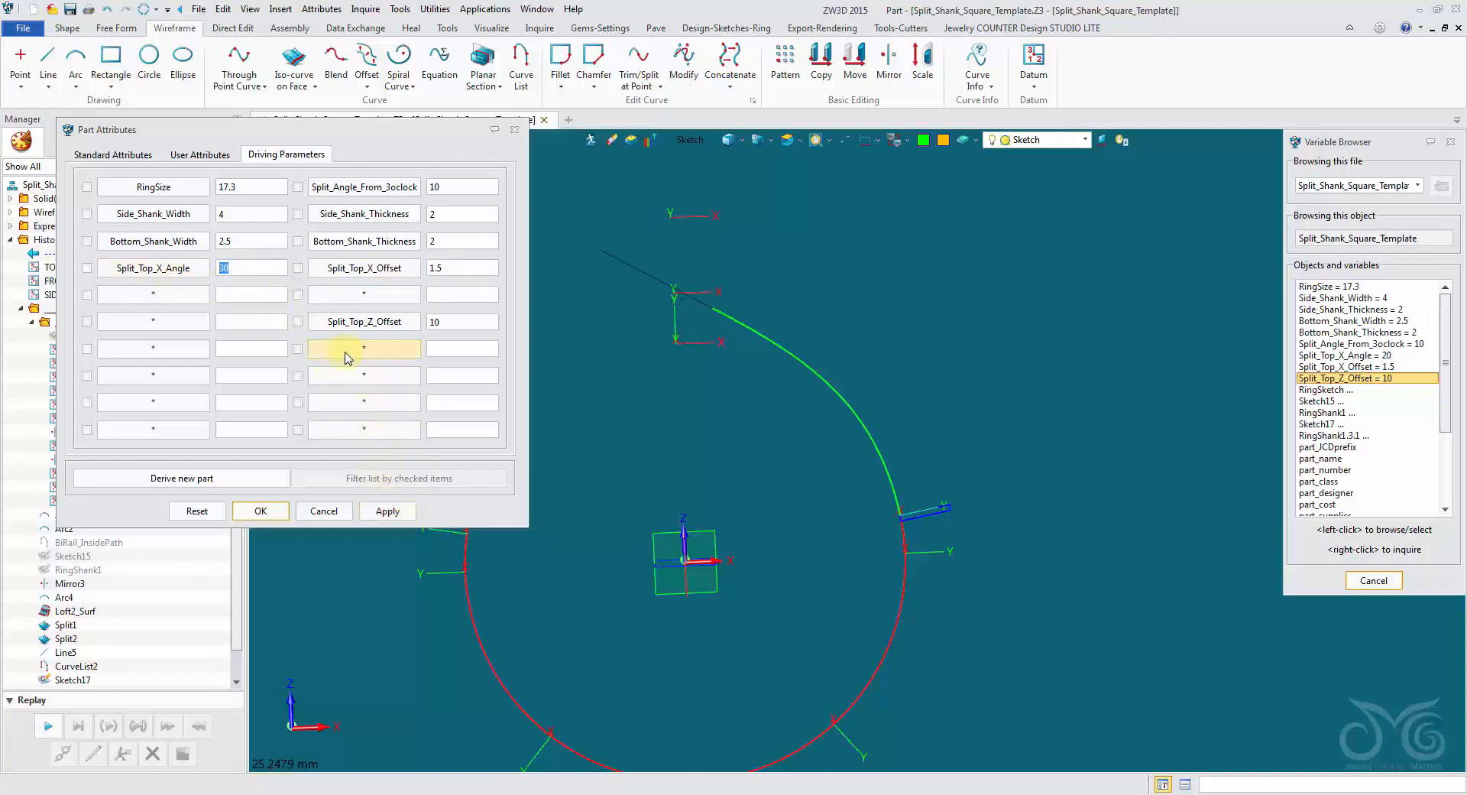
{"action": "type", "text": "60"}
{"action": "left_click", "coordinate": [387, 510]}
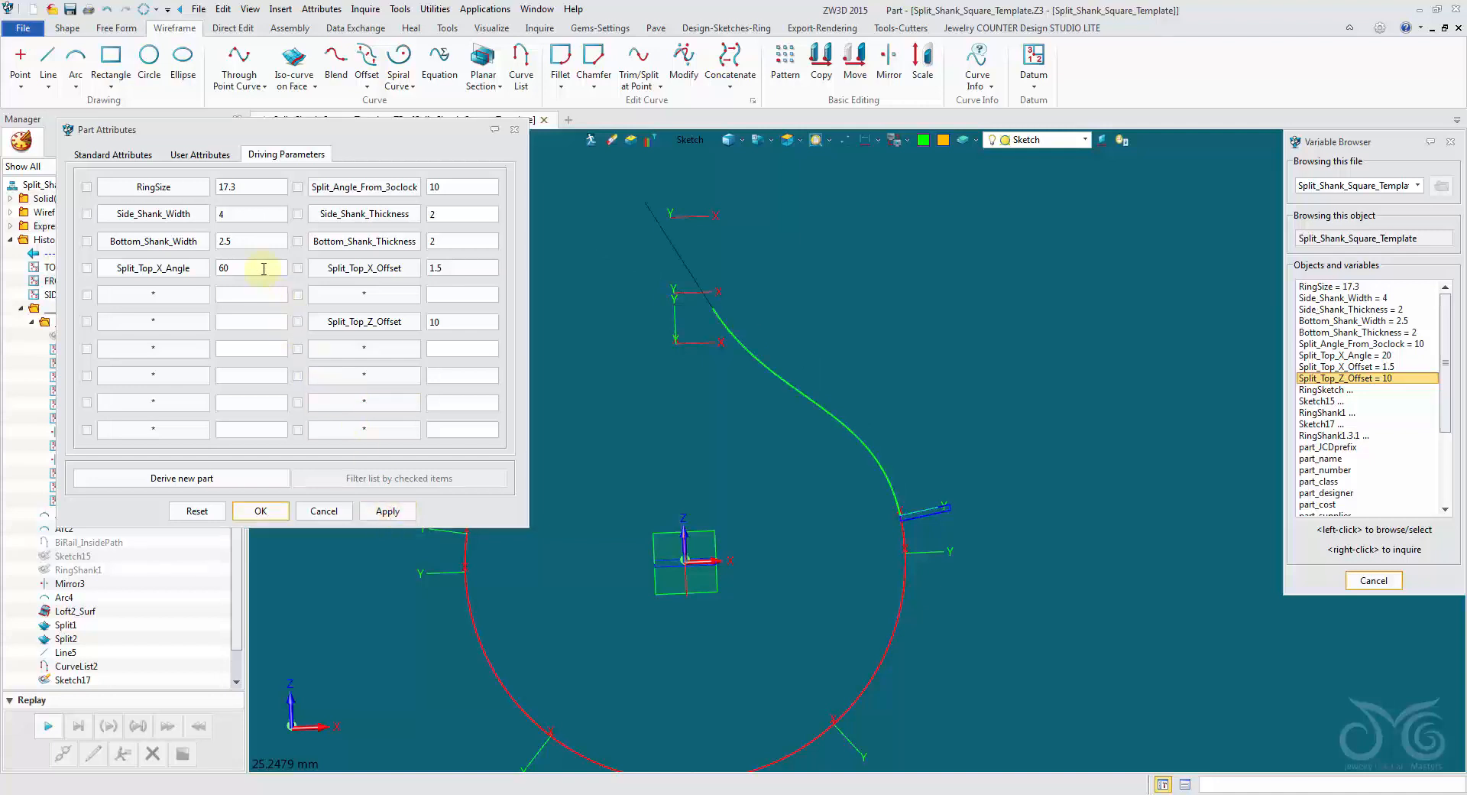
{"action": "double_click", "coordinate": [260, 268]}
{"action": "type", "text": "10"}
{"action": "left_click", "coordinate": [387, 512]}
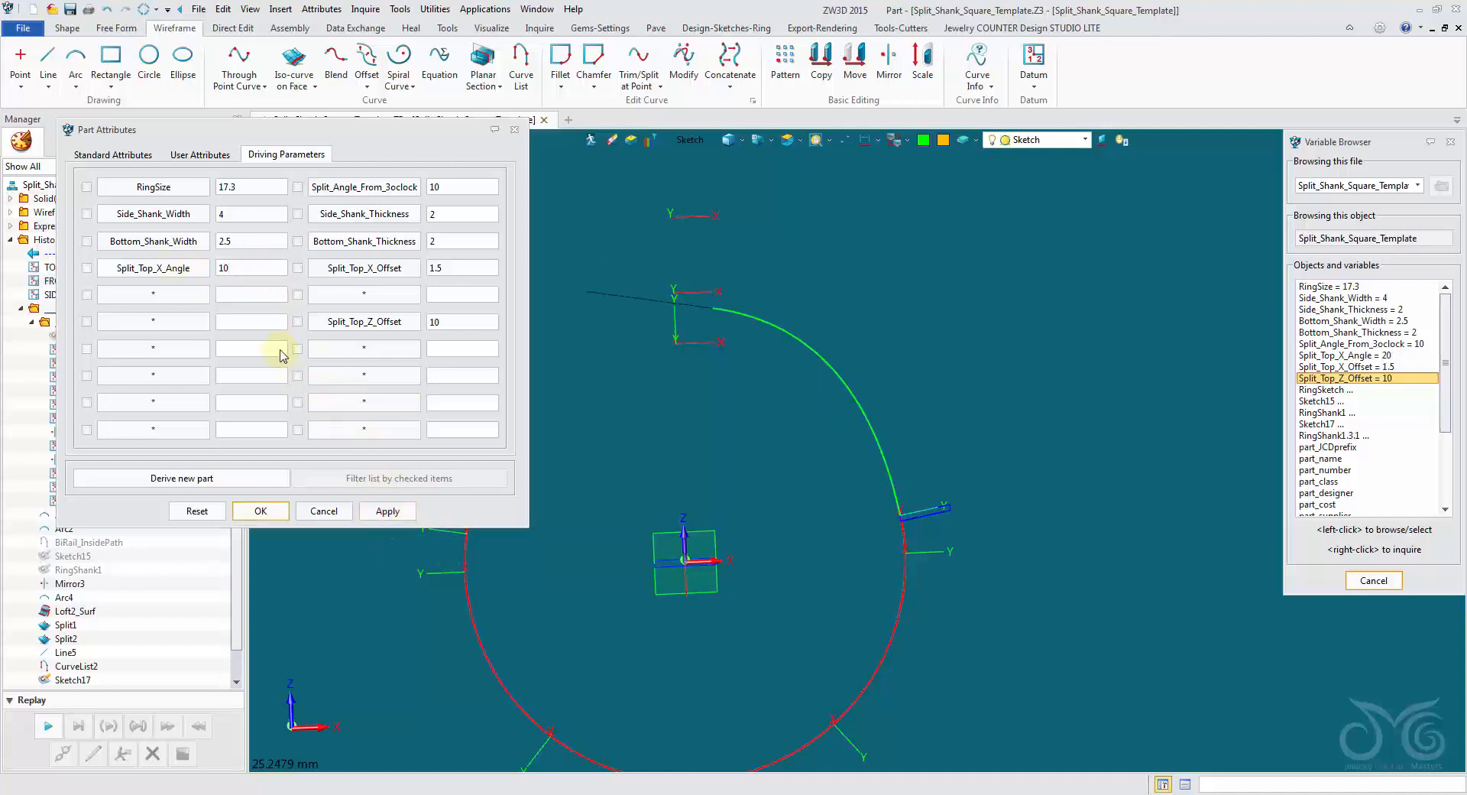
{"action": "double_click", "coordinate": [267, 269]}
{"action": "type", "text": "20"}
{"action": "left_click", "coordinate": [388, 510]}
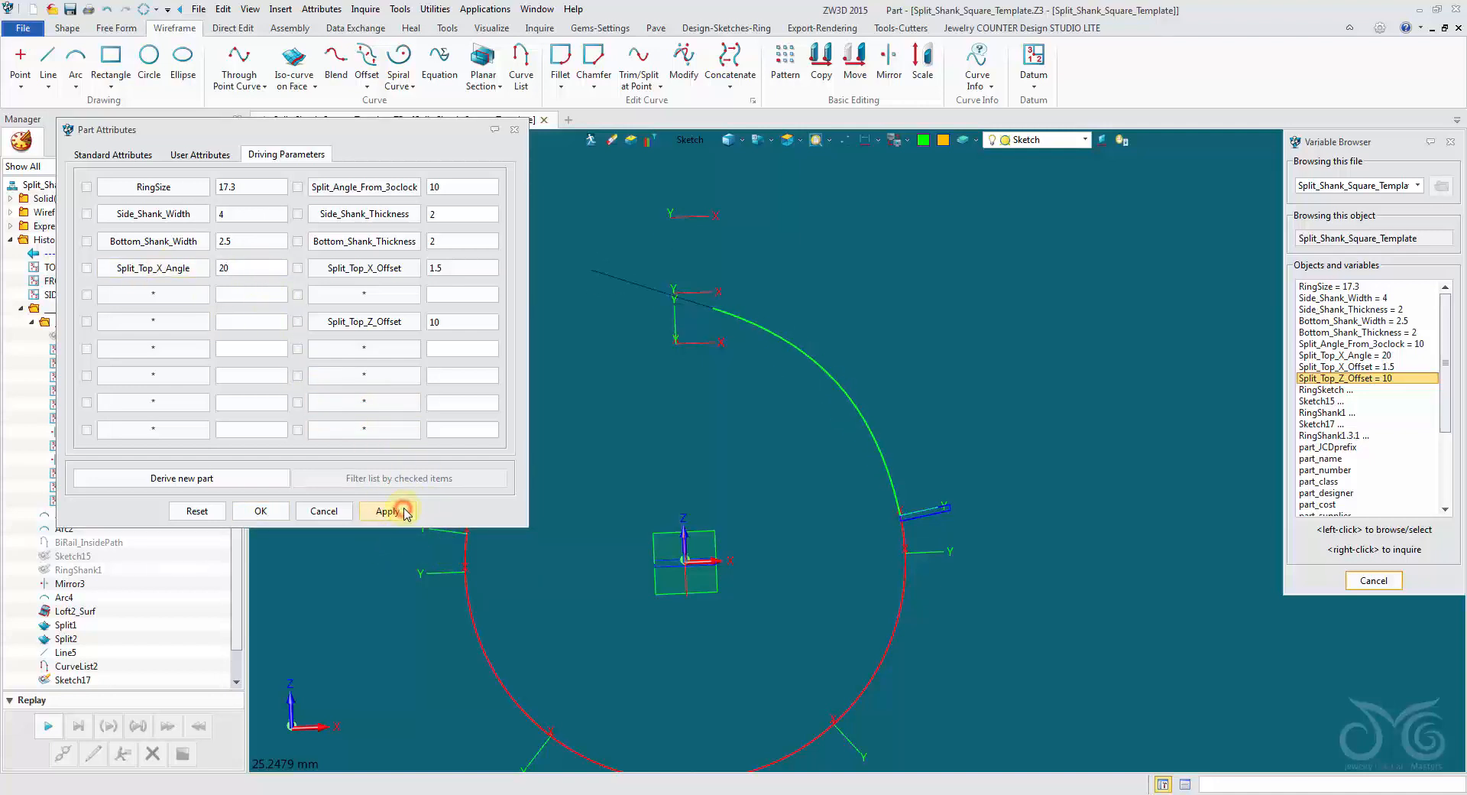
Accept the part attributes and unblank all hidden entities in the model.
{"action": "left_click", "coordinate": [260, 511]}
{"action": "mouse_move", "coordinate": [489, 457]}
{"action": "middle_mouse_down"}
{"action": "mouse_move", "coordinate": [618, 338]}
{"action": "mouse_move", "coordinate": [571, 277]}
{"action": "middle_mouse_up"}
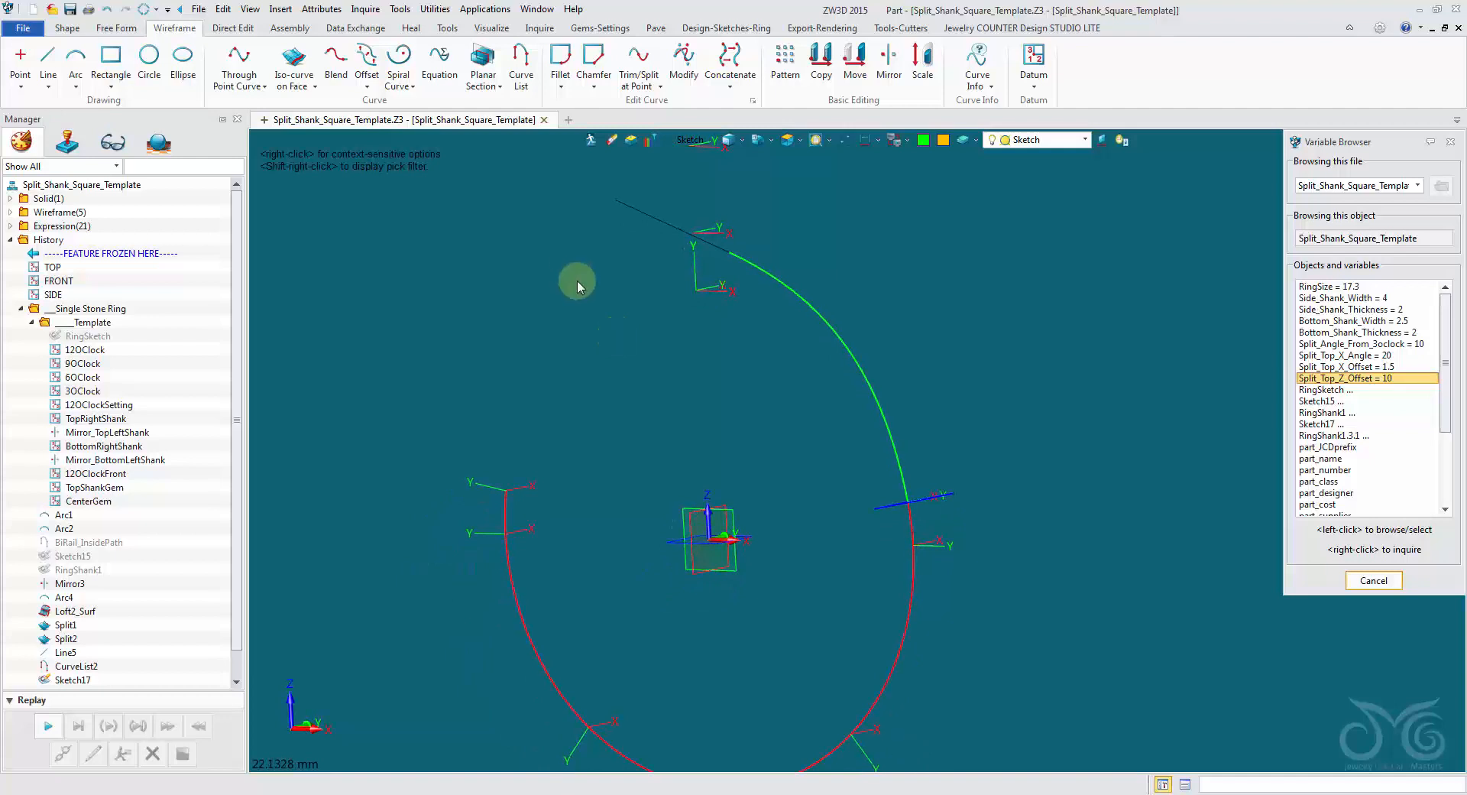
{"action": "right_click", "coordinate": [920, 237]}
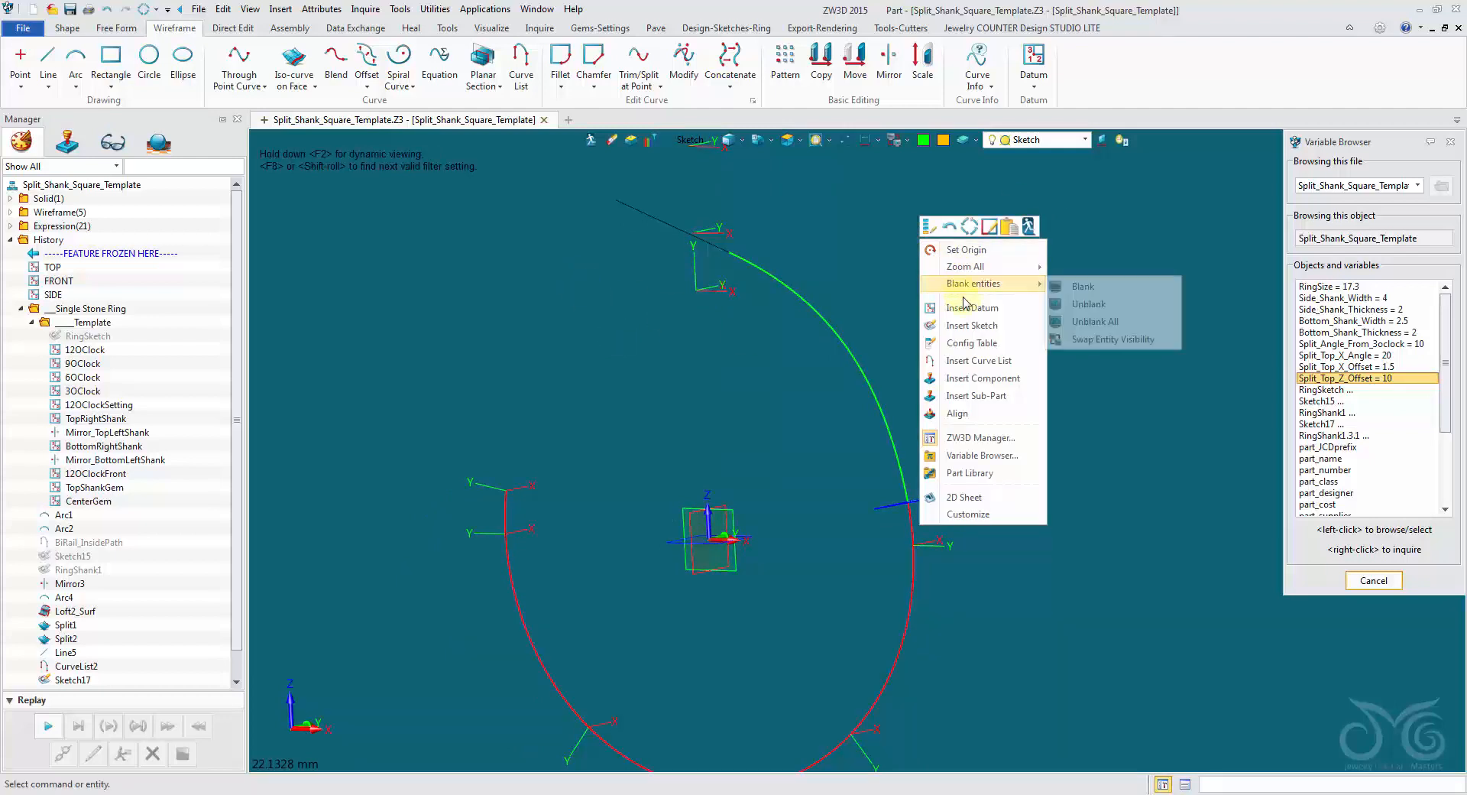
{"action": "mouse_move", "coordinate": [978, 289]}
{"action": "left_click", "coordinate": [1099, 317]}
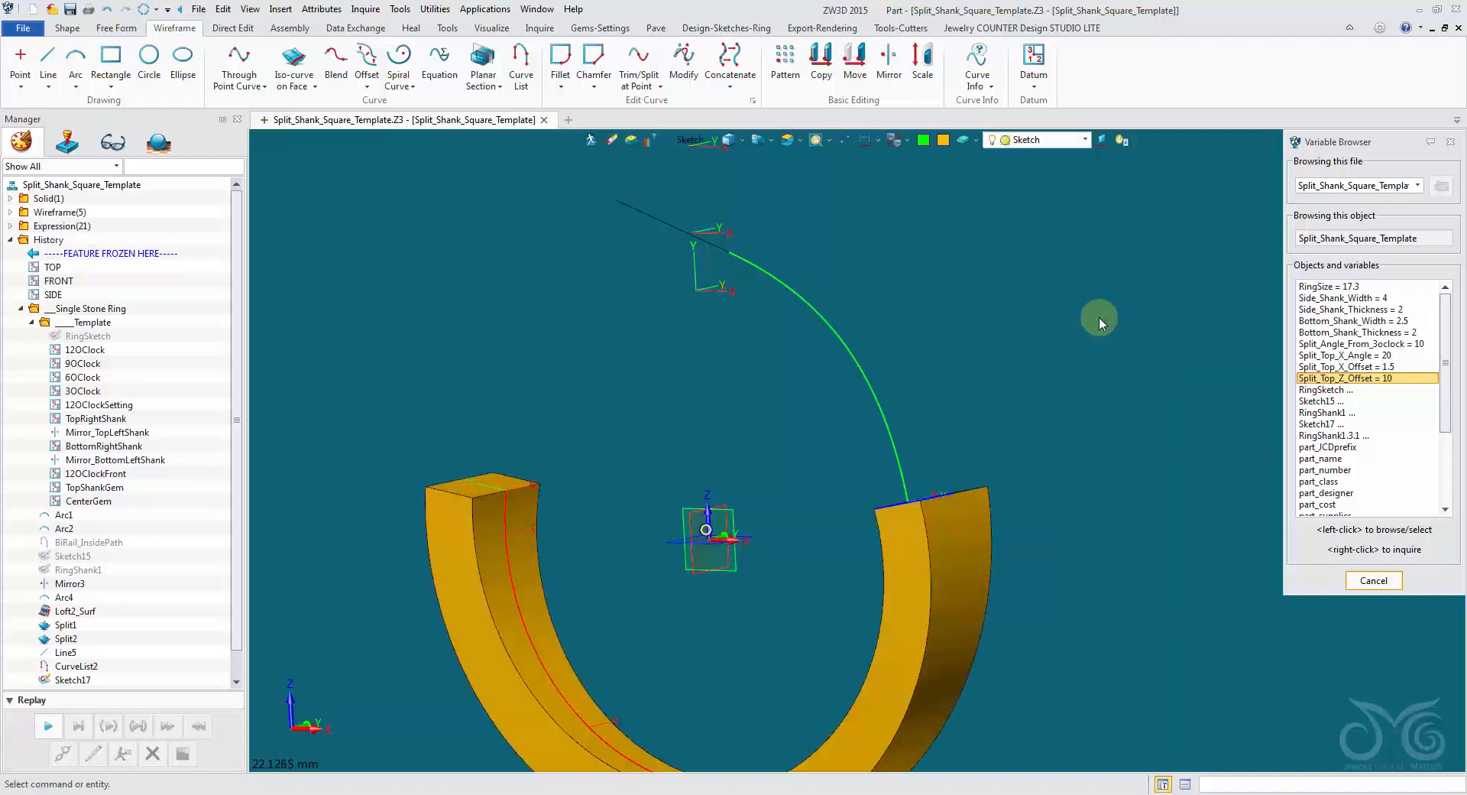
{"action": "middle_click_drag", "start_coordinate": [1098, 317], "coordinate": [1064, 269]}
{"action": "scroll", "coordinate": [1065, 295], "scroll_direction": "down", "scroll_amount": 1}
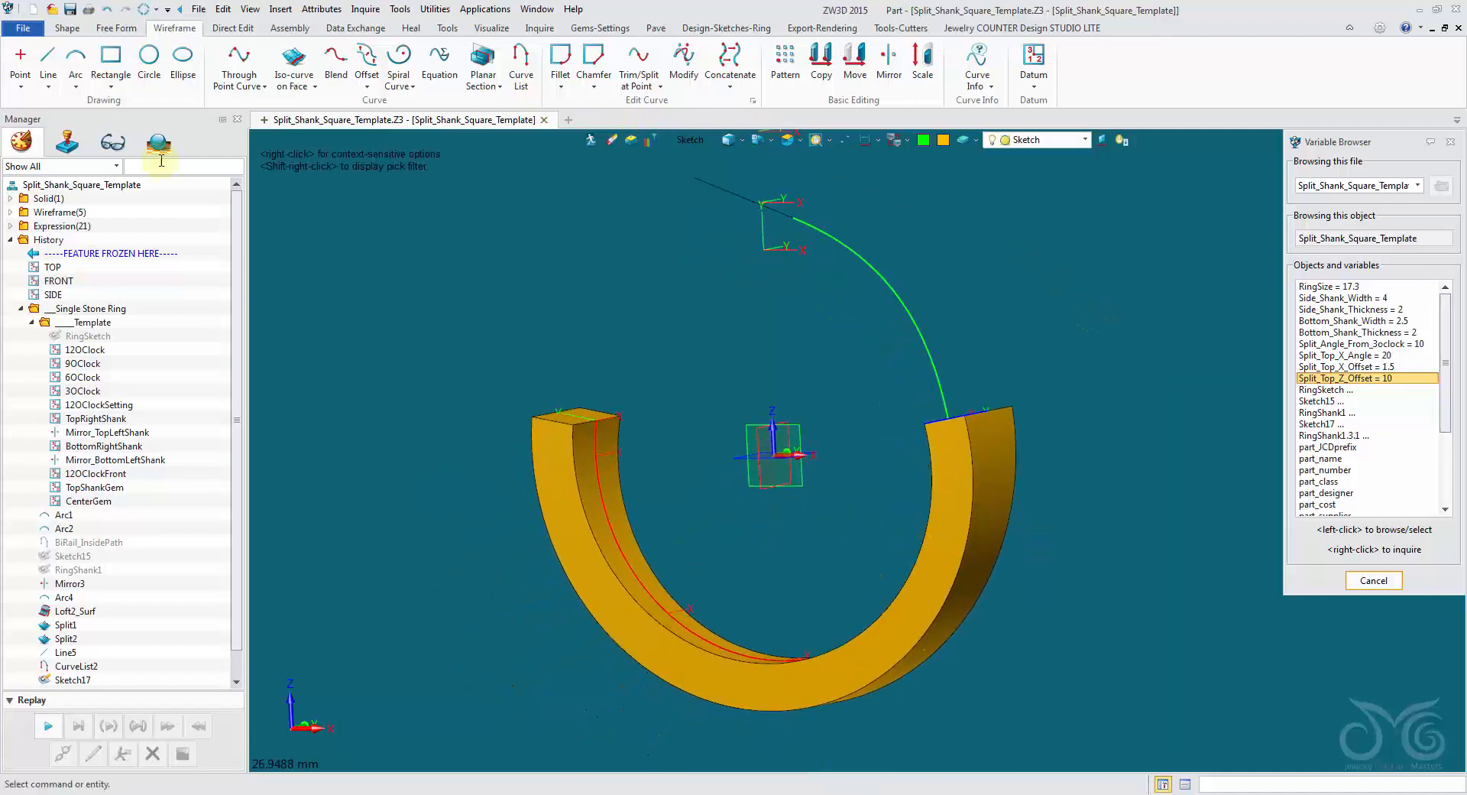
Trim the lower shank with the SIDE plane, leaving the trimmed region uncapped and keeping the trimming shapes, and dismiss the variable browser.
{"action": "left_click", "coordinate": [67, 28]}
{"action": "left_click", "coordinate": [648, 84]}
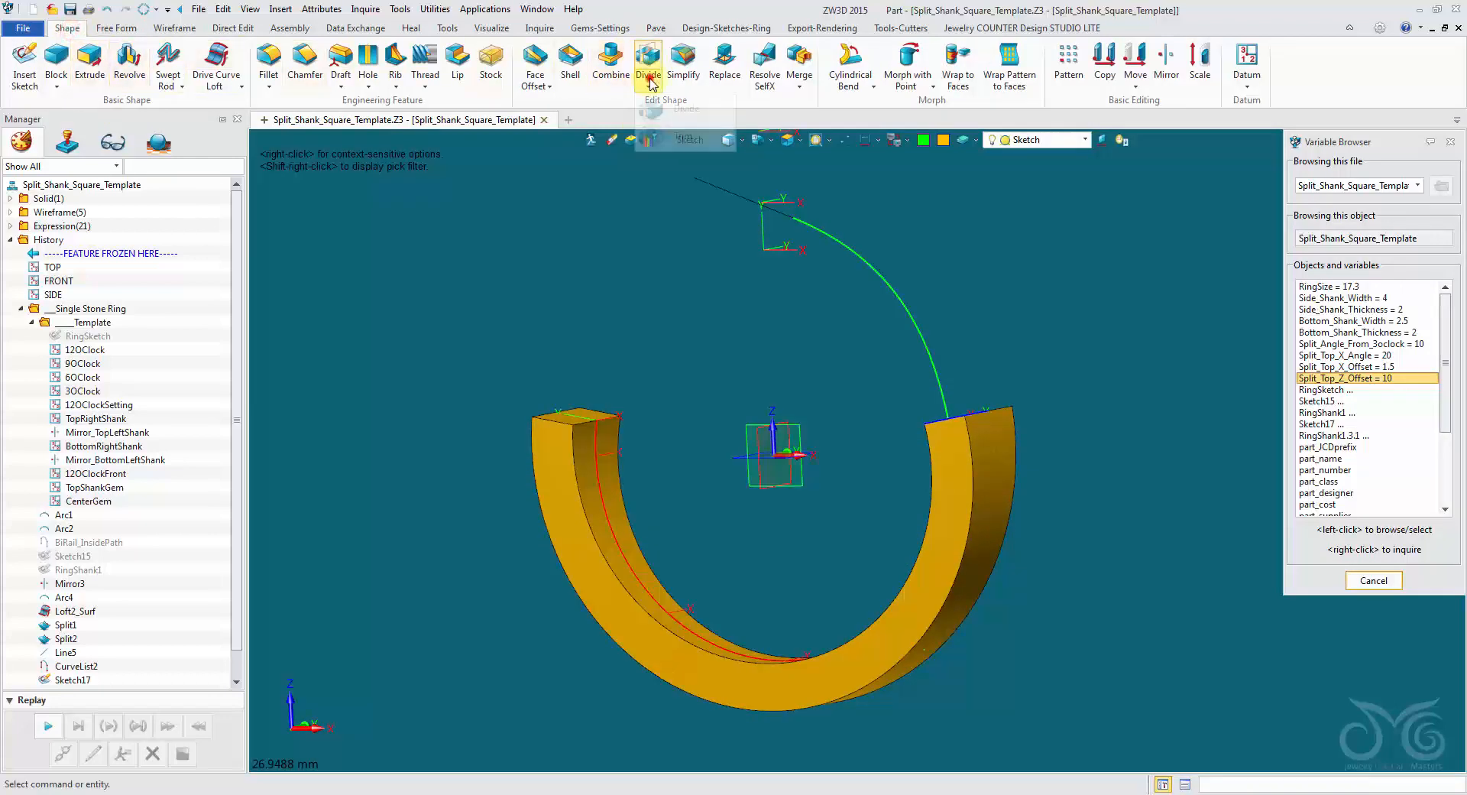
{"action": "left_click", "coordinate": [656, 136]}
{"action": "left_click", "coordinate": [581, 433]}
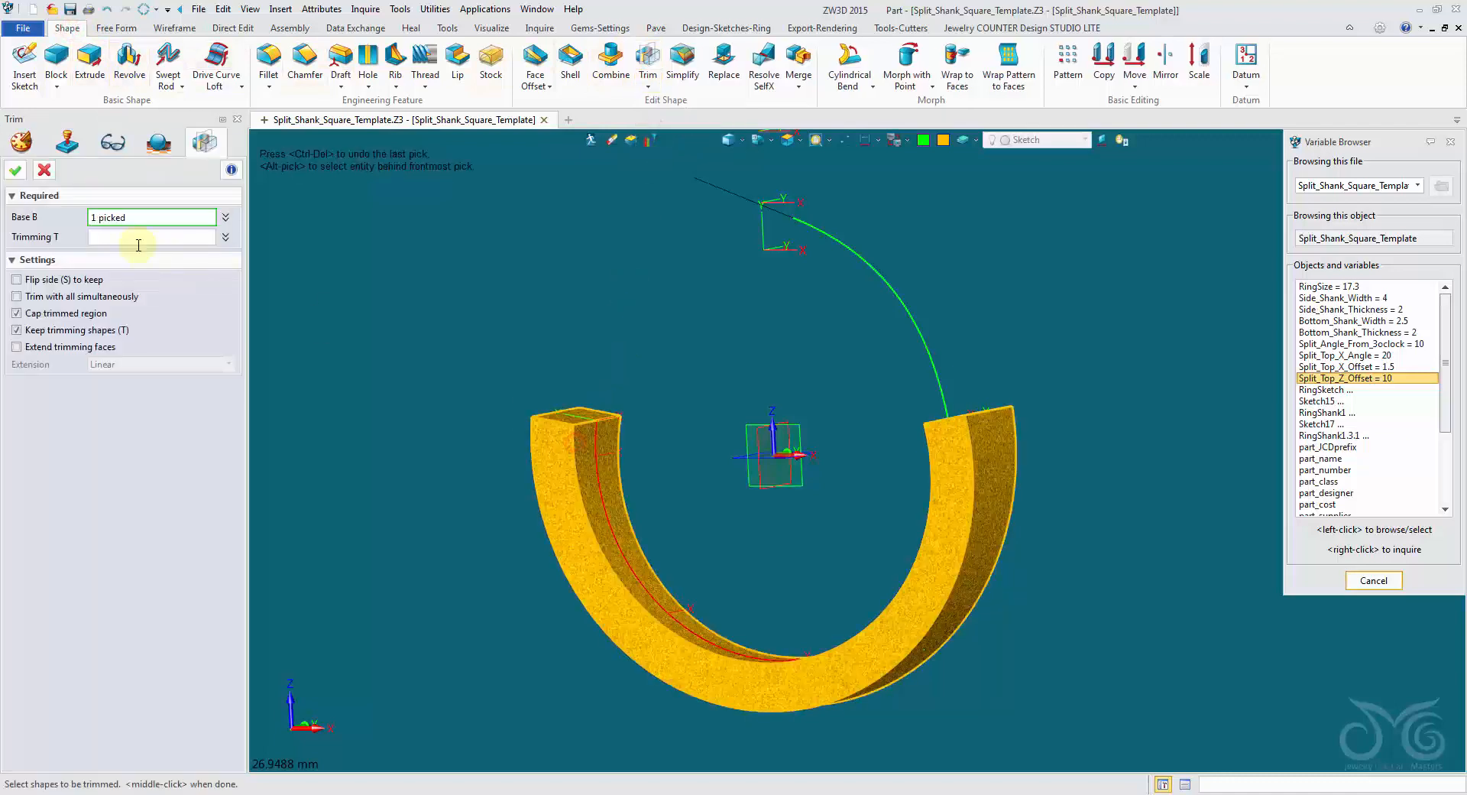
{"action": "right_click_drag", "start_coordinate": [673, 501], "coordinate": [702, 529]}
{"action": "left_click", "coordinate": [763, 496]}
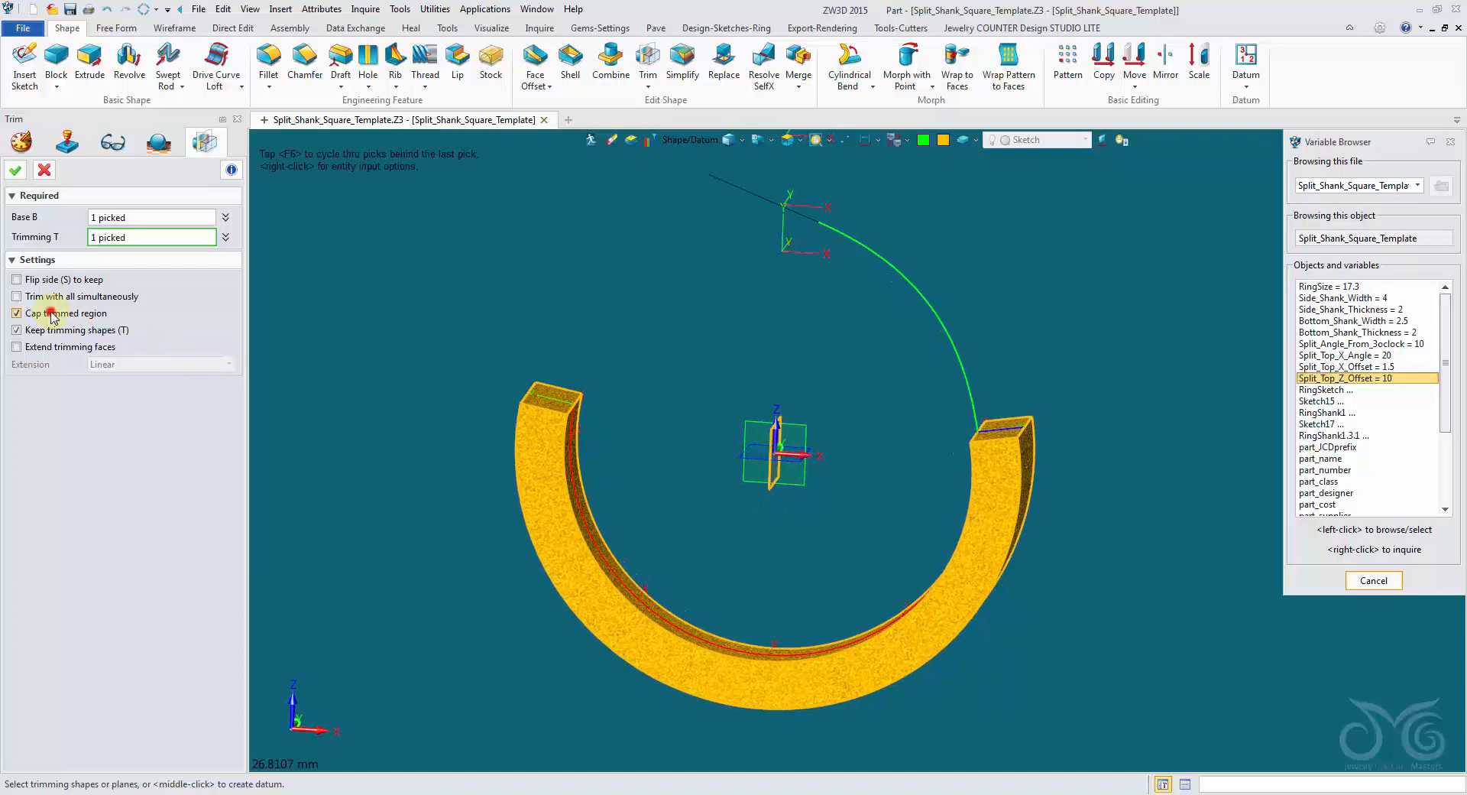
{"action": "right_click_drag", "start_coordinate": [749, 735], "coordinate": [747, 712]}
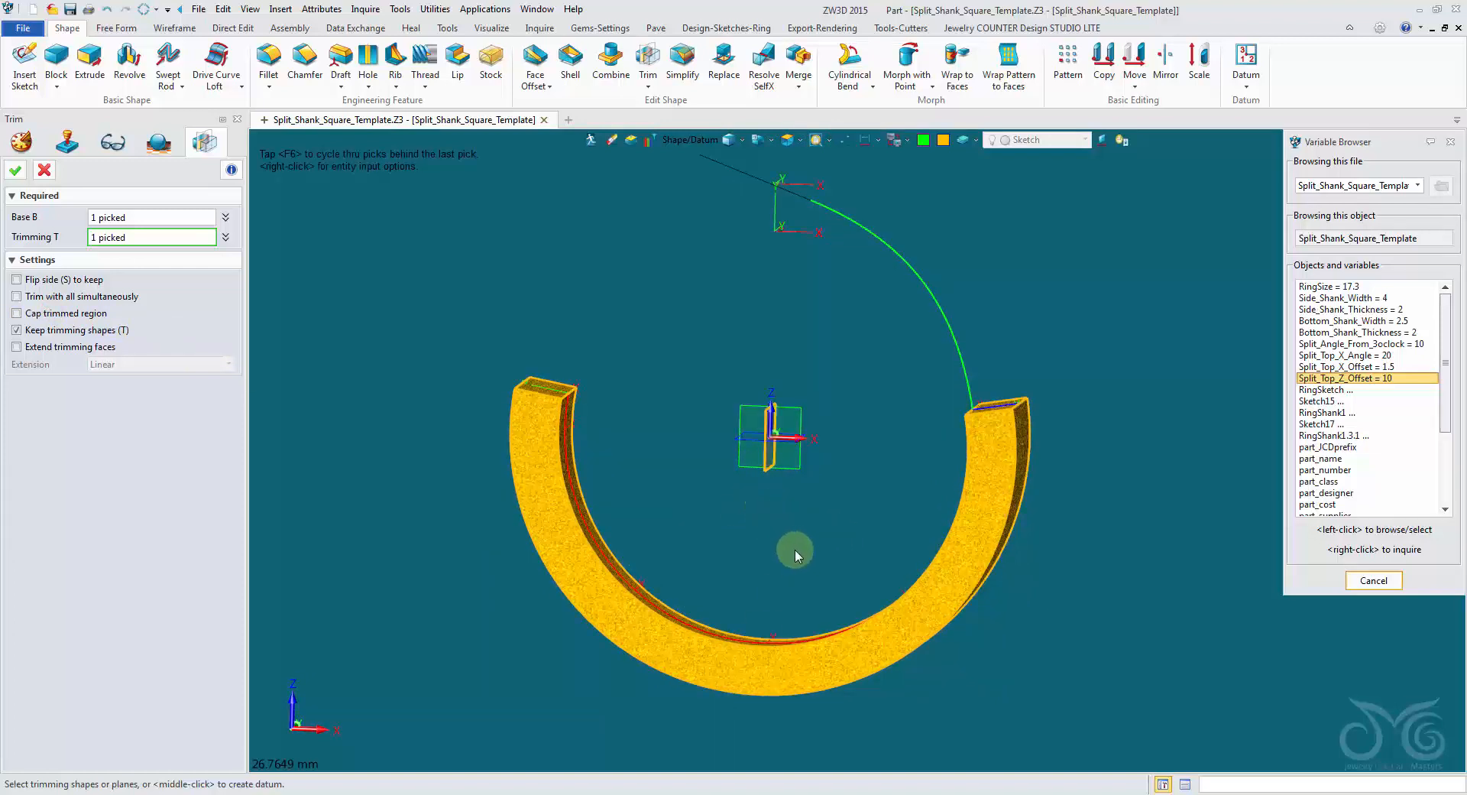
{"action": "left_click", "coordinate": [16, 174]}
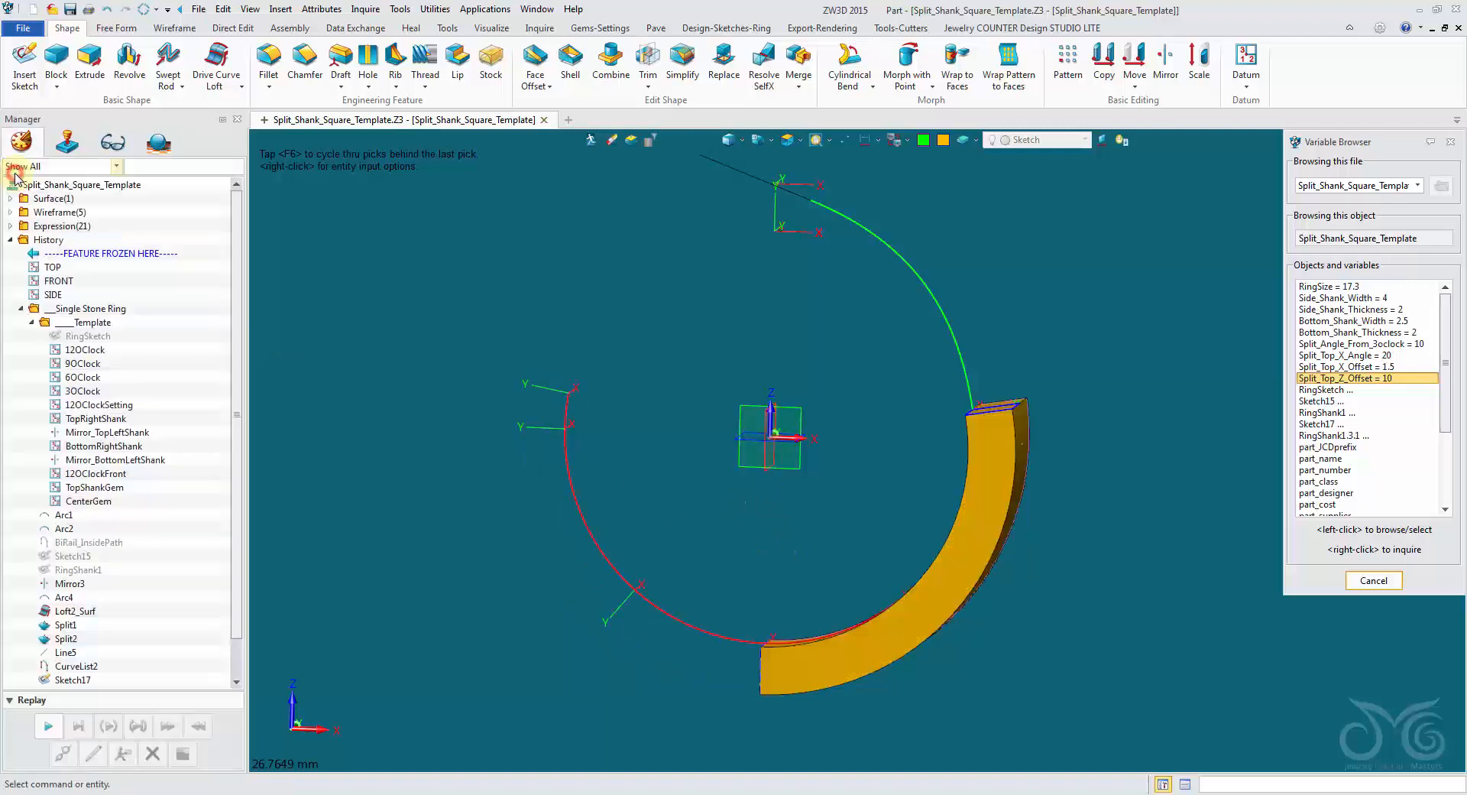
{"action": "key", "text": "Escape"}
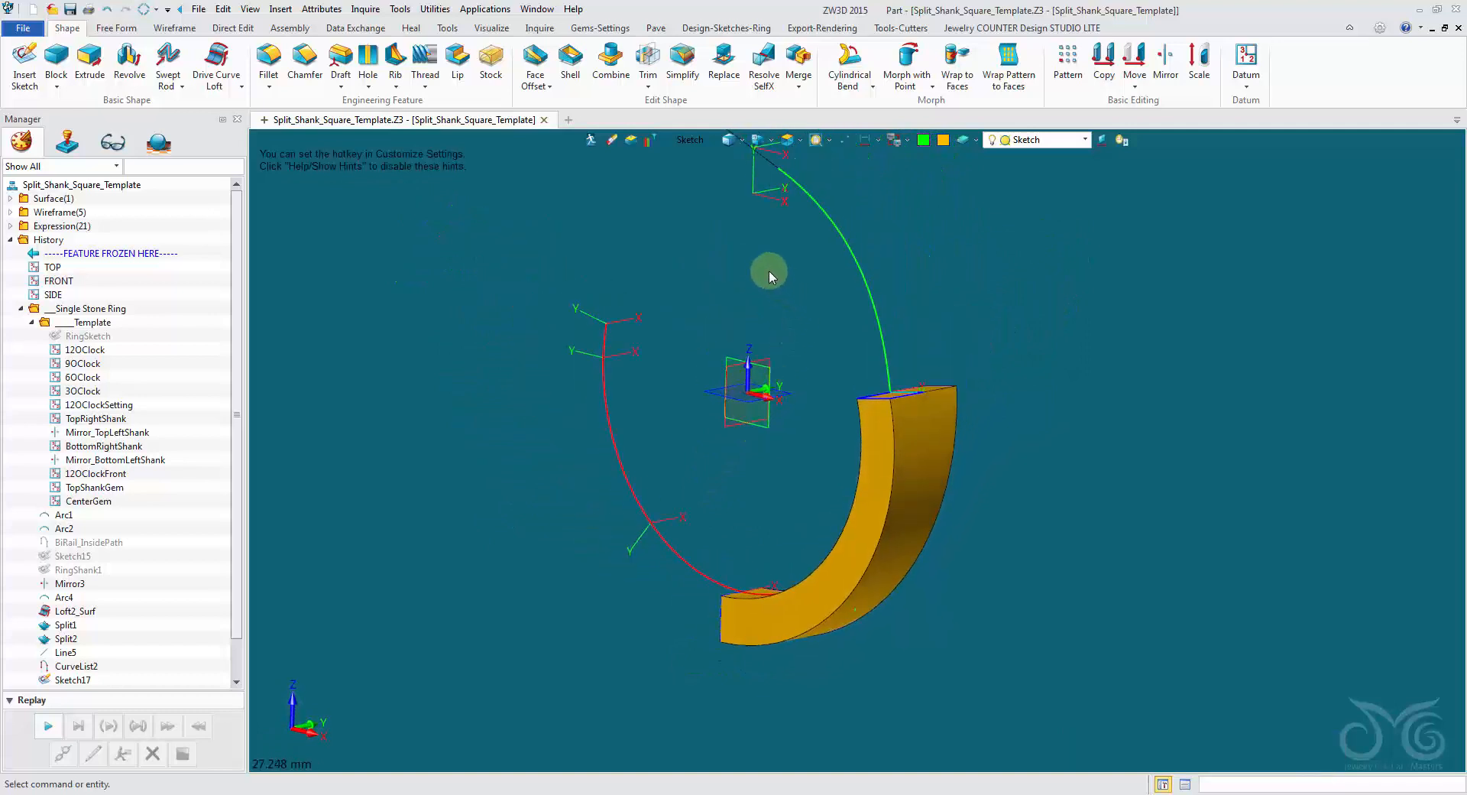
Insert a new sketch on the SIDE datum plane.
{"action": "right_click", "coordinate": [707, 252]}
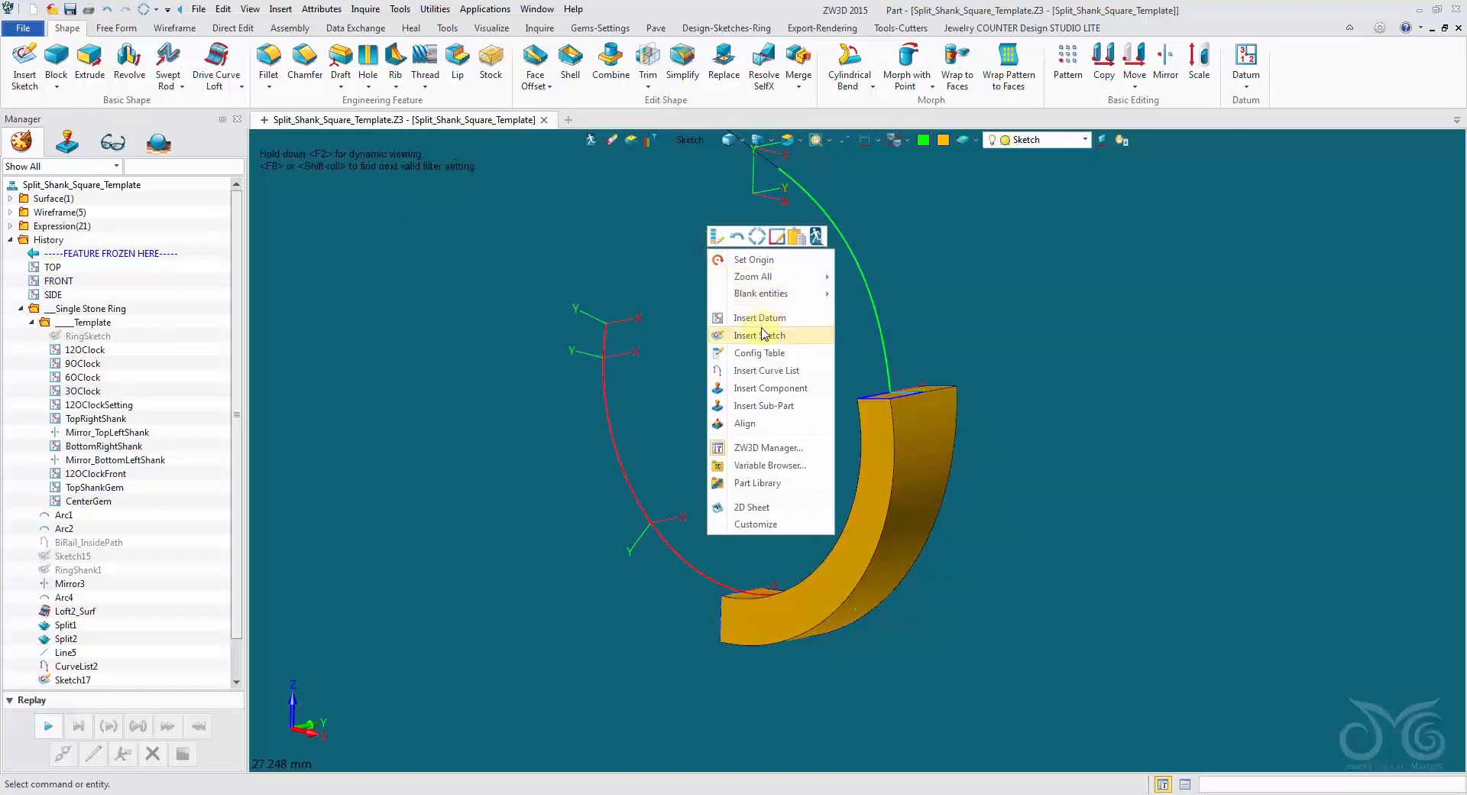
{"action": "left_click", "coordinate": [765, 336]}
{"action": "left_click", "coordinate": [725, 426]}
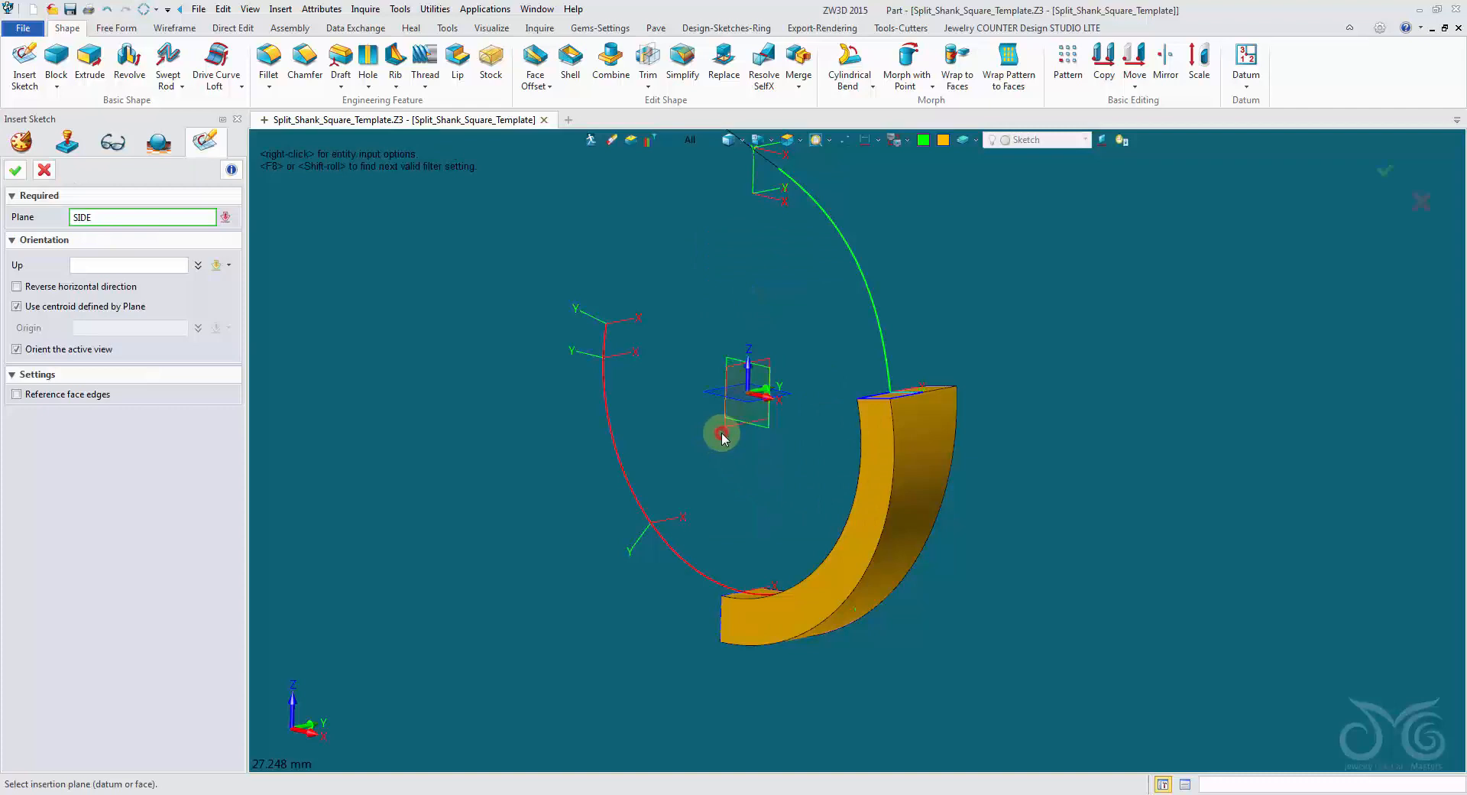
{"action": "left_click", "coordinate": [16, 170]}
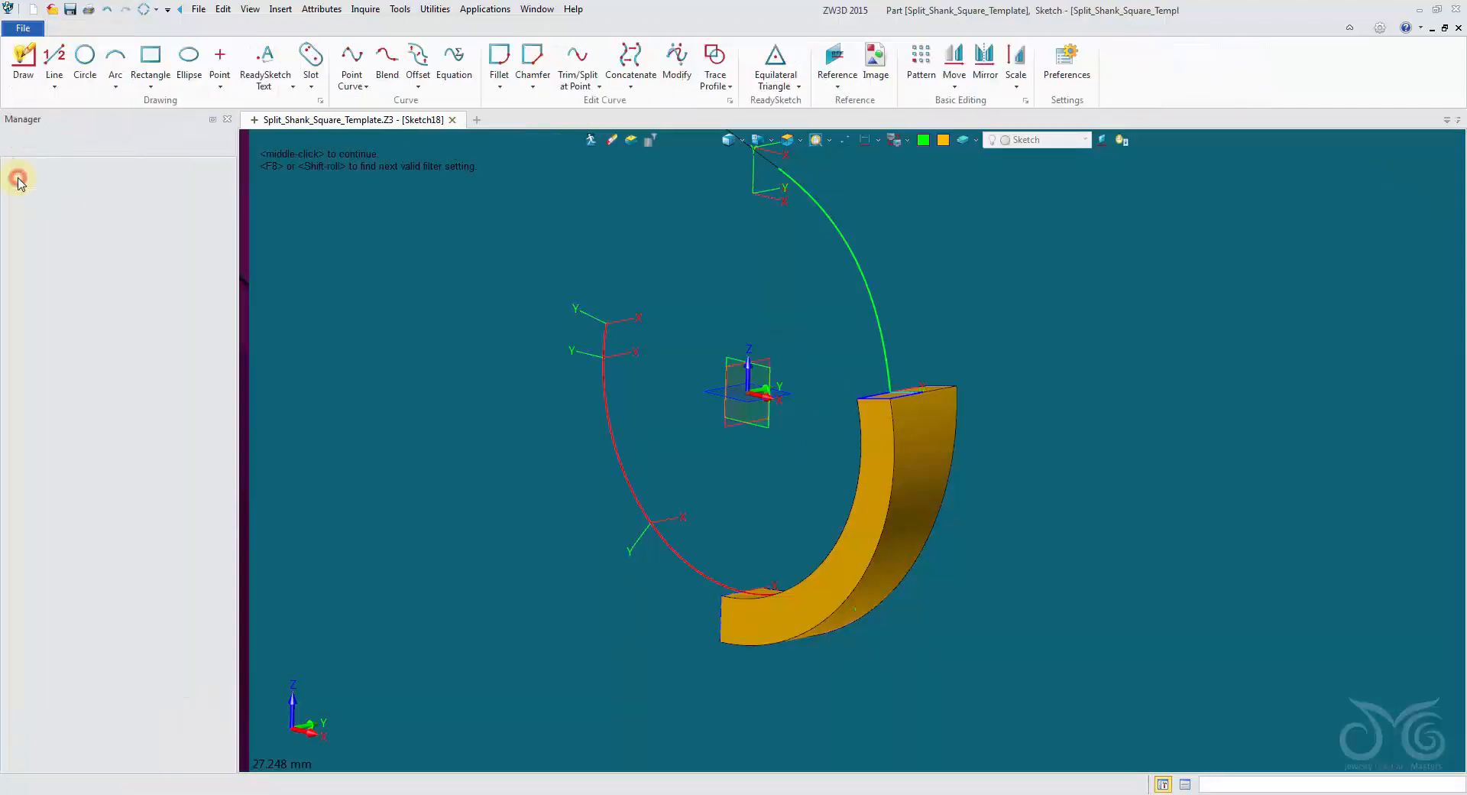
Reference the trimmed shank's curved edge into the sketch as construction geometry.
{"action": "right_click", "coordinate": [515, 266]}
{"action": "left_click", "coordinate": [582, 238]}
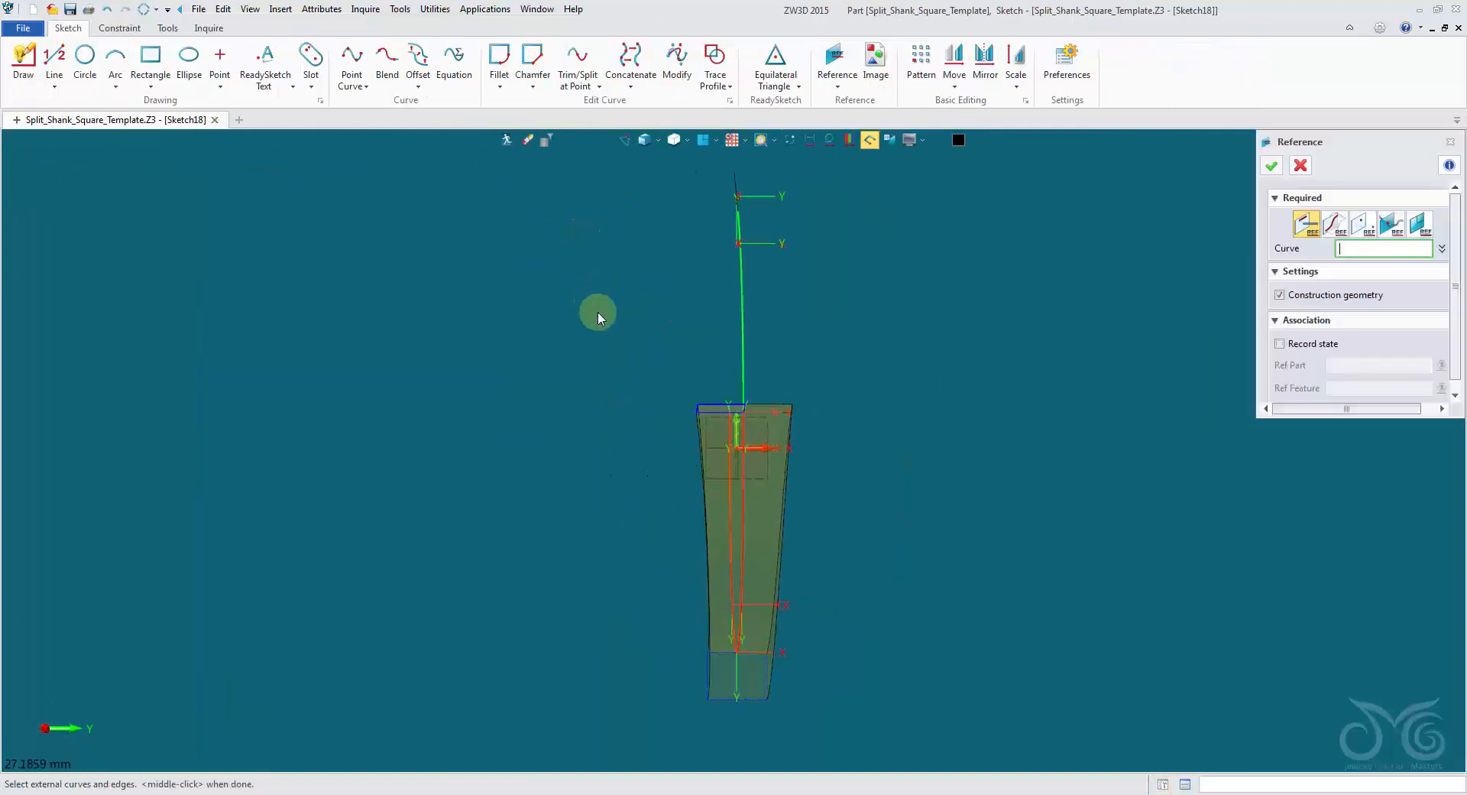
{"action": "mouse_move", "coordinate": [598, 311]}
{"action": "middle_mouse_down"}
{"action": "mouse_move", "coordinate": [645, 425]}
{"action": "mouse_move", "coordinate": [749, 449]}
{"action": "middle_mouse_up"}
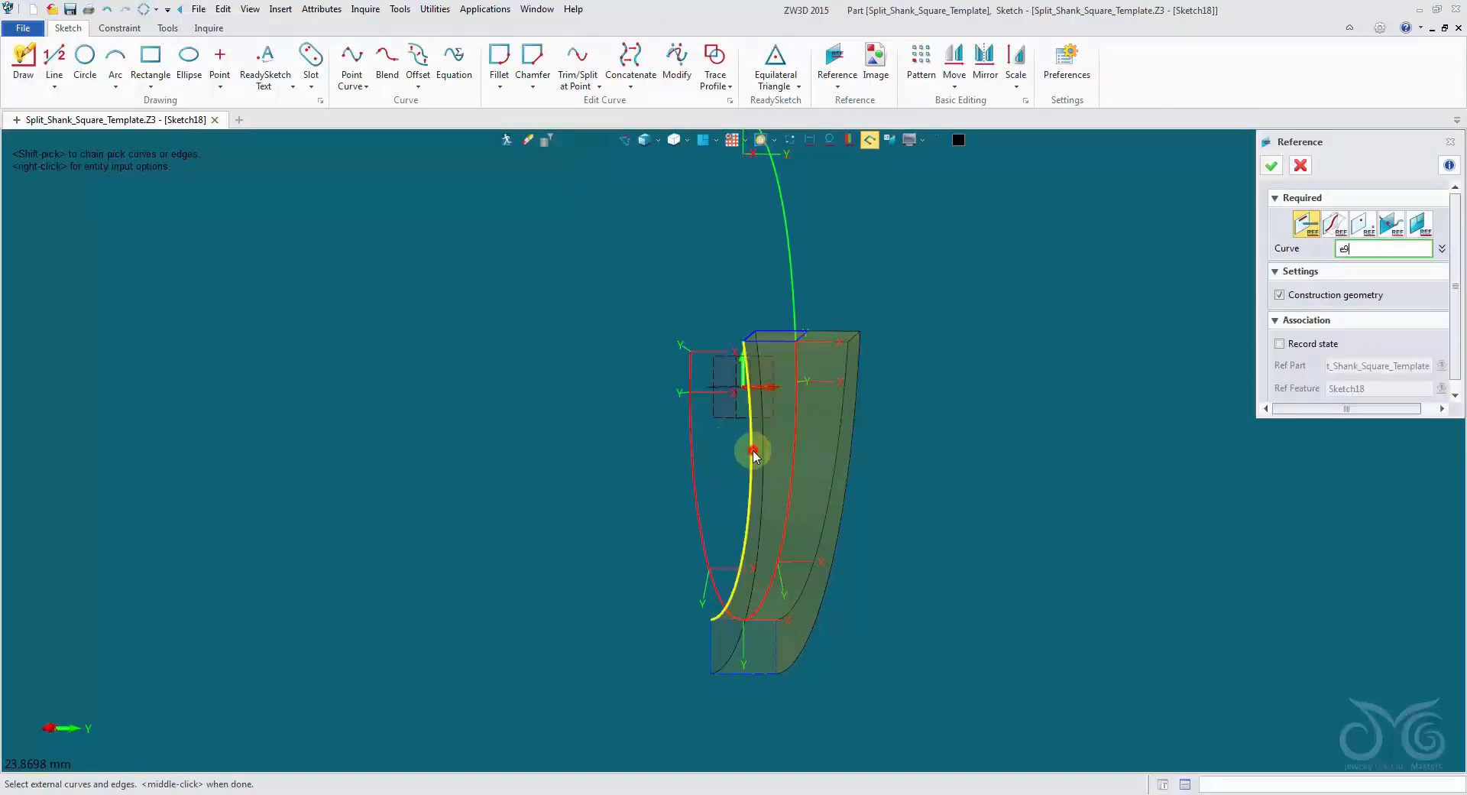
{"action": "left_click", "coordinate": [1272, 165]}
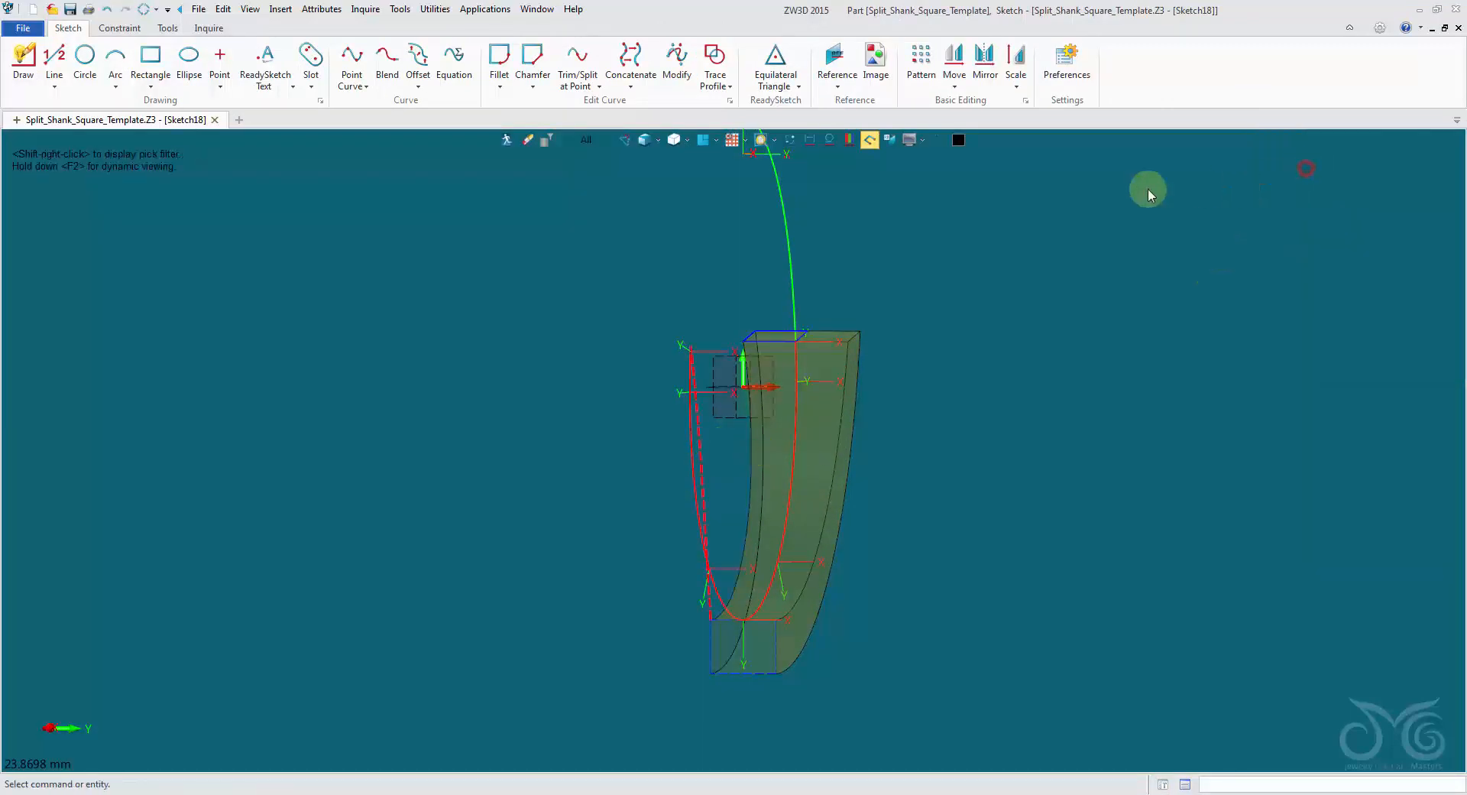
Hide the external geometry and convert the referenced shank edge from construction to regular sketch geometry.
{"action": "left_click", "coordinate": [790, 139]}
{"action": "left_click", "coordinate": [690, 377]}
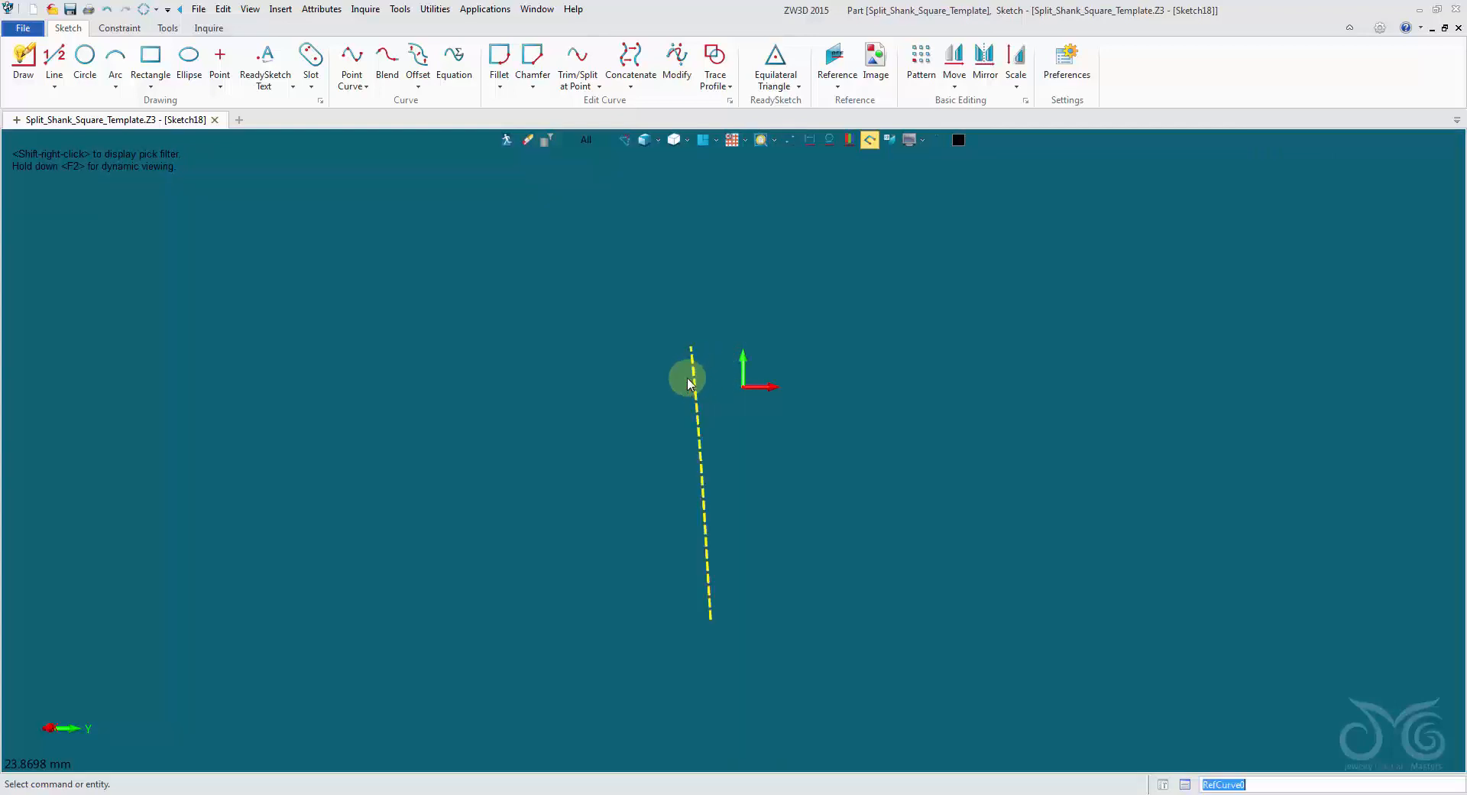
{"action": "right_click", "coordinate": [694, 382]}
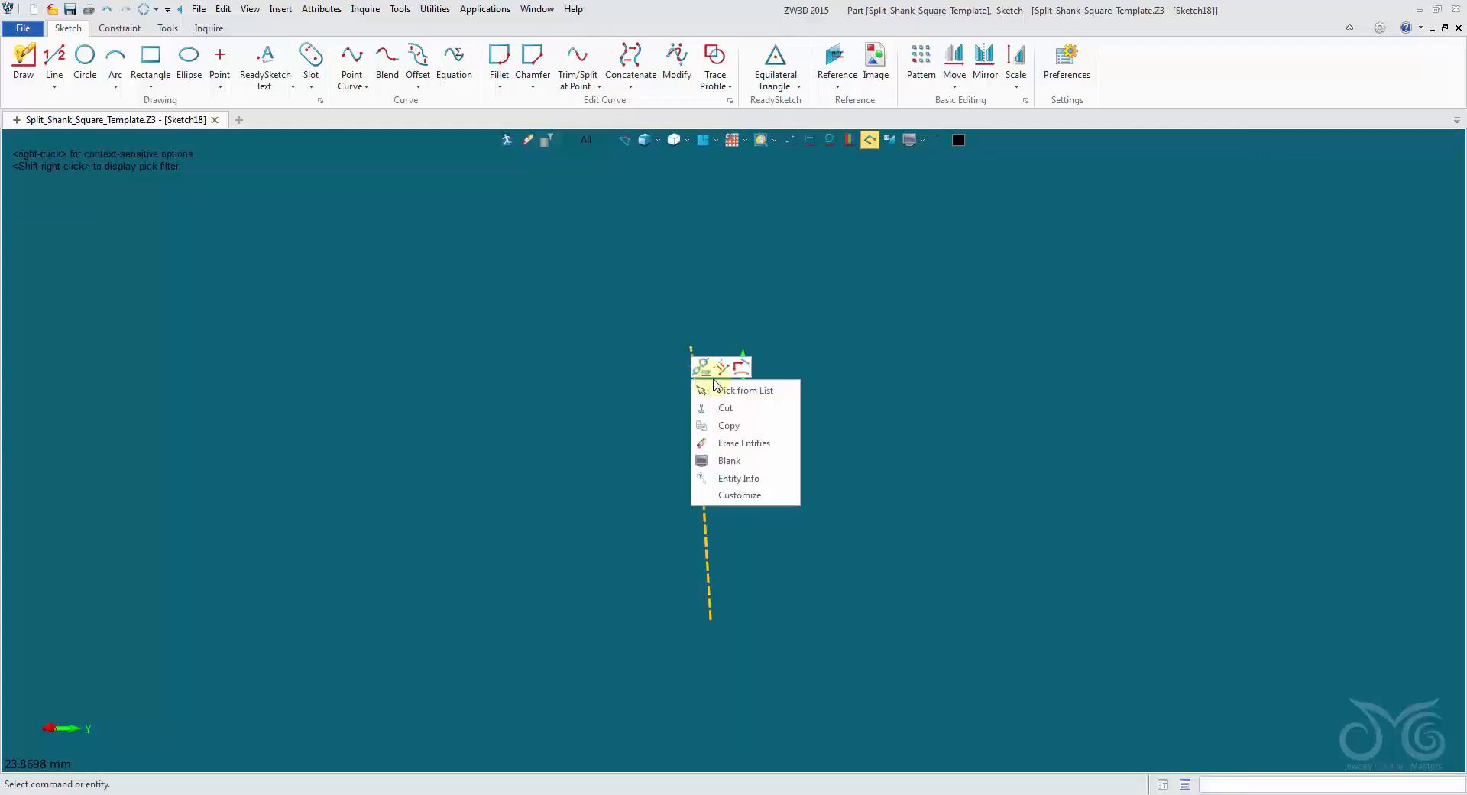
{"action": "left_click", "coordinate": [721, 370]}
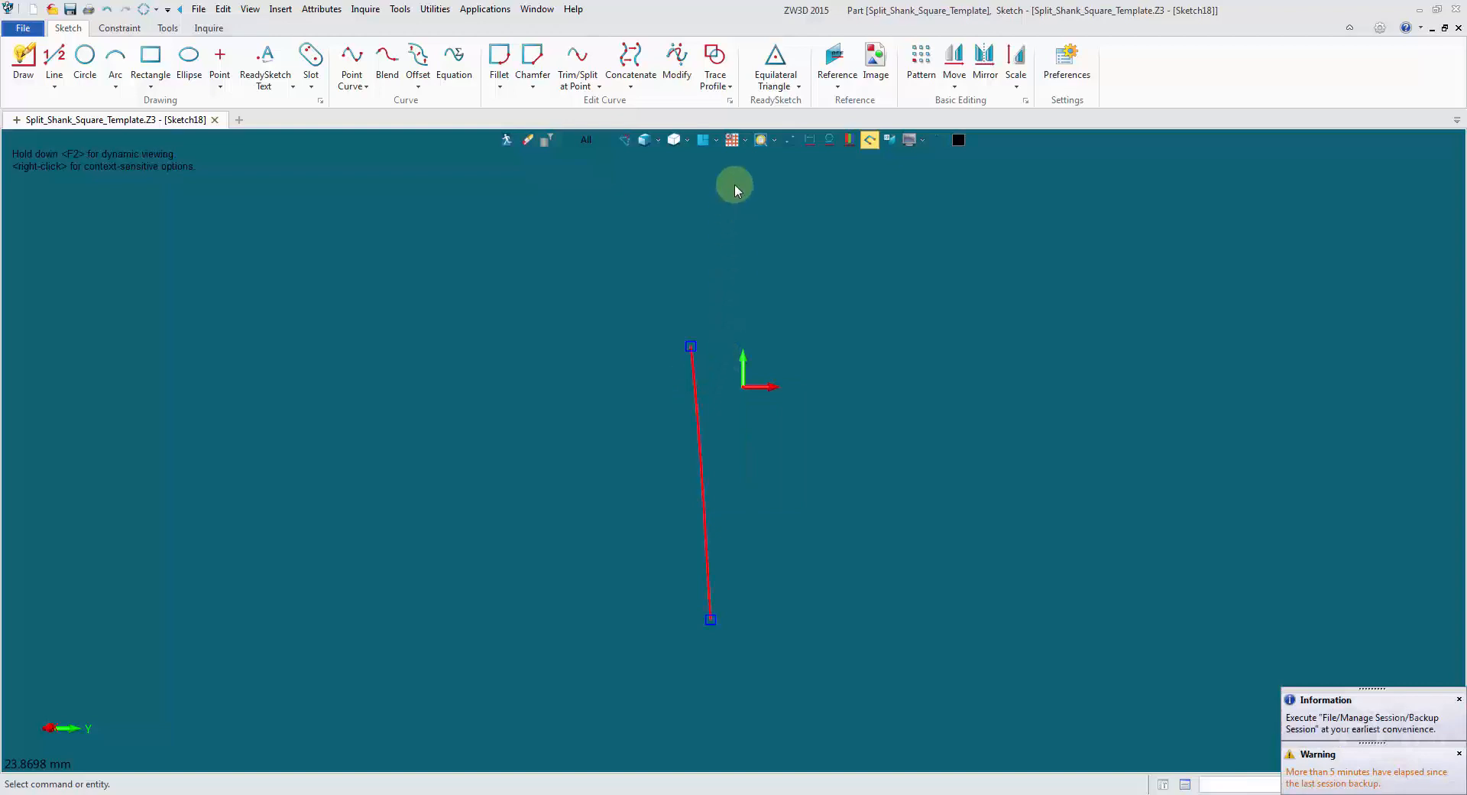
{"action": "left_click", "coordinate": [697, 141]}
{"action": "scroll", "coordinate": [782, 224], "scroll_direction": "down", "scroll_amount": 2}
{"action": "middle_click_drag", "start_coordinate": [783, 231], "coordinate": [737, 445]}
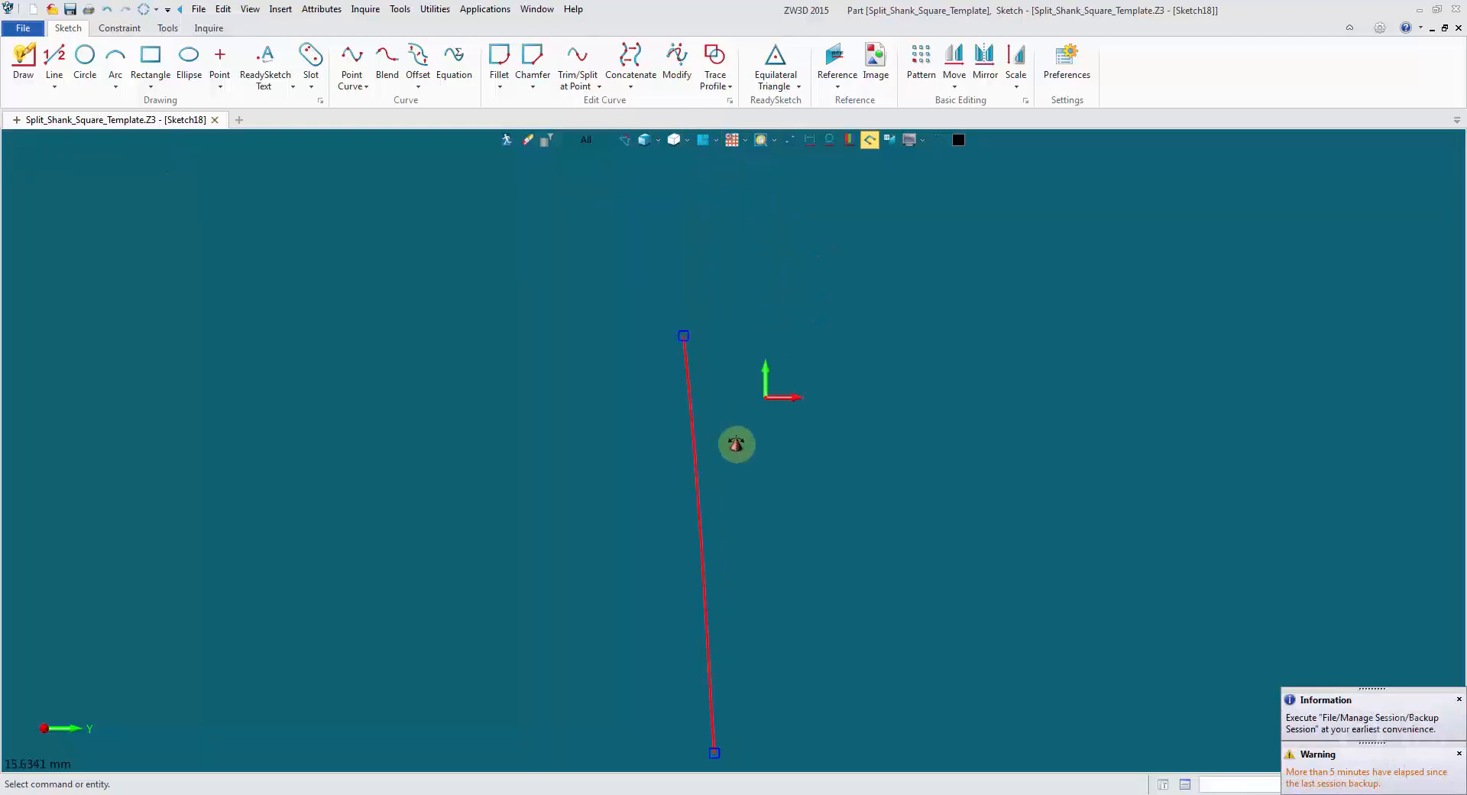
{"action": "scroll", "coordinate": [757, 407], "scroll_direction": "down", "scroll_amount": 3}
{"action": "middle_click_drag", "start_coordinate": [772, 353], "coordinate": [753, 457]}
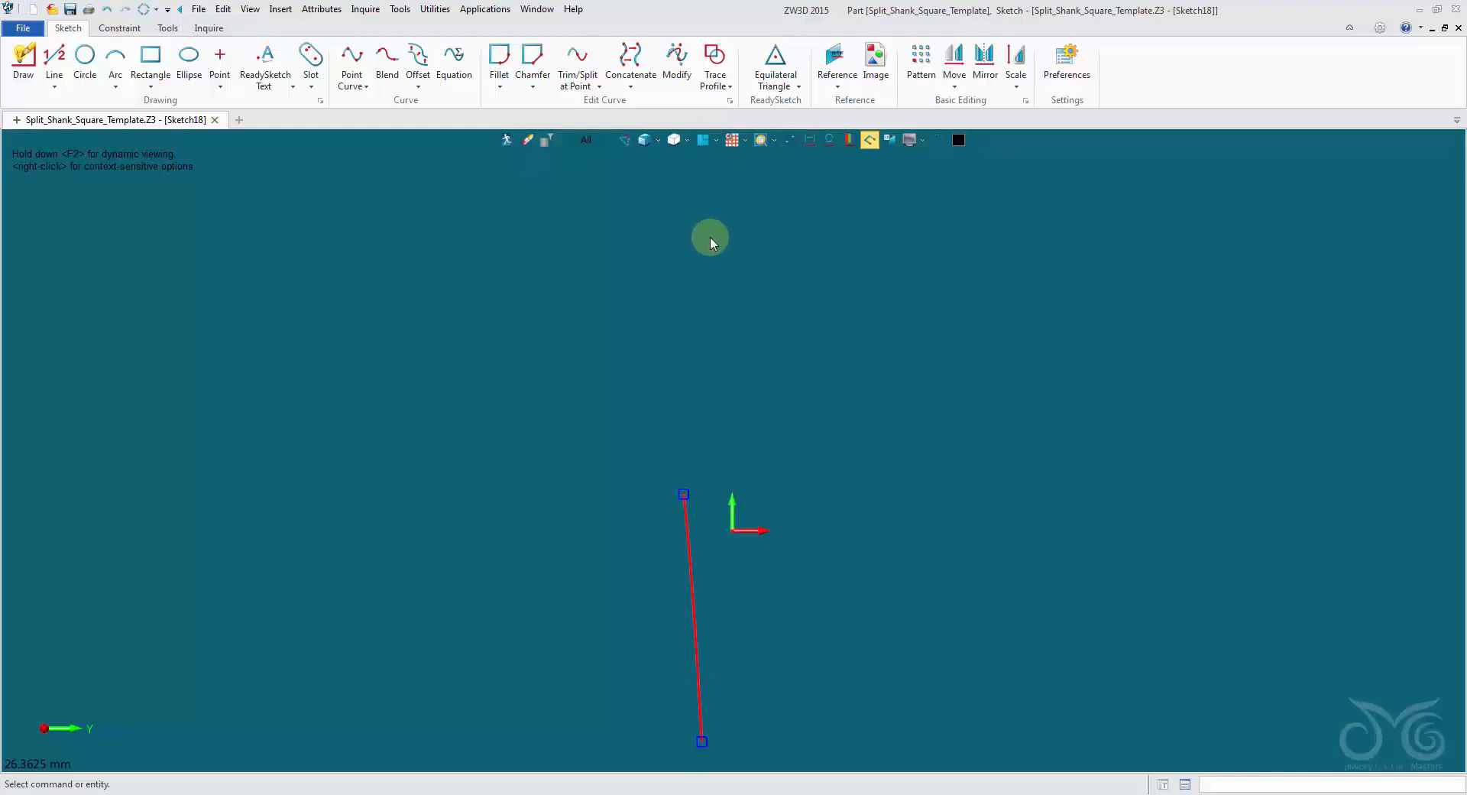
{"action": "left_click", "coordinate": [789, 143]}
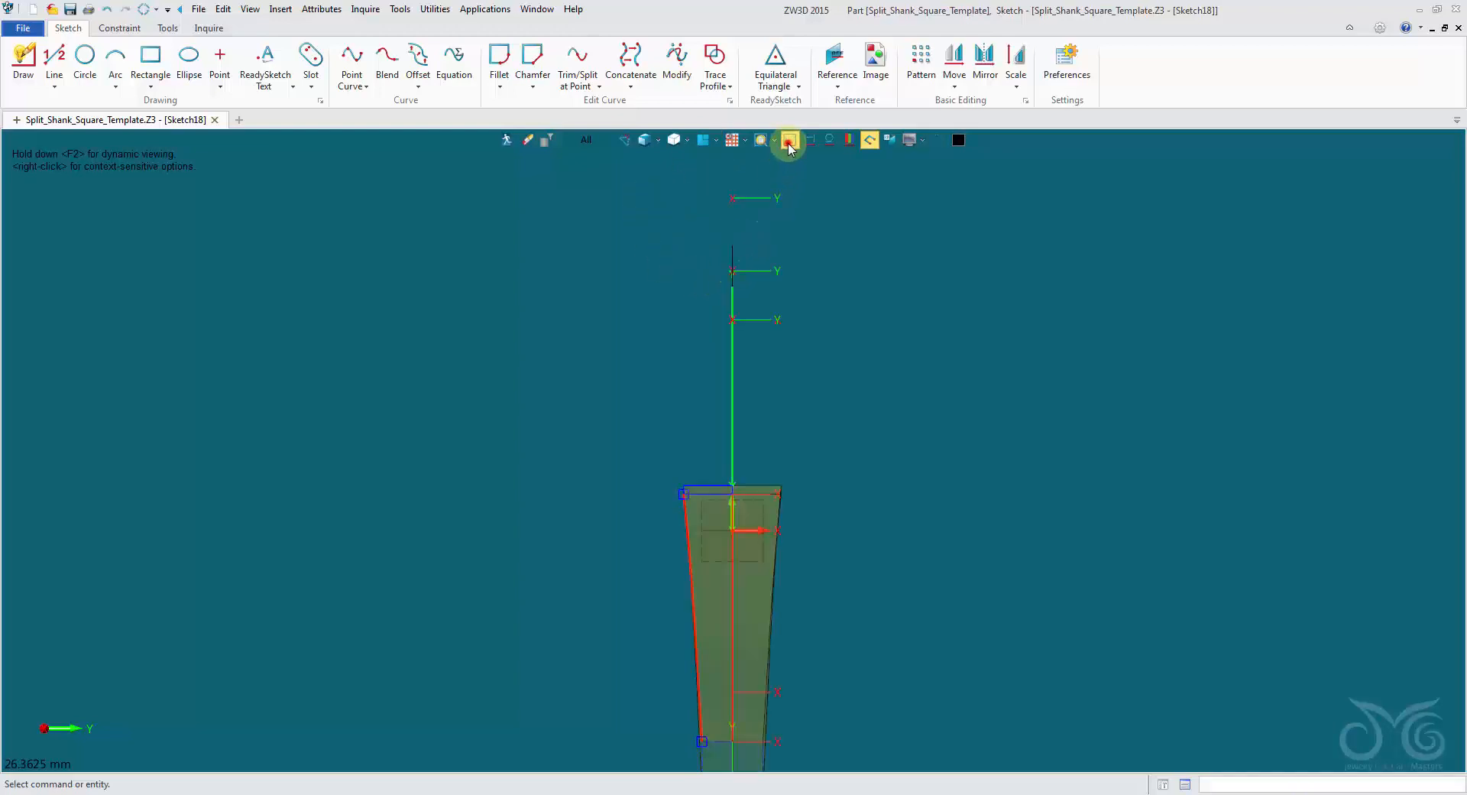
{"action": "left_click", "coordinate": [789, 143]}
Draw a vertical construction line about 13 mm long upward from the sketch origin.
{"action": "left_click", "coordinate": [54, 57]}
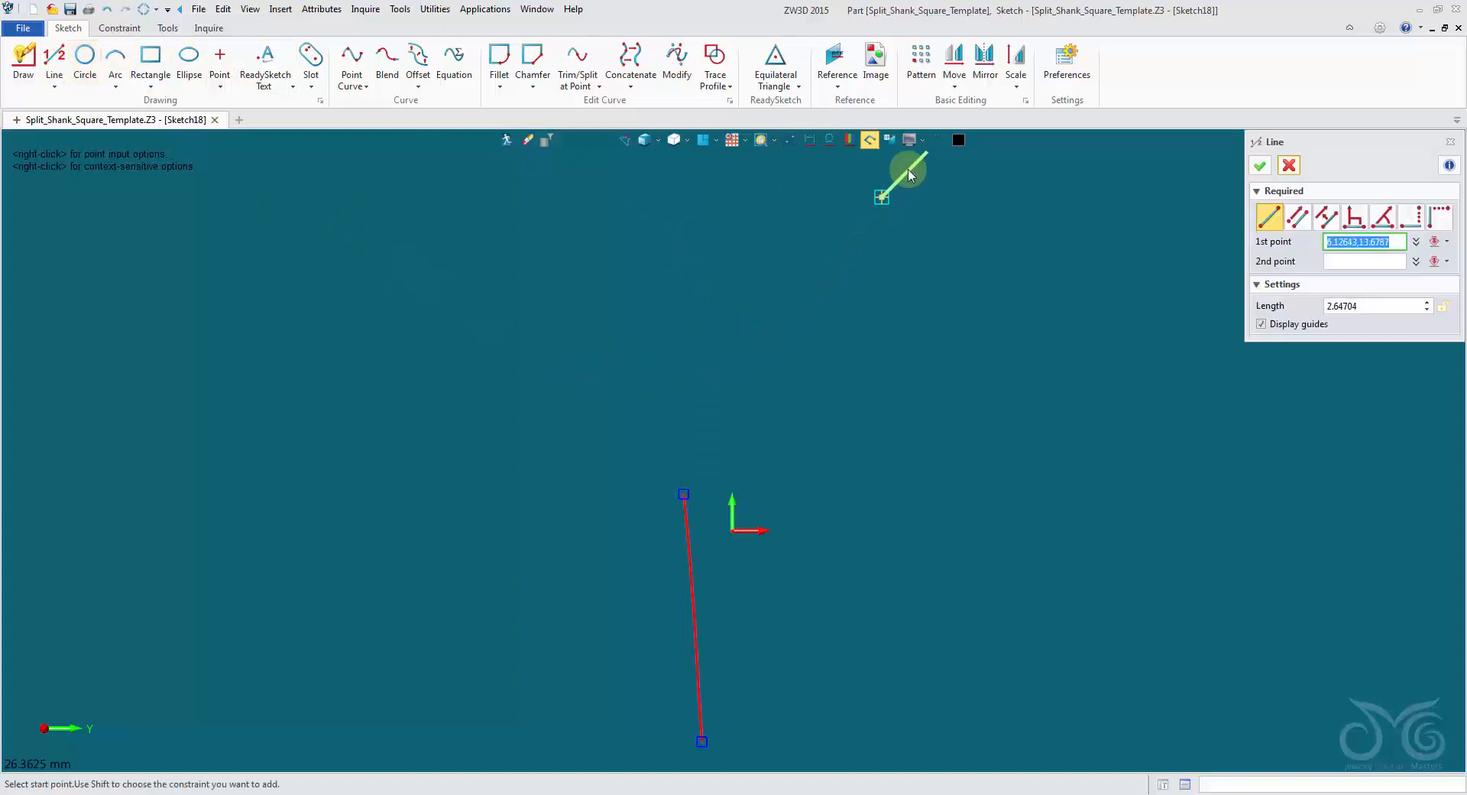
{"action": "left_click", "coordinate": [939, 143]}
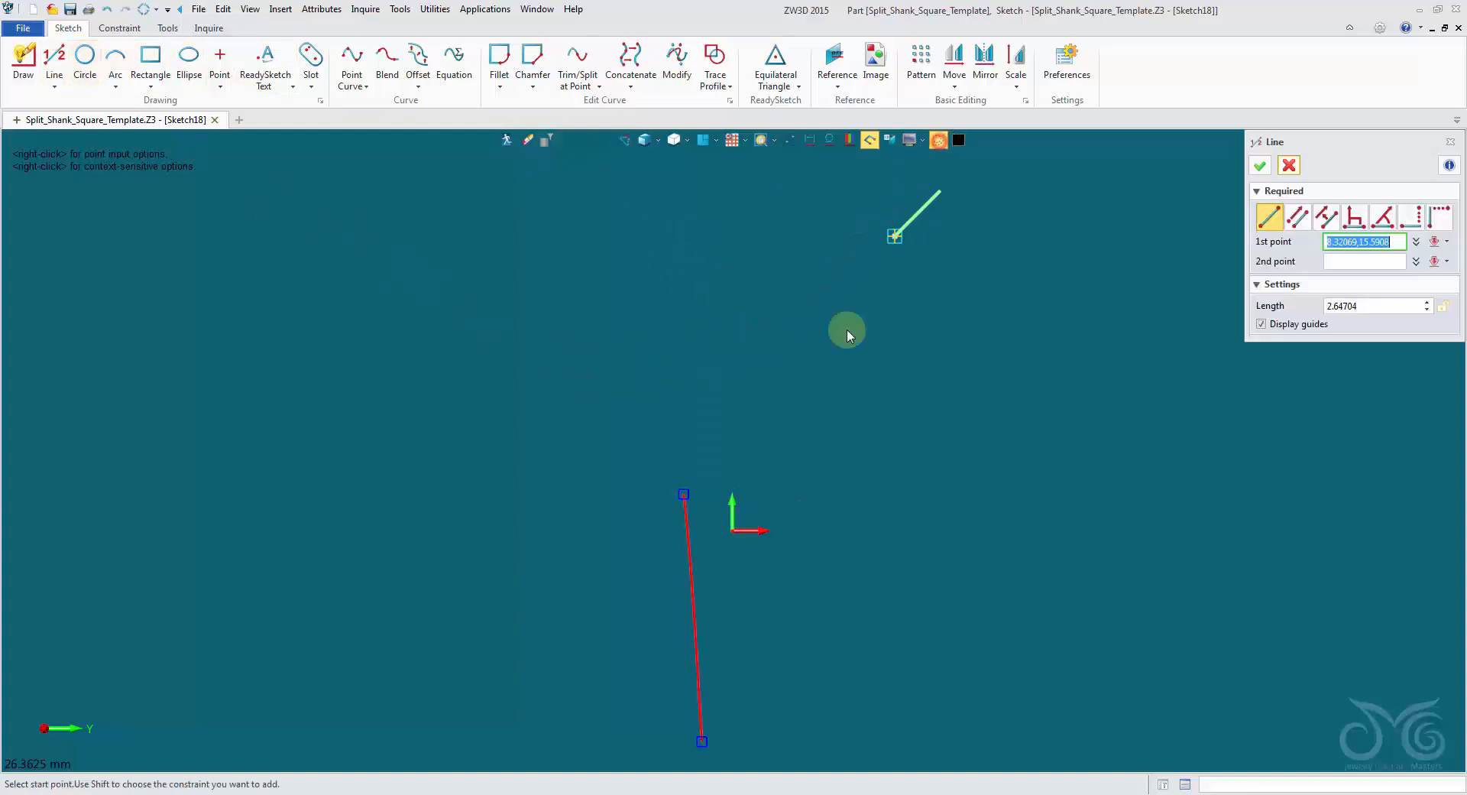
{"action": "left_click", "coordinate": [731, 532]}
{"action": "left_click", "coordinate": [730, 217]}
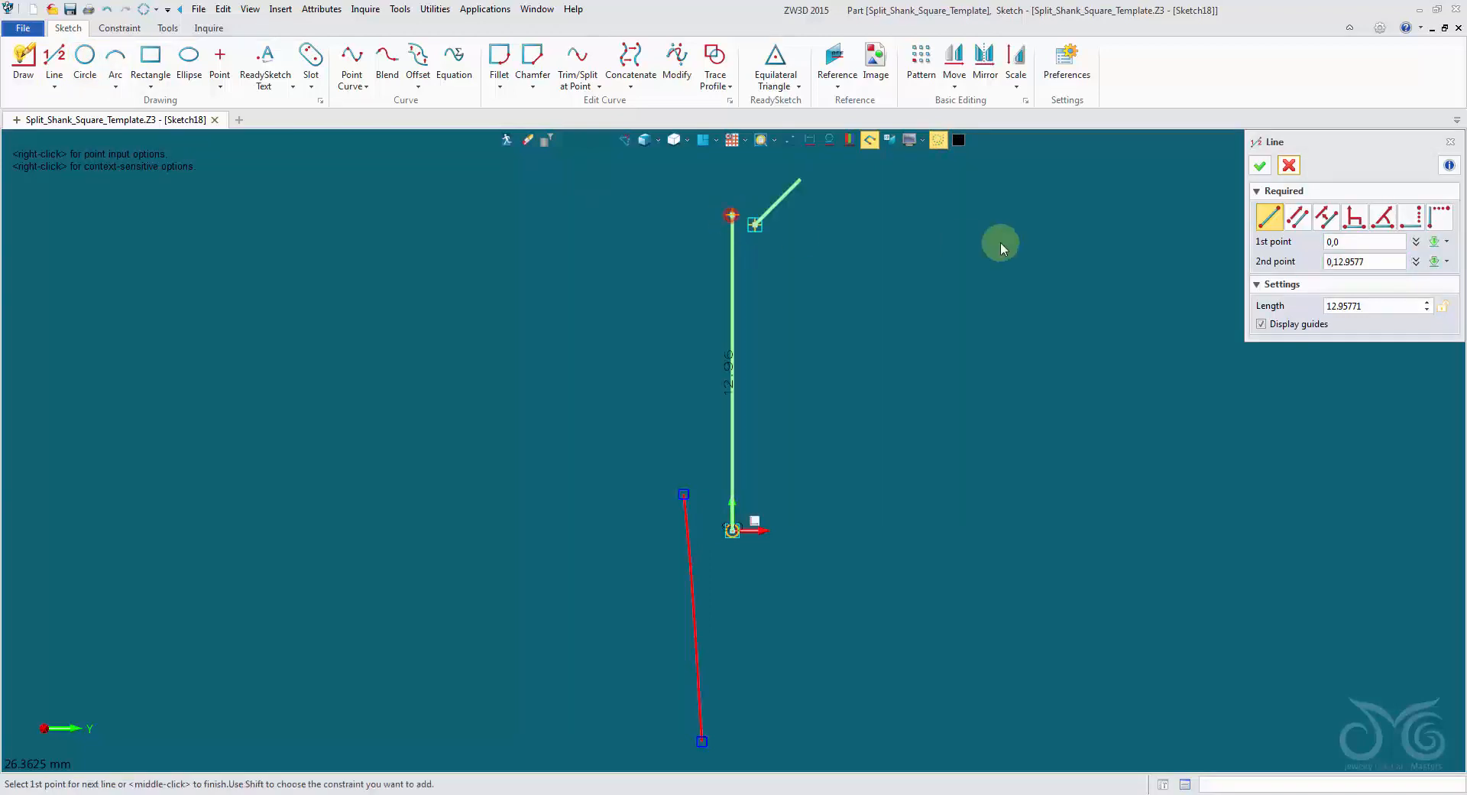
{"action": "left_click", "coordinate": [1260, 165]}
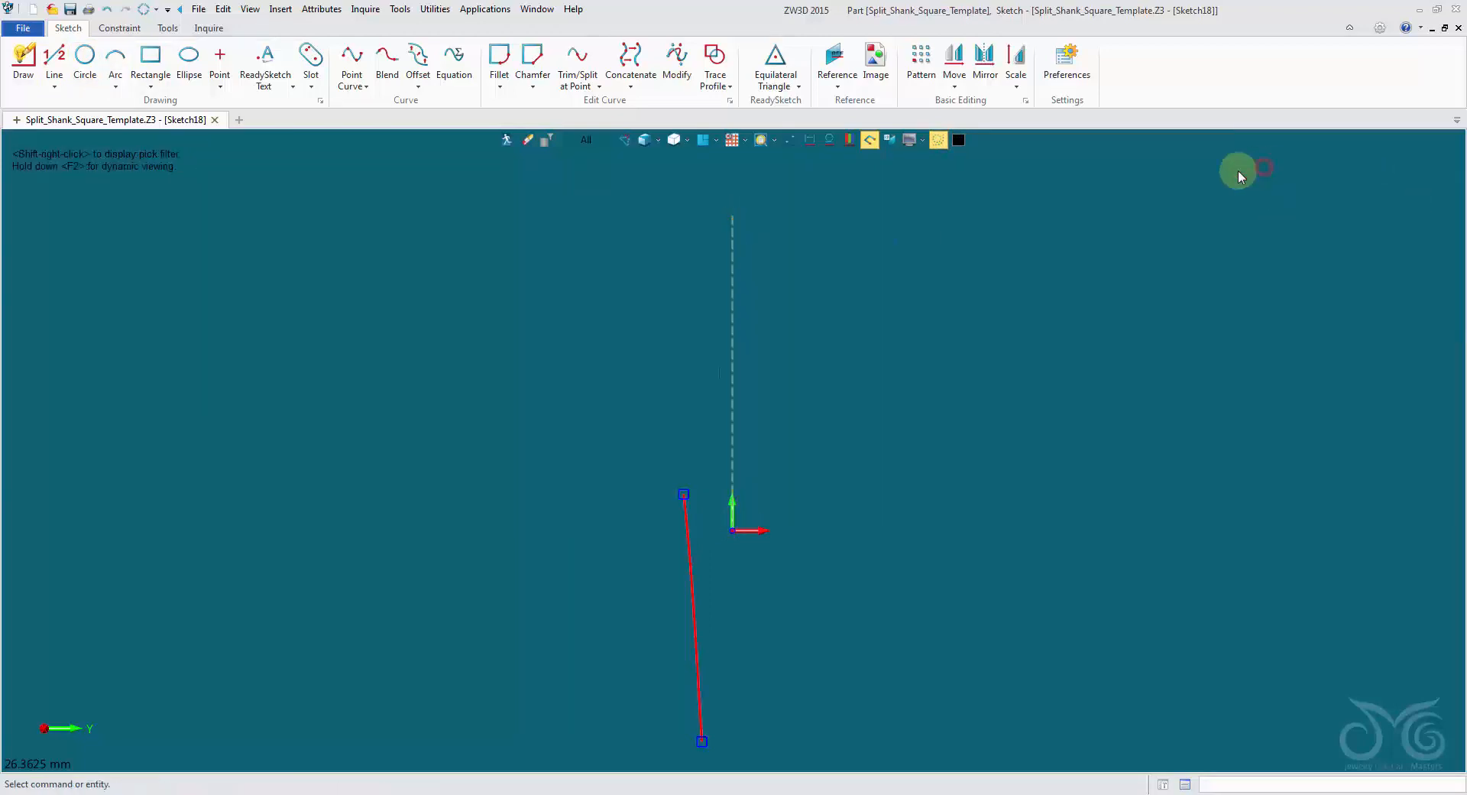
Dimension the vertical construction line's length and link it to the Split_Top_Z_Offset variable.
{"action": "right_click", "coordinate": [838, 242]}
{"action": "left_click", "coordinate": [869, 212]}
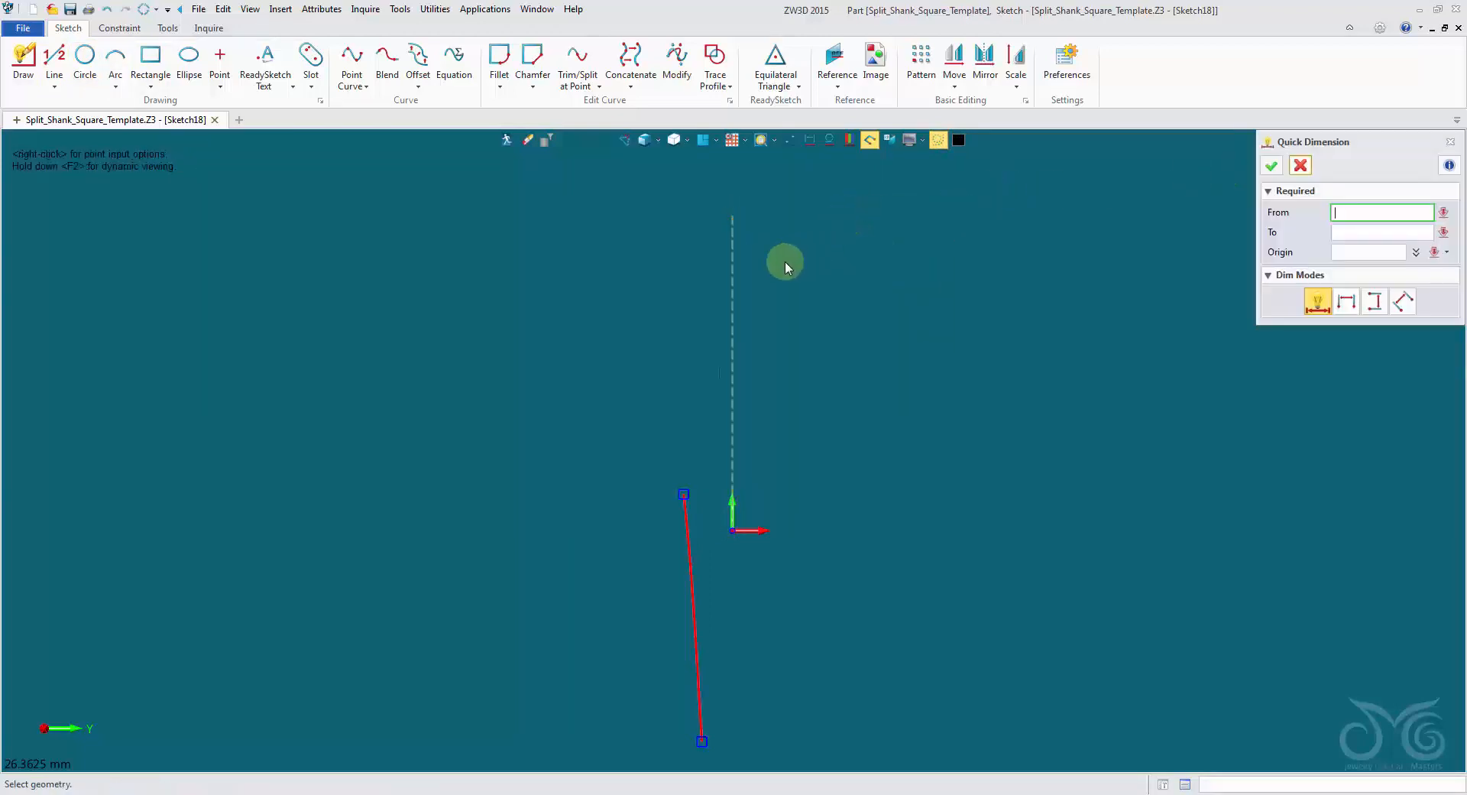
{"action": "left_click", "coordinate": [733, 275]}
{"action": "left_click", "coordinate": [792, 325]}
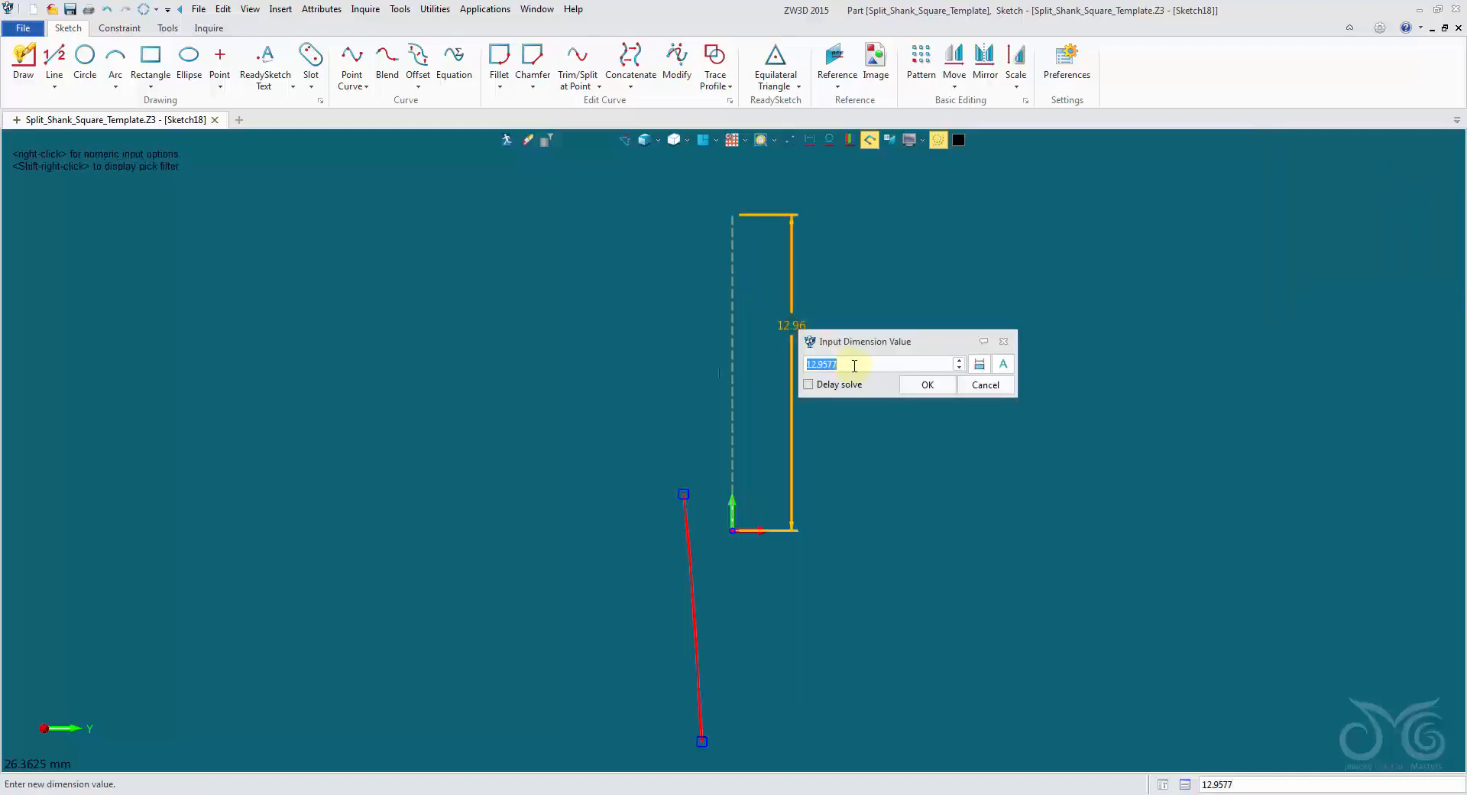
{"action": "left_click", "coordinate": [1005, 364]}
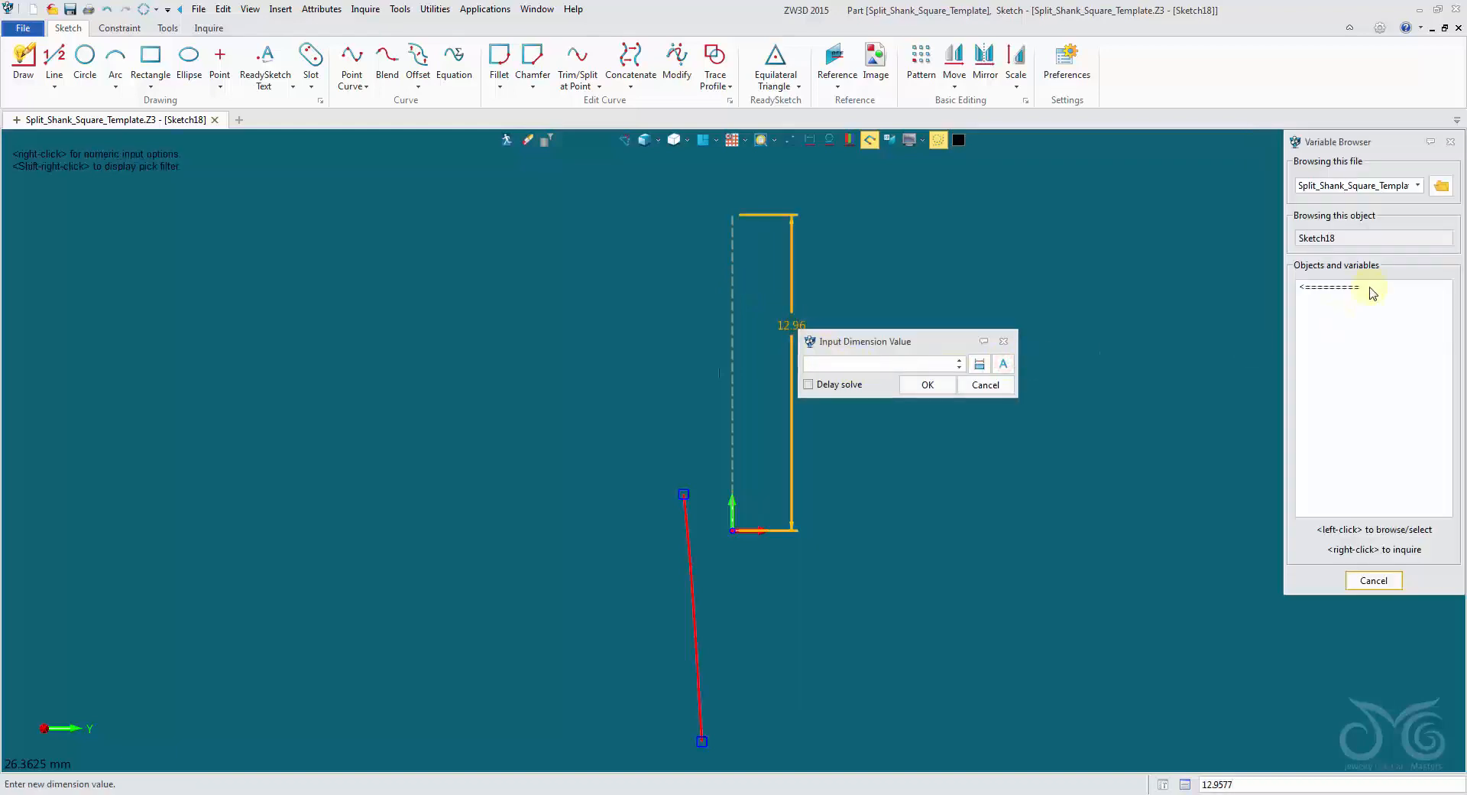
{"action": "left_click", "coordinate": [1370, 301]}
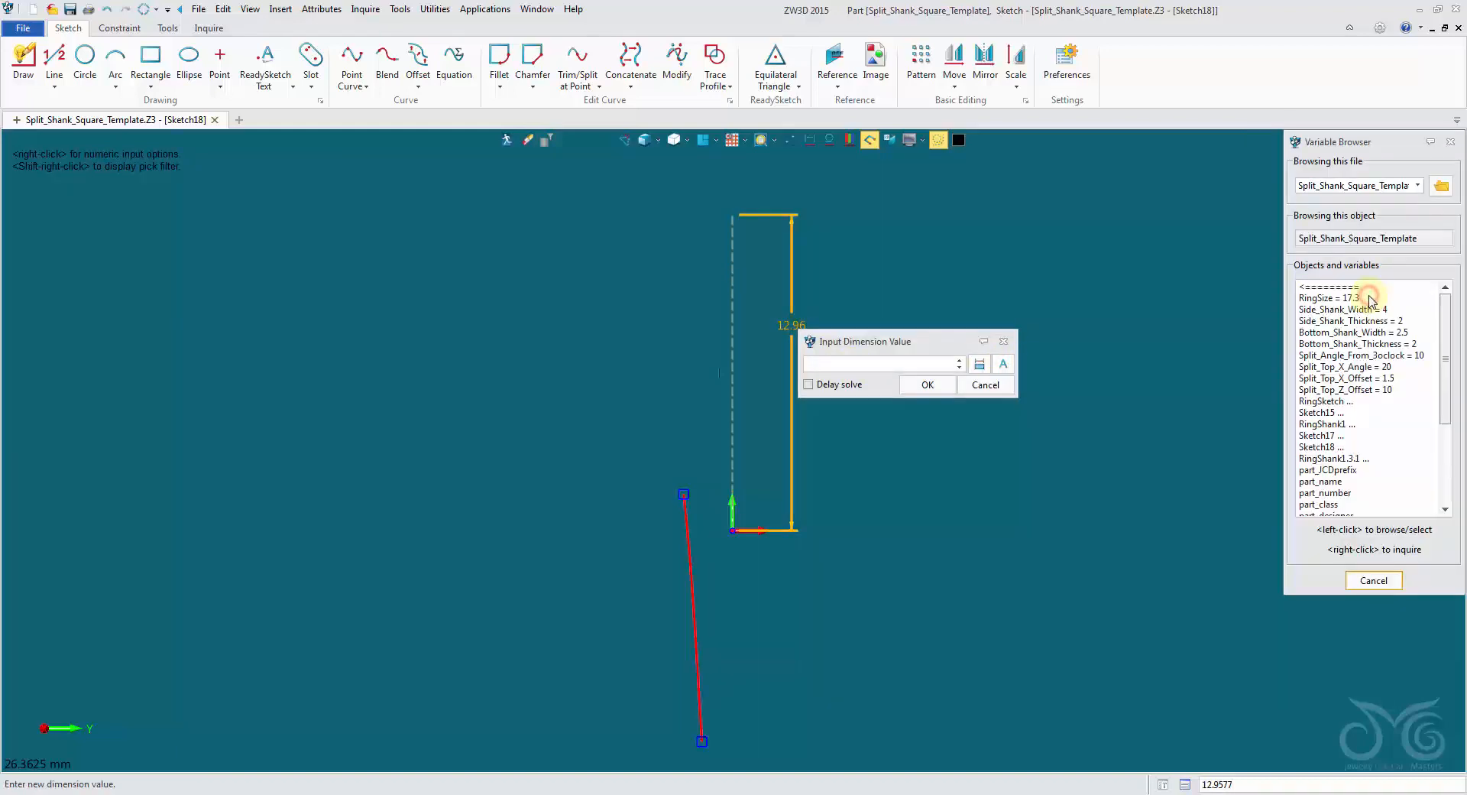
{"action": "left_click", "coordinate": [1387, 391]}
{"action": "left_click", "coordinate": [928, 394]}
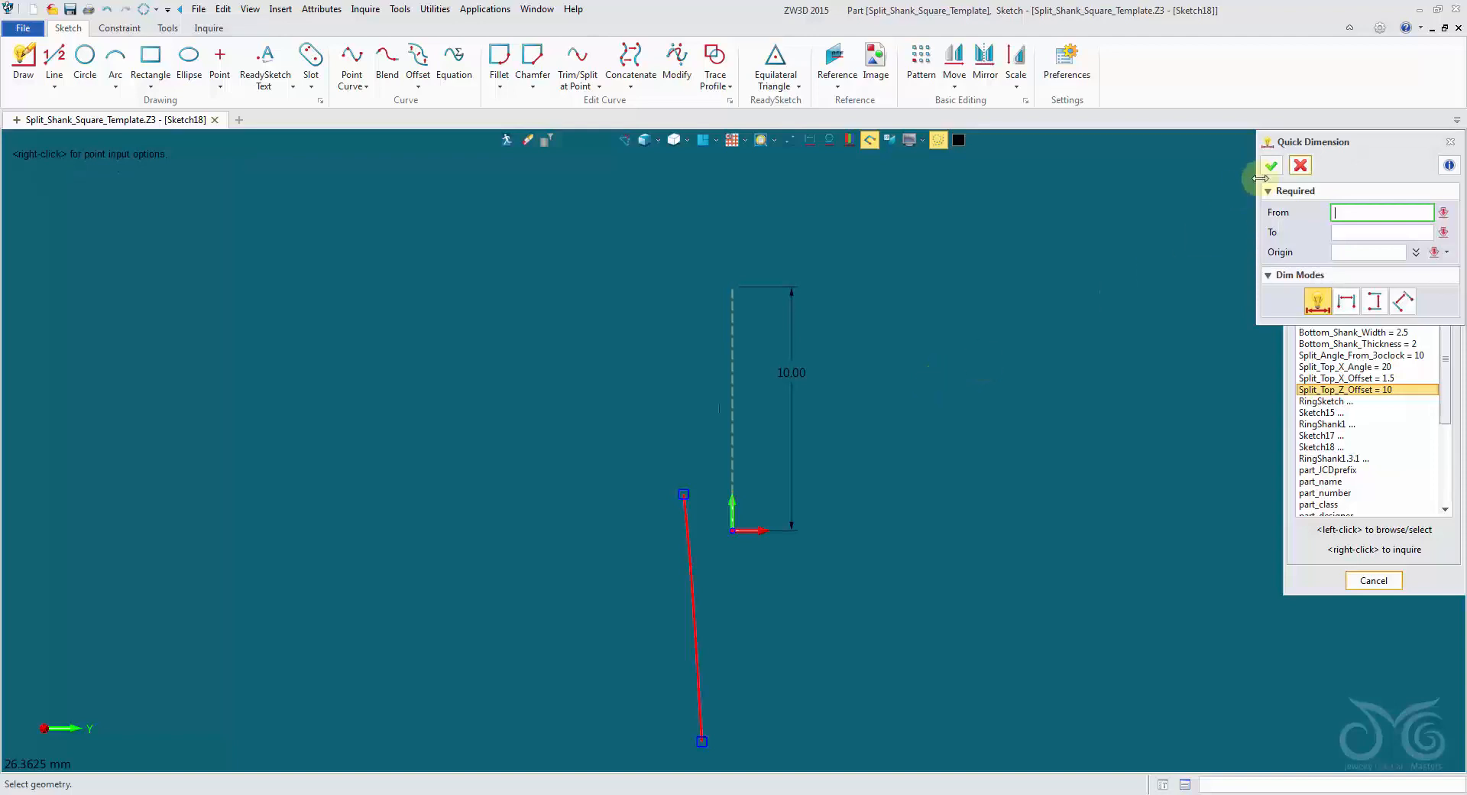
{"action": "left_click", "coordinate": [1302, 165]}
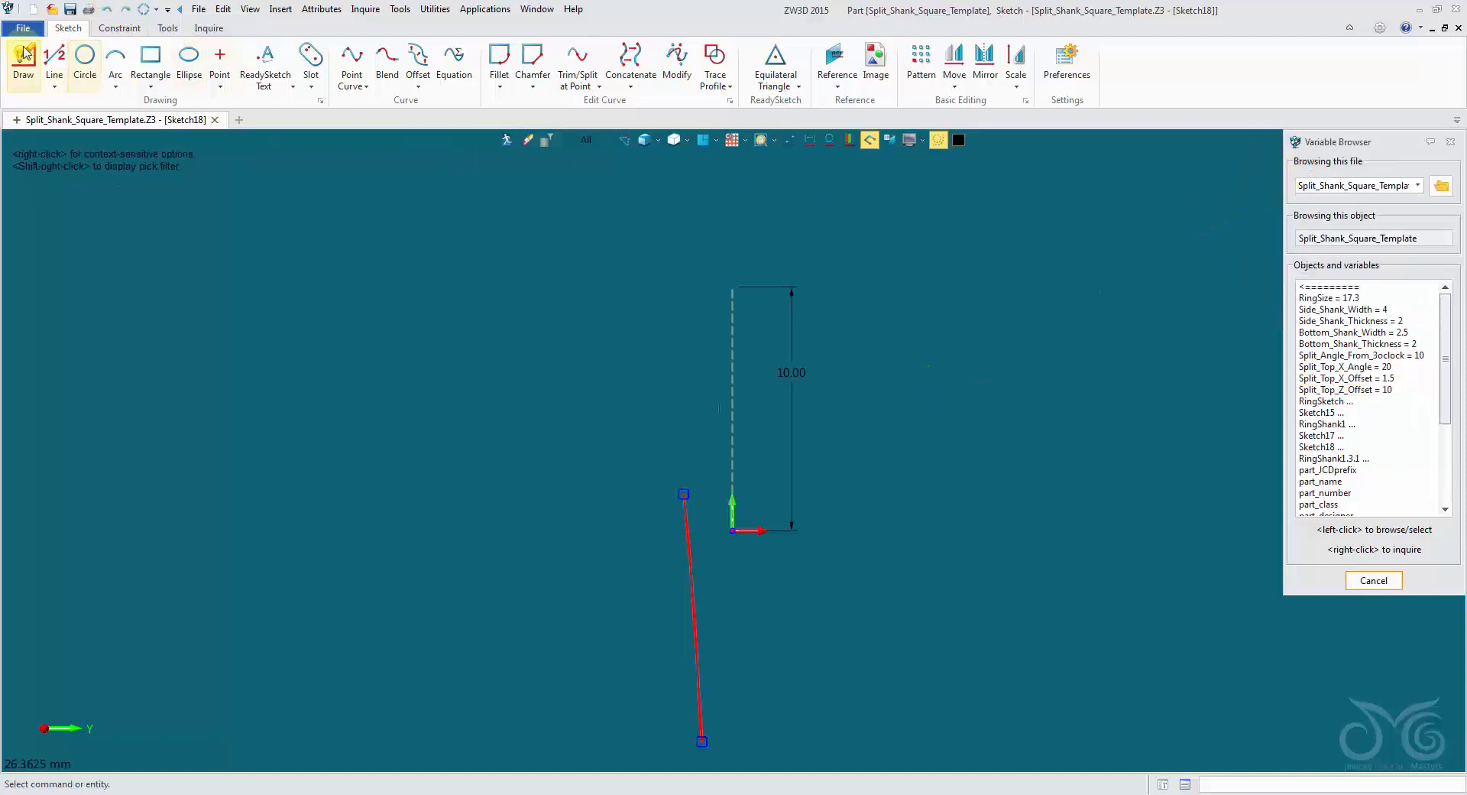
Draw a regular sloping line about 5.6 mm long, rising away from the construction line's upper end.
{"action": "left_click", "coordinate": [56, 59]}
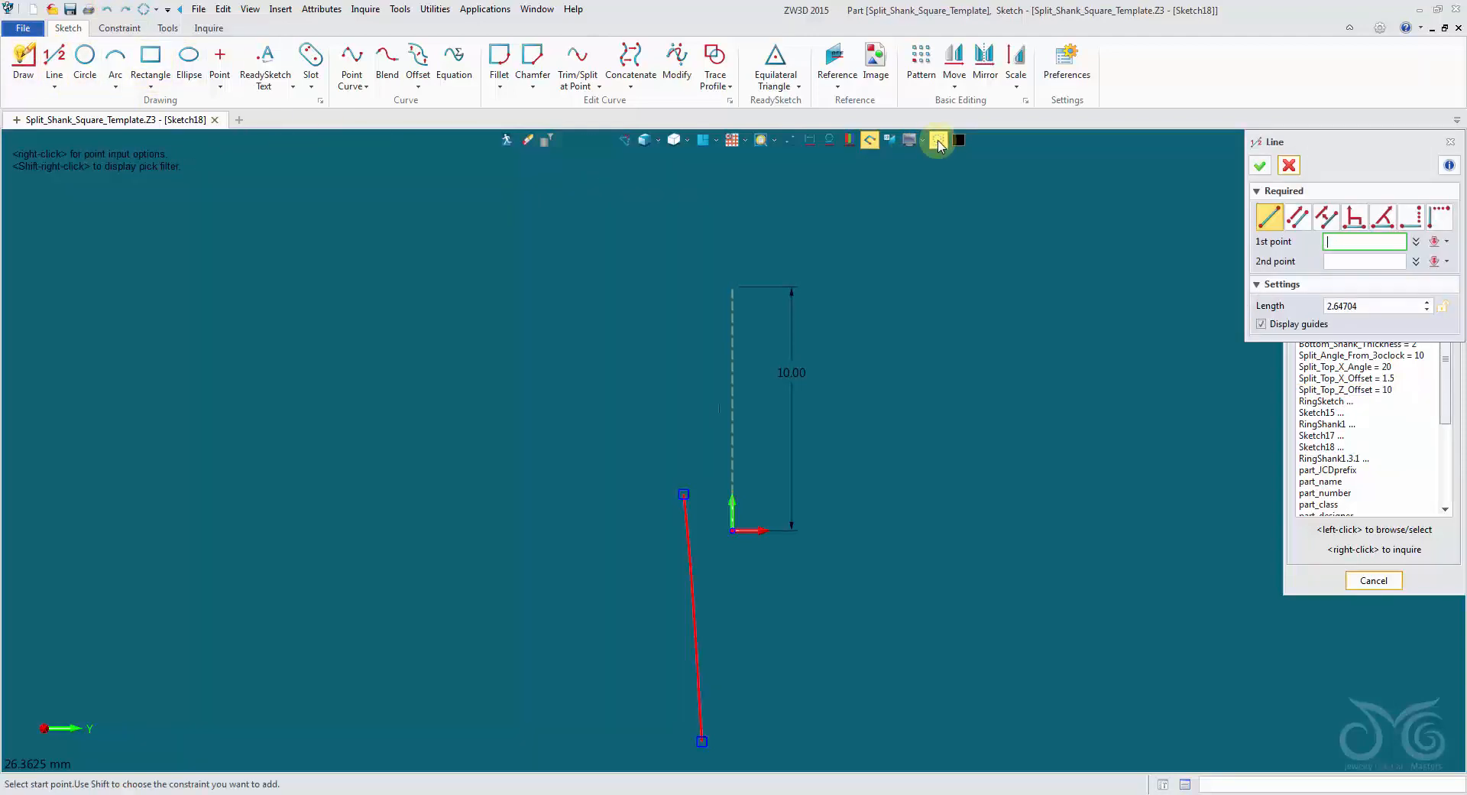
{"action": "left_click", "coordinate": [603, 261]}
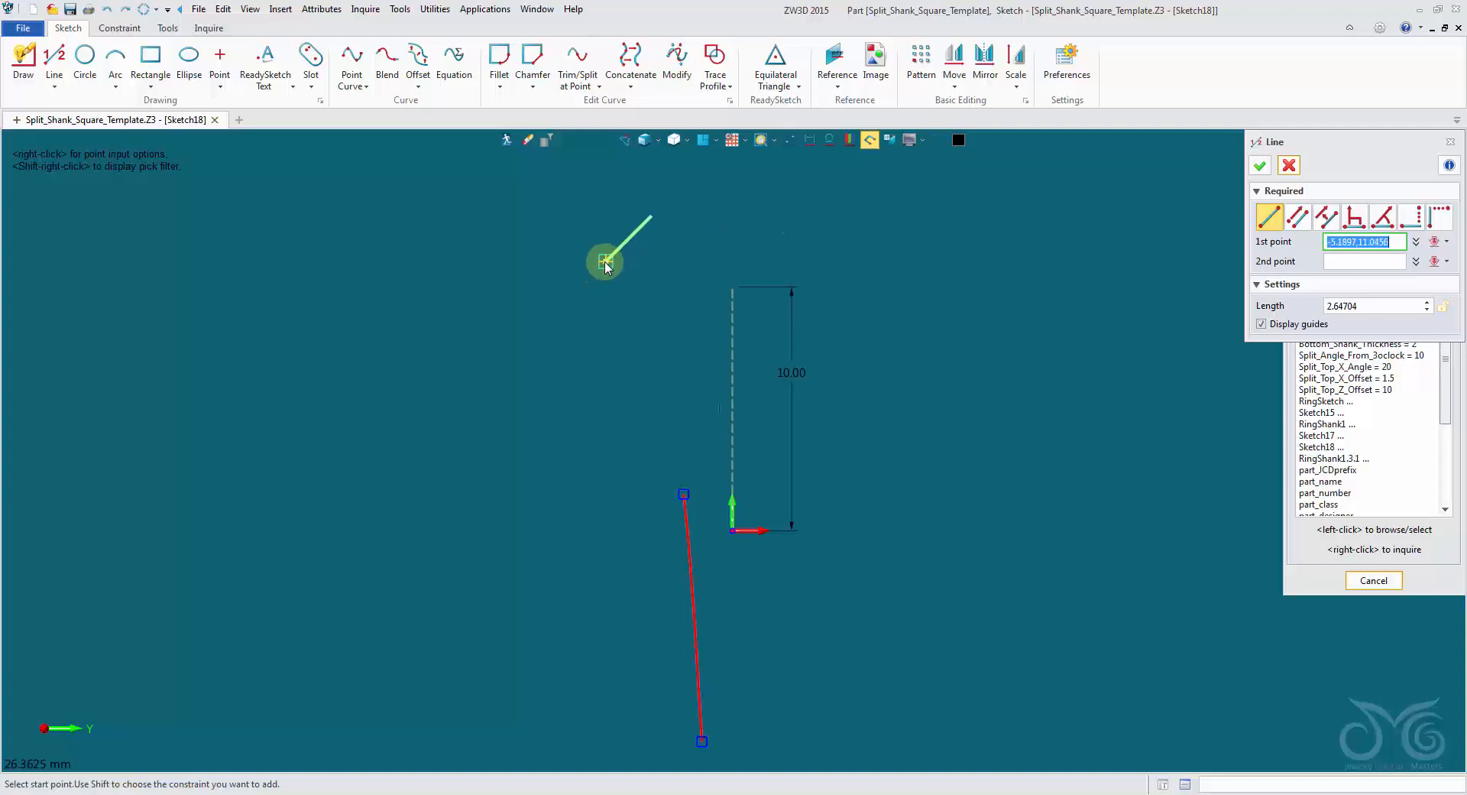
{"action": "left_click", "coordinate": [507, 163]}
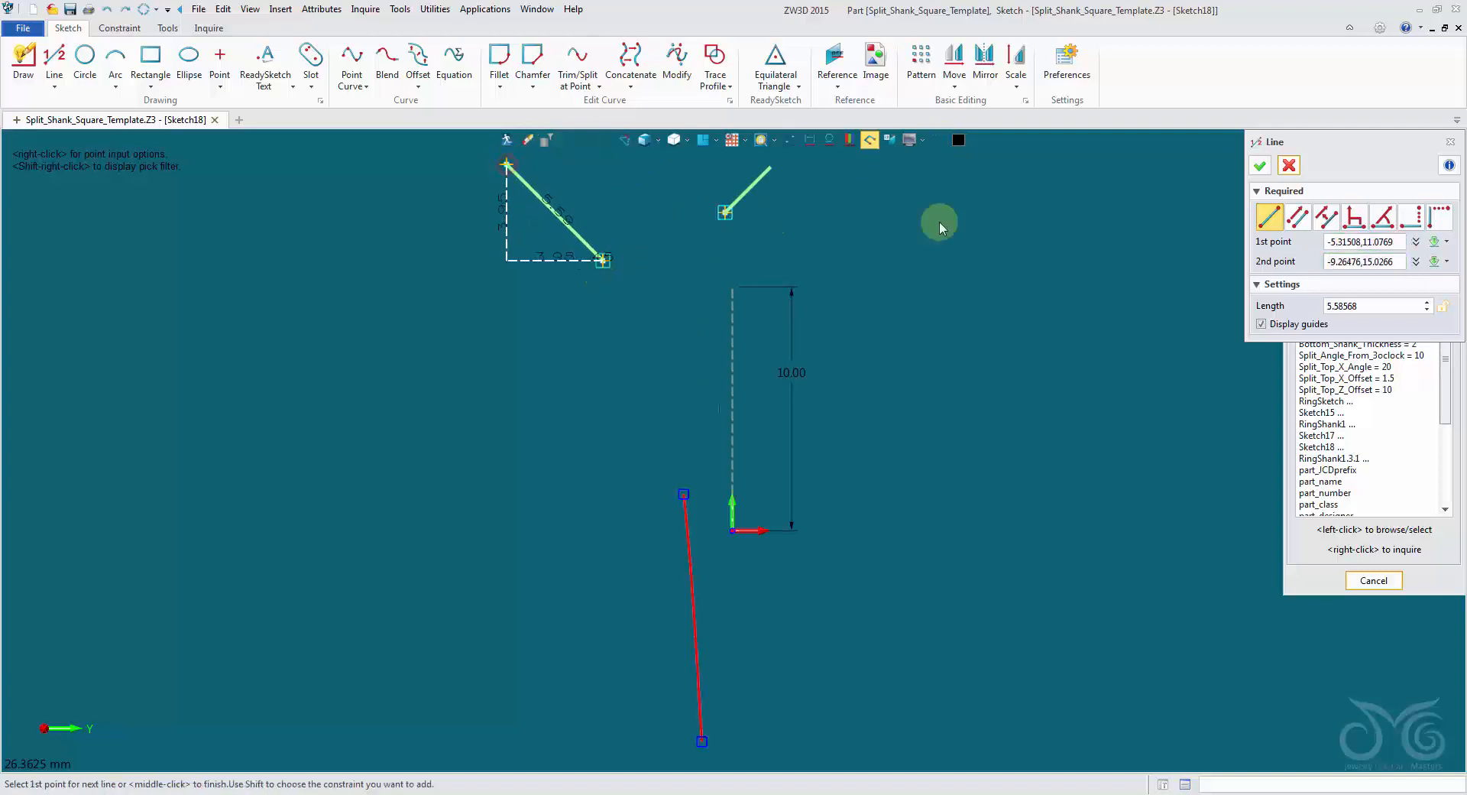
{"action": "left_click", "coordinate": [1262, 165]}
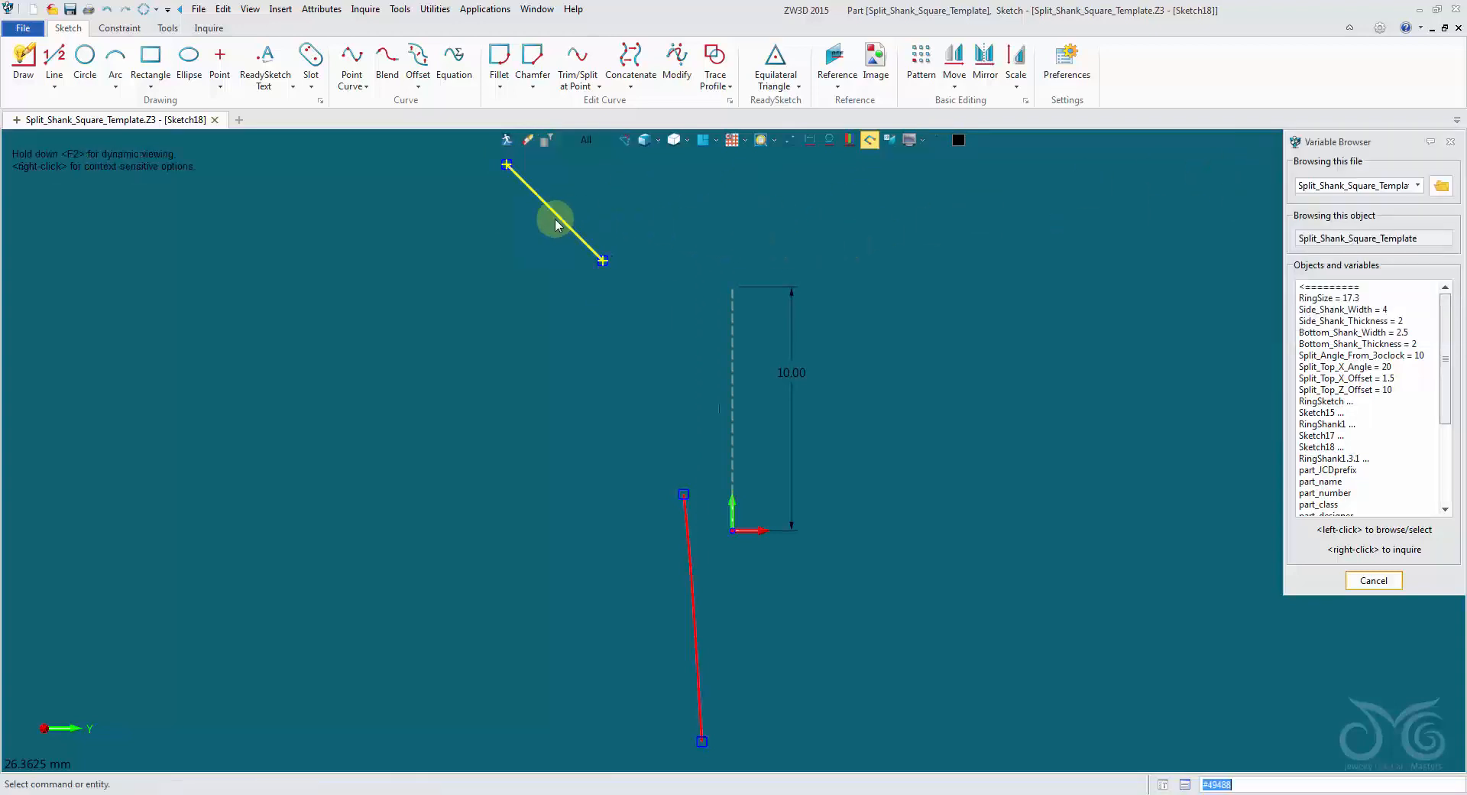
Dimension the horizontal distance from the sloping line's lower end to the construction line's upper end at 3 mm.
{"action": "middle_click_drag", "start_coordinate": [609, 223], "coordinate": [602, 238]}
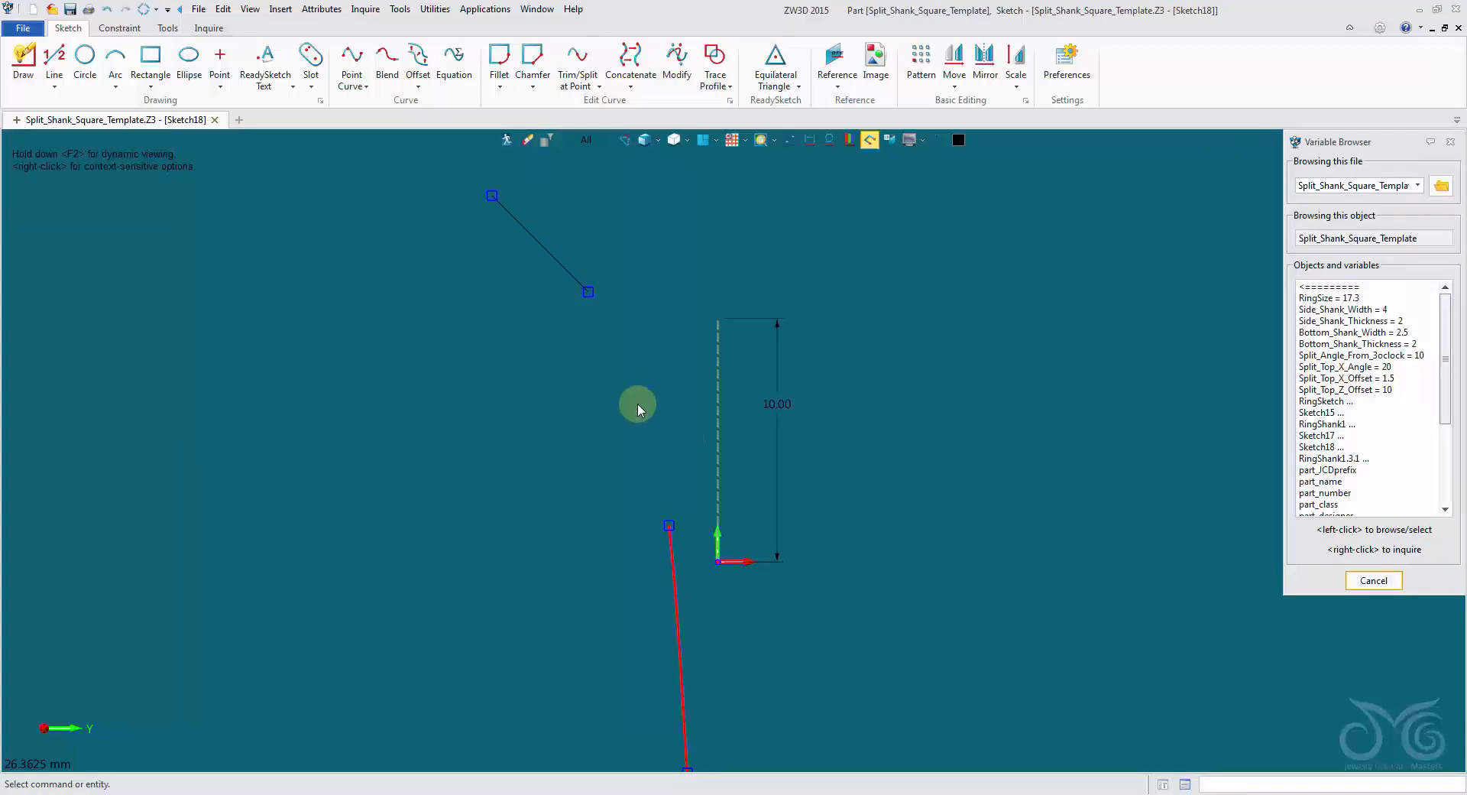
{"action": "middle_click_drag", "start_coordinate": [637, 402], "coordinate": [624, 397]}
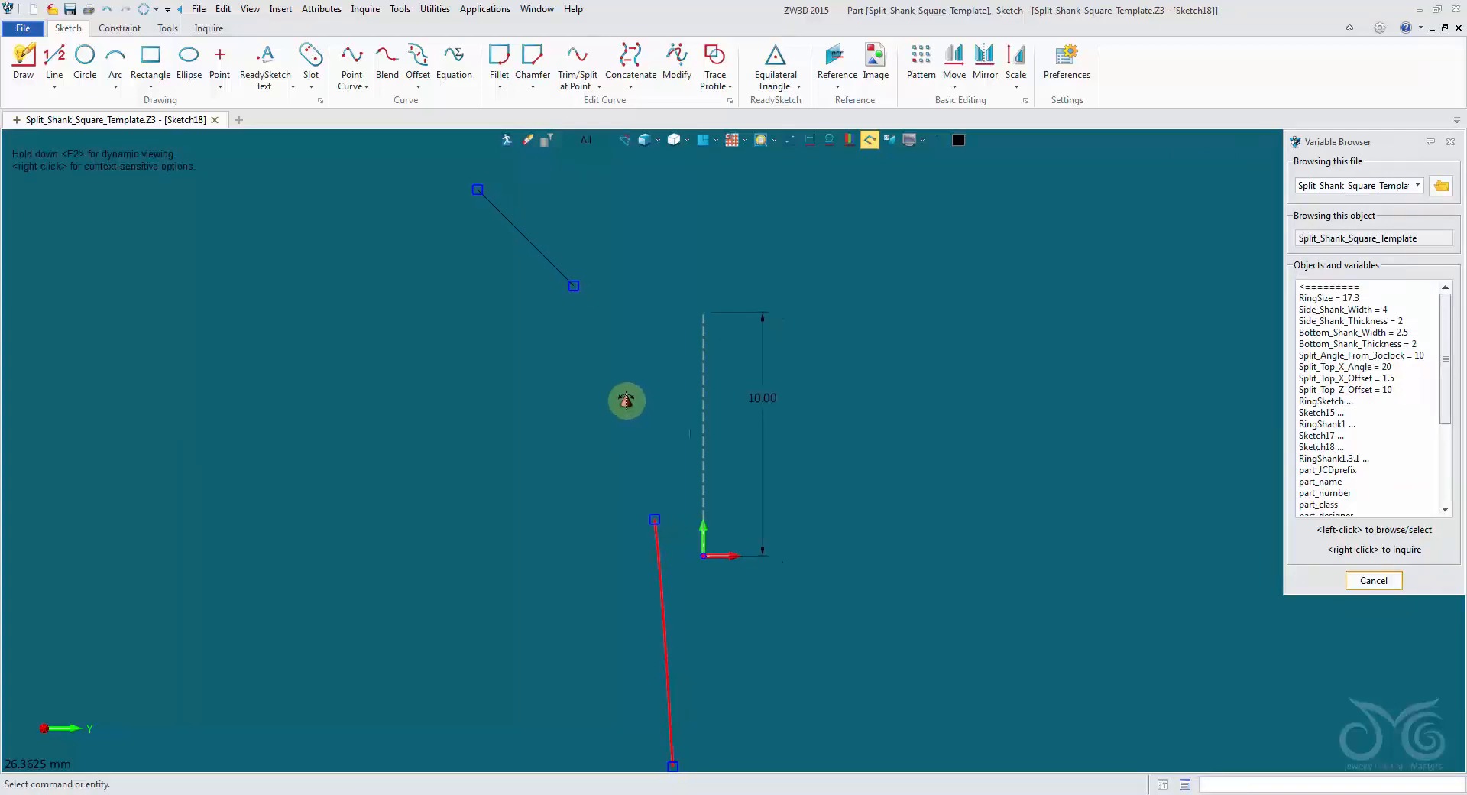
{"action": "right_click", "coordinate": [160, 162]}
{"action": "left_click", "coordinate": [188, 135]}
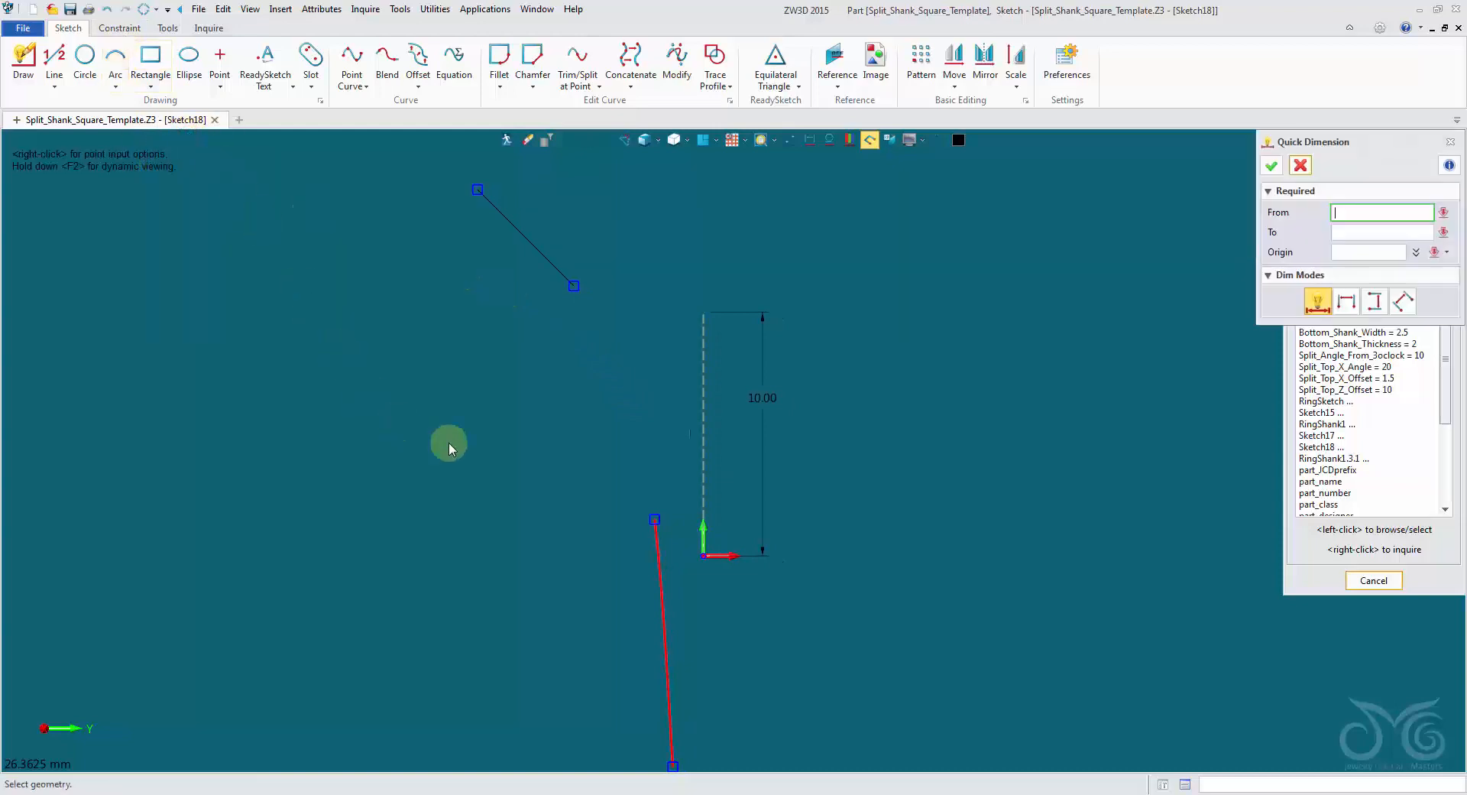
{"action": "left_click", "coordinate": [575, 286]}
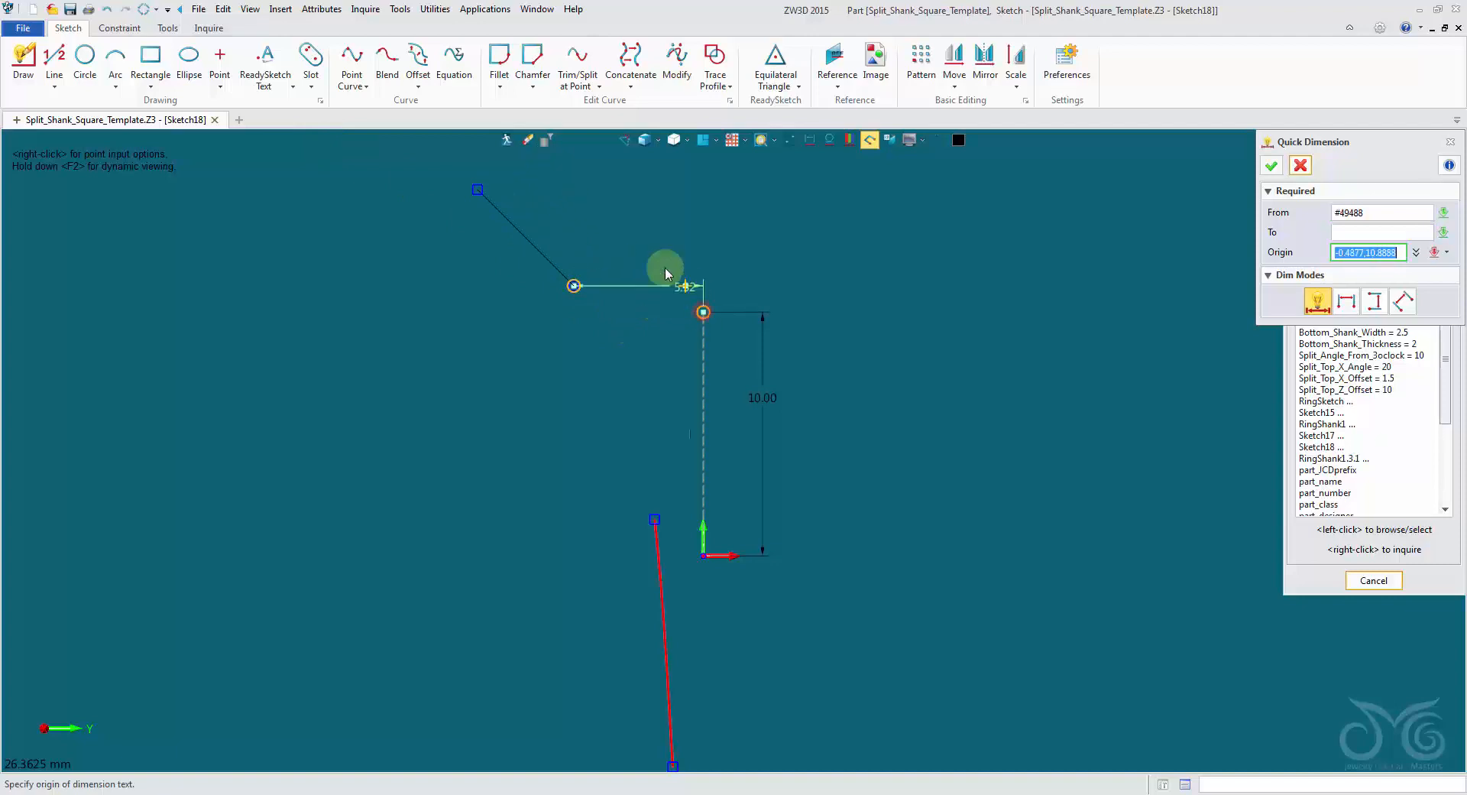
{"action": "left_click", "coordinate": [642, 226]}
{"action": "type", "text": "4.31508"}
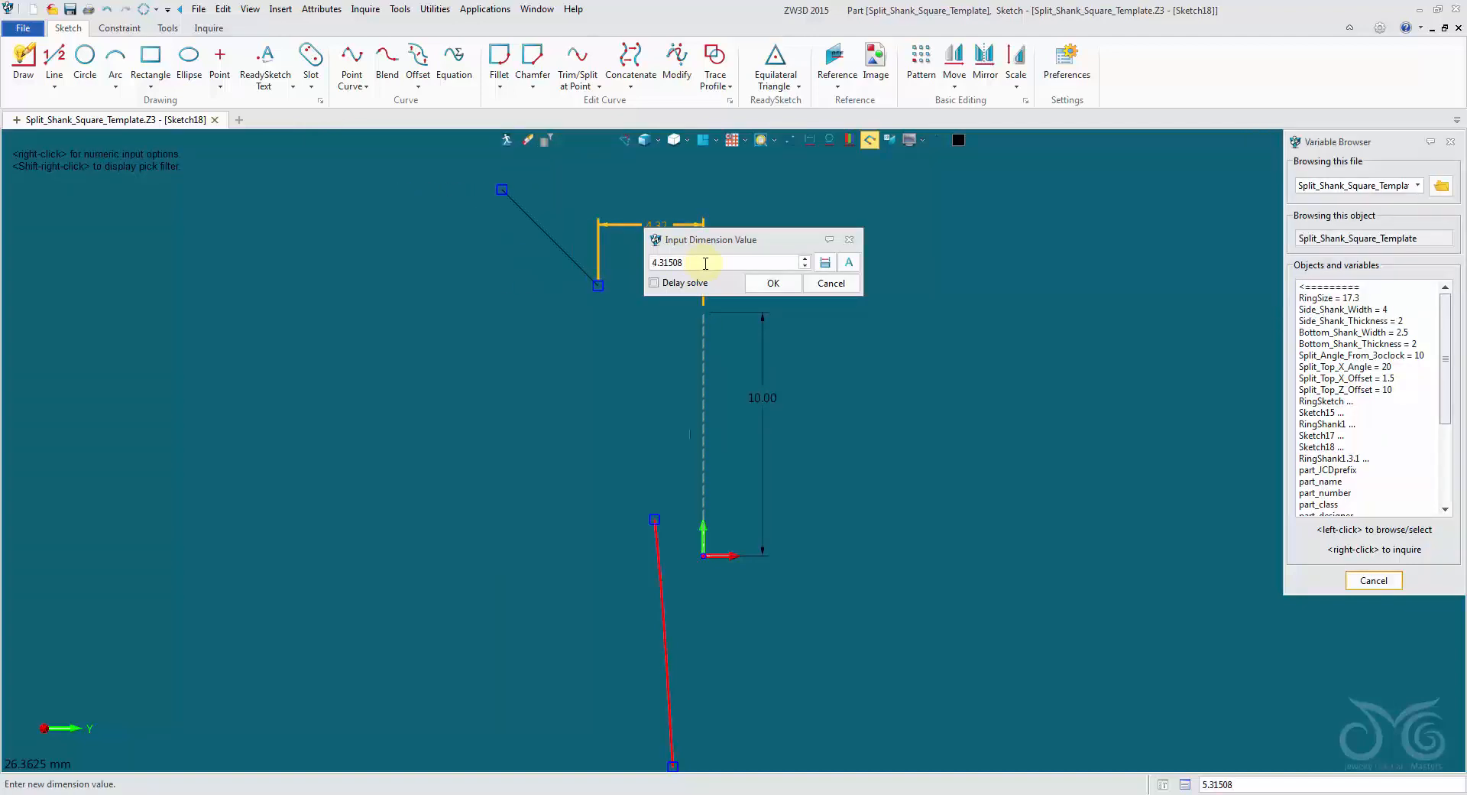
{"action": "left_click_drag", "start_coordinate": [706, 263], "coordinate": [576, 263]}
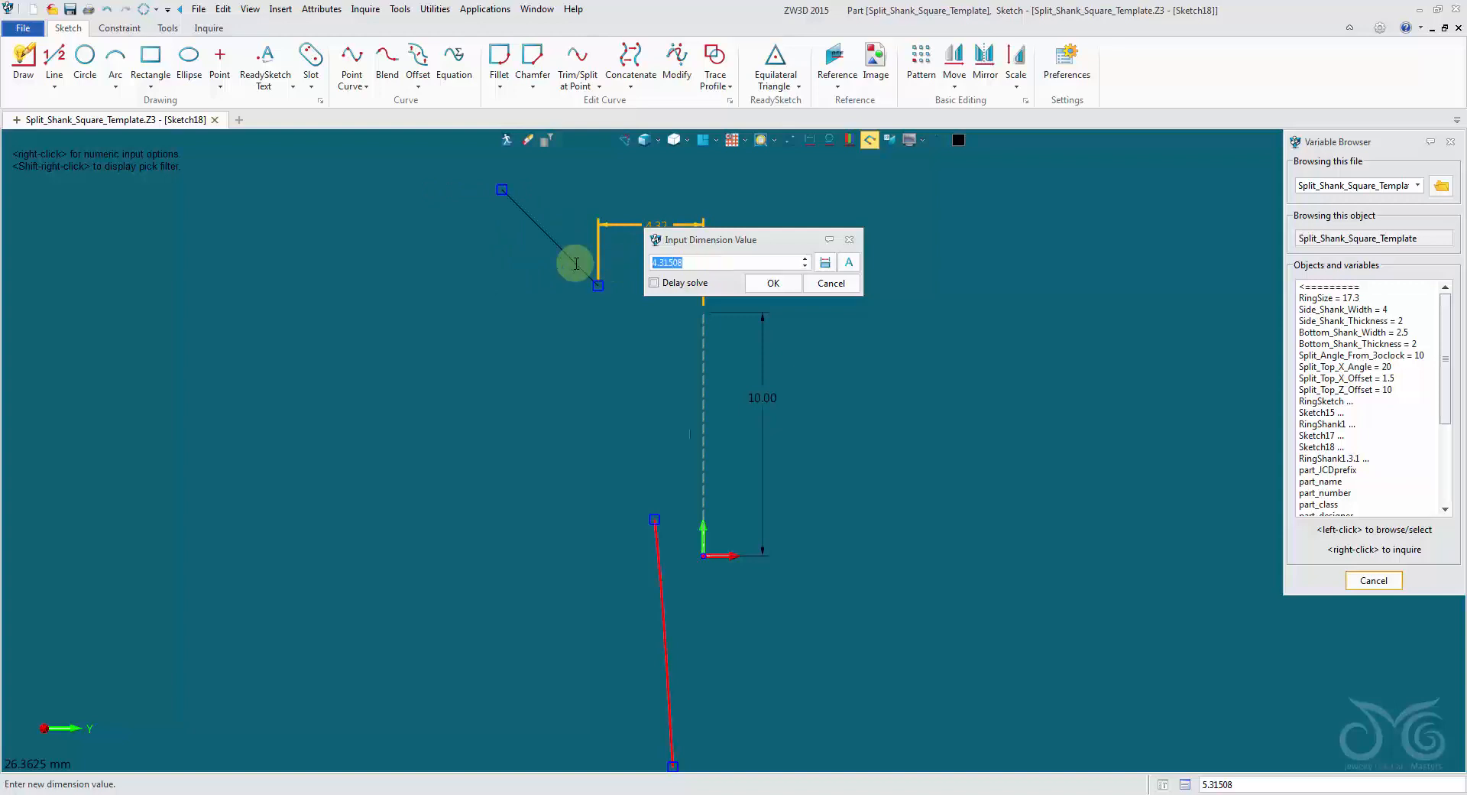
{"action": "type", "text": "3"}
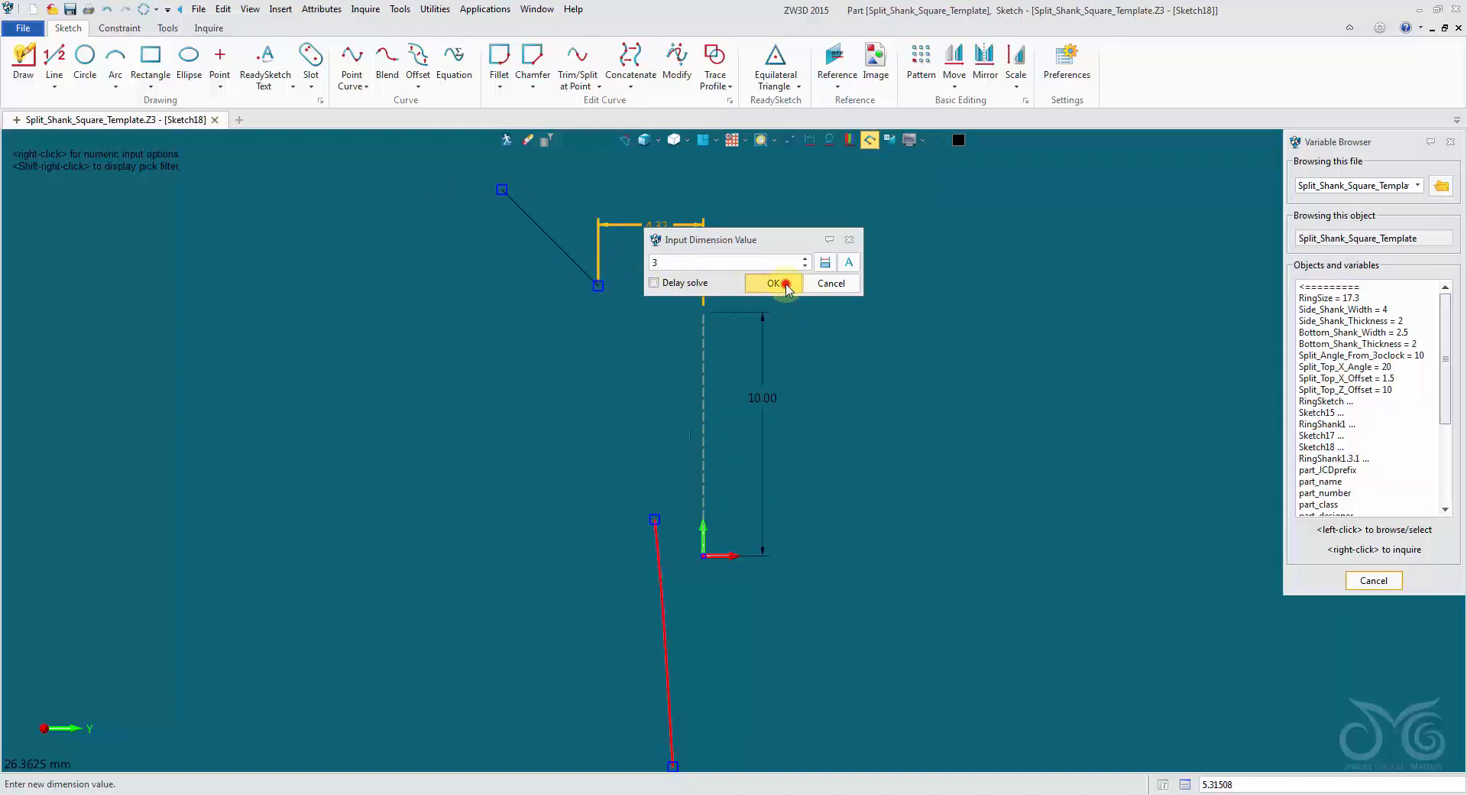
{"action": "left_click", "coordinate": [787, 284]}
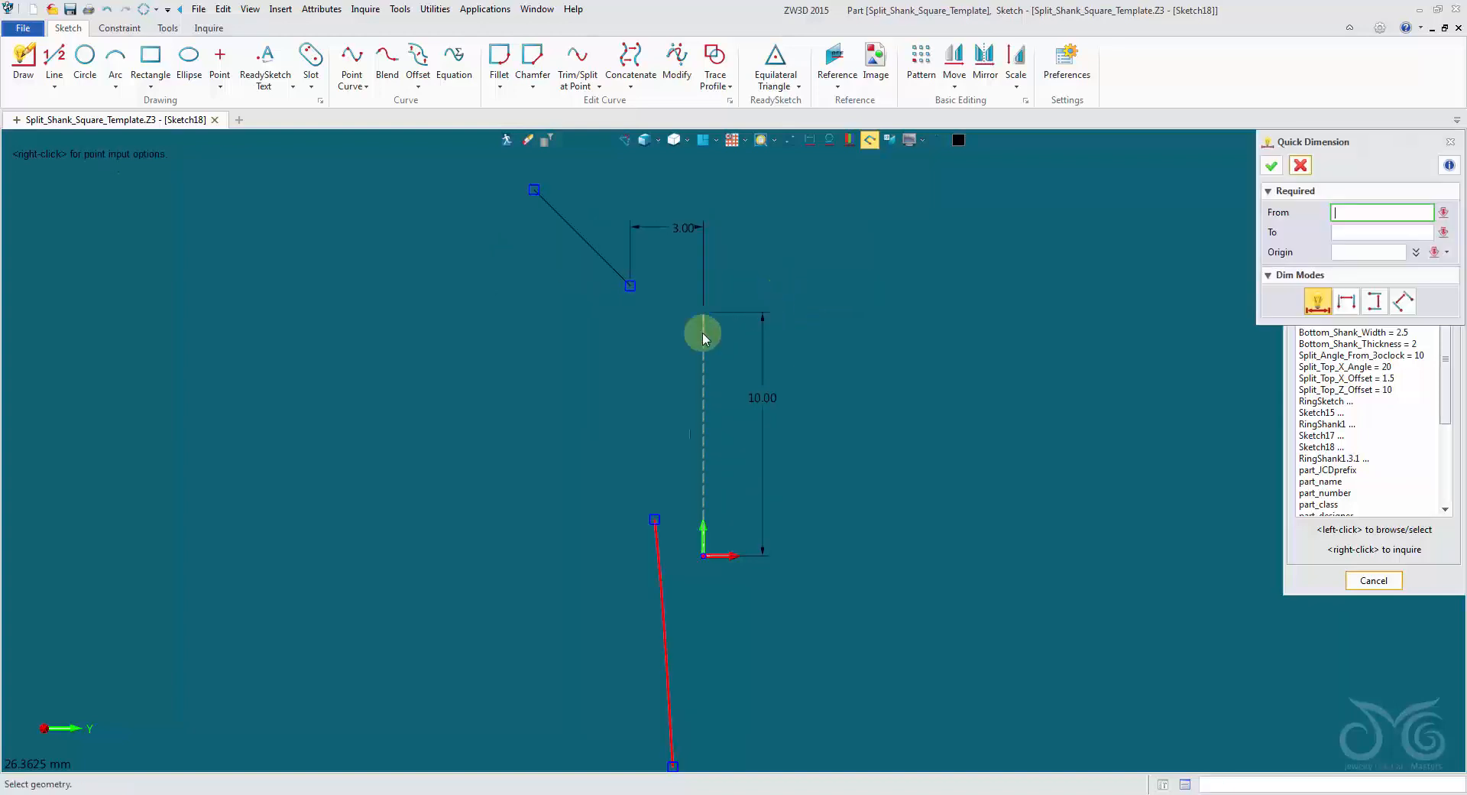
Dimension the sloping line's length at 4 mm and finish dimensioning.
{"action": "left_click", "coordinate": [578, 243]}
{"action": "left_click", "coordinate": [567, 269]}
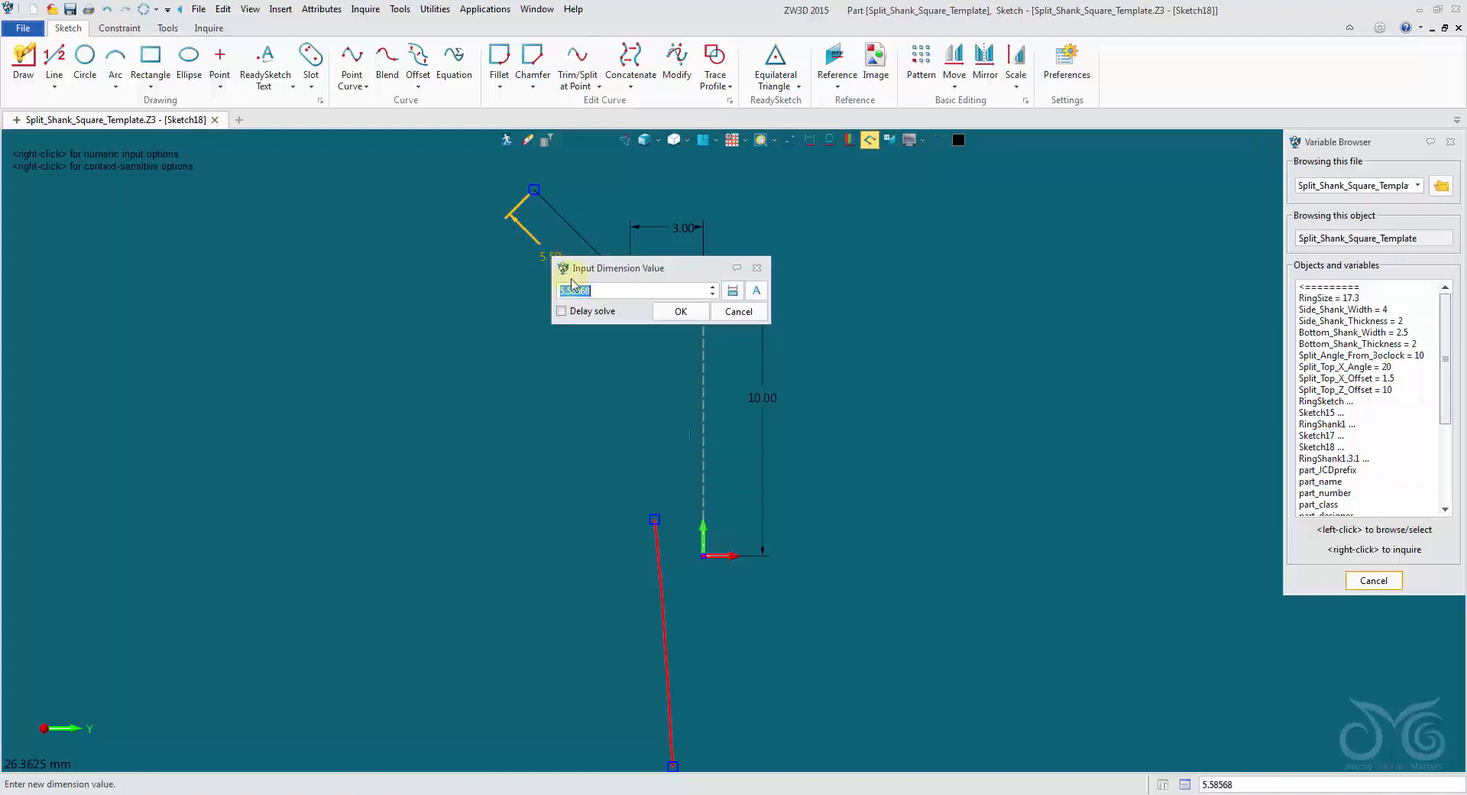
{"action": "type", "text": "4"}
{"action": "left_click", "coordinate": [681, 311]}
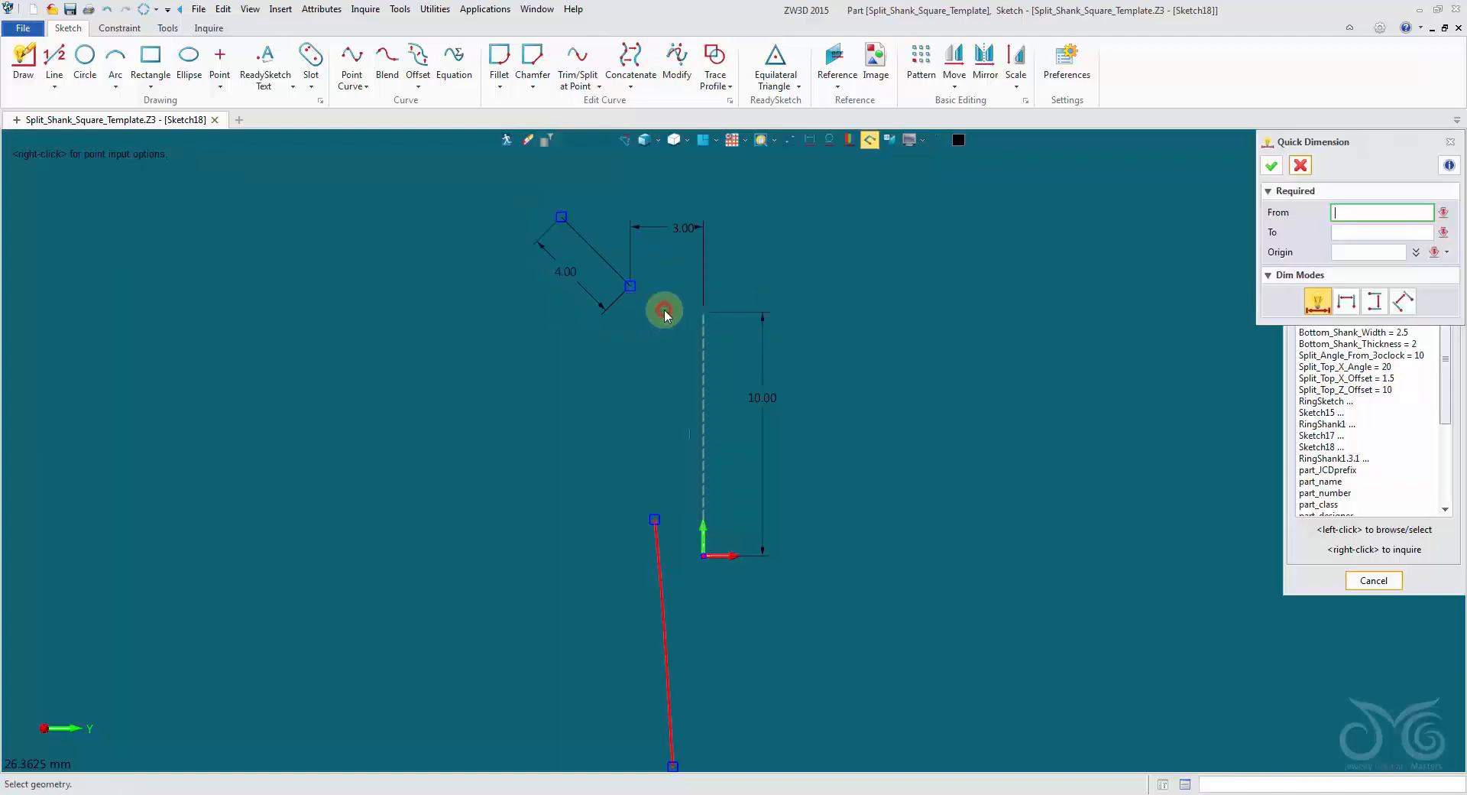
{"action": "left_click", "coordinate": [1302, 168]}
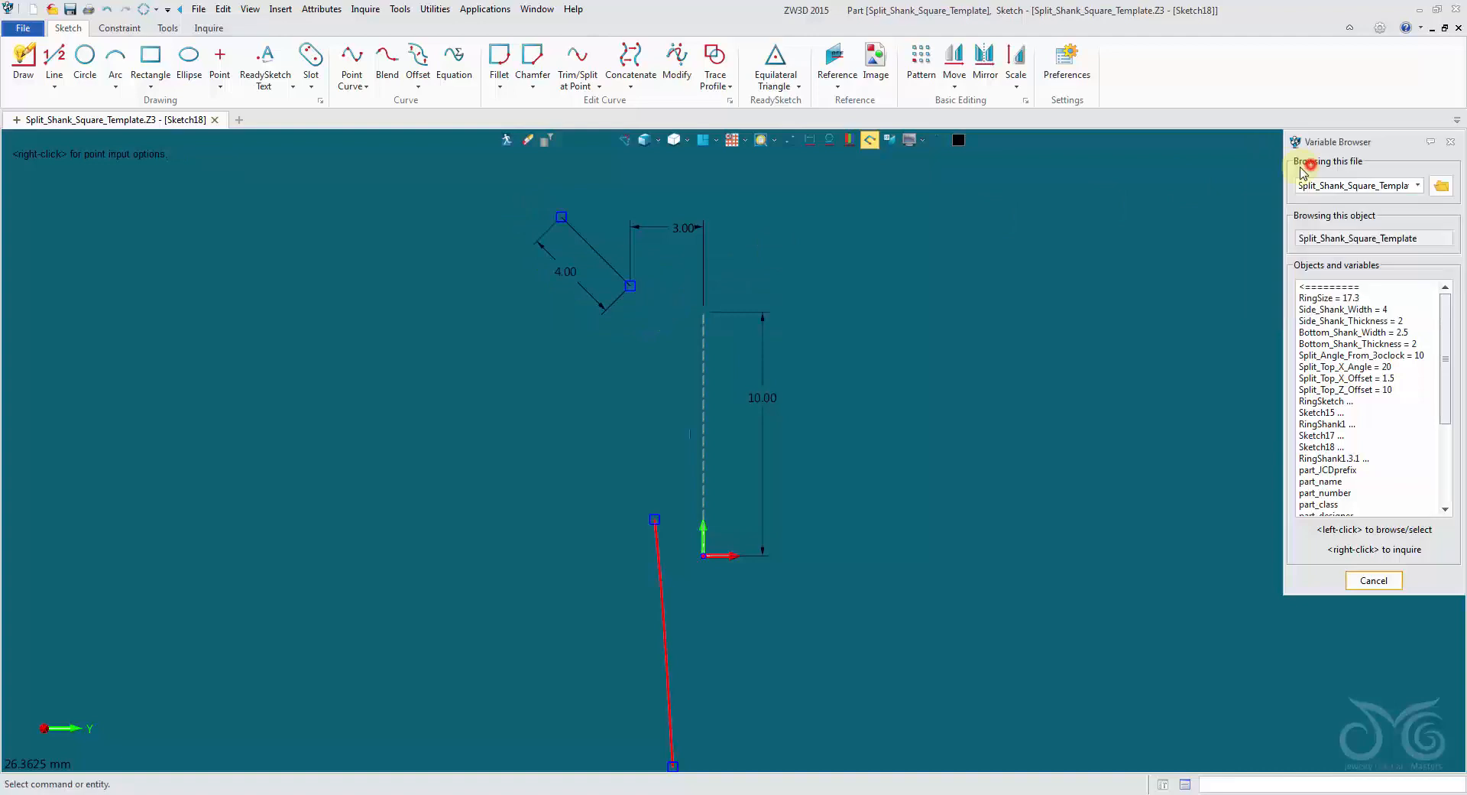
Color the sloping line's 4 mm length dimension grey and reposition the 3 mm horizontal dimension slightly higher.
{"action": "right_click", "coordinate": [582, 285]}
{"action": "left_click", "coordinate": [641, 364]}
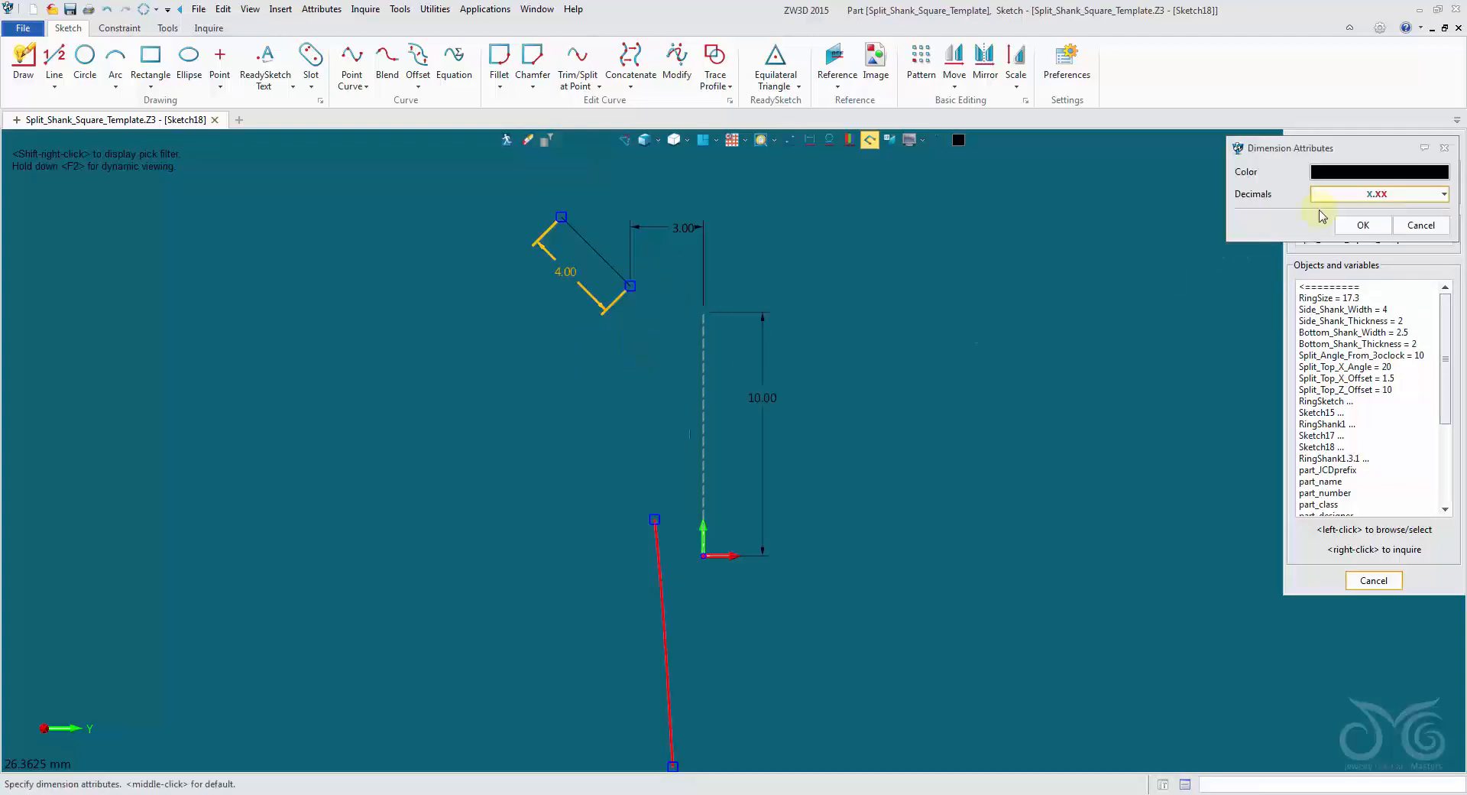
{"action": "left_click", "coordinate": [1344, 176]}
{"action": "left_click", "coordinate": [1371, 236]}
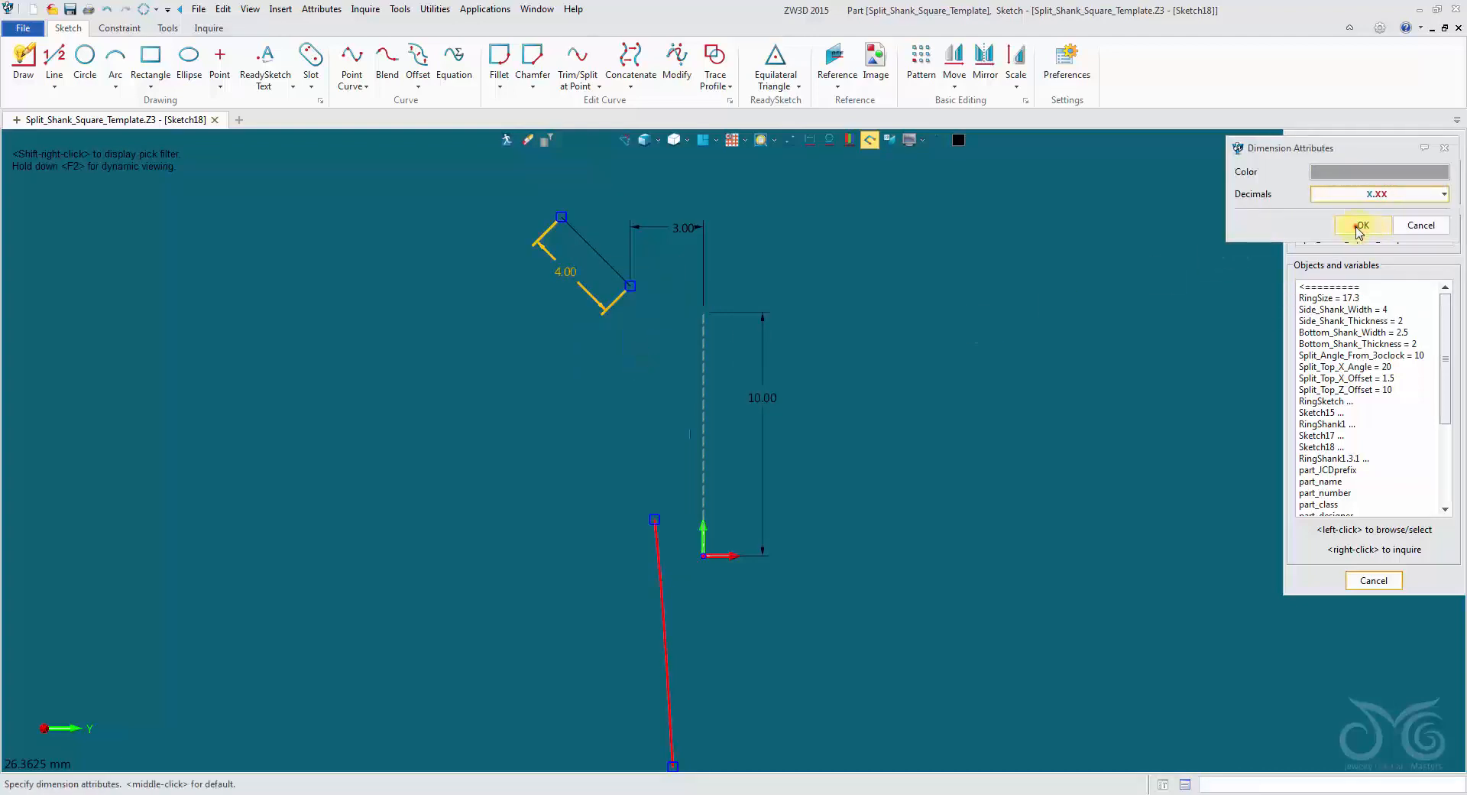
{"action": "middle_click", "coordinate": [1016, 287]}
{"action": "middle_click", "coordinate": [861, 294]}
{"action": "left_click_drag", "start_coordinate": [683, 228], "coordinate": [673, 218]}
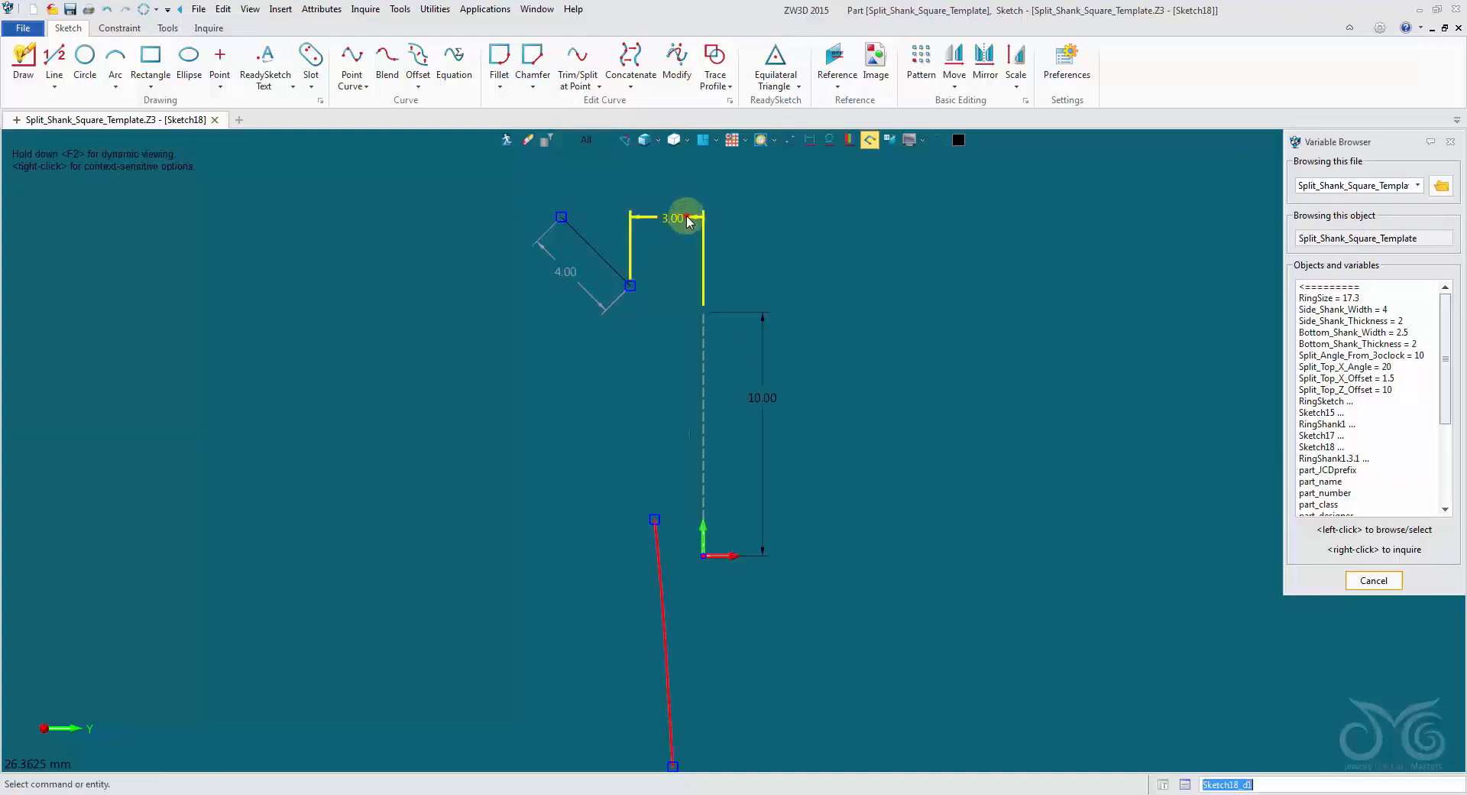
Try other values between 2 and 6 mm for the horizontal offset dimension and cancel the edit.
{"action": "double_click", "coordinate": [687, 221]}
{"action": "type", "text": "2.0"}
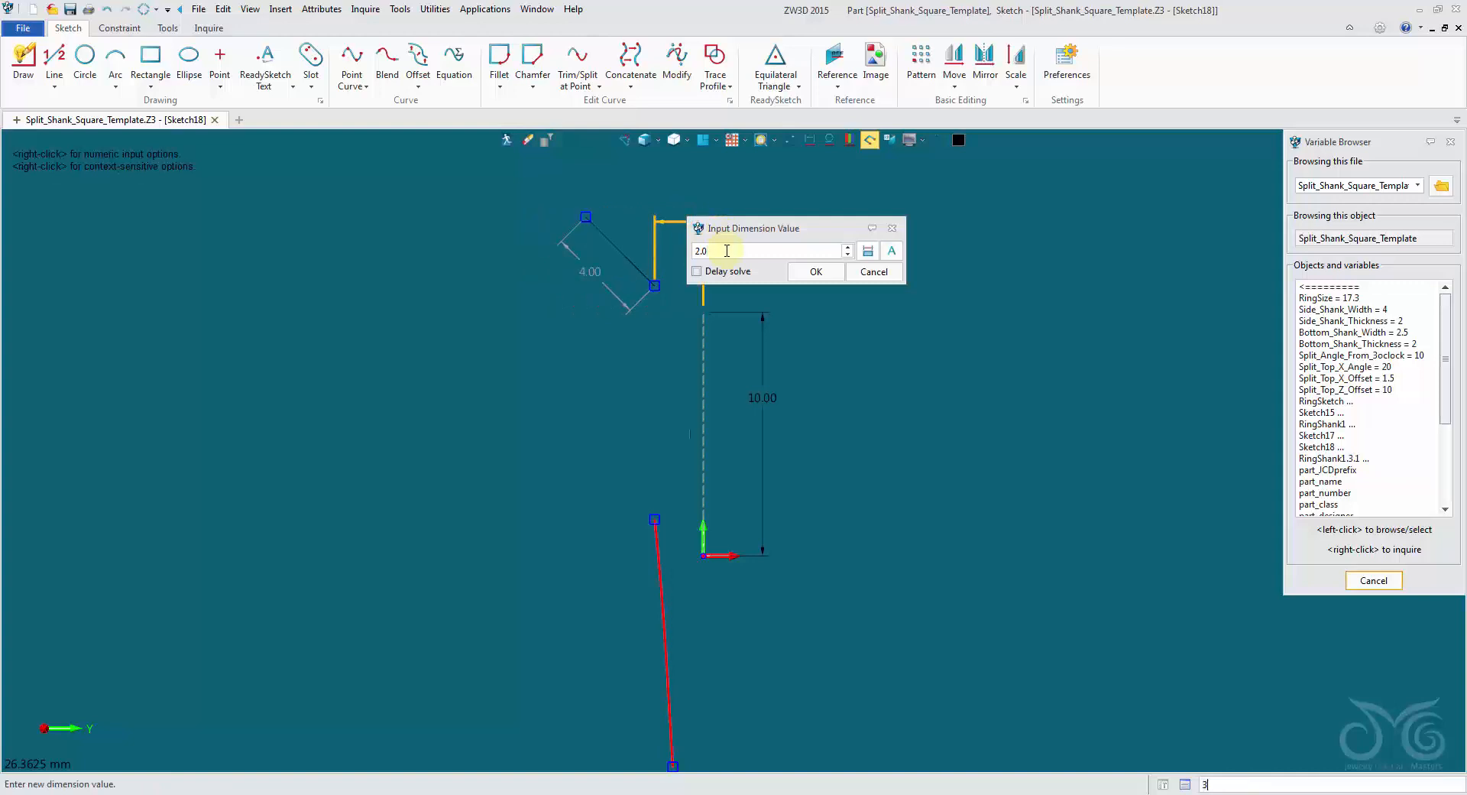
{"action": "scroll", "coordinate": [727, 251], "scroll_direction": "up", "scroll_amount": 3}
{"action": "scroll", "coordinate": [727, 252], "scroll_direction": "down", "scroll_amount": 3}
{"action": "scroll", "coordinate": [728, 251], "scroll_direction": "up", "scroll_amount": 2}
{"action": "scroll", "coordinate": [726, 251], "scroll_direction": "up", "scroll_amount": 2}
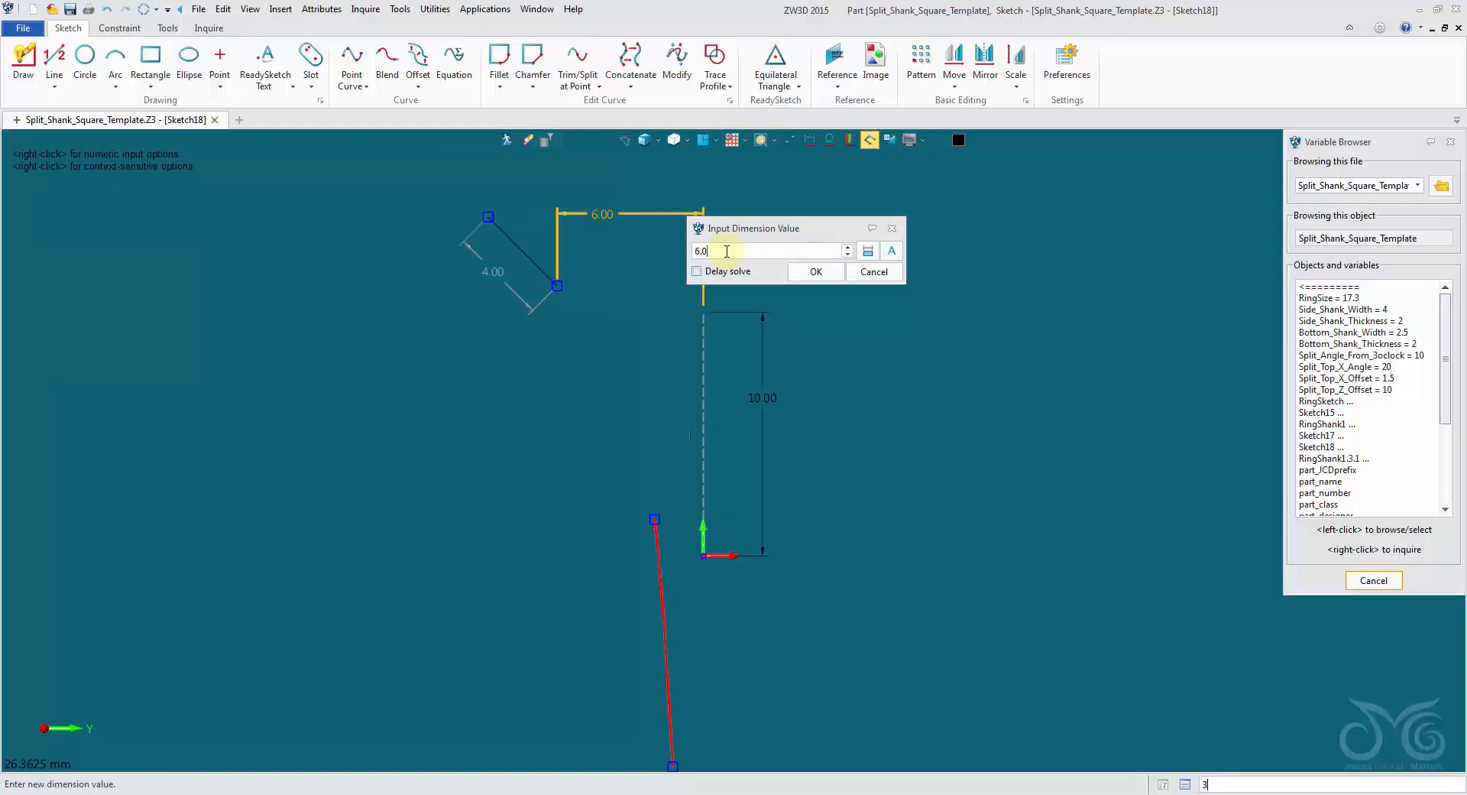
{"action": "scroll", "coordinate": [727, 251], "scroll_direction": "down", "scroll_amount": 3}
{"action": "left_click", "coordinate": [862, 274]}
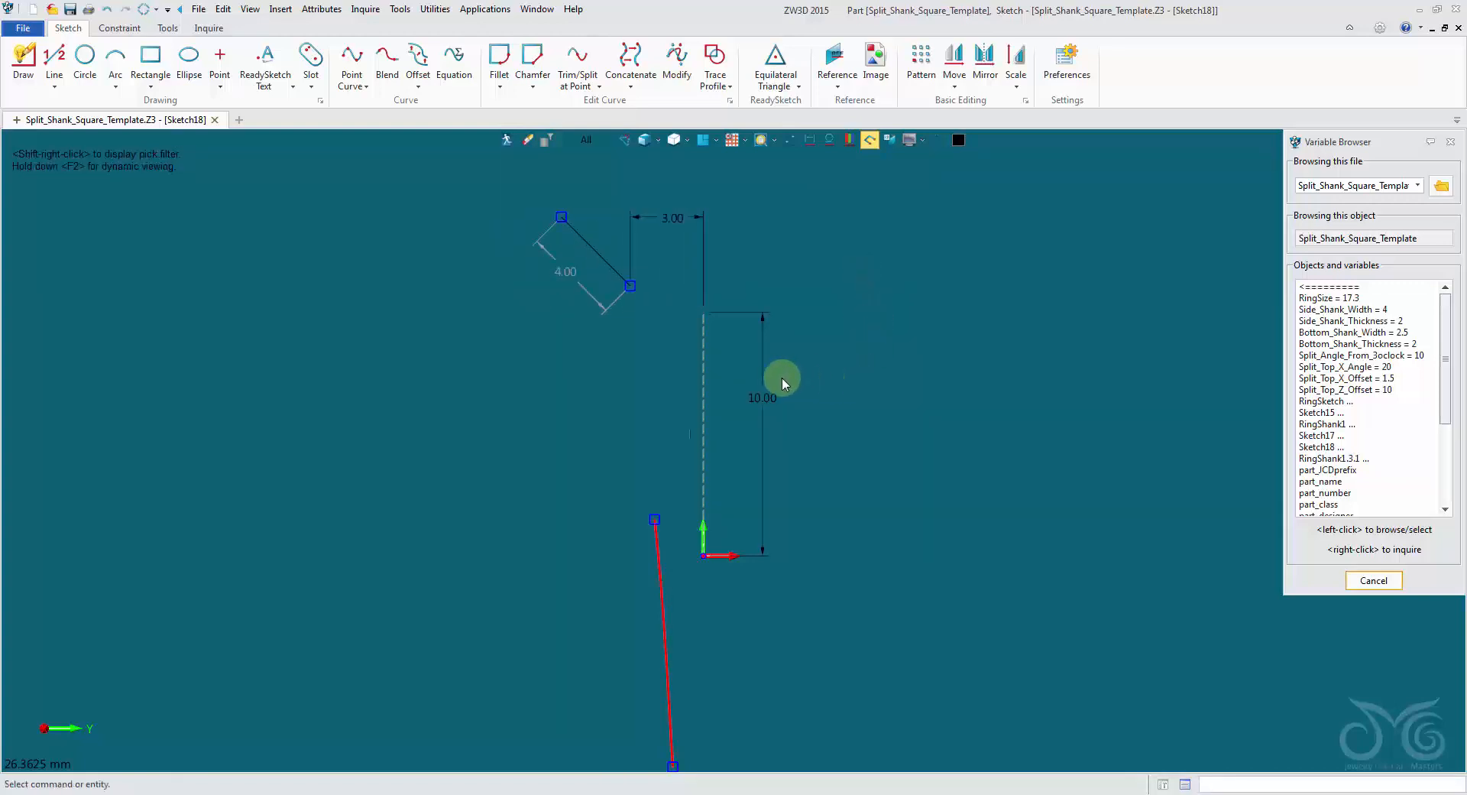
Color the vertical construction line's 10 mm length dimension grey.
{"action": "right_click", "coordinate": [763, 376]}
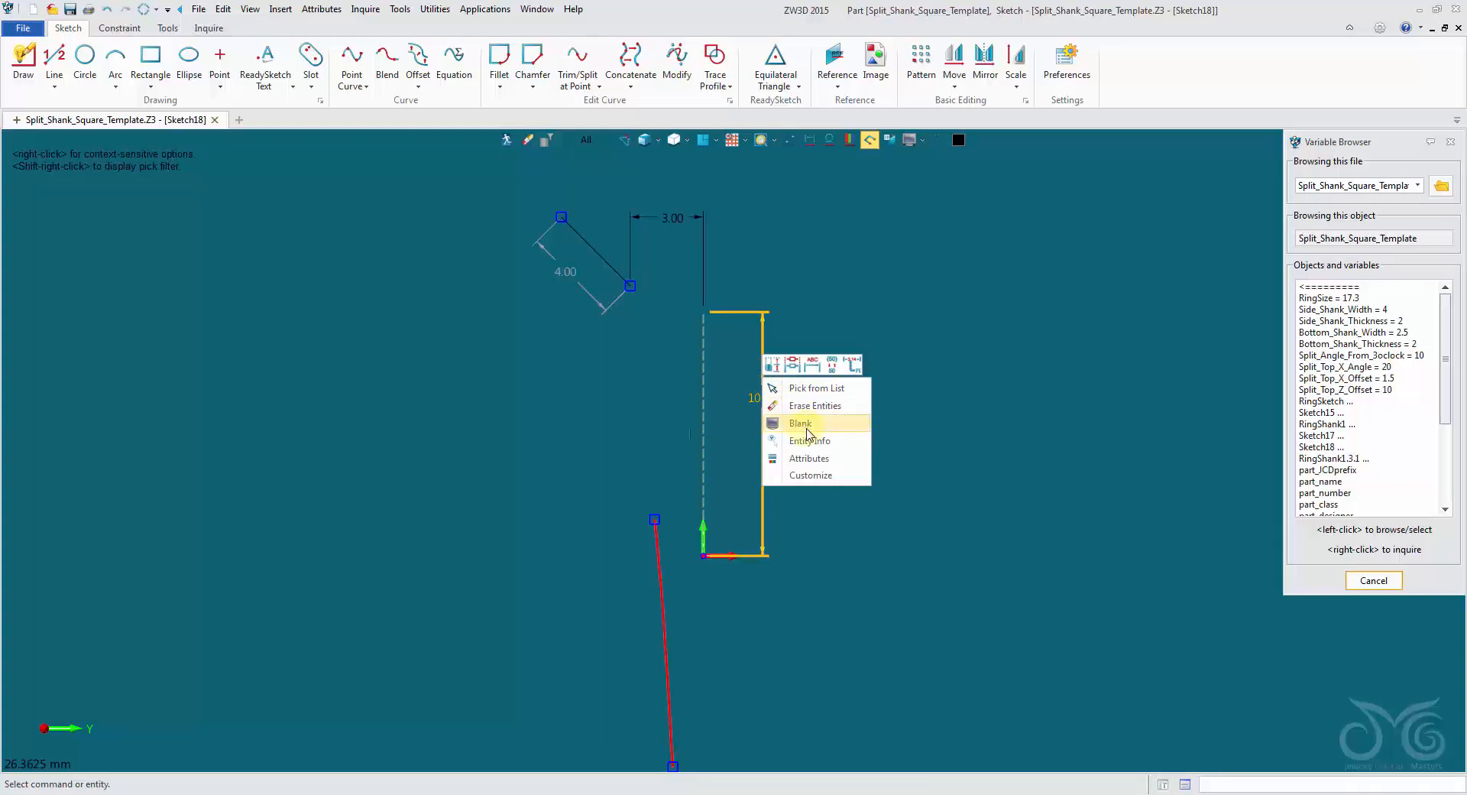
{"action": "left_click", "coordinate": [808, 457]}
{"action": "left_click", "coordinate": [1385, 175]}
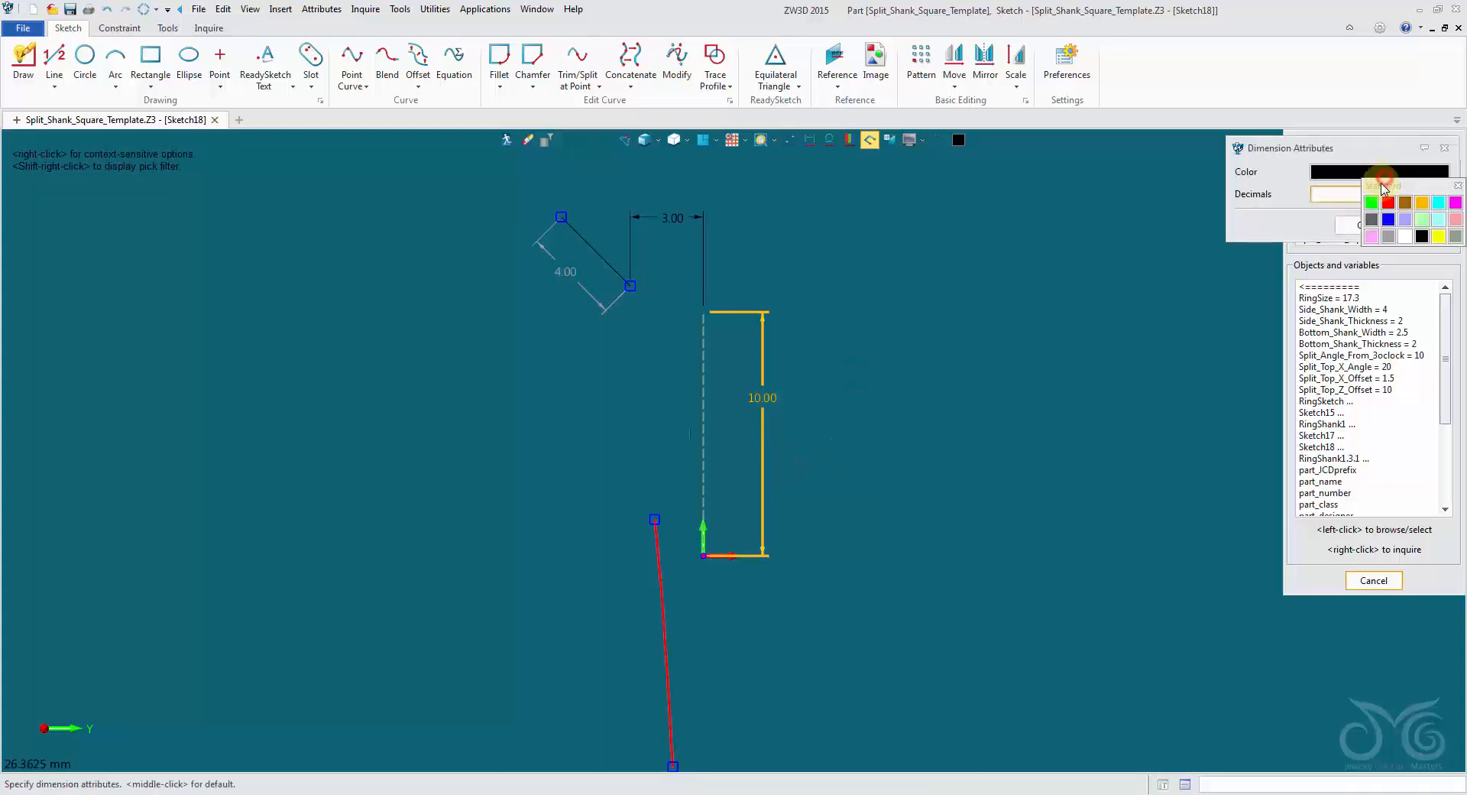
{"action": "left_click", "coordinate": [1389, 237]}
{"action": "left_click", "coordinate": [1363, 224]}
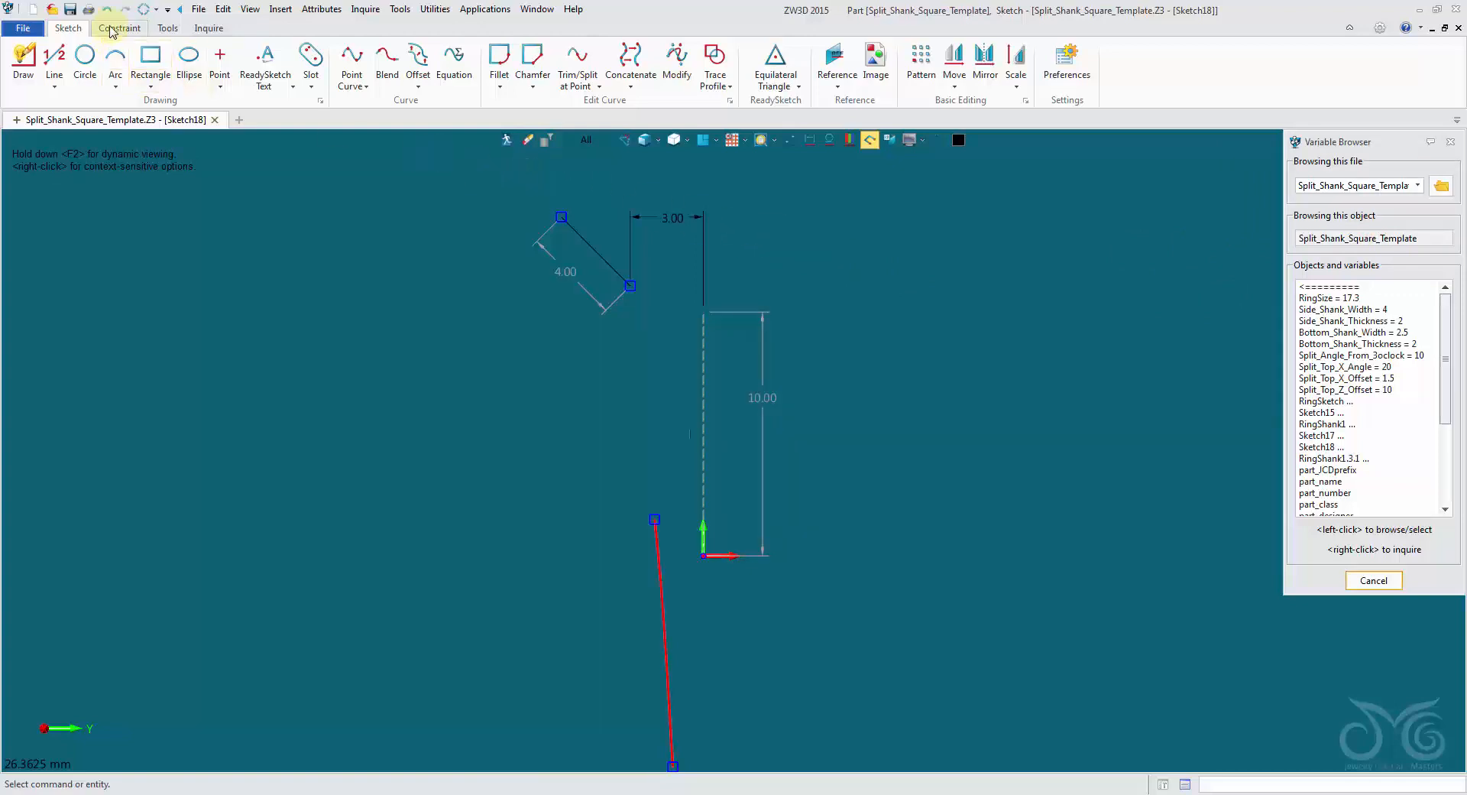
Constrain the sloping line's lower end horizontally level with the vertical construction line's upper end.
{"action": "left_click", "coordinate": [111, 29]}
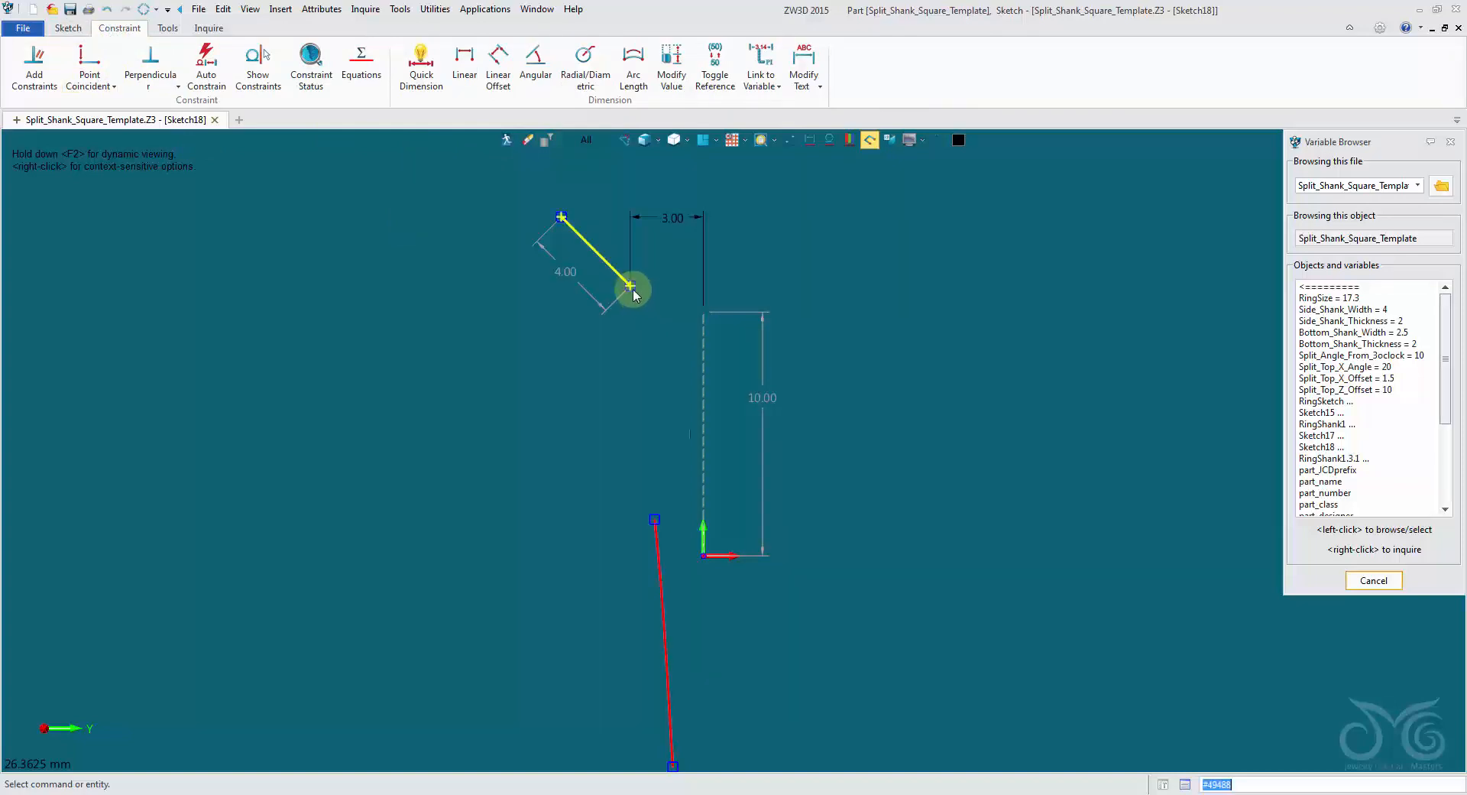
{"action": "left_click", "coordinate": [113, 89]}
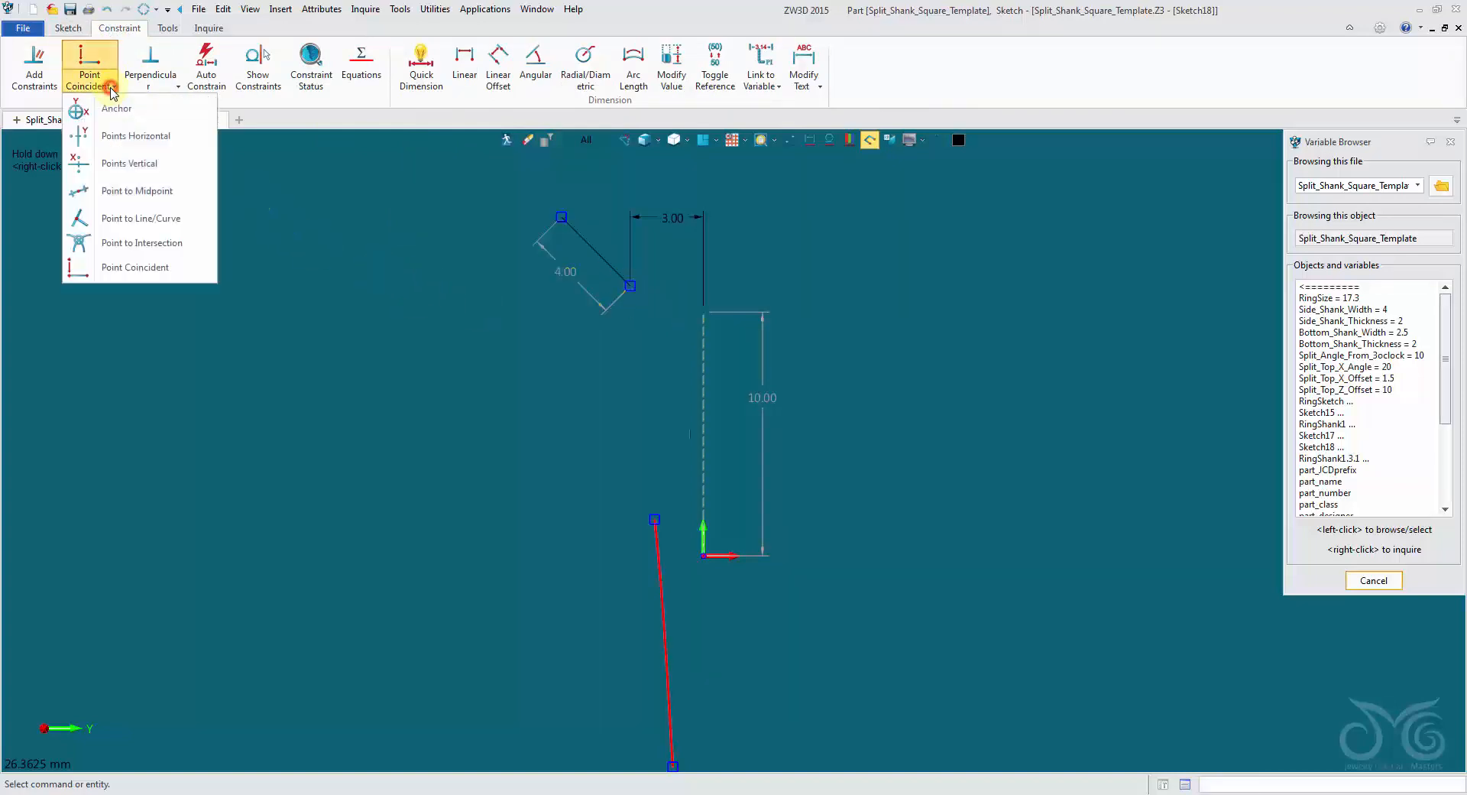
{"action": "left_click", "coordinate": [114, 136]}
{"action": "left_click", "coordinate": [632, 286]}
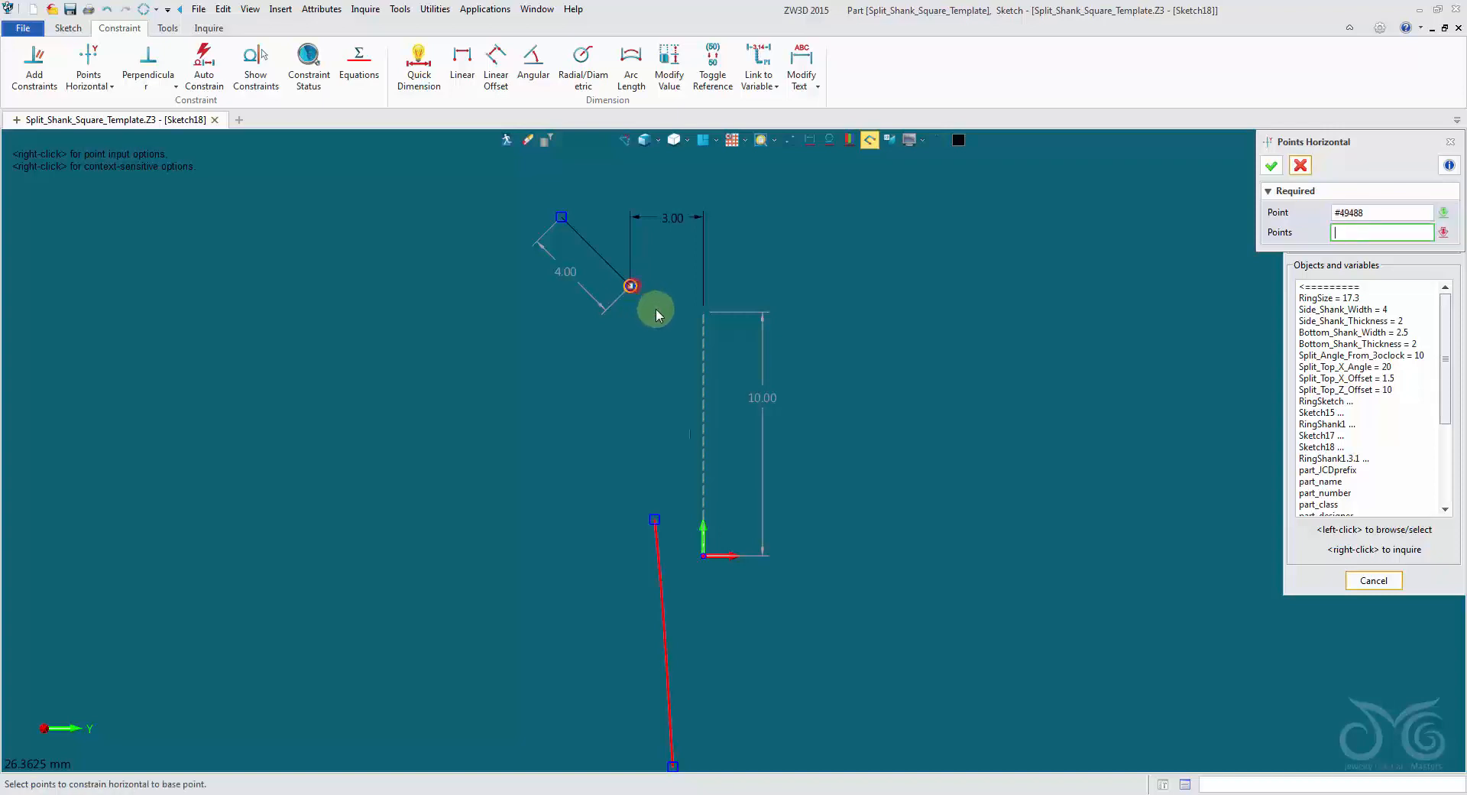
{"action": "left_click", "coordinate": [699, 316]}
{"action": "left_click", "coordinate": [1271, 165]}
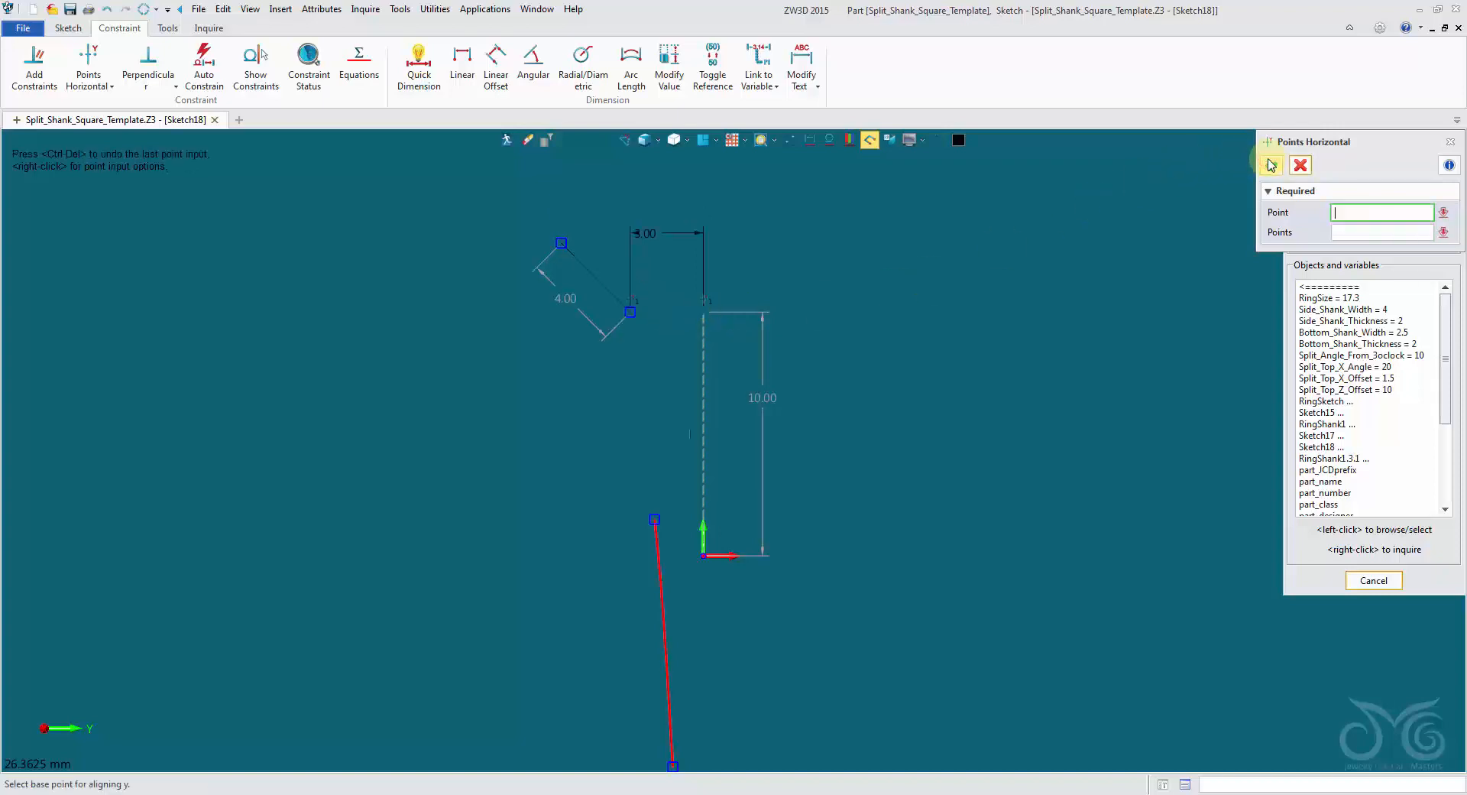
{"action": "left_click", "coordinate": [1301, 167]}
Try a 4 mm value for the horizontal offset dimension and cancel the edit.
{"action": "double_click", "coordinate": [688, 236]}
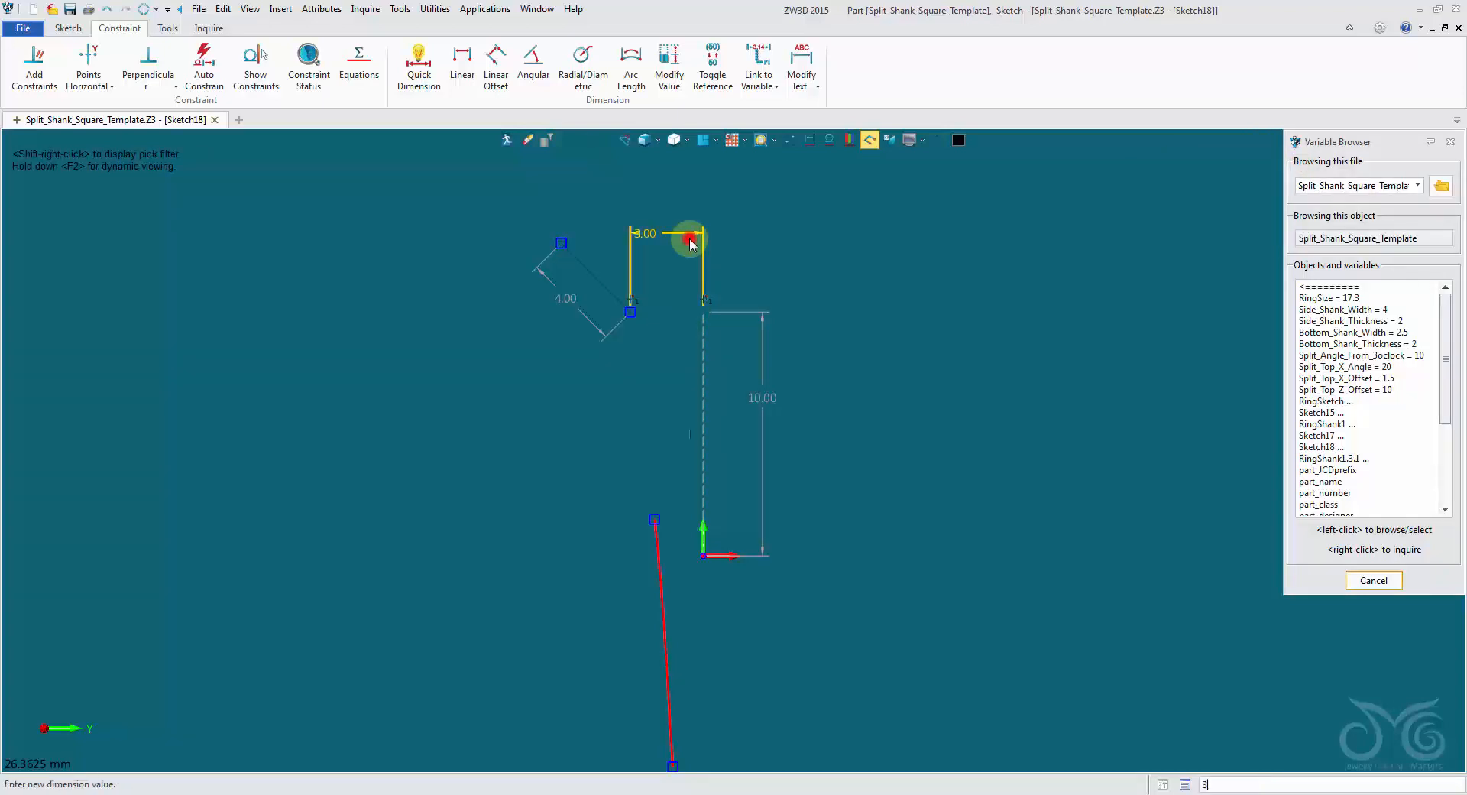
{"action": "type", "text": "4.0"}
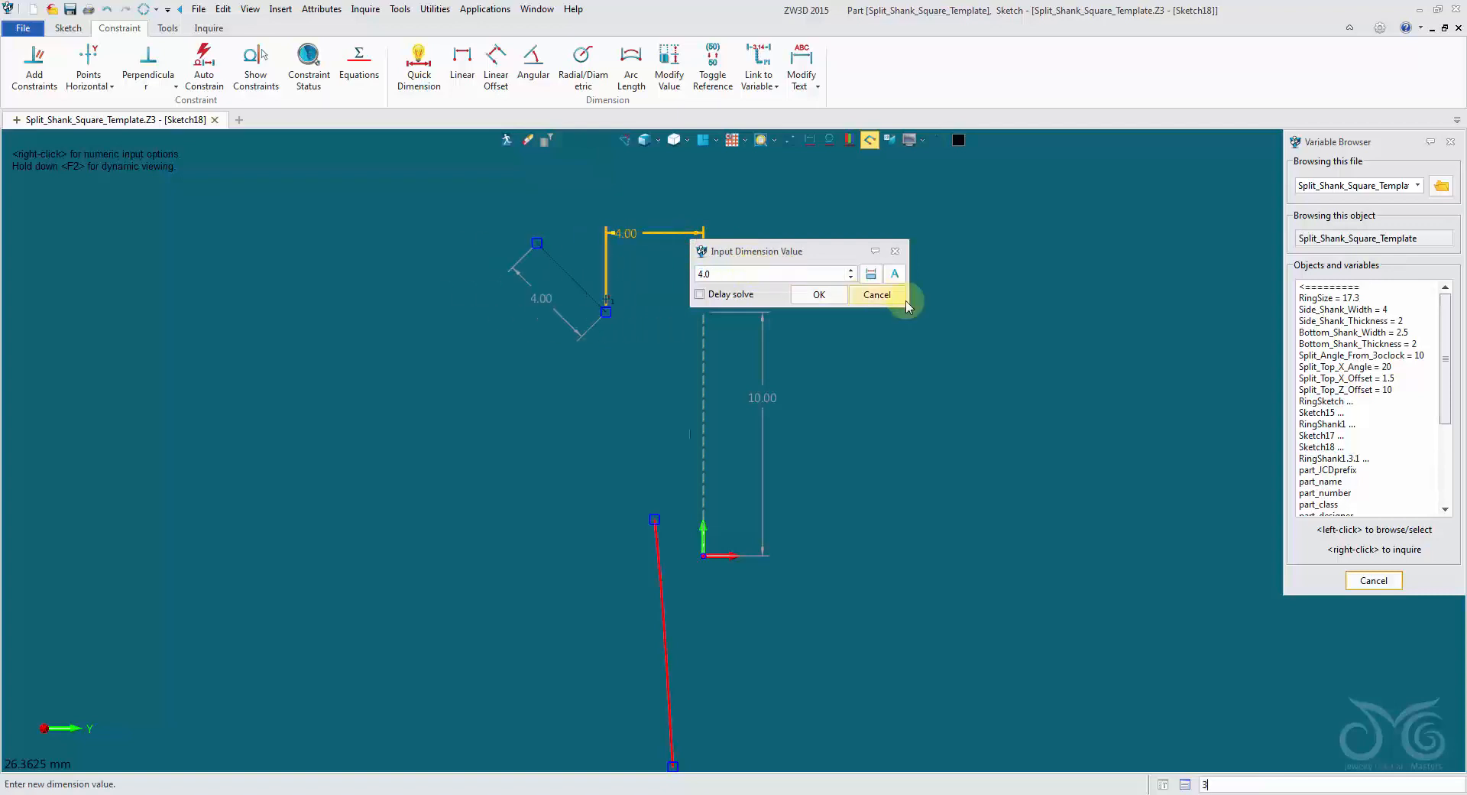
{"action": "left_click", "coordinate": [876, 295]}
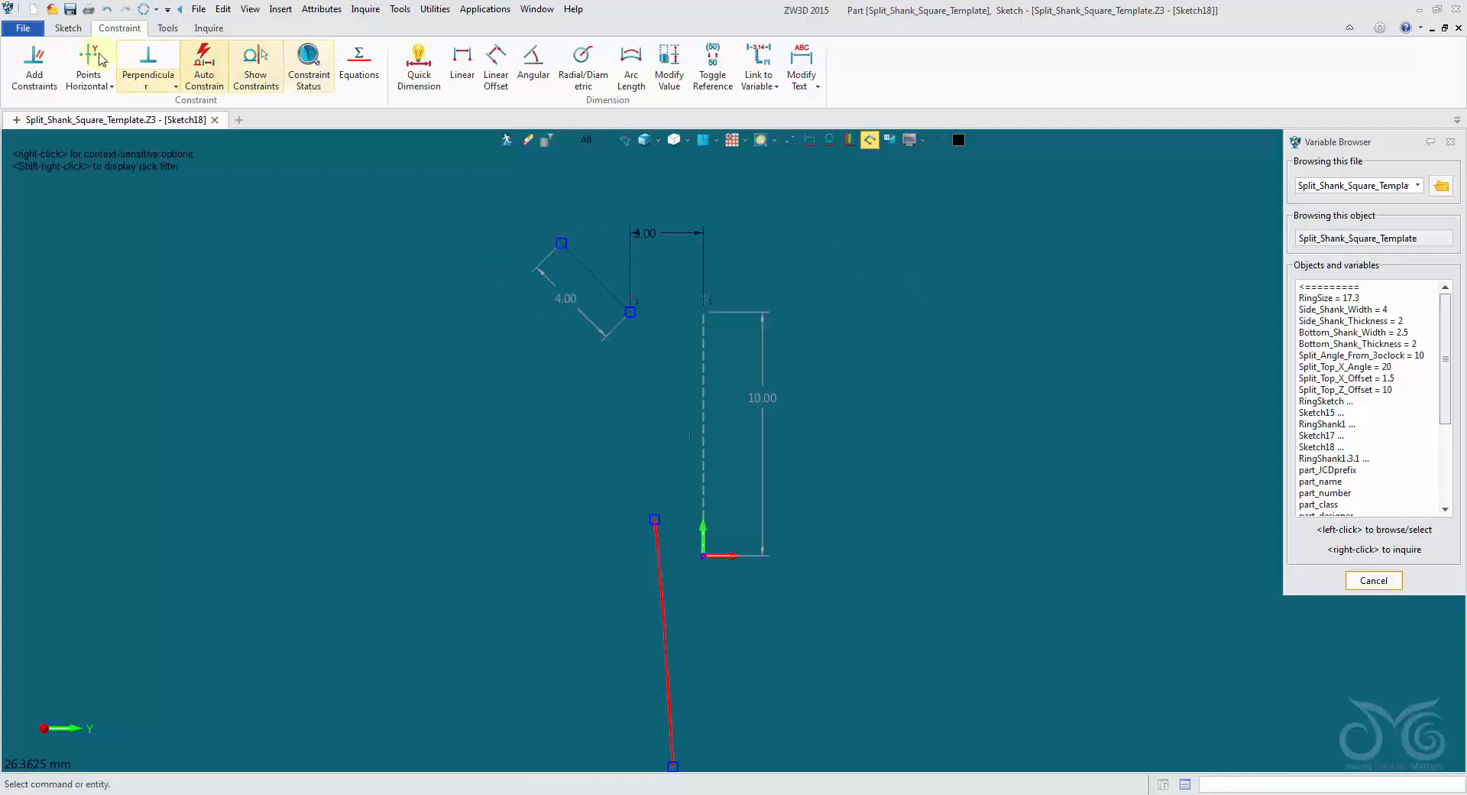
Draw a horizontal construction line from the vertical construction line's upper end to the sloping line's lower end.
{"action": "left_click", "coordinate": [68, 28]}
{"action": "left_click", "coordinate": [54, 61]}
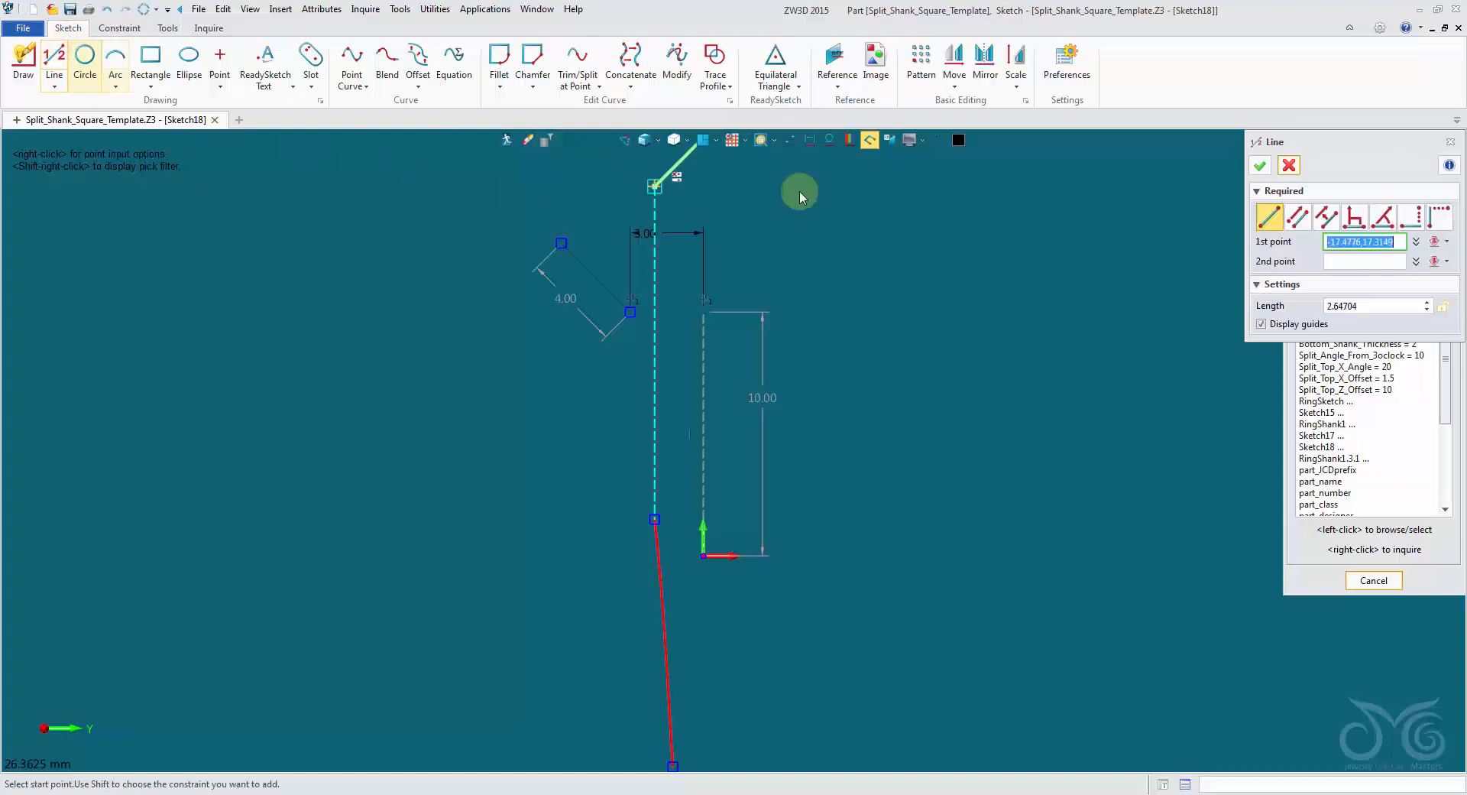
{"action": "left_click", "coordinate": [704, 312]}
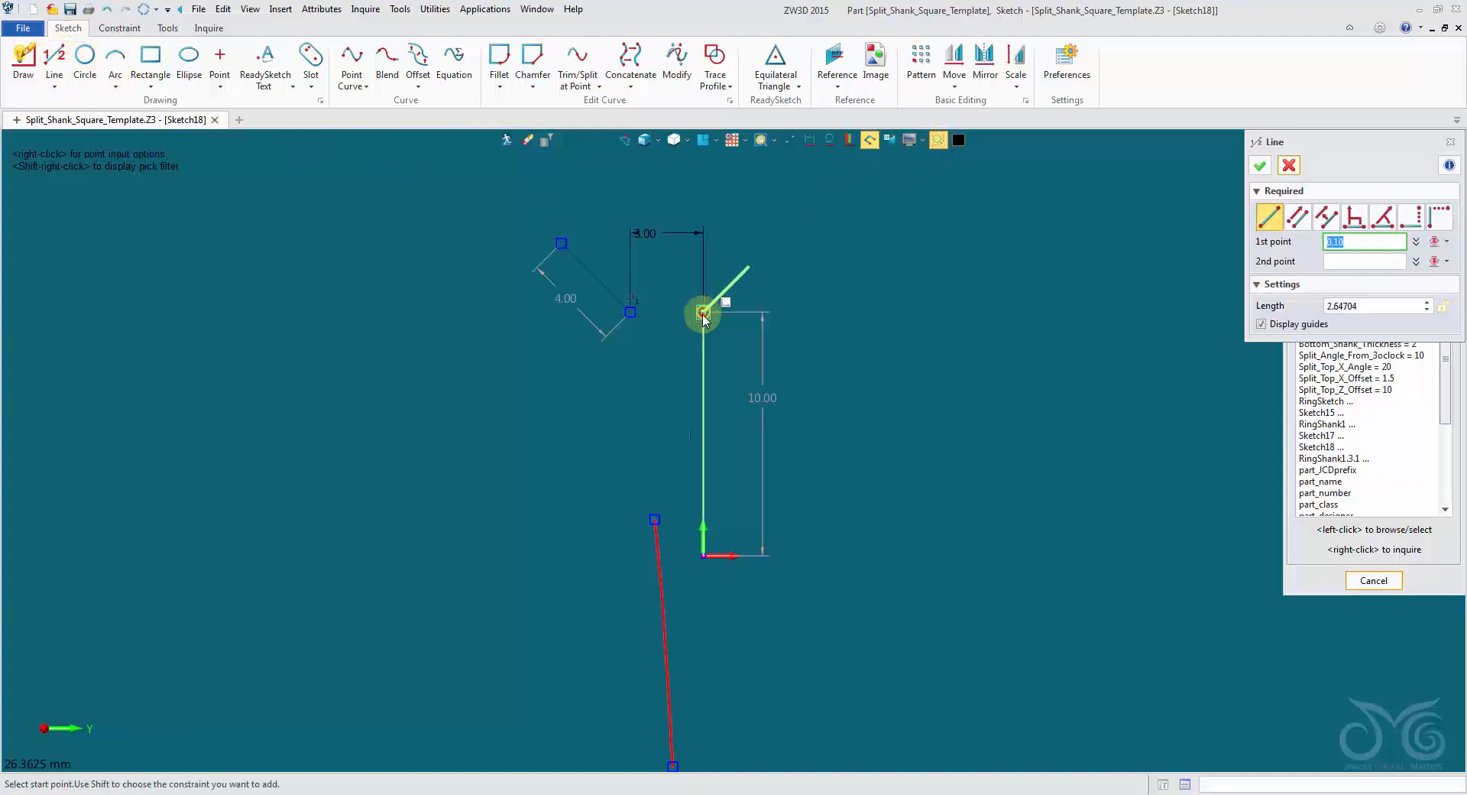
{"action": "left_click", "coordinate": [629, 311]}
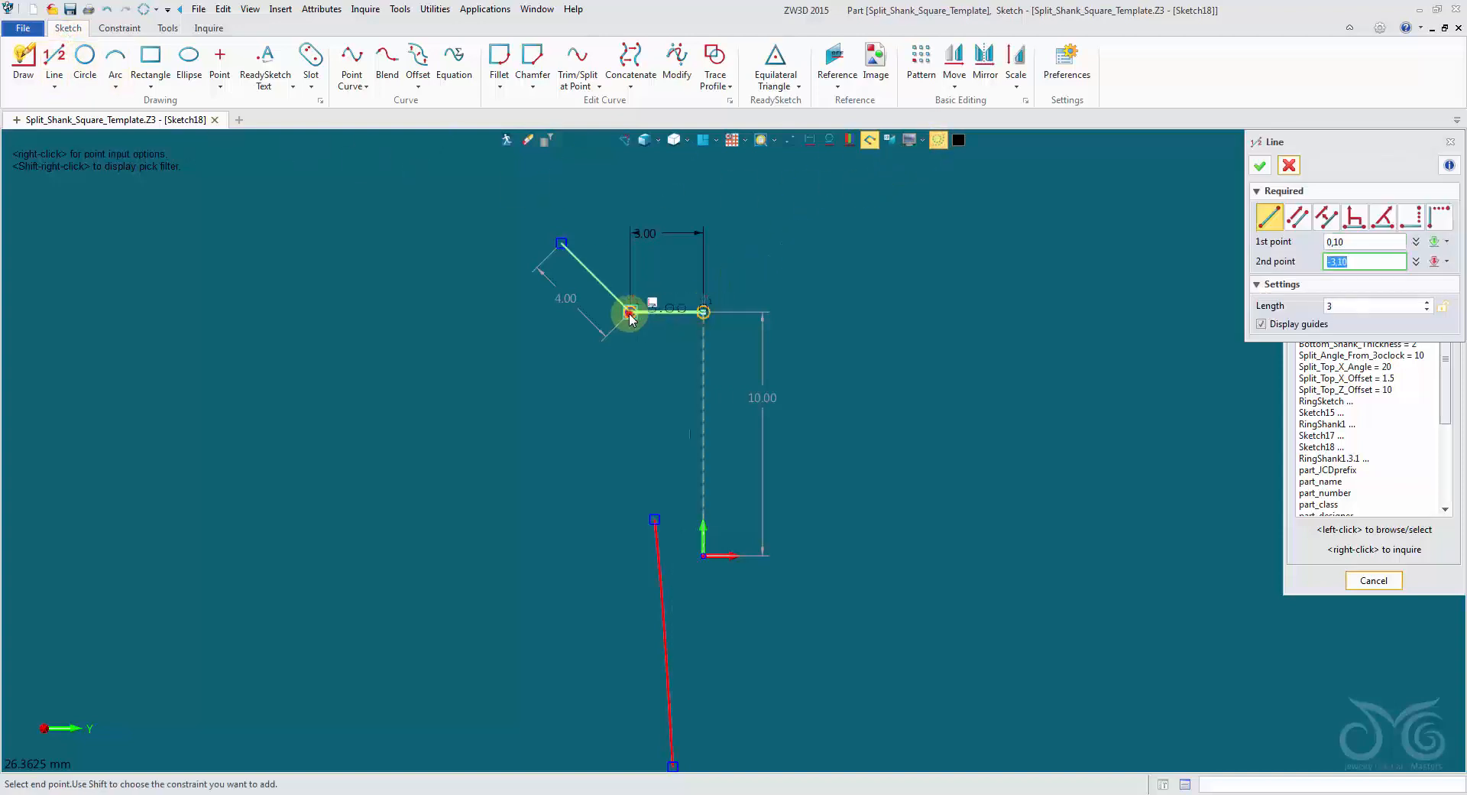
{"action": "left_click", "coordinate": [1263, 166]}
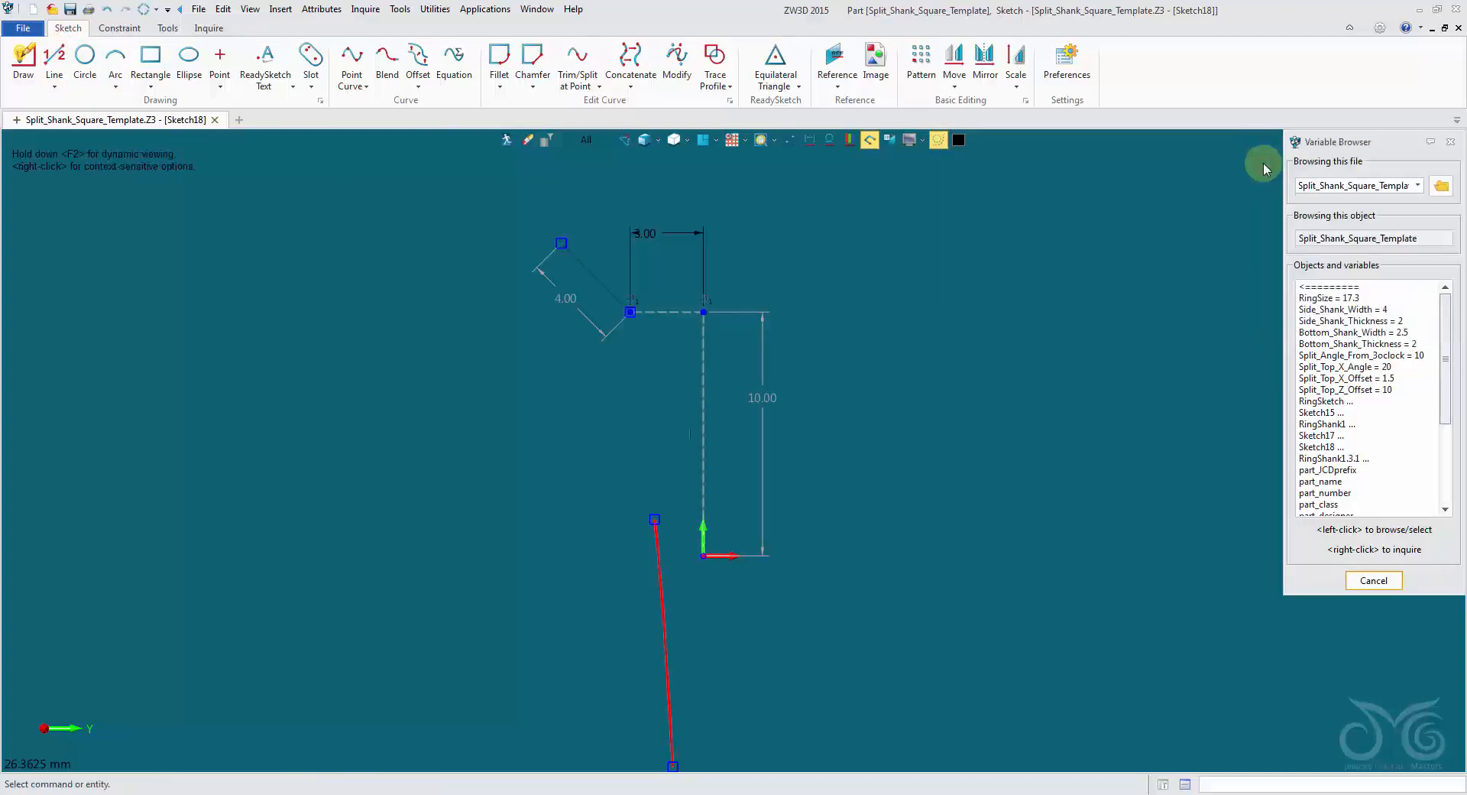
Test the horizontal offset dimension with the connecting construction line in place and cancel the edit.
{"action": "double_click", "coordinate": [698, 234]}
{"action": "type", "text": "4.0"}
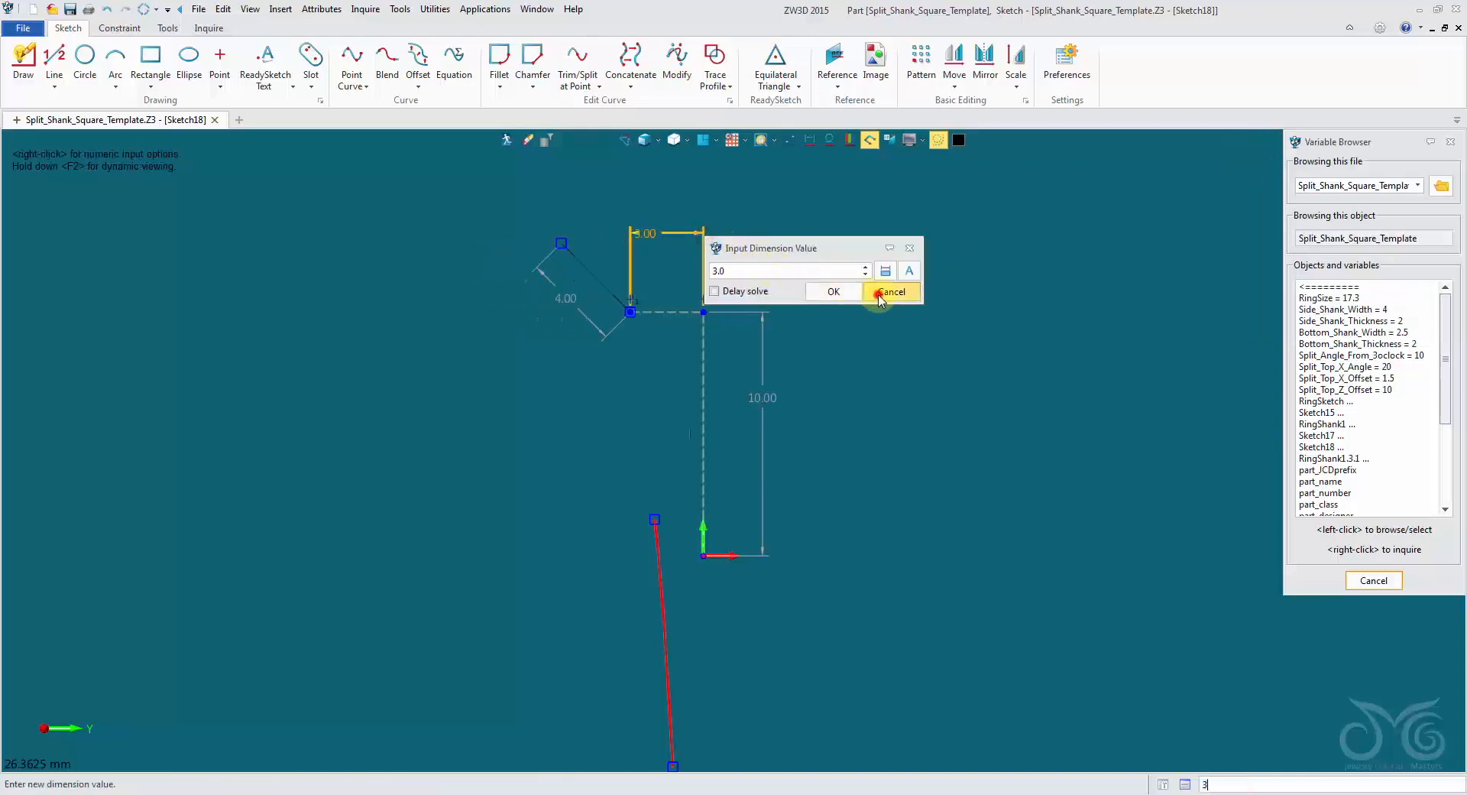
{"action": "left_click", "coordinate": [891, 292]}
Move the 3 mm dimension up and centre it, and dimension the angle between the sloping line and horizontal construction line at 120°.
{"action": "left_click_drag", "start_coordinate": [654, 238], "coordinate": [672, 214]}
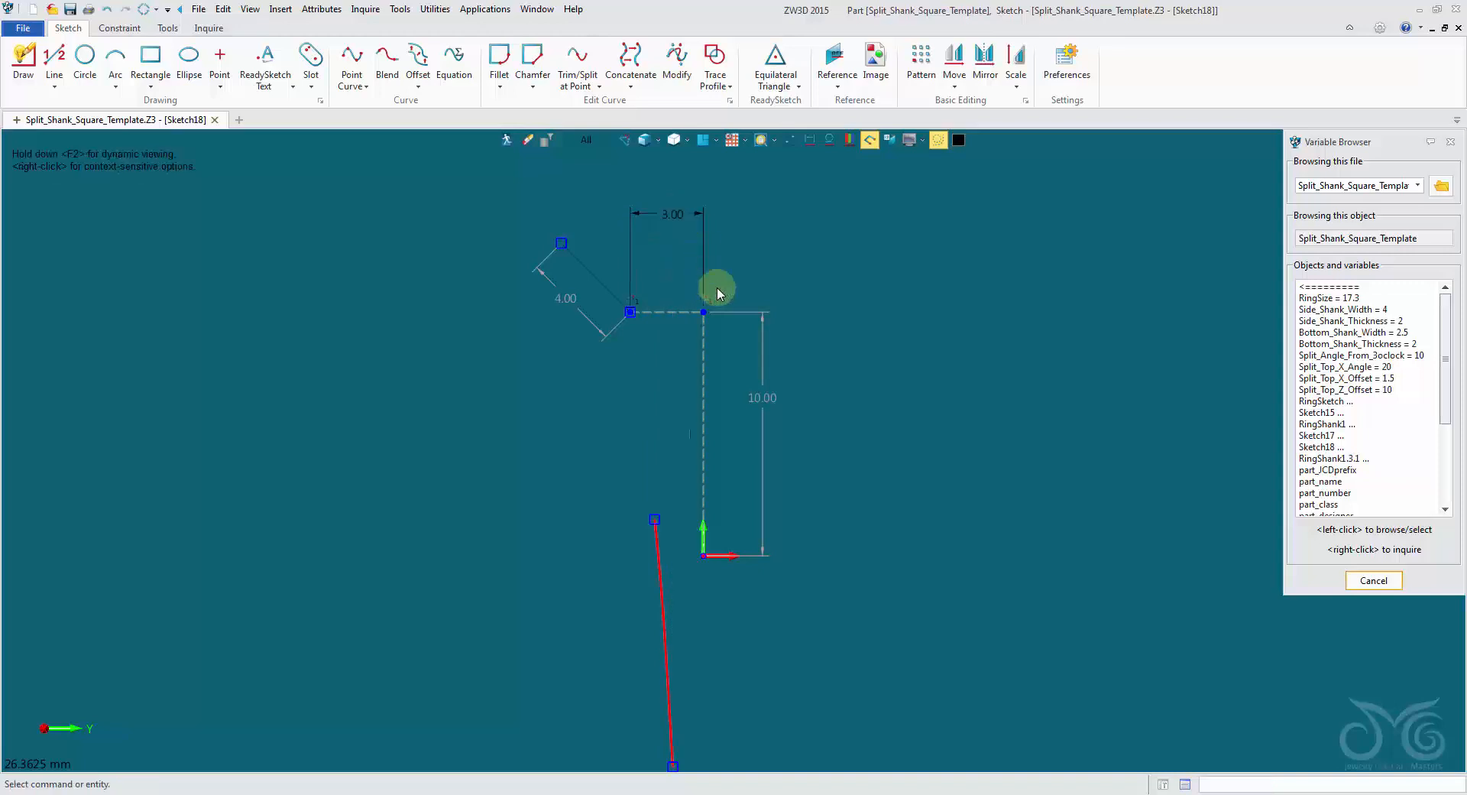
{"action": "left_click", "coordinate": [119, 28]}
{"action": "left_click", "coordinate": [419, 68]}
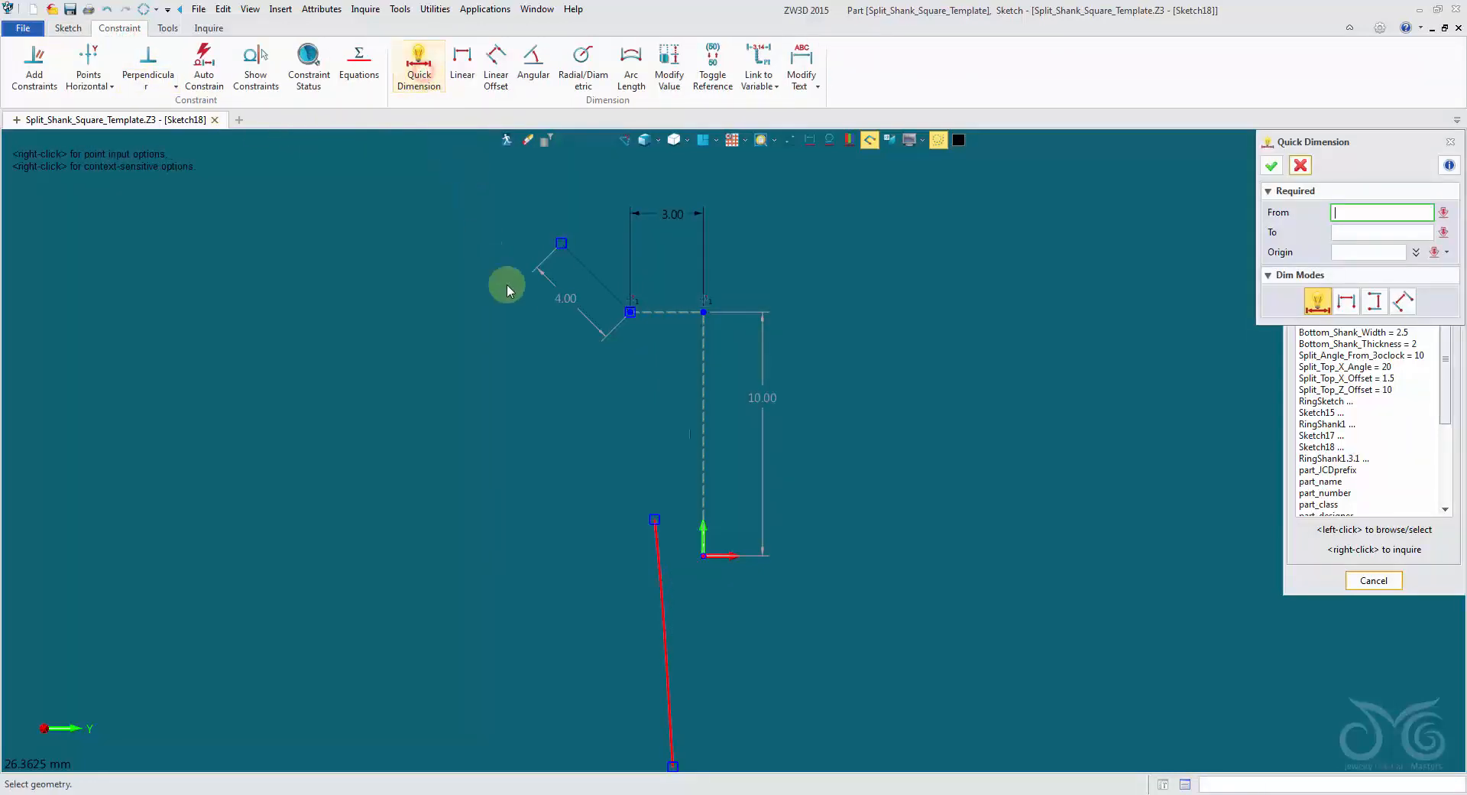
{"action": "left_click", "coordinate": [594, 280]}
{"action": "left_click", "coordinate": [662, 312]}
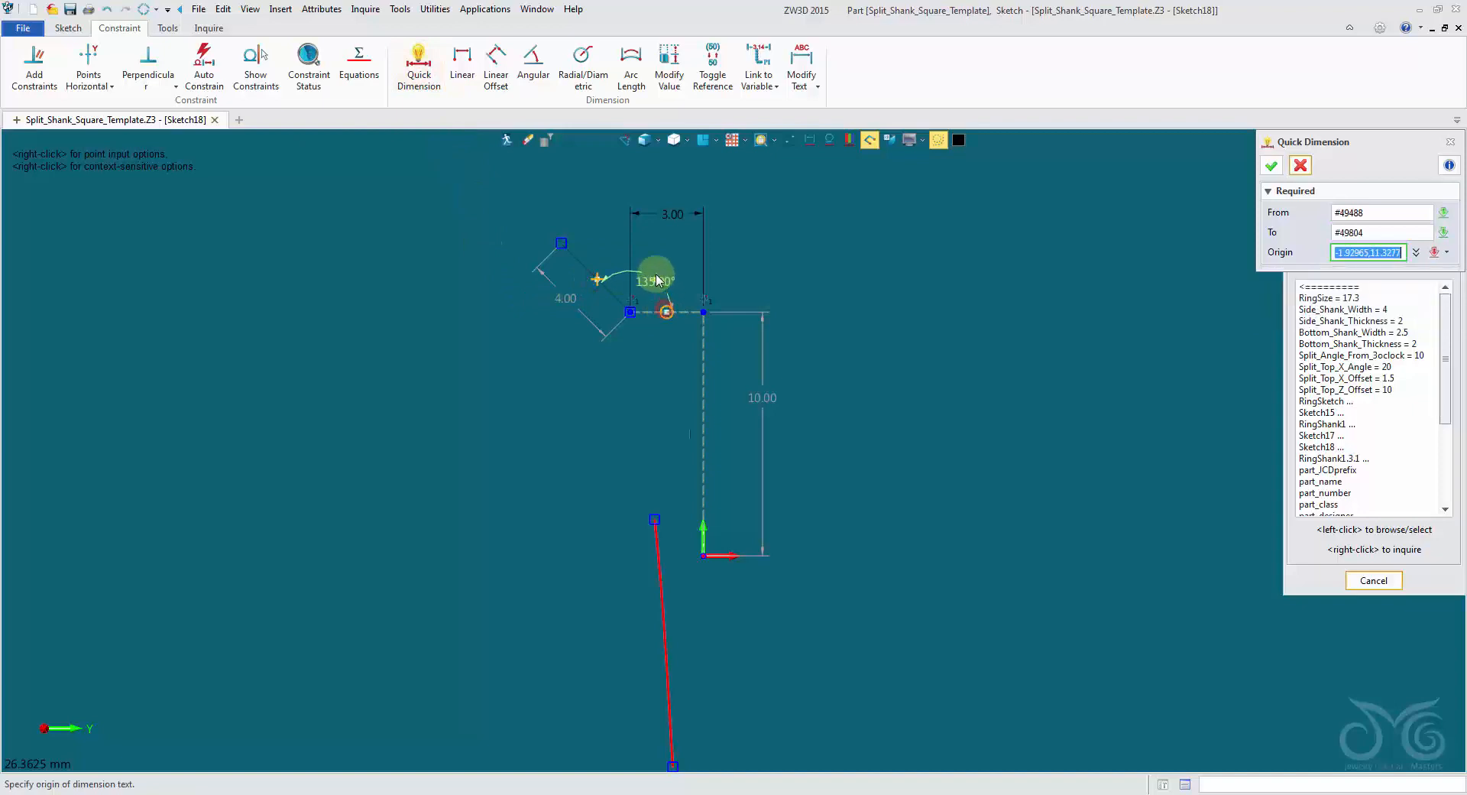
{"action": "left_click", "coordinate": [657, 252]}
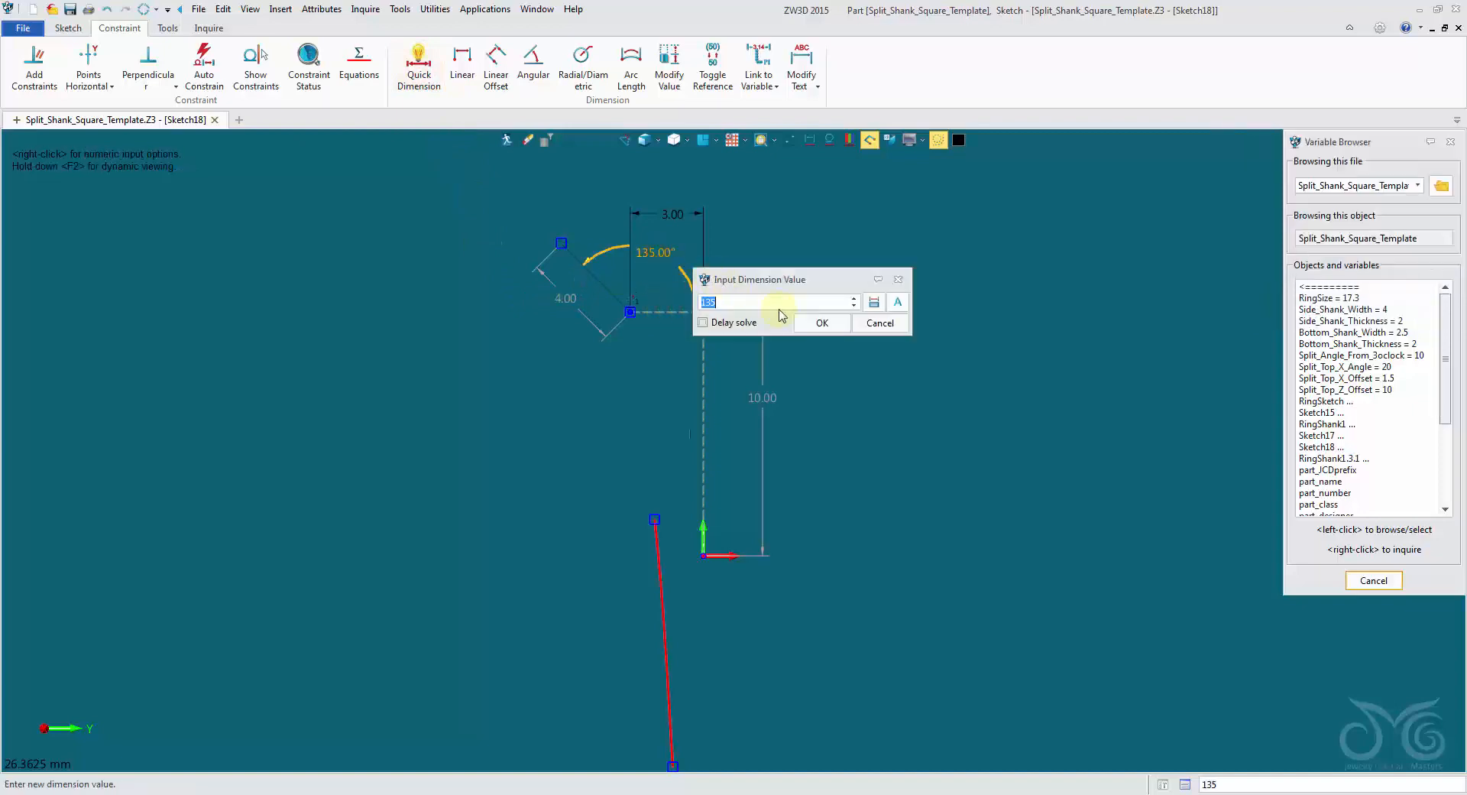
{"action": "scroll", "coordinate": [771, 302], "scroll_direction": "down", "scroll_amount": 8}
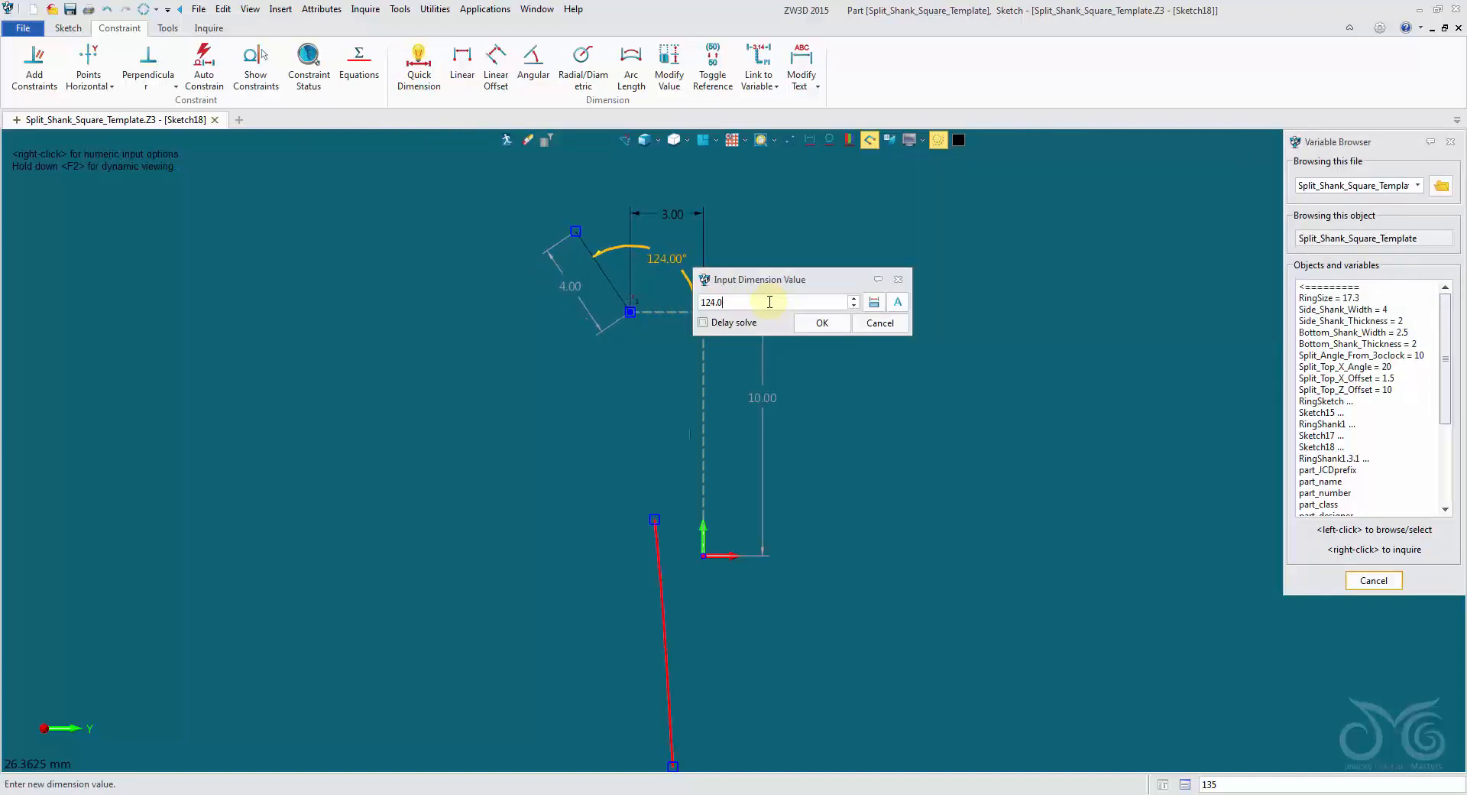
{"action": "scroll", "coordinate": [770, 302], "scroll_direction": "up", "scroll_amount": 8}
{"action": "left_click_drag", "start_coordinate": [750, 298], "coordinate": [630, 298]}
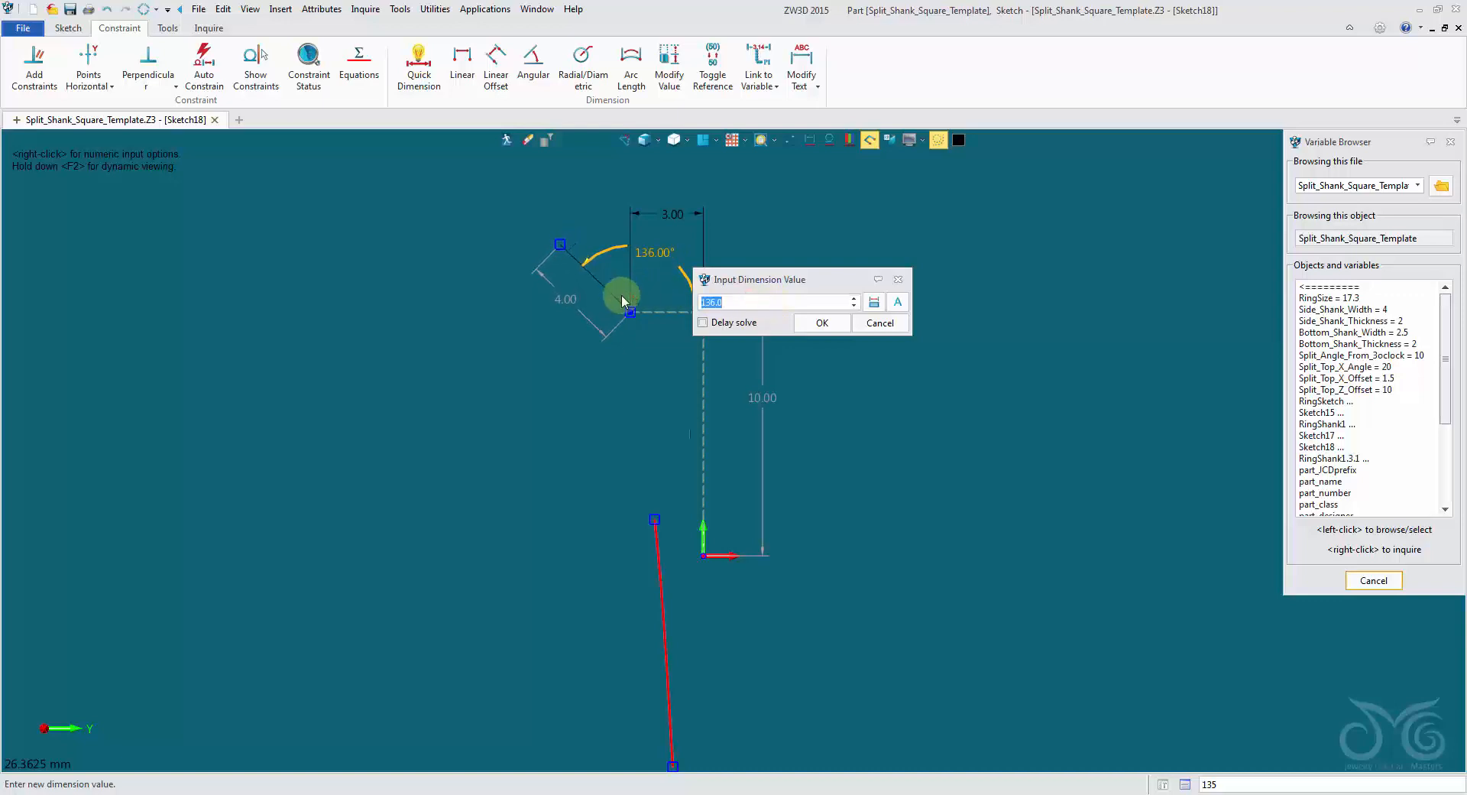
{"action": "type", "text": "12"}
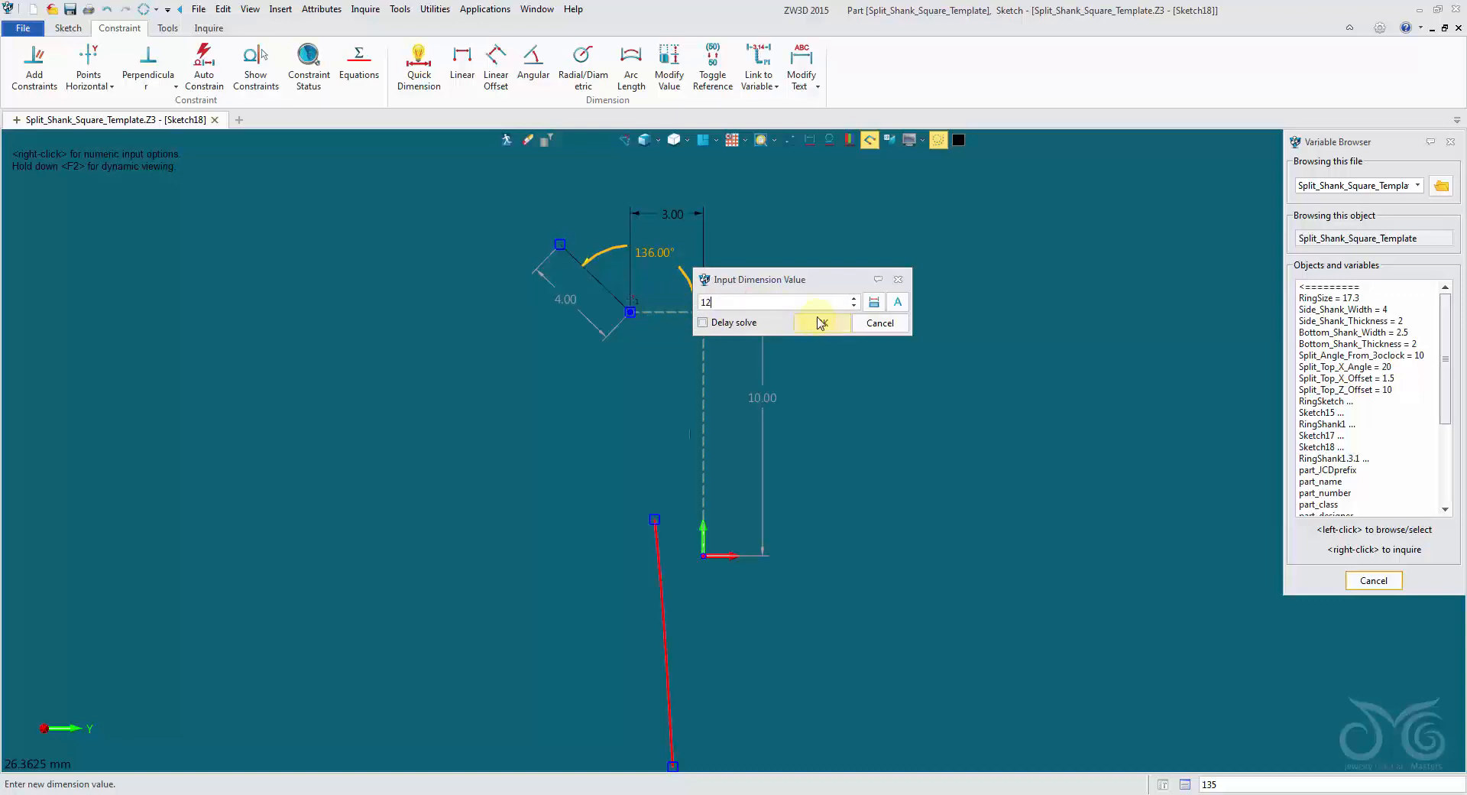
{"action": "type", "text": "0"}
{"action": "left_click", "coordinate": [821, 324]}
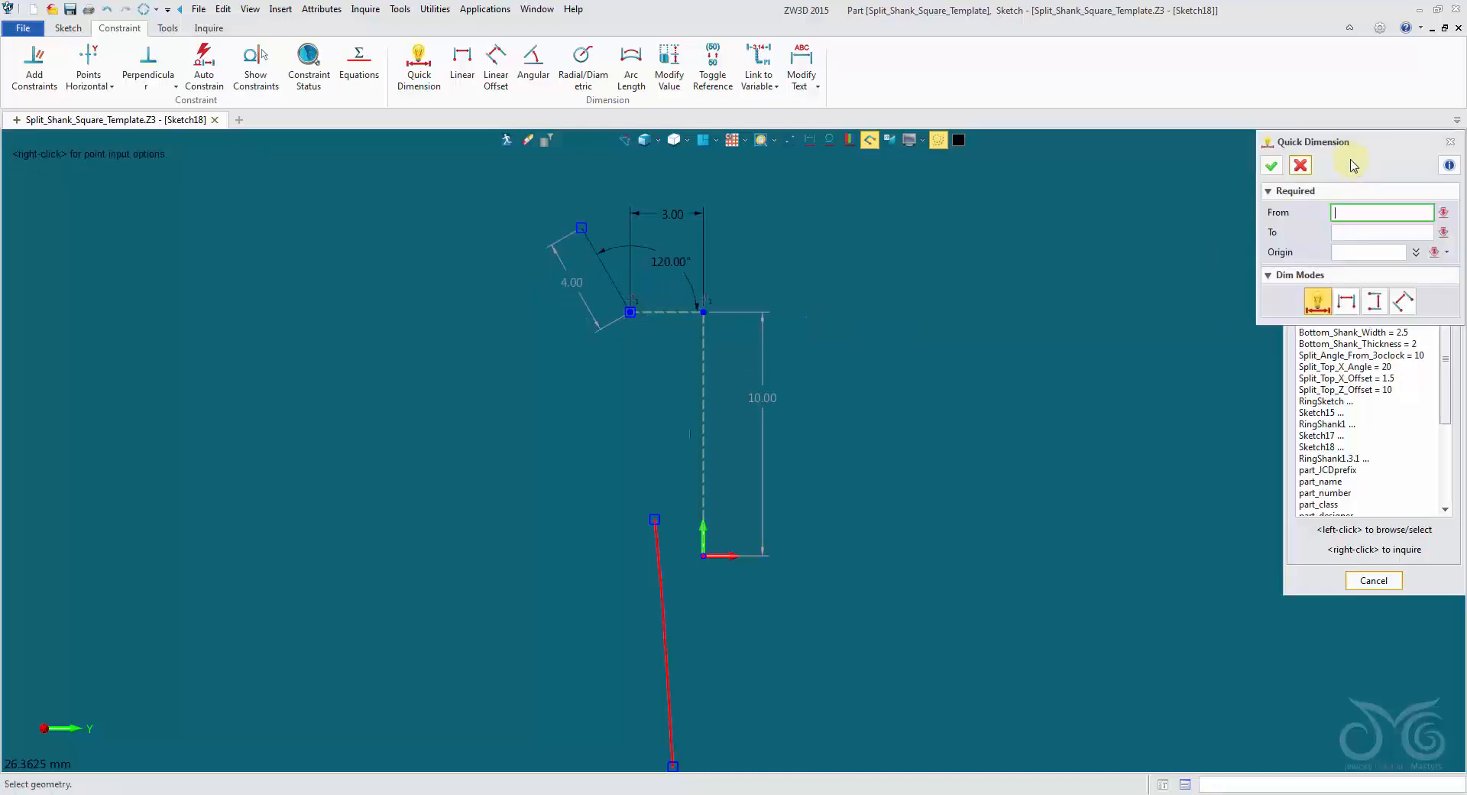
{"action": "left_click", "coordinate": [1301, 166]}
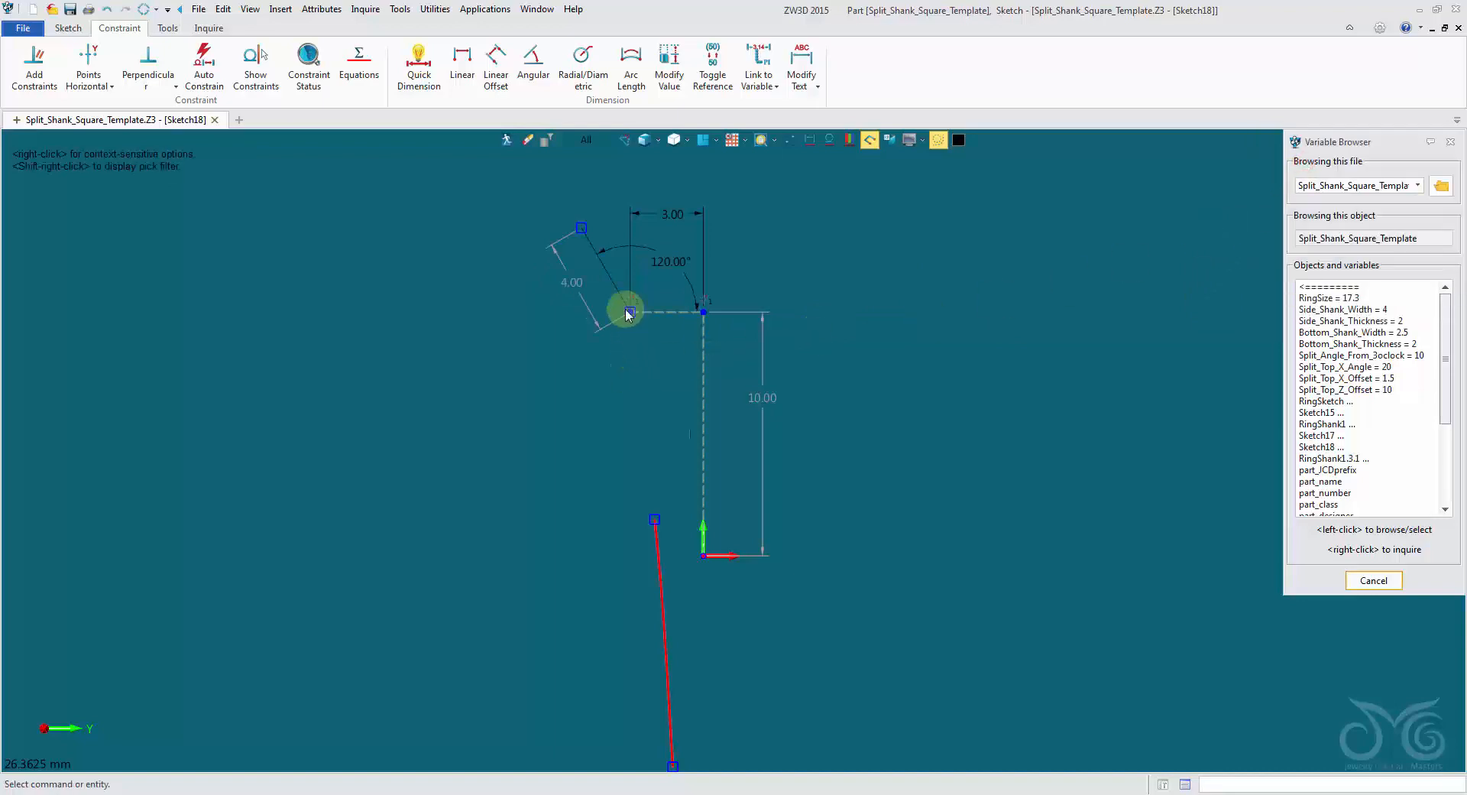
Exit the sketch and dismiss the prompt to heal duplicate control points.
{"action": "left_click", "coordinate": [607, 272]}
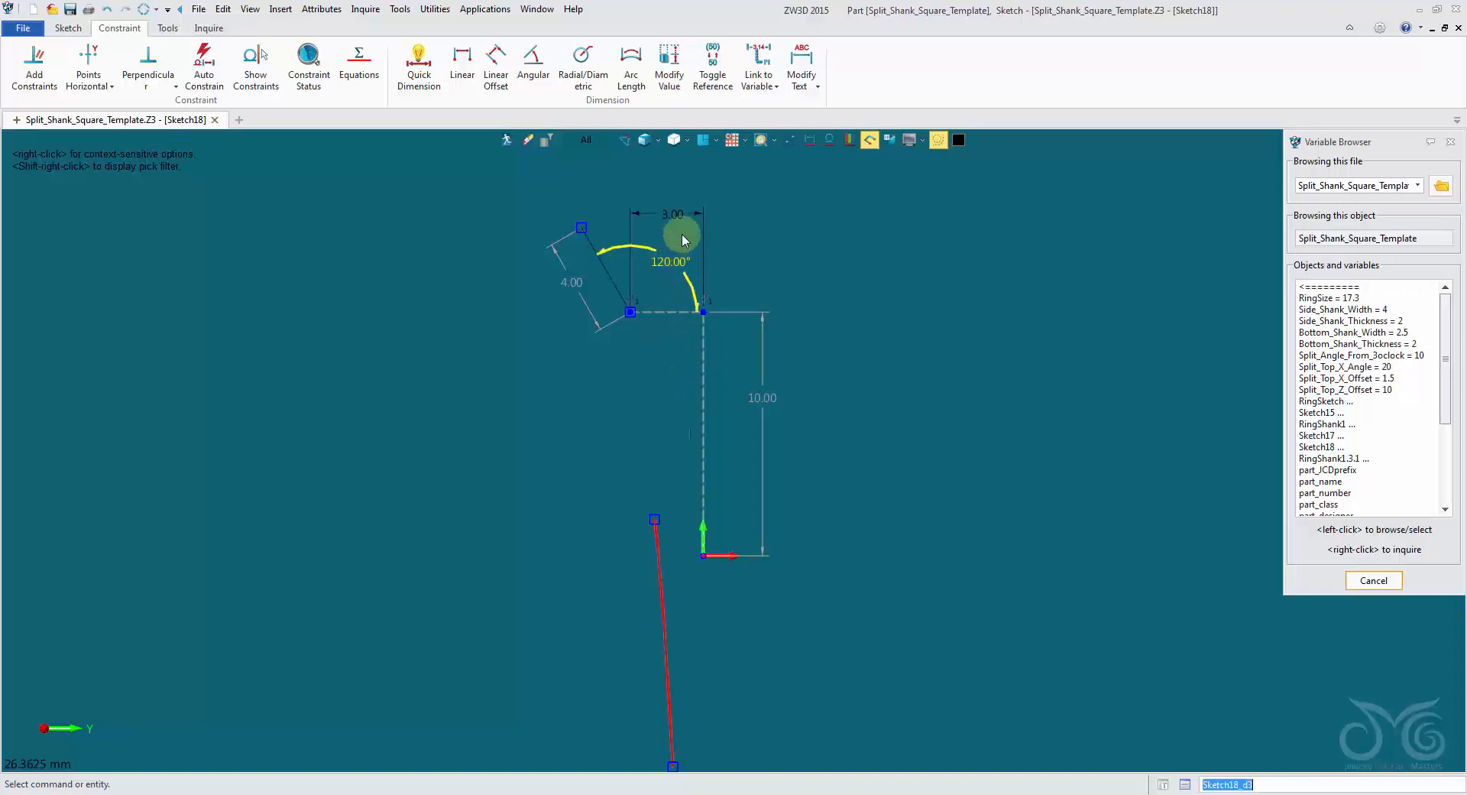
{"action": "left_click", "coordinate": [507, 141]}
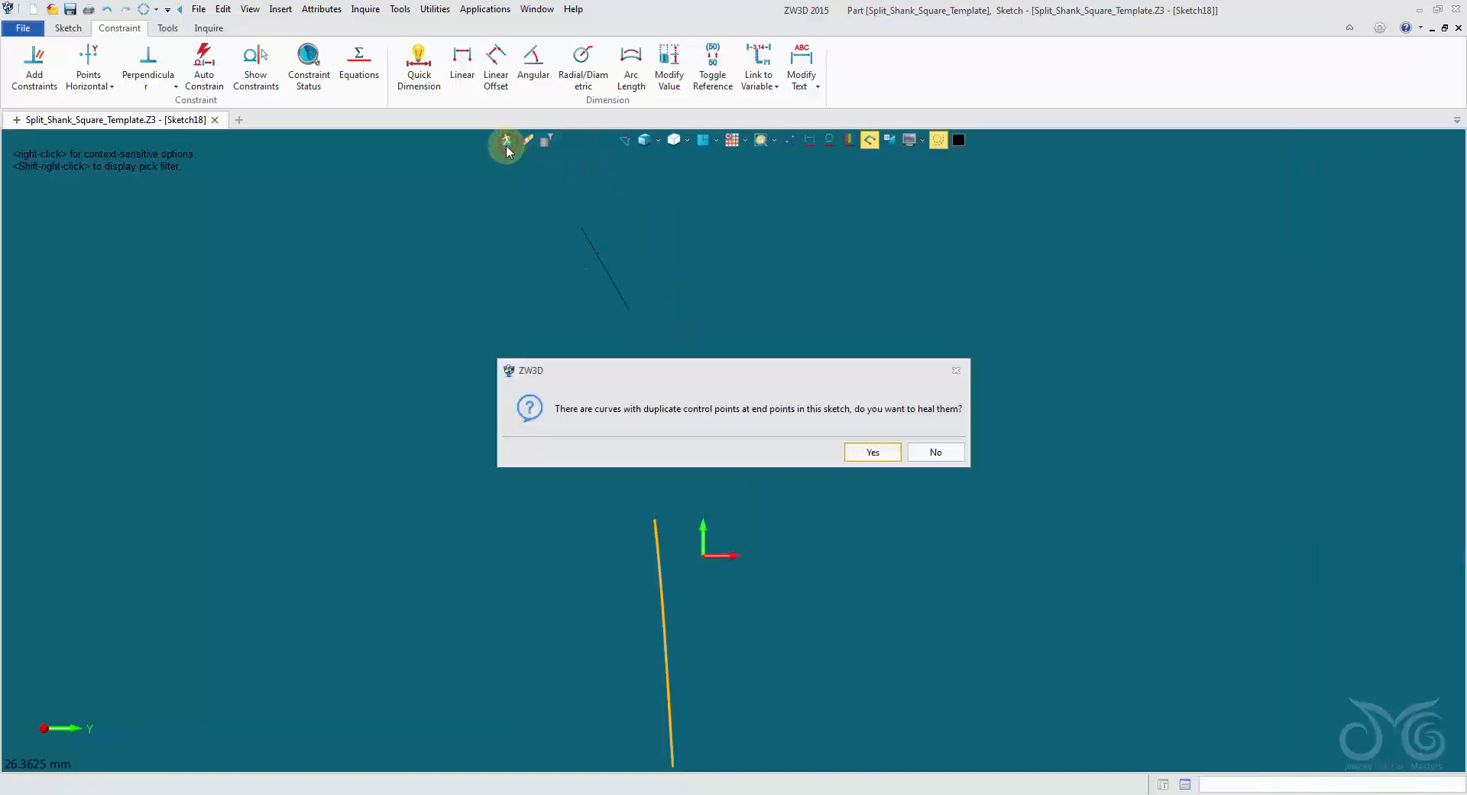
{"action": "left_click", "coordinate": [956, 370]}
{"action": "middle_click_drag", "start_coordinate": [817, 281], "coordinate": [791, 495]}
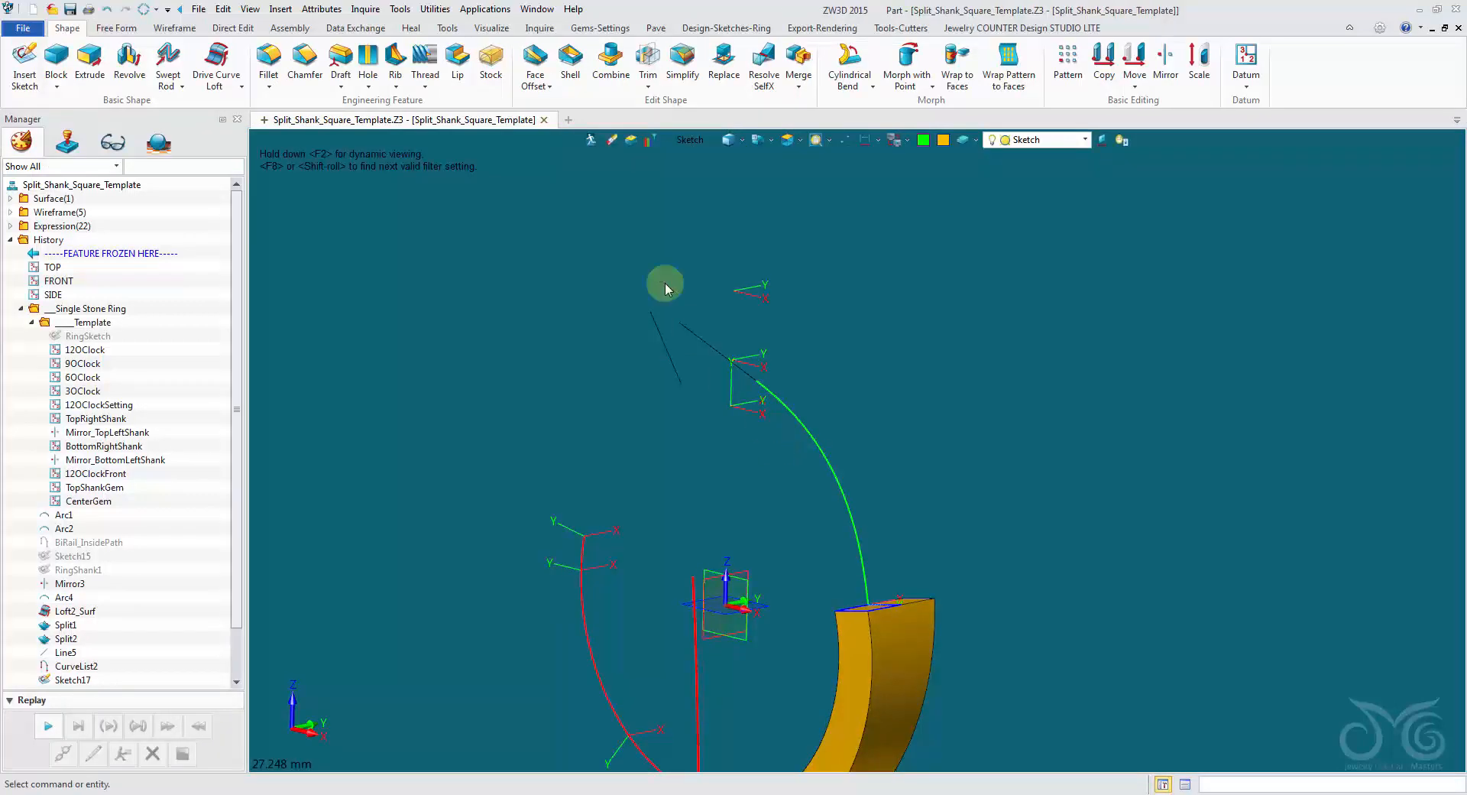
Create a variable named Split_Top_Y_Offset with the value 4.
{"action": "left_click", "coordinate": [269, 13]}
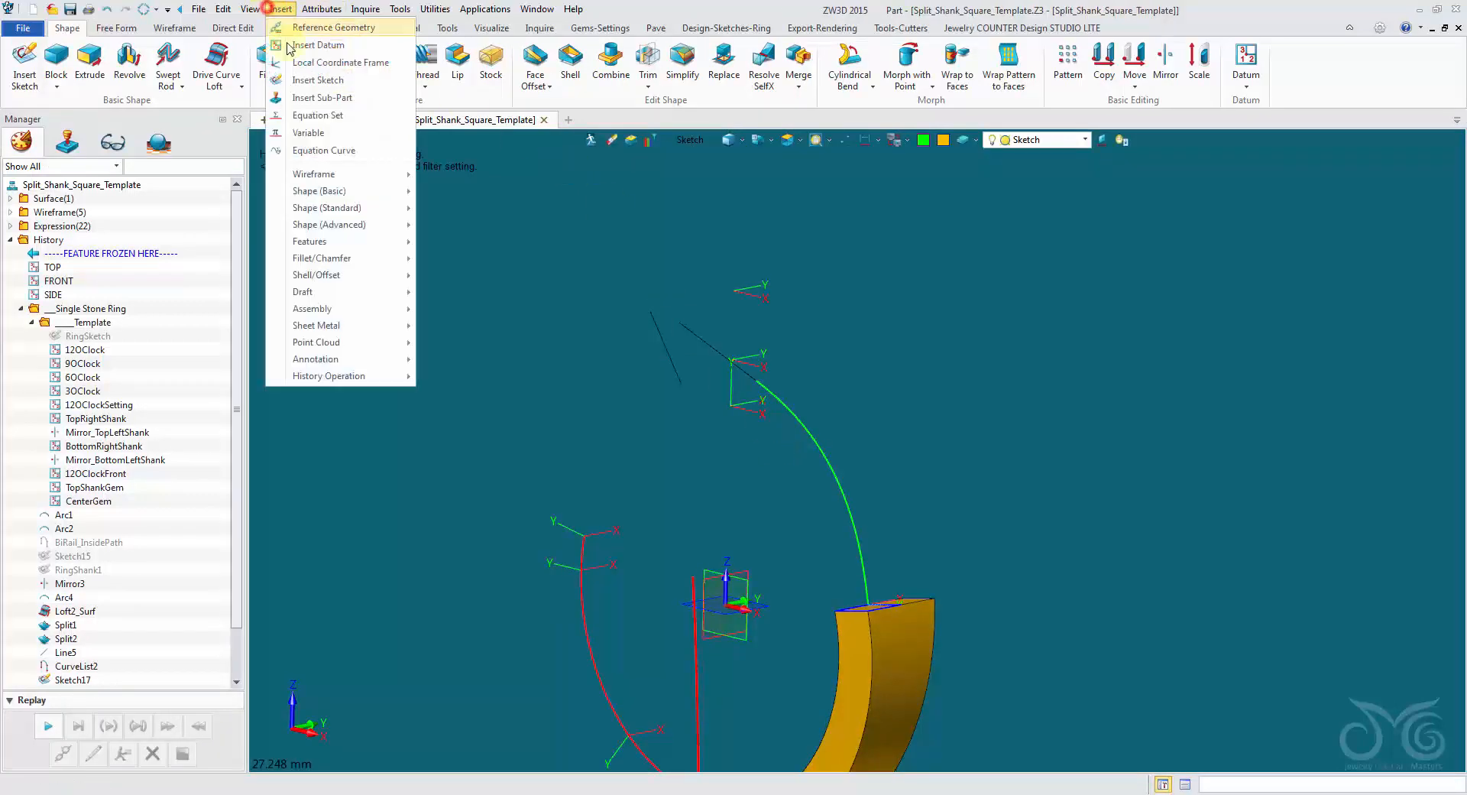
{"action": "left_click", "coordinate": [310, 129]}
{"action": "left_click_drag", "start_coordinate": [578, 322], "coordinate": [330, 173]}
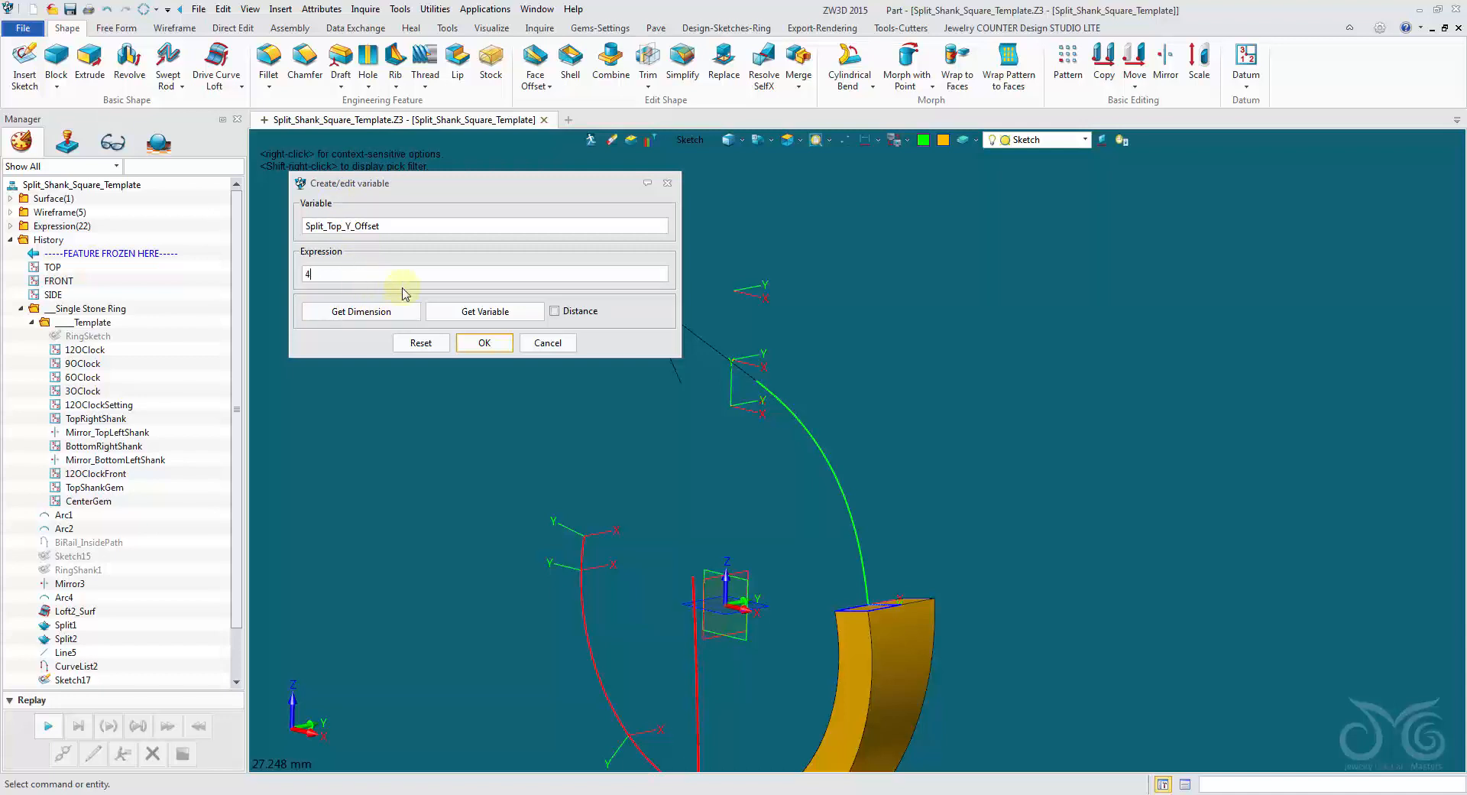
{"action": "left_click", "coordinate": [475, 341]}
Create a variable named Split_Top_Y_Angle with the value 110 and check it in the expression list.
{"action": "middle_click", "coordinate": [319, 234]}
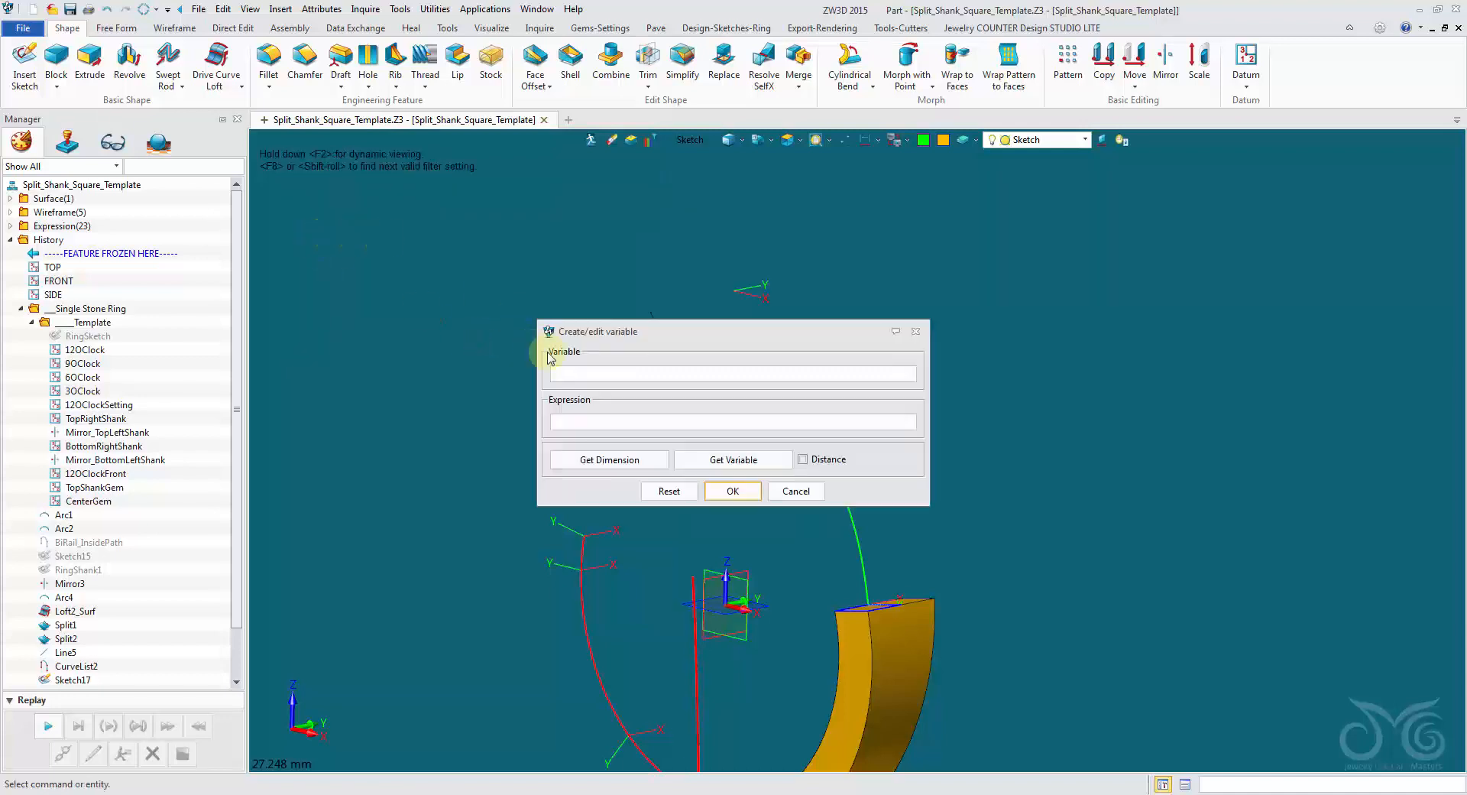
{"action": "left_click_drag", "start_coordinate": [600, 339], "coordinate": [391, 277]}
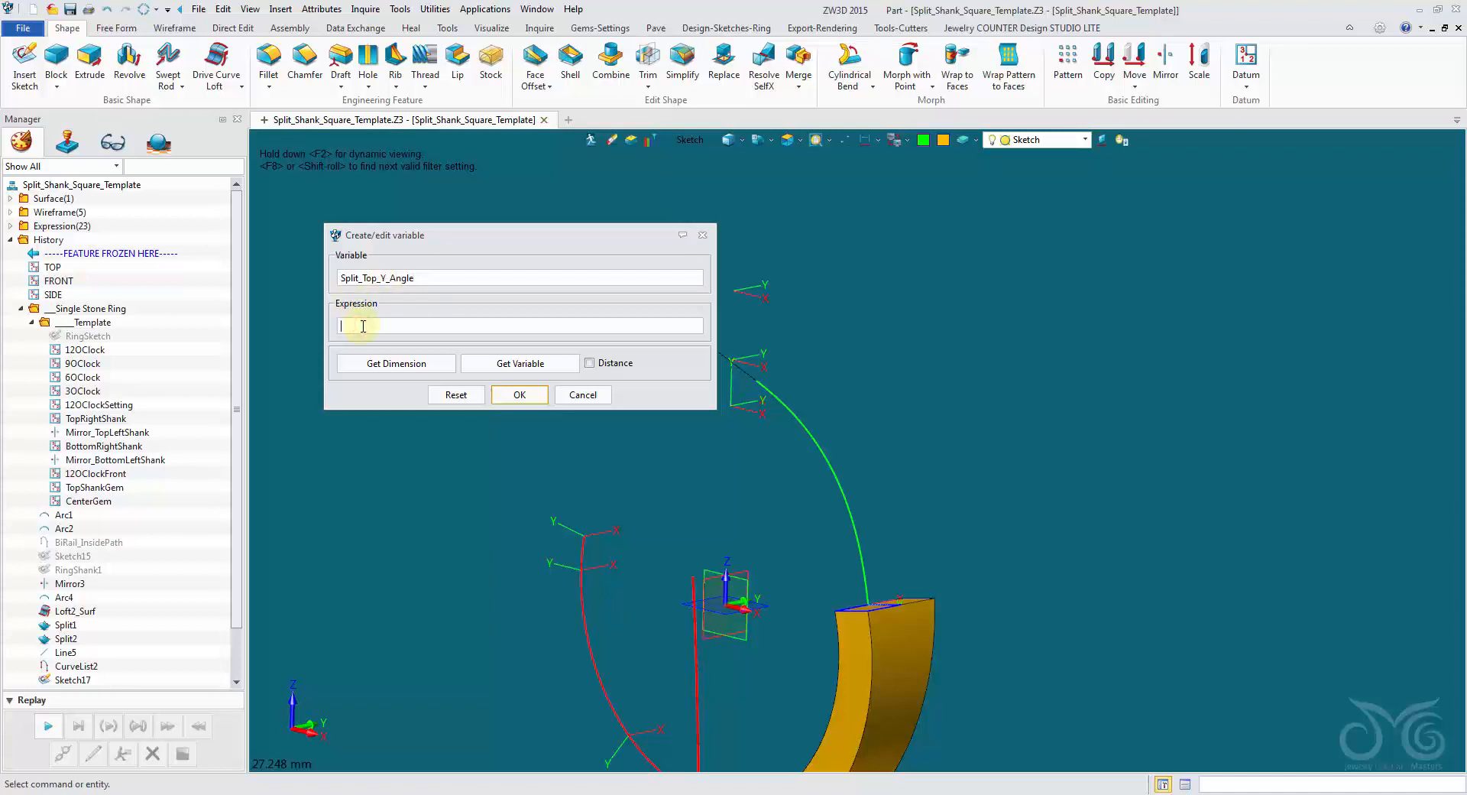
{"action": "left_click", "coordinate": [519, 394]}
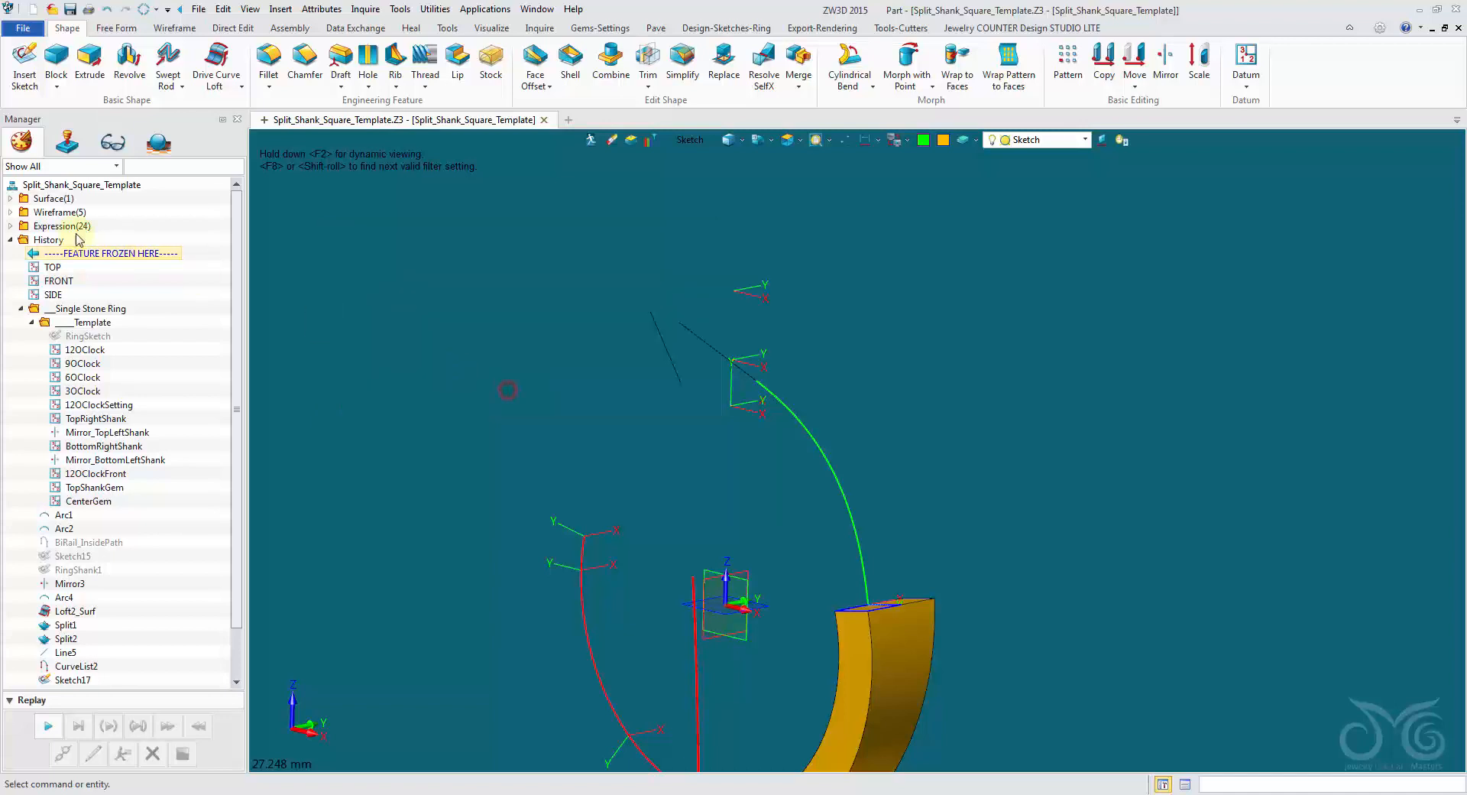
{"action": "left_click", "coordinate": [10, 227]}
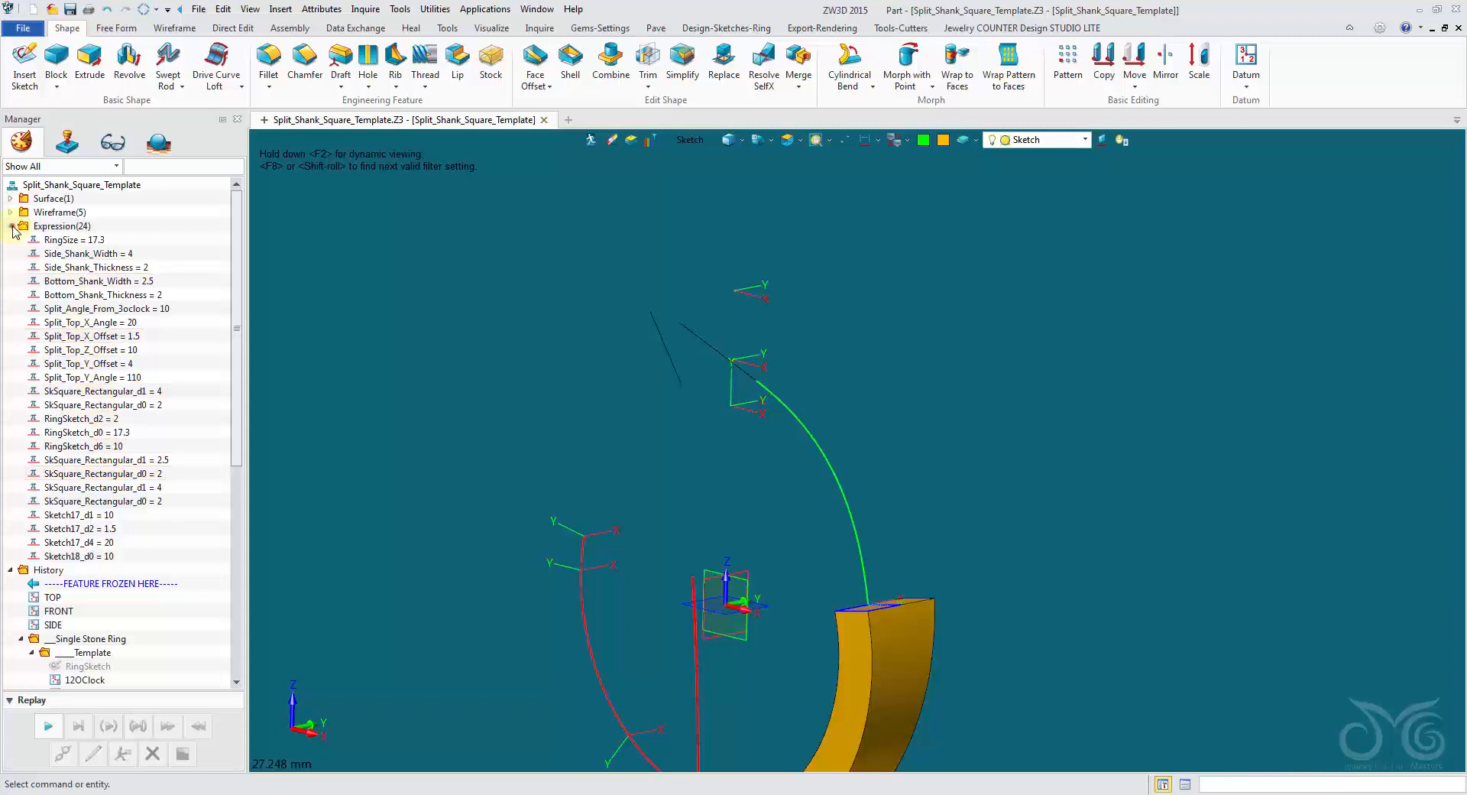
{"action": "left_click", "coordinate": [11, 226]}
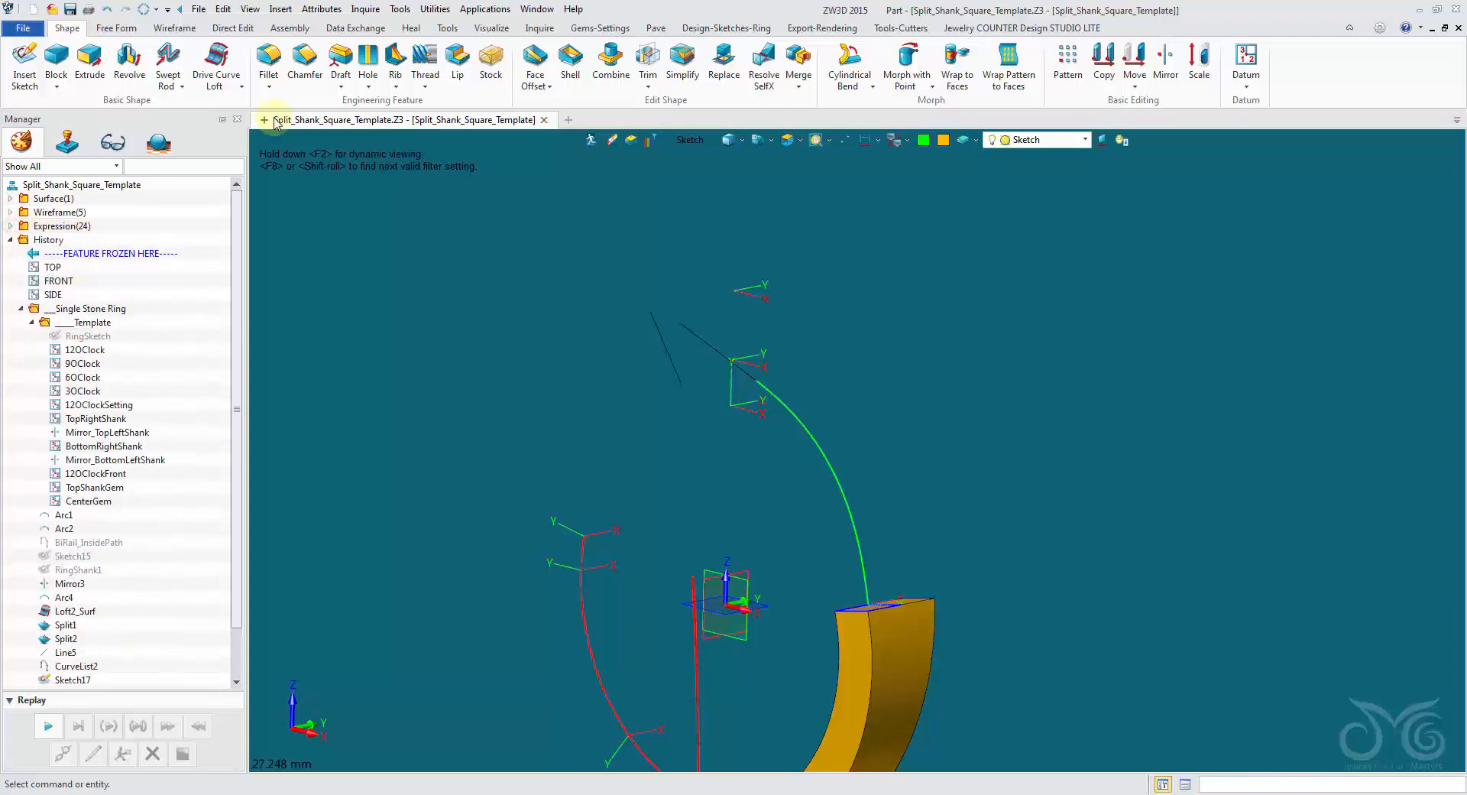
Reopen the side-profile sketch and link the 120° angle dimension to the Split_Top_Y_Angle variable.
{"action": "right_click", "coordinate": [655, 328]}
{"action": "left_click", "coordinate": [734, 443]}
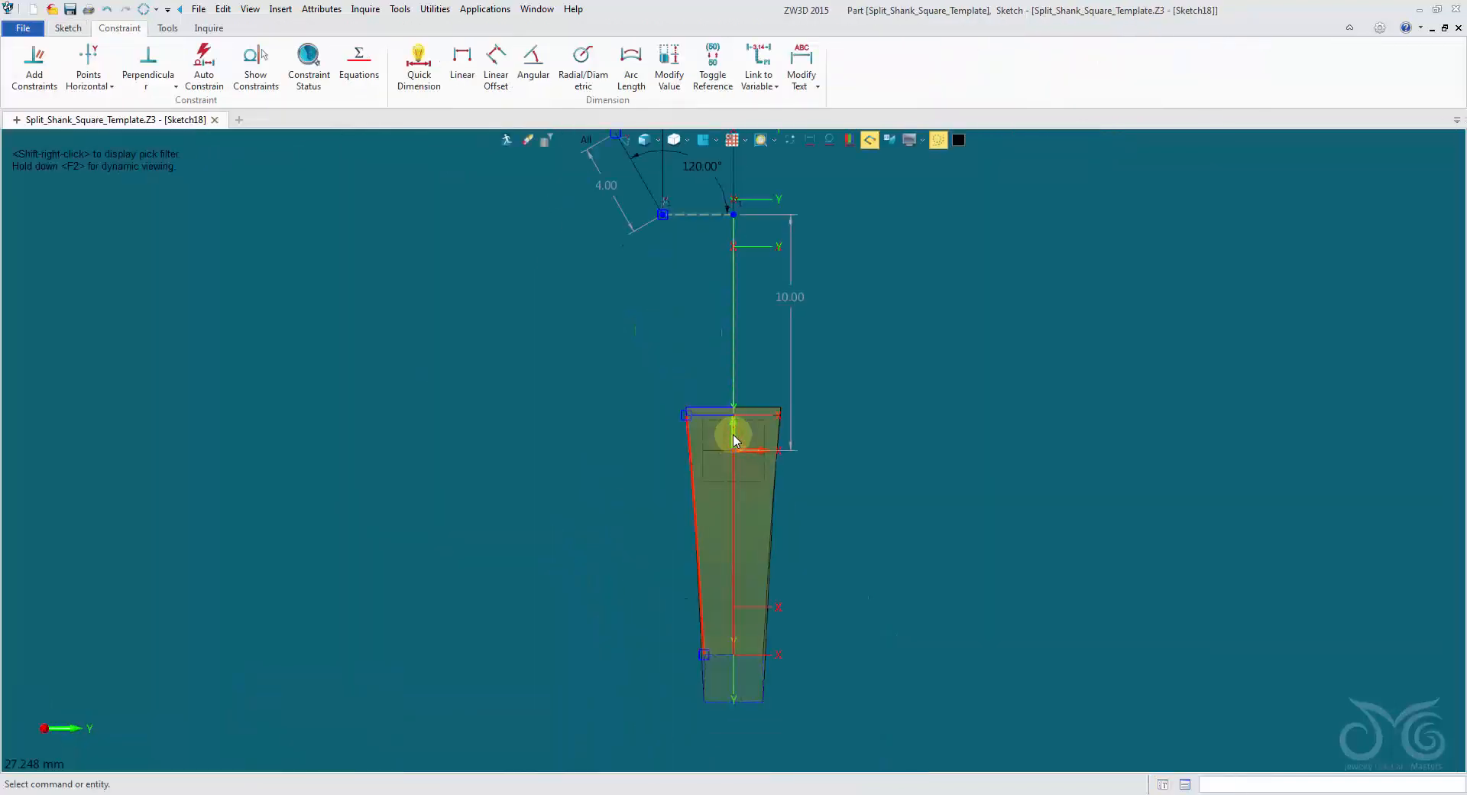
{"action": "middle_click_drag", "start_coordinate": [659, 277], "coordinate": [535, 408]}
{"action": "scroll", "coordinate": [569, 299], "scroll_direction": "up", "scroll_amount": 3}
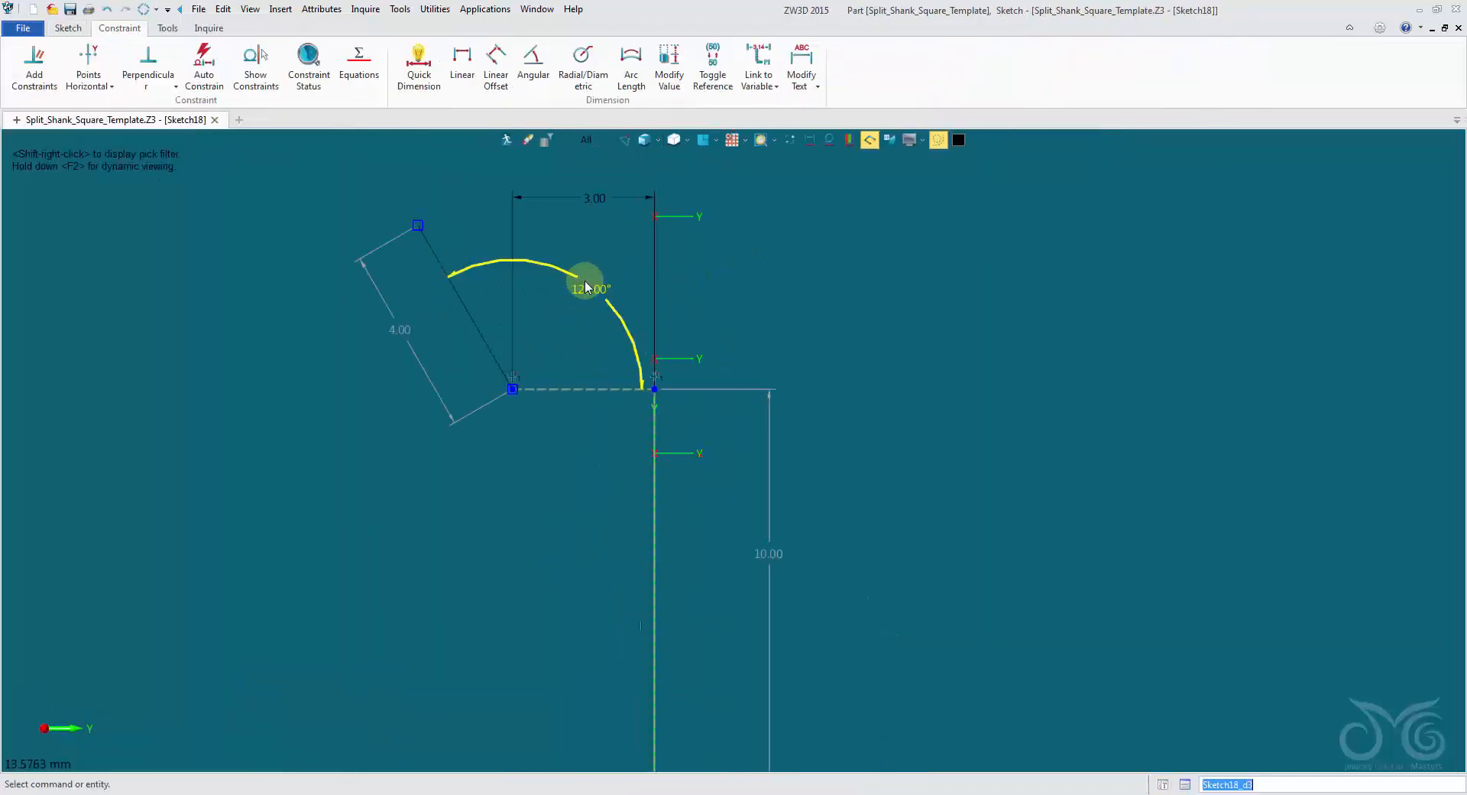
{"action": "double_click", "coordinate": [585, 282]}
{"action": "left_click", "coordinate": [789, 317]}
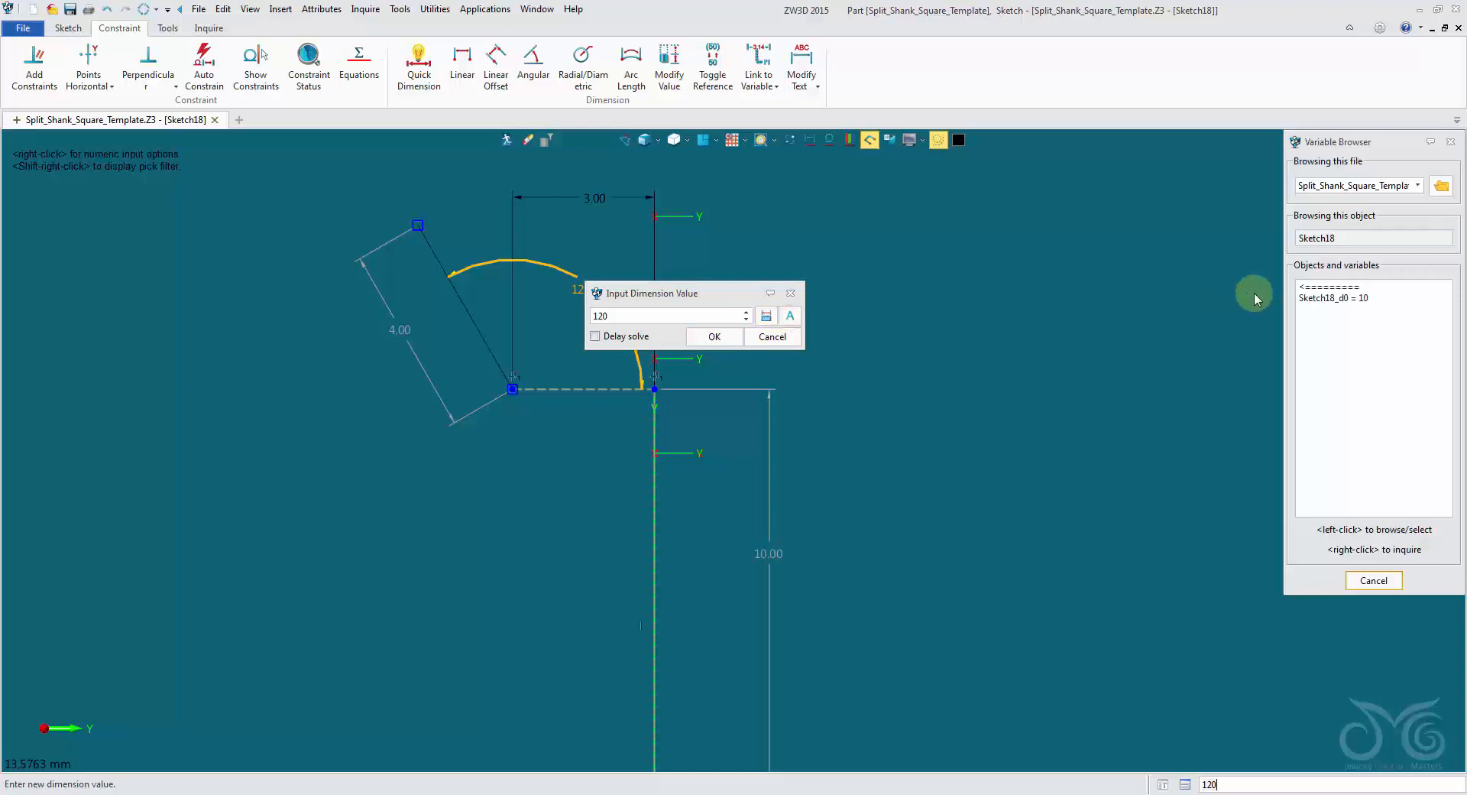
{"action": "left_click", "coordinate": [1352, 300]}
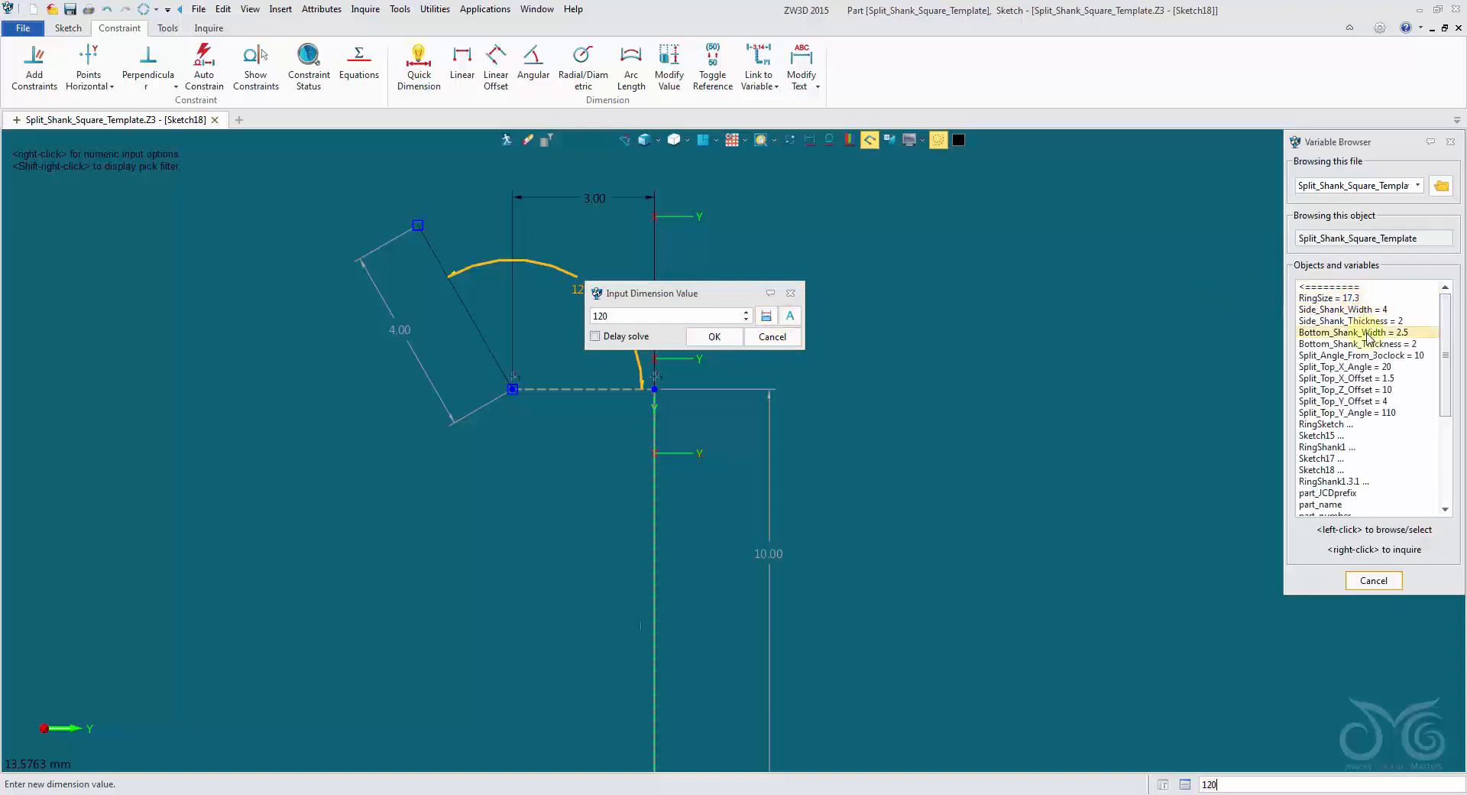
{"action": "left_click", "coordinate": [1406, 412]}
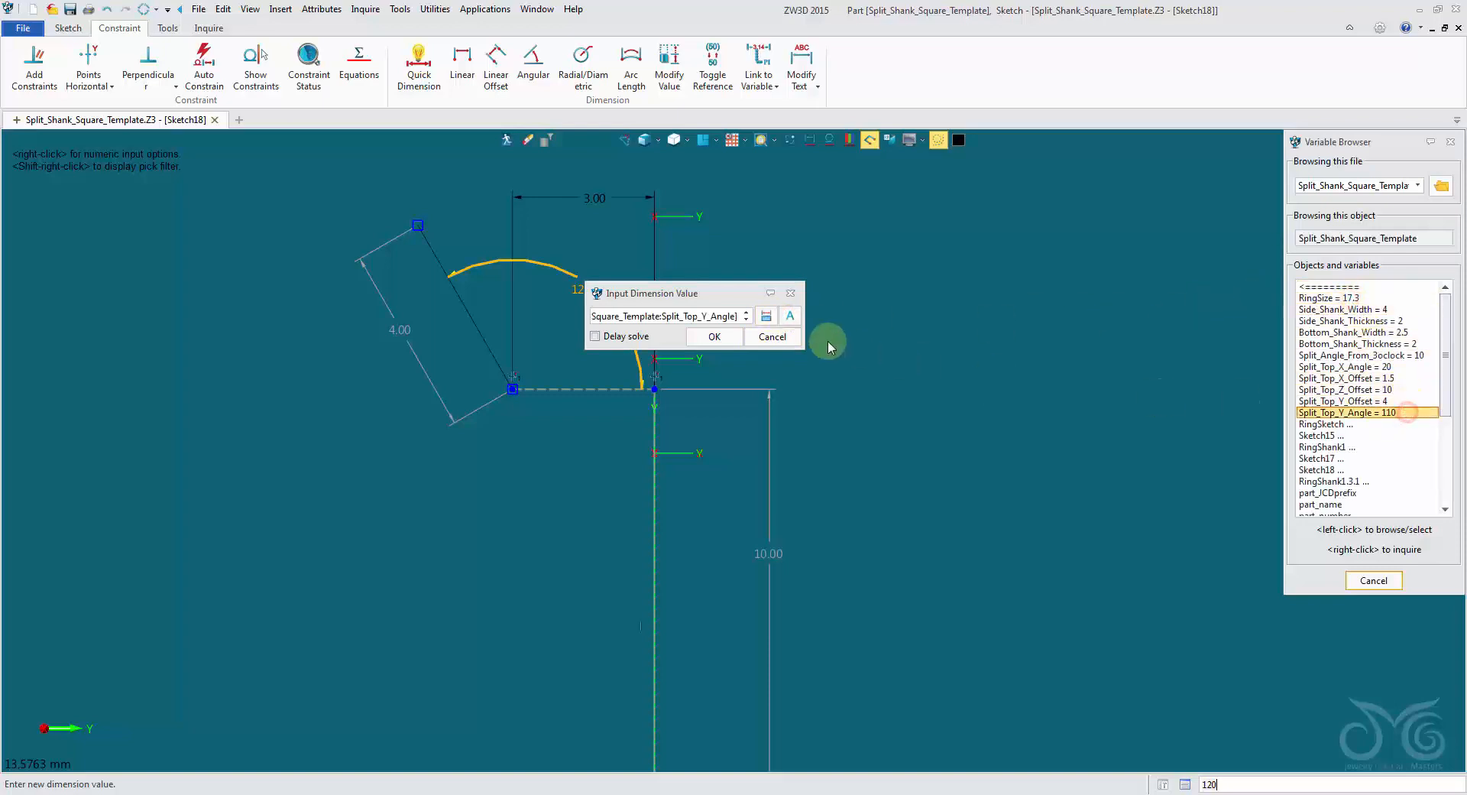
{"action": "left_click", "coordinate": [714, 337]}
Link the 3 mm horizontal dimension to Split_Top_Y_Offset and exit the sketch without healing the duplicate control points.
{"action": "double_click", "coordinate": [625, 199]}
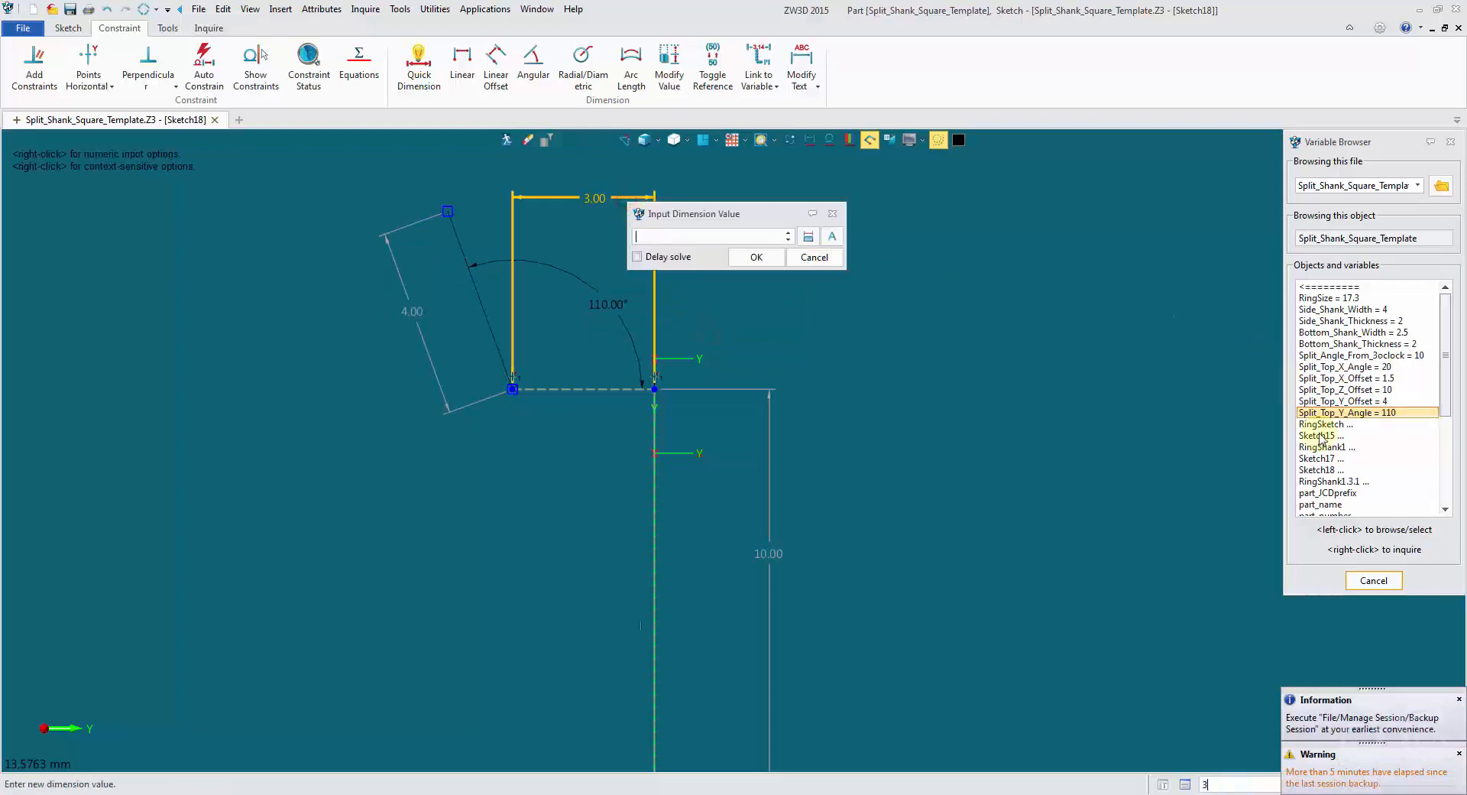
{"action": "left_click", "coordinate": [1341, 402]}
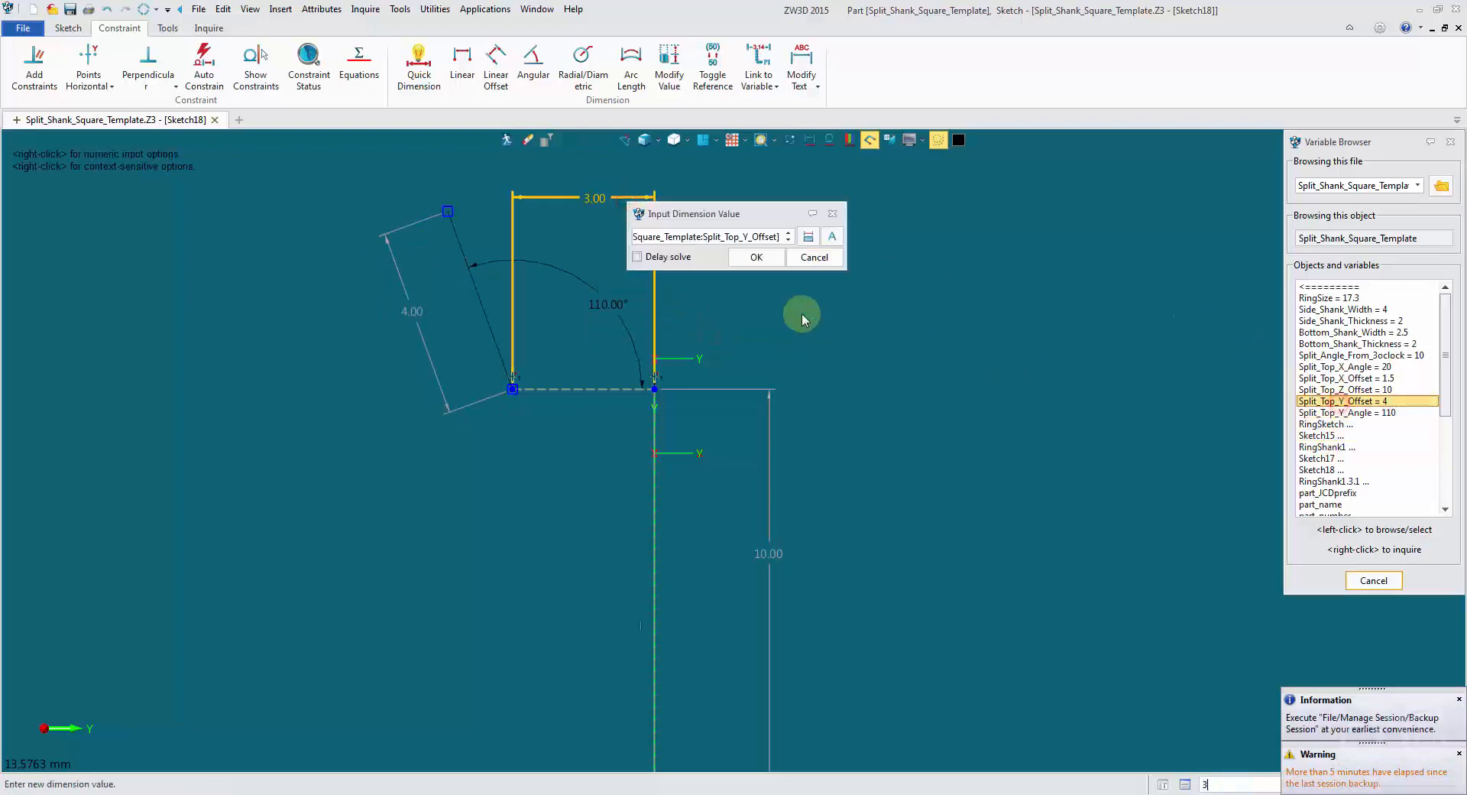
{"action": "left_click", "coordinate": [761, 257]}
{"action": "left_click", "coordinate": [506, 141]}
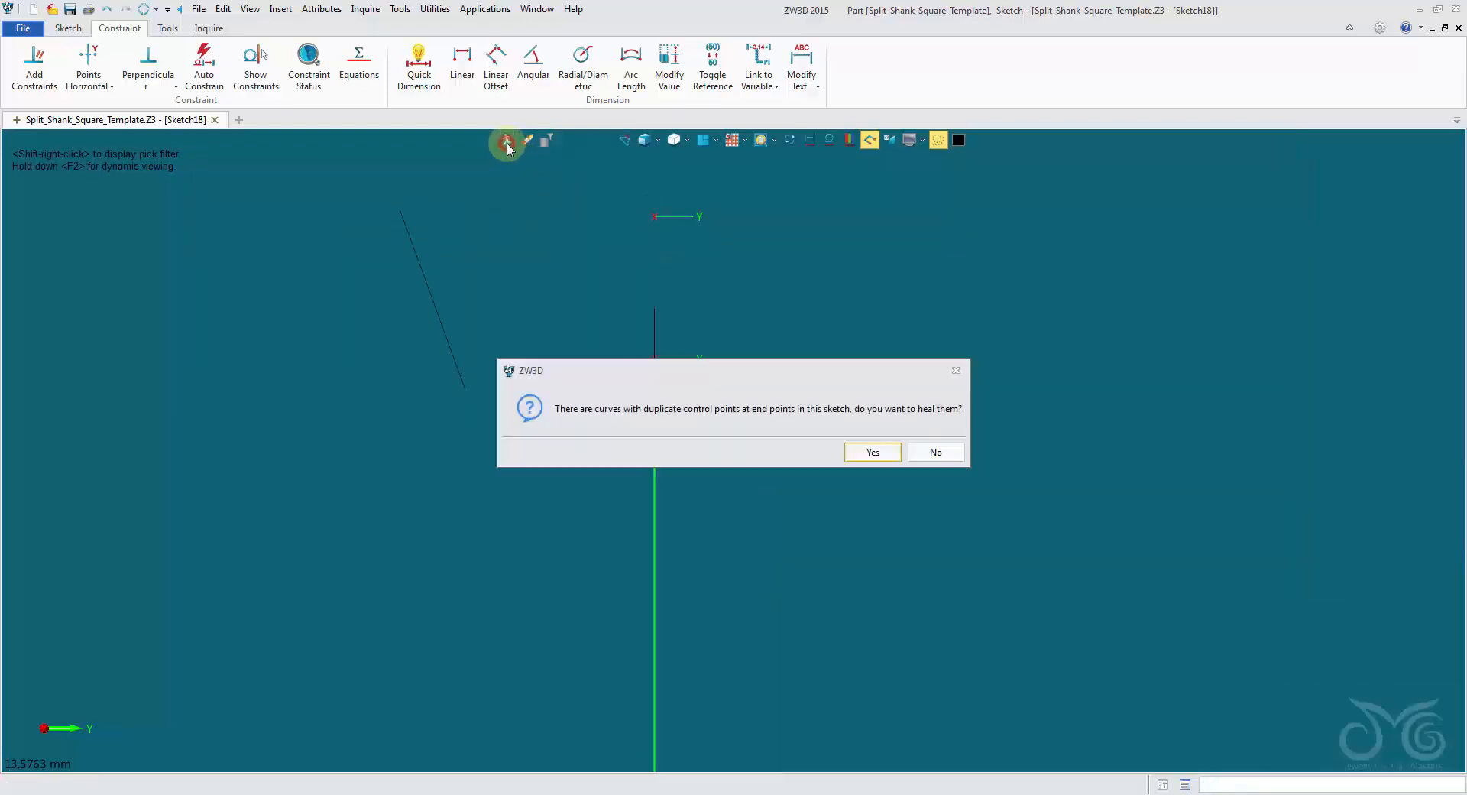
{"action": "left_click", "coordinate": [946, 459]}
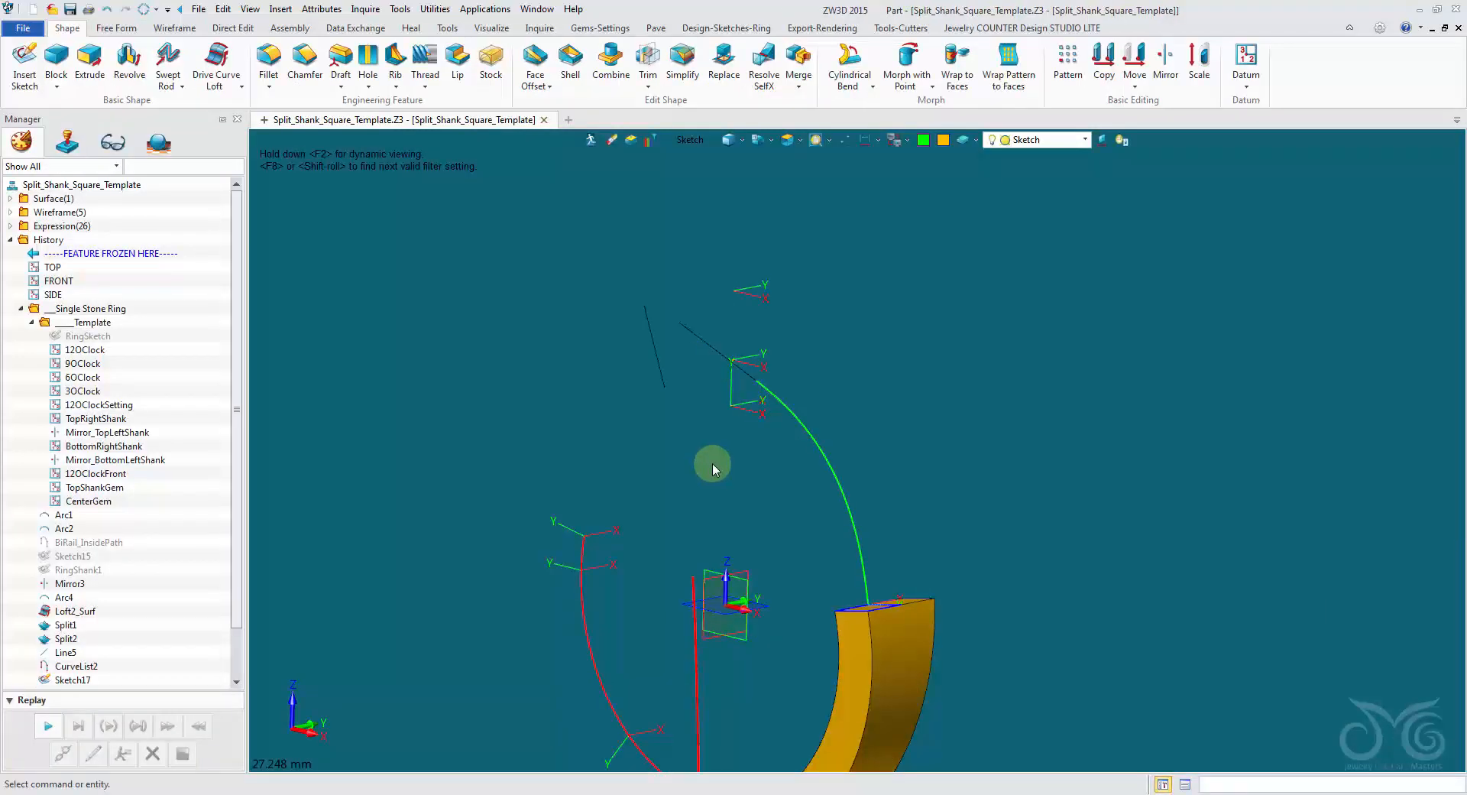
Blend the lower end of the sloping side-profile line into the upper end of the red side reference curve with tangent continuity.
{"action": "middle_click_drag", "start_coordinate": [707, 465], "coordinate": [659, 407]}
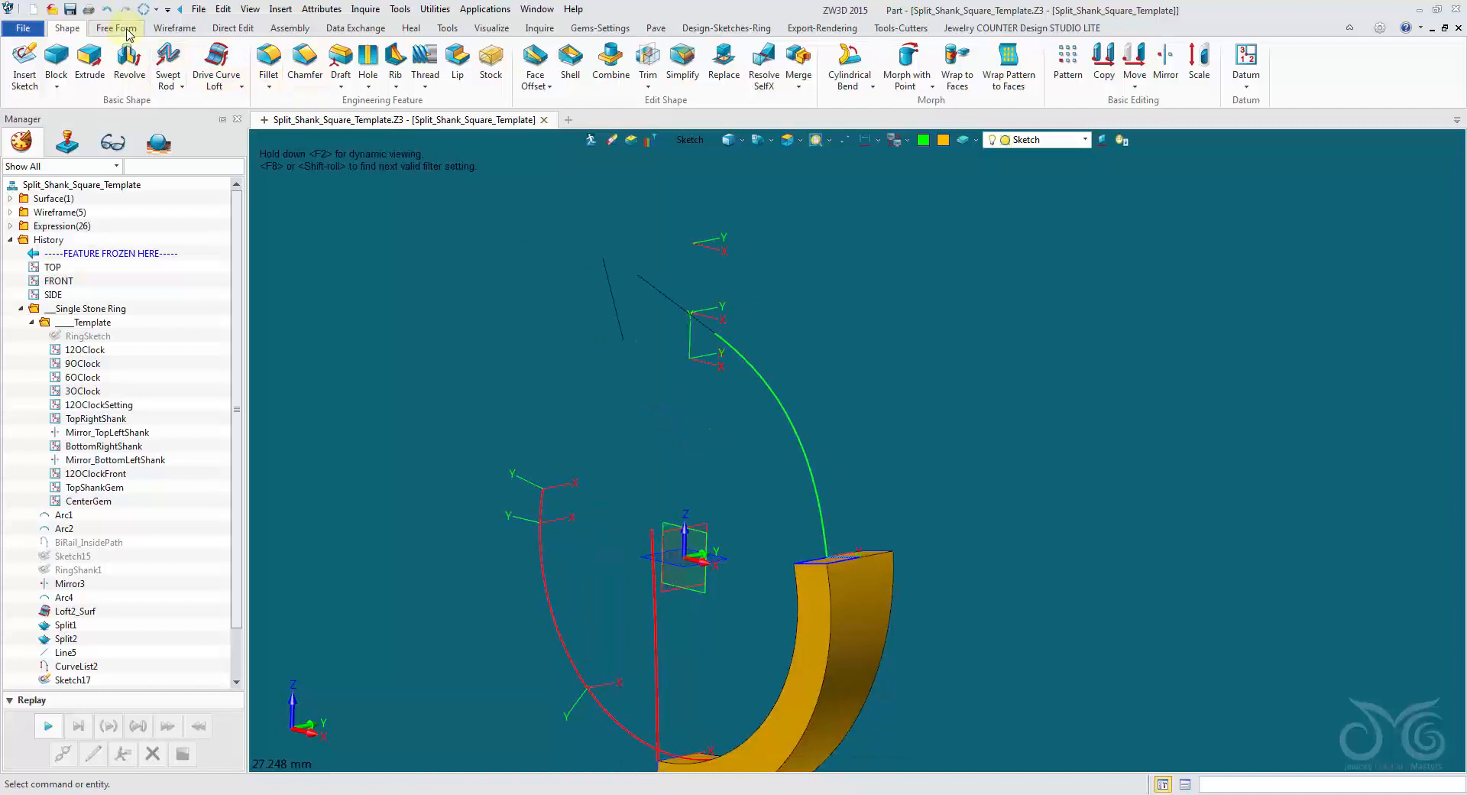
{"action": "left_click", "coordinate": [168, 28]}
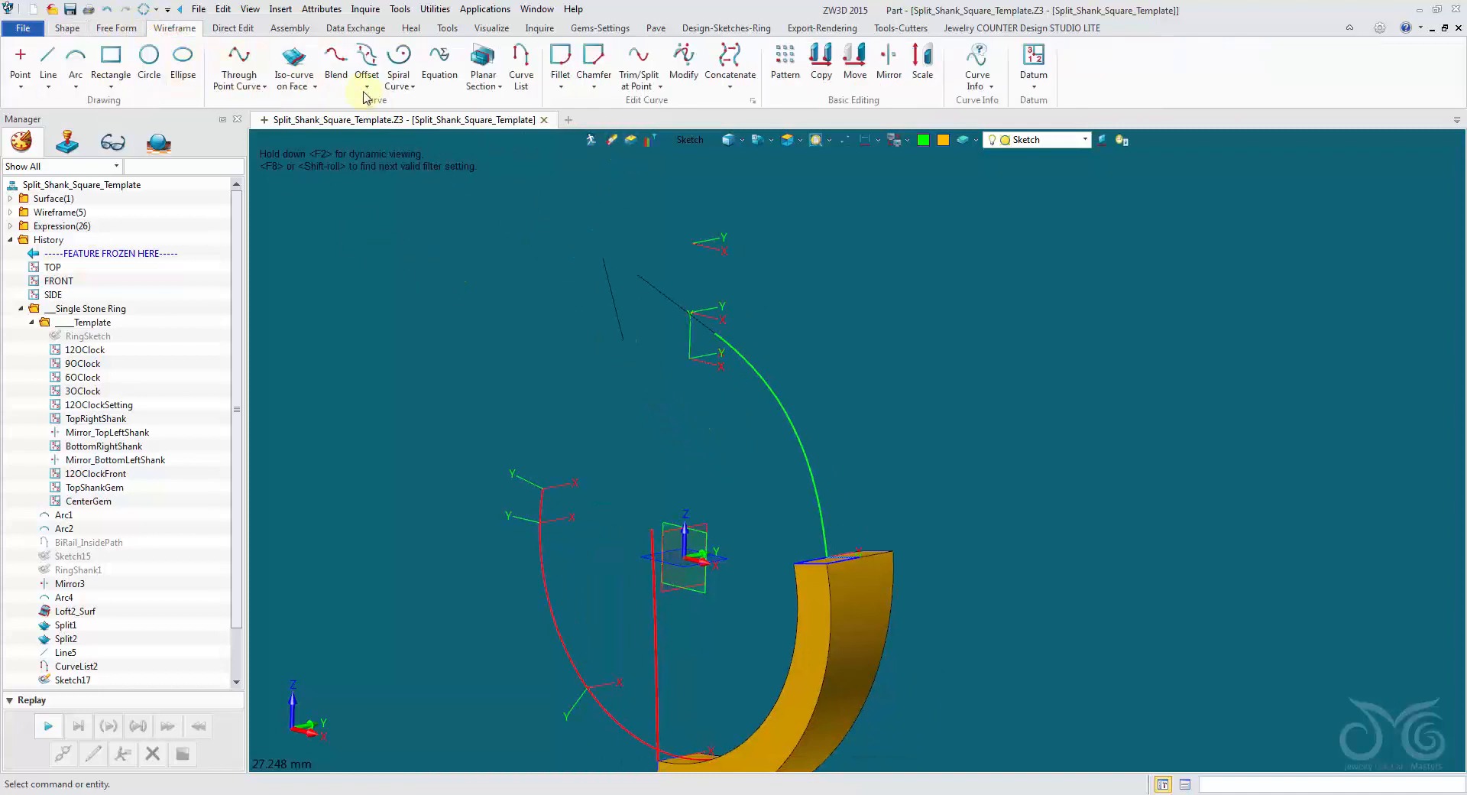
{"action": "left_click", "coordinate": [340, 68]}
{"action": "left_click", "coordinate": [616, 337]}
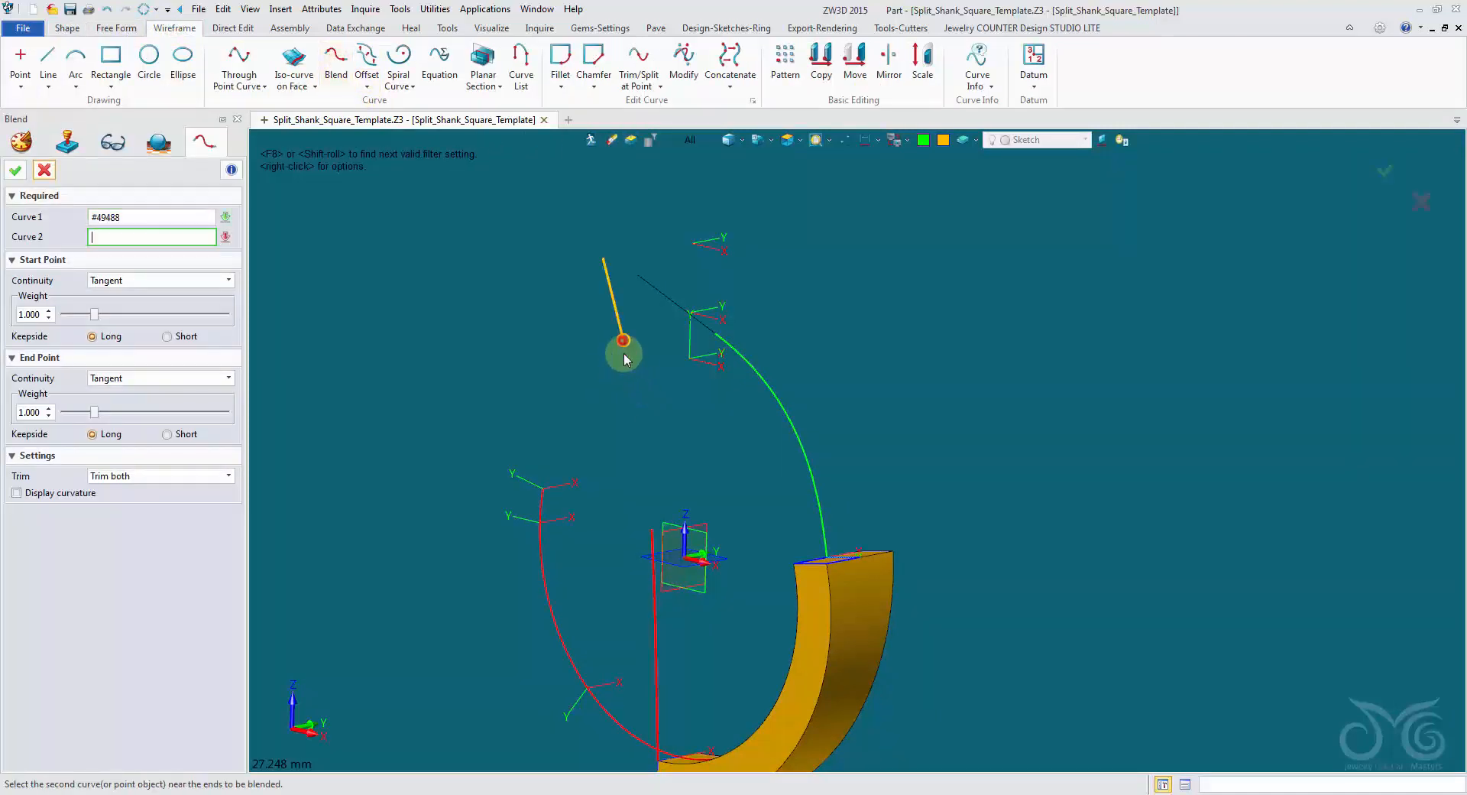
{"action": "scroll", "coordinate": [634, 489], "scroll_direction": "up", "scroll_amount": 2}
{"action": "scroll", "coordinate": [633, 493], "scroll_direction": "up", "scroll_amount": 1}
{"action": "left_click", "coordinate": [669, 573]}
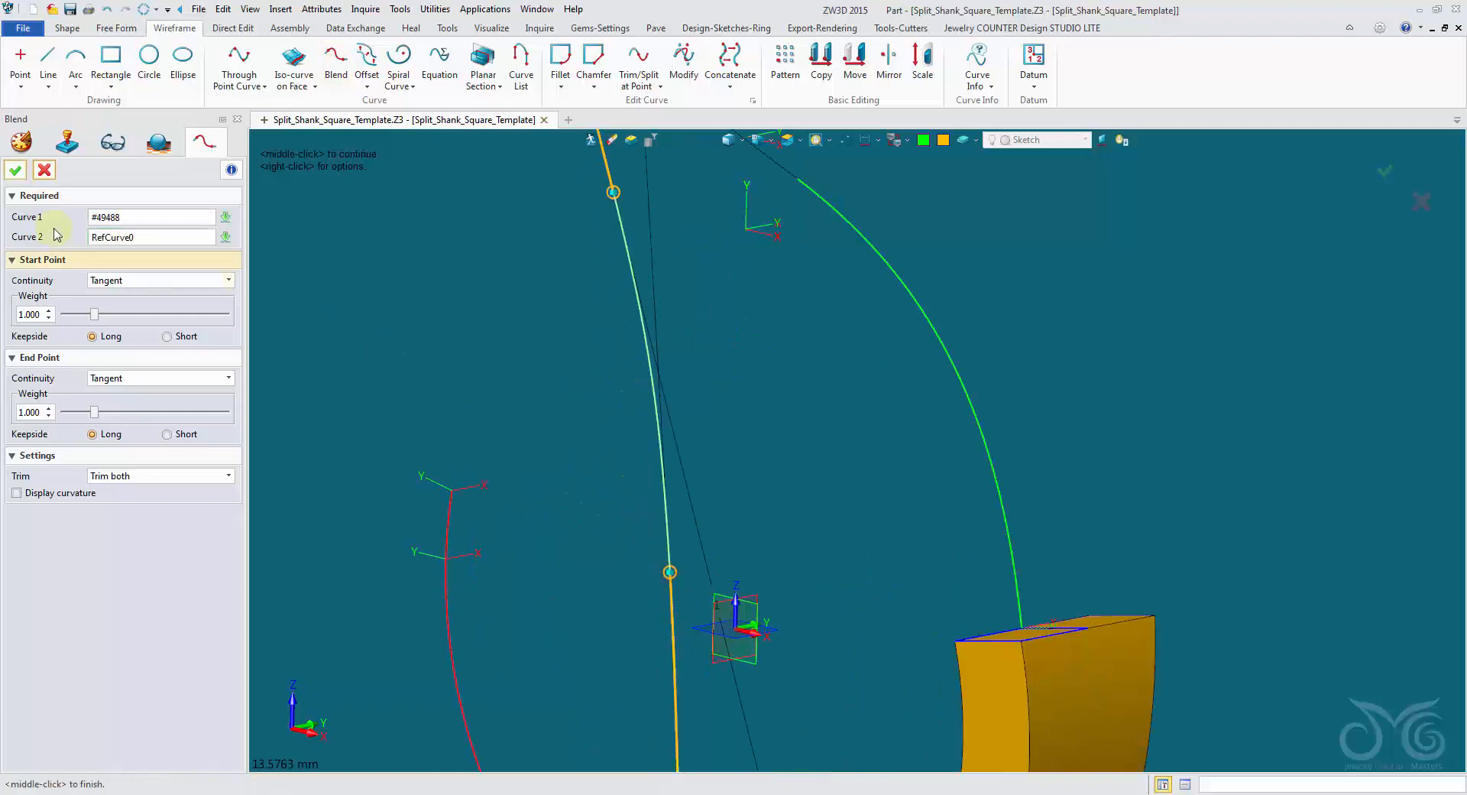
{"action": "middle_click", "coordinate": [670, 573]}
{"action": "scroll", "coordinate": [502, 318], "scroll_direction": "down", "scroll_amount": 2}
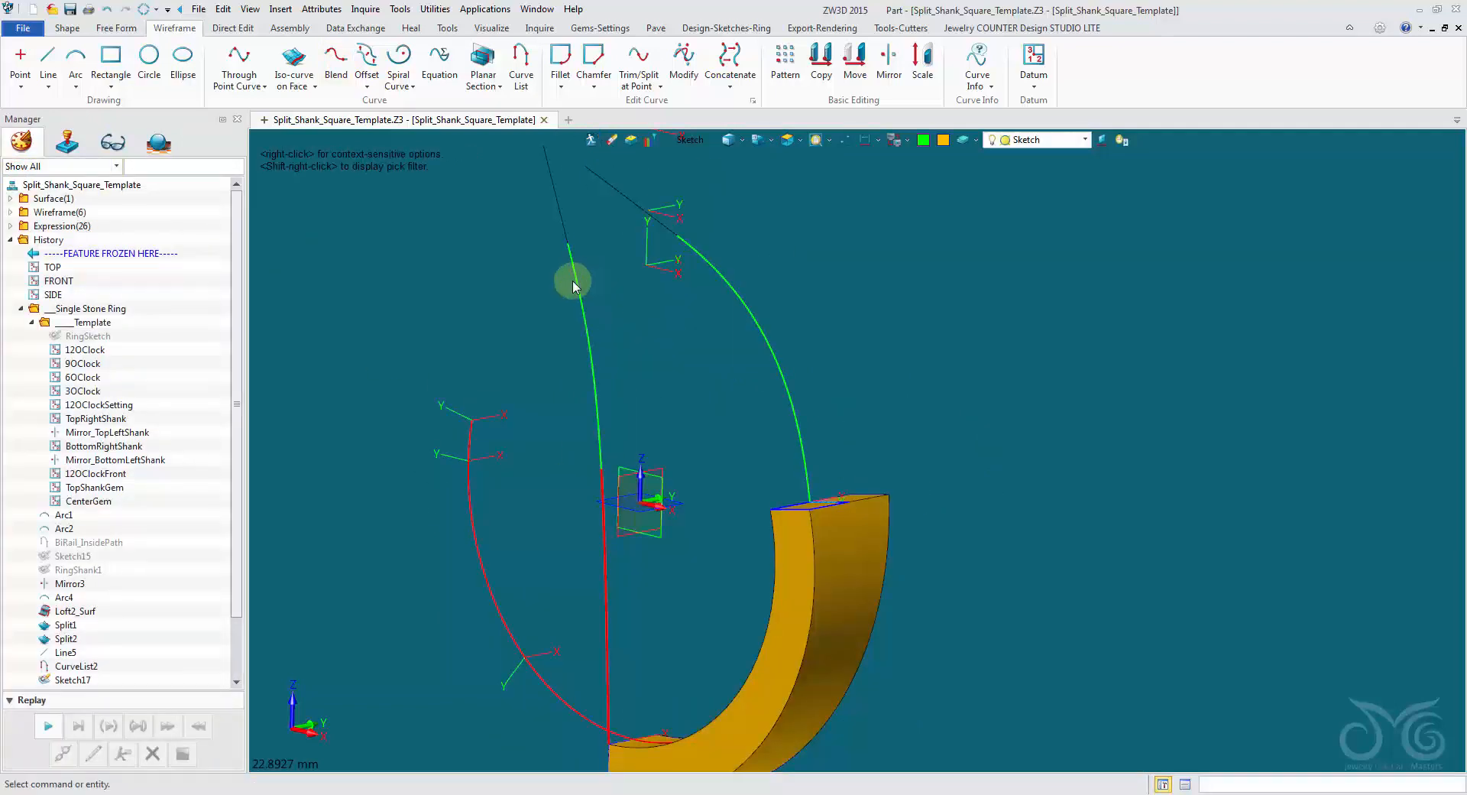
{"action": "scroll", "coordinate": [501, 323], "scroll_direction": "down", "scroll_amount": 2}
{"action": "right_click_drag", "start_coordinate": [471, 310], "coordinate": [455, 309]}
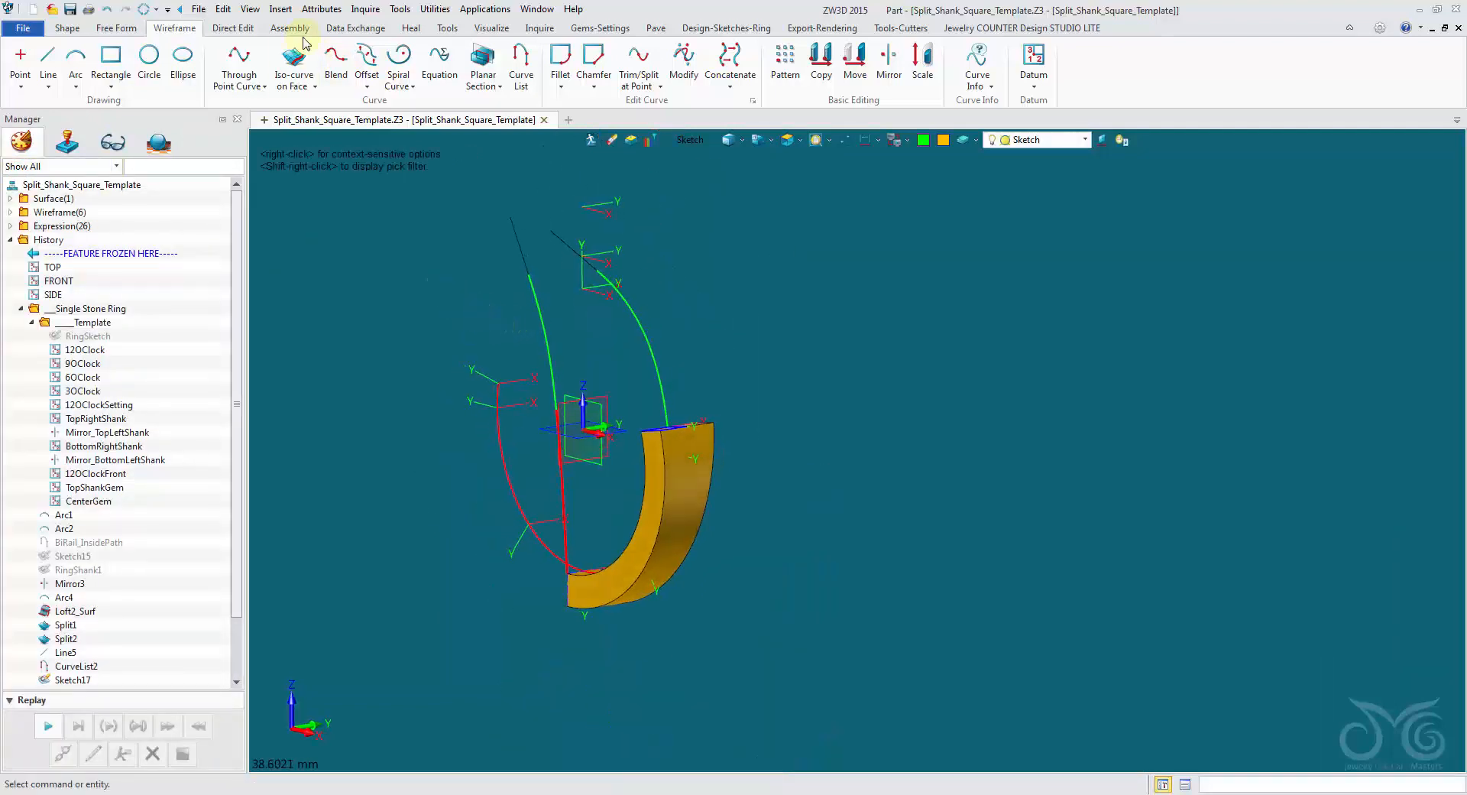
Add Split_Top_Y_Angle and Split_Top_Y_Offset to the part's driving parameters in the row below the Split_Top_X pair and confirm.
{"action": "left_click", "coordinate": [324, 9]}
{"action": "left_click", "coordinate": [329, 28]}
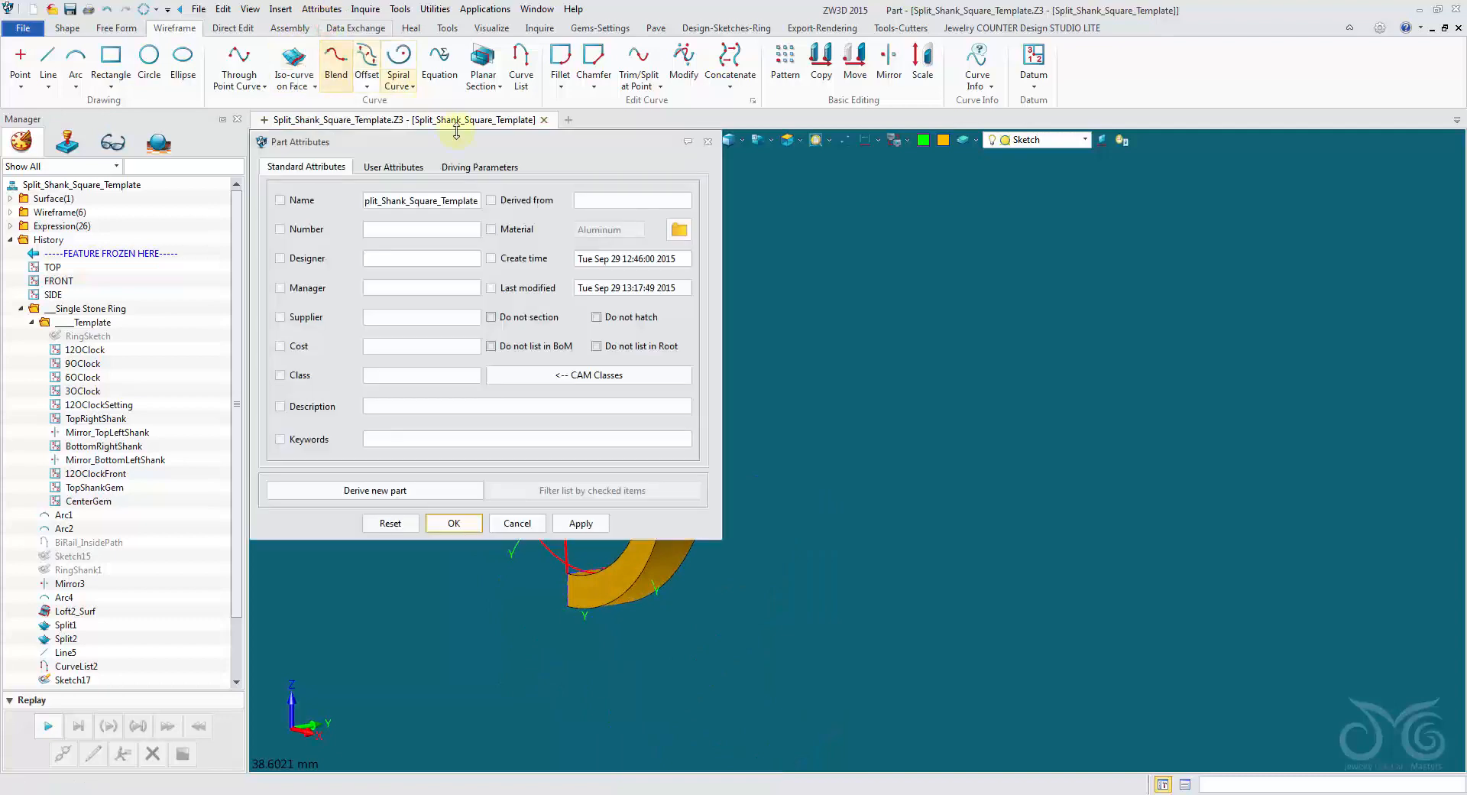
{"action": "left_click", "coordinate": [469, 168]}
{"action": "left_click", "coordinate": [372, 309]}
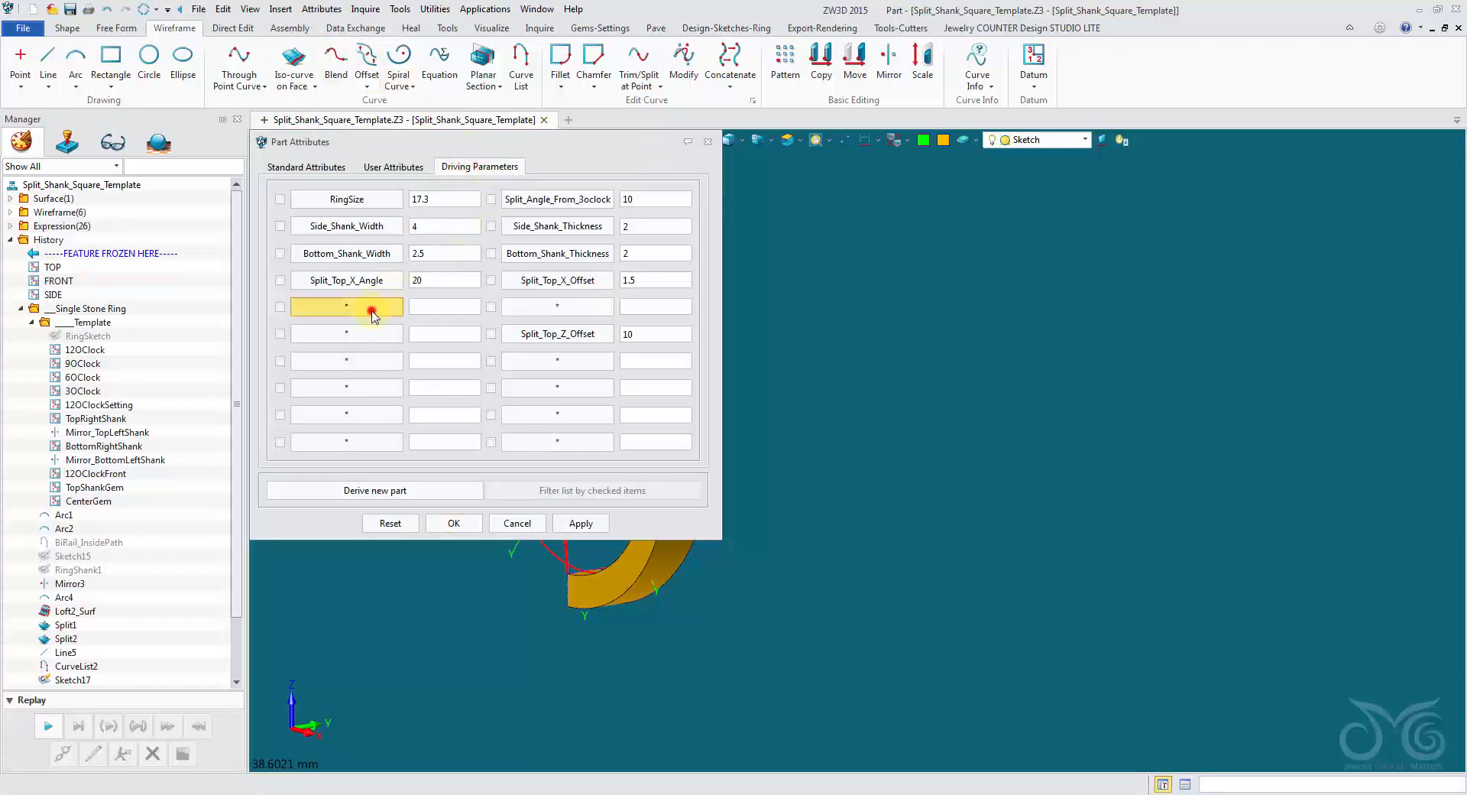
{"action": "right_click", "coordinate": [375, 314]}
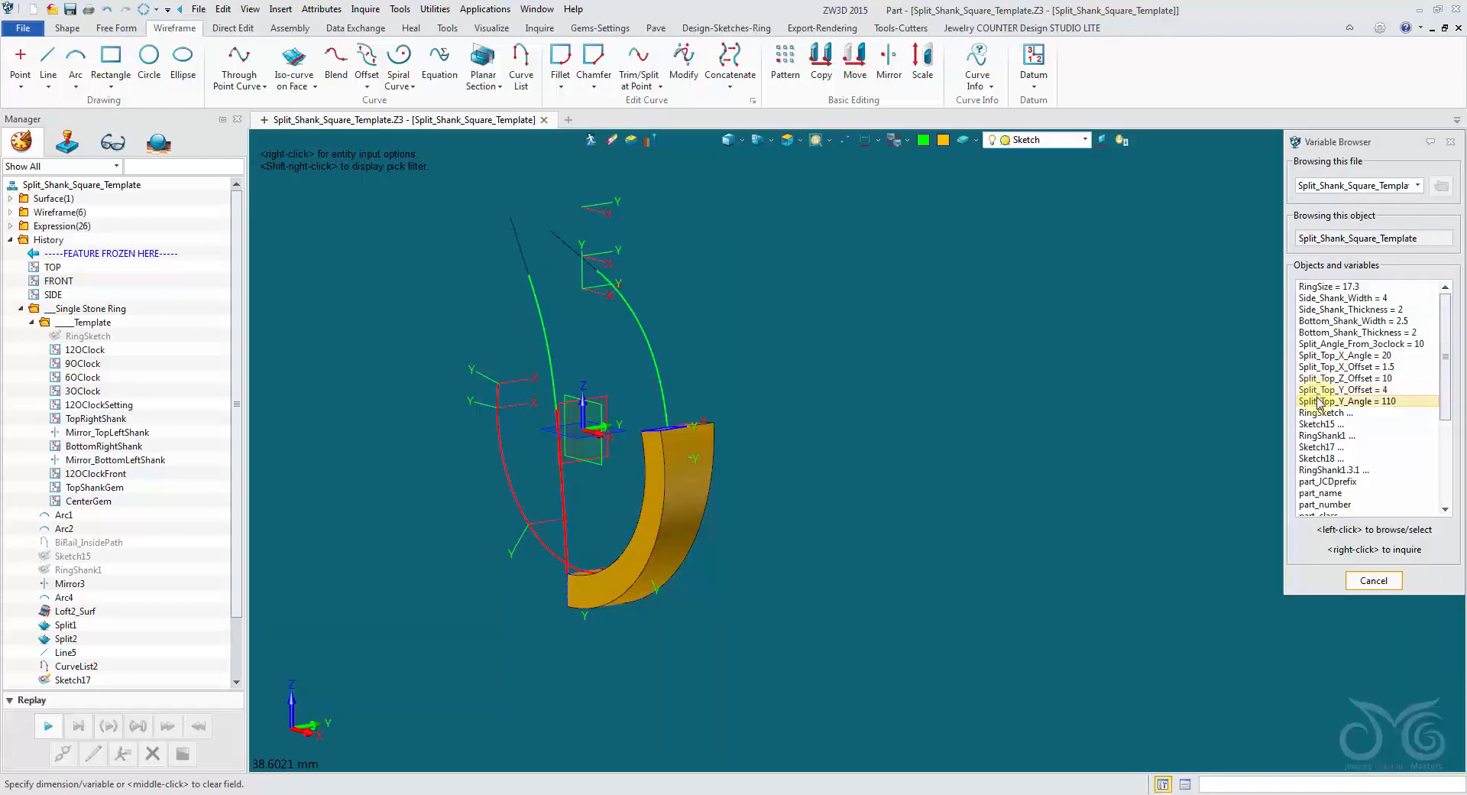
{"action": "left_click", "coordinate": [1317, 398]}
{"action": "left_click", "coordinate": [589, 306]}
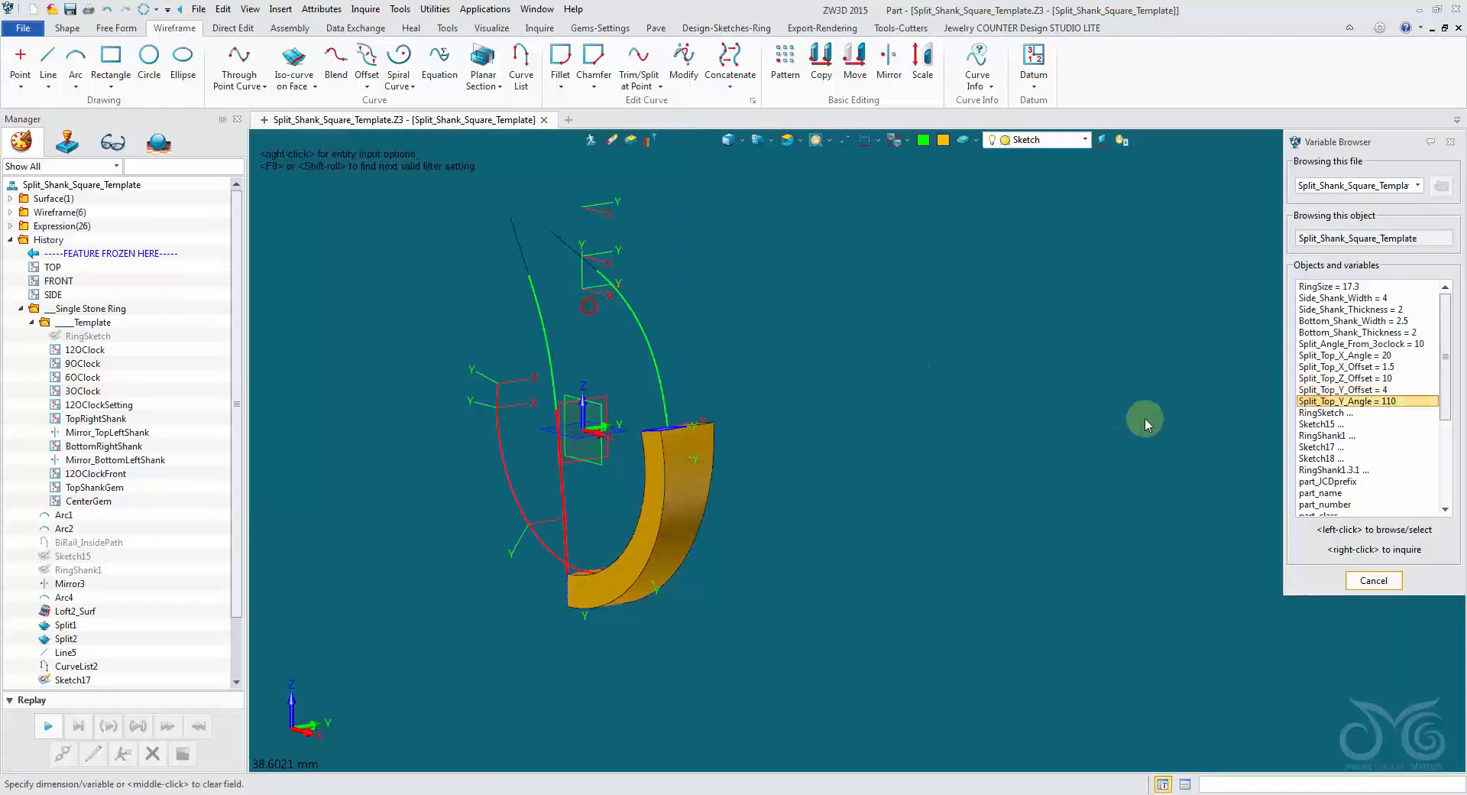
{"action": "left_click", "coordinate": [1322, 390]}
{"action": "left_click", "coordinate": [469, 527]}
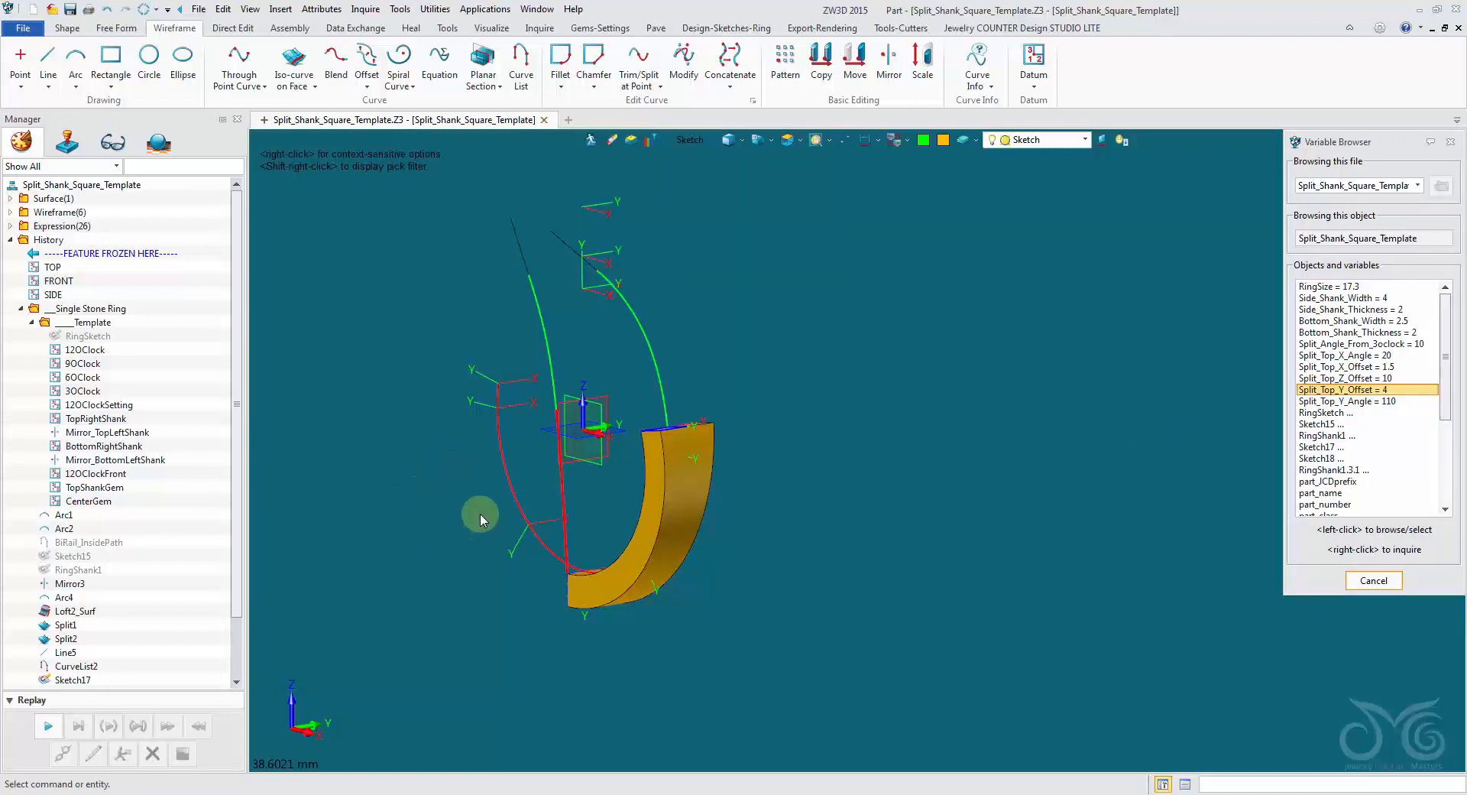
Reopen the part's driving parameters and move the dialog clear of the ring geometry.
{"action": "left_click", "coordinate": [331, 13]}
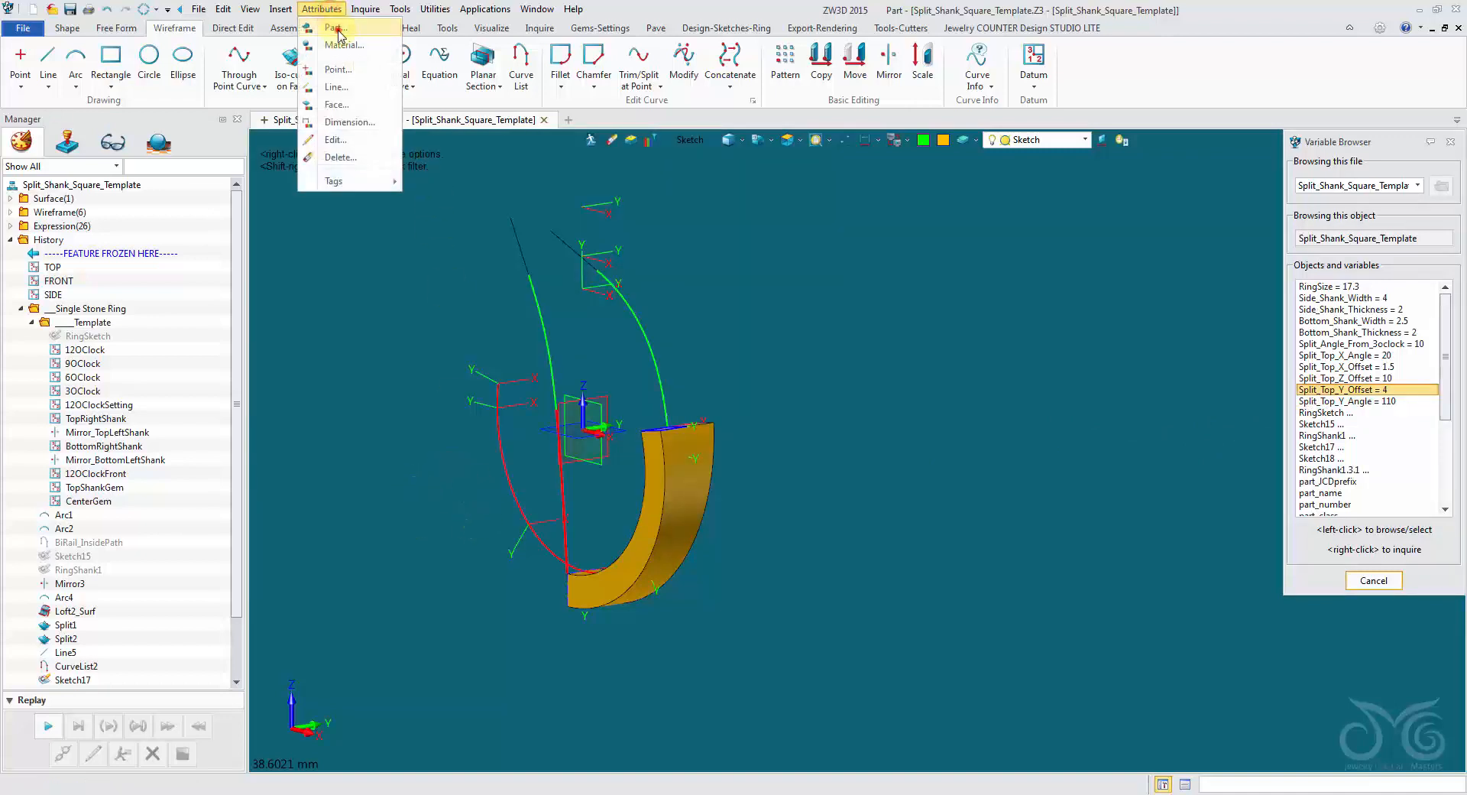
{"action": "left_click", "coordinate": [343, 29]}
{"action": "left_click", "coordinate": [489, 169]}
{"action": "left_click_drag", "start_coordinate": [533, 145], "coordinate": [409, 150]}
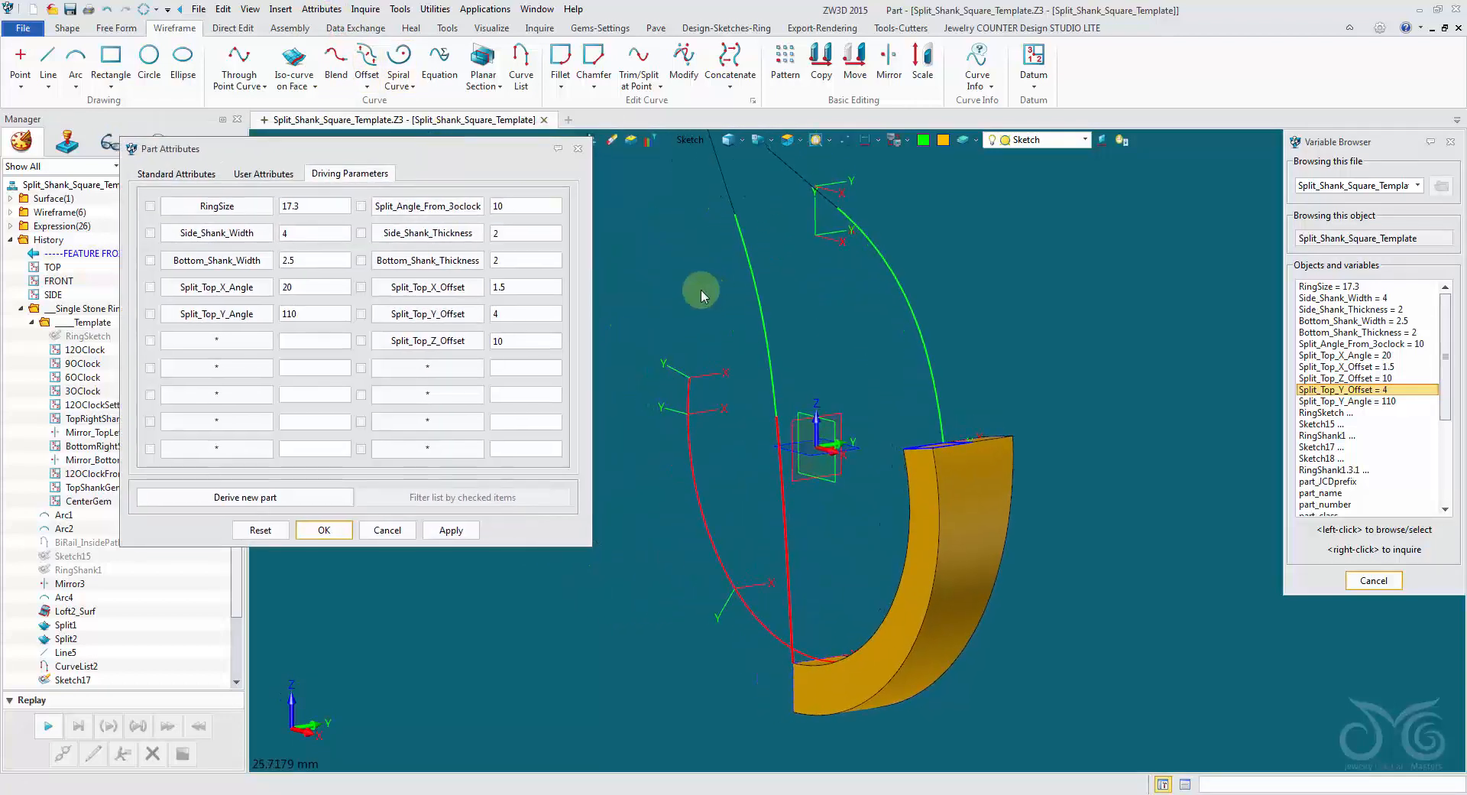
Test Split_Top_Y_Angle at 150 and 100, applying each value, and restore it to 110.
{"action": "right_click_drag", "start_coordinate": [692, 288], "coordinate": [646, 309]}
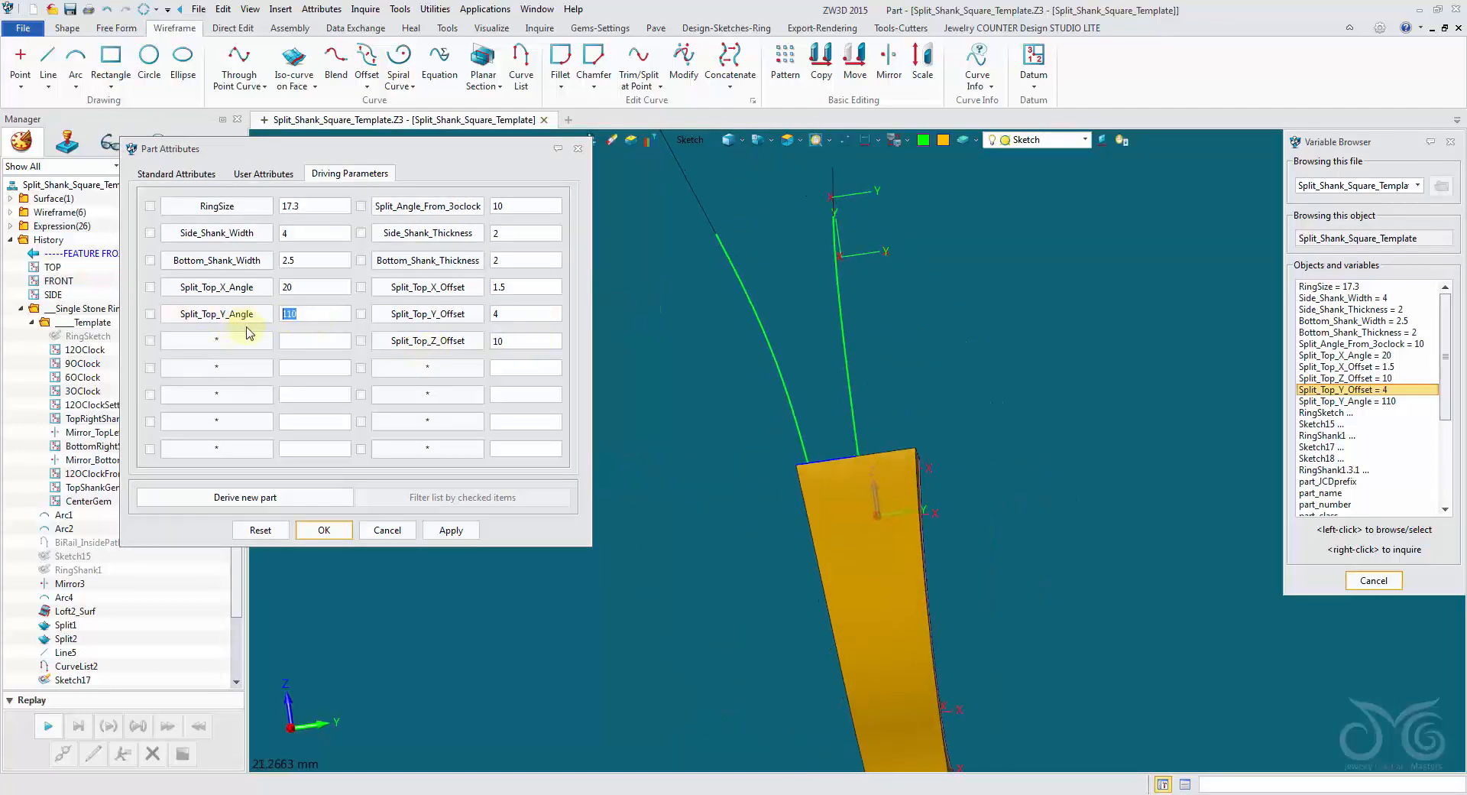
{"action": "type", "text": "15"}
{"action": "left_click", "coordinate": [472, 535]}
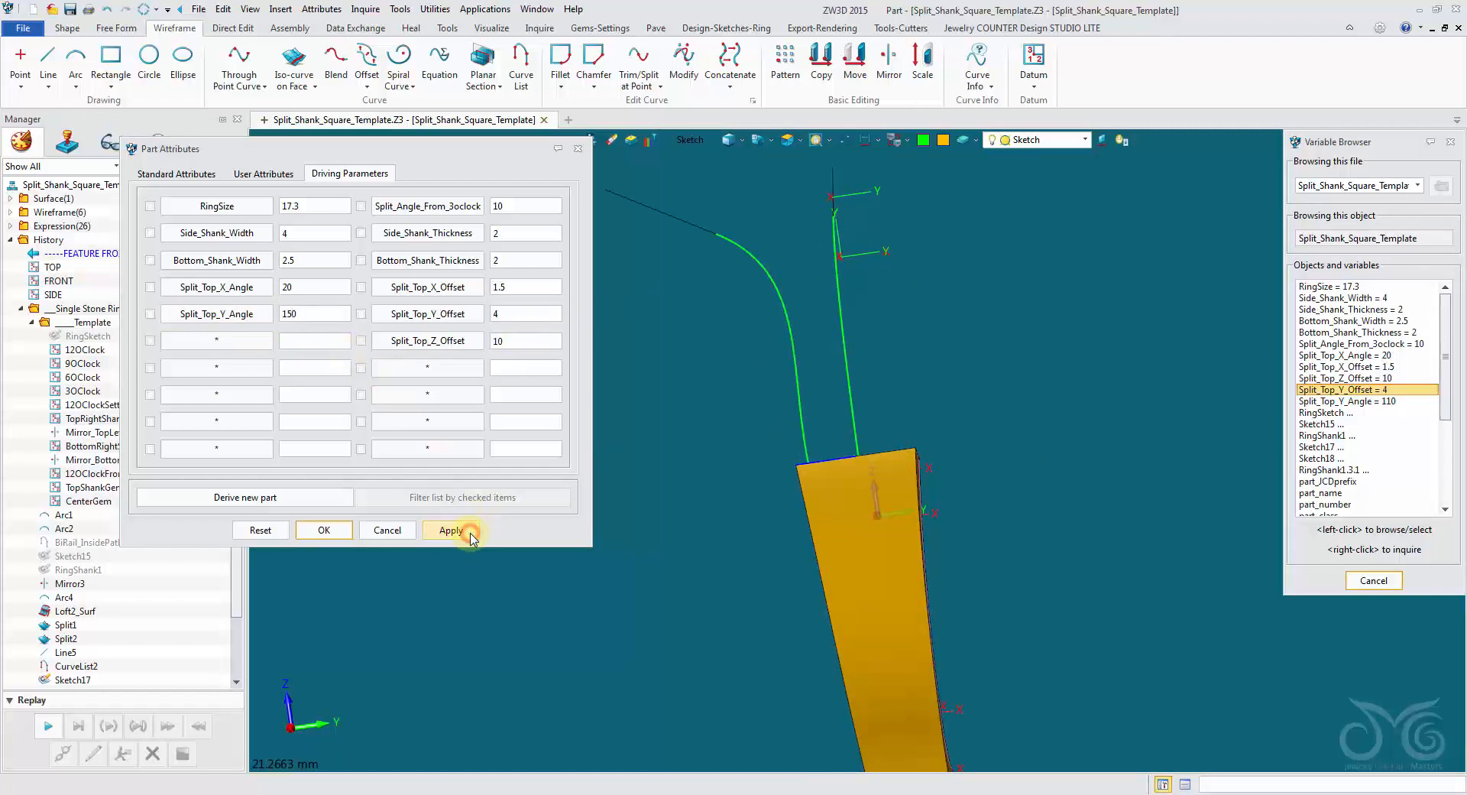
{"action": "double_click", "coordinate": [322, 318]}
{"action": "left_click", "coordinate": [466, 529]}
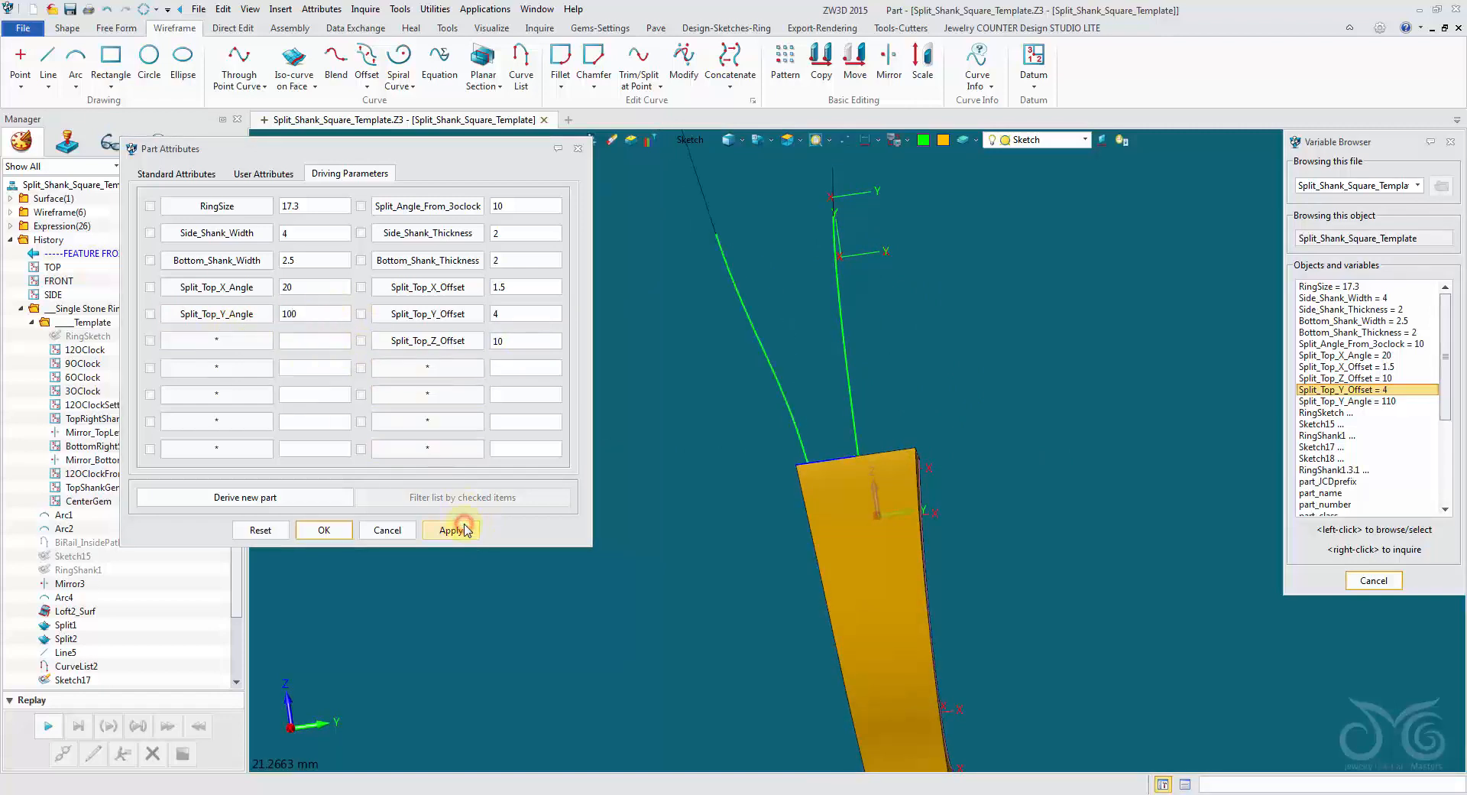
{"action": "double_click", "coordinate": [301, 316]}
{"action": "type", "text": "110"}
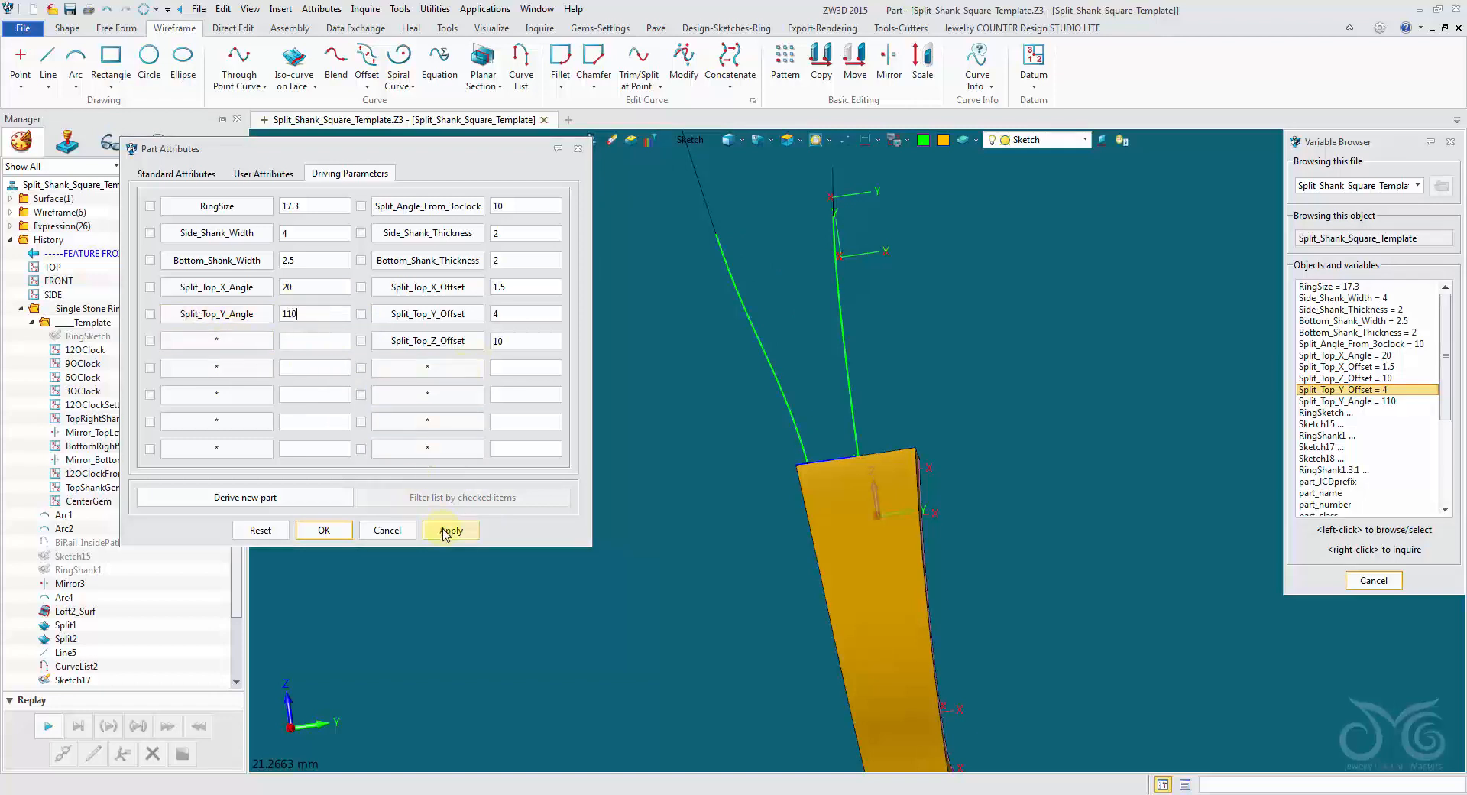
{"action": "left_click", "coordinate": [449, 531]}
Test Split_Top_Y_Offset at 6 and 2, applying each value, restore it to 4 and confirm the part's driving parameters.
{"action": "double_click", "coordinate": [525, 314]}
{"action": "type", "text": "6"}
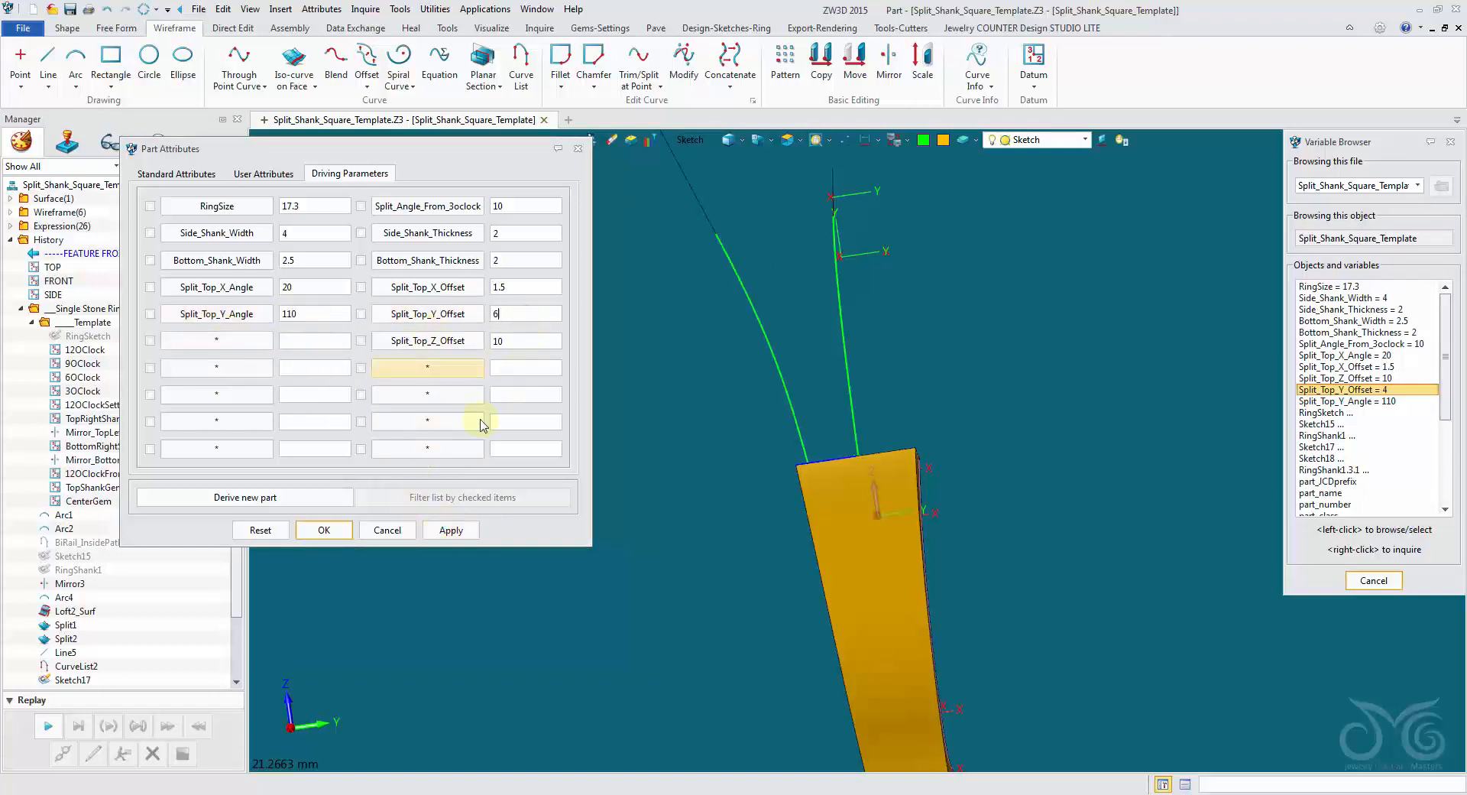
{"action": "left_click", "coordinate": [463, 534]}
{"action": "double_click", "coordinate": [515, 312]}
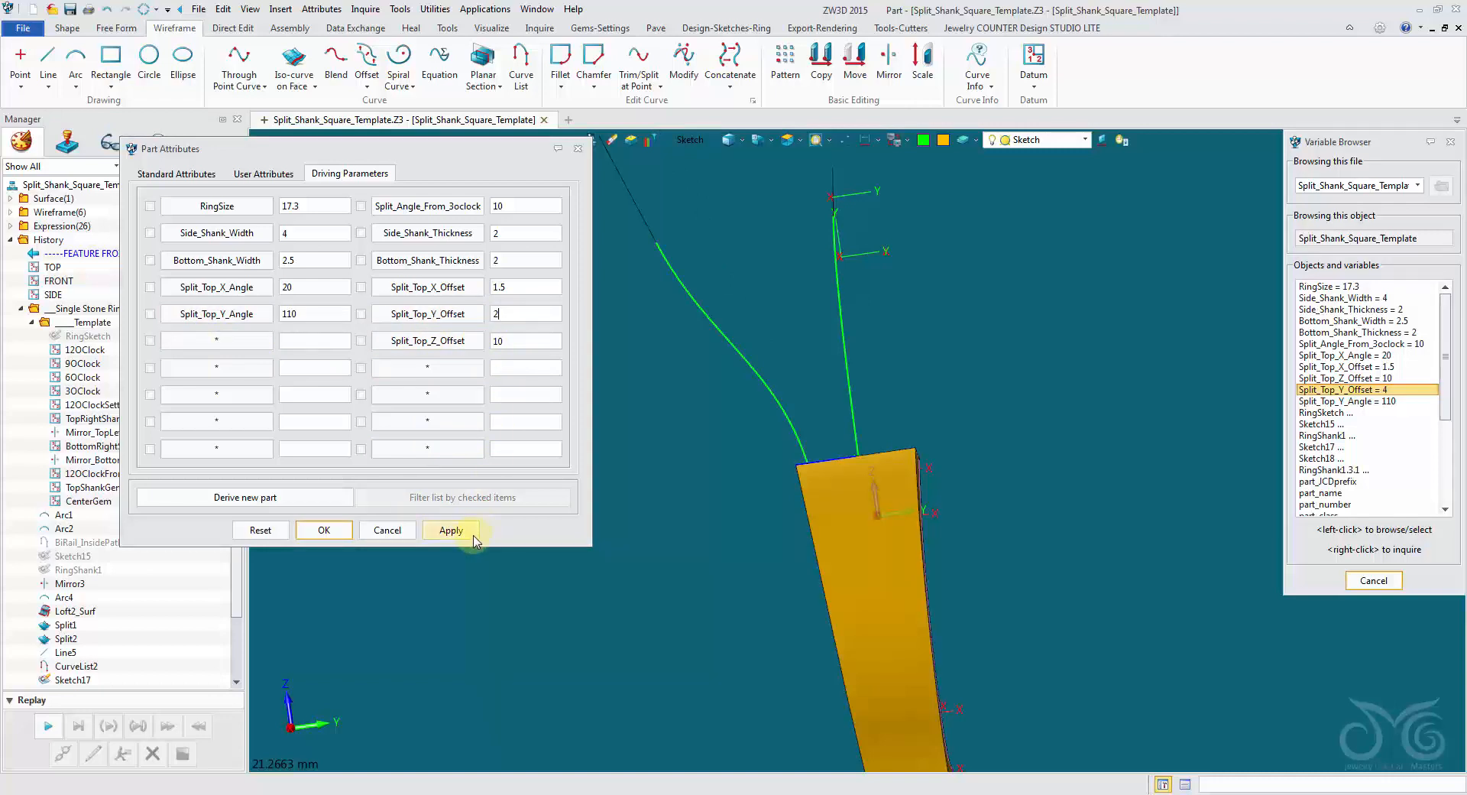
{"action": "double_click", "coordinate": [505, 314]}
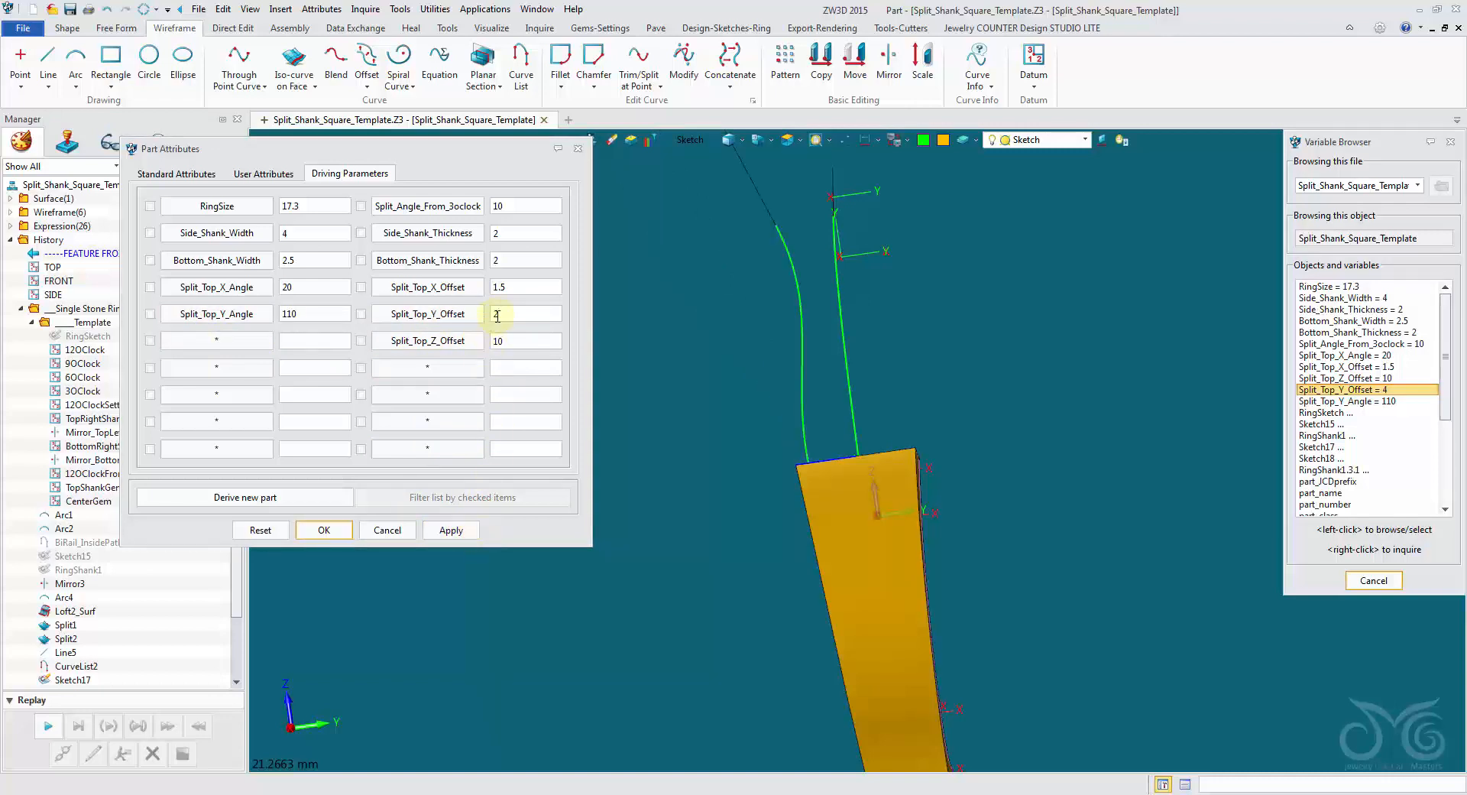
{"action": "left_click", "coordinate": [456, 533]}
{"action": "left_click", "coordinate": [324, 529]}
Start a combined projection with the green curve rising from the gold shank as first curve, projected along negative Y.
{"action": "middle_click_drag", "start_coordinate": [341, 530], "coordinate": [682, 399]}
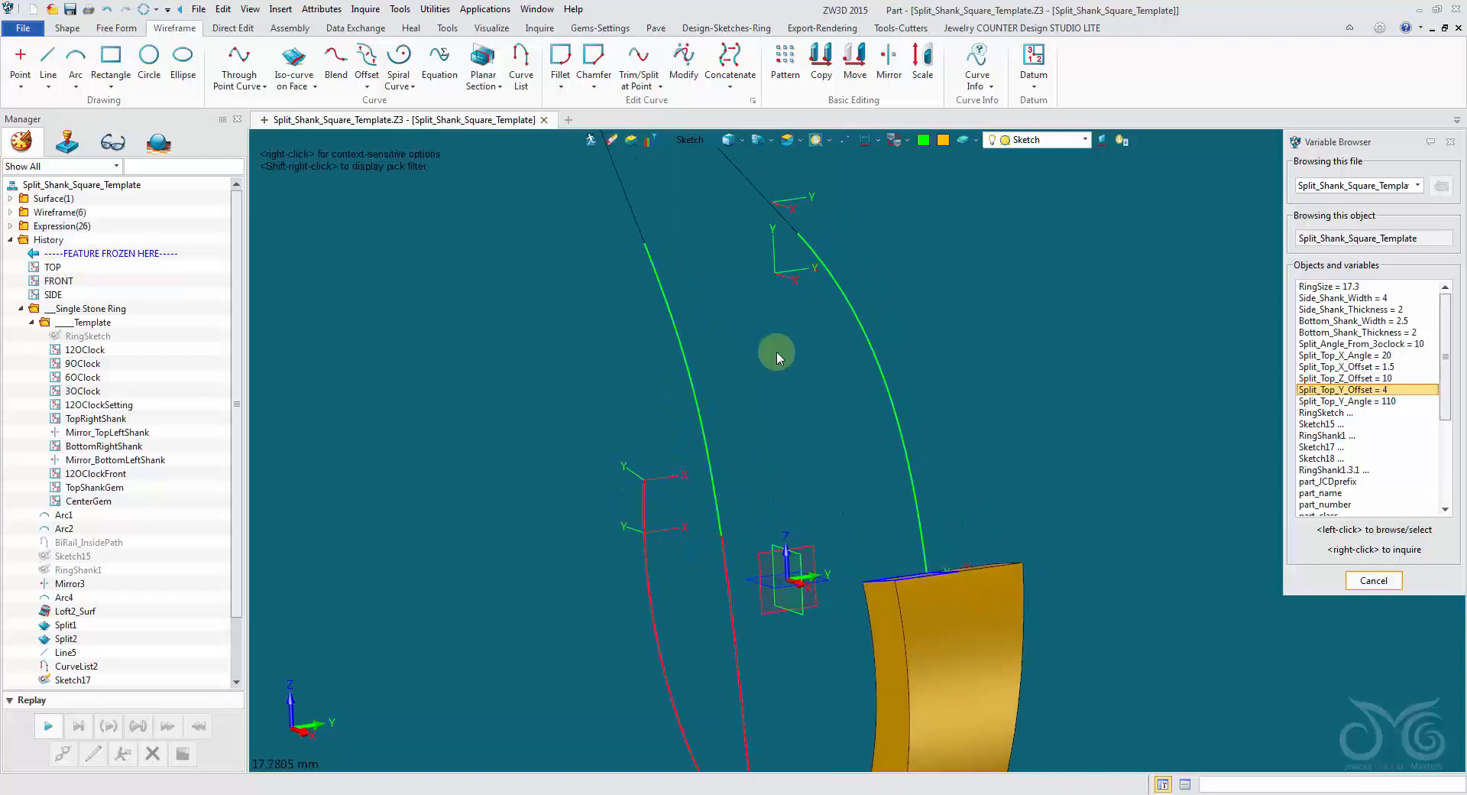
{"action": "middle_click_drag", "start_coordinate": [863, 368], "coordinate": [695, 302]}
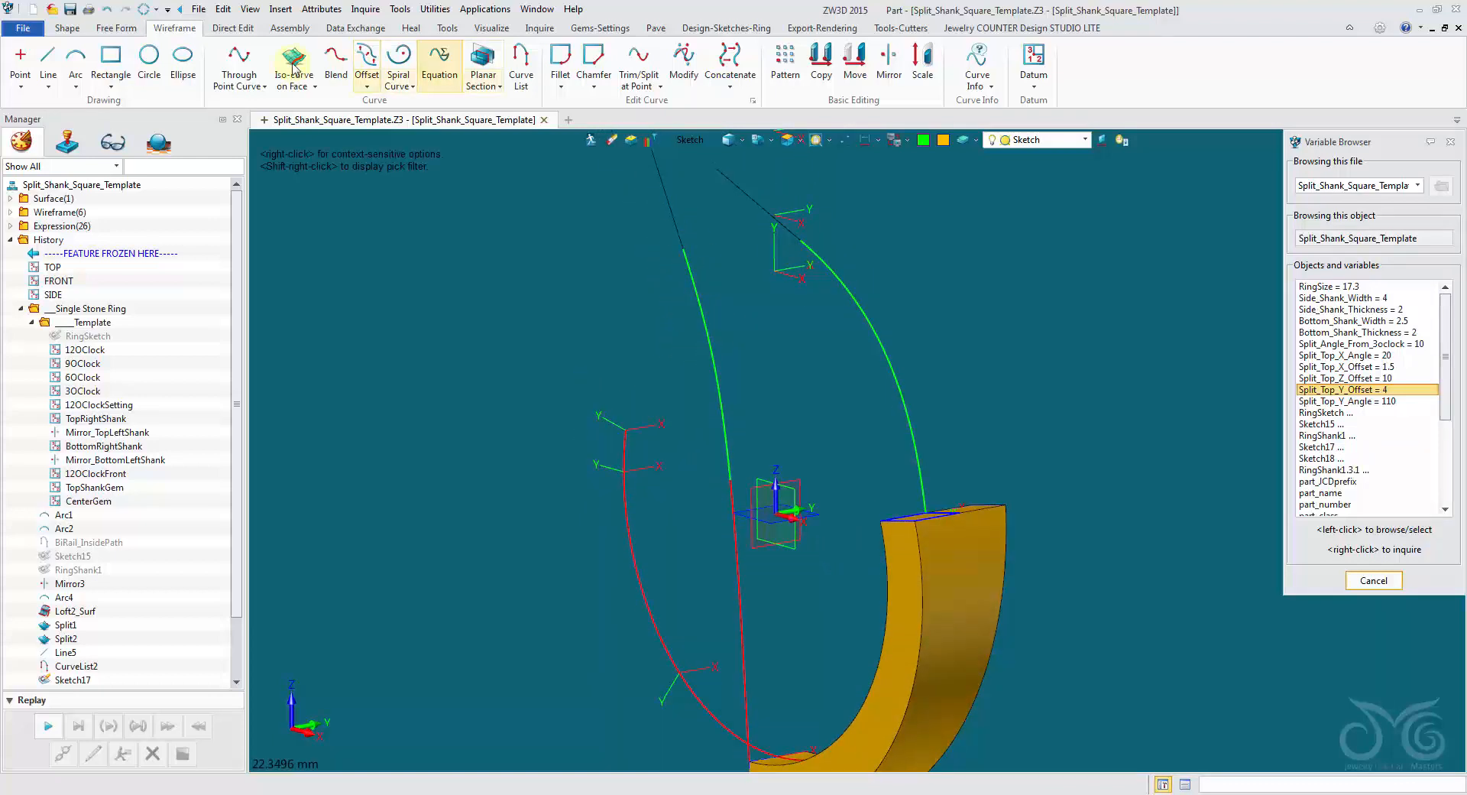
{"action": "left_click", "coordinate": [295, 80]}
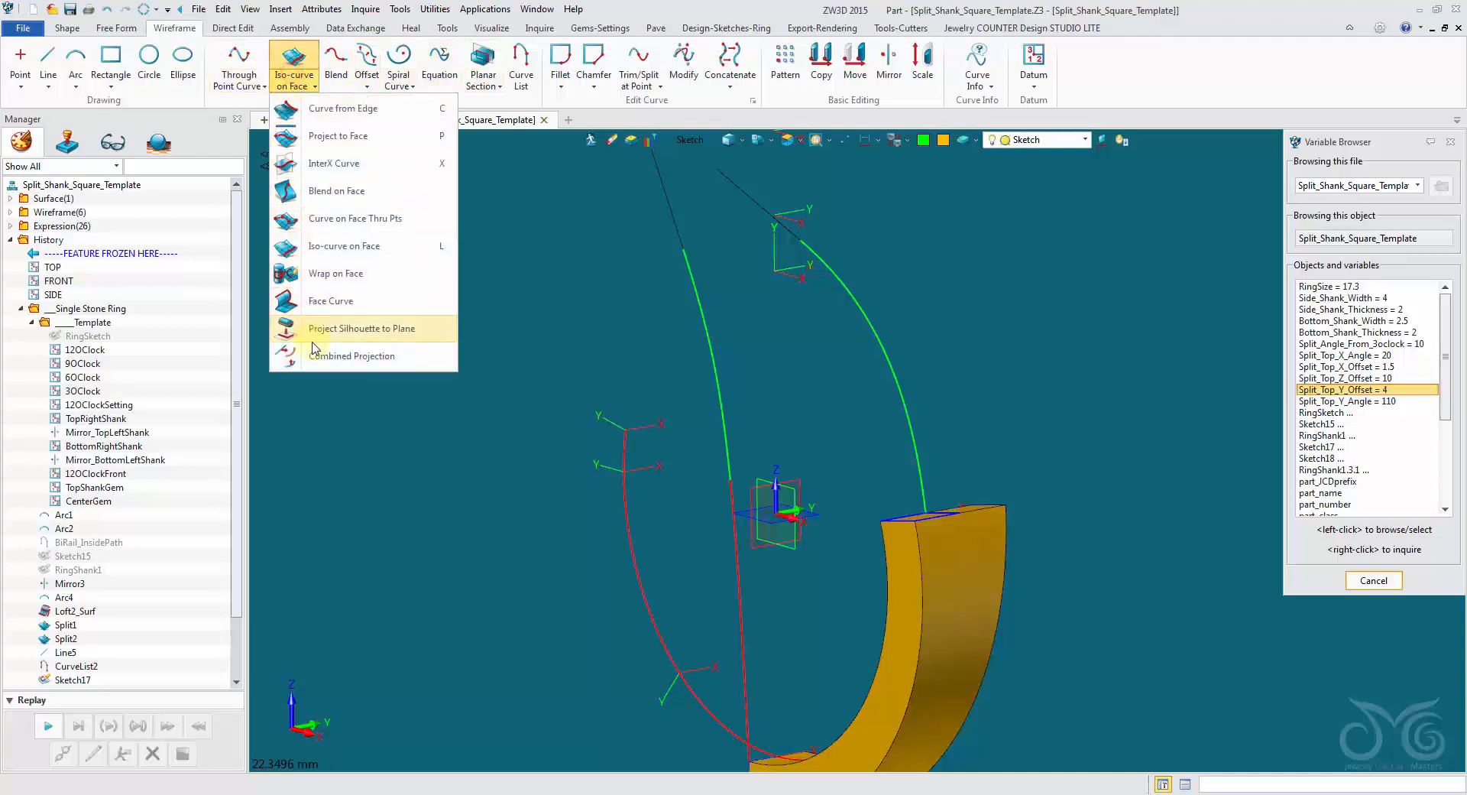
{"action": "left_click", "coordinate": [370, 360]}
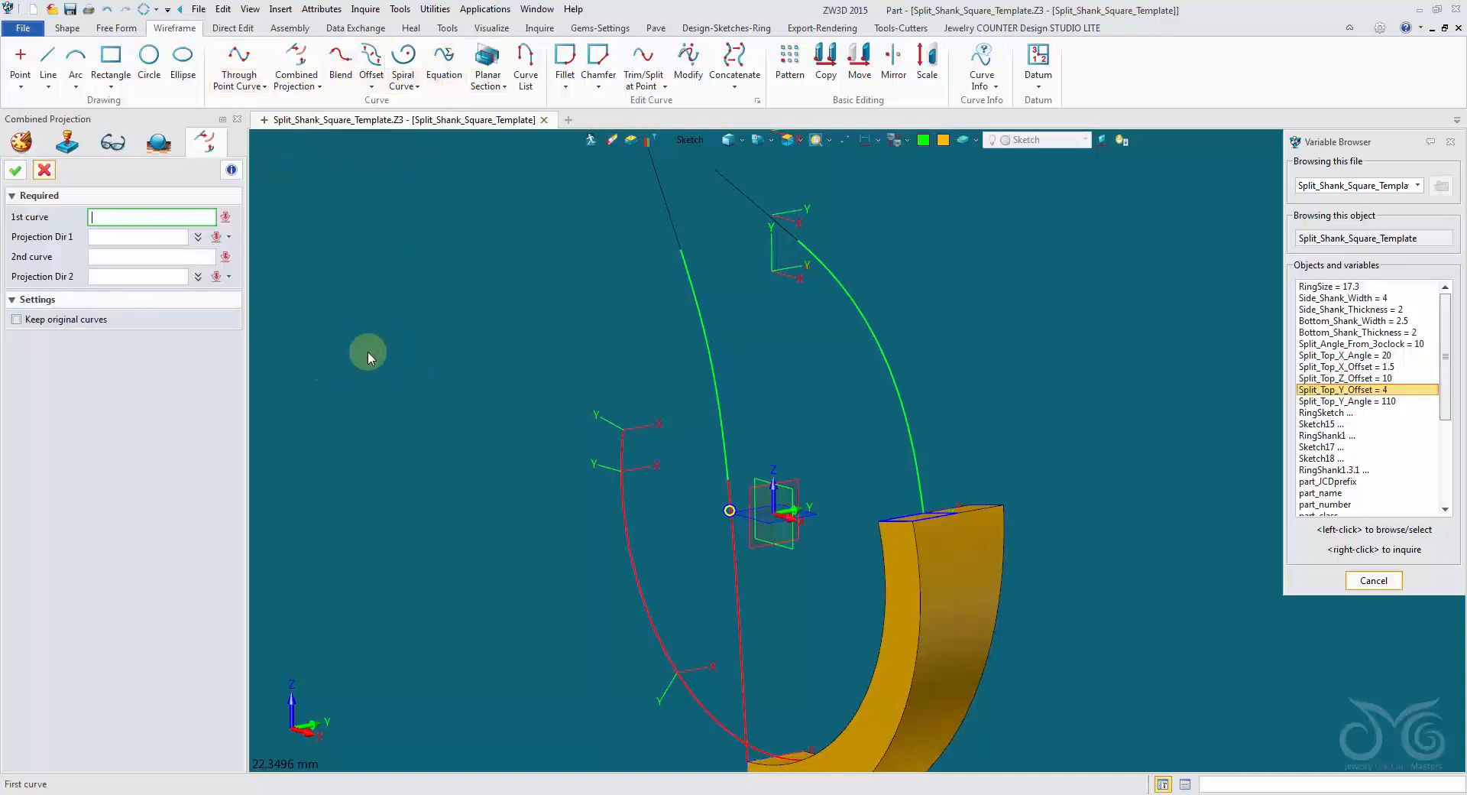
{"action": "left_click", "coordinate": [690, 143]}
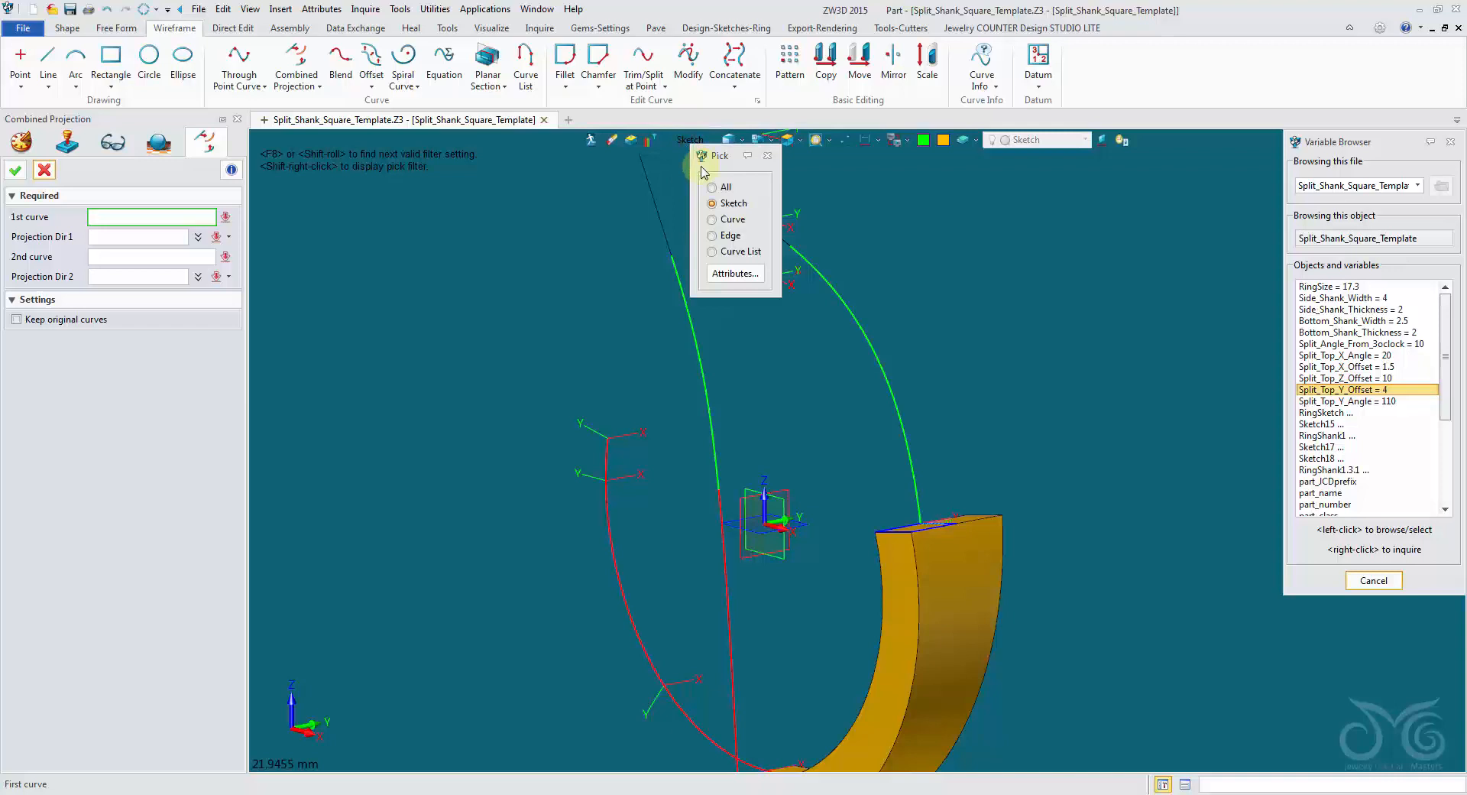
{"action": "left_click", "coordinate": [713, 220]}
{"action": "left_click", "coordinate": [858, 334]}
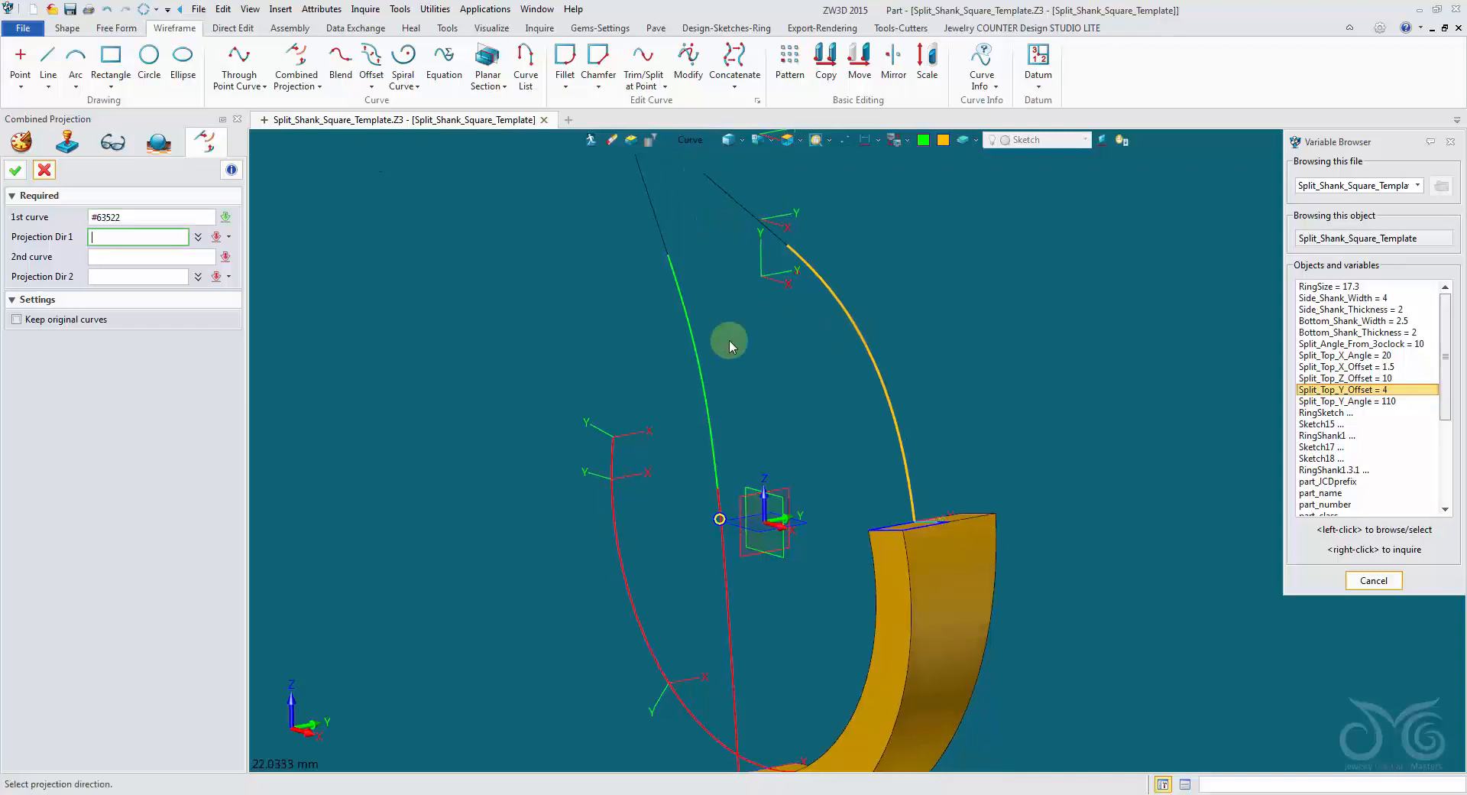
{"action": "right_click_drag", "start_coordinate": [727, 337], "coordinate": [643, 404]}
{"action": "middle_click", "coordinate": [753, 477]}
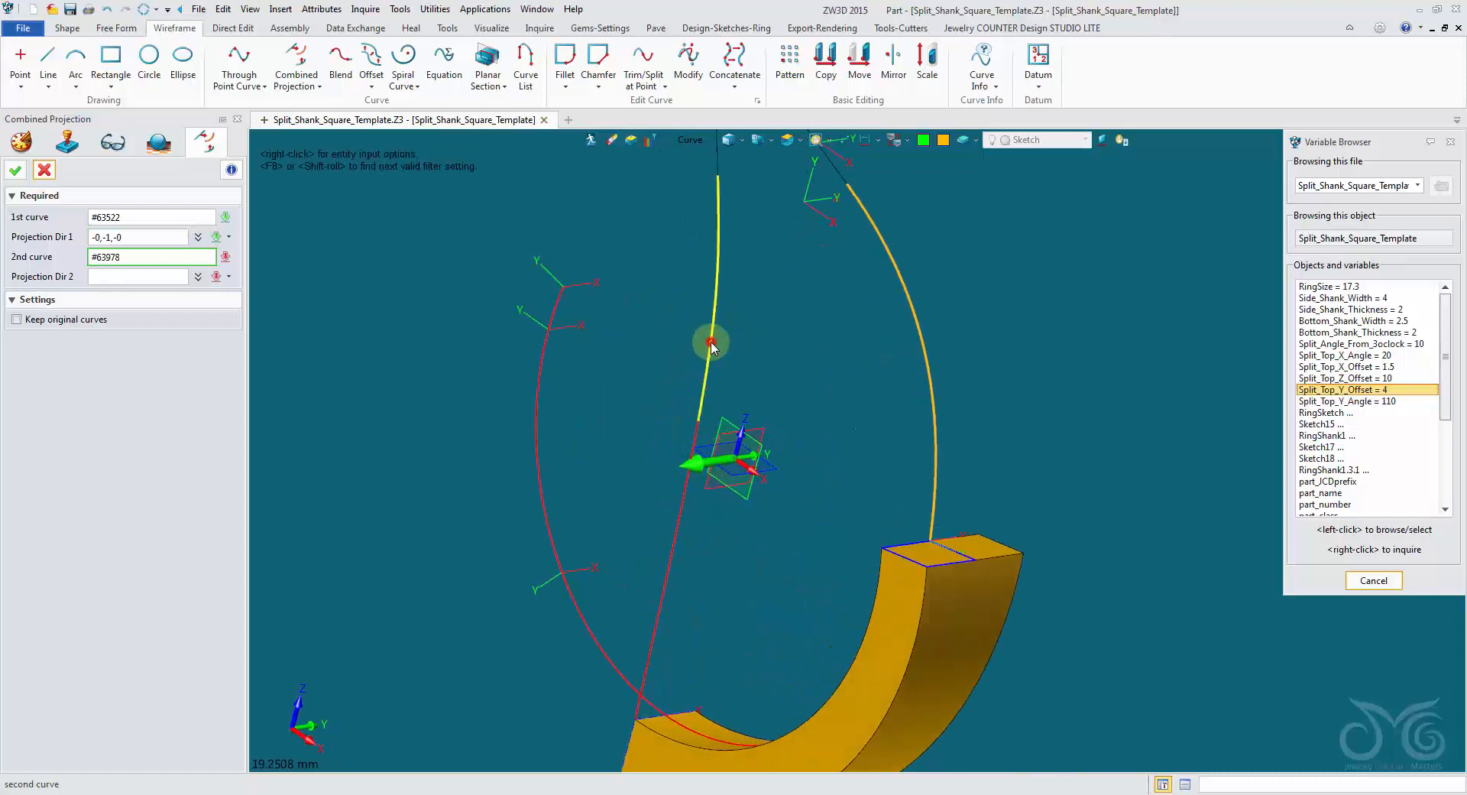
Use the green curve above the red side reference as second curve, projected along 1,0,0, and create the combined curve.
{"action": "left_click", "coordinate": [711, 343]}
{"action": "right_click_drag", "start_coordinate": [710, 343], "coordinate": [735, 386]}
{"action": "left_click", "coordinate": [741, 455]}
{"action": "middle_click", "coordinate": [739, 454]}
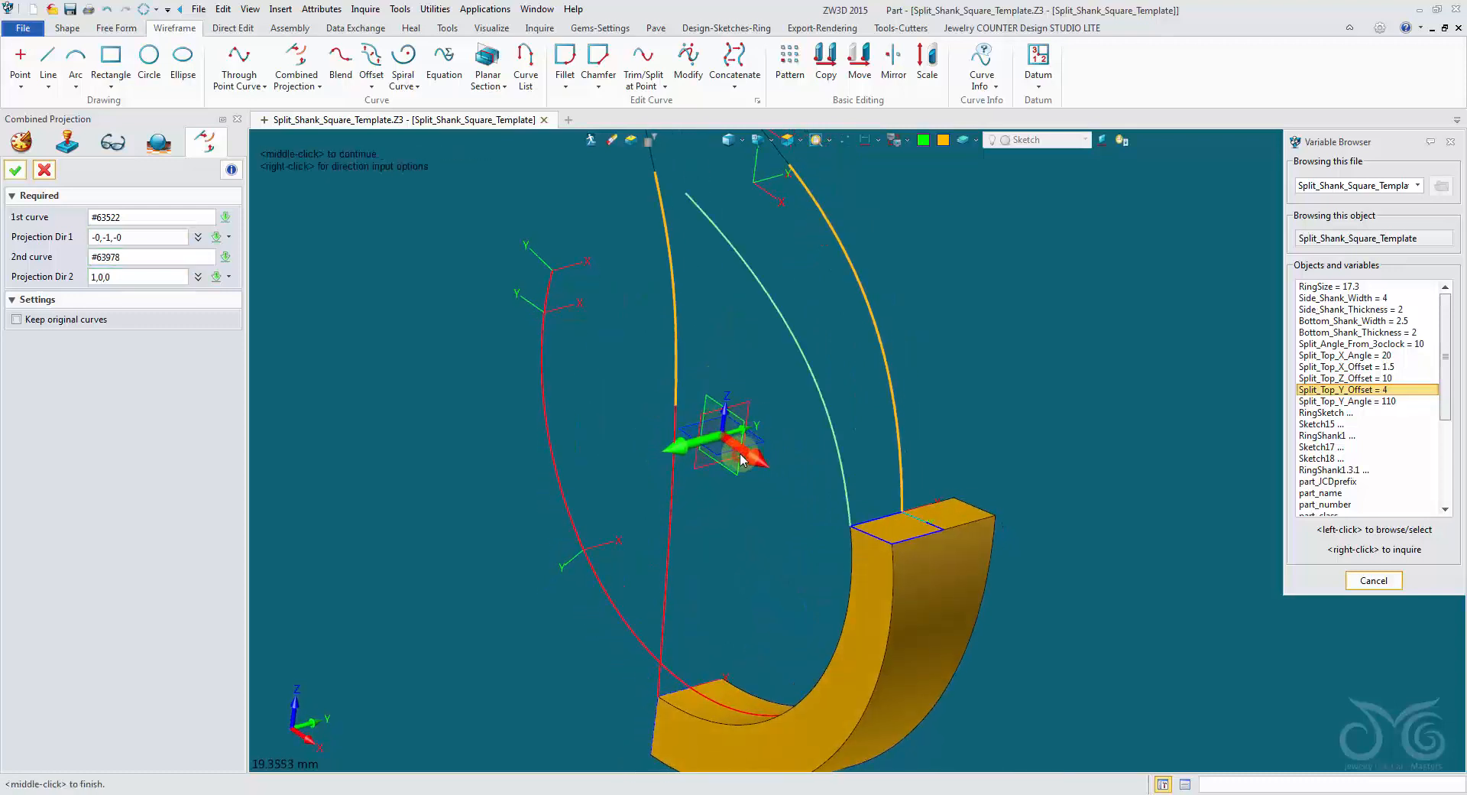
{"action": "right_click_drag", "start_coordinate": [740, 456], "coordinate": [329, 397]}
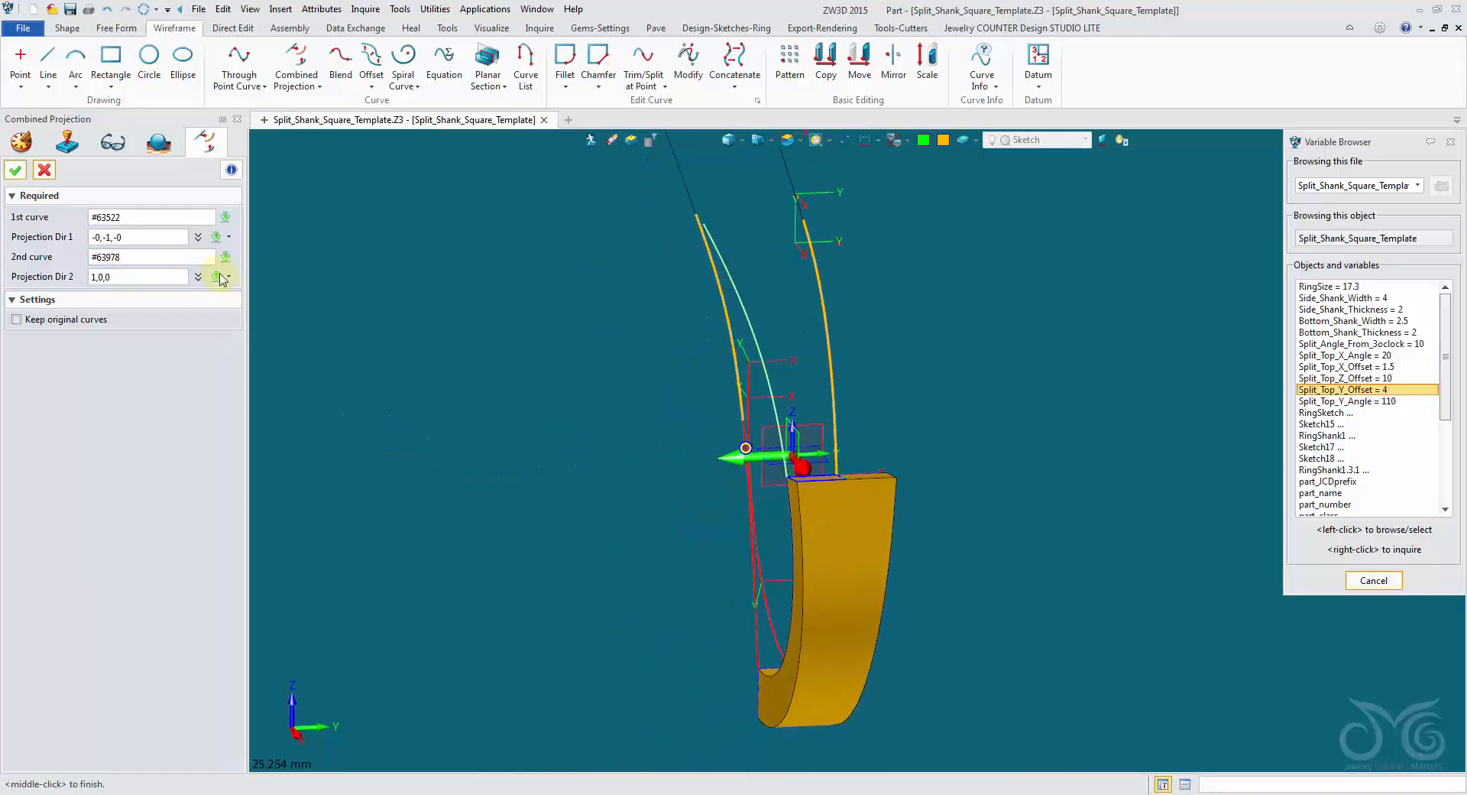
{"action": "right_click_drag", "start_coordinate": [221, 279], "coordinate": [45, 181]}
{"action": "left_click", "coordinate": [16, 170]}
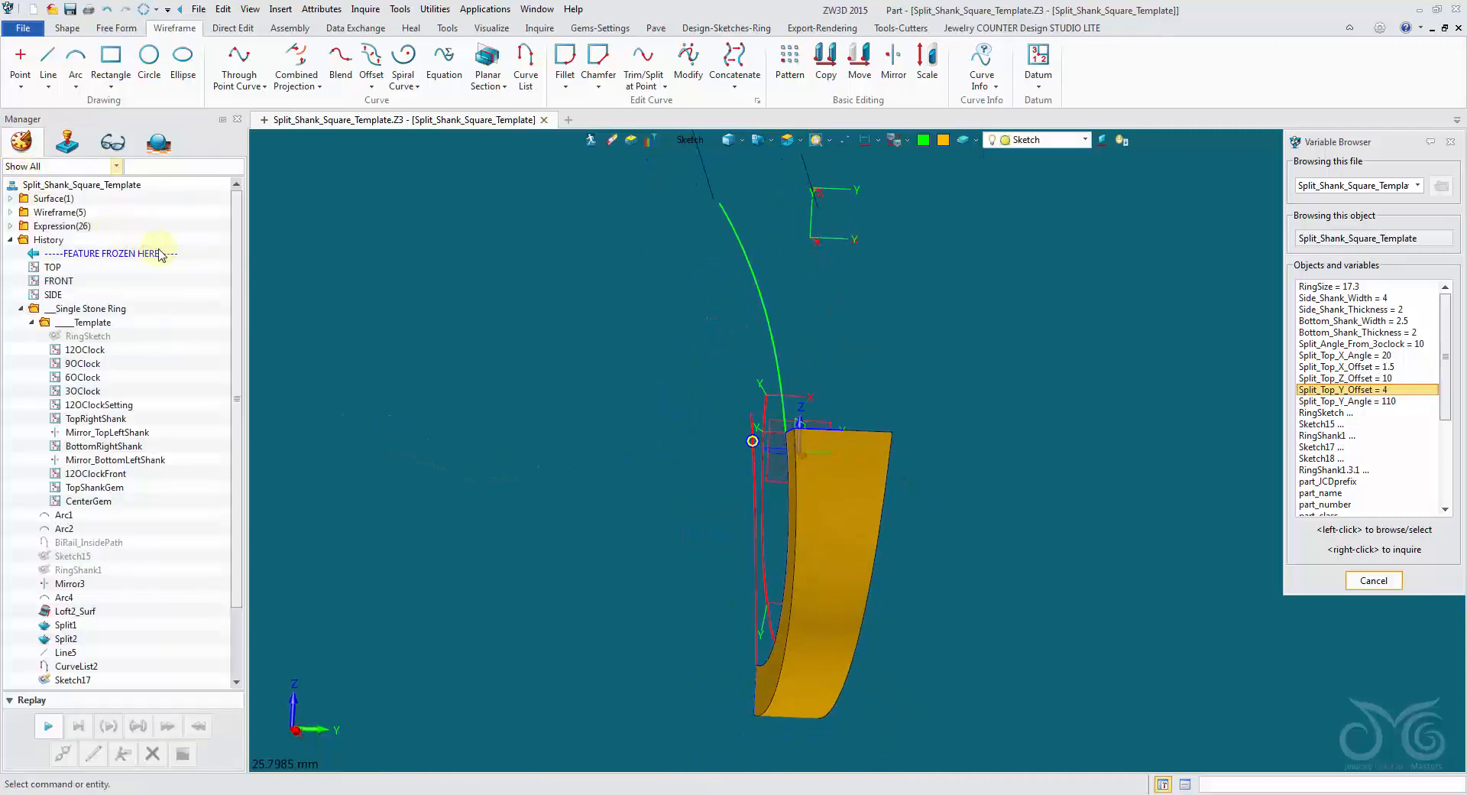
Roll the model history back to just before the Project2 feature.
{"action": "right_click_drag", "start_coordinate": [168, 256], "coordinate": [486, 336]}
{"action": "scroll", "coordinate": [492, 298], "scroll_direction": "up", "scroll_amount": 1}
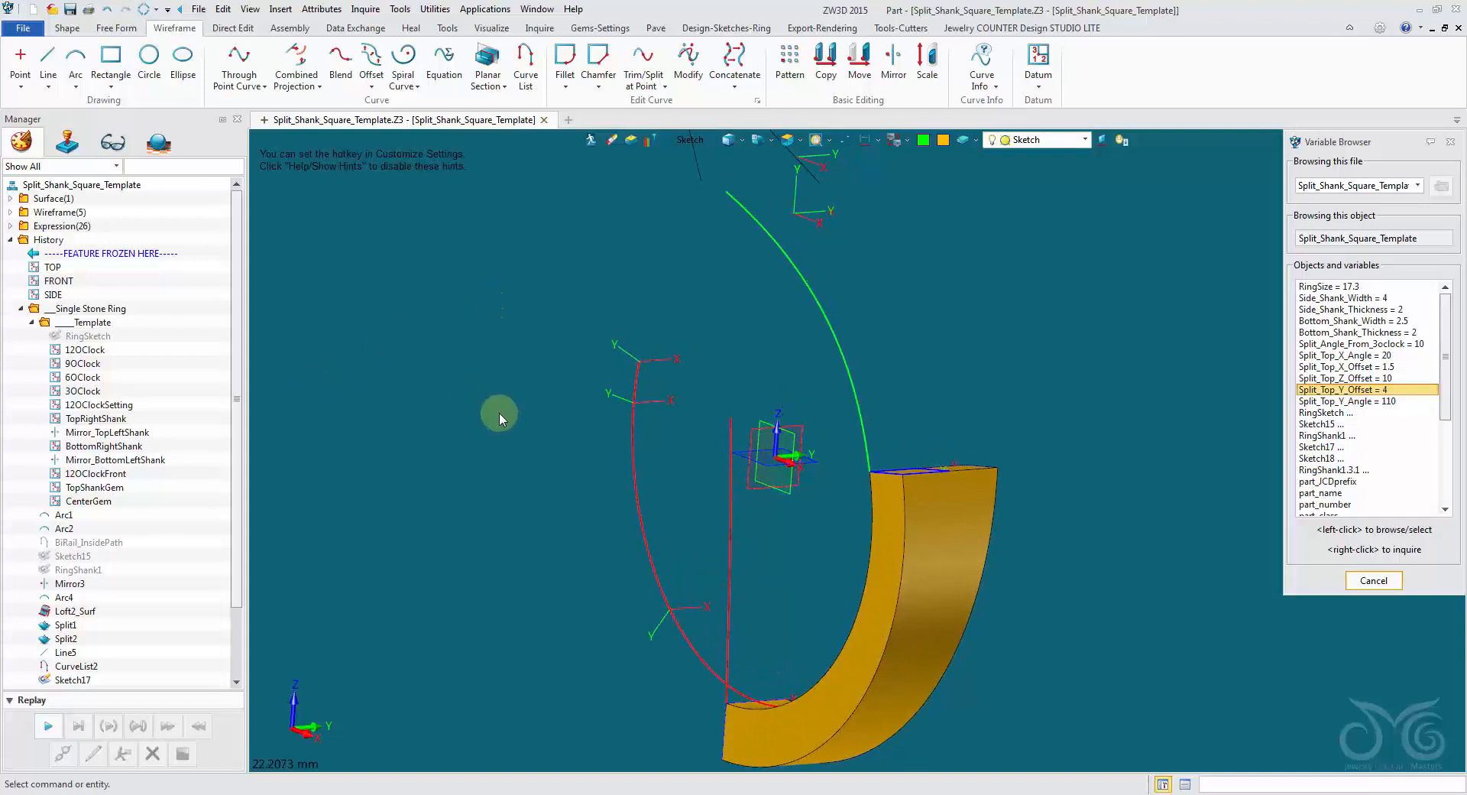
{"action": "scroll", "coordinate": [184, 570], "scroll_direction": "down", "scroll_amount": 2}
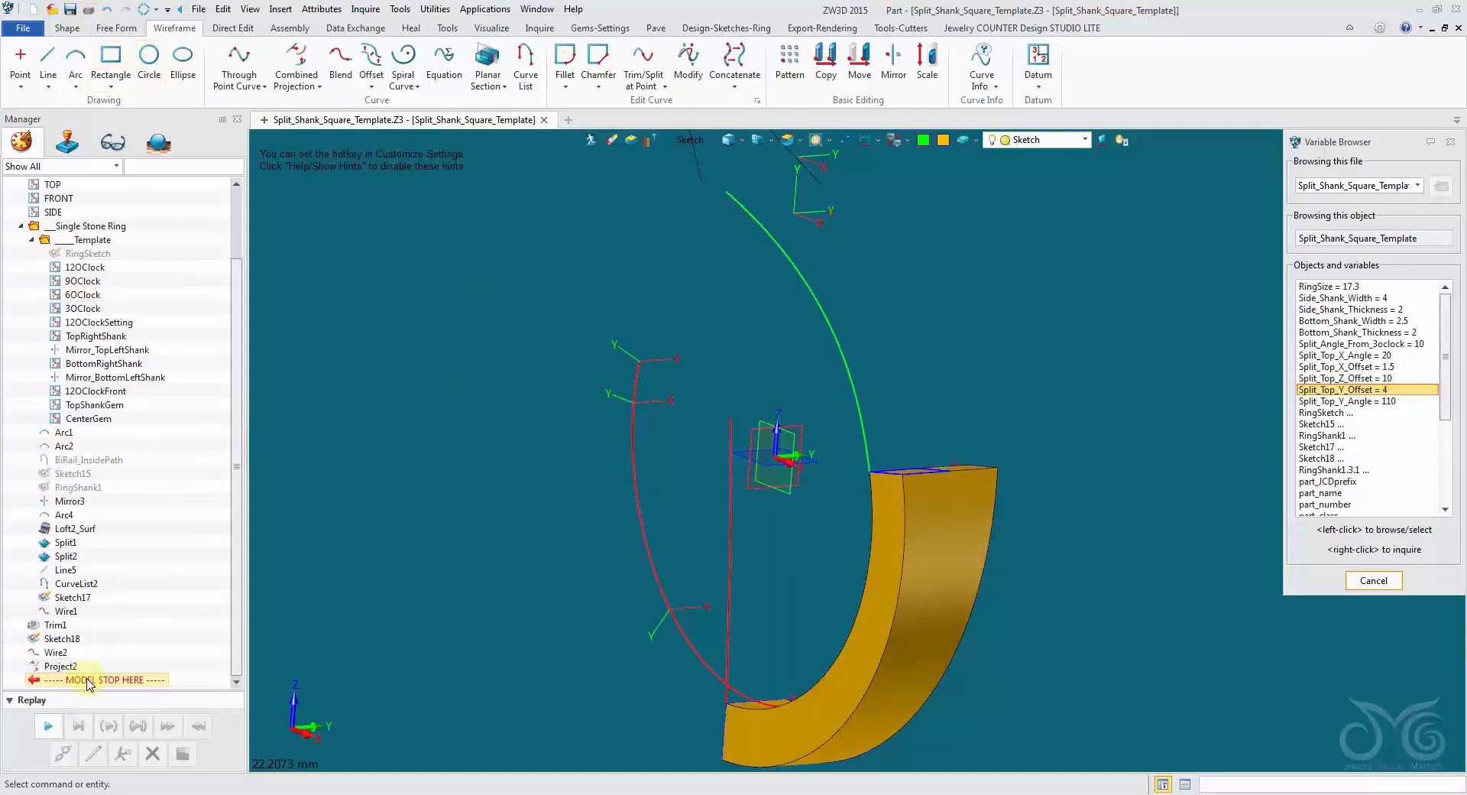
{"action": "left_click_drag", "start_coordinate": [84, 662], "coordinate": [84, 660]}
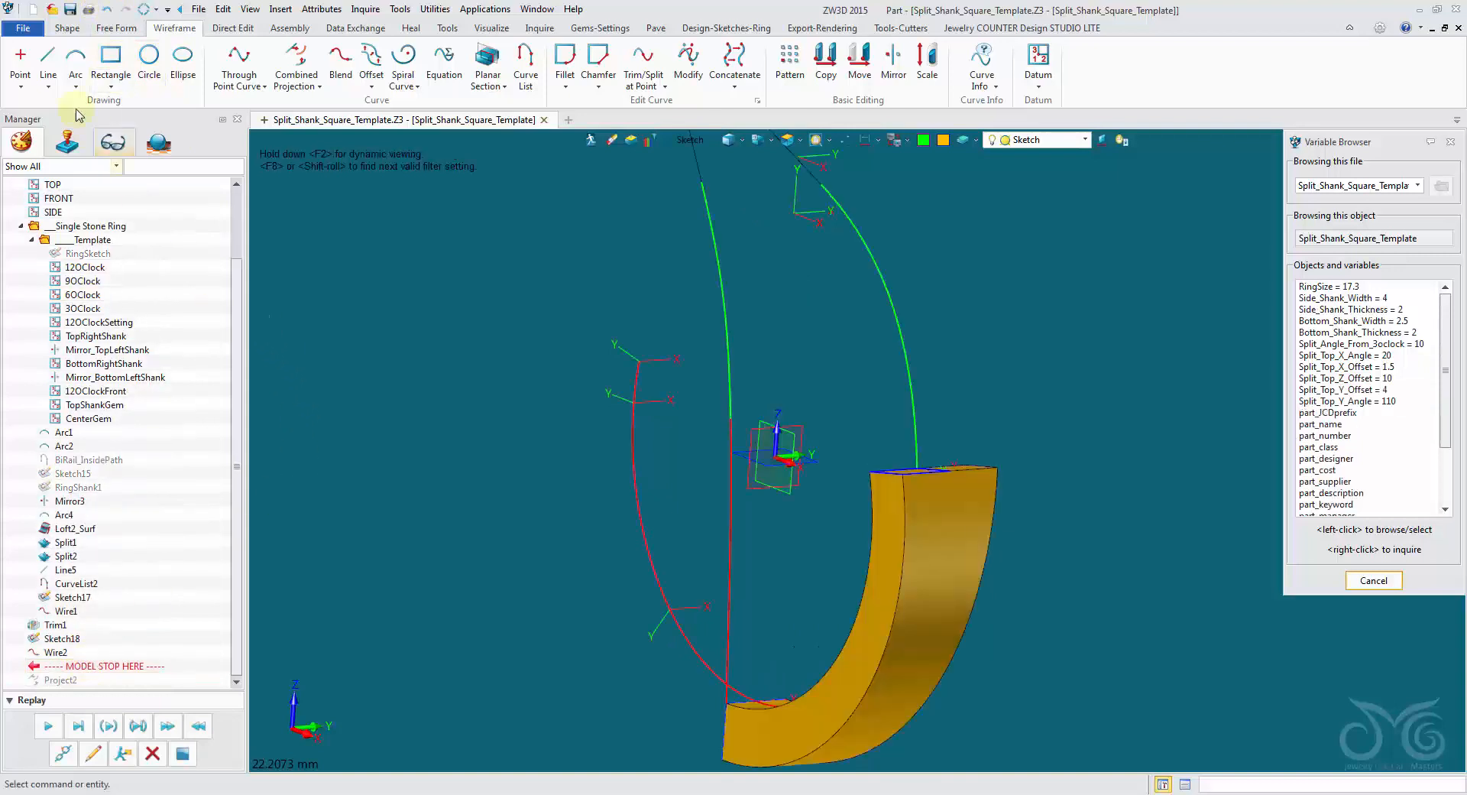
Extrude the green curve above the red side reference into a surface from about -15.71 to about 10.58 mm.
{"action": "left_click", "coordinate": [67, 28]}
{"action": "left_click", "coordinate": [90, 57]}
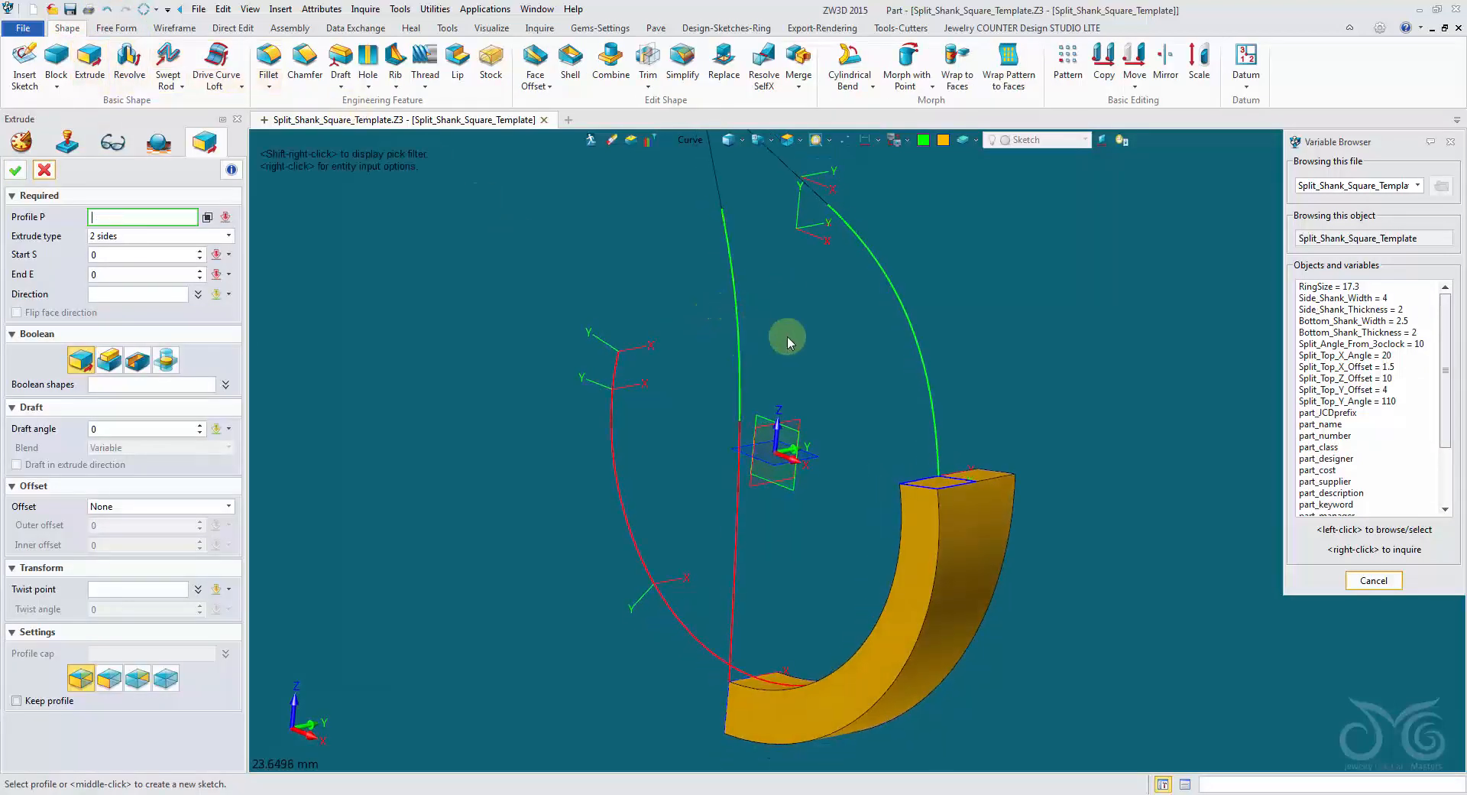
{"action": "left_click", "coordinate": [745, 354]}
{"action": "right_click_drag", "start_coordinate": [844, 410], "coordinate": [787, 395]}
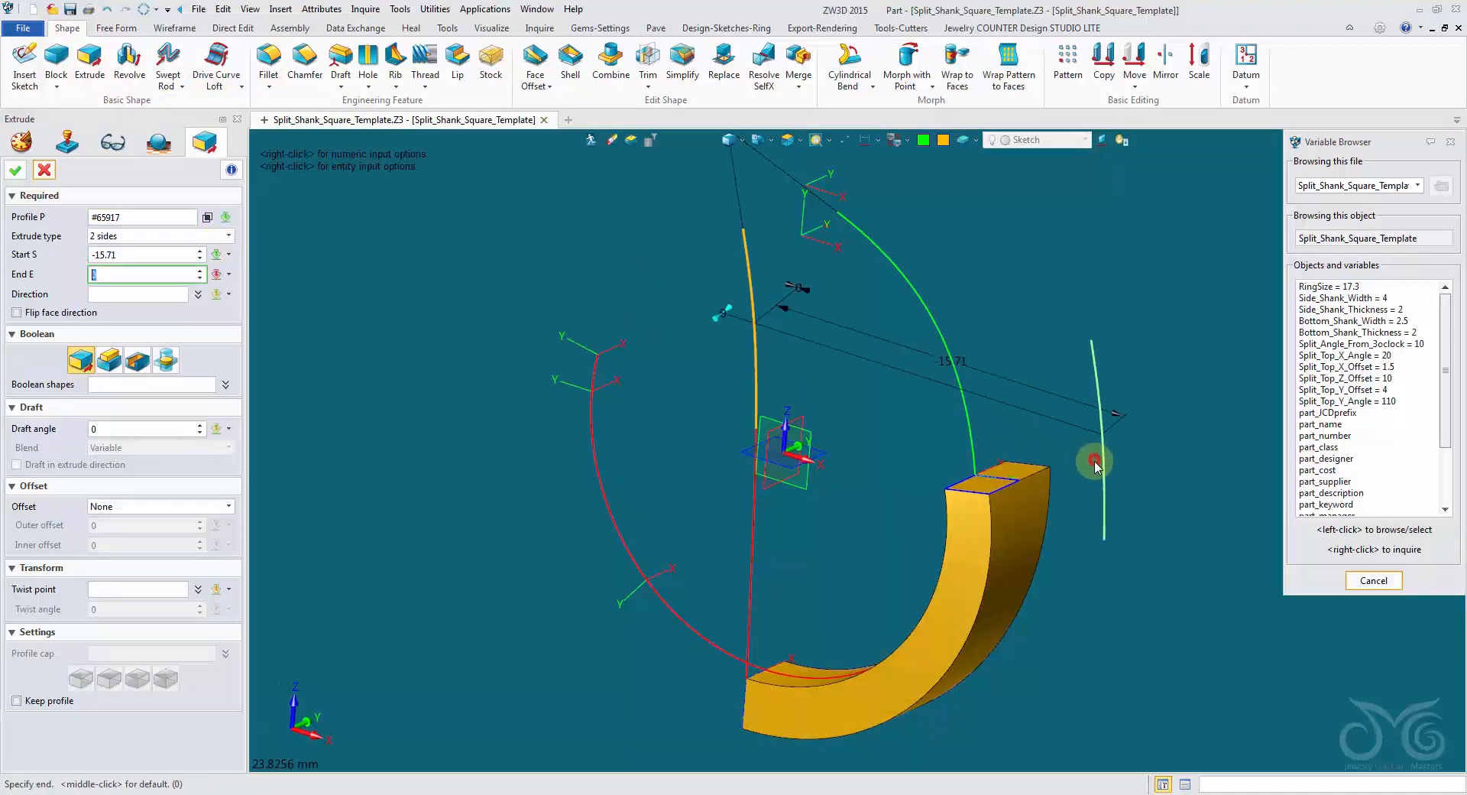
{"action": "left_click", "coordinate": [1096, 458]}
{"action": "left_click", "coordinate": [488, 347]}
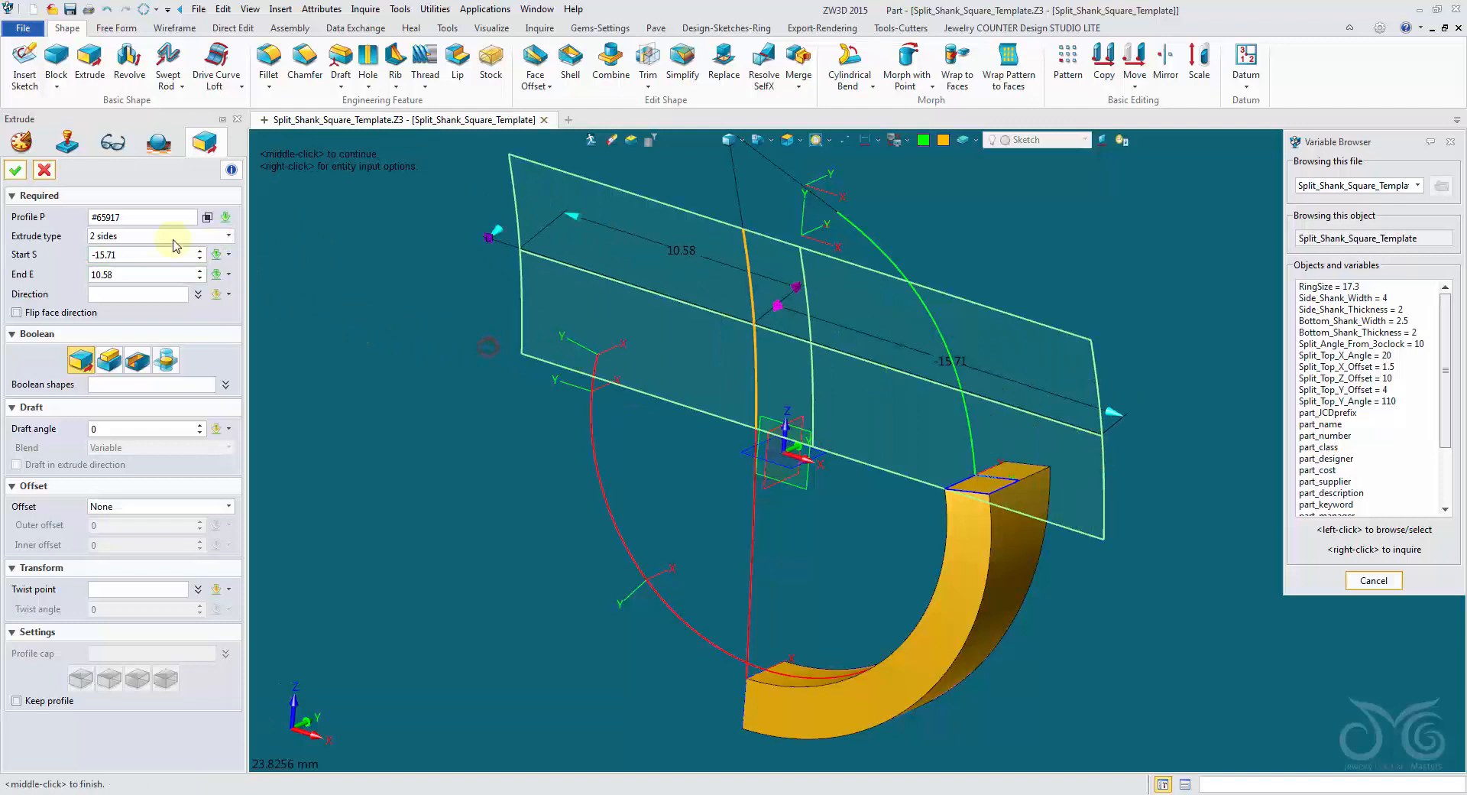
{"action": "left_click", "coordinate": [14, 173]}
Extrude the green curve rising from the gold shank into a crossing surface from about -8.76 to about 8.11 mm.
{"action": "middle_click", "coordinate": [323, 282]}
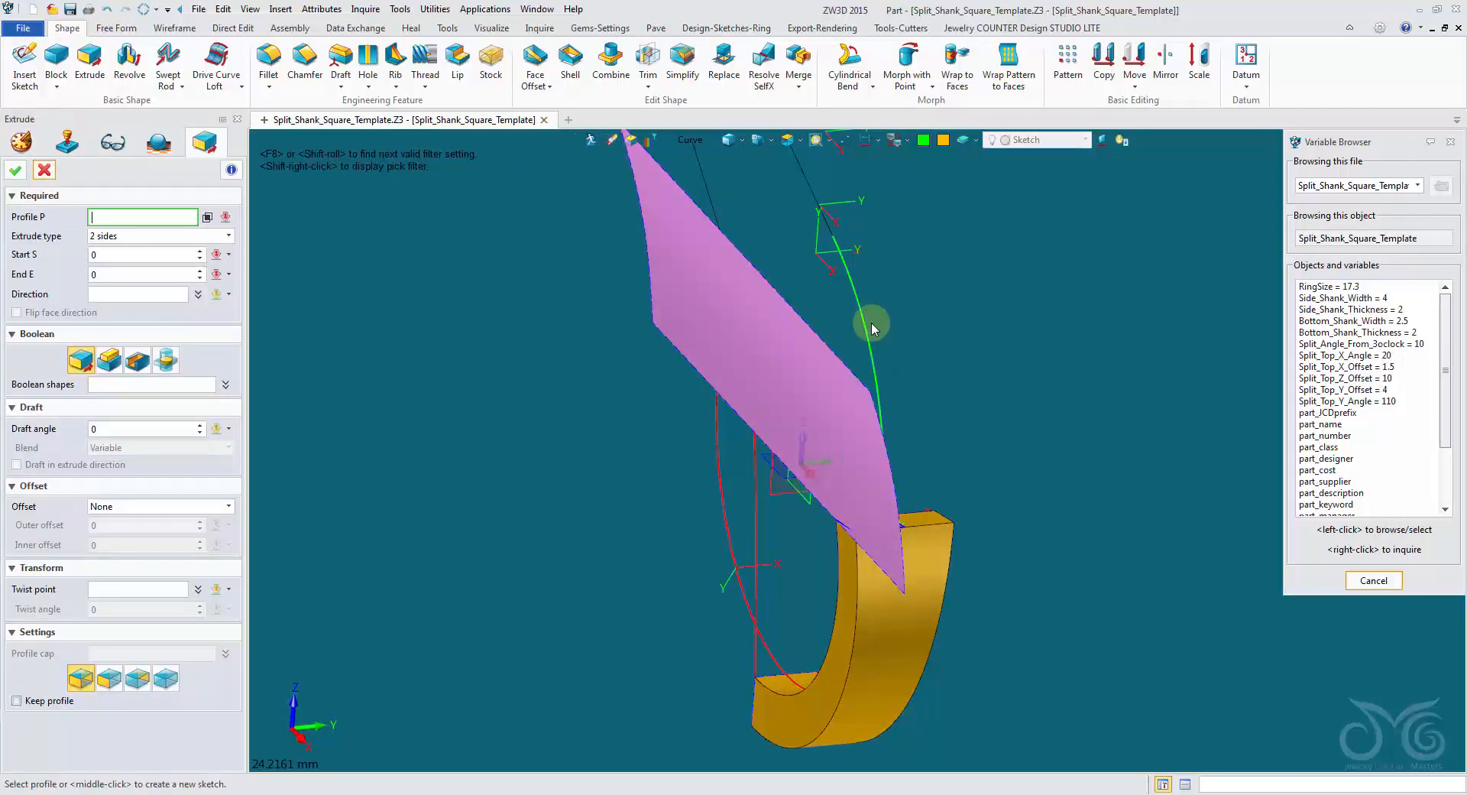
{"action": "left_click", "coordinate": [874, 329]}
{"action": "left_click", "coordinate": [631, 365]}
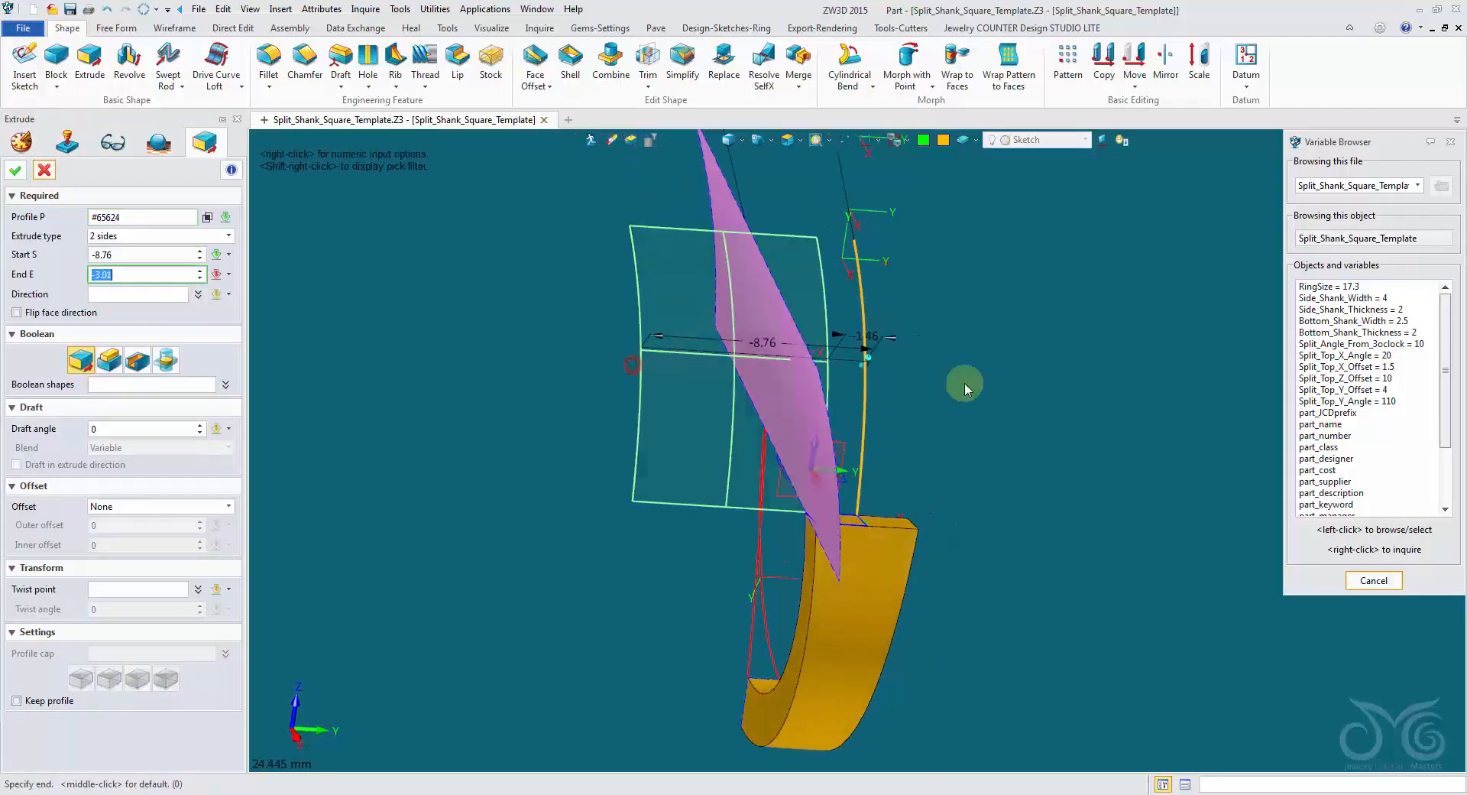
{"action": "left_click", "coordinate": [1073, 386]}
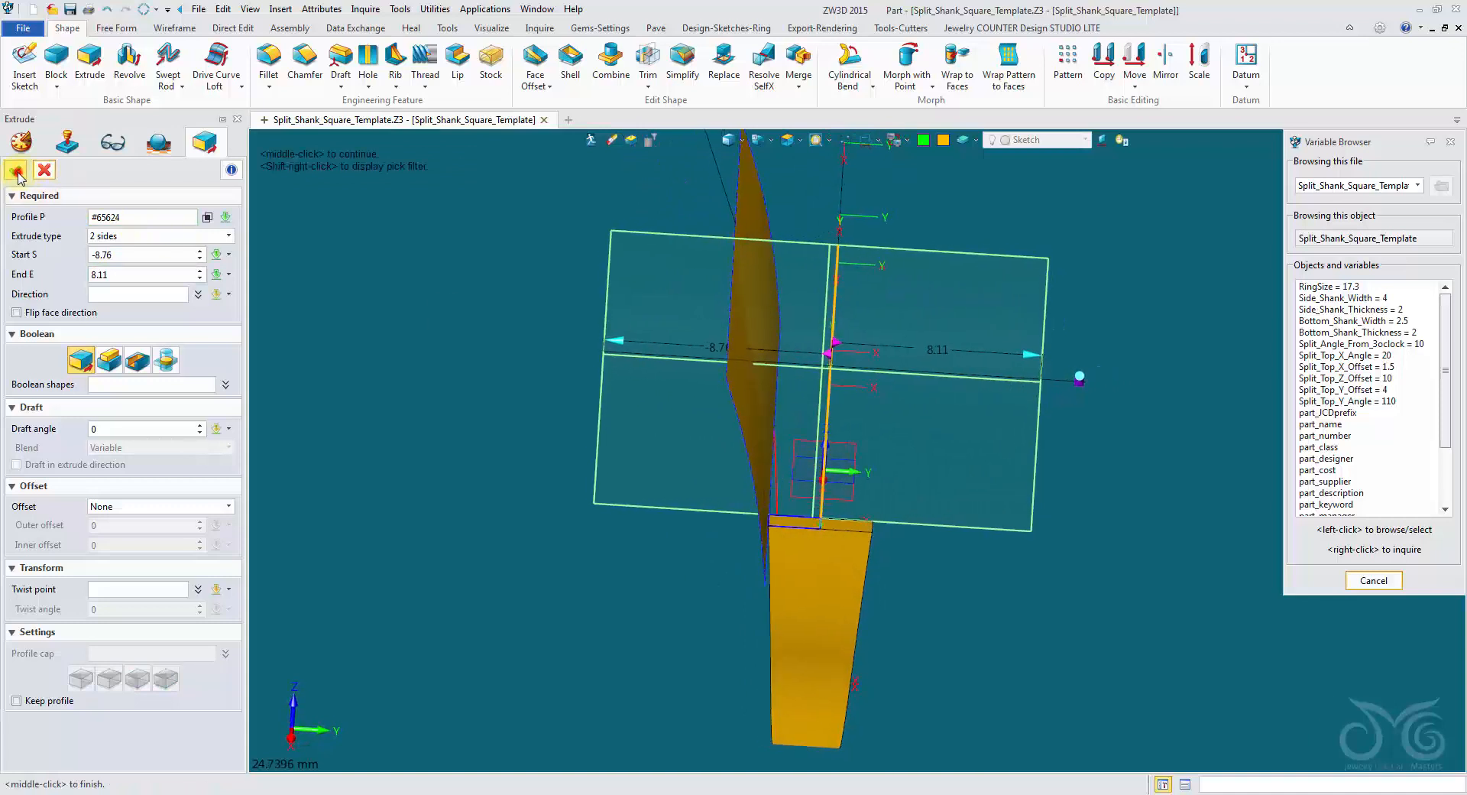
{"action": "left_click", "coordinate": [17, 175]}
Create an intersection curve between the two extruded surfaces, trimmed to the face boundaries.
{"action": "middle_click_drag", "start_coordinate": [649, 329], "coordinate": [719, 219]}
{"action": "left_click", "coordinate": [170, 28]}
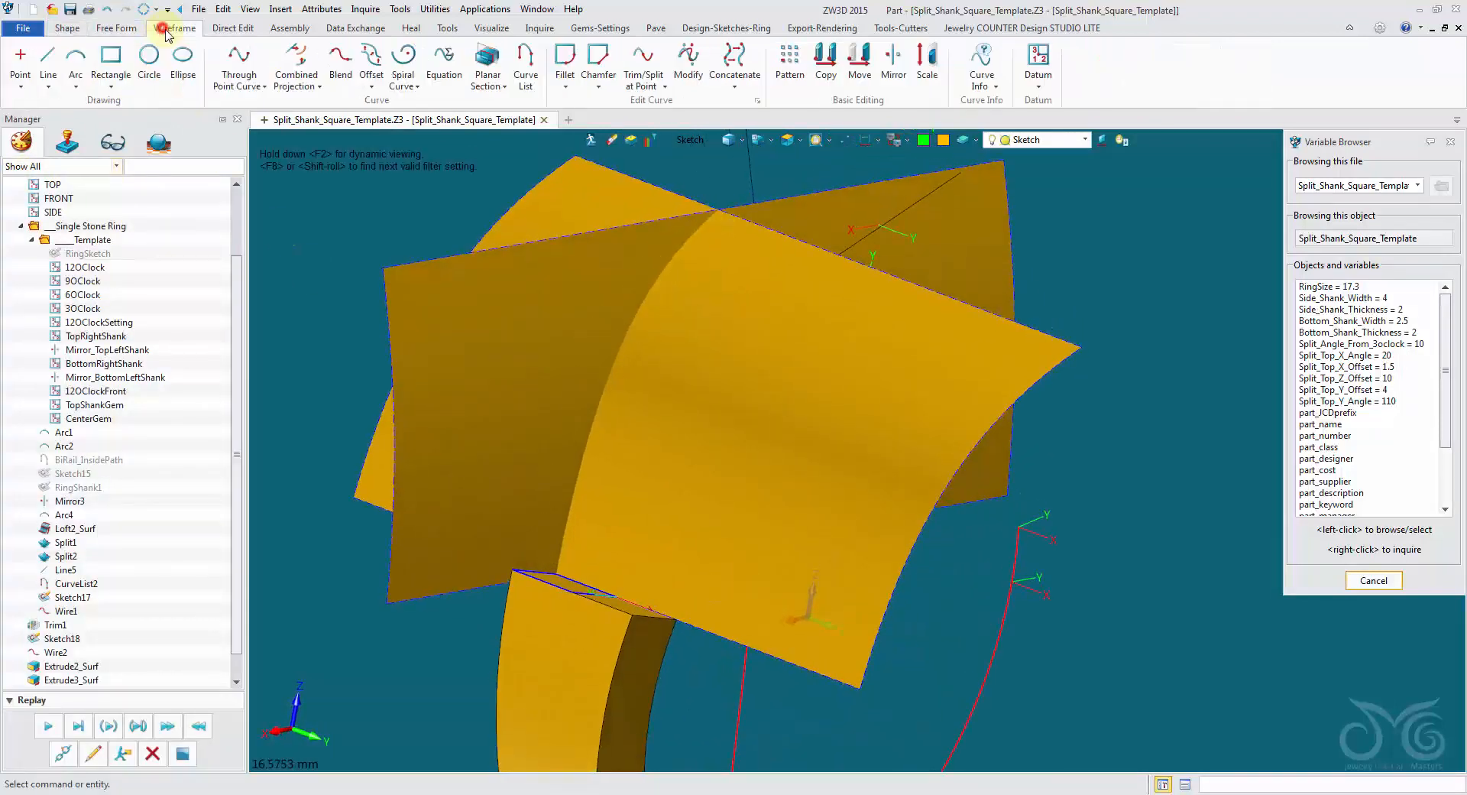
{"action": "left_click", "coordinate": [315, 87]}
{"action": "left_click", "coordinate": [328, 169]}
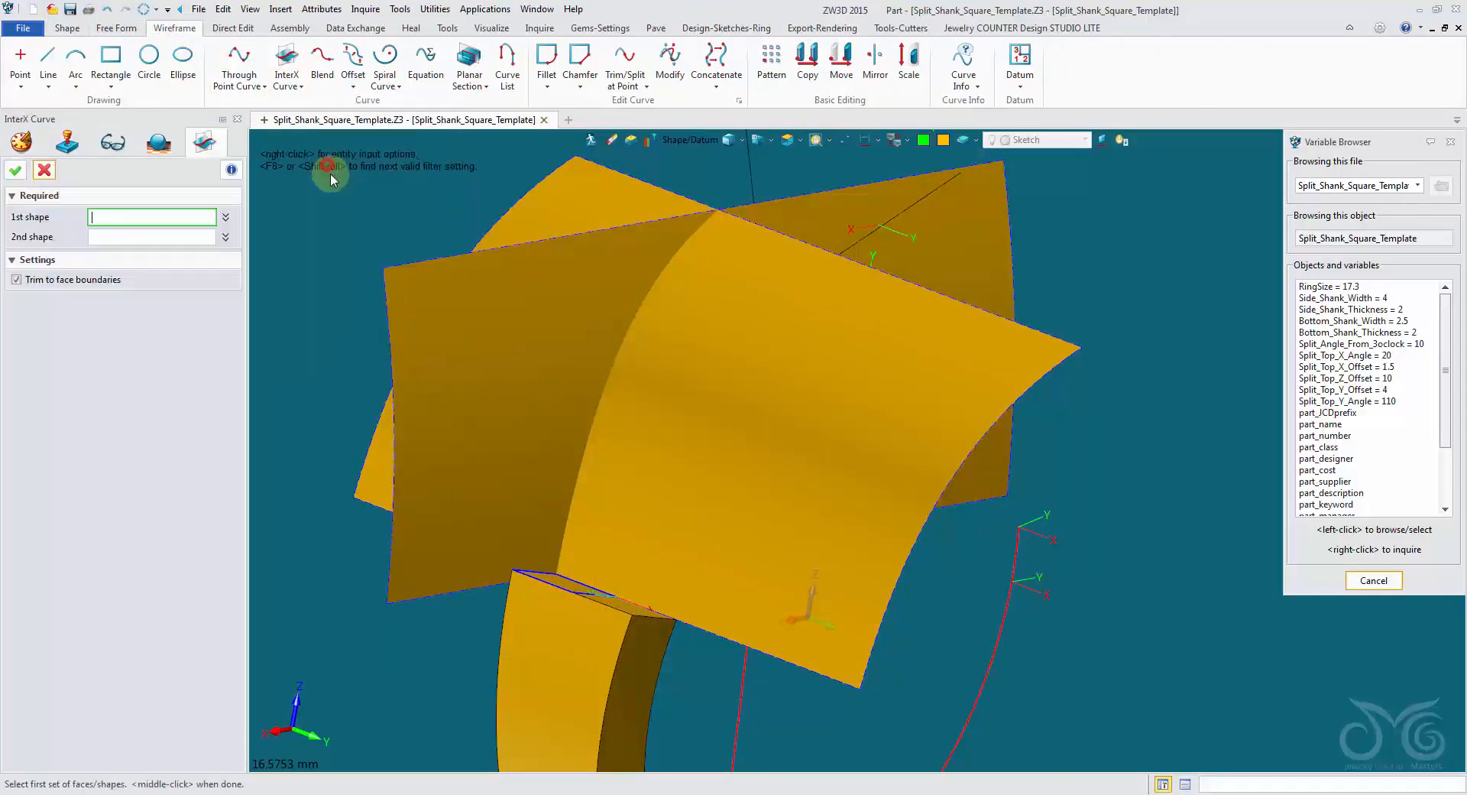
{"action": "left_click", "coordinate": [508, 330]}
{"action": "left_click", "coordinate": [507, 329]}
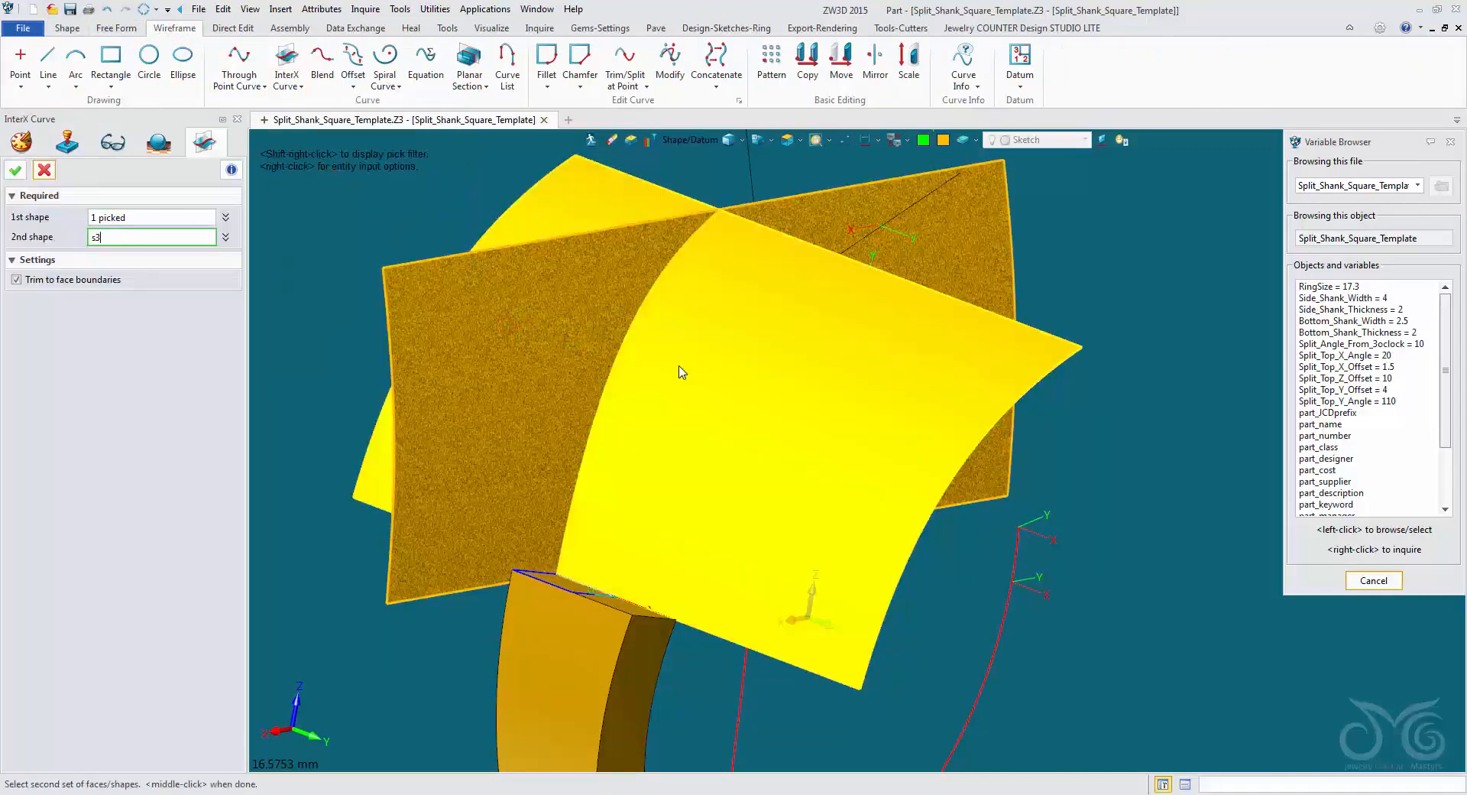
{"action": "left_click", "coordinate": [685, 368]}
{"action": "left_click", "coordinate": [13, 174]}
{"action": "left_click", "coordinate": [590, 306]}
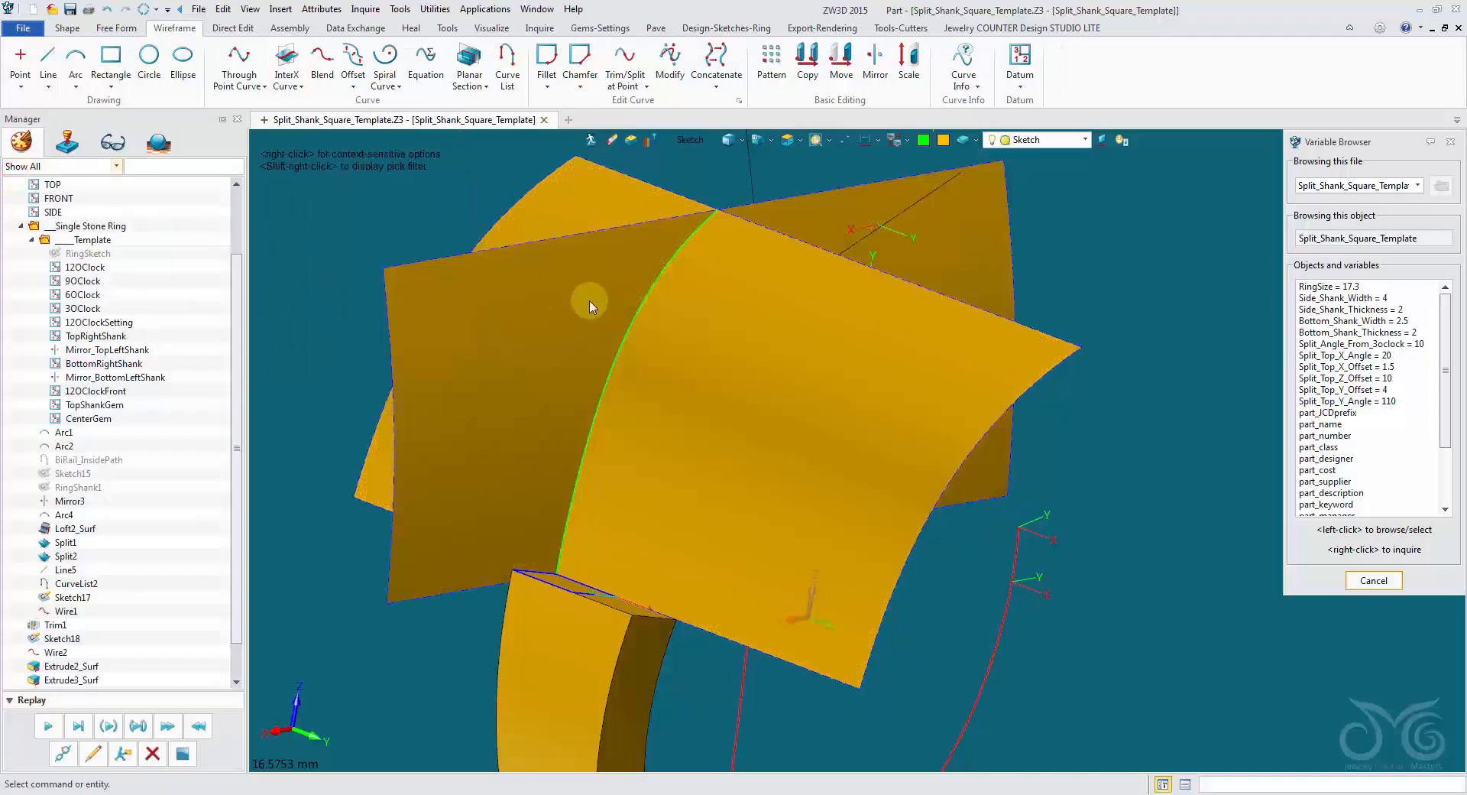
Restrict picking to shapes and erase both extruded surfaces, keeping the intersection curve.
{"action": "left_click", "coordinate": [696, 139]}
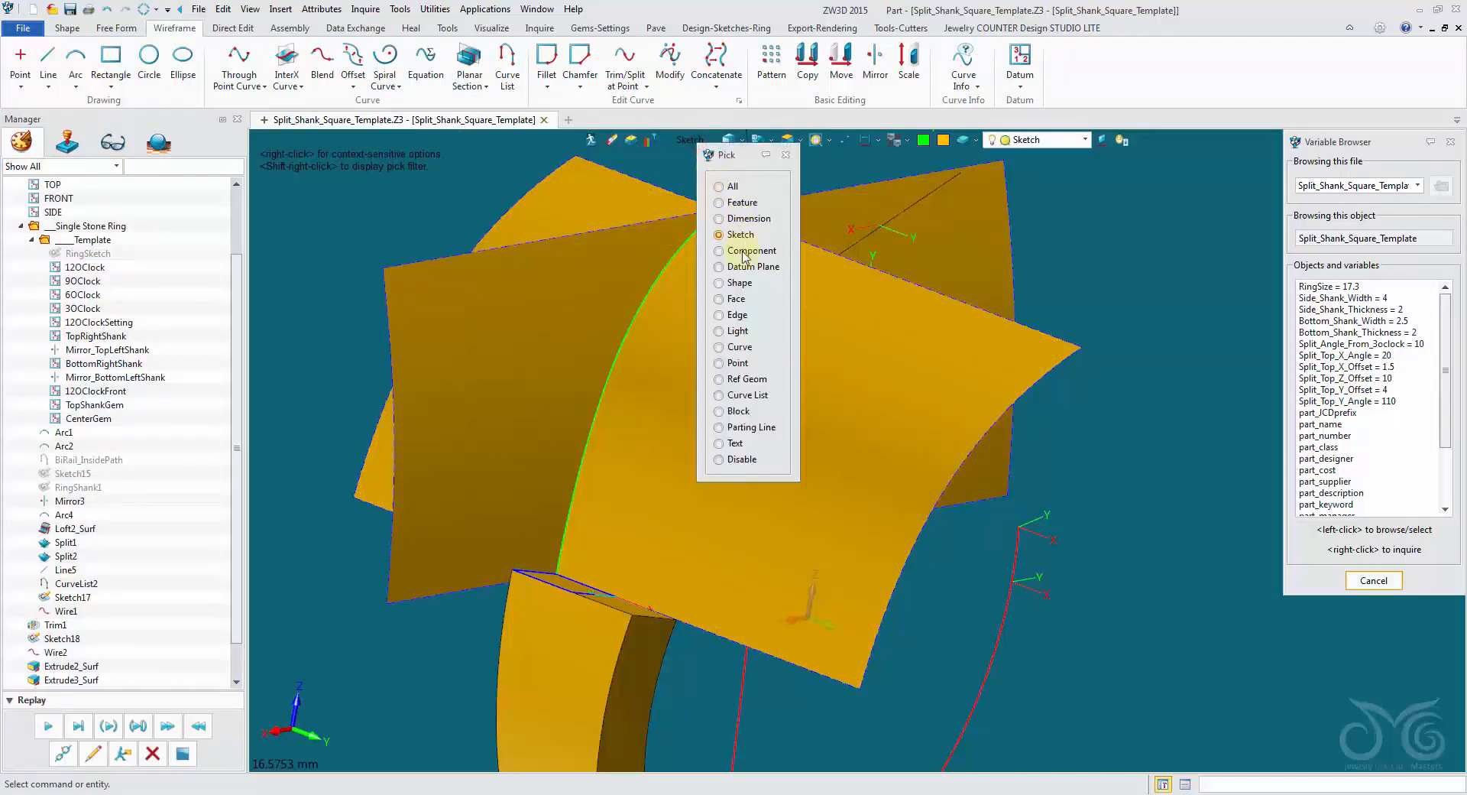
{"action": "left_click", "coordinate": [680, 288]}
{"action": "left_click", "coordinate": [602, 288]}
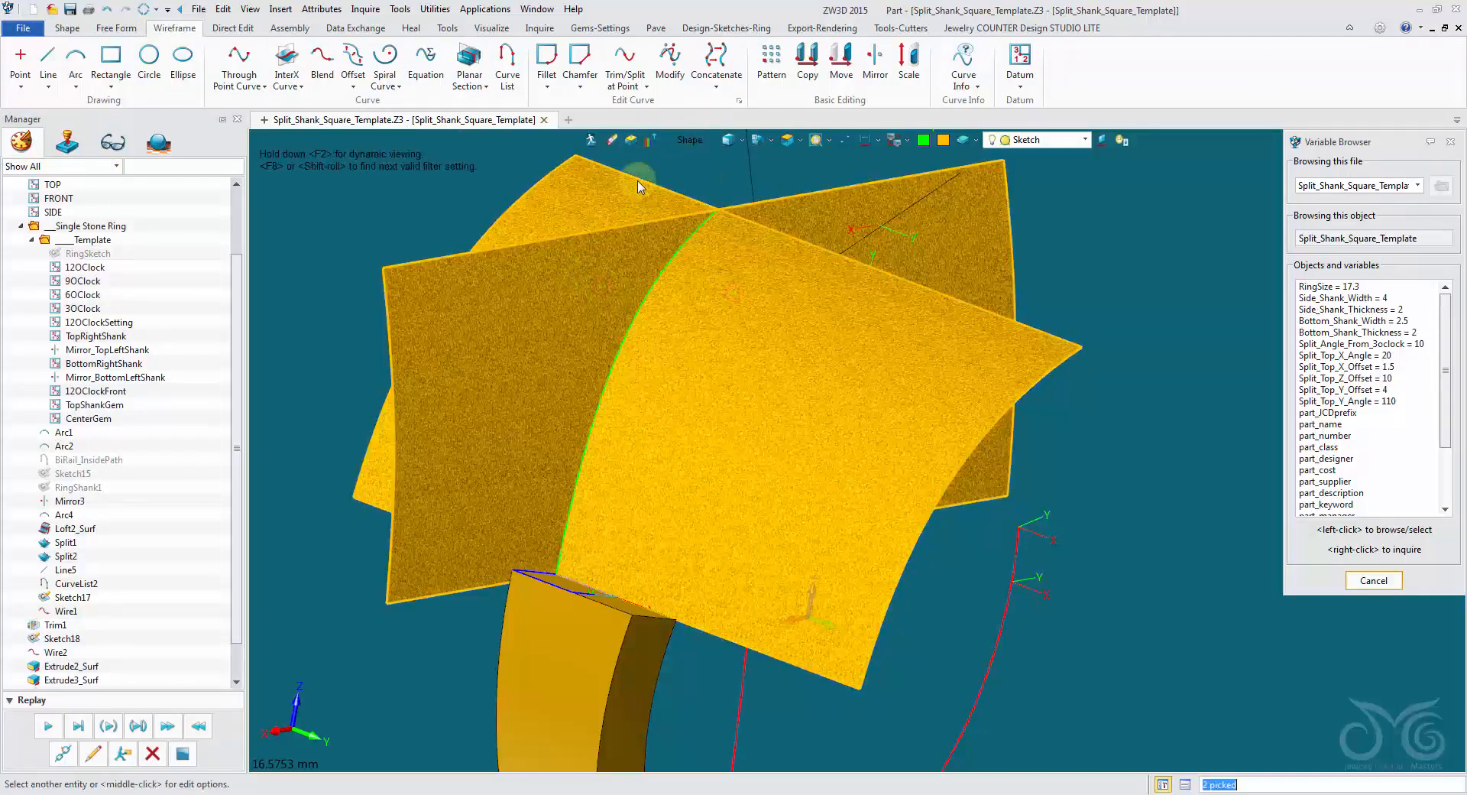
{"action": "left_click", "coordinate": [611, 143]}
{"action": "right_click_drag", "start_coordinate": [406, 257], "coordinate": [404, 288]}
{"action": "scroll", "coordinate": [163, 437], "scroll_direction": "down", "scroll_amount": 2}
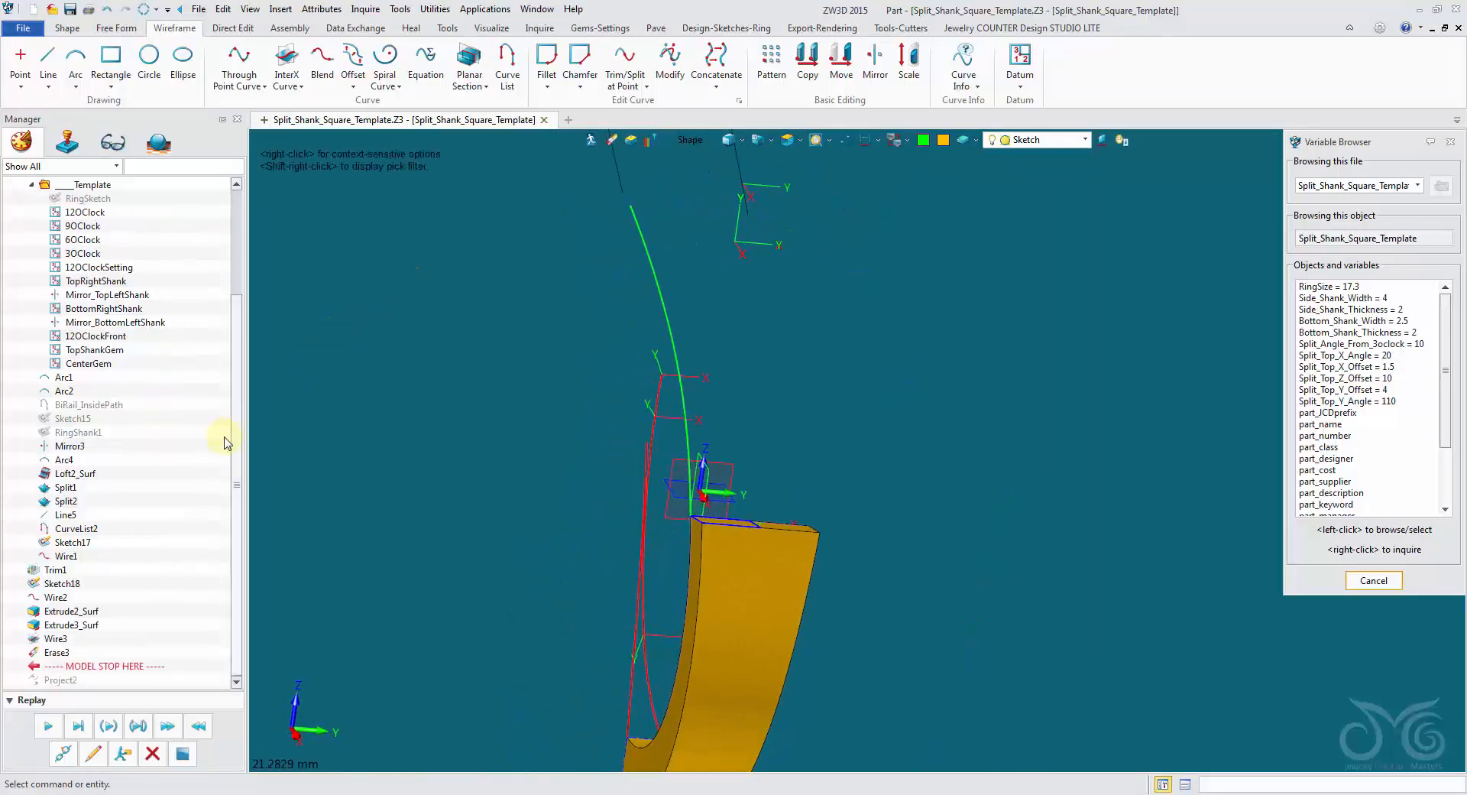
Undo the surface erasing, intersection curve and both extrusions, and replay the history to include Project2 again.
{"action": "left_click", "coordinate": [108, 14]}
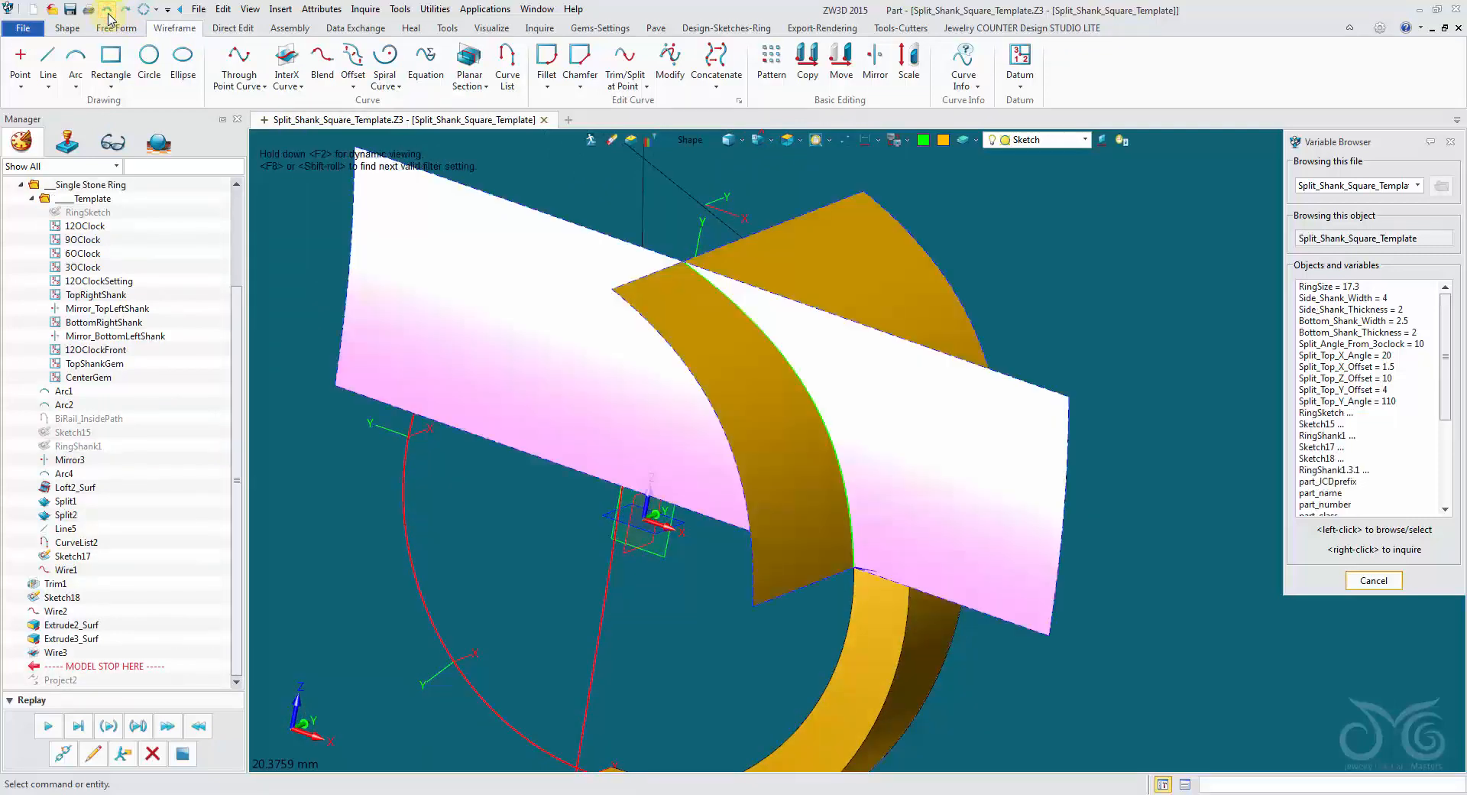
{"action": "left_click", "coordinate": [109, 14]}
{"action": "left_click", "coordinate": [109, 13]}
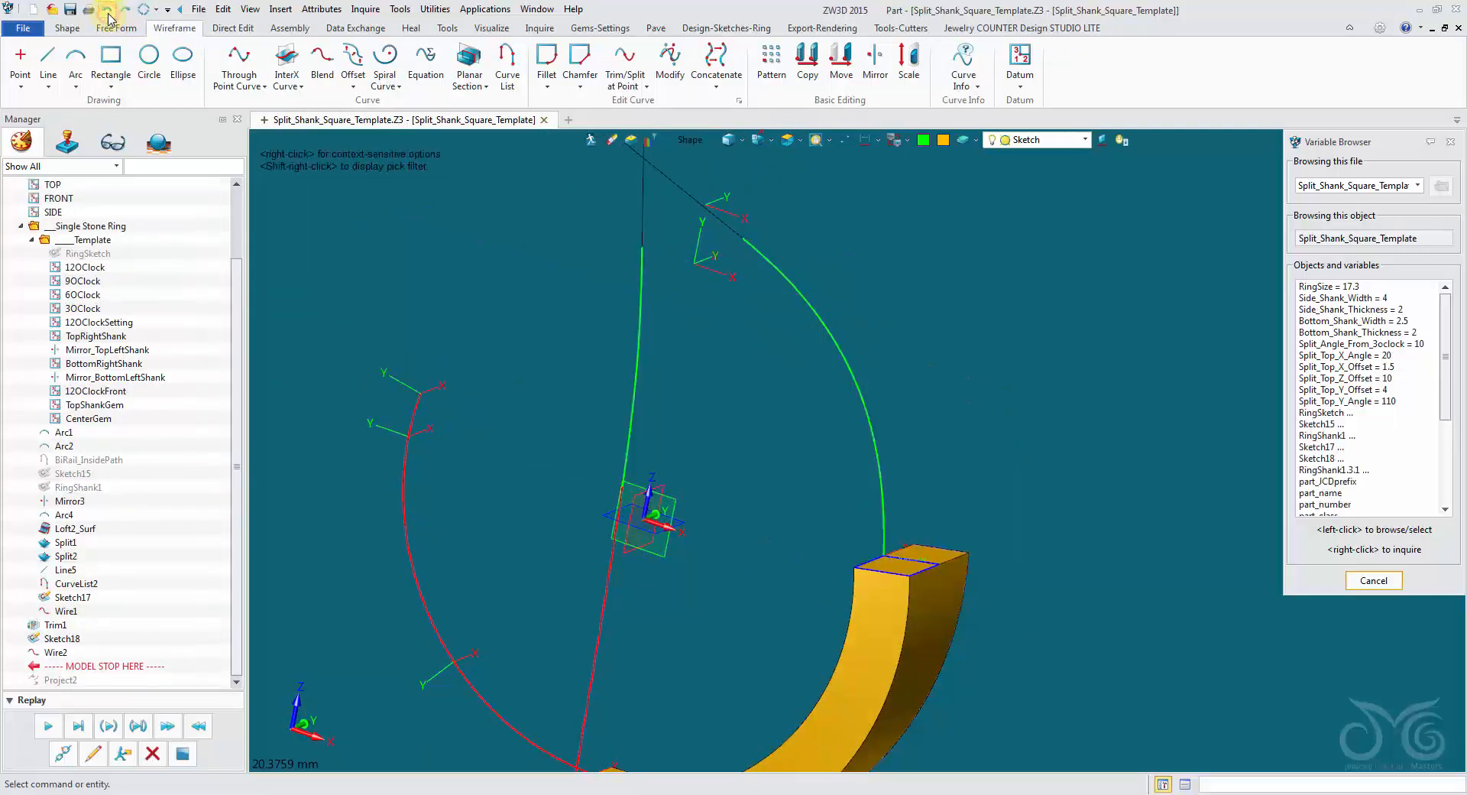
{"action": "left_click", "coordinate": [48, 728]}
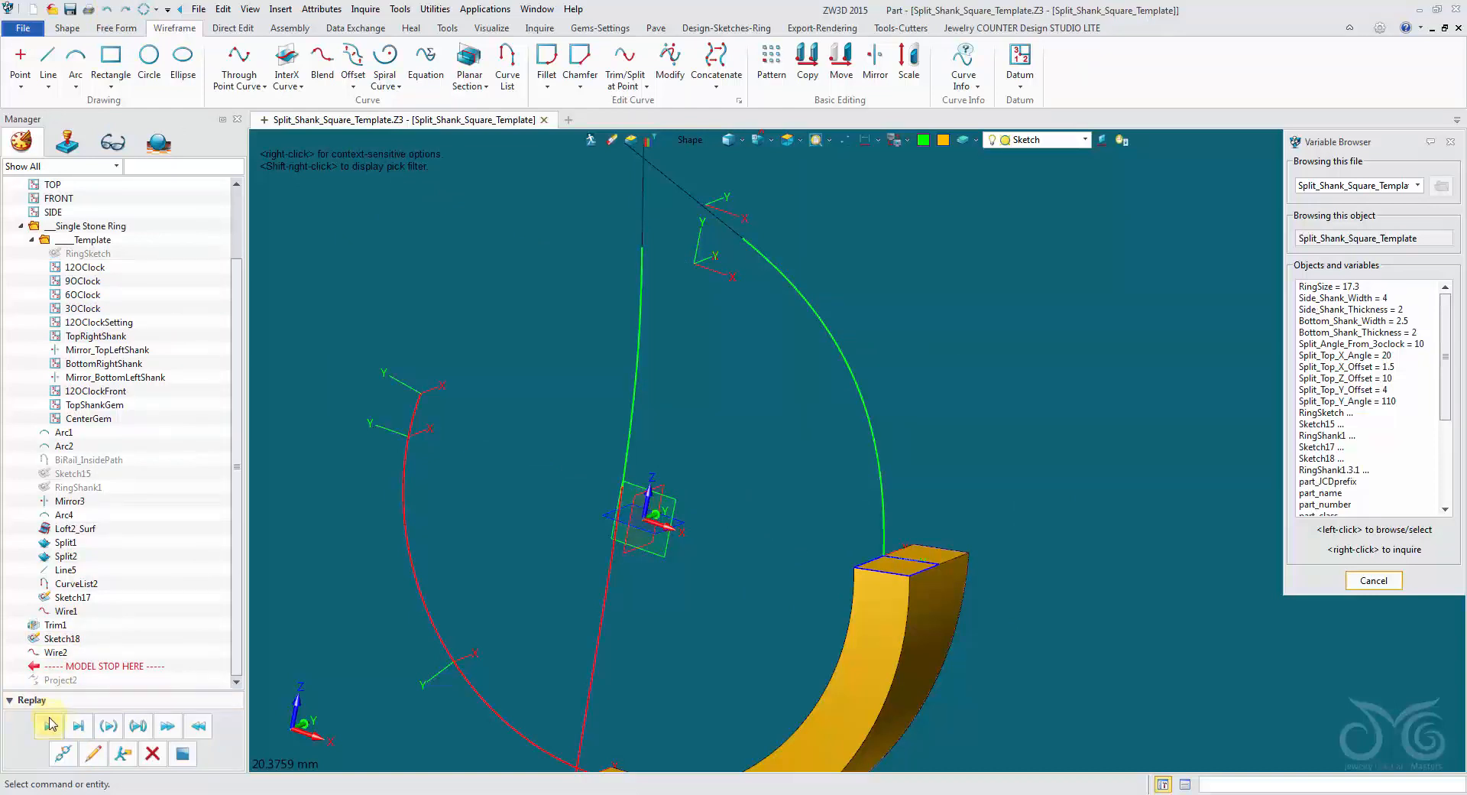
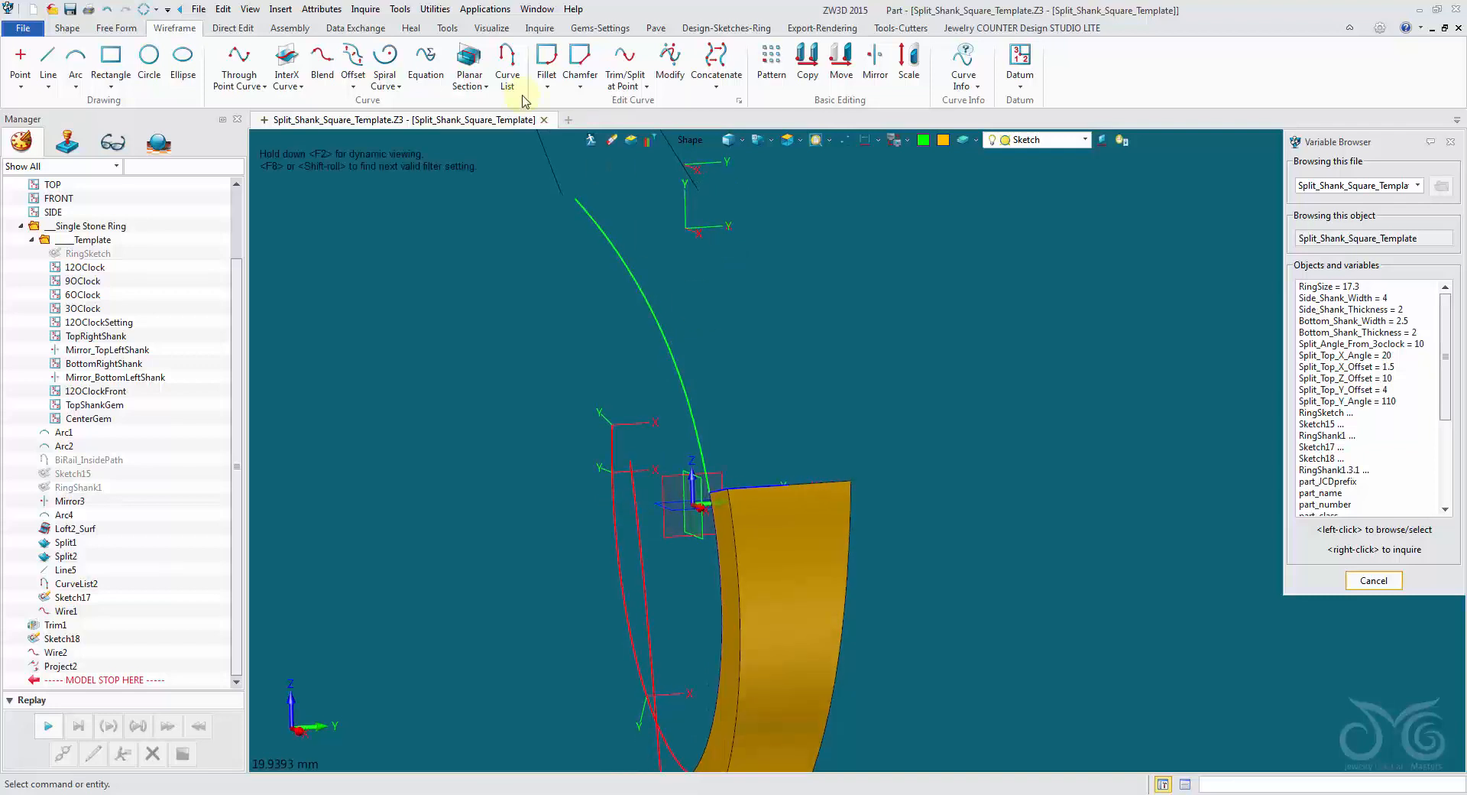
Sweep the square curve-list profile on the shank's end face along the green 3D guide curve to form one split branch.
{"action": "left_click", "coordinate": [67, 28]}
{"action": "left_click", "coordinate": [222, 77]}
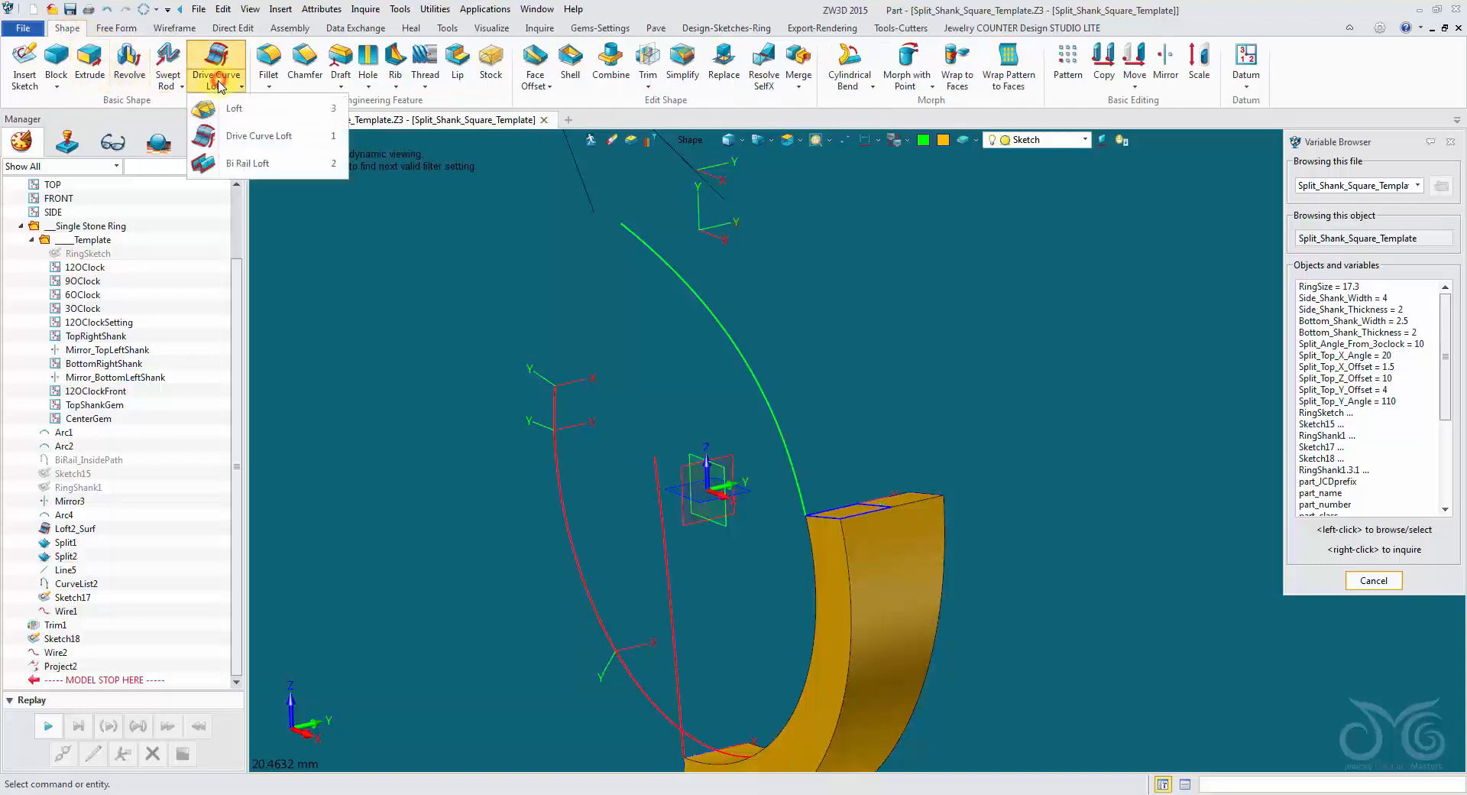
{"action": "left_click", "coordinate": [184, 86]}
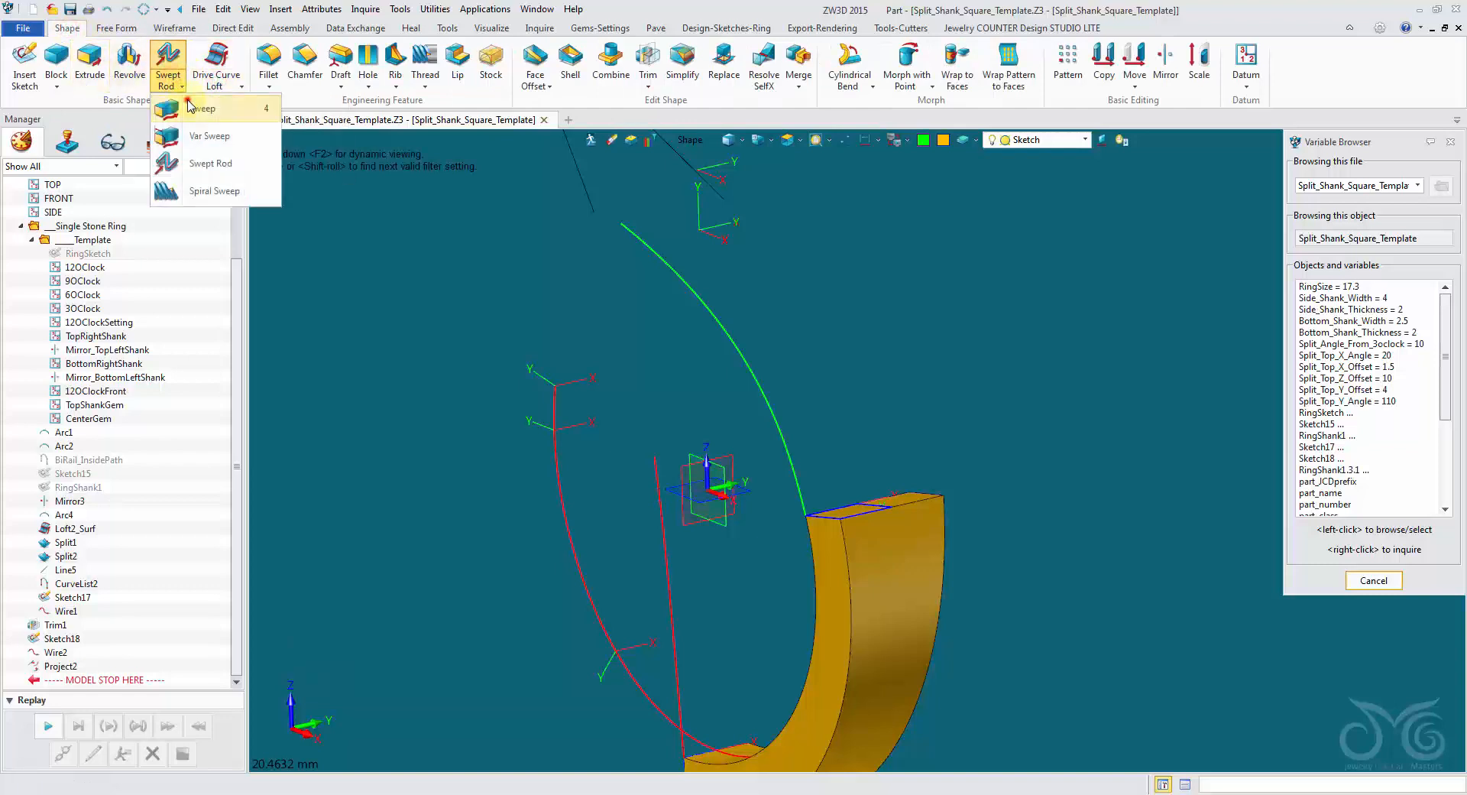
{"action": "left_click", "coordinate": [189, 103]}
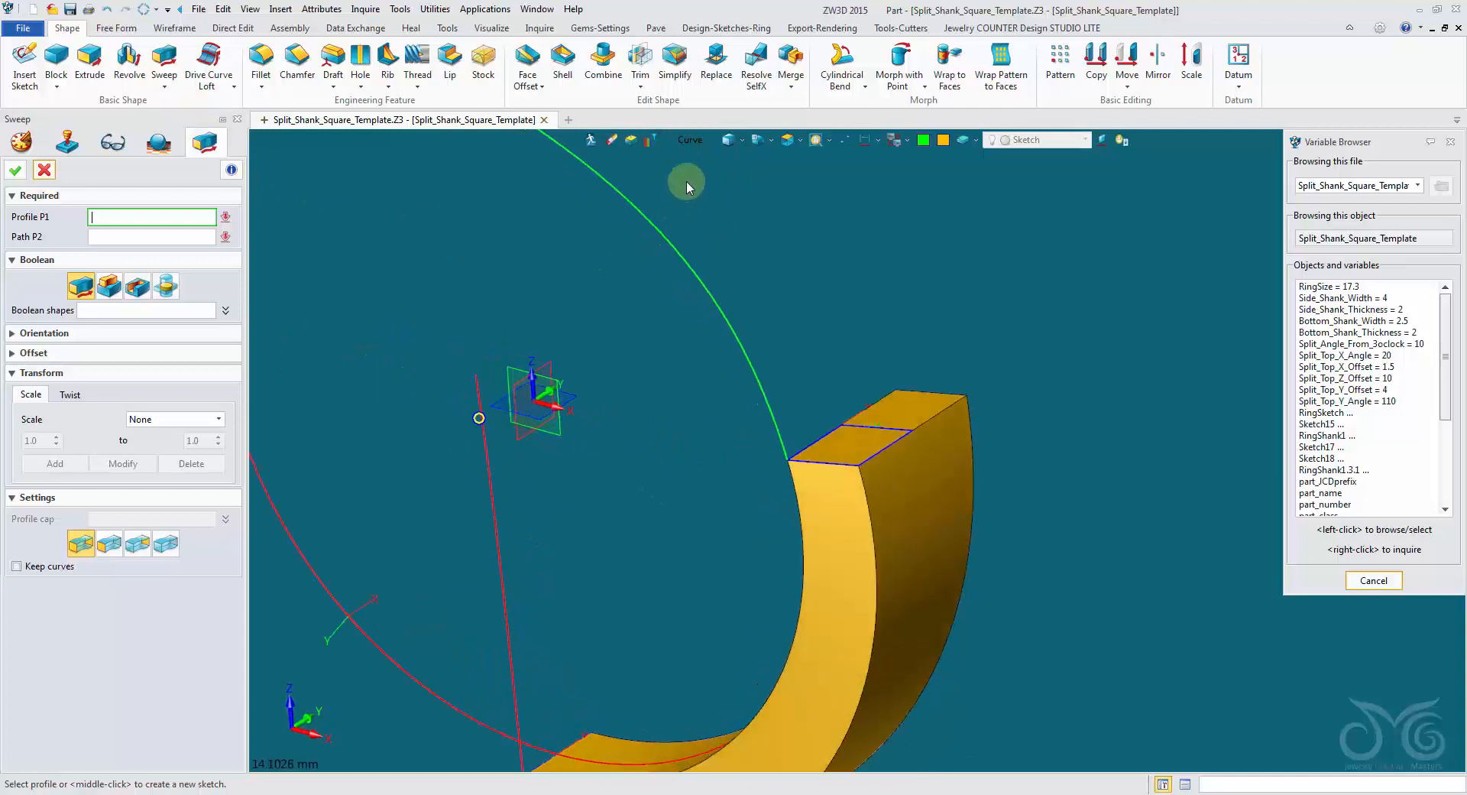
{"action": "left_click", "coordinate": [690, 140]}
{"action": "left_click", "coordinate": [725, 253]}
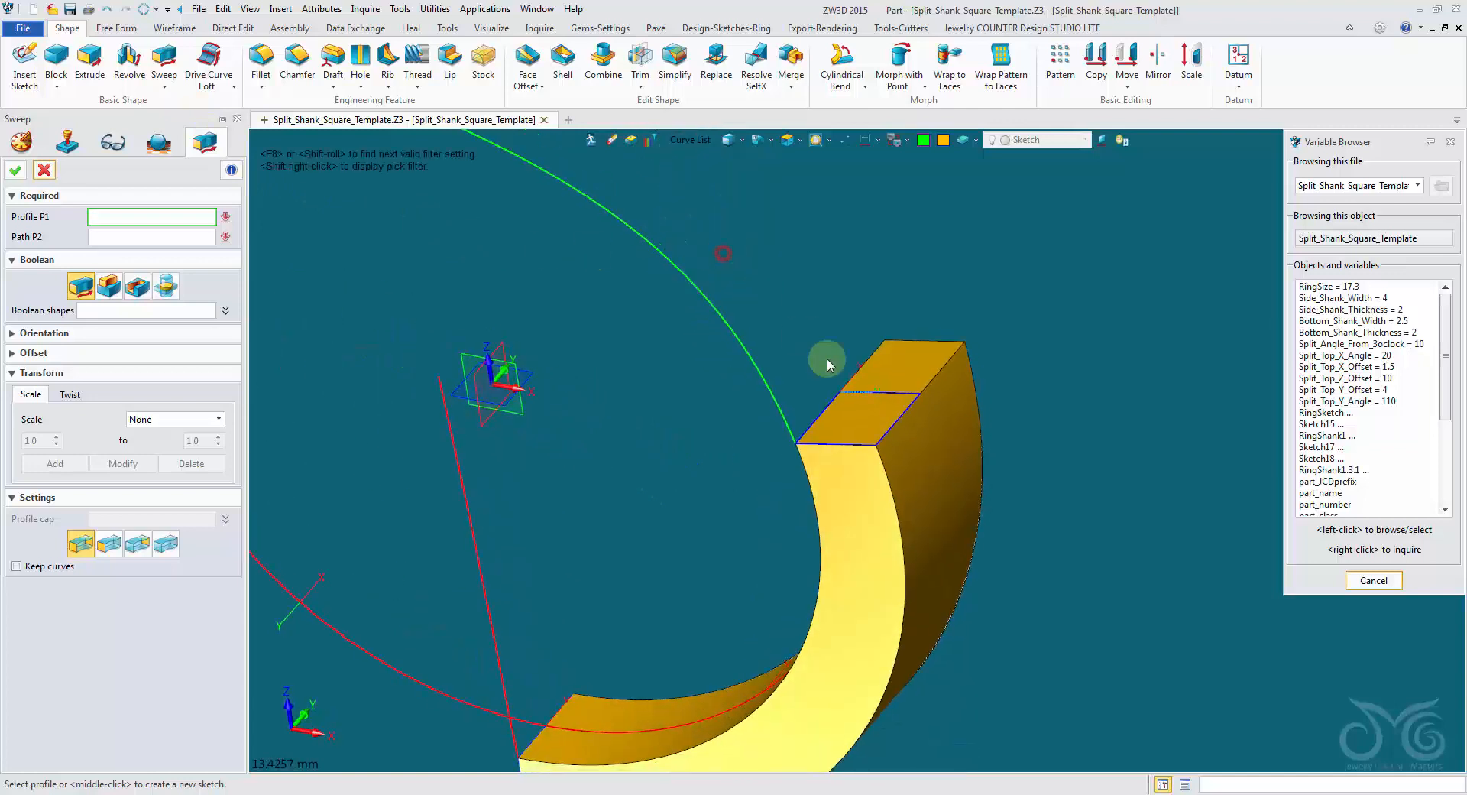
{"action": "left_click", "coordinate": [903, 415]}
{"action": "right_click_drag", "start_coordinate": [696, 281], "coordinate": [722, 249]}
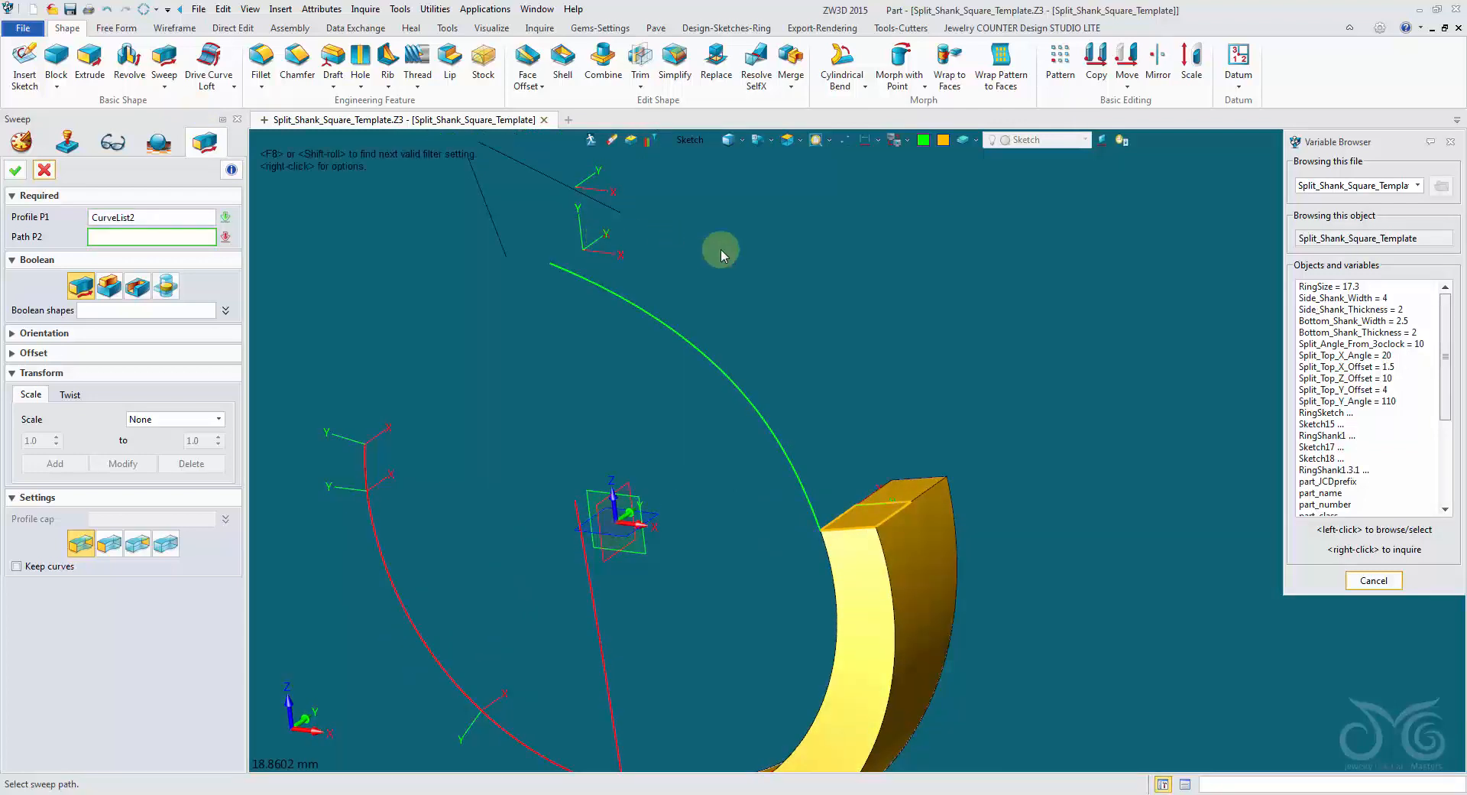
{"action": "left_click", "coordinate": [704, 143]}
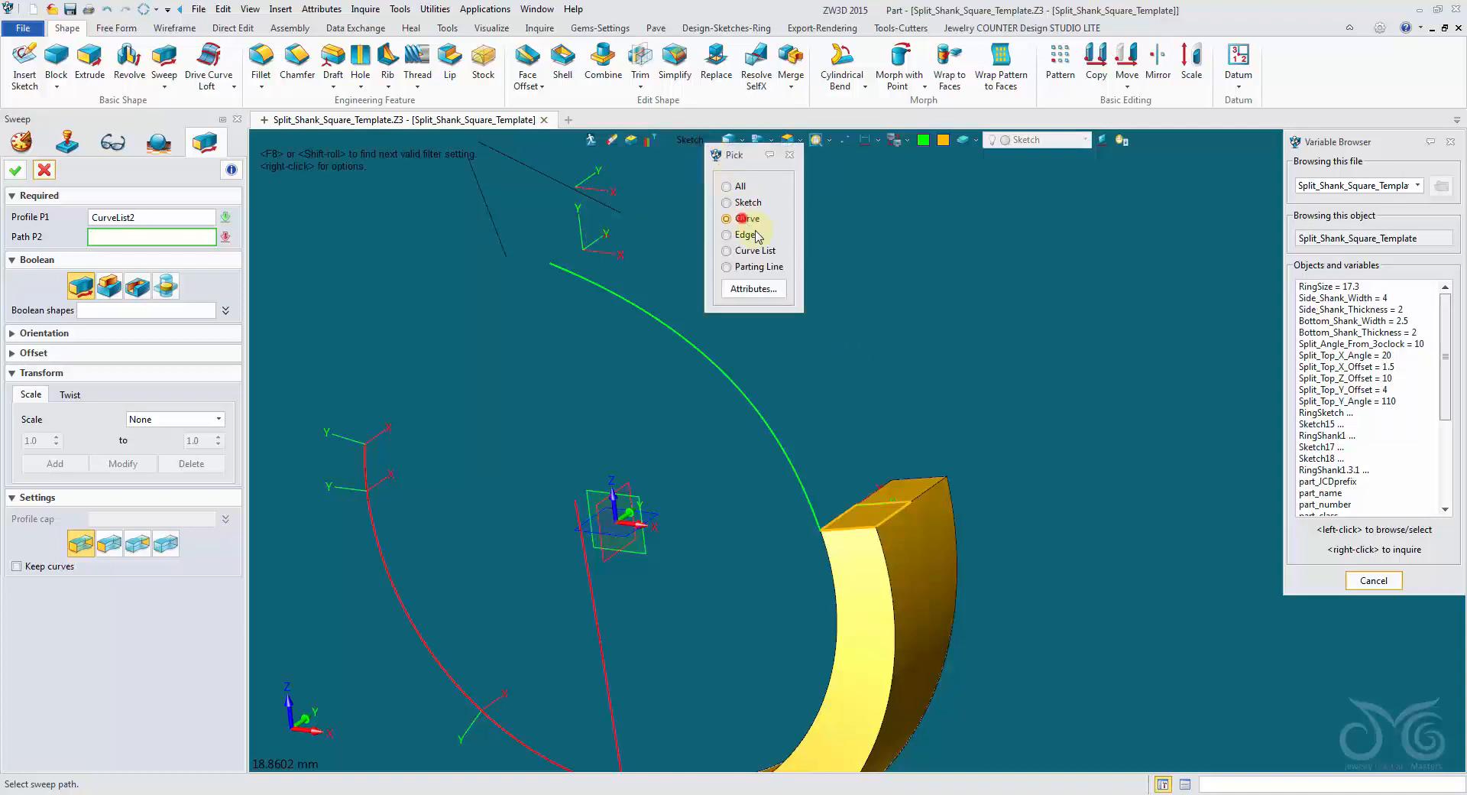
{"action": "left_click", "coordinate": [804, 493]}
{"action": "right_click_drag", "start_coordinate": [802, 483], "coordinate": [714, 443]}
{"action": "left_click", "coordinate": [14, 172]}
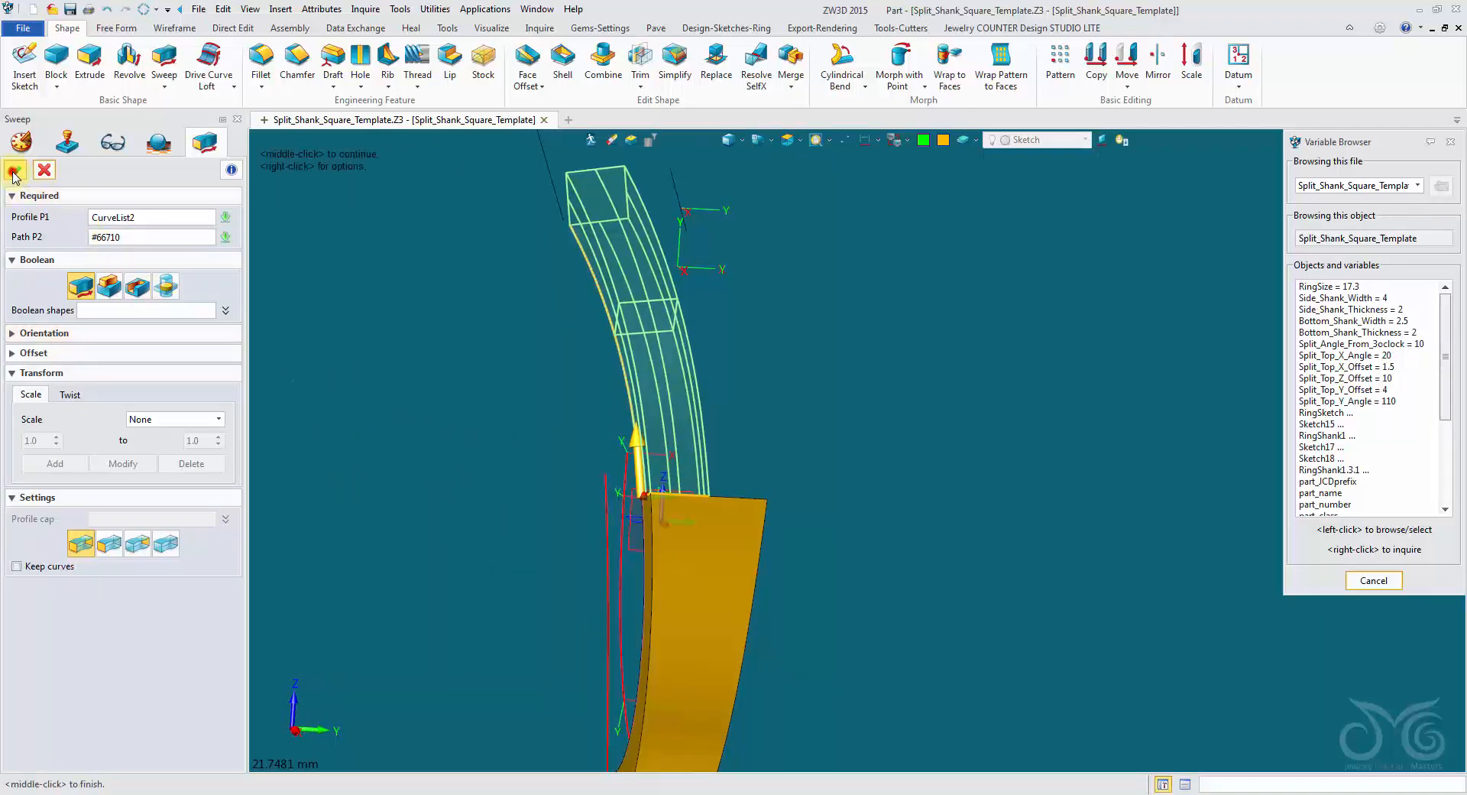
Erase the two leftover guide-curve sketches, Sketch17 and Sketch18, with picking restricted to sketches.
{"action": "right_click_drag", "start_coordinate": [353, 329], "coordinate": [598, 150]}
{"action": "left_click", "coordinate": [612, 141]}
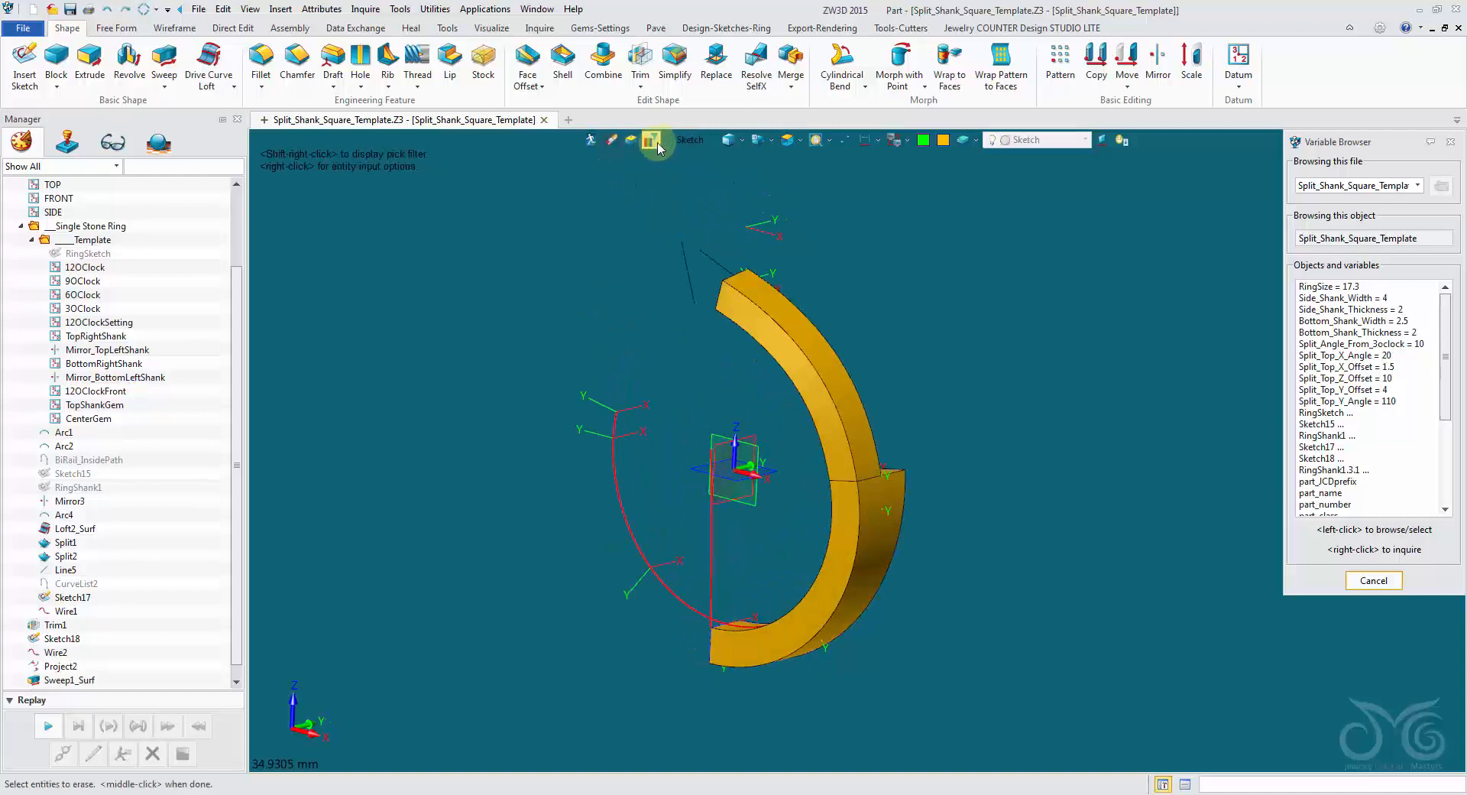
{"action": "left_click", "coordinate": [680, 142]}
{"action": "left_click", "coordinate": [722, 299]}
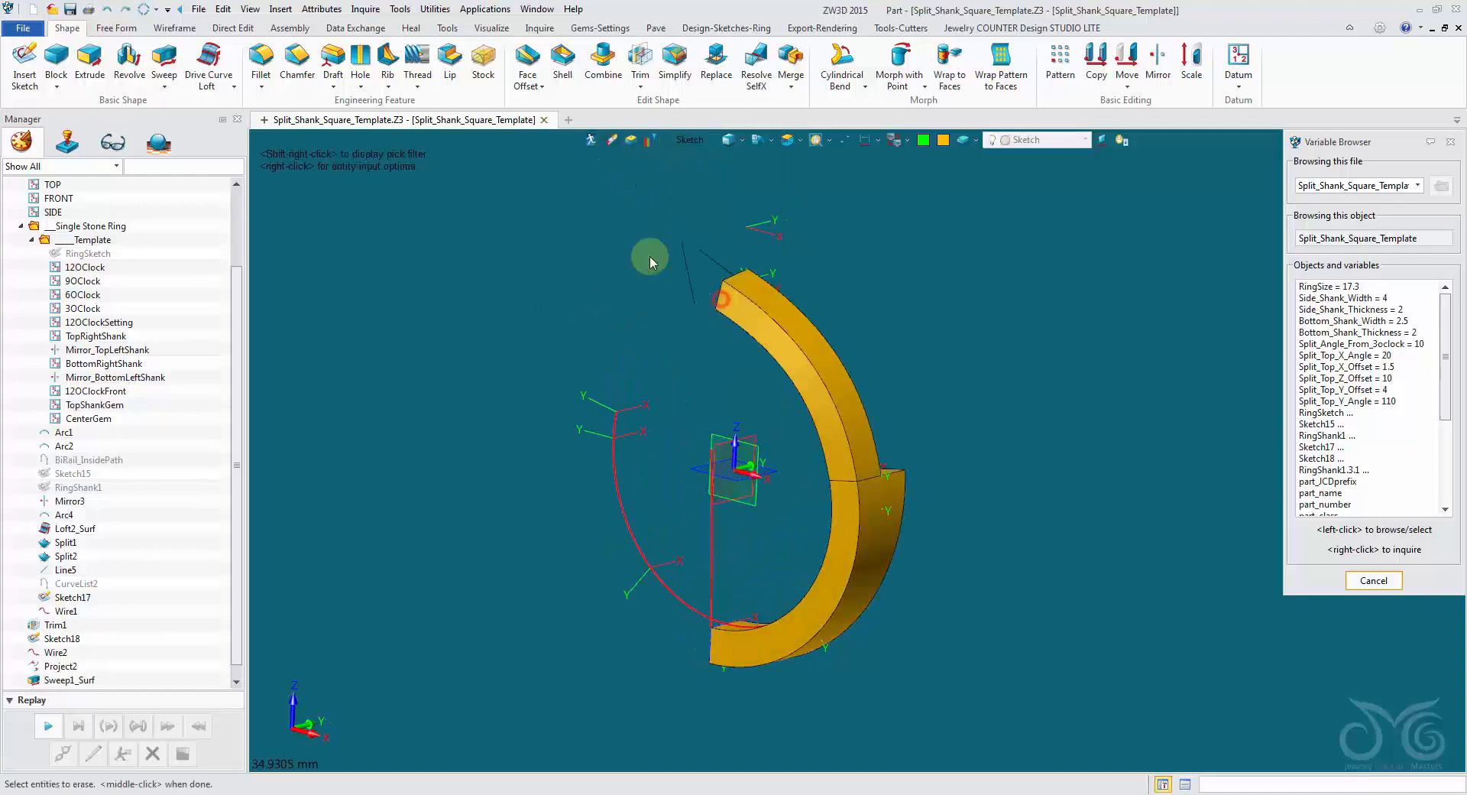
{"action": "left_click_drag", "start_coordinate": [745, 442], "coordinate": [1033, 717]}
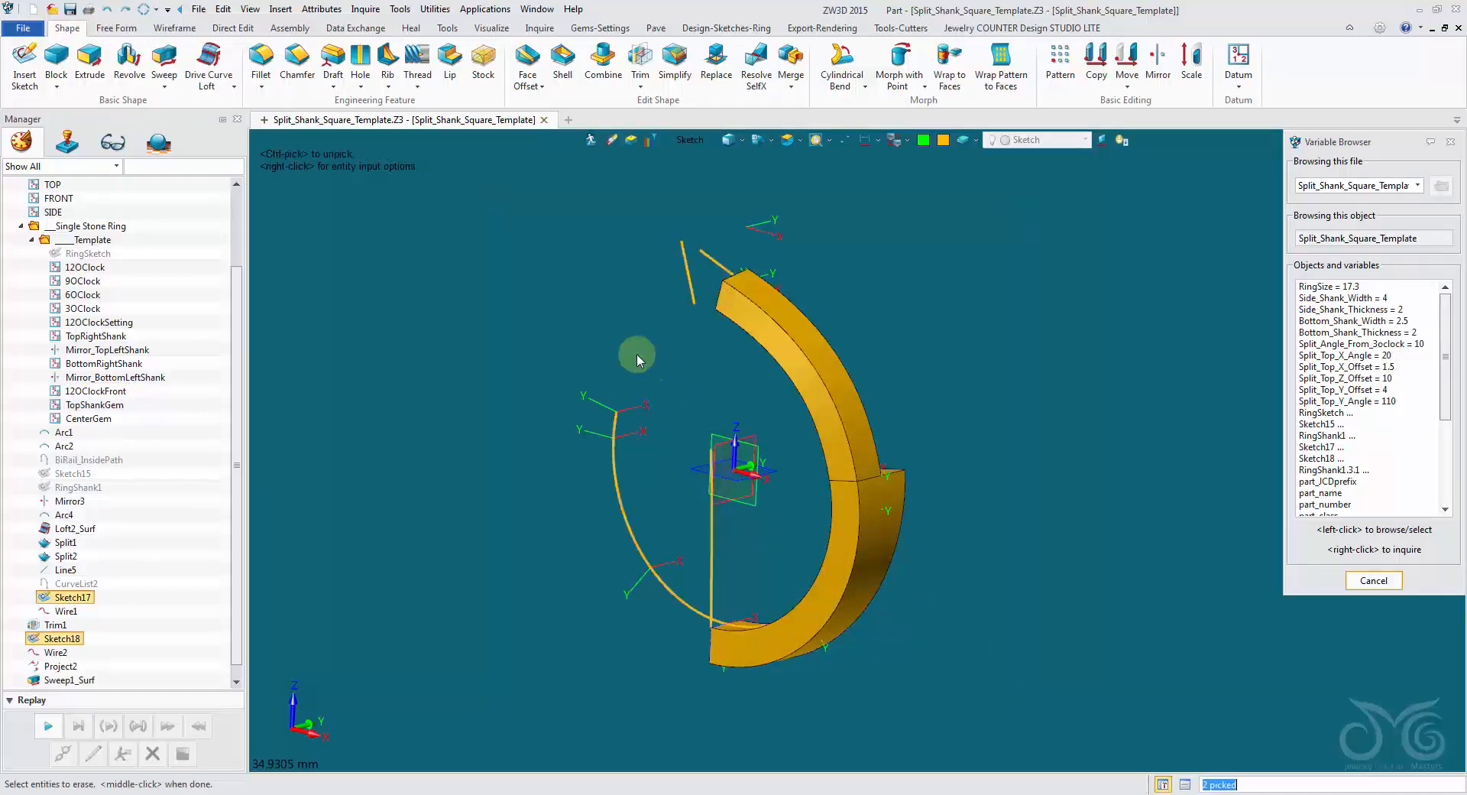
{"action": "middle_click", "coordinate": [603, 300]}
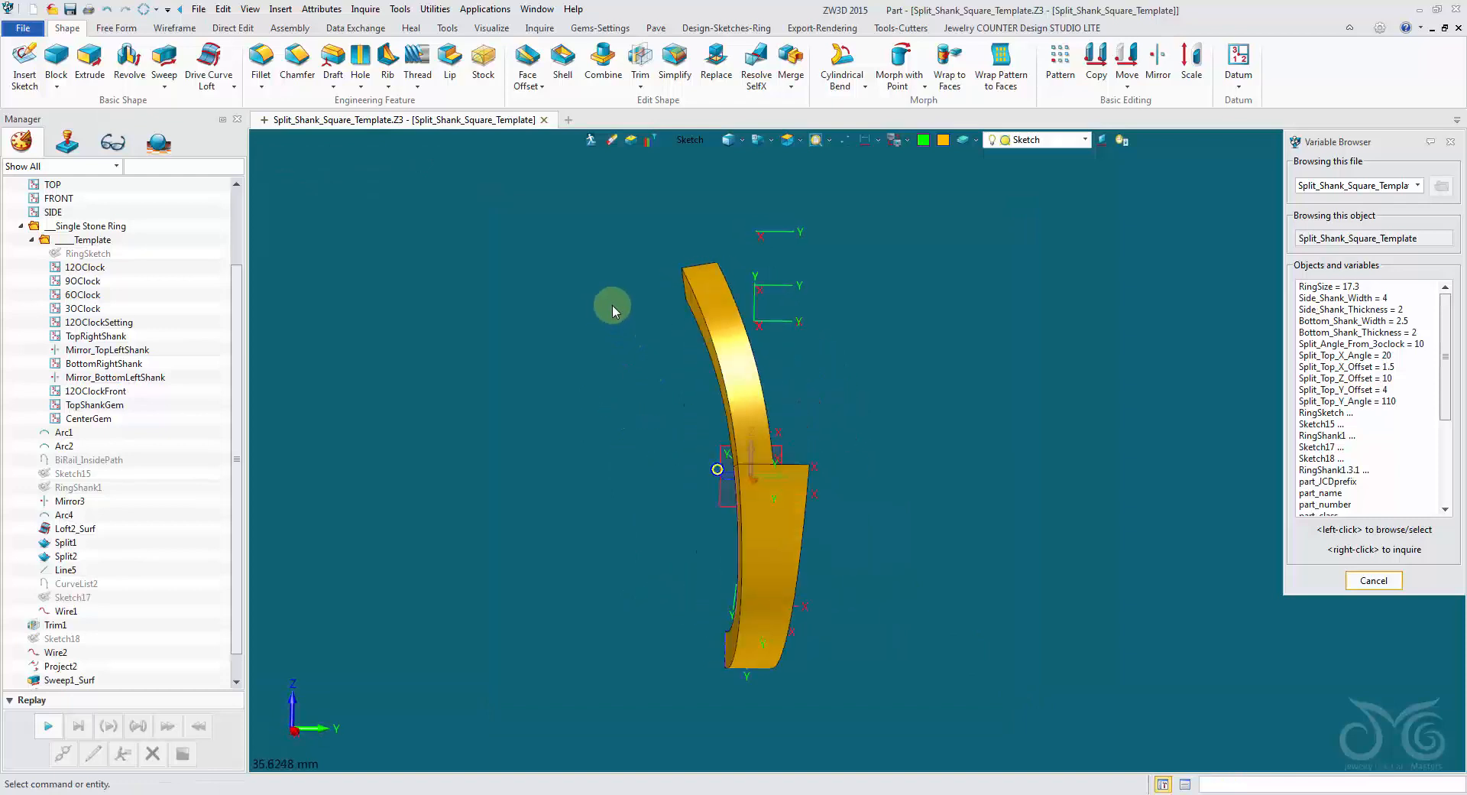
Mirror a copy of the swept branch shape about the green XZ datum plane to form the second split branch.
{"action": "right_click_drag", "start_coordinate": [612, 306], "coordinate": [841, 168]}
{"action": "left_click", "coordinate": [1159, 68]}
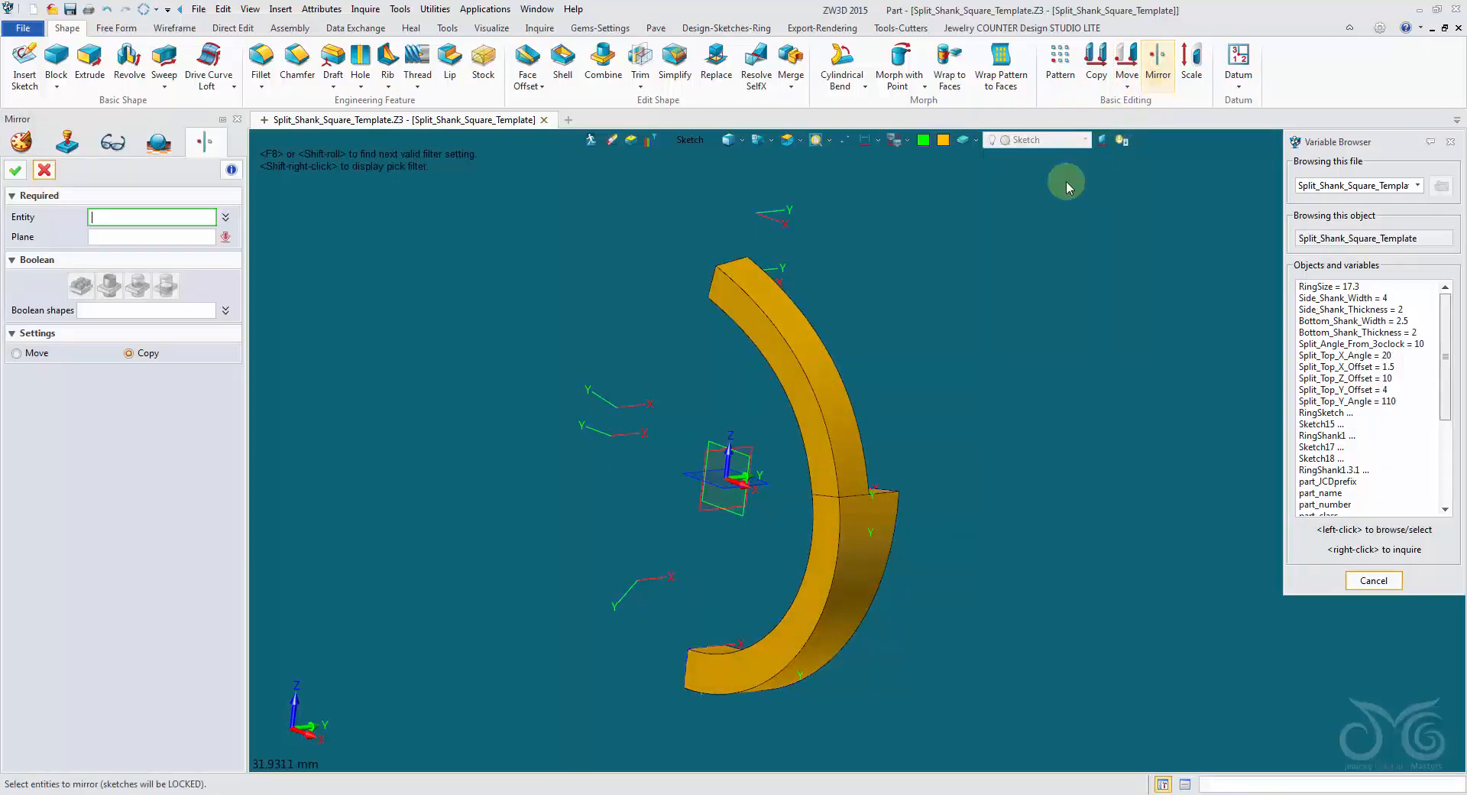
{"action": "right_click_drag", "start_coordinate": [1066, 180], "coordinate": [688, 156]}
{"action": "left_click", "coordinate": [690, 140]}
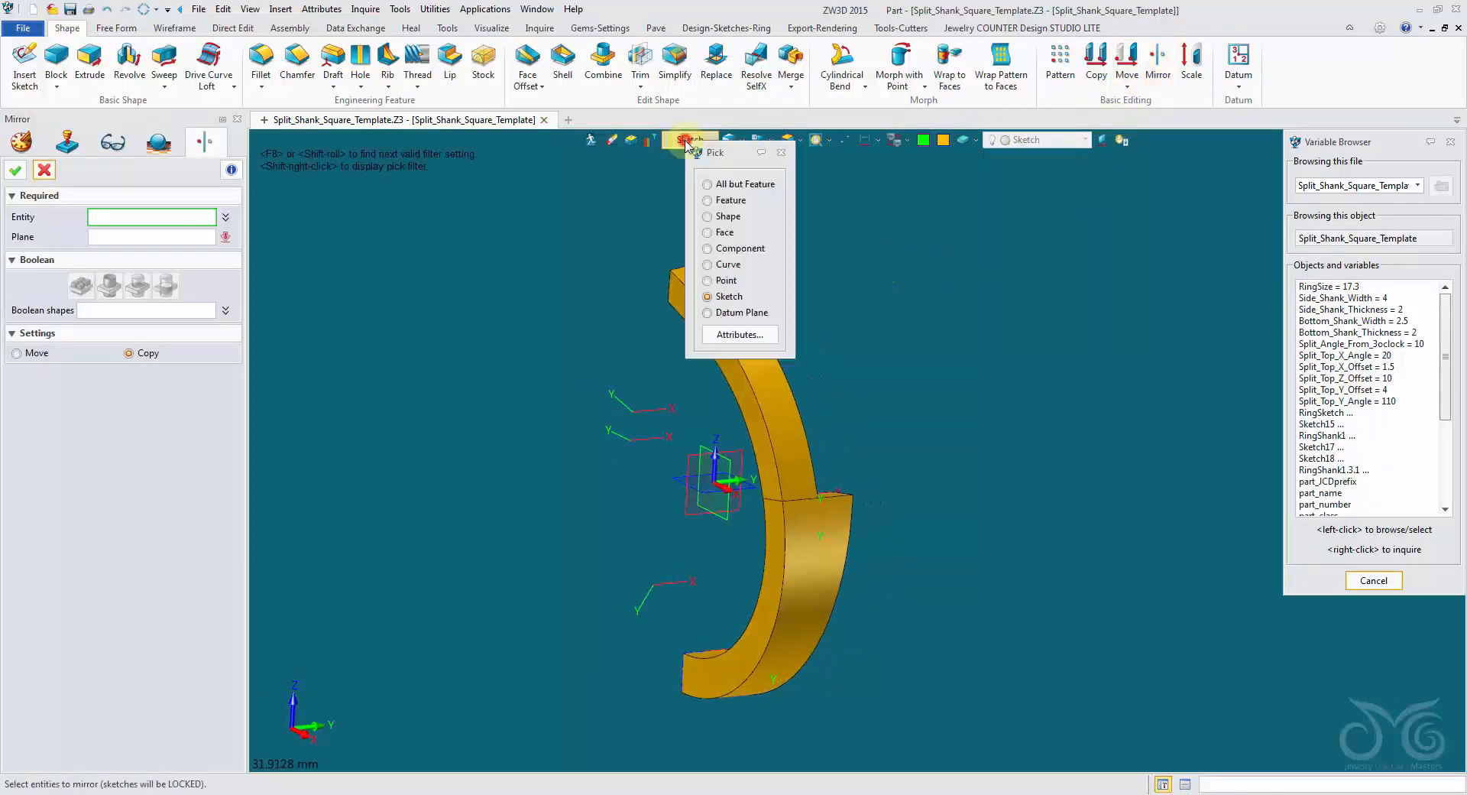
{"action": "left_click", "coordinate": [728, 217]}
{"action": "left_click", "coordinate": [702, 324]}
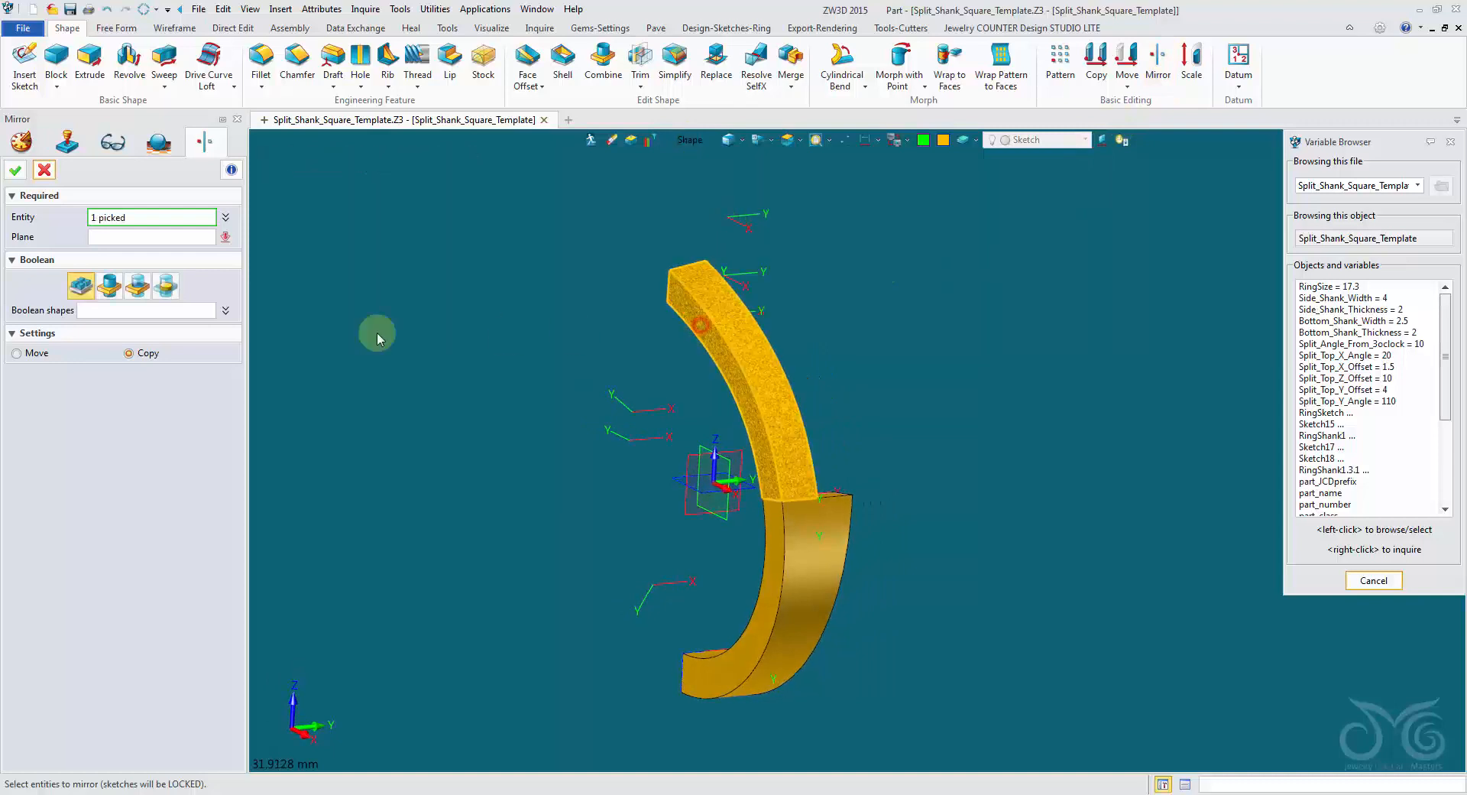
{"action": "left_click", "coordinate": [150, 237]}
{"action": "right_click_drag", "start_coordinate": [279, 344], "coordinate": [742, 564]}
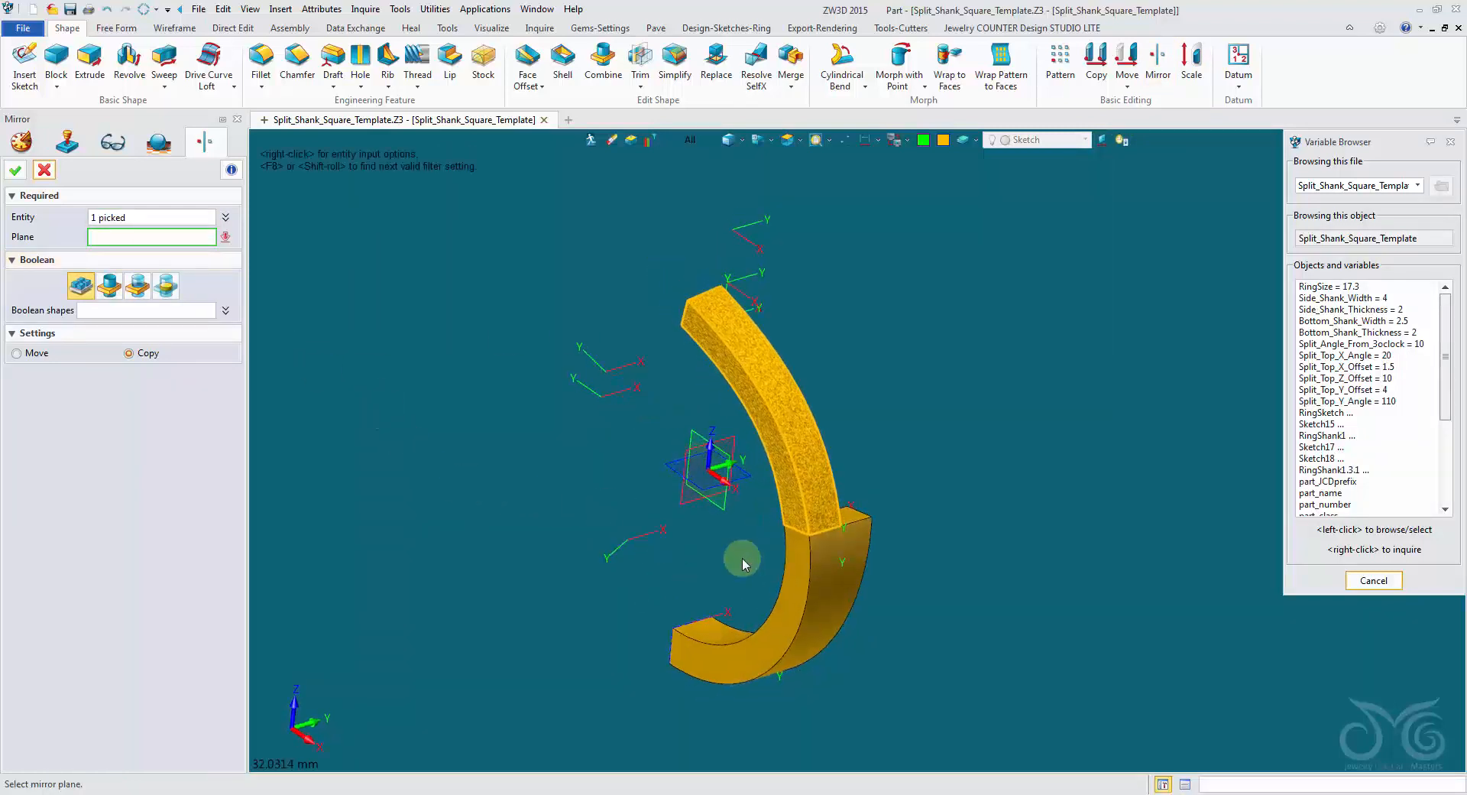
{"action": "left_click", "coordinate": [727, 508]}
{"action": "left_click", "coordinate": [27, 174]}
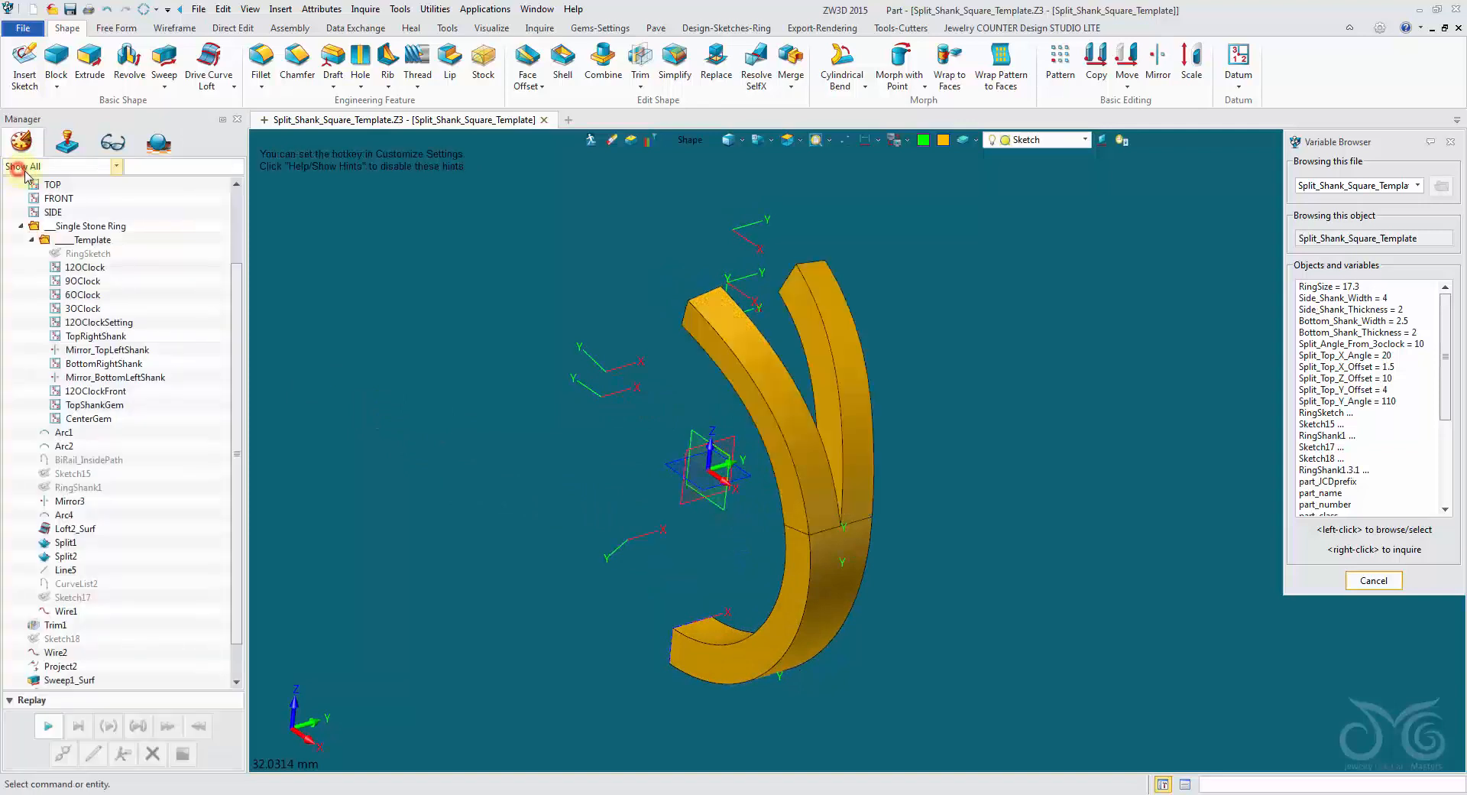
Mirror copies of the shank and both split branches about the SIDE plane, using the Boolean add option.
{"action": "right_click_drag", "start_coordinate": [994, 268], "coordinate": [1028, 306]}
{"action": "scroll", "coordinate": [1016, 307], "scroll_direction": "down", "scroll_amount": 1}
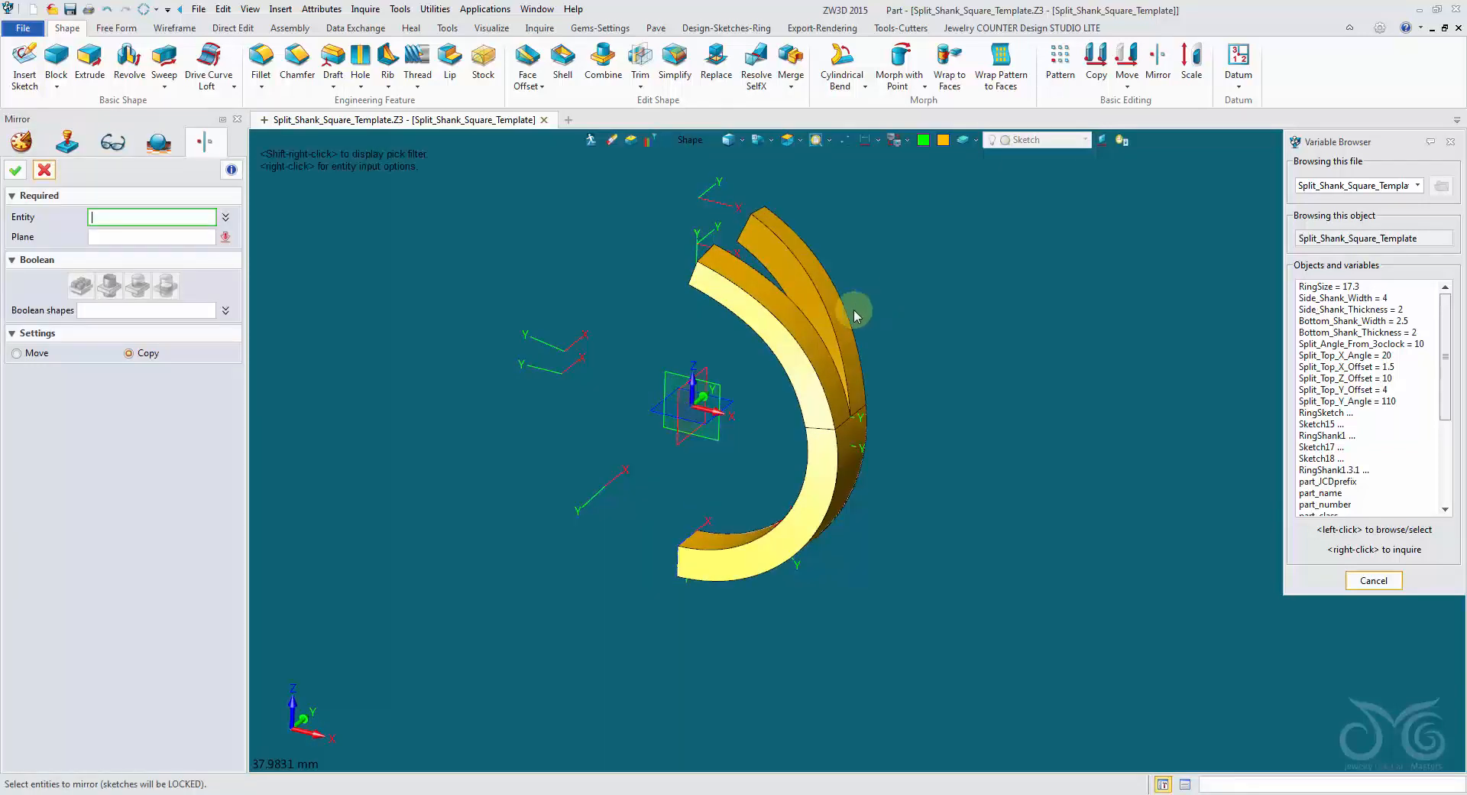
{"action": "left_click", "coordinate": [837, 324]}
{"action": "left_click", "coordinate": [812, 357]}
{"action": "left_click", "coordinate": [828, 451]}
{"action": "middle_click", "coordinate": [608, 398]}
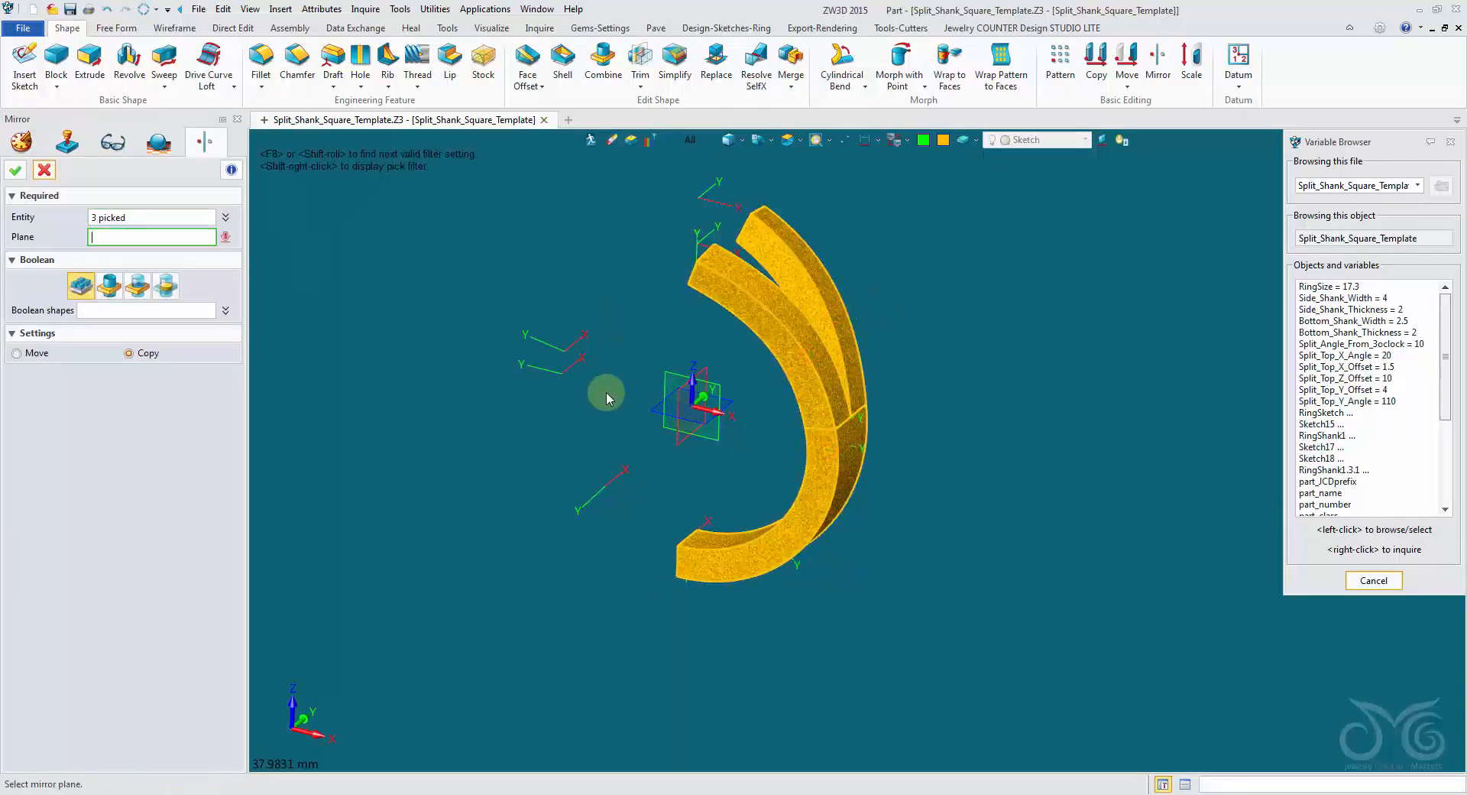
{"action": "left_click", "coordinate": [678, 454]}
{"action": "right_click_drag", "start_coordinate": [671, 436], "coordinate": [558, 419]}
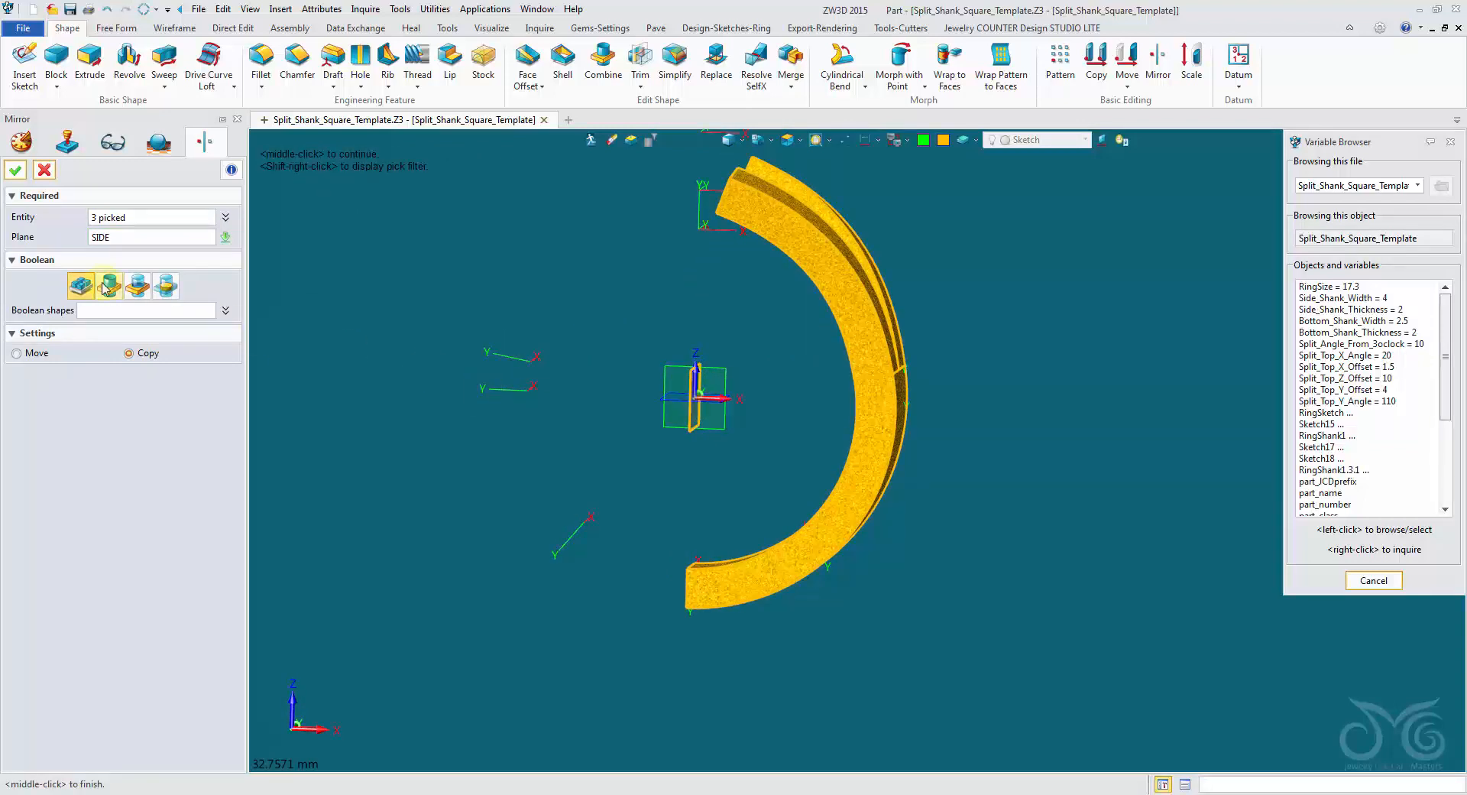
{"action": "left_click", "coordinate": [16, 170]}
Collapse the template group in the history and save the part as Split_Shank_Square_Template in JCDLITE_Designs.
{"action": "right_click_drag", "start_coordinate": [567, 246], "coordinate": [608, 267]}
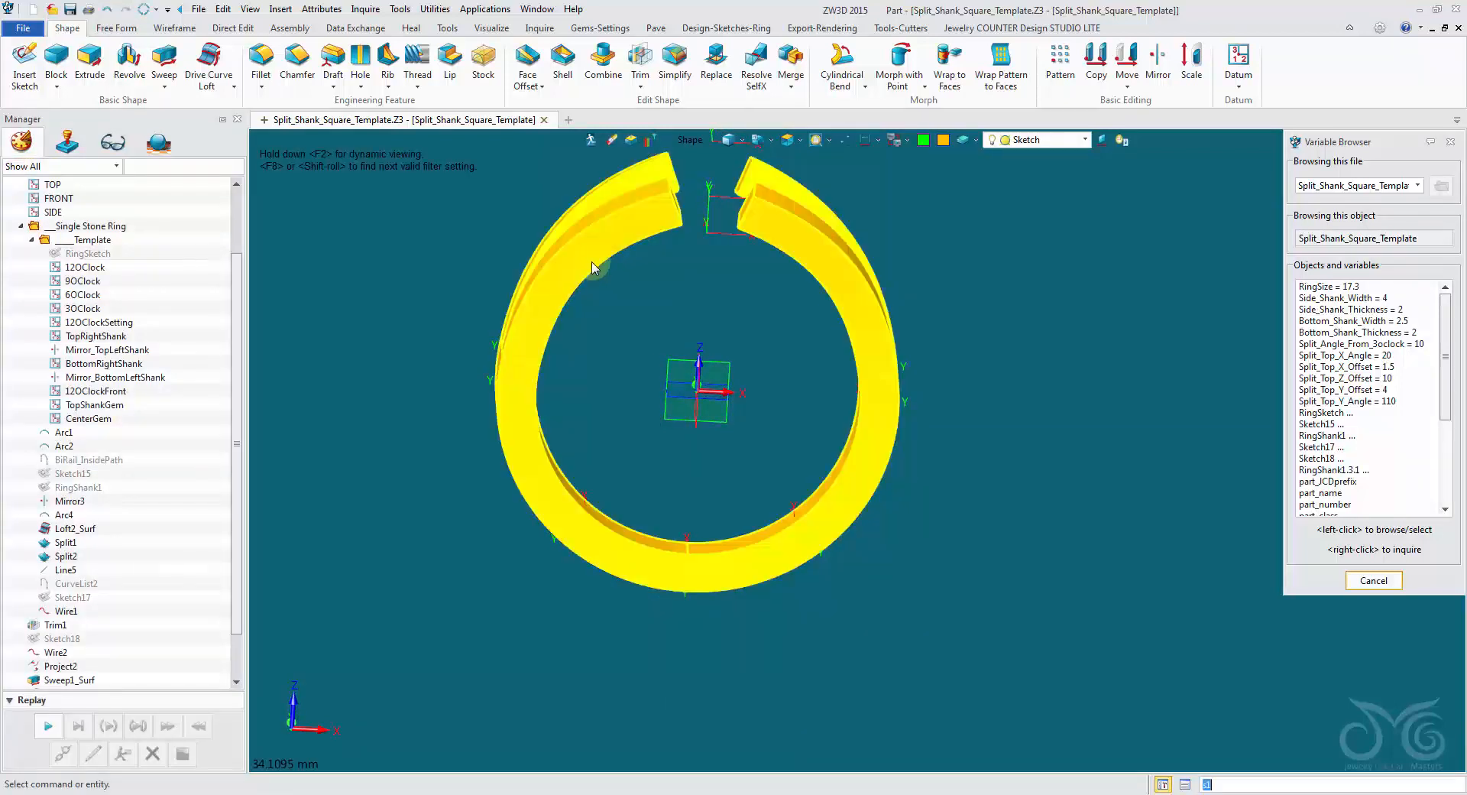
{"action": "right_click_drag", "start_coordinate": [746, 323], "coordinate": [726, 334]}
{"action": "left_click", "coordinate": [34, 241]}
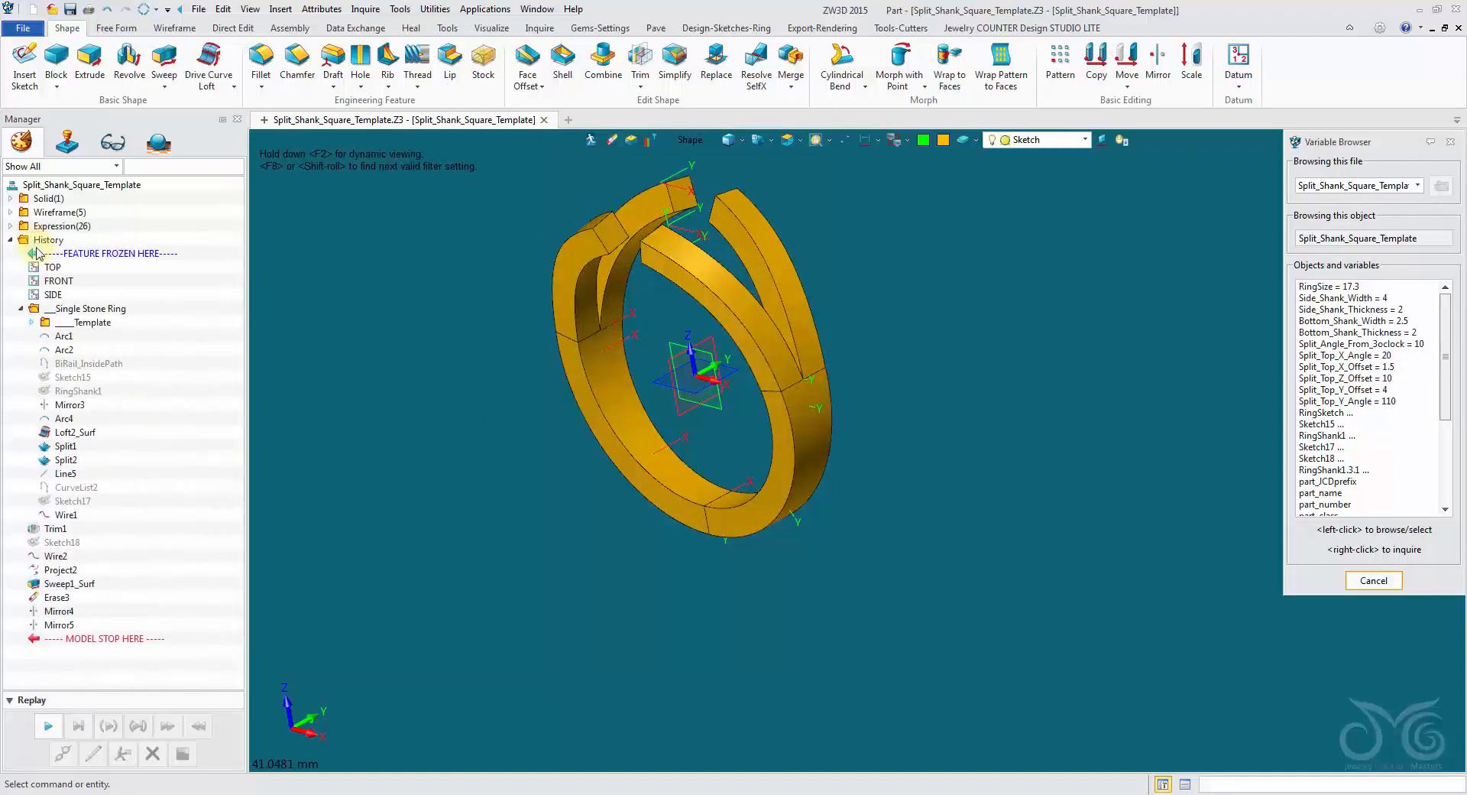
{"action": "left_click", "coordinate": [70, 9]}
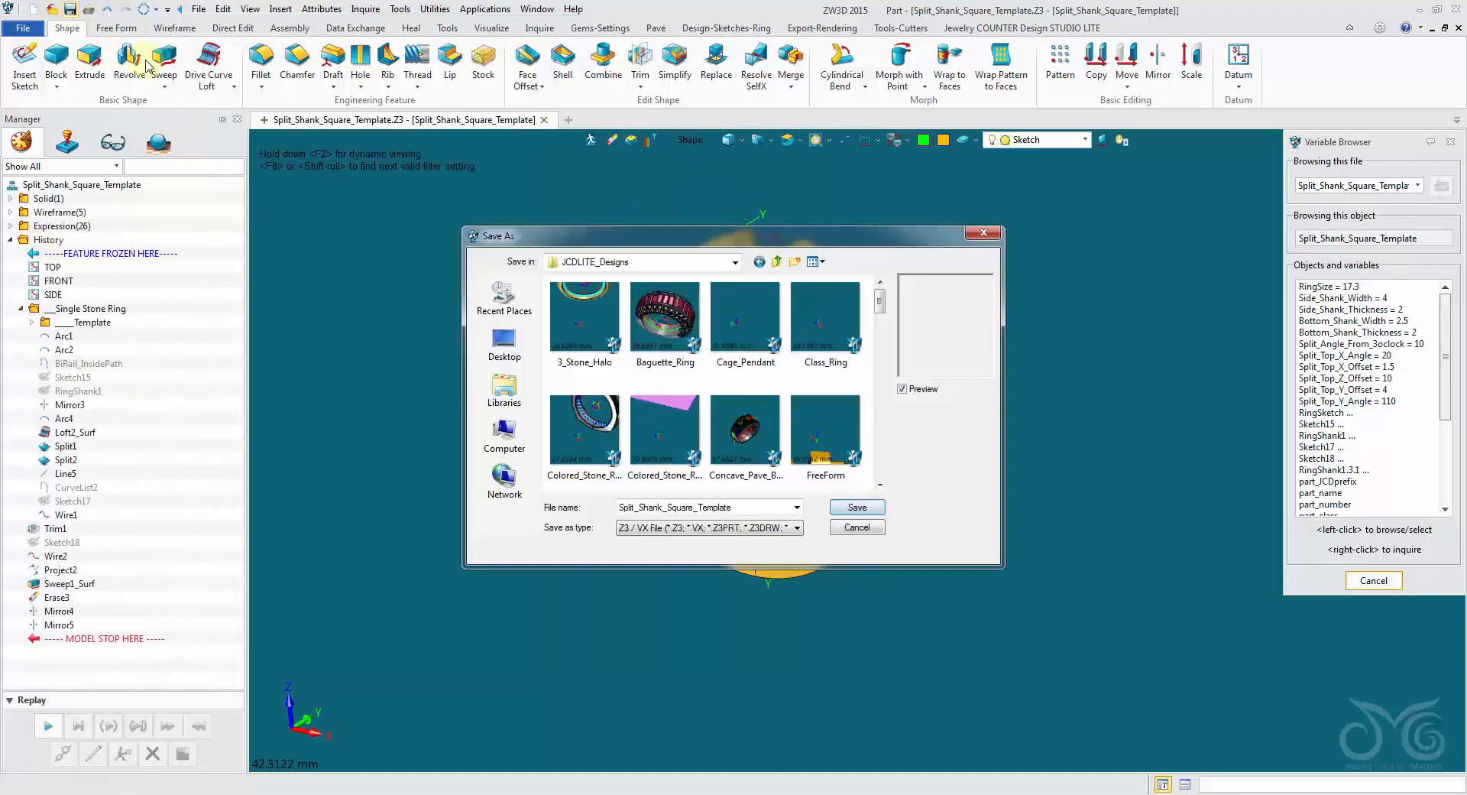
{"action": "left_click", "coordinate": [842, 511]}
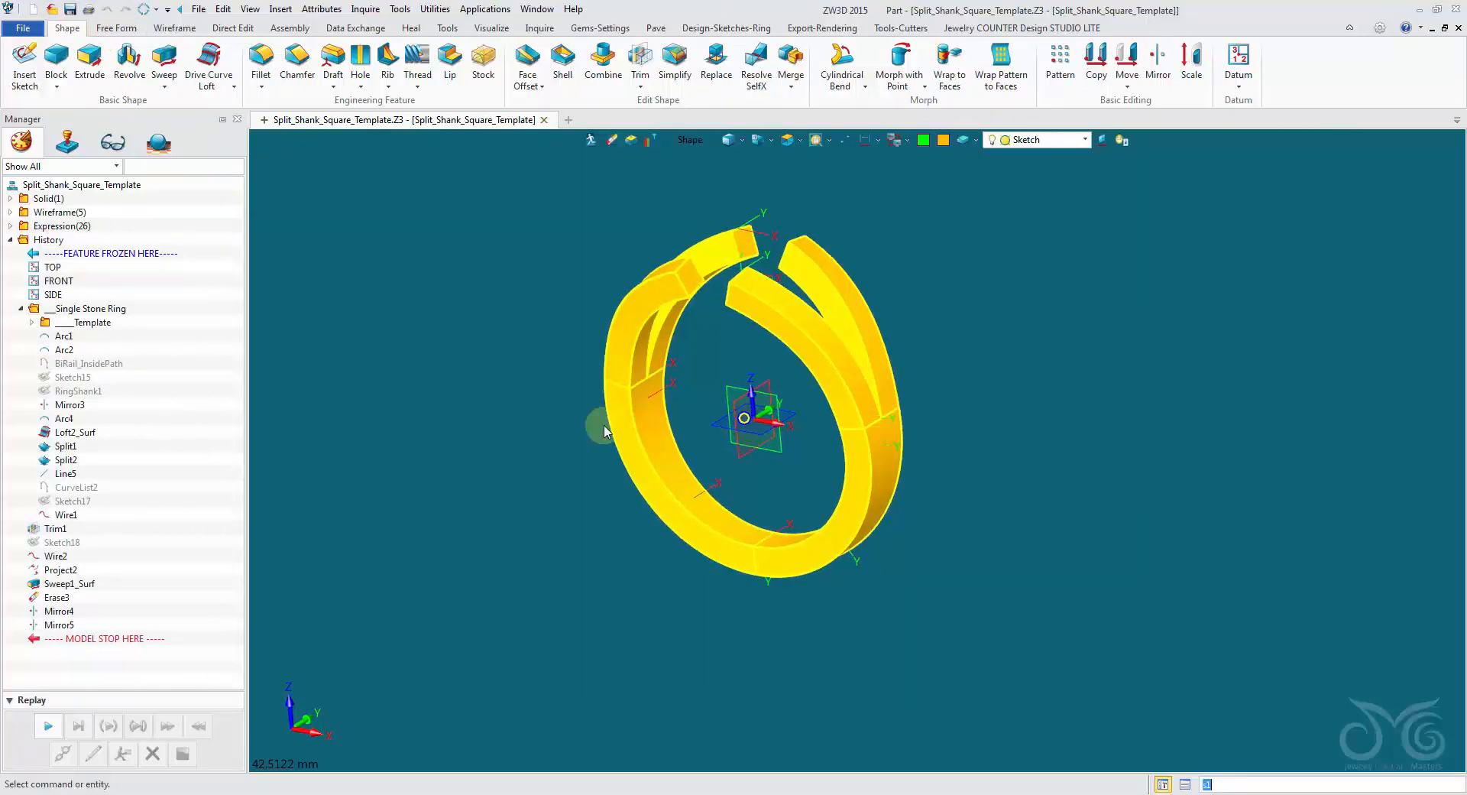
Set the part's driving parameter Split_Angle_From_3oclock to -10 and apply it to the ring.
{"action": "mouse_move", "coordinate": [599, 429]}
{"action": "right_mouse_down"}
{"action": "mouse_move", "coordinate": [402, 350]}
{"action": "mouse_move", "coordinate": [436, 325]}
{"action": "mouse_move", "coordinate": [409, 123]}
{"action": "mouse_move", "coordinate": [353, 19]}
{"action": "mouse_move", "coordinate": [328, 15]}
{"action": "right_mouse_up"}
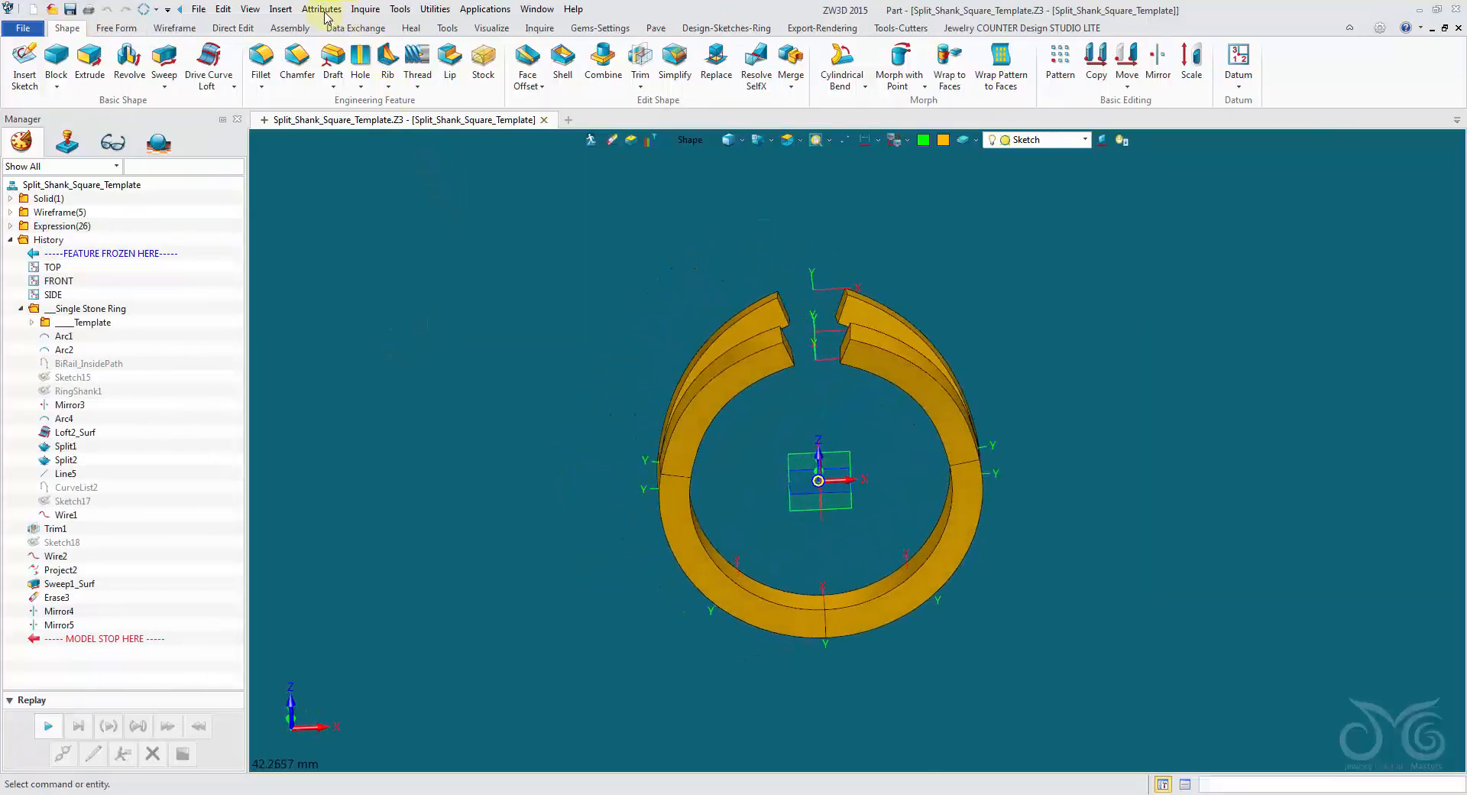
{"action": "left_click", "coordinate": [322, 9]}
{"action": "left_click", "coordinate": [336, 28]}
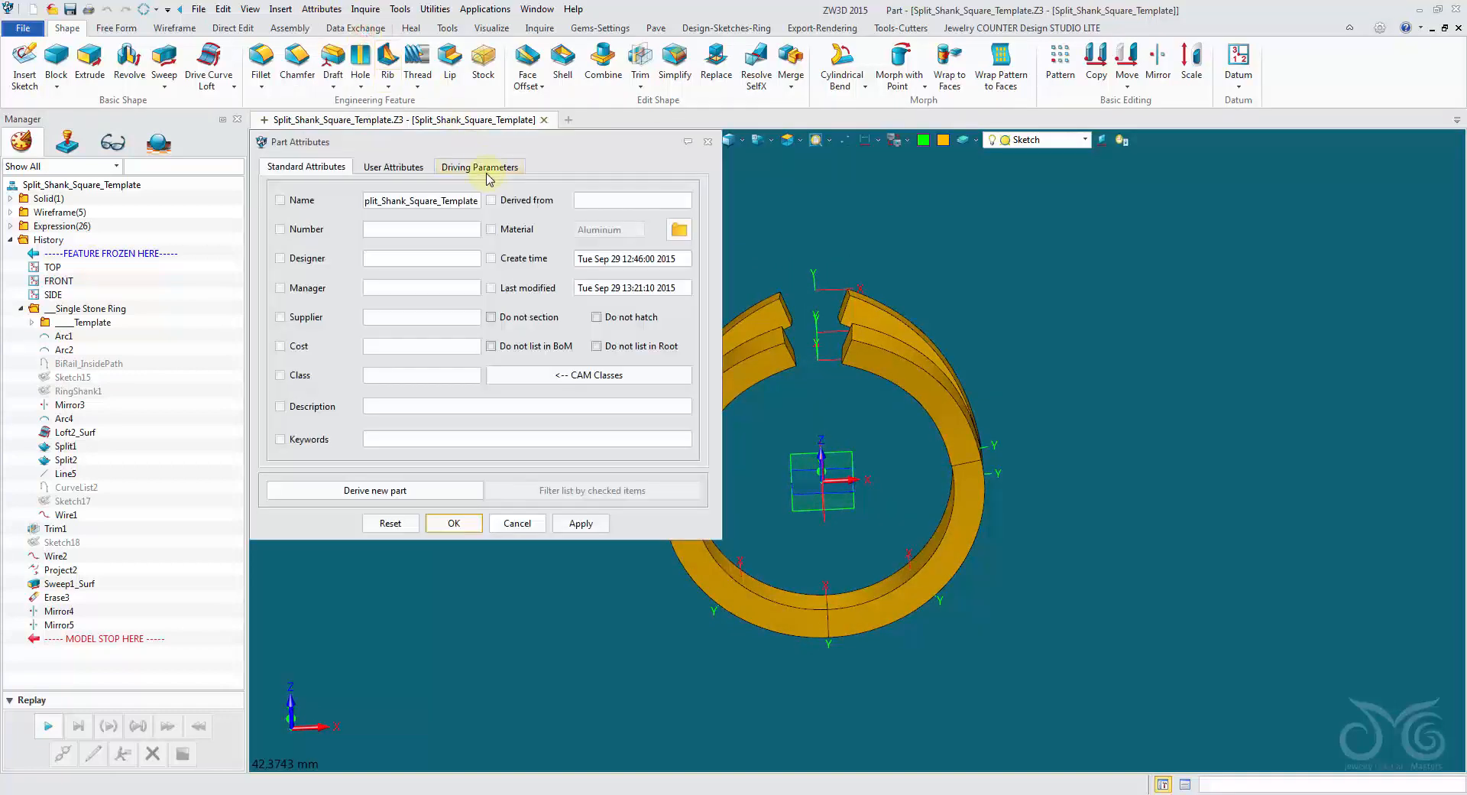
{"action": "left_click", "coordinate": [487, 168]}
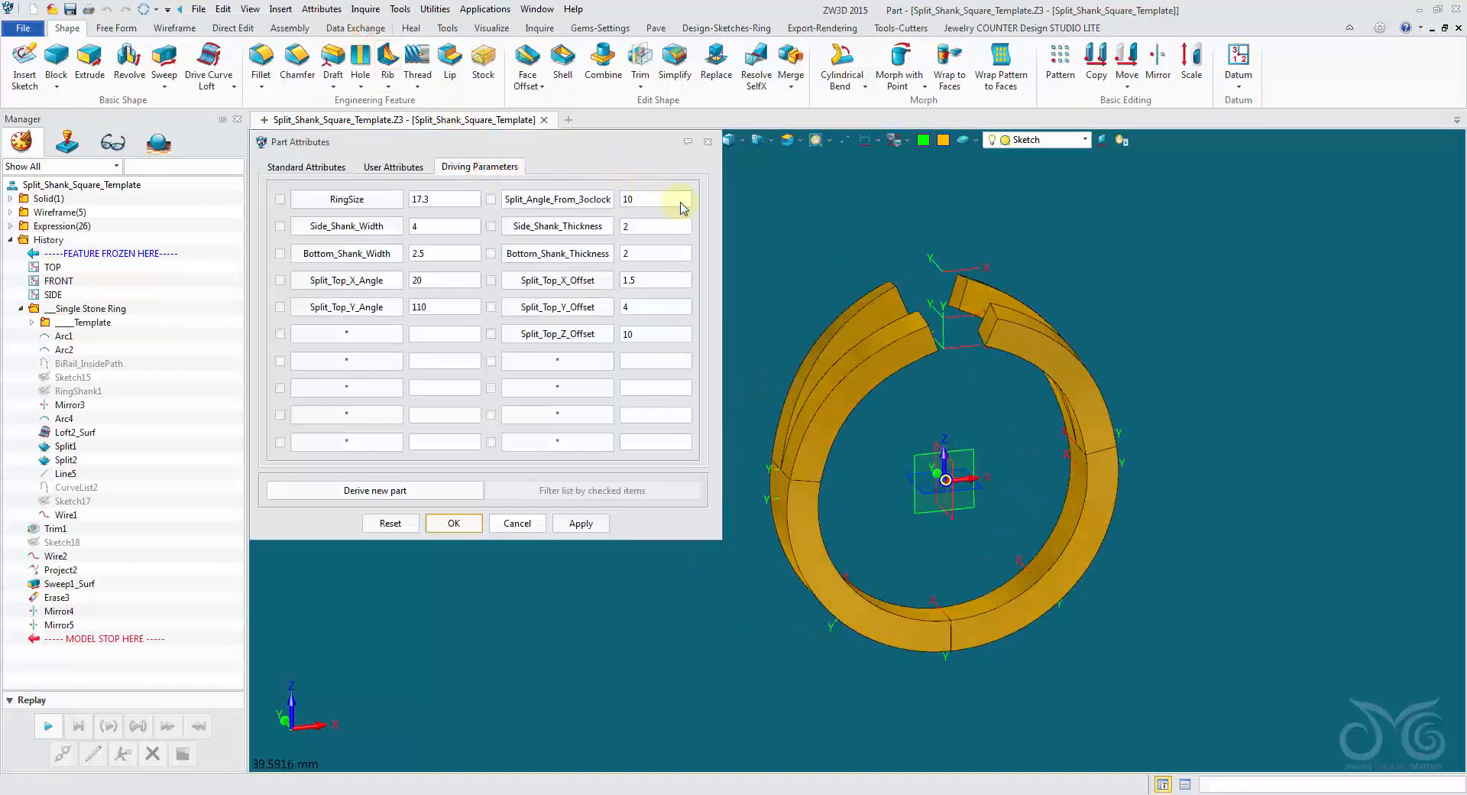
{"action": "double_click", "coordinate": [631, 199]}
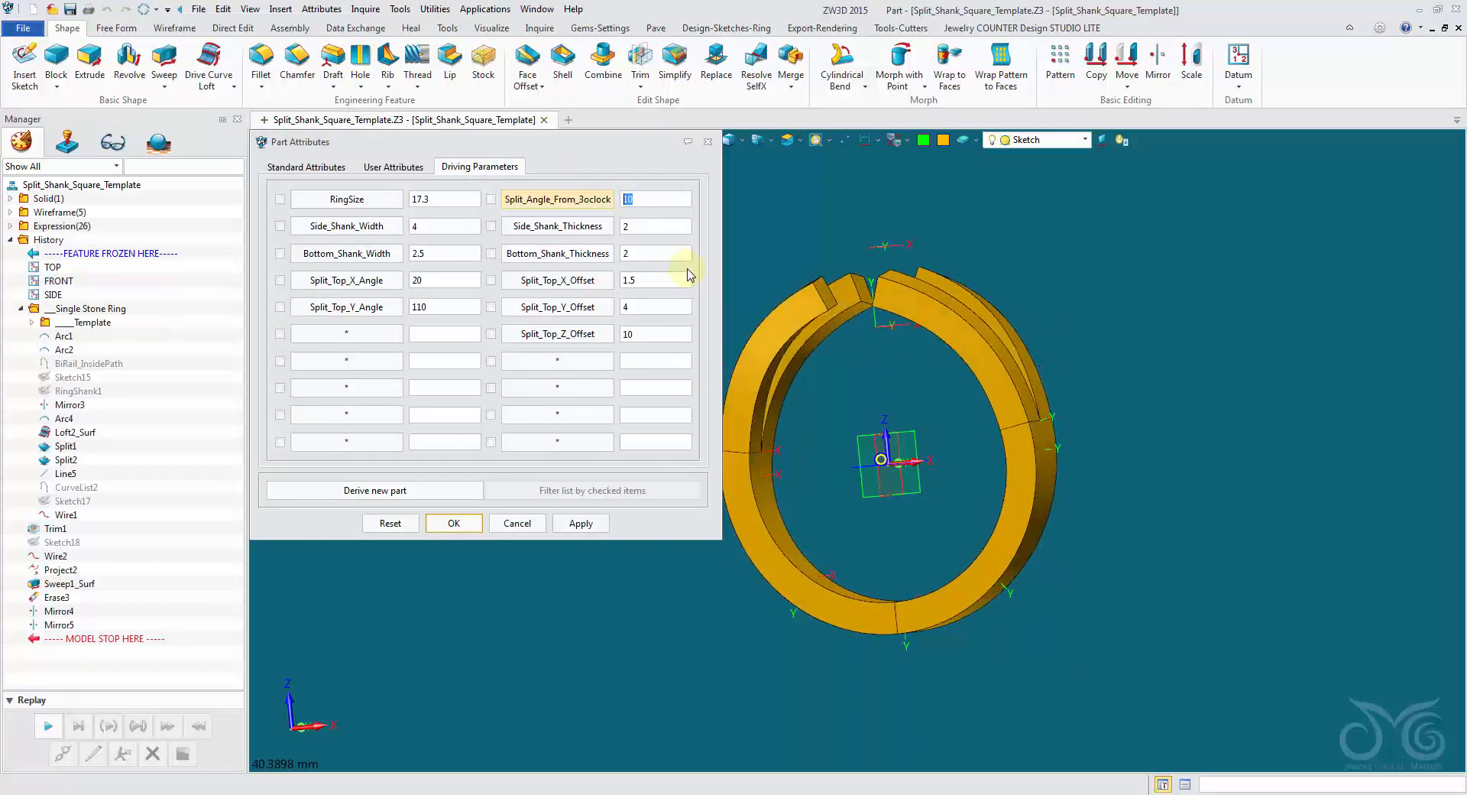
{"action": "left_click", "coordinate": [581, 524]}
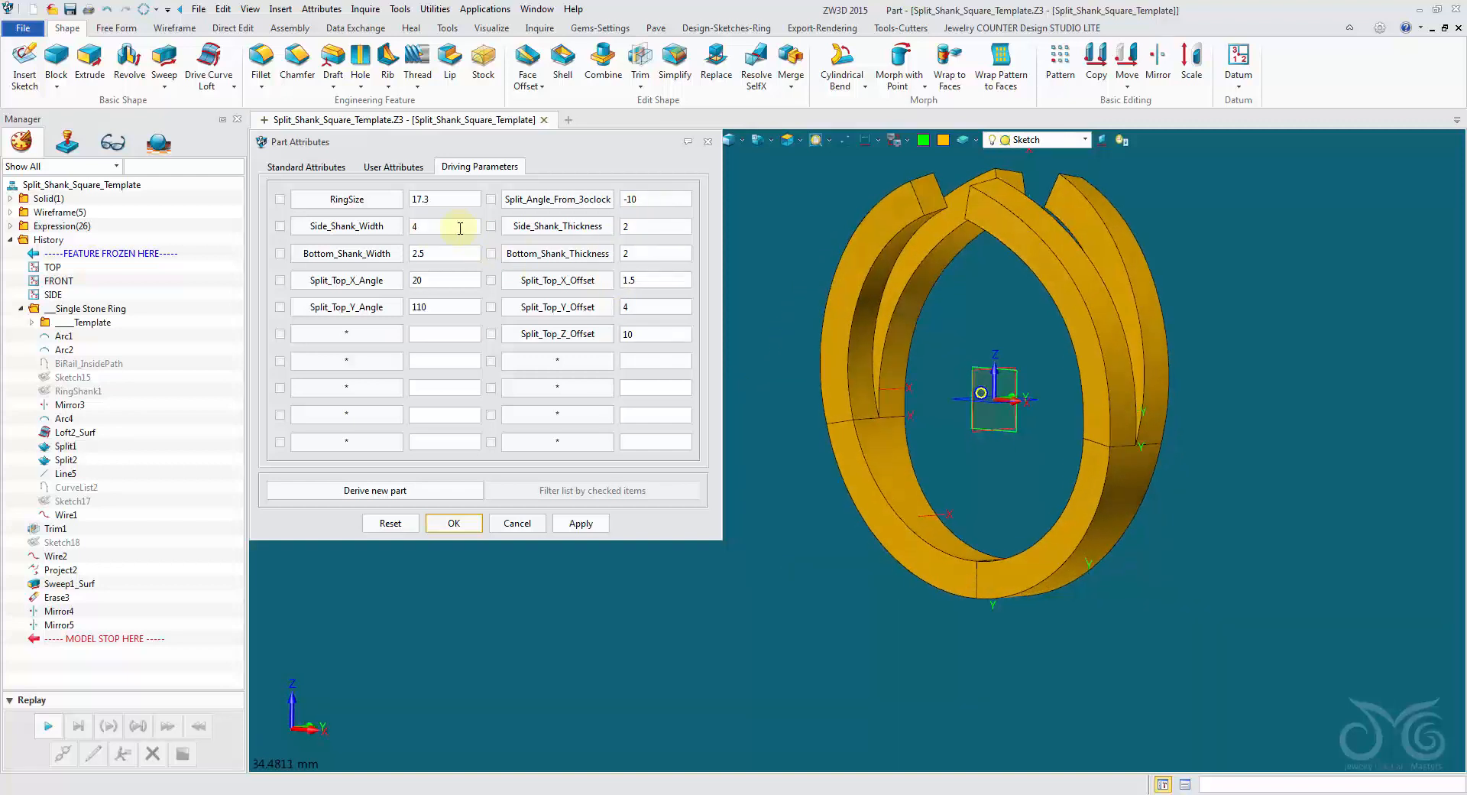
Set the driving parameter Side_Shank_Width to 5 and apply it, checking the ring from the side.
{"action": "left_click_drag", "start_coordinate": [460, 227], "coordinate": [375, 232]}
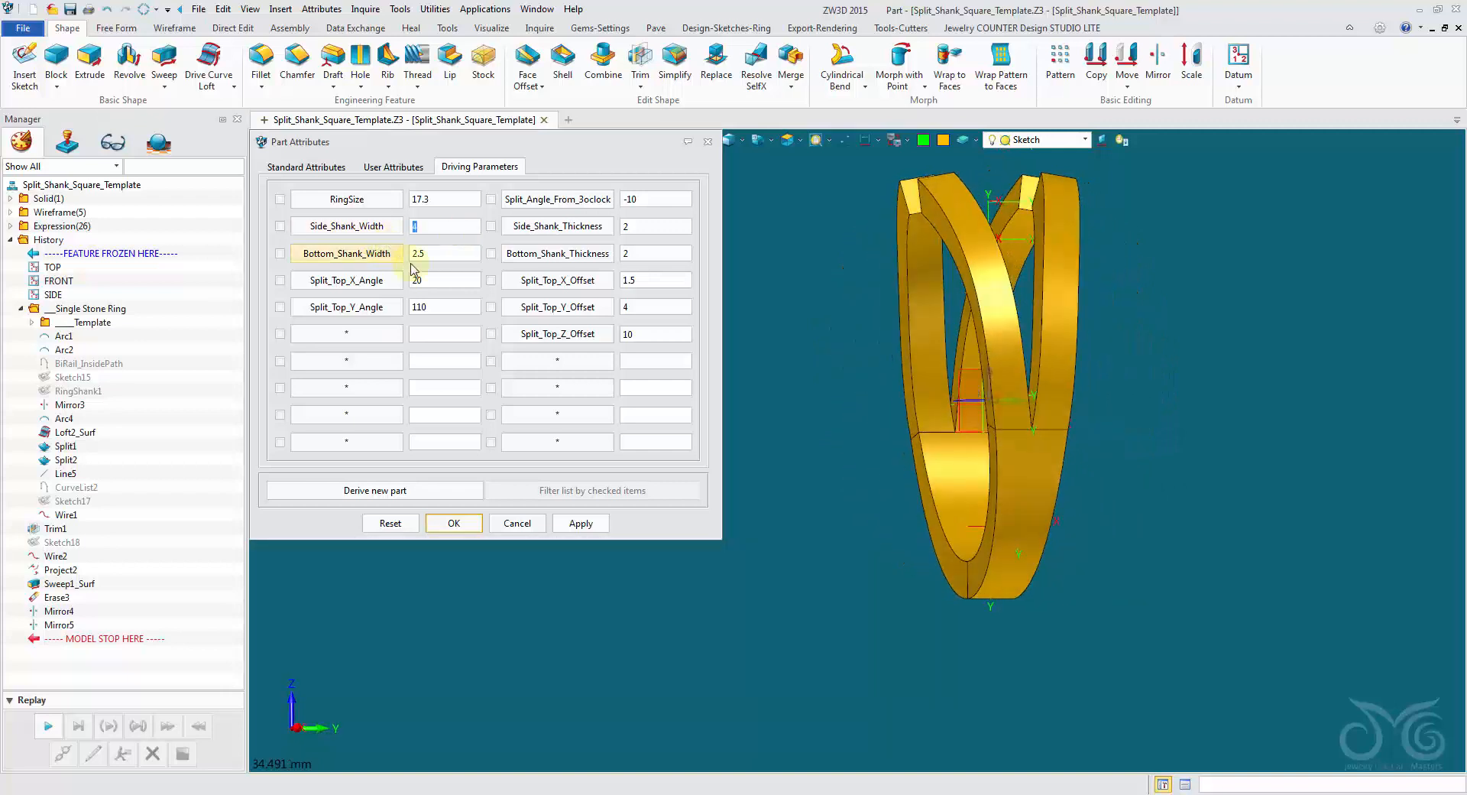
{"action": "left_click", "coordinate": [595, 524]}
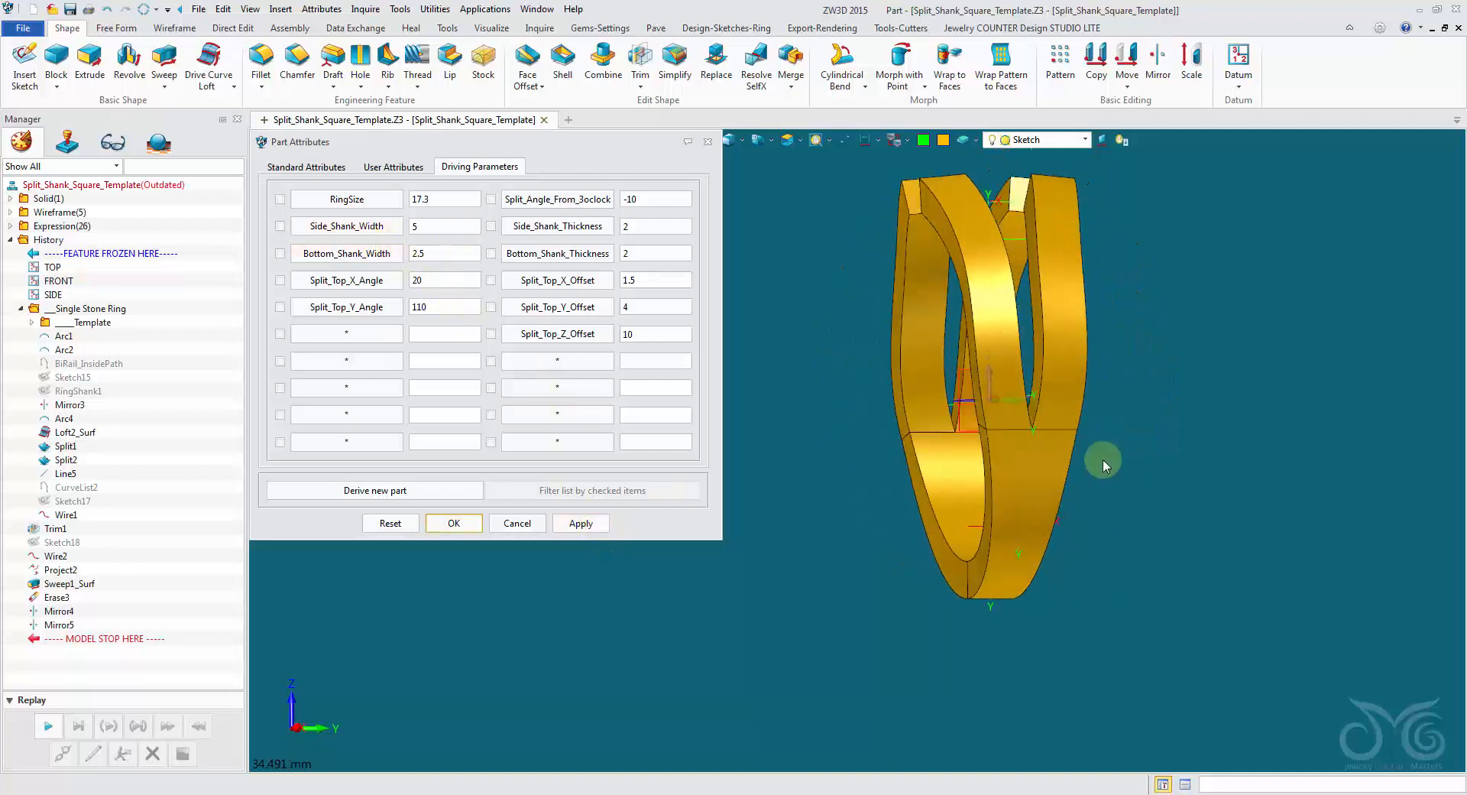
{"action": "right_click_drag", "start_coordinate": [1195, 527], "coordinate": [1277, 528]}
Try a Side_Shank_Thickness of 3 and apply it to the ring.
{"action": "left_click_drag", "start_coordinate": [648, 226], "coordinate": [596, 239]}
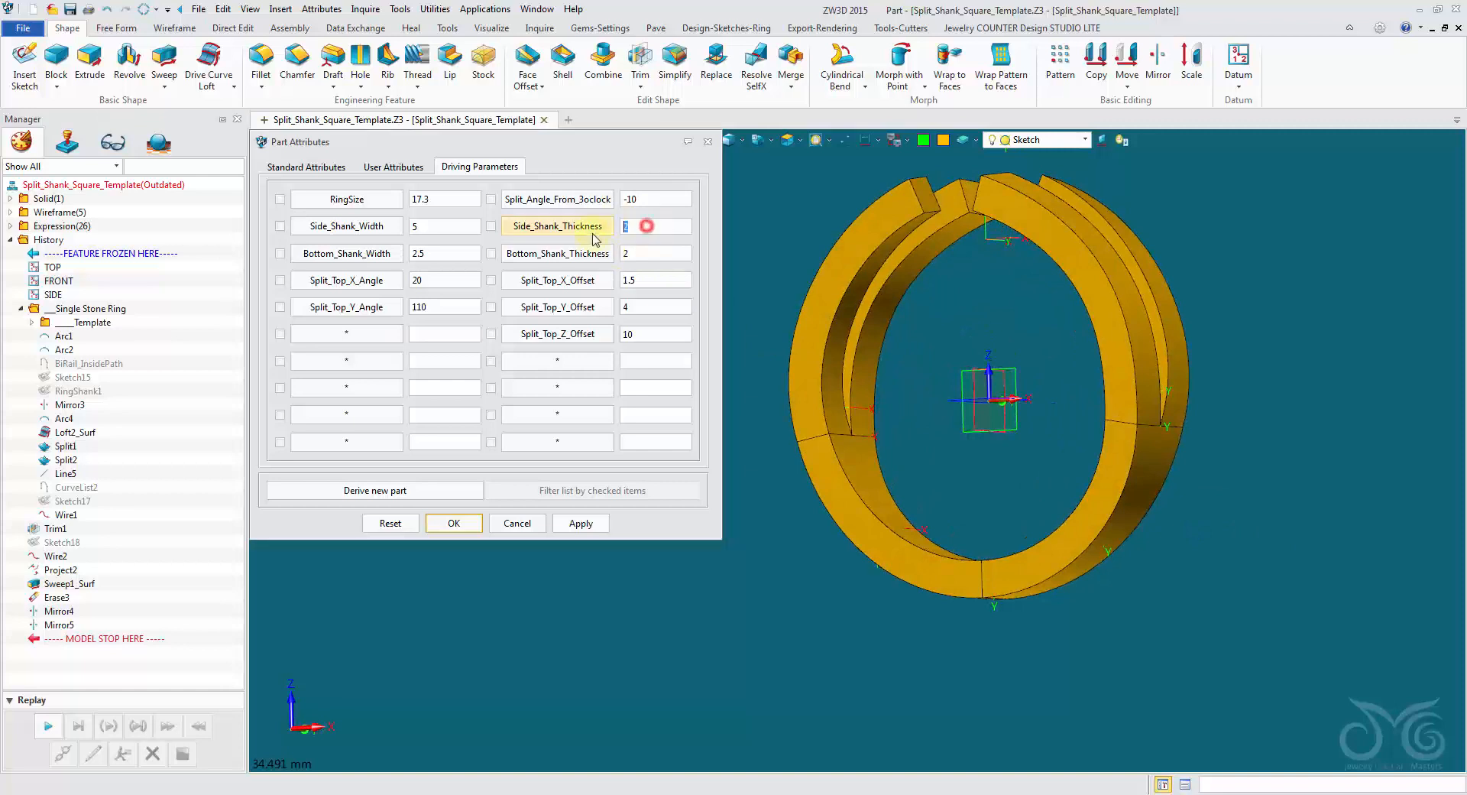
{"action": "type", "text": "3"}
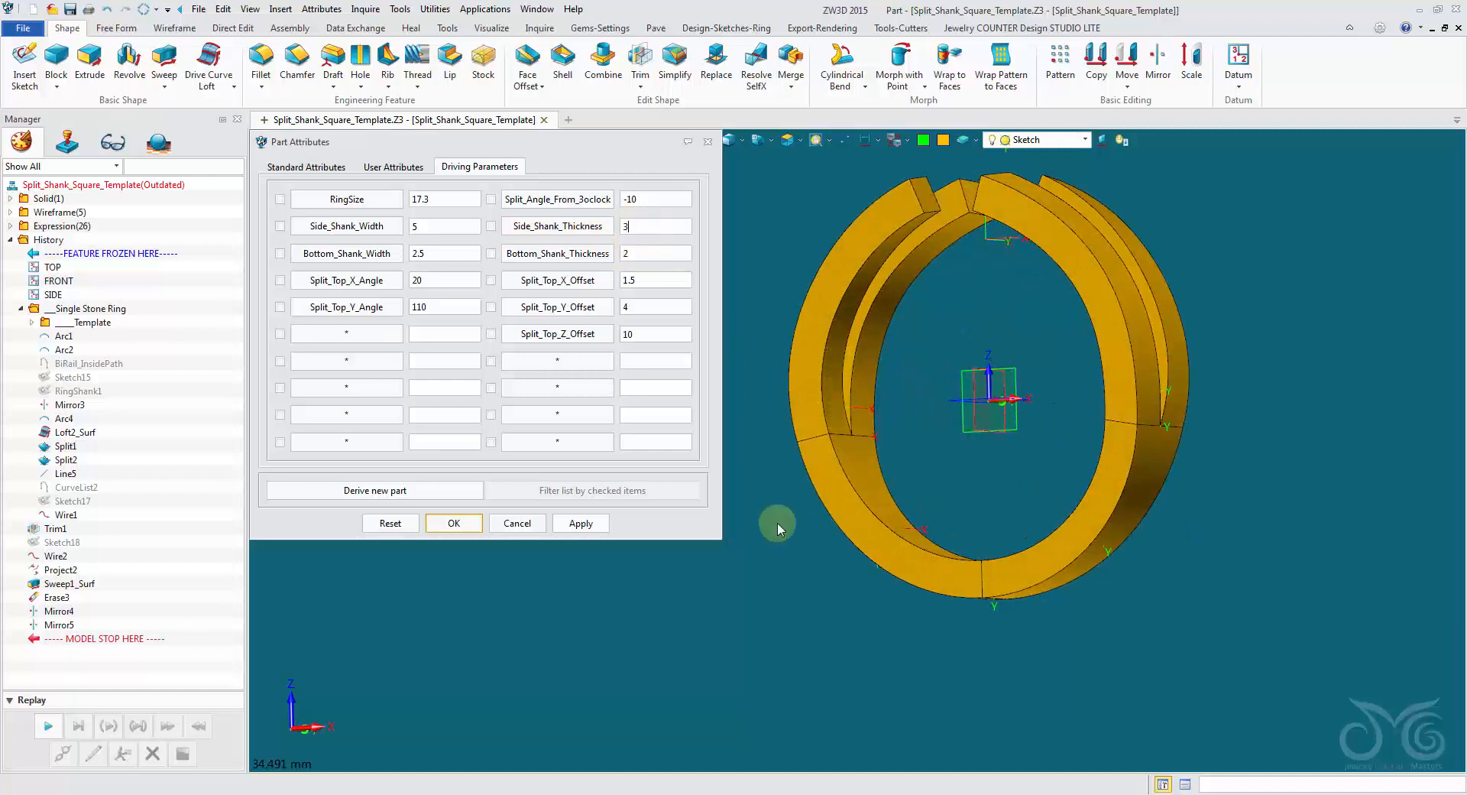
{"action": "left_click", "coordinate": [592, 525]}
Return Side_Shank_Thickness to 2, apply it and inspect the ring from the side.
{"action": "left_click_drag", "start_coordinate": [646, 227], "coordinate": [621, 229]}
{"action": "type", "text": "2"}
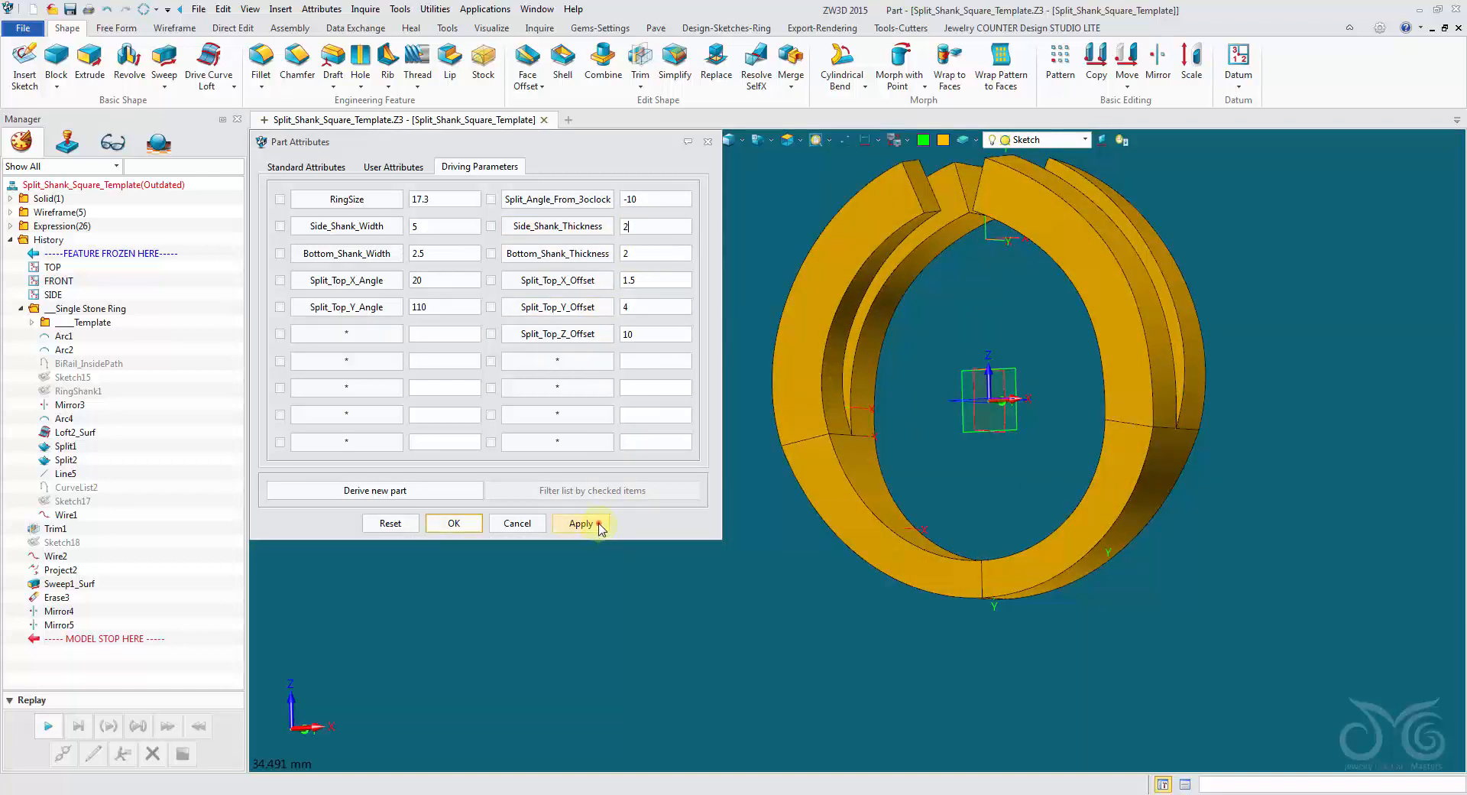
{"action": "left_click", "coordinate": [590, 524]}
{"action": "middle_click_drag", "start_coordinate": [793, 597], "coordinate": [775, 600]}
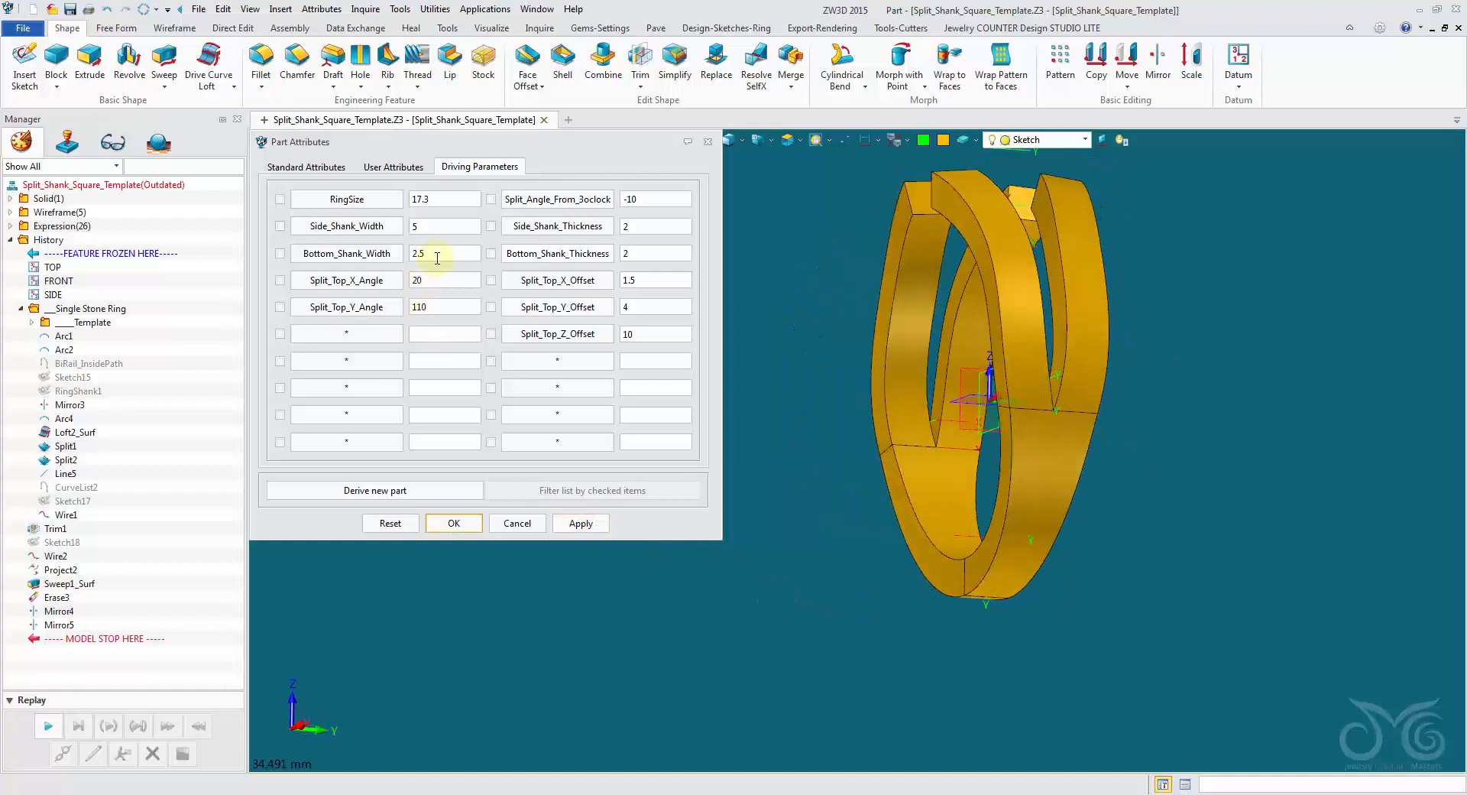
Try Bottom_Shank_Width values of 1.5 and 4, applying each to the ring.
{"action": "left_click_drag", "start_coordinate": [441, 253], "coordinate": [387, 255]}
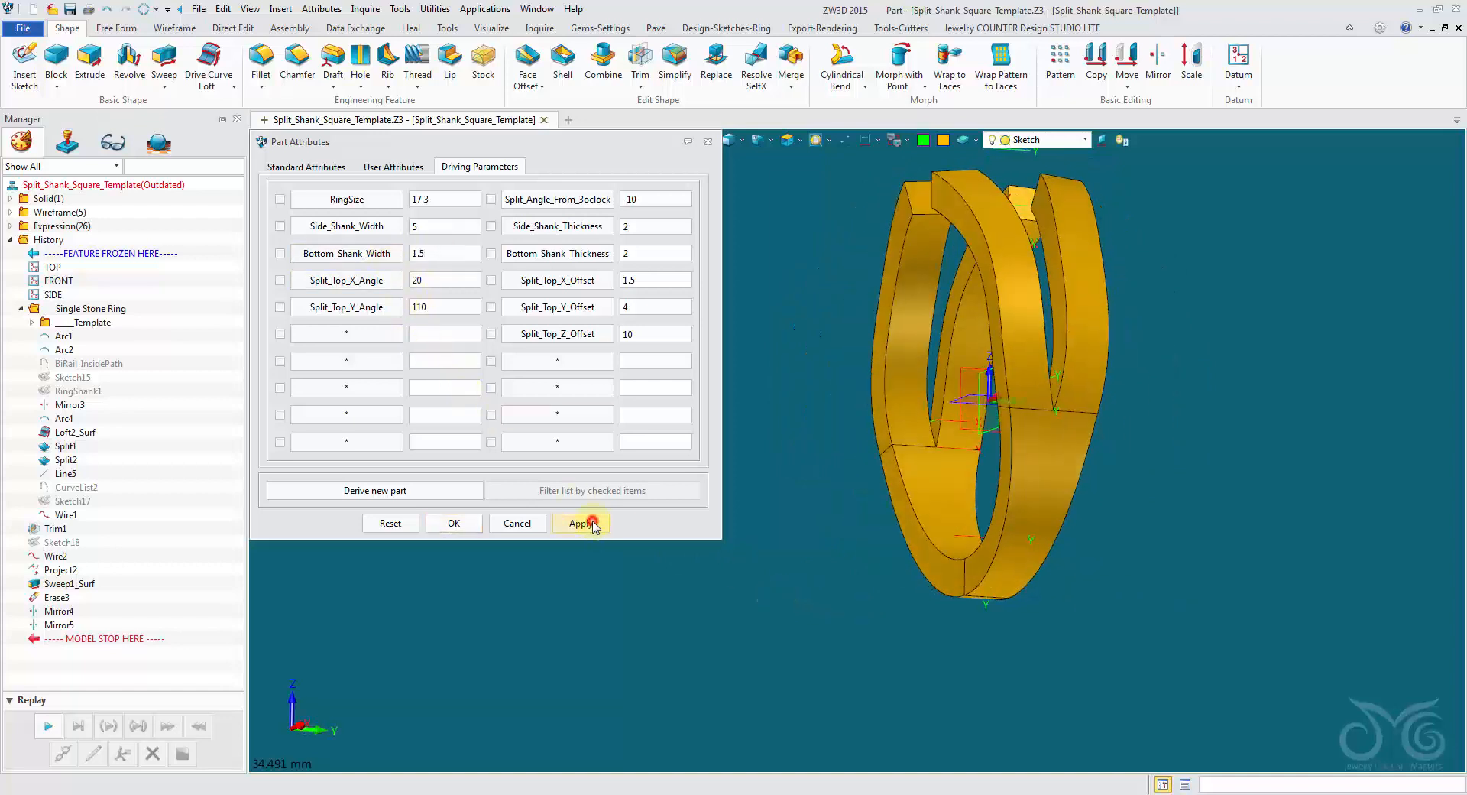
{"action": "left_click_drag", "start_coordinate": [451, 257], "coordinate": [386, 253]}
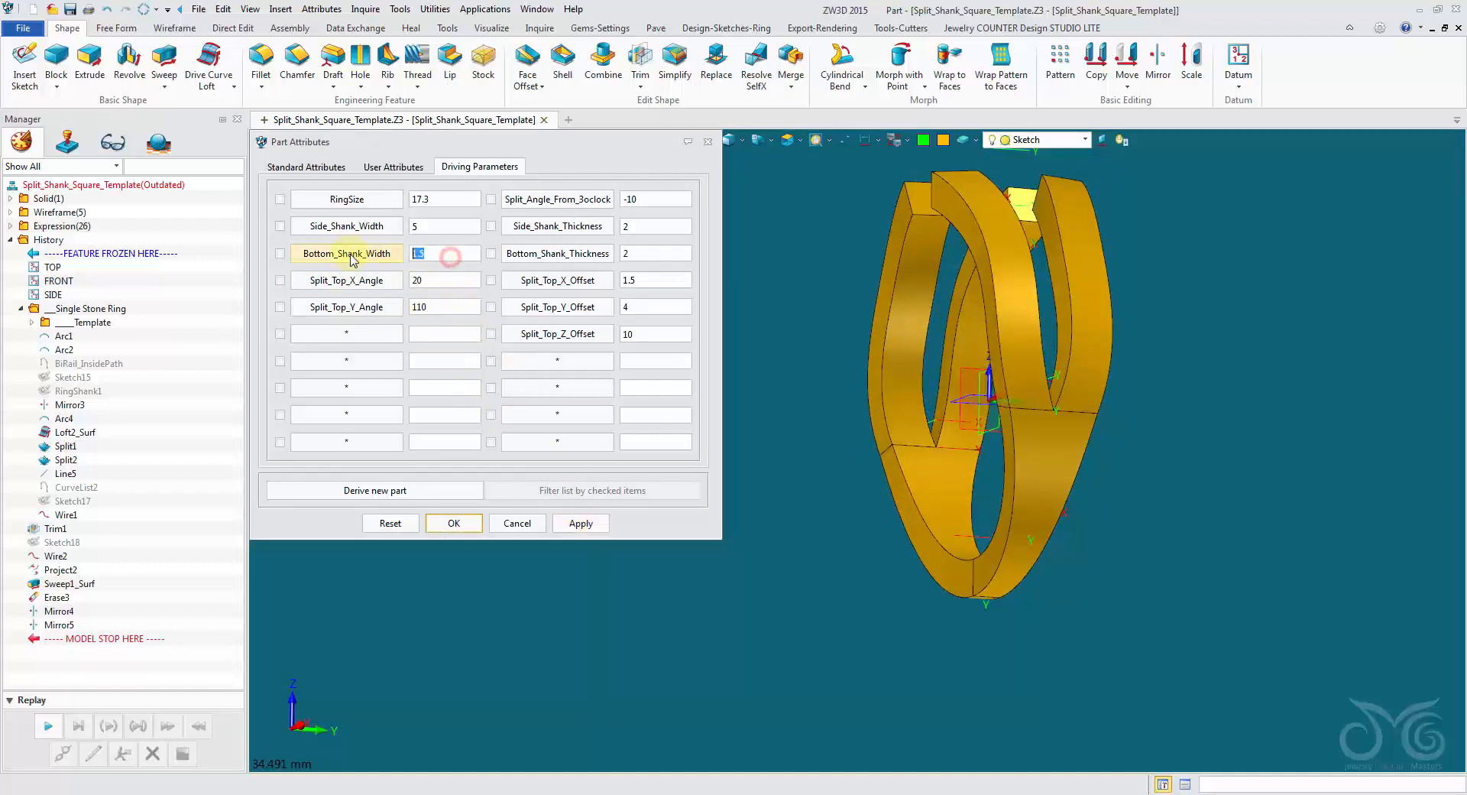
{"action": "type", "text": "4"}
{"action": "left_click", "coordinate": [584, 526]}
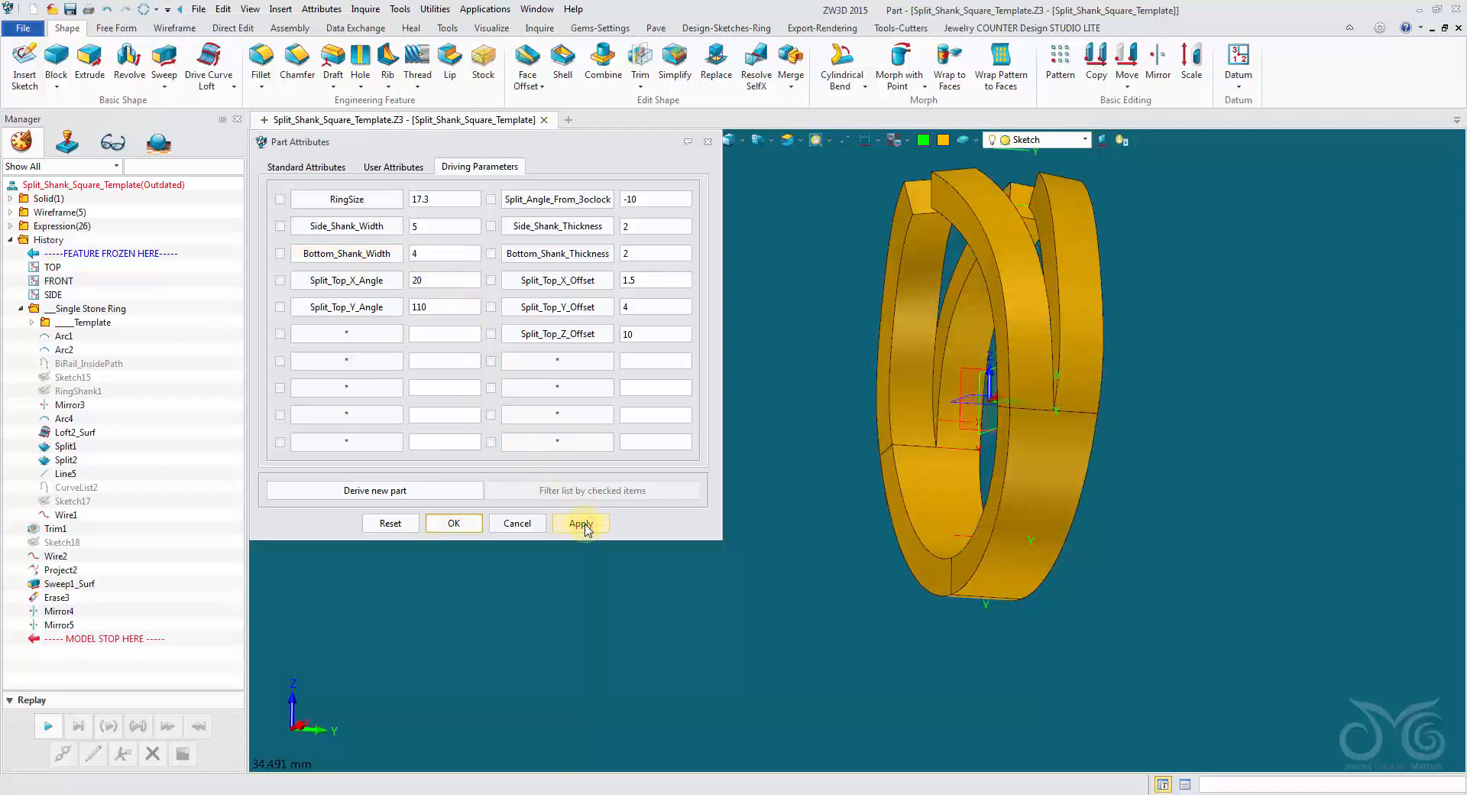
Set Bottom_Shank_Width to 3, apply it and inspect the split branches from the side.
{"action": "double_click", "coordinate": [438, 254]}
{"action": "type", "text": "3"}
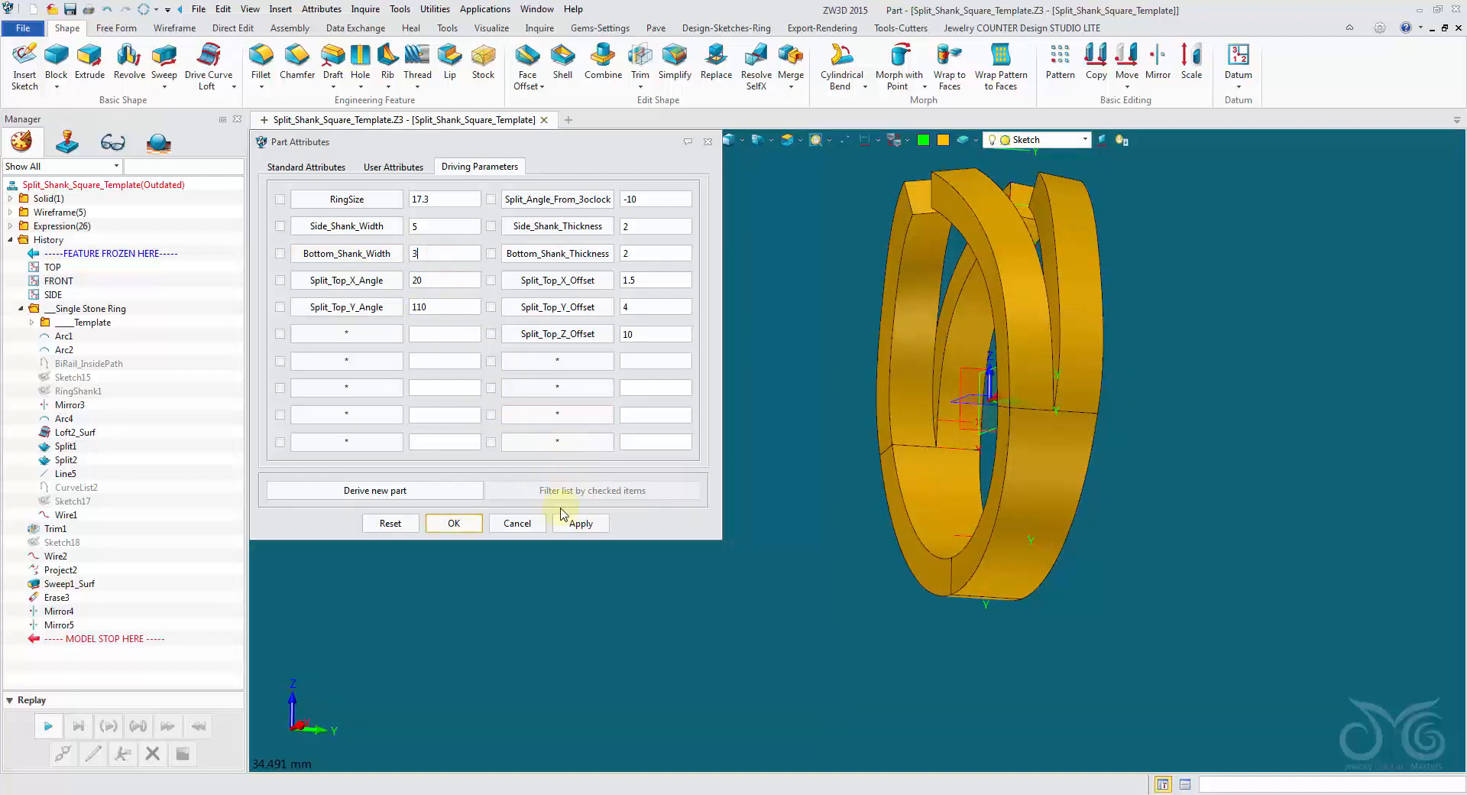
{"action": "left_click", "coordinate": [571, 524]}
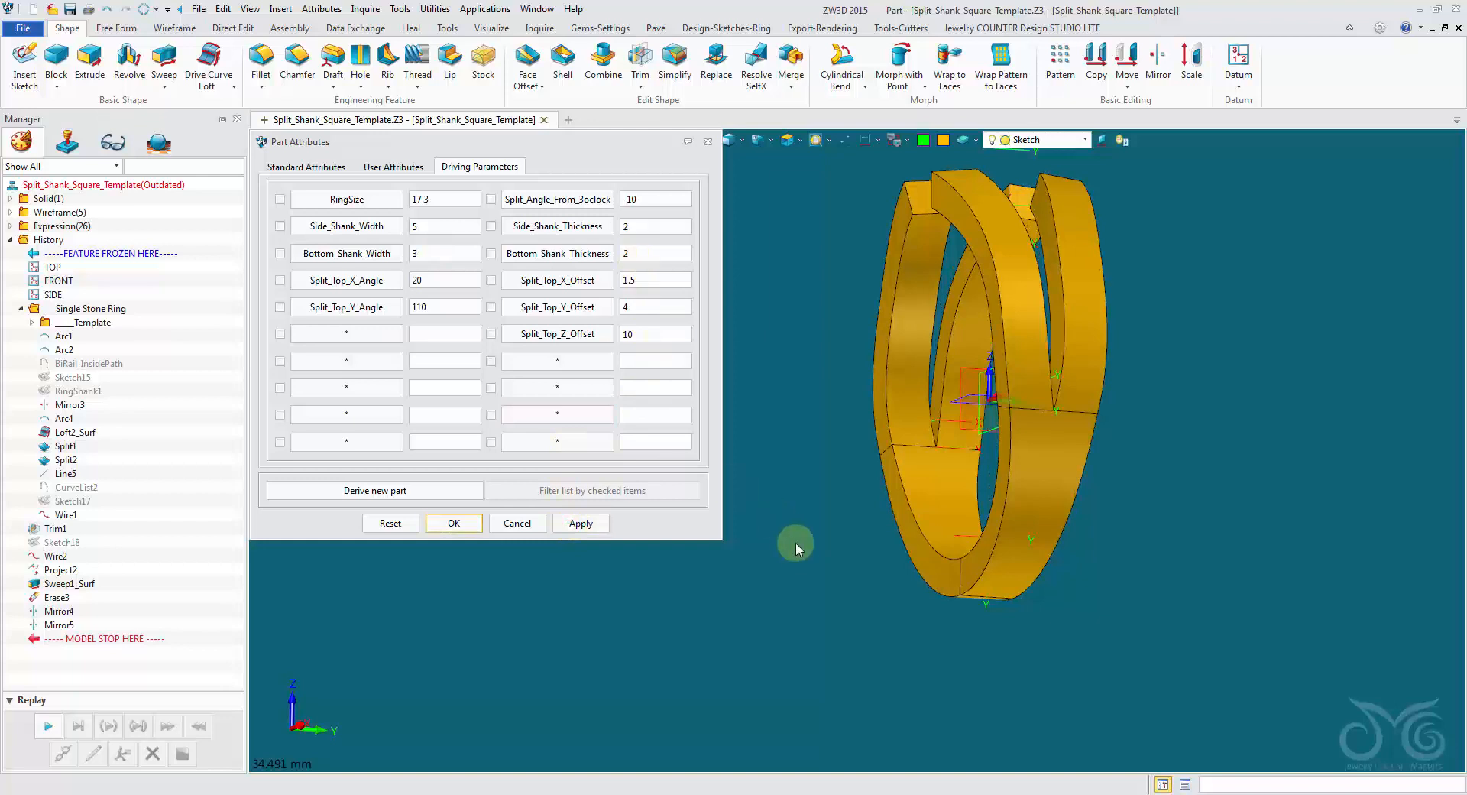
{"action": "right_click_drag", "start_coordinate": [796, 543], "coordinate": [908, 650]}
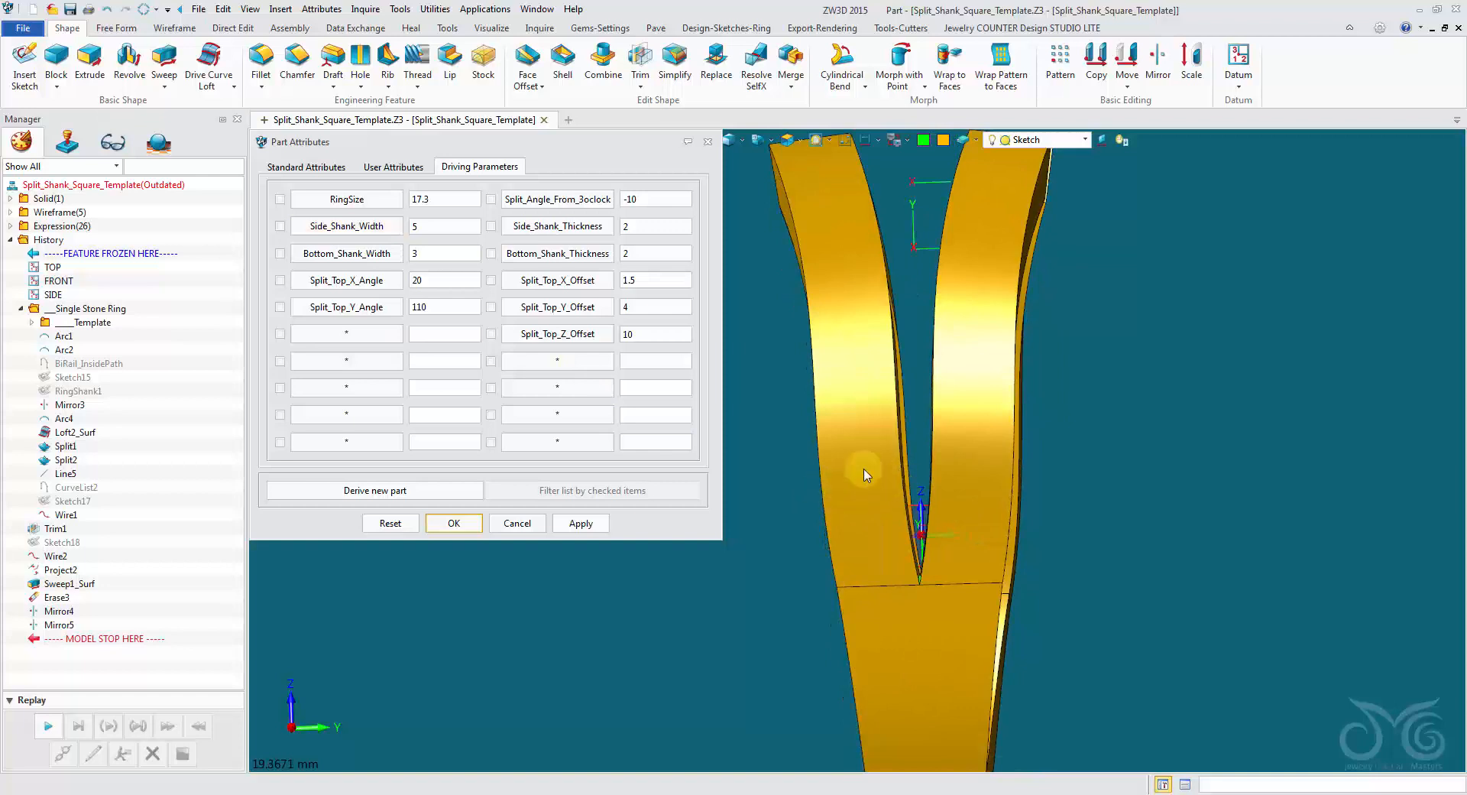
{"action": "right_click_drag", "start_coordinate": [825, 408], "coordinate": [889, 406]}
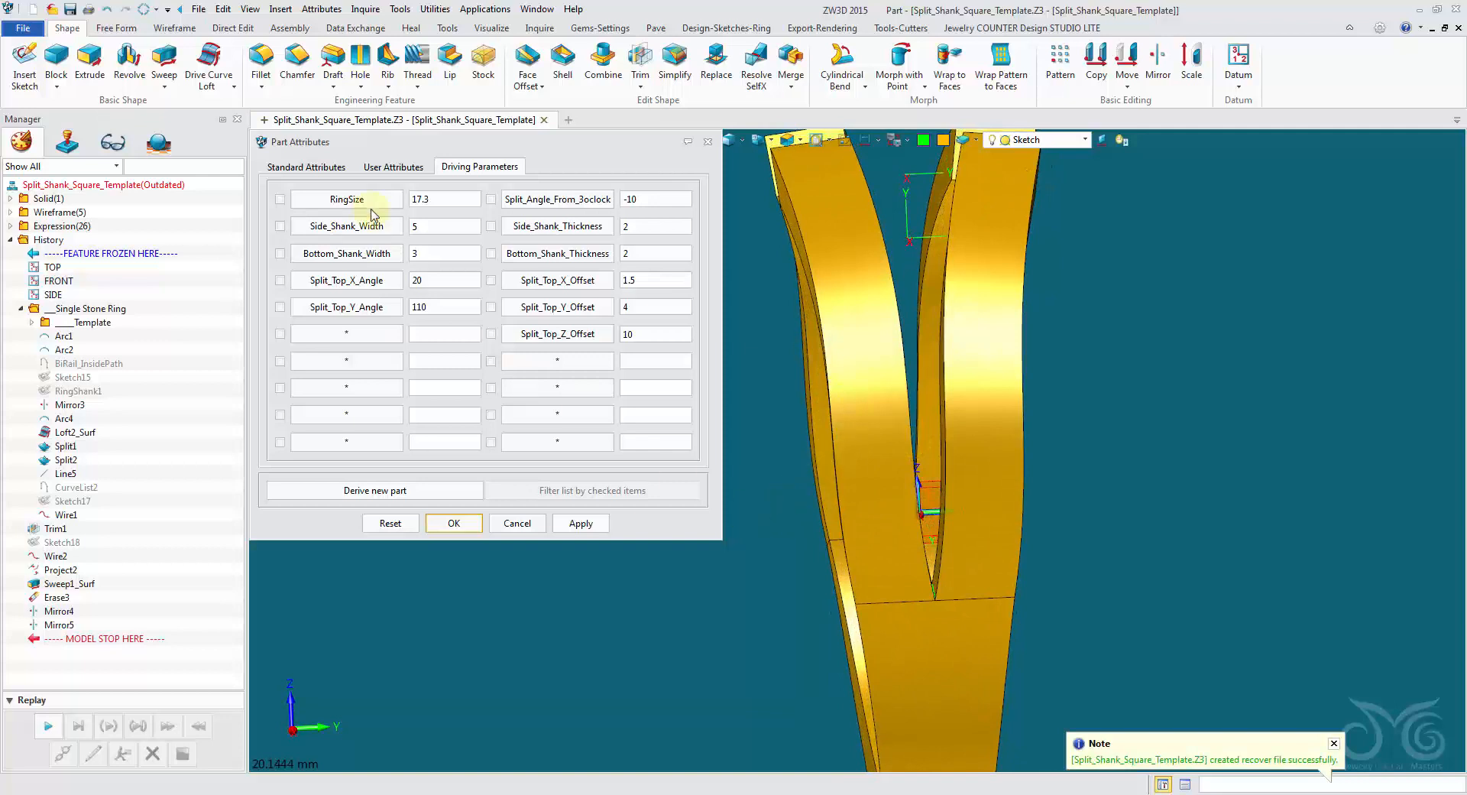
{"action": "right_click_drag", "start_coordinate": [859, 530], "coordinate": [797, 273]}
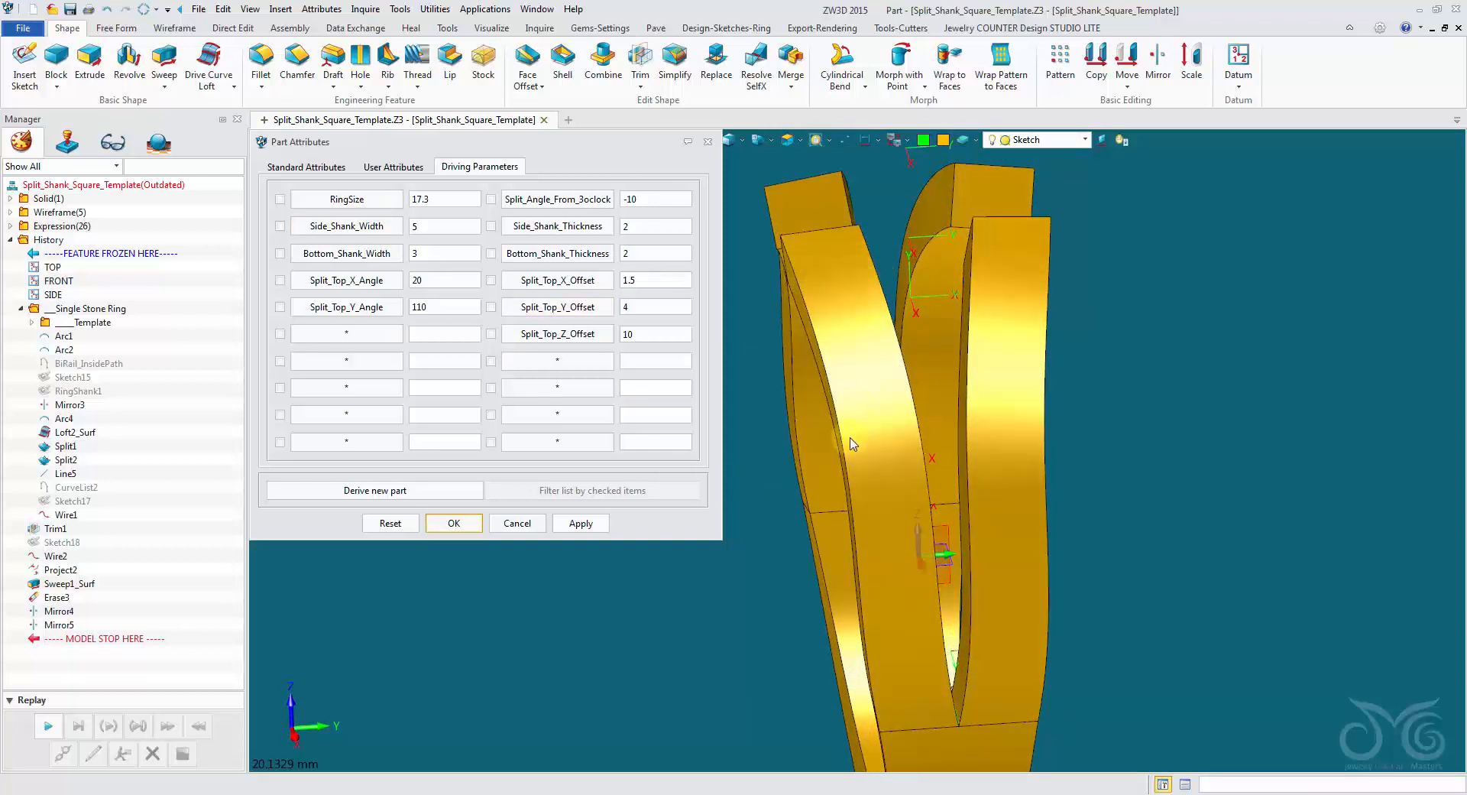
Set the driving parameter Side_Shank_Width to 4 and apply it to the ring.
{"action": "scroll", "coordinate": [944, 436], "scroll_direction": "down", "scroll_amount": 3}
{"action": "right_click_drag", "start_coordinate": [750, 413], "coordinate": [600, 379]}
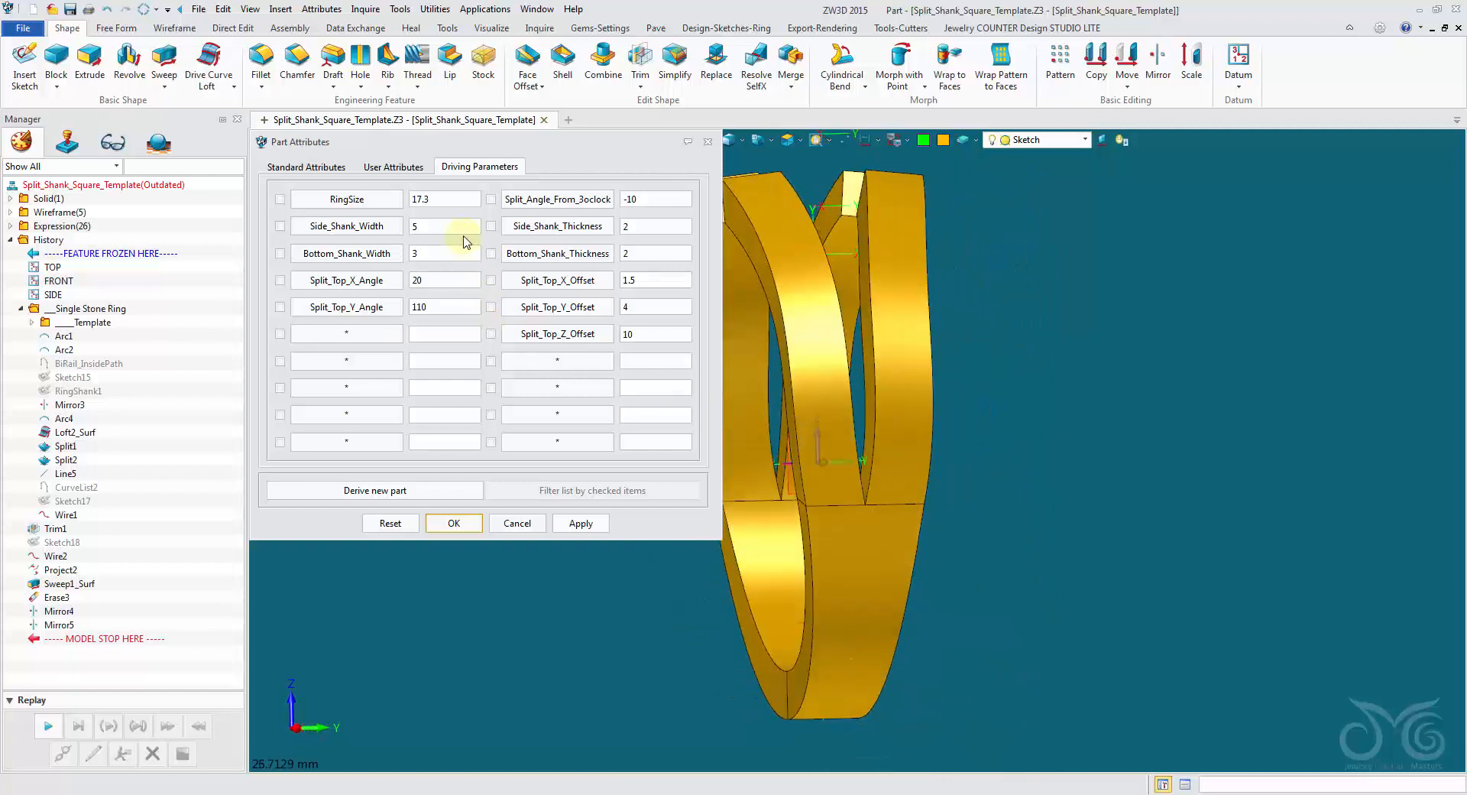
{"action": "left_click", "coordinate": [462, 235]}
{"action": "double_click", "coordinate": [425, 225]}
{"action": "type", "text": "4"}
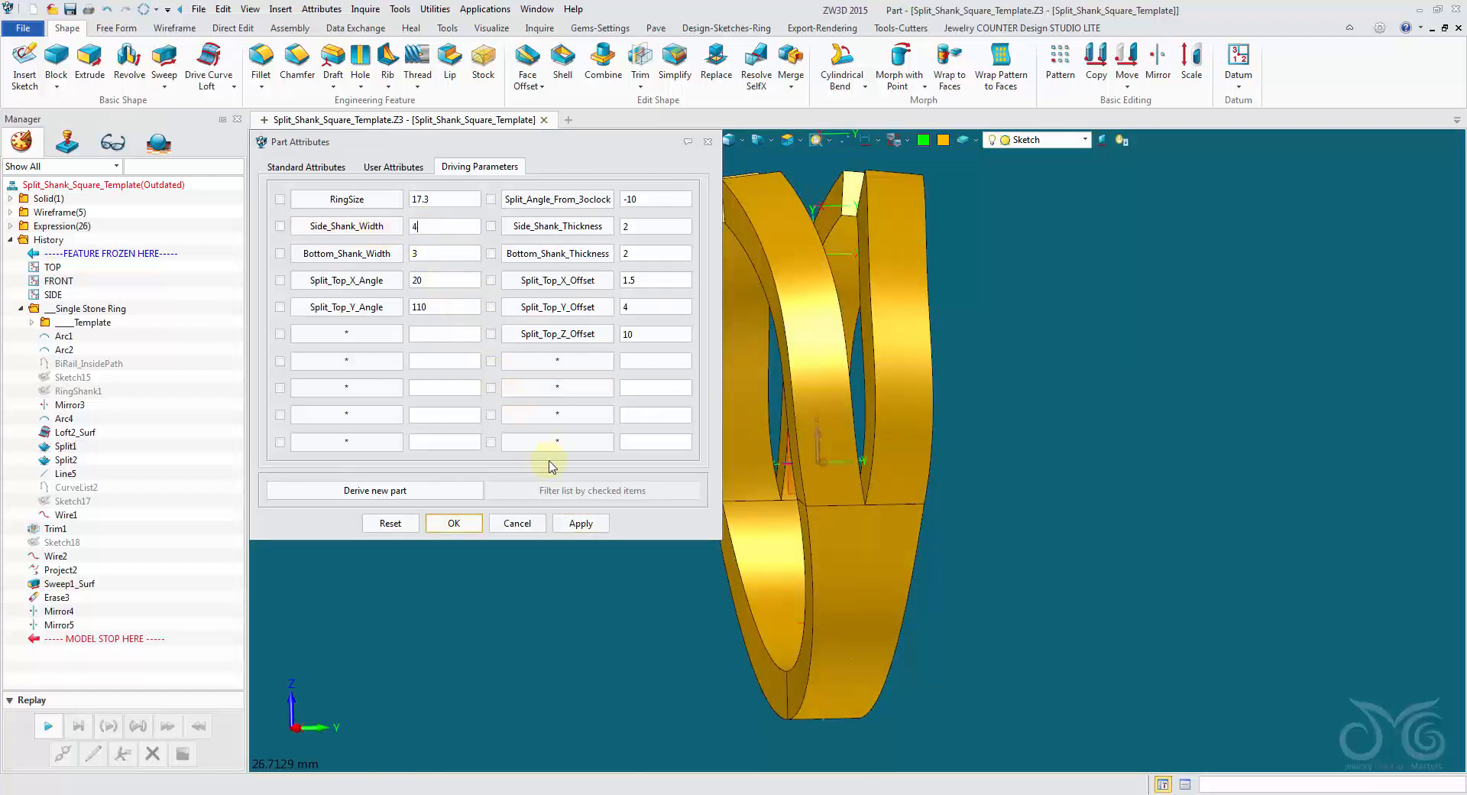
{"action": "left_click", "coordinate": [587, 526]}
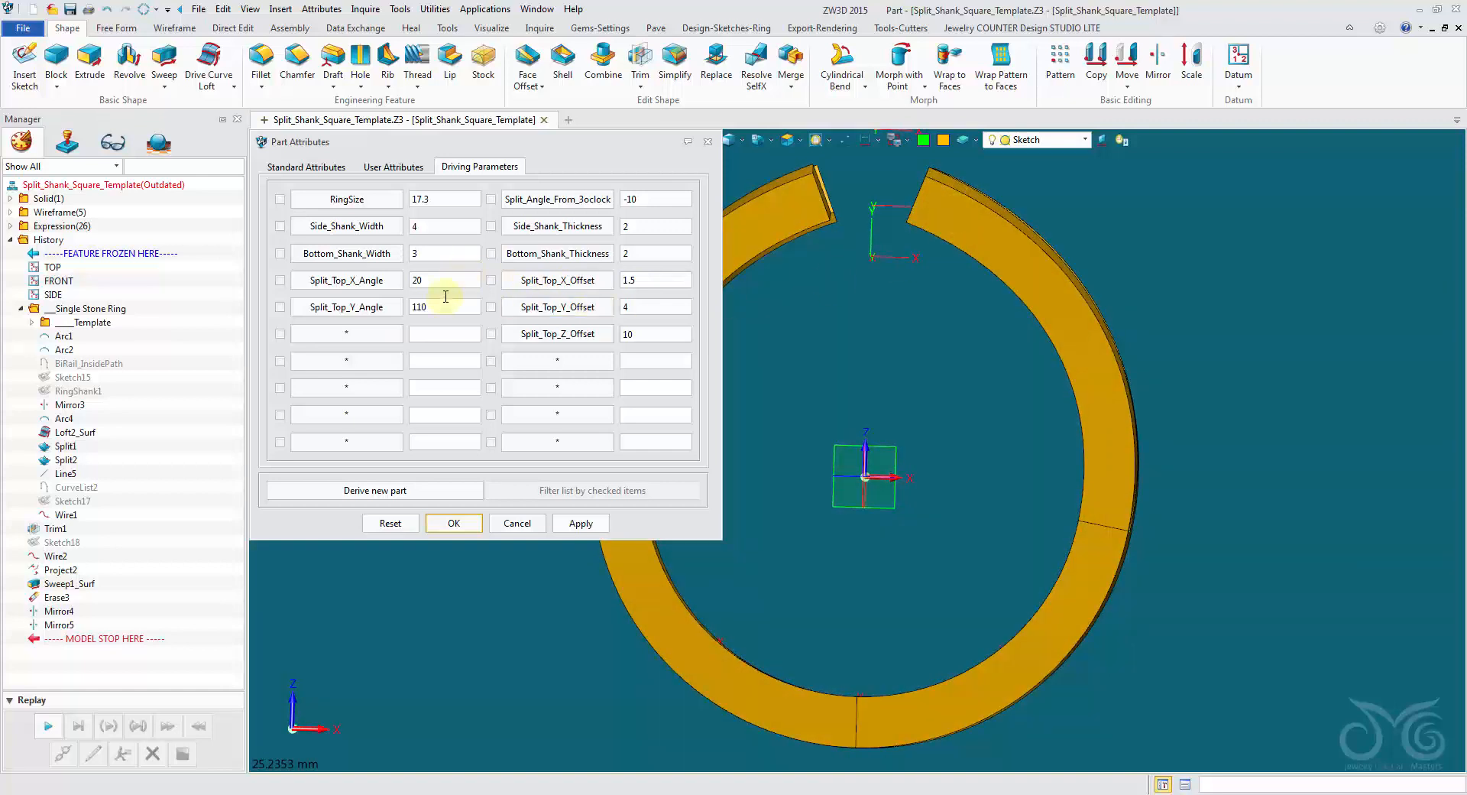
Try Split_Top_X_Angle values of 30 and 60, applying each to the ring.
{"action": "double_click", "coordinate": [428, 281]}
{"action": "type", "text": "30"}
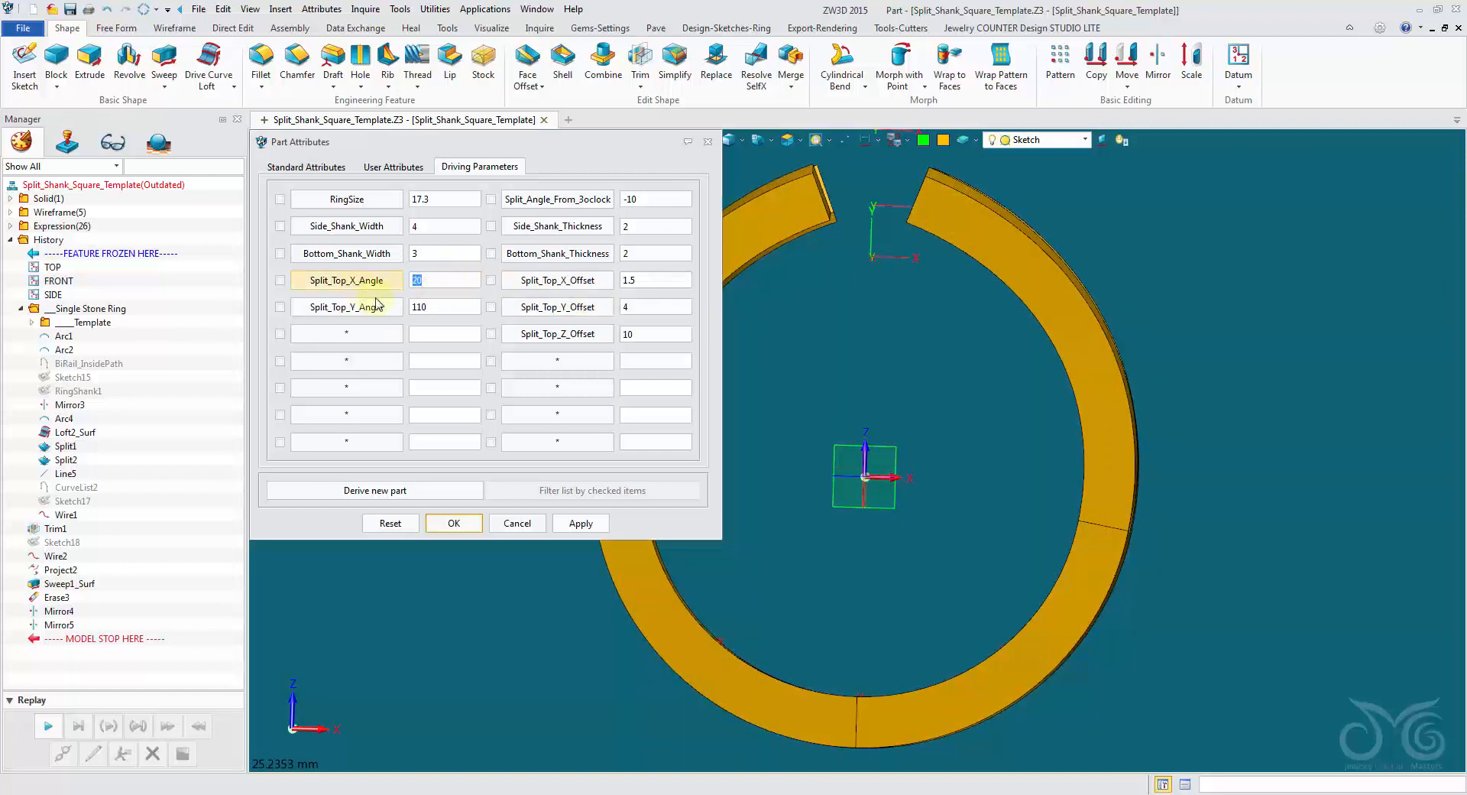
{"action": "left_click", "coordinate": [599, 522]}
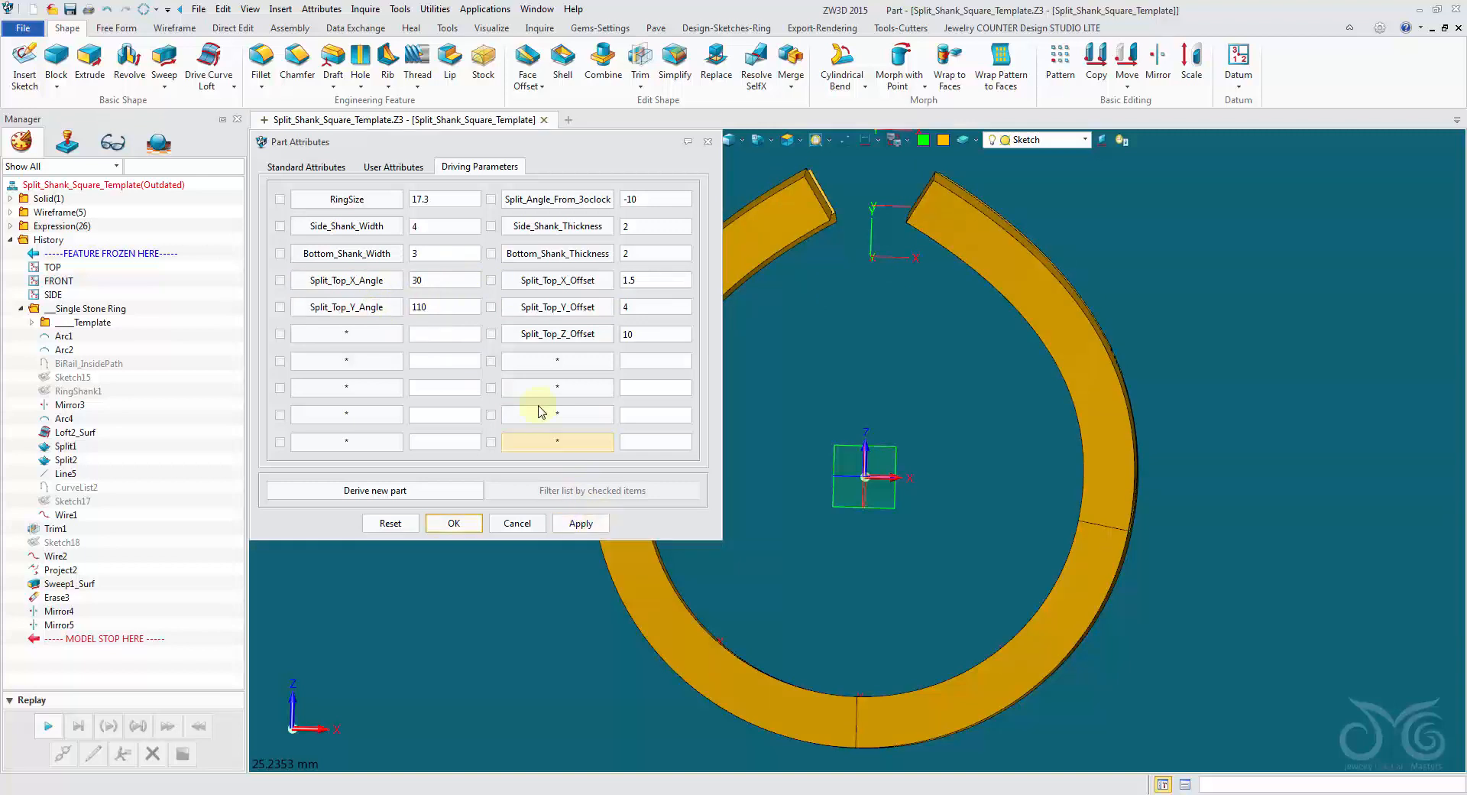
{"action": "double_click", "coordinate": [453, 280]}
{"action": "type", "text": "6"}
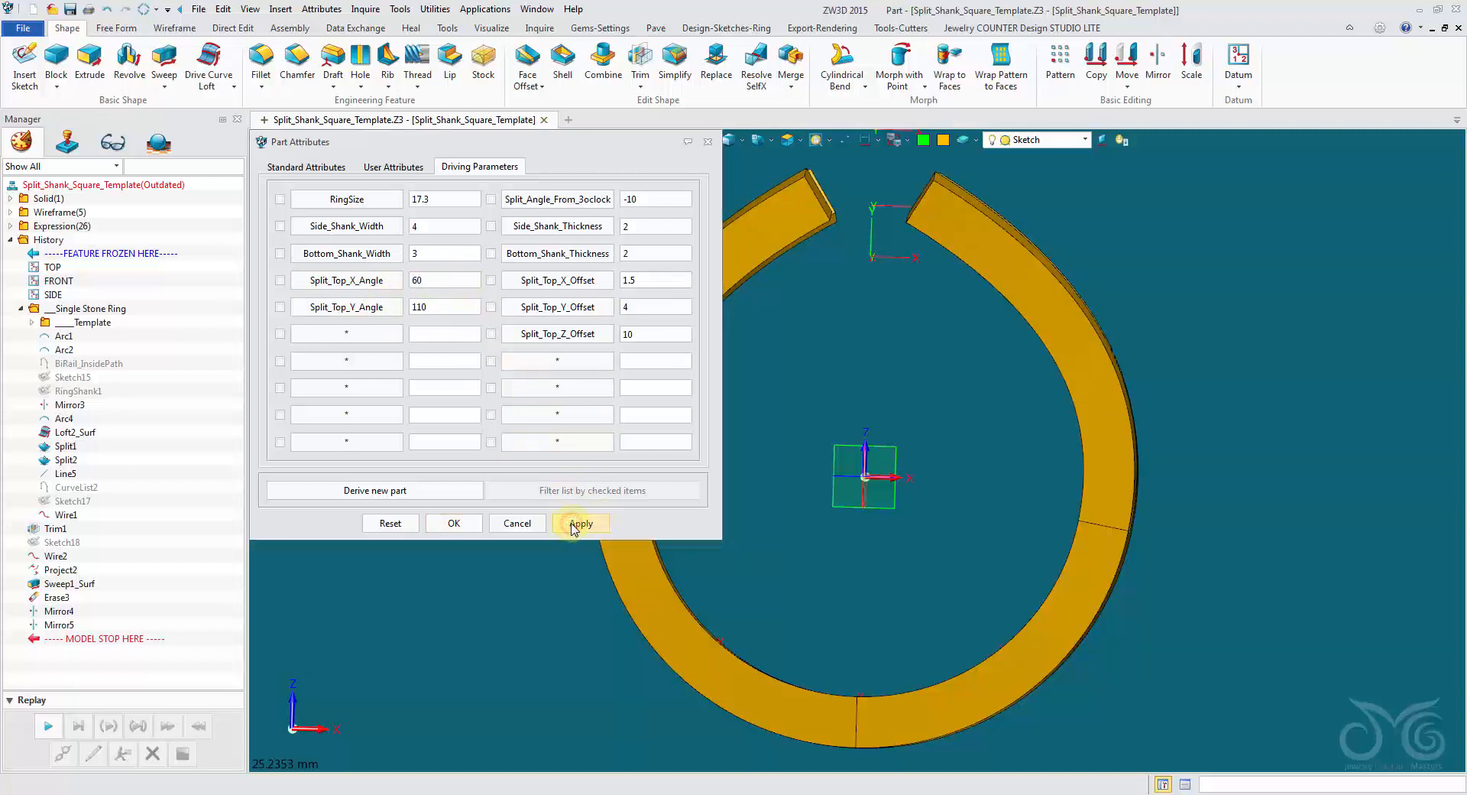
{"action": "left_click", "coordinate": [577, 524]}
Set Split_Top_X_Angle to 10 and apply it to the ring.
{"action": "double_click", "coordinate": [458, 282]}
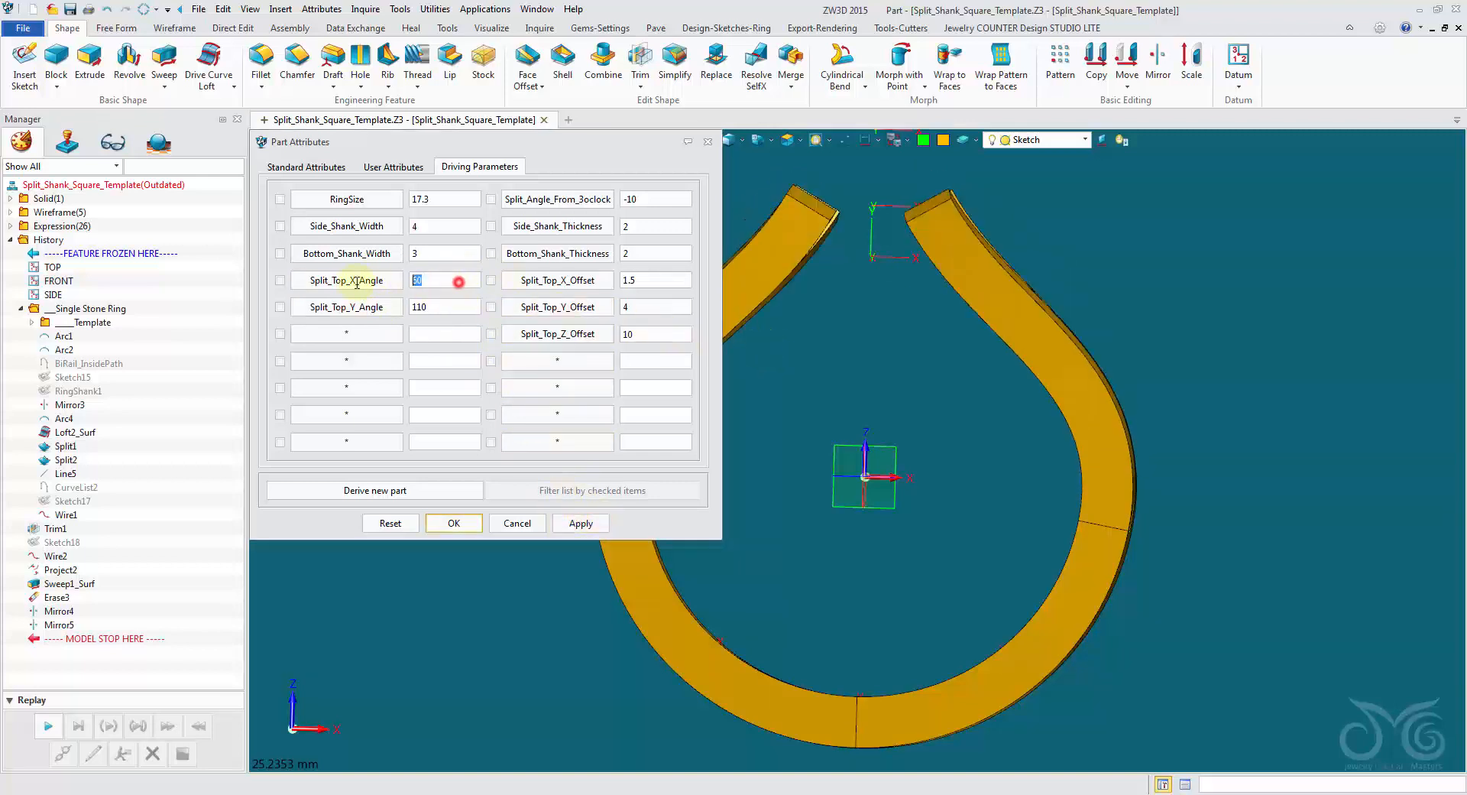
{"action": "type", "text": "10"}
{"action": "left_click", "coordinate": [581, 524]}
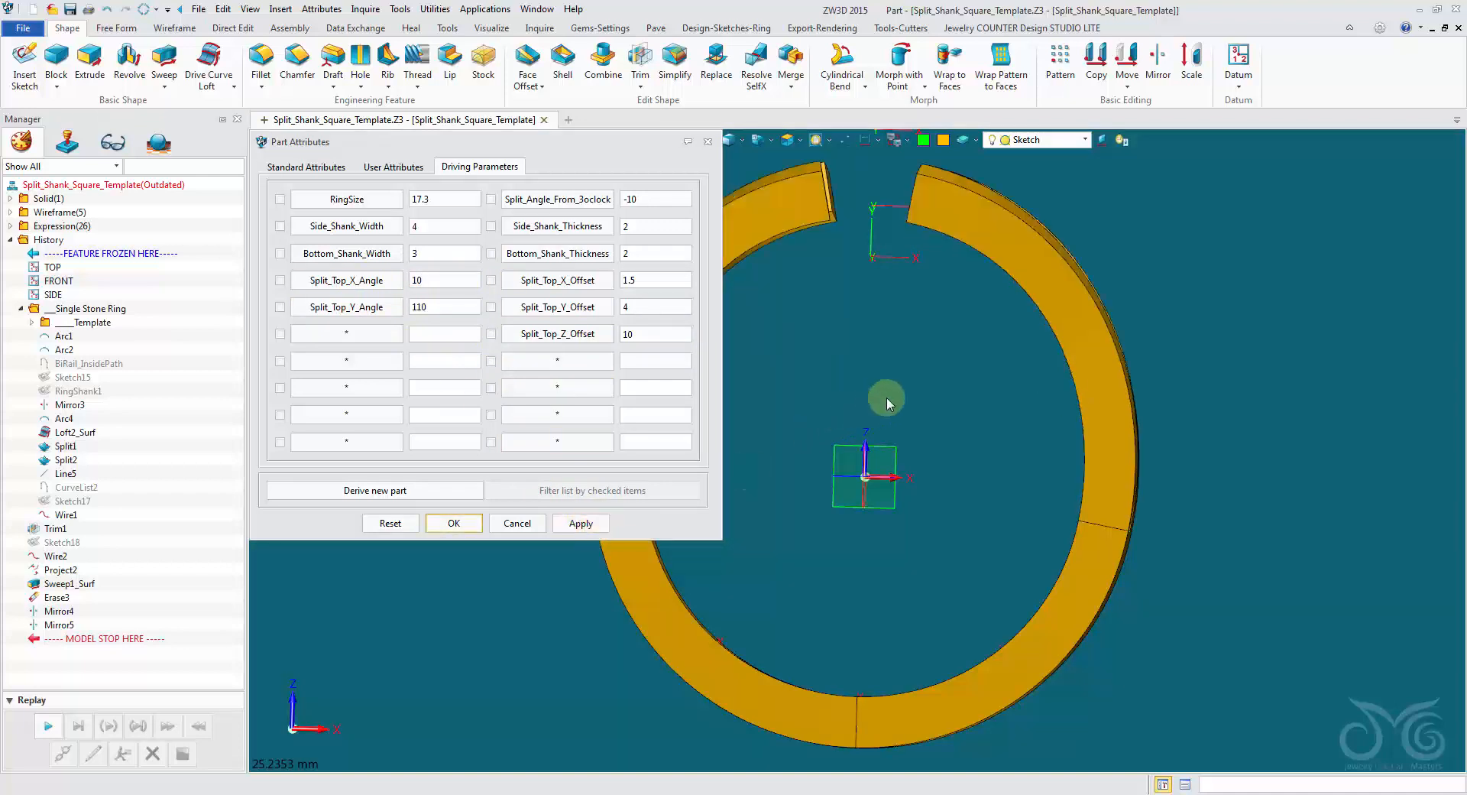
Turn on the JCD_Template layer and reopen the part's driving parameters.
{"action": "left_click", "coordinate": [1040, 139]}
{"action": "left_click", "coordinate": [992, 229]}
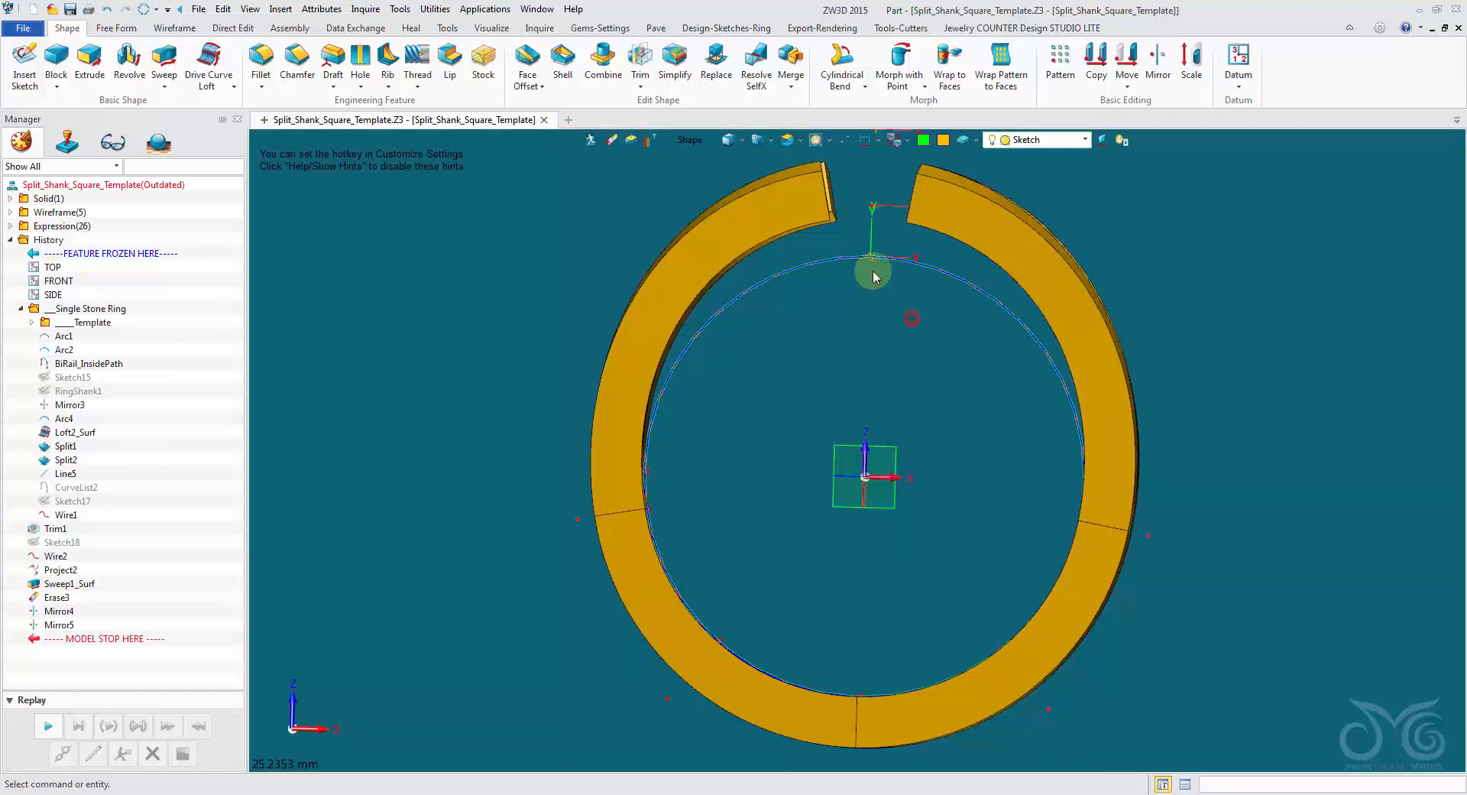
{"action": "left_click", "coordinate": [321, 9]}
{"action": "left_click", "coordinate": [333, 27]}
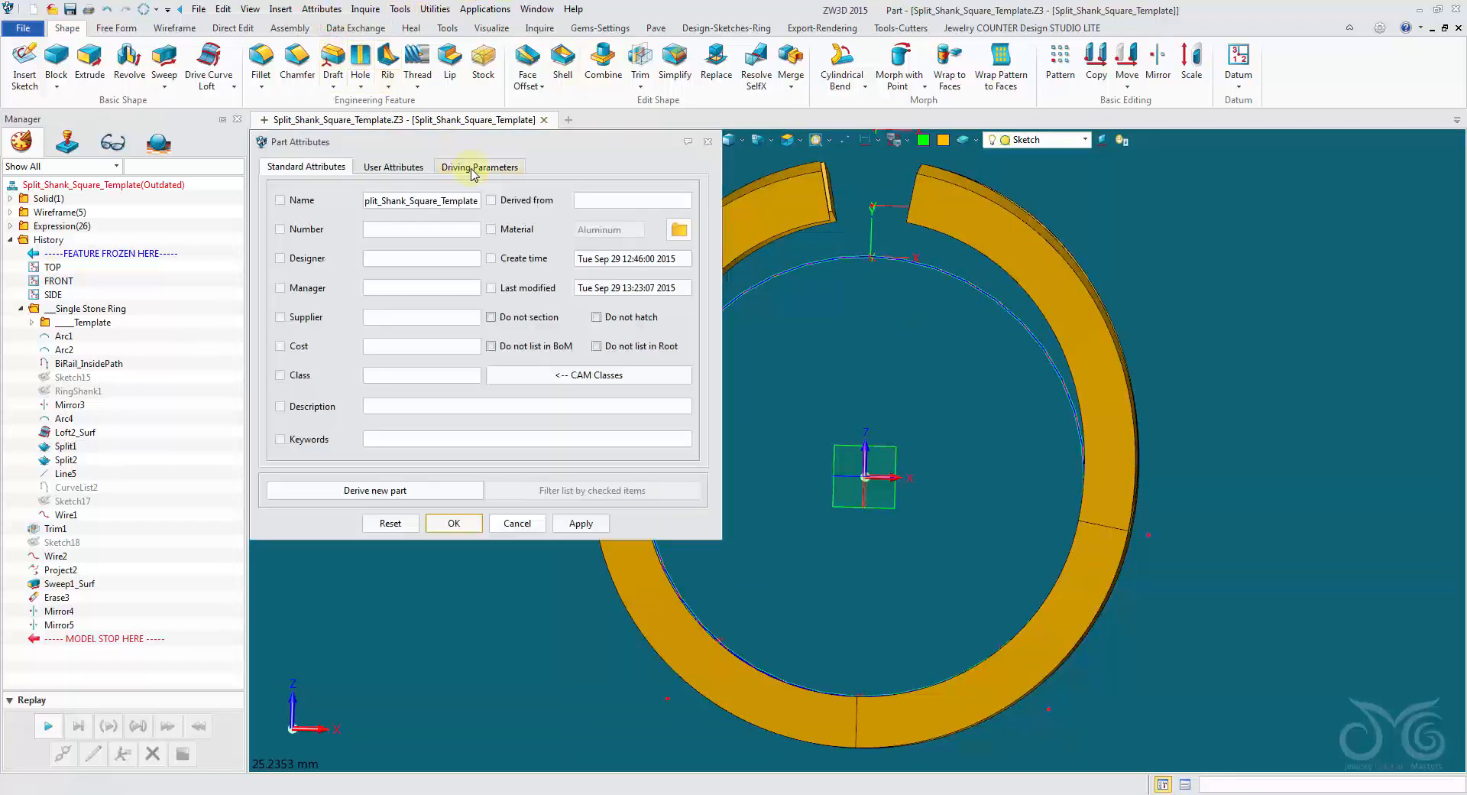
{"action": "left_click", "coordinate": [473, 168]}
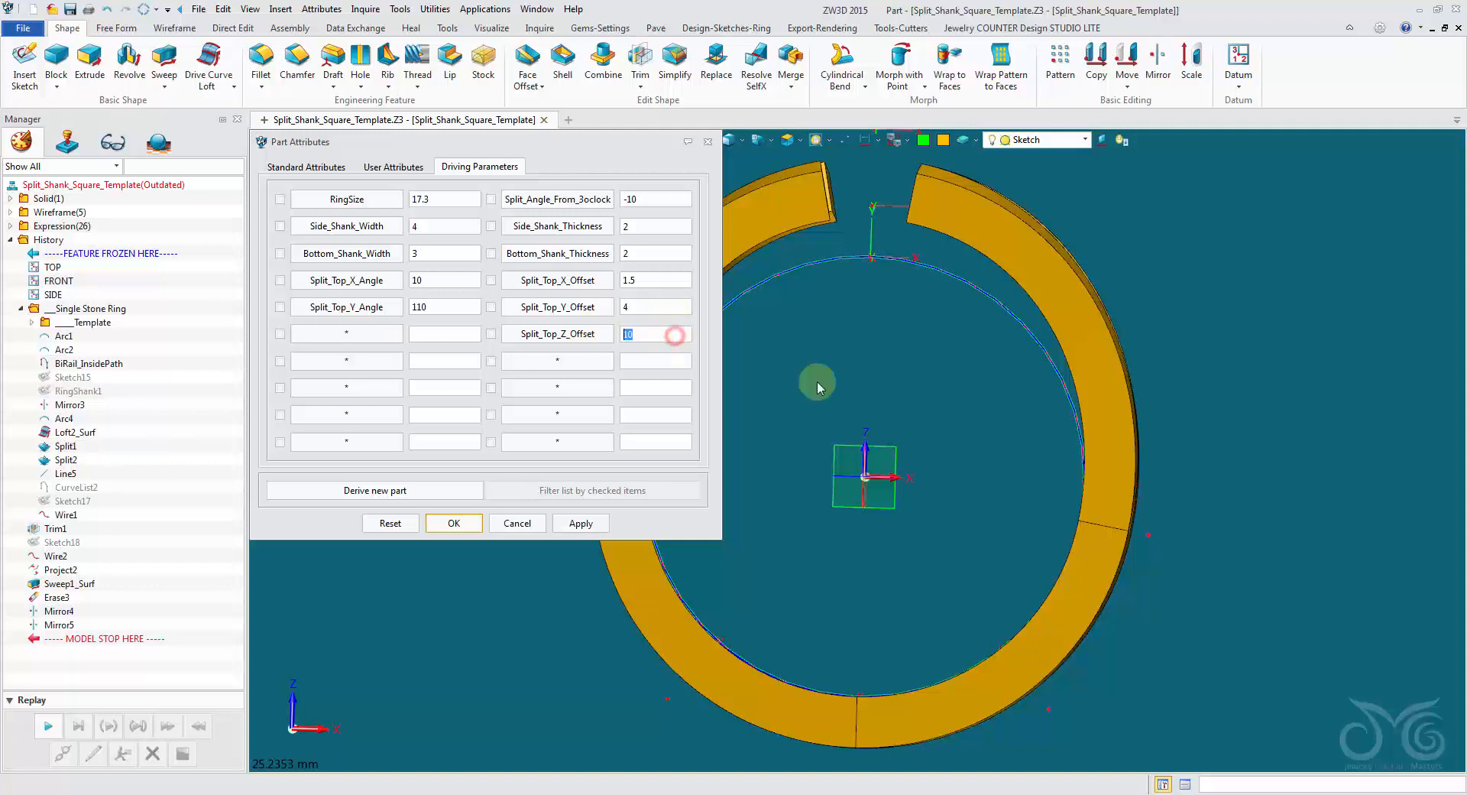
Try Split_Top_Z_Offset values of 12 and 8, applying each and comparing the ring top with the template circle.
{"action": "scroll", "coordinate": [854, 379], "scroll_direction": "down", "scroll_amount": 2}
{"action": "type", "text": "1"}
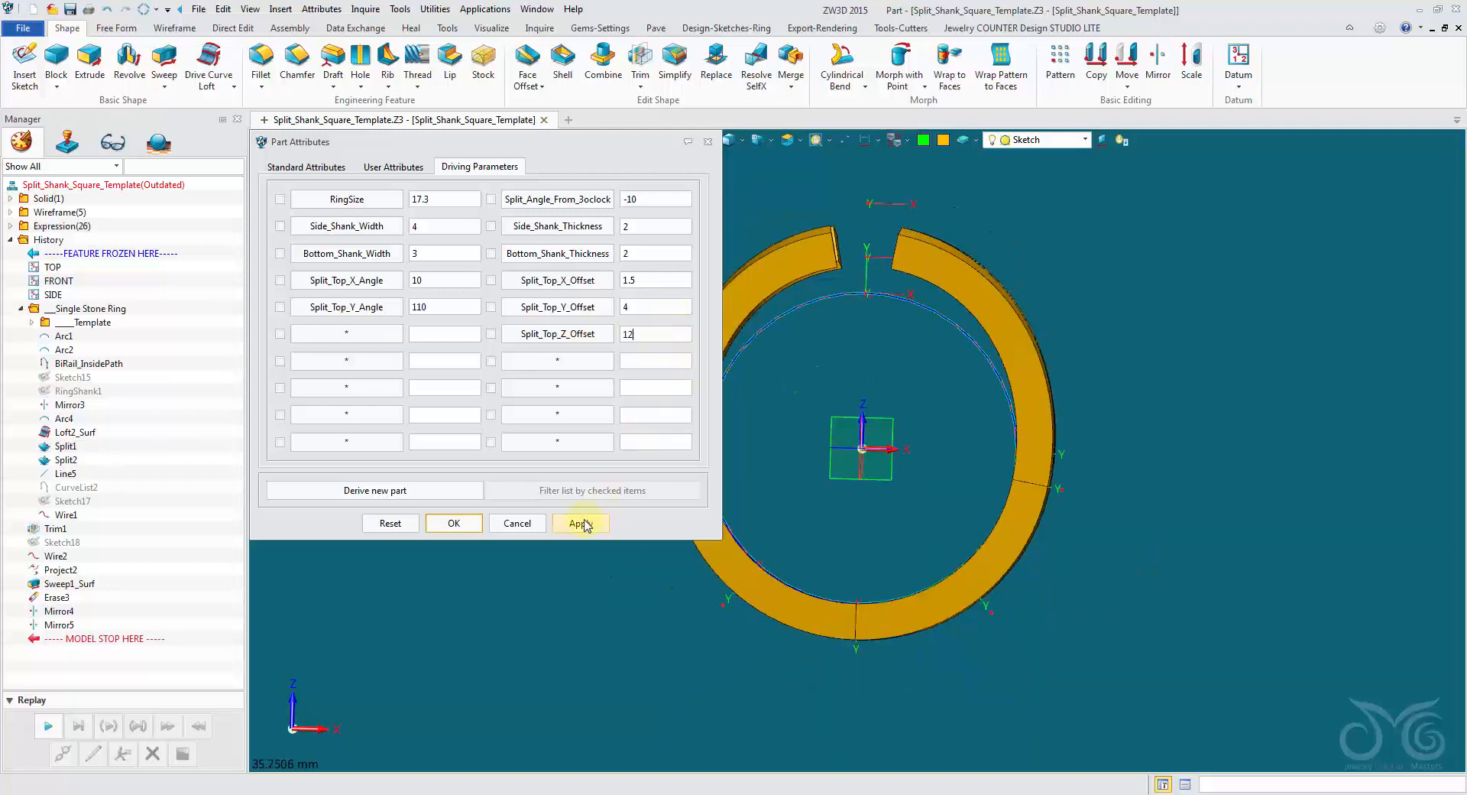
{"action": "left_click", "coordinate": [581, 523]}
{"action": "left_click", "coordinate": [662, 334]}
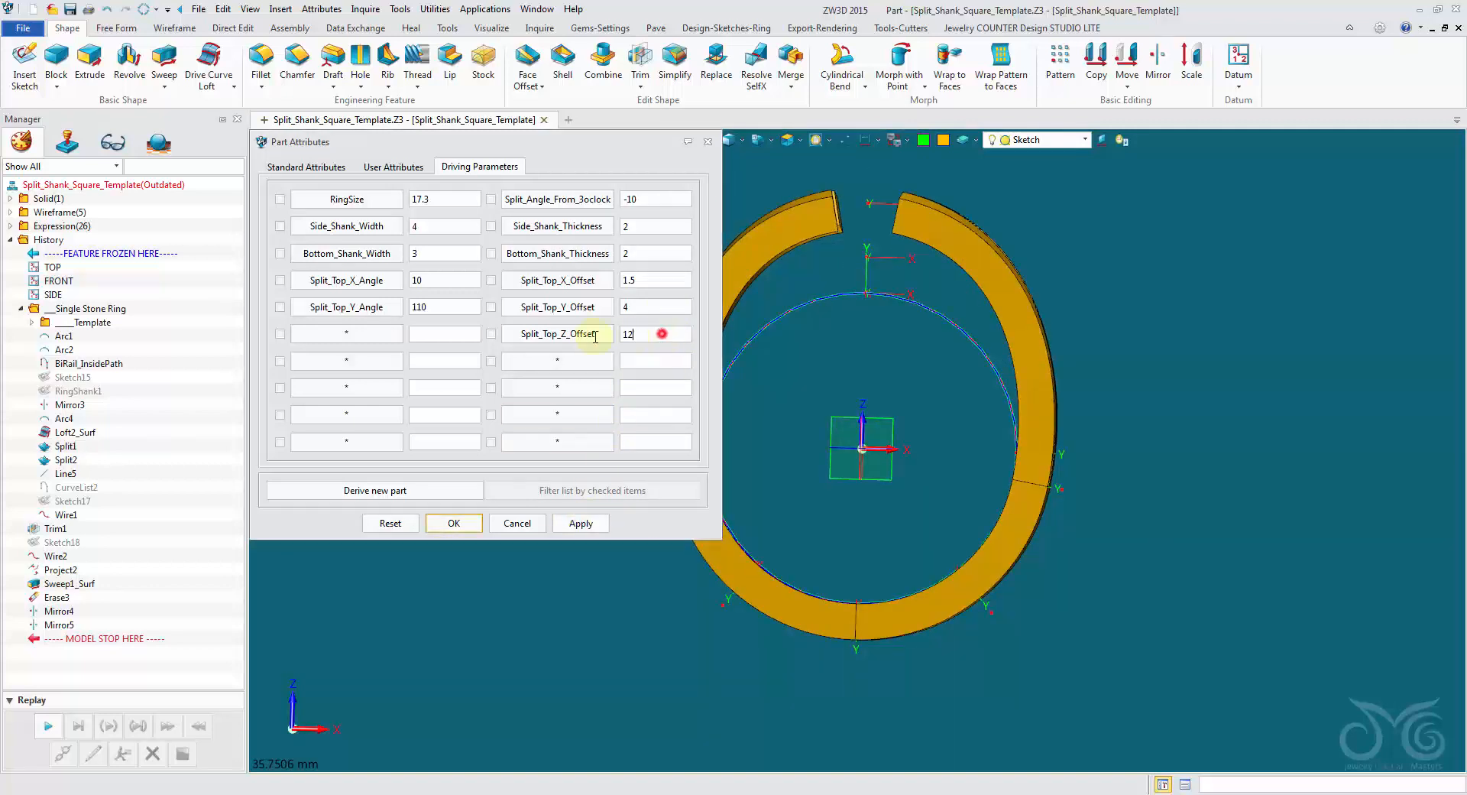
{"action": "left_click_drag", "start_coordinate": [595, 337], "coordinate": [500, 339]}
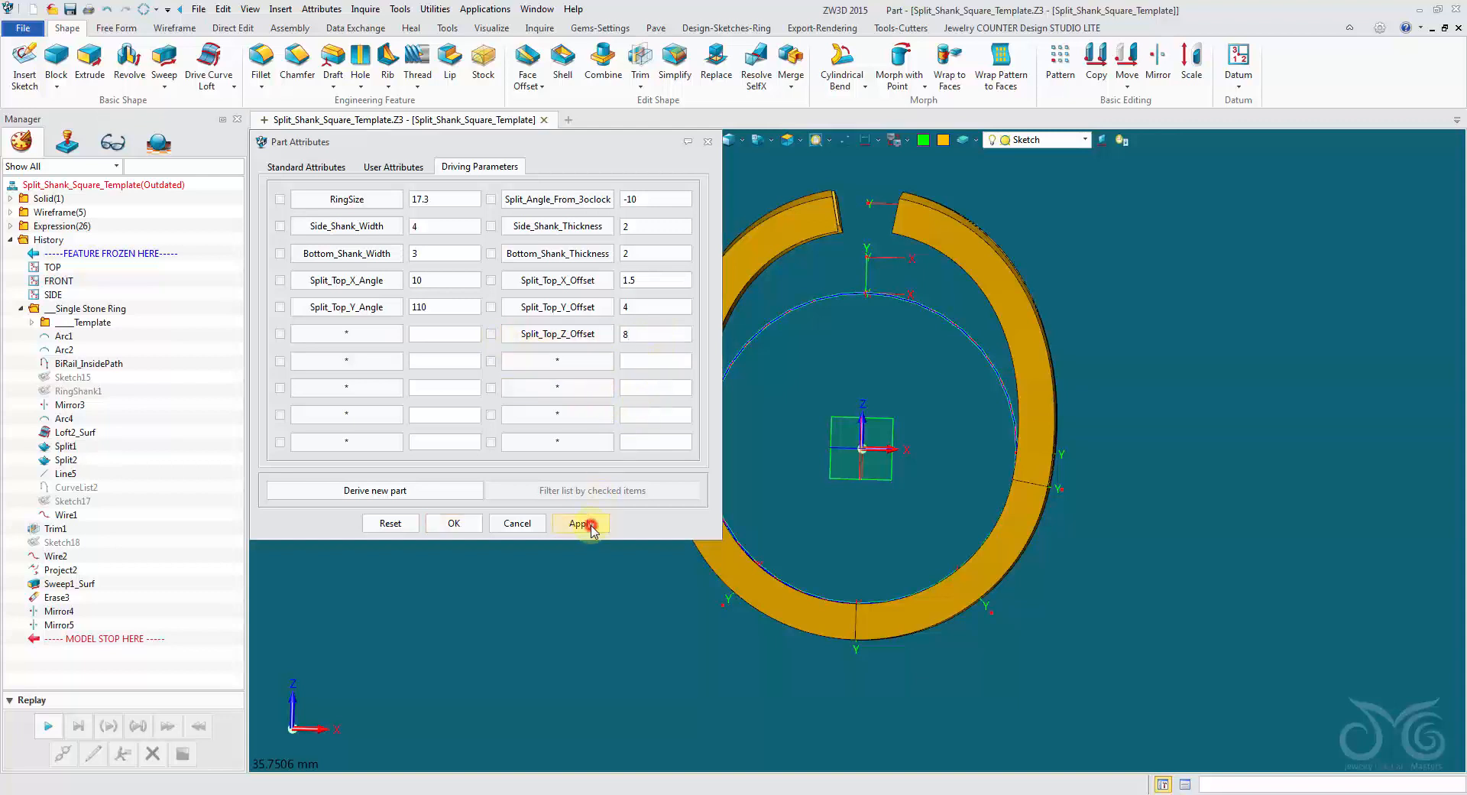
Set Split_Top_Z_Offset to 9 and apply it to the ring.
{"action": "double_click", "coordinate": [655, 334]}
{"action": "type", "text": "9"}
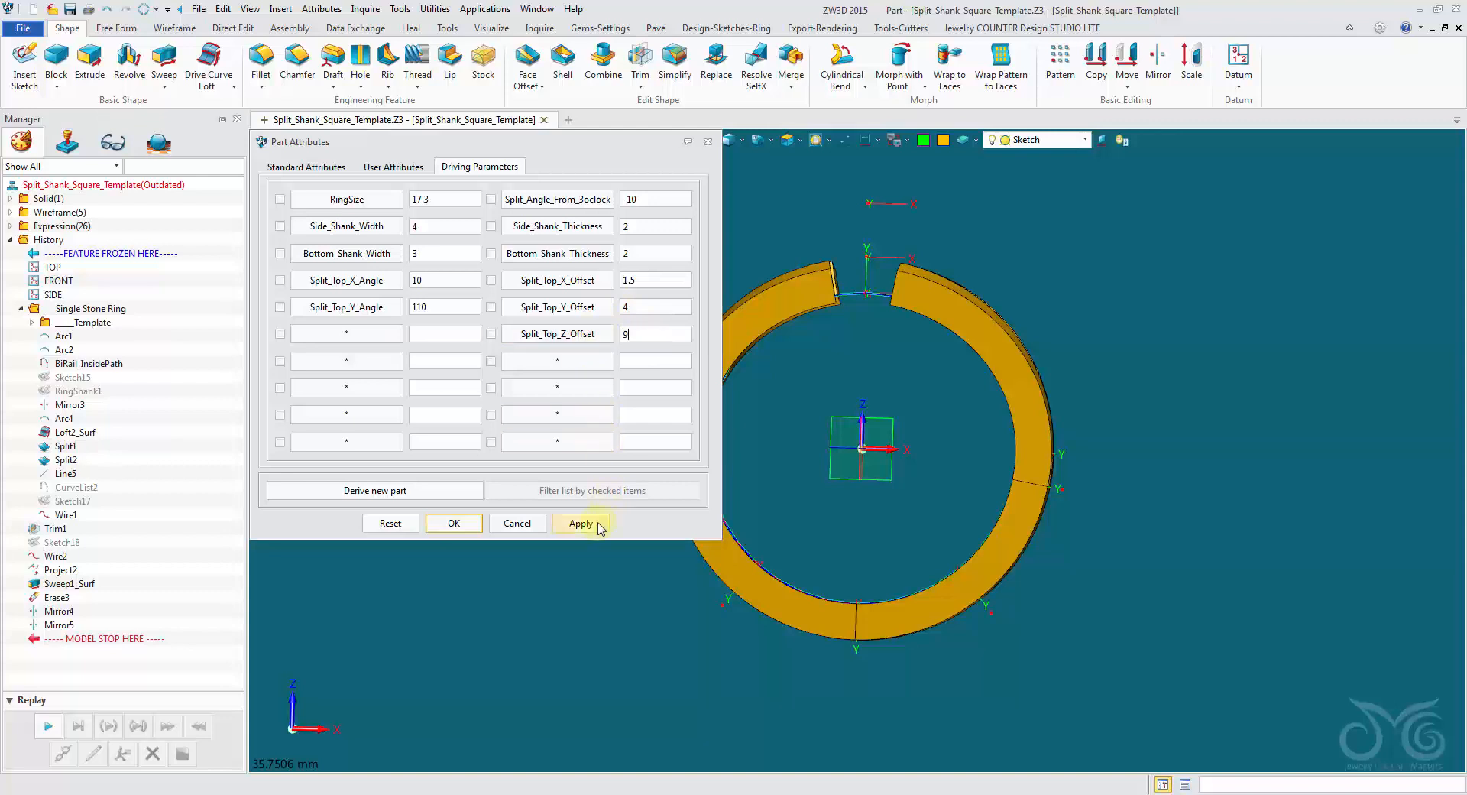
{"action": "left_click", "coordinate": [585, 523]}
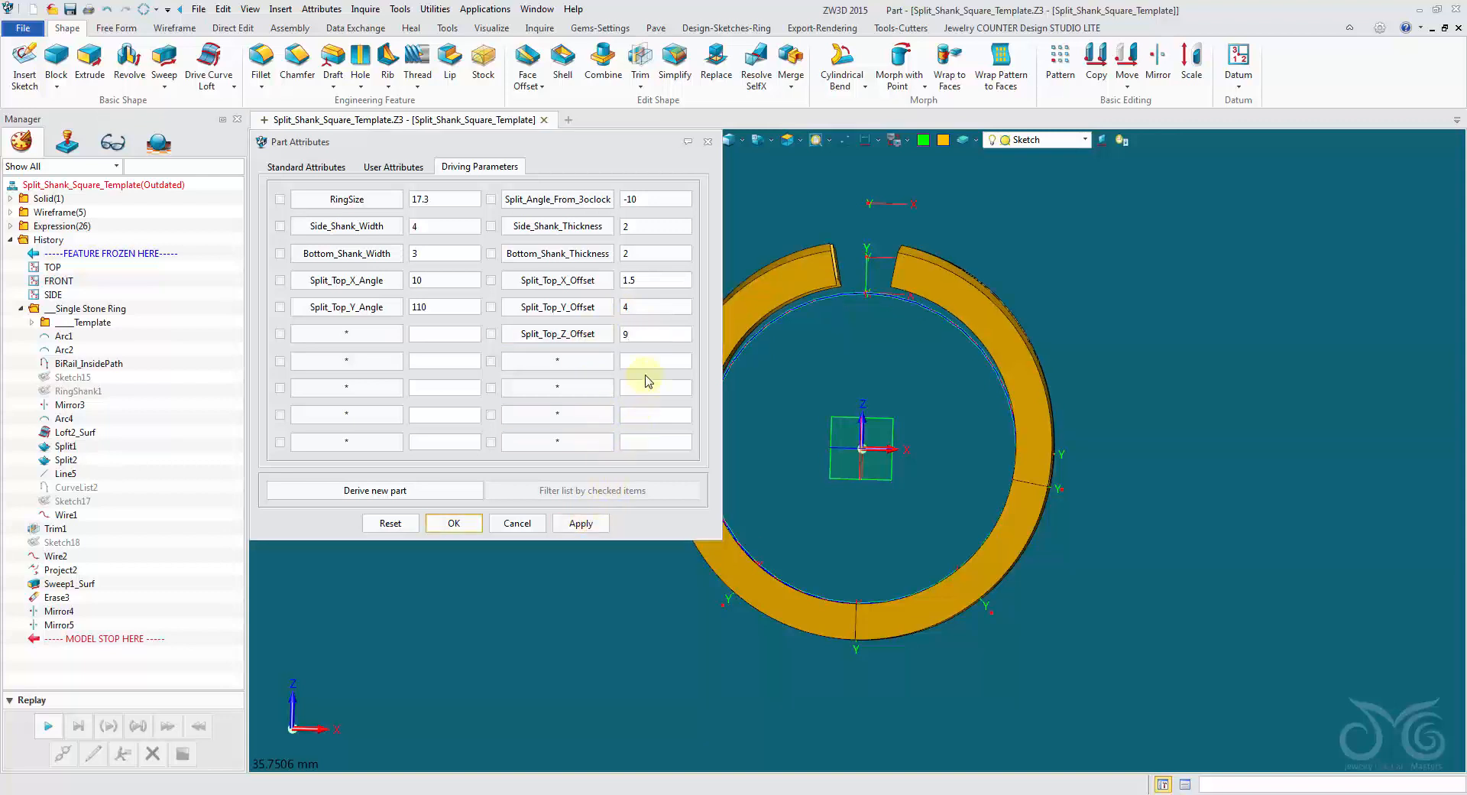
Try Split_Top_X_Offset values of 0 and 4, applying each to the ring.
{"action": "double_click", "coordinate": [673, 280]}
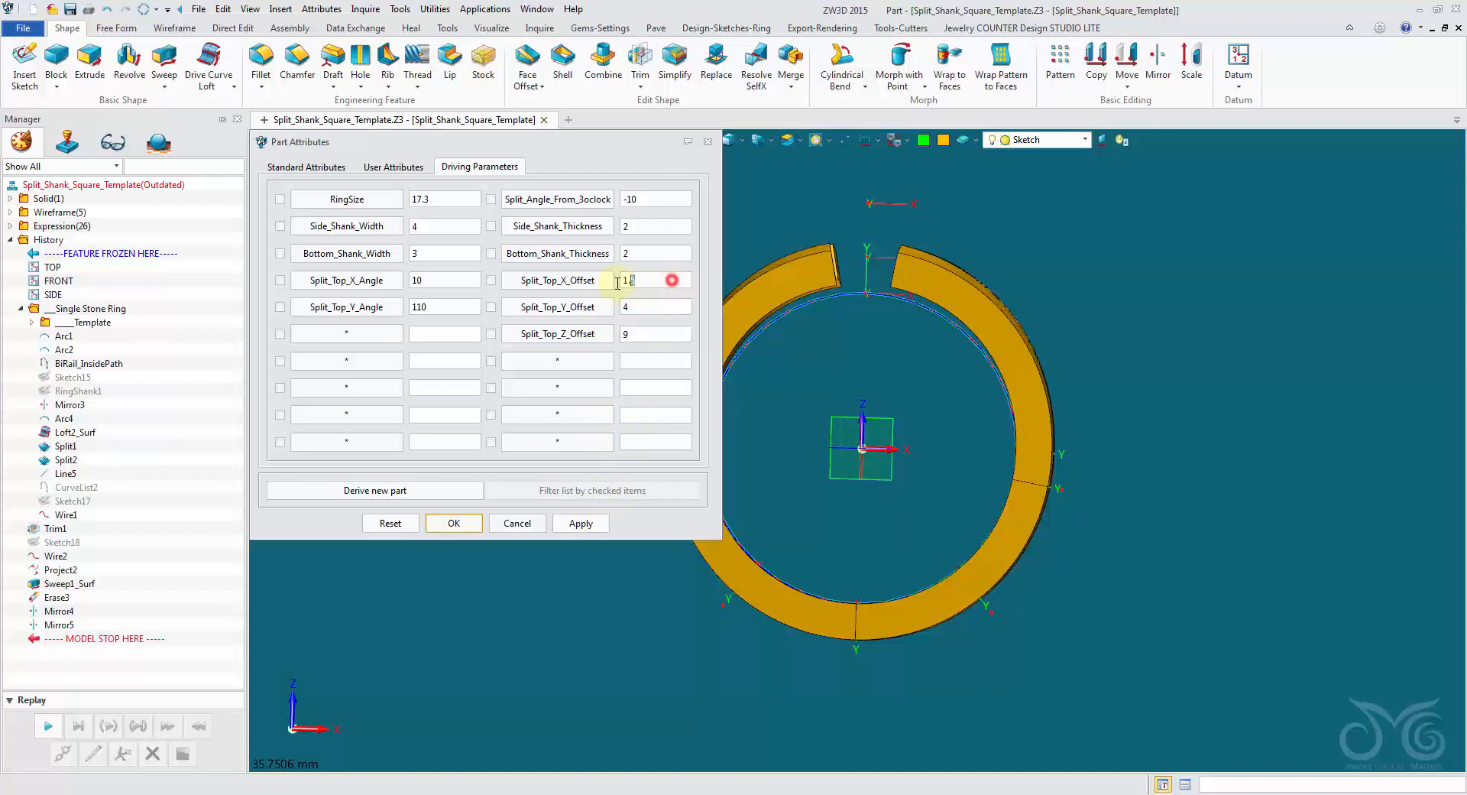
{"action": "left_click", "coordinate": [592, 523]}
{"action": "double_click", "coordinate": [653, 280]}
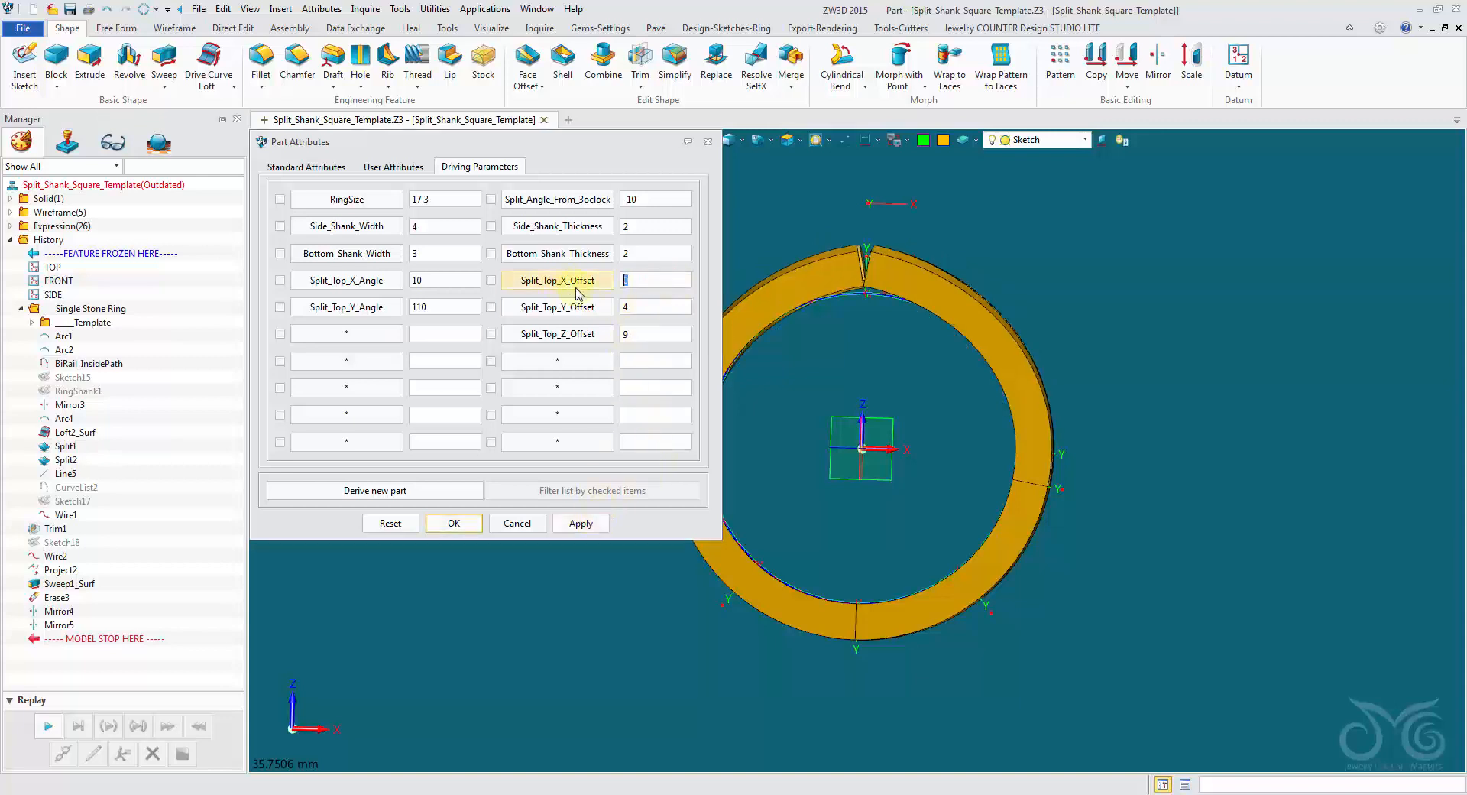
{"action": "type", "text": "4"}
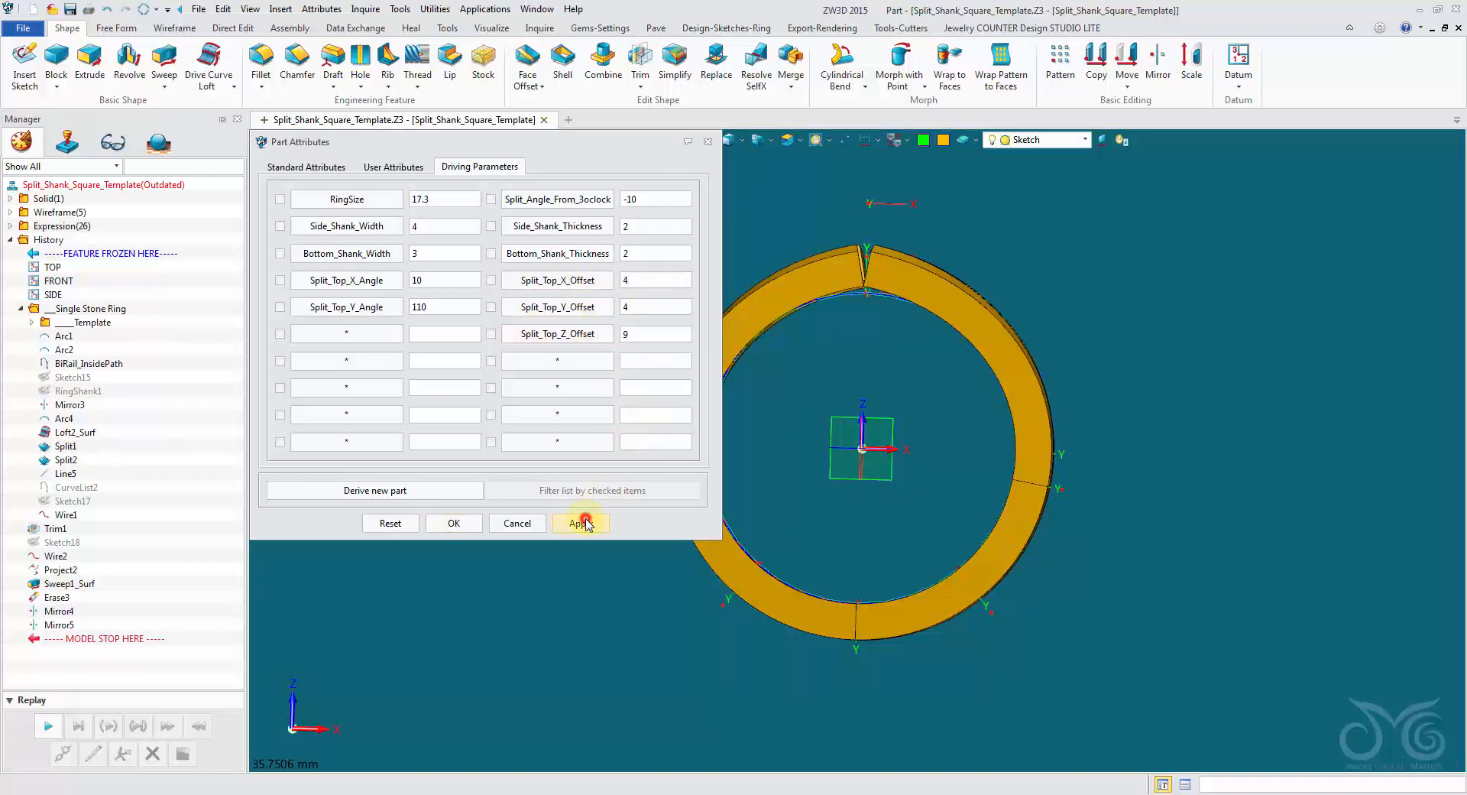
{"action": "left_click", "coordinate": [584, 523]}
Try a Split_Top_X_Offset of -1, apply it and inspect the branch ends at the ring's top.
{"action": "double_click", "coordinate": [653, 280]}
{"action": "type", "text": "-"}
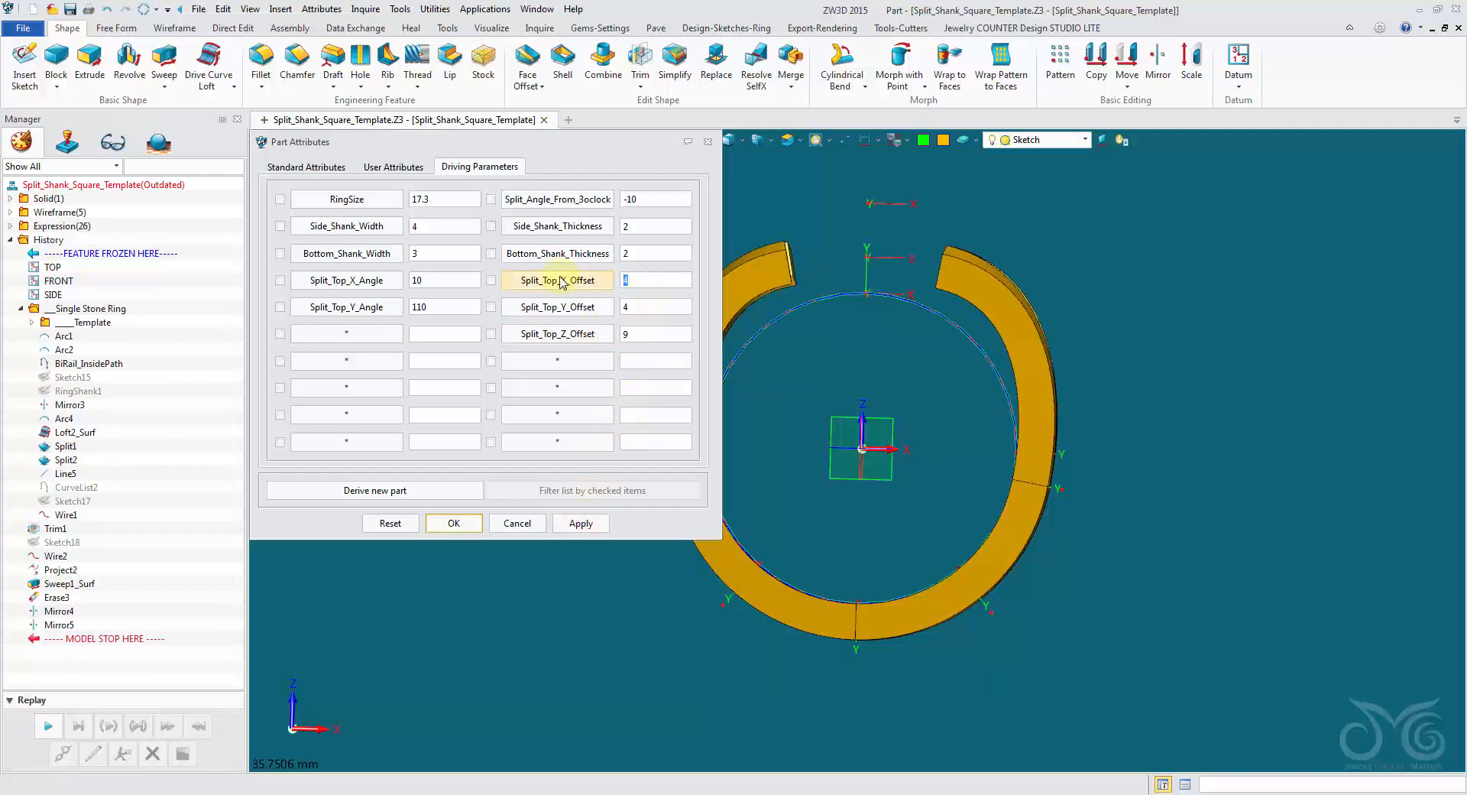
{"action": "type", "text": "1"}
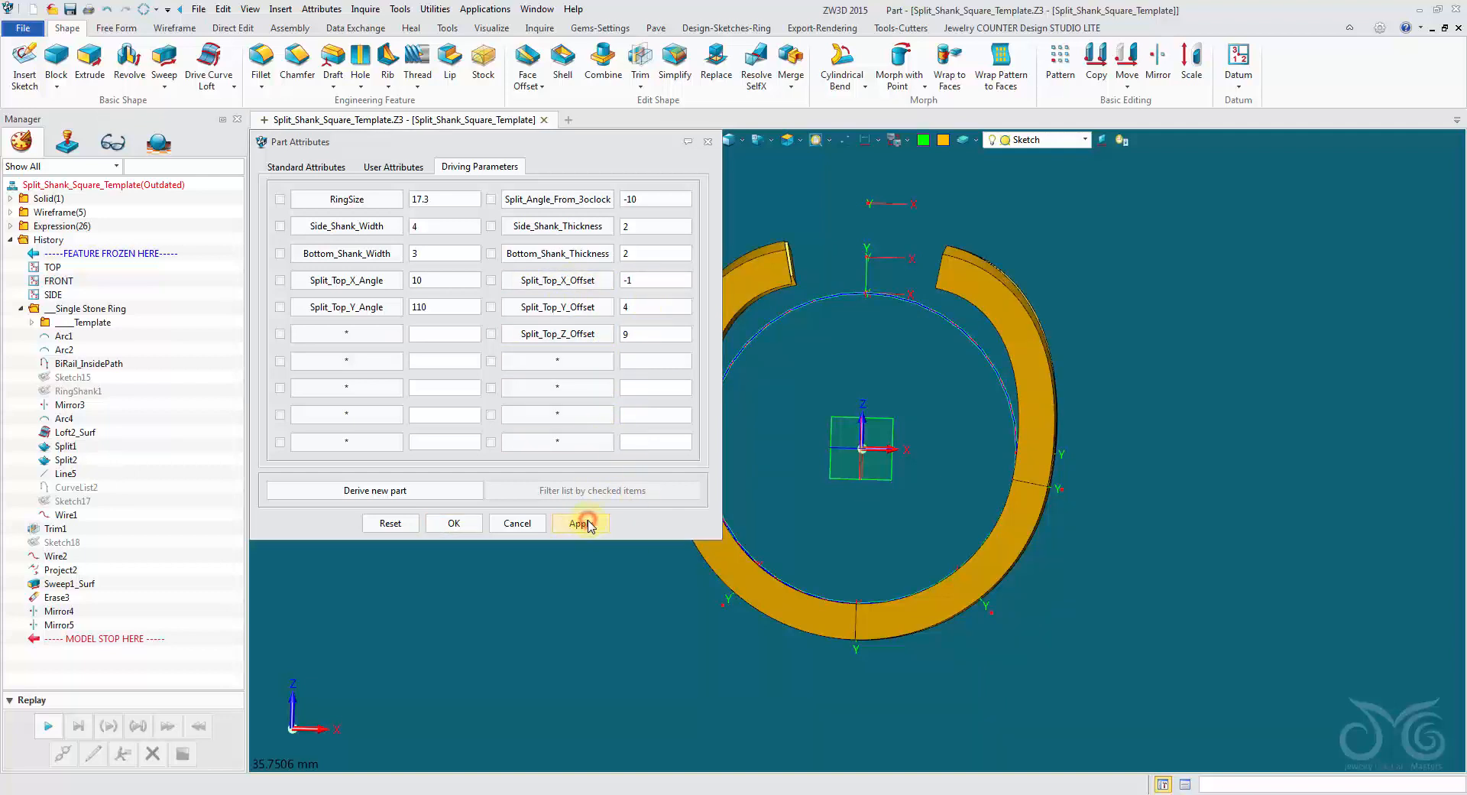
{"action": "left_click", "coordinate": [585, 524]}
{"action": "mouse_move", "coordinate": [799, 401]}
{"action": "right_mouse_down"}
{"action": "mouse_move", "coordinate": [675, 414]}
{"action": "mouse_move", "coordinate": [774, 404]}
{"action": "right_mouse_up"}
Set Split_Top_X_Offset to 1 and apply it to the ring.
{"action": "double_click", "coordinate": [649, 278]}
{"action": "type", "text": "1"}
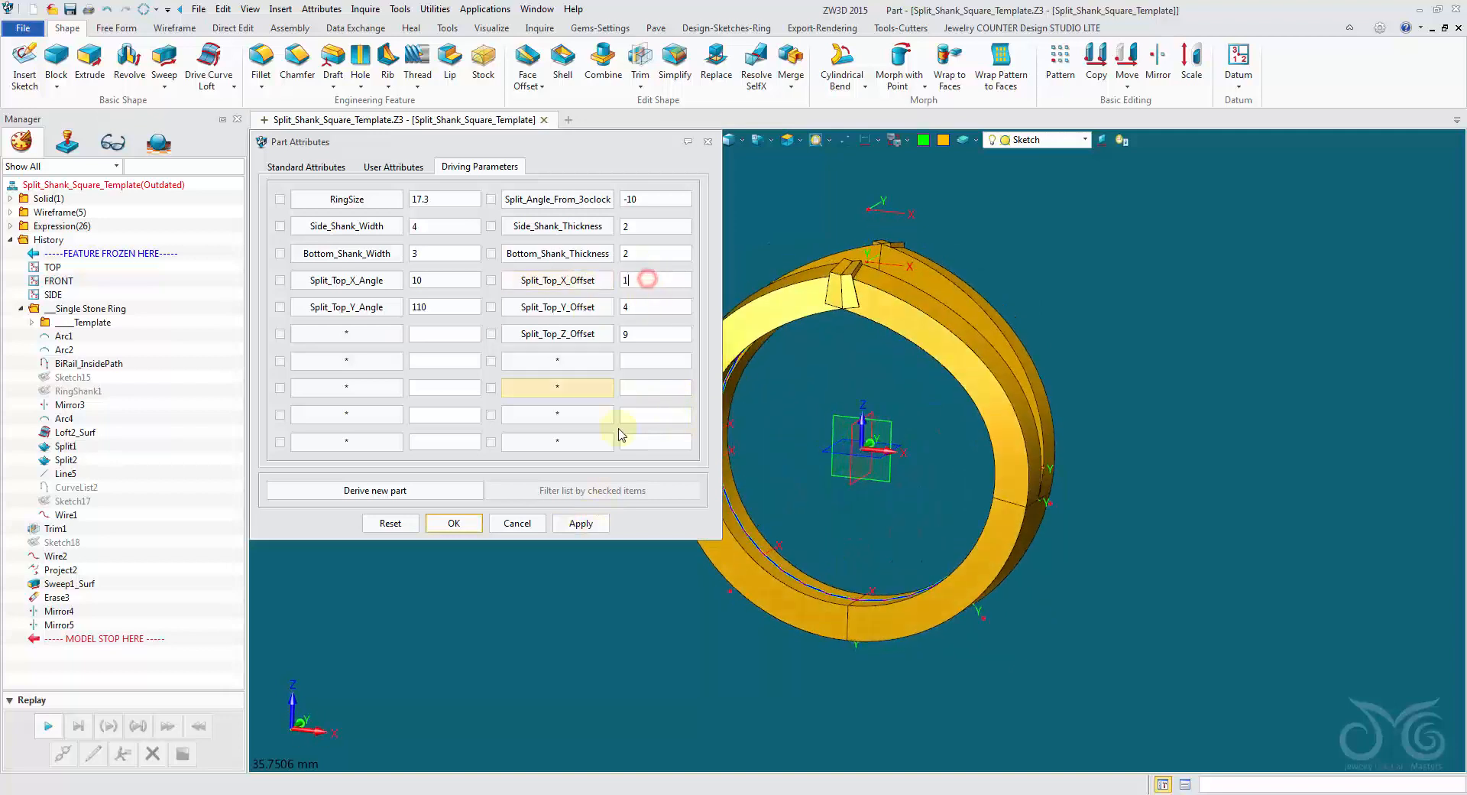
{"action": "left_click", "coordinate": [586, 524]}
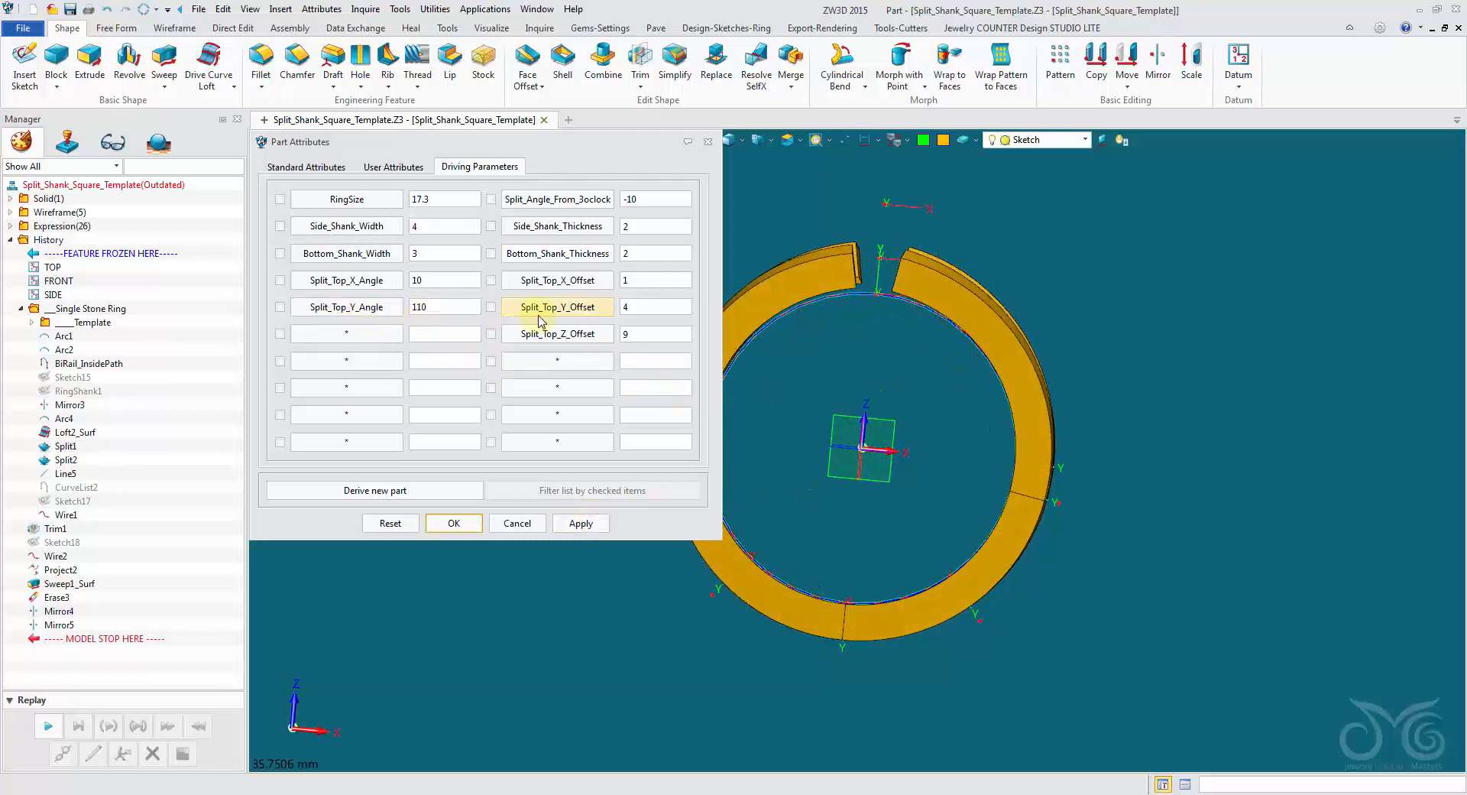
Try a Split_Top_Y_Offset of 2 and apply it, viewing the ring from the side.
{"action": "middle_click_drag", "start_coordinate": [879, 401], "coordinate": [760, 414]}
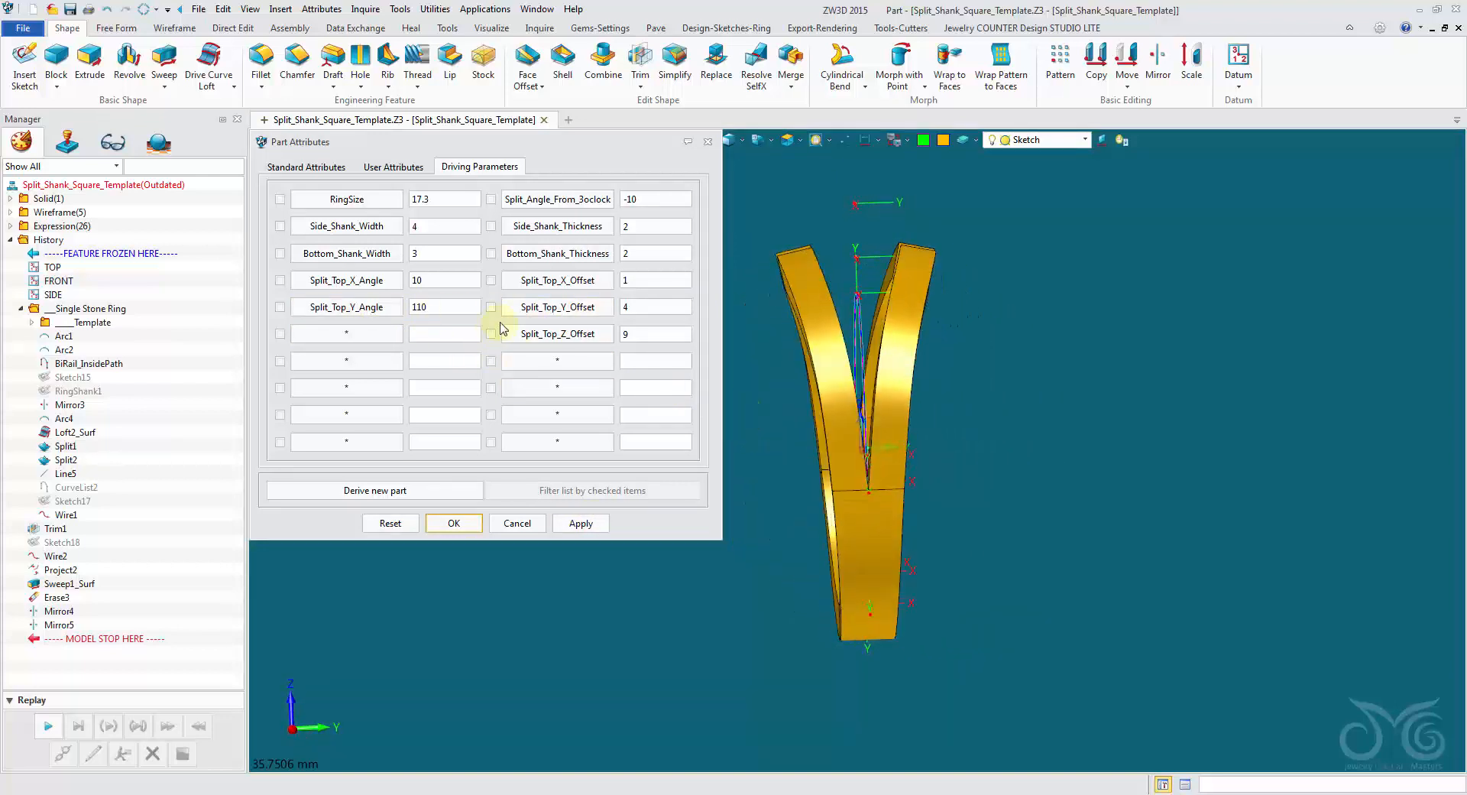
{"action": "double_click", "coordinate": [669, 310]}
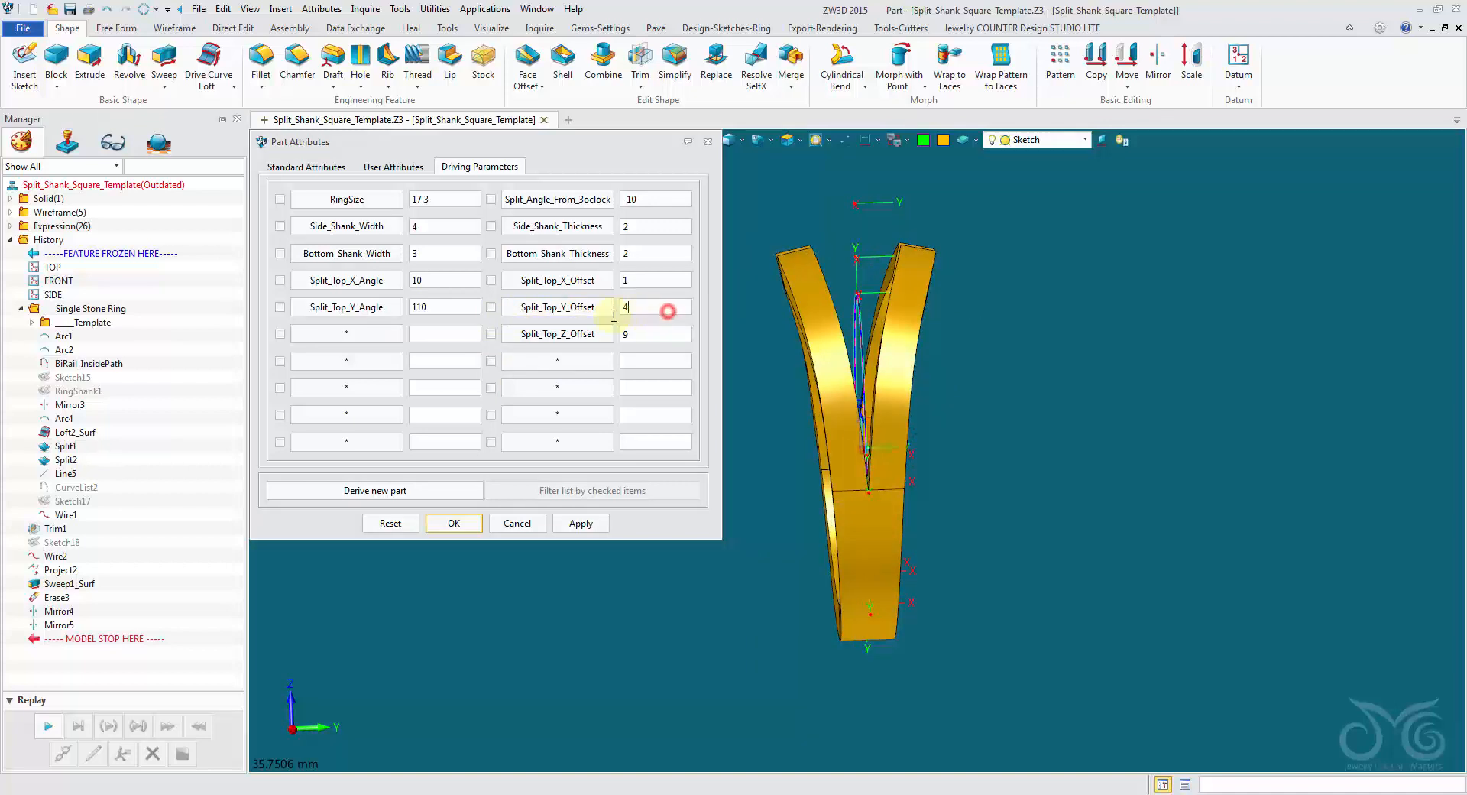
{"action": "left_click", "coordinate": [581, 524]}
Set Split_Top_Y_Offset to 3 and apply it to the ring.
{"action": "double_click", "coordinate": [639, 306]}
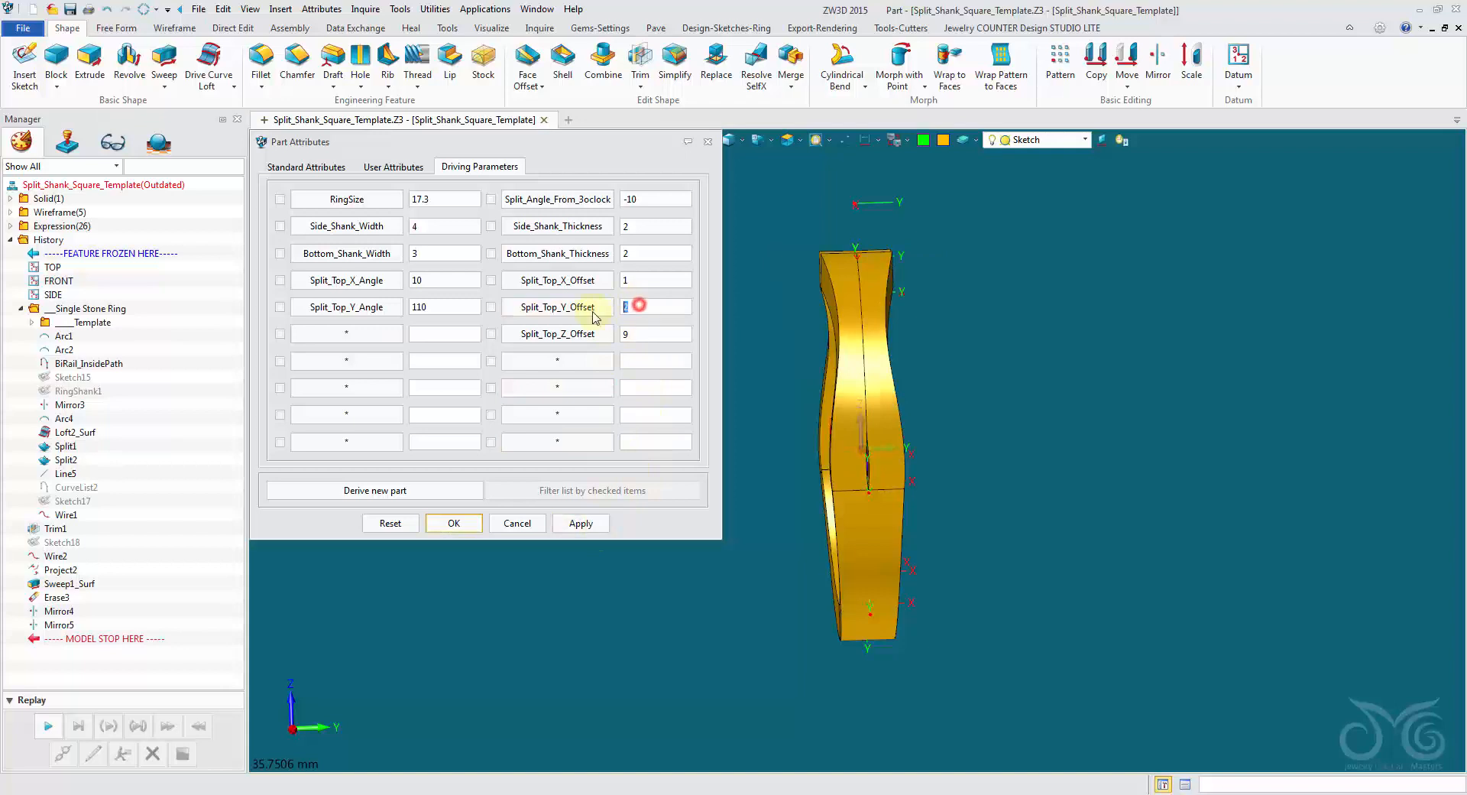
{"action": "type", "text": "3"}
{"action": "left_click", "coordinate": [581, 523]}
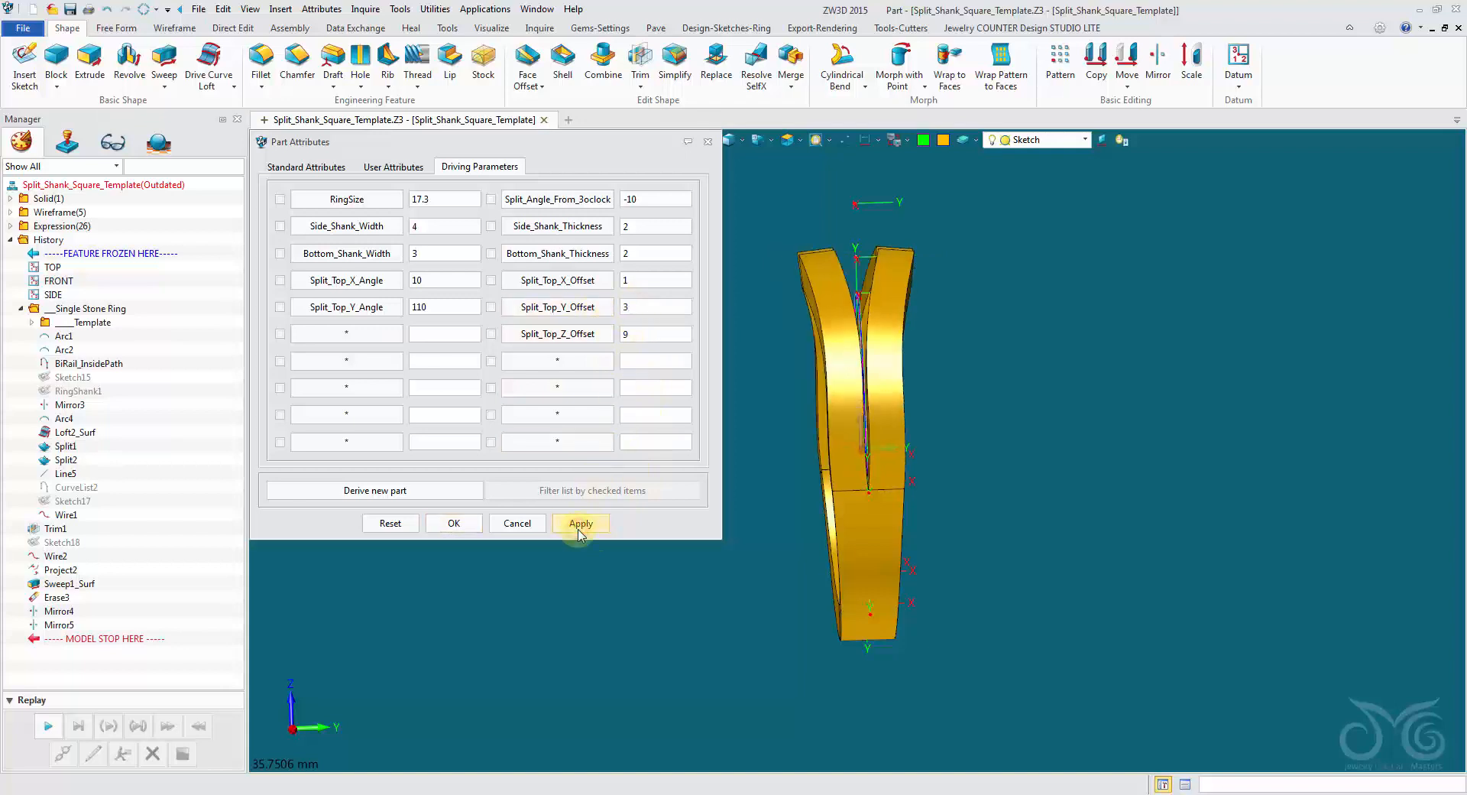
Try Split_Top_Y_Offset values of 6 and 5, applying each to the ring.
{"action": "double_click", "coordinate": [654, 305]}
{"action": "type", "text": "6"}
{"action": "left_click", "coordinate": [578, 526]}
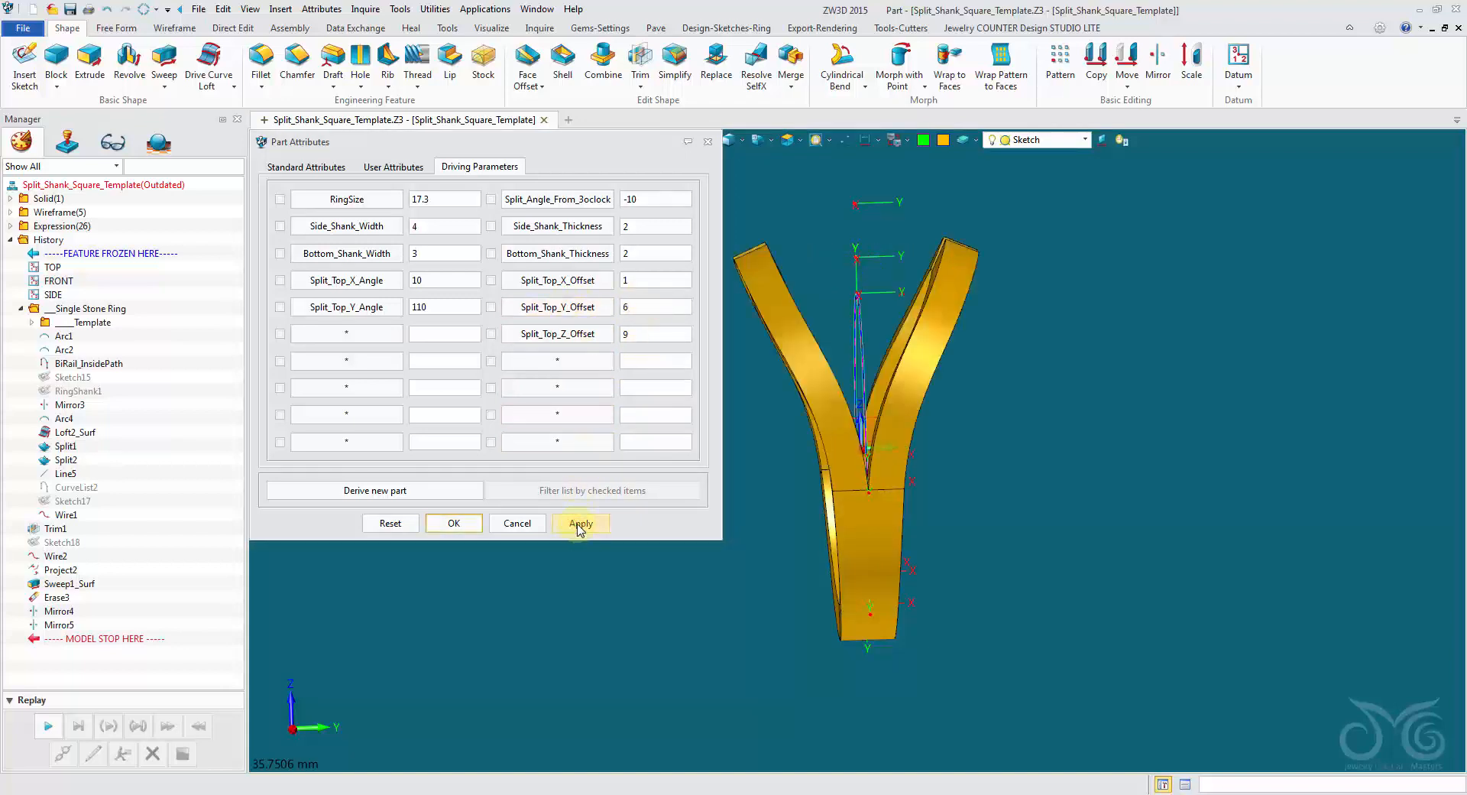
{"action": "double_click", "coordinate": [639, 306]}
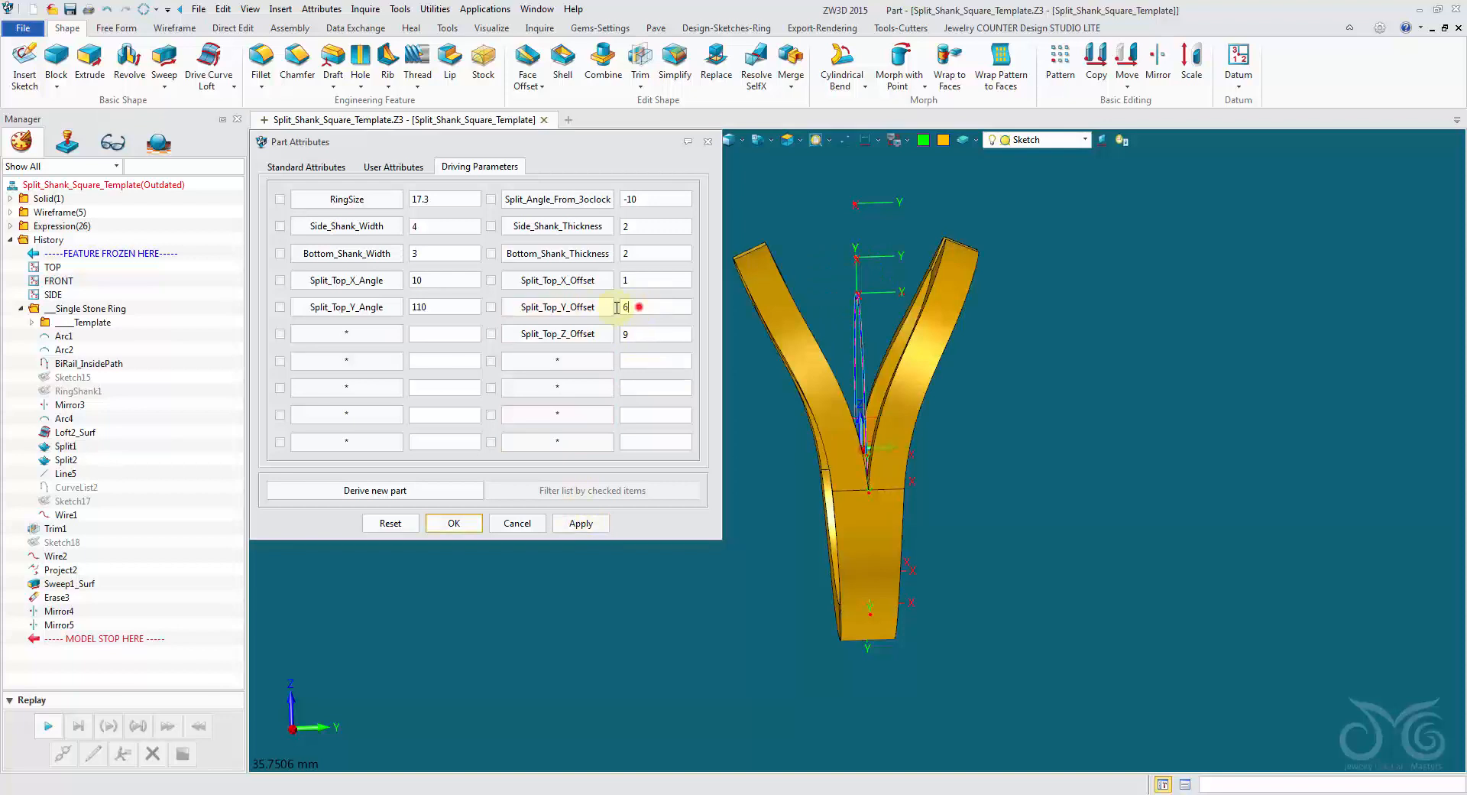
{"action": "left_click", "coordinate": [589, 525]}
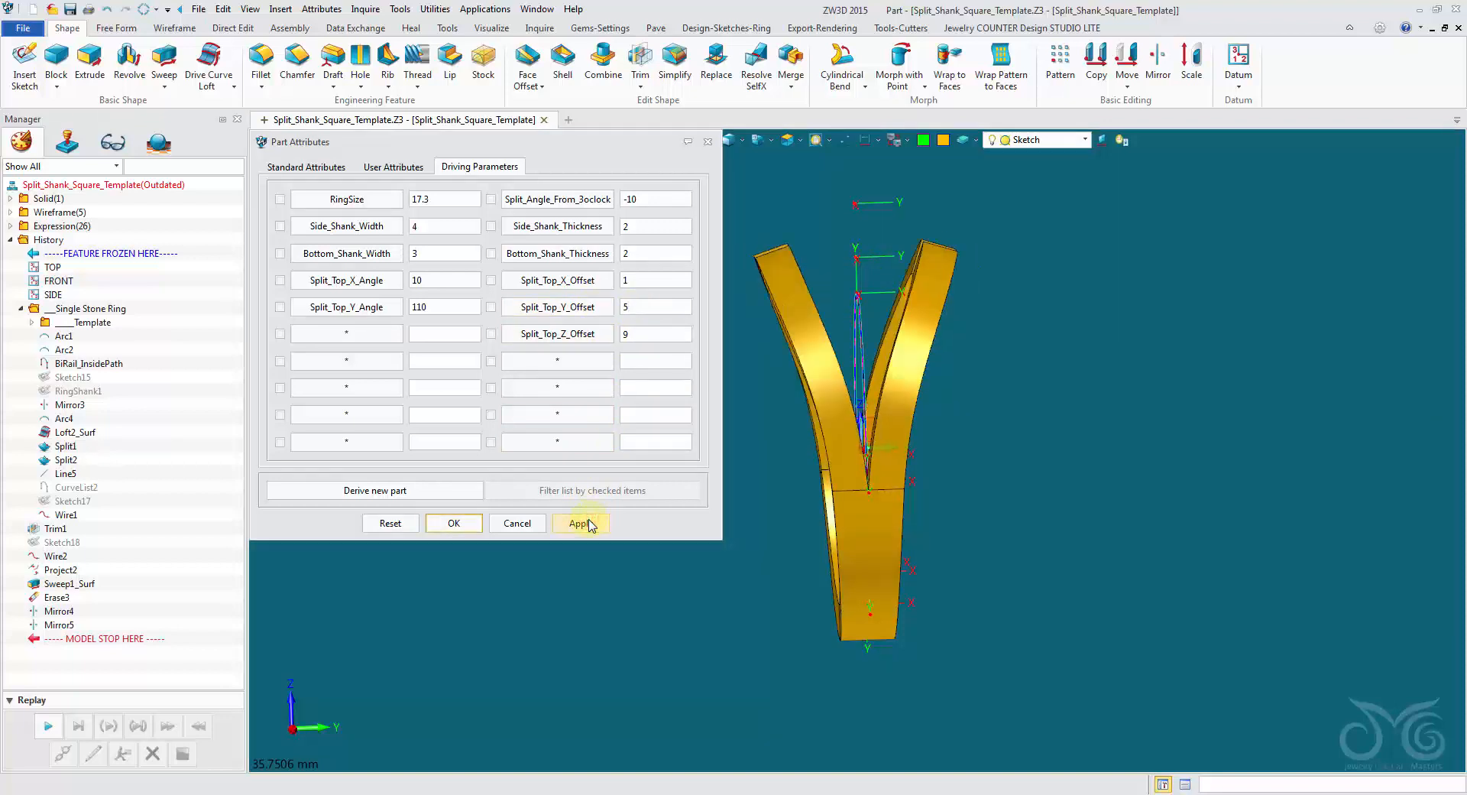
Try Split_Top_Y_Angle values of 150 and 90, applying each to the ring.
{"action": "double_click", "coordinate": [471, 308]}
{"action": "type", "text": "150"}
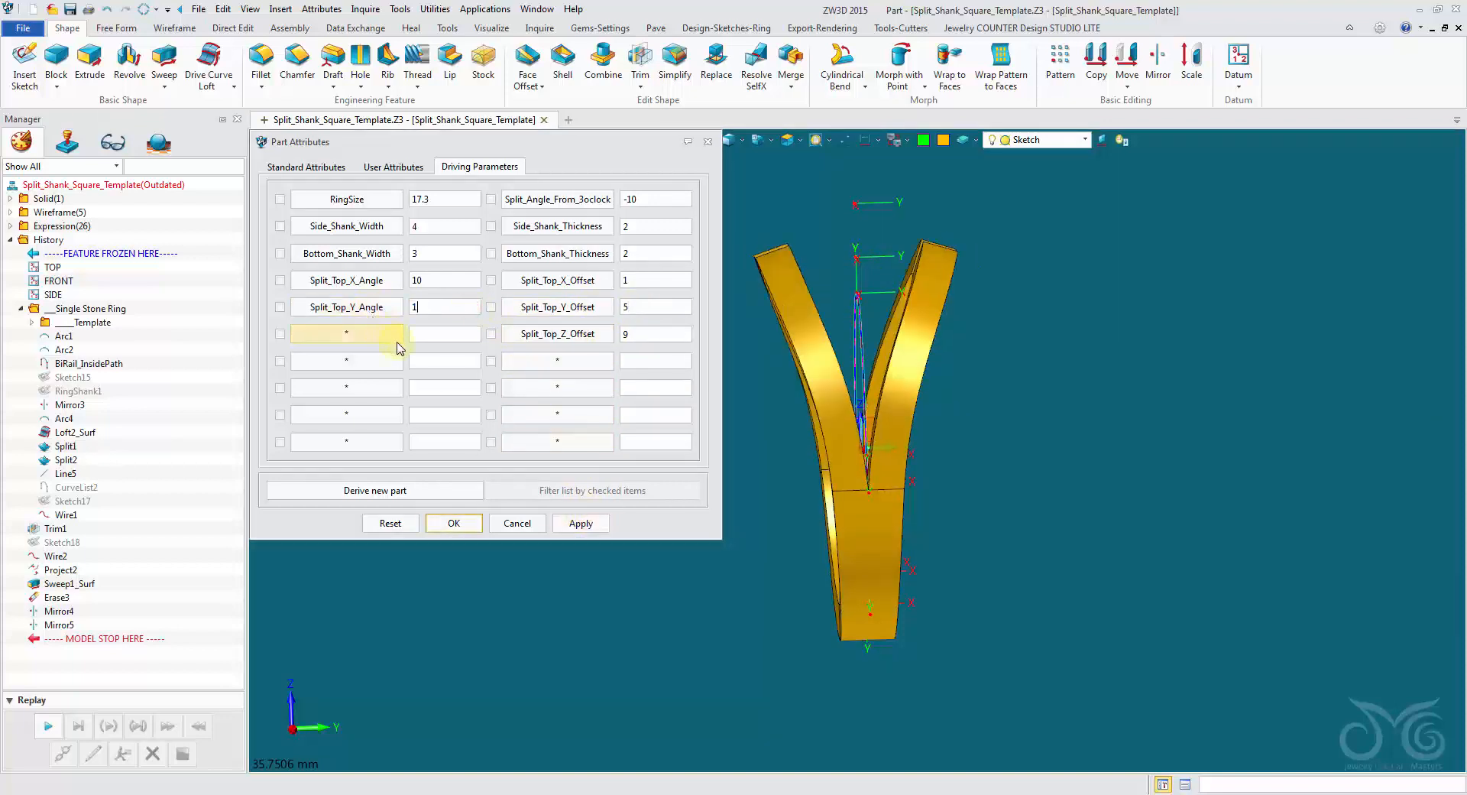
{"action": "left_click", "coordinate": [570, 523]}
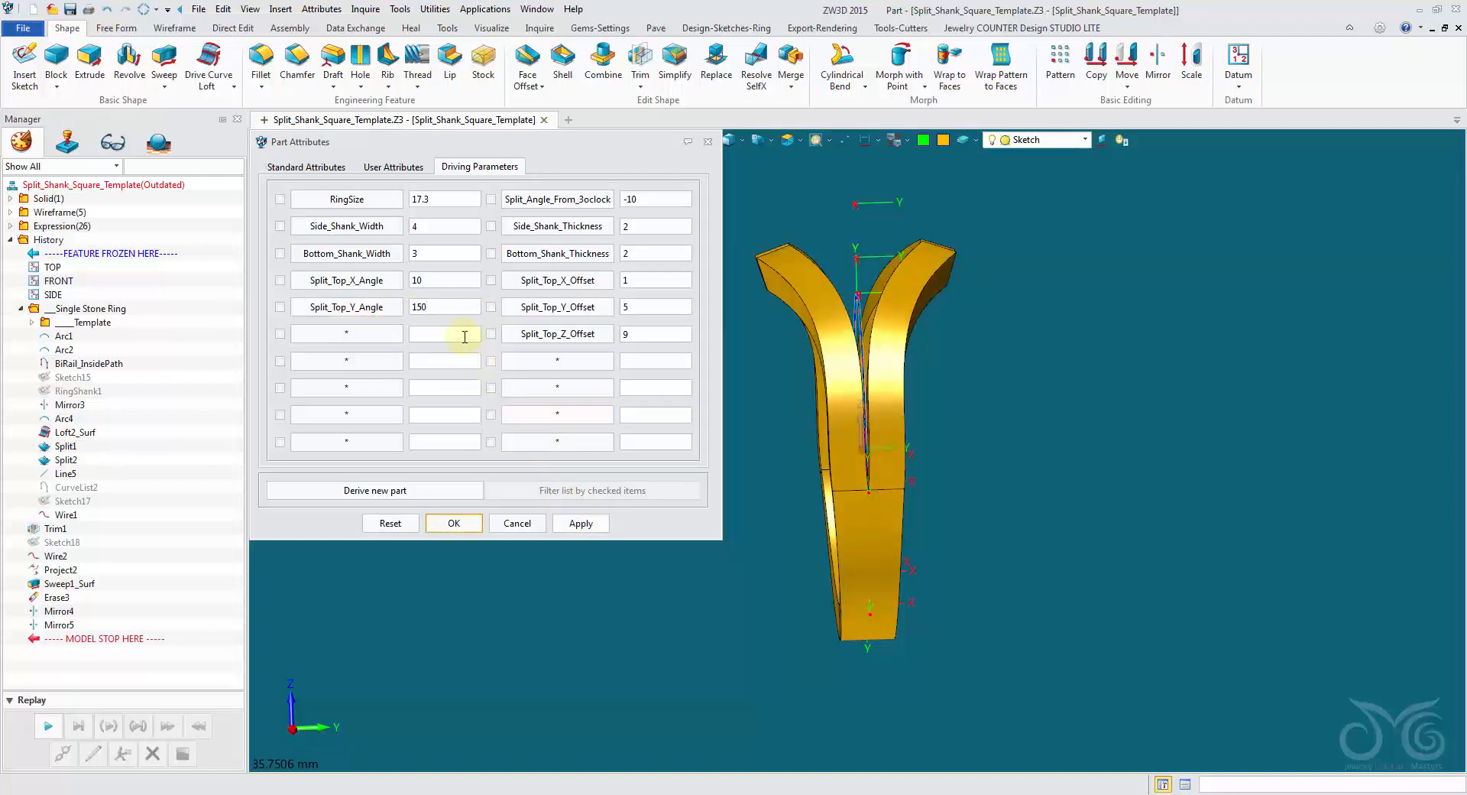
{"action": "double_click", "coordinate": [432, 306]}
{"action": "type", "text": "90"}
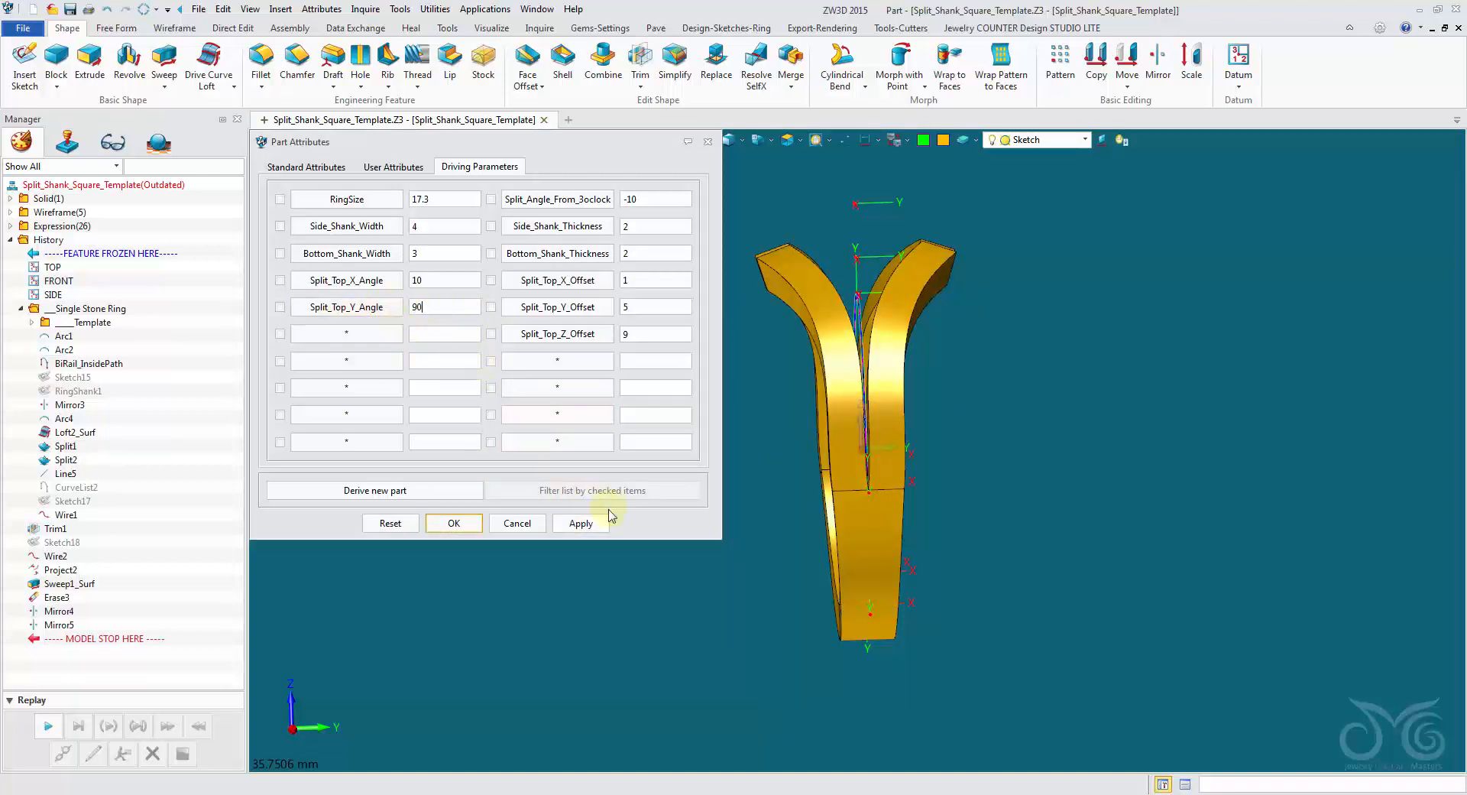
{"action": "left_click", "coordinate": [602, 525]}
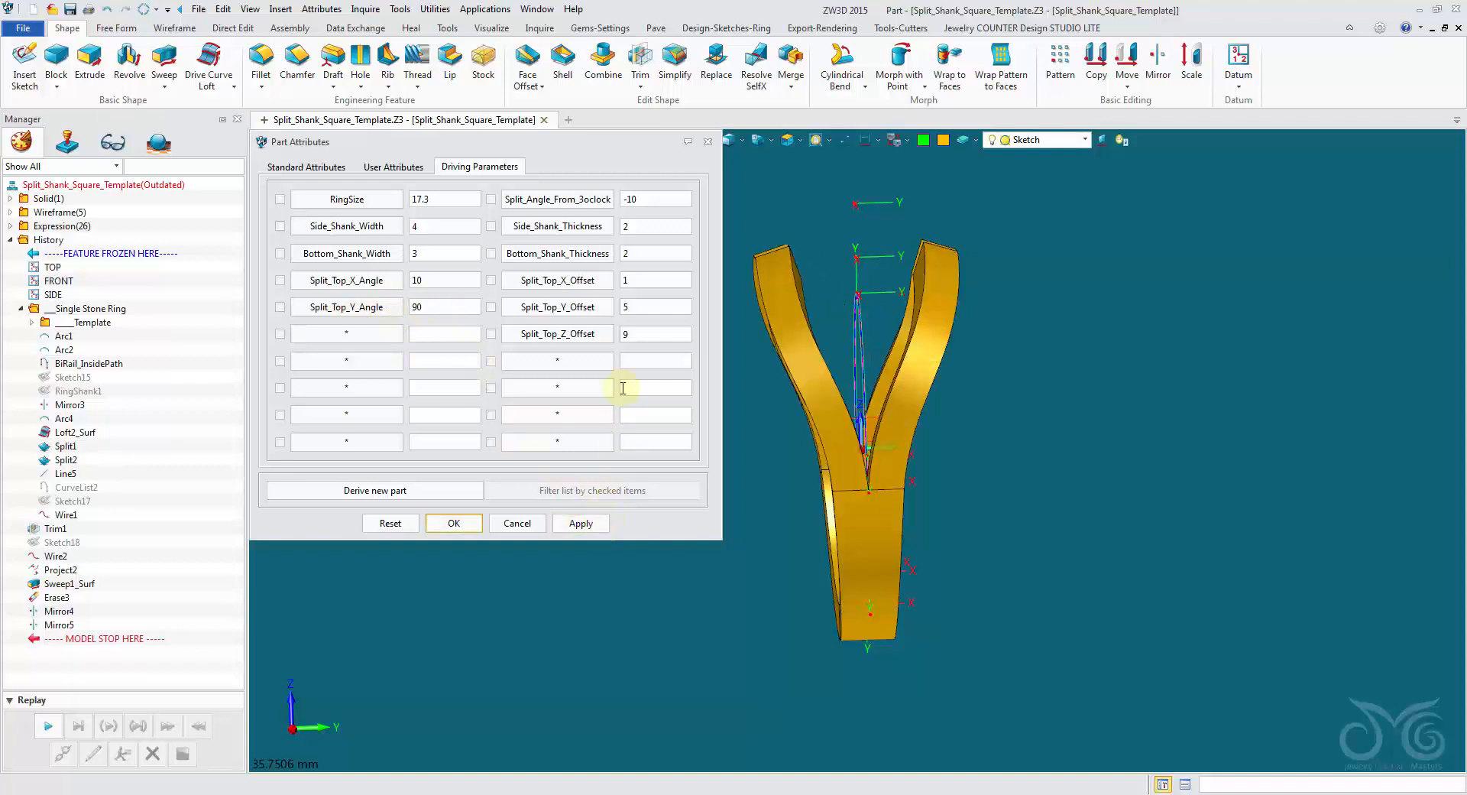
Apply a Split_Top_Y_Offset of 3, try 4, and set it back to 3 on the ring.
{"action": "double_click", "coordinate": [652, 308]}
{"action": "type", "text": "3"}
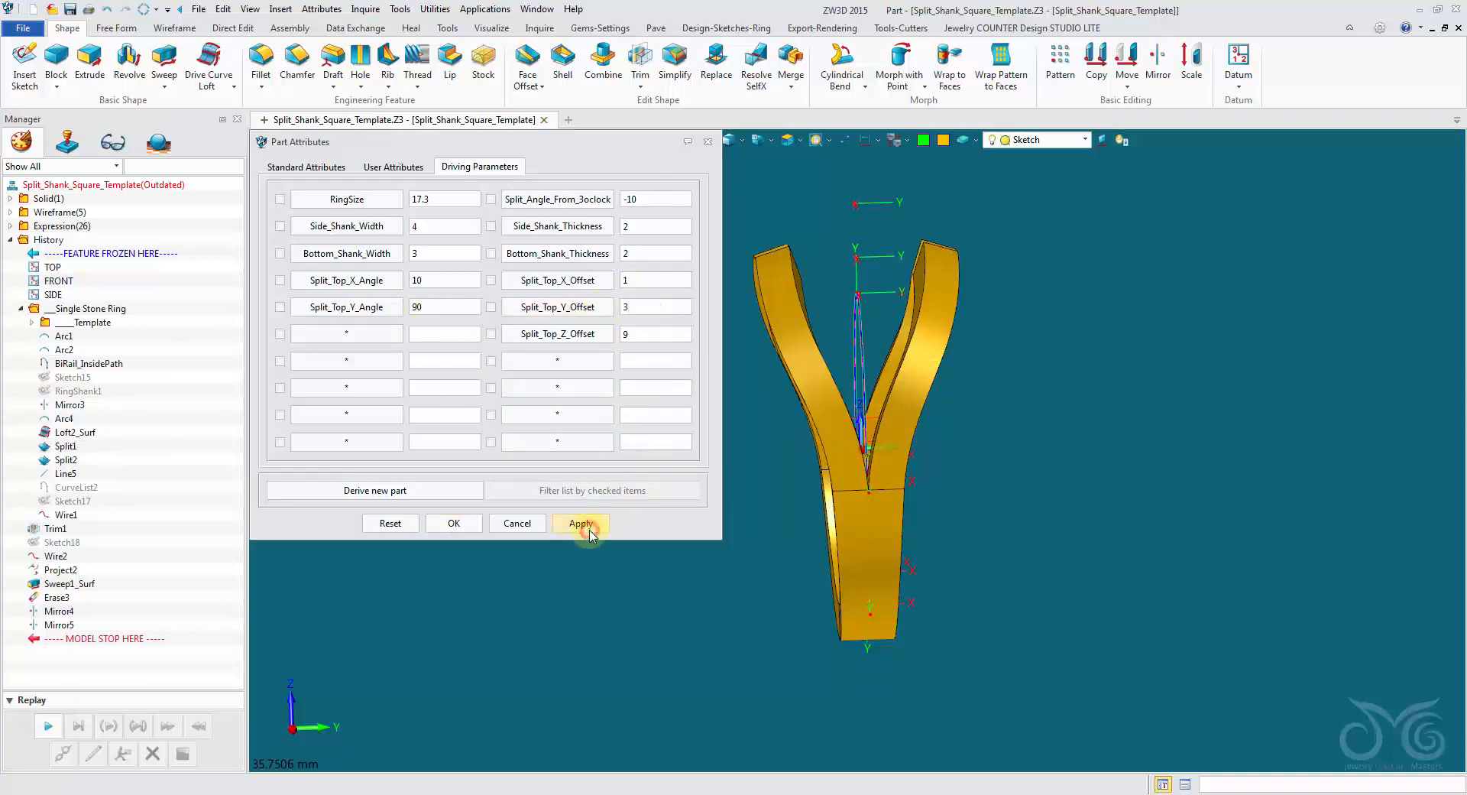
{"action": "left_click", "coordinate": [584, 525]}
{"action": "double_click", "coordinate": [654, 308]}
{"action": "type", "text": "4"}
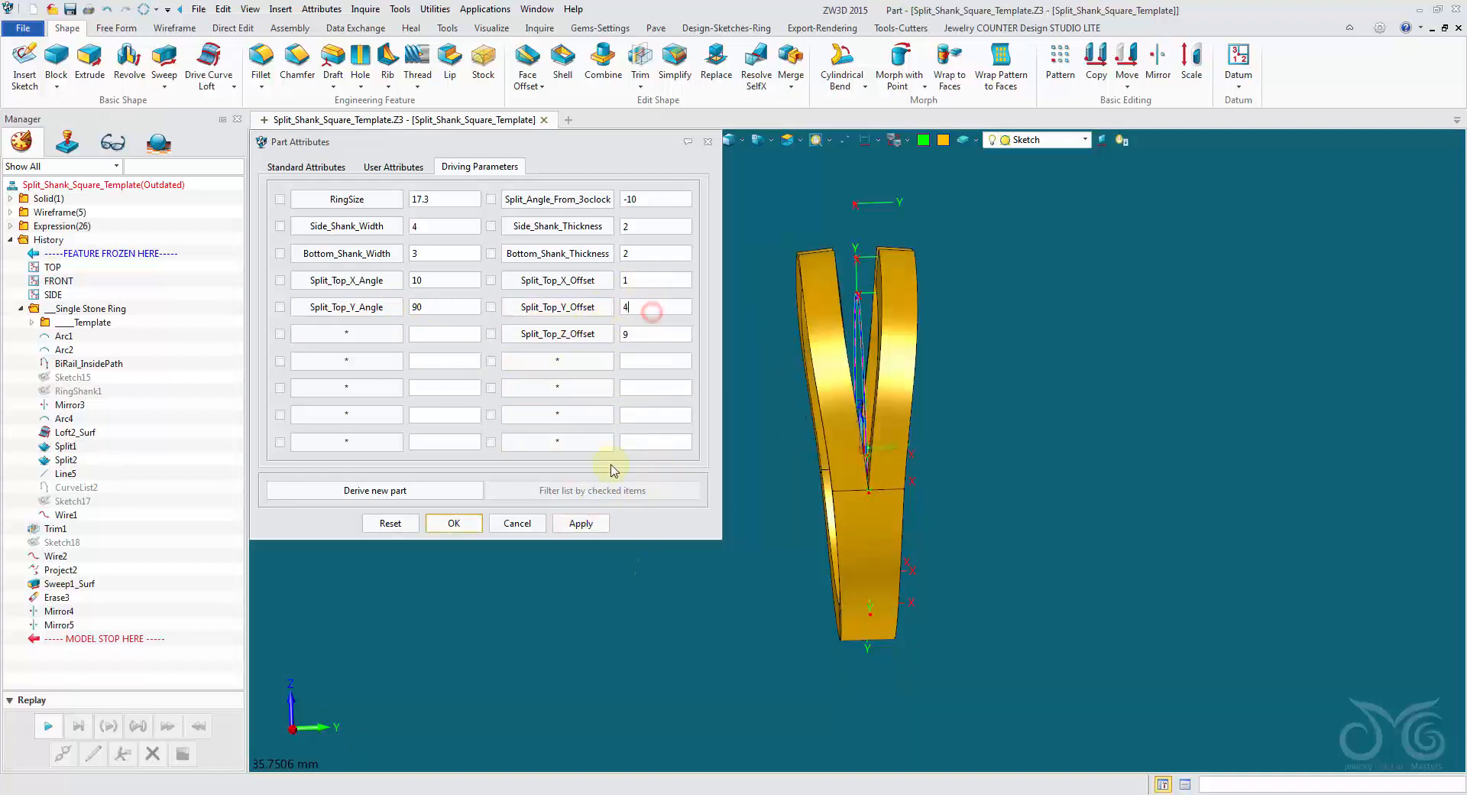
{"action": "left_click", "coordinate": [593, 525]}
{"action": "double_click", "coordinate": [652, 306]}
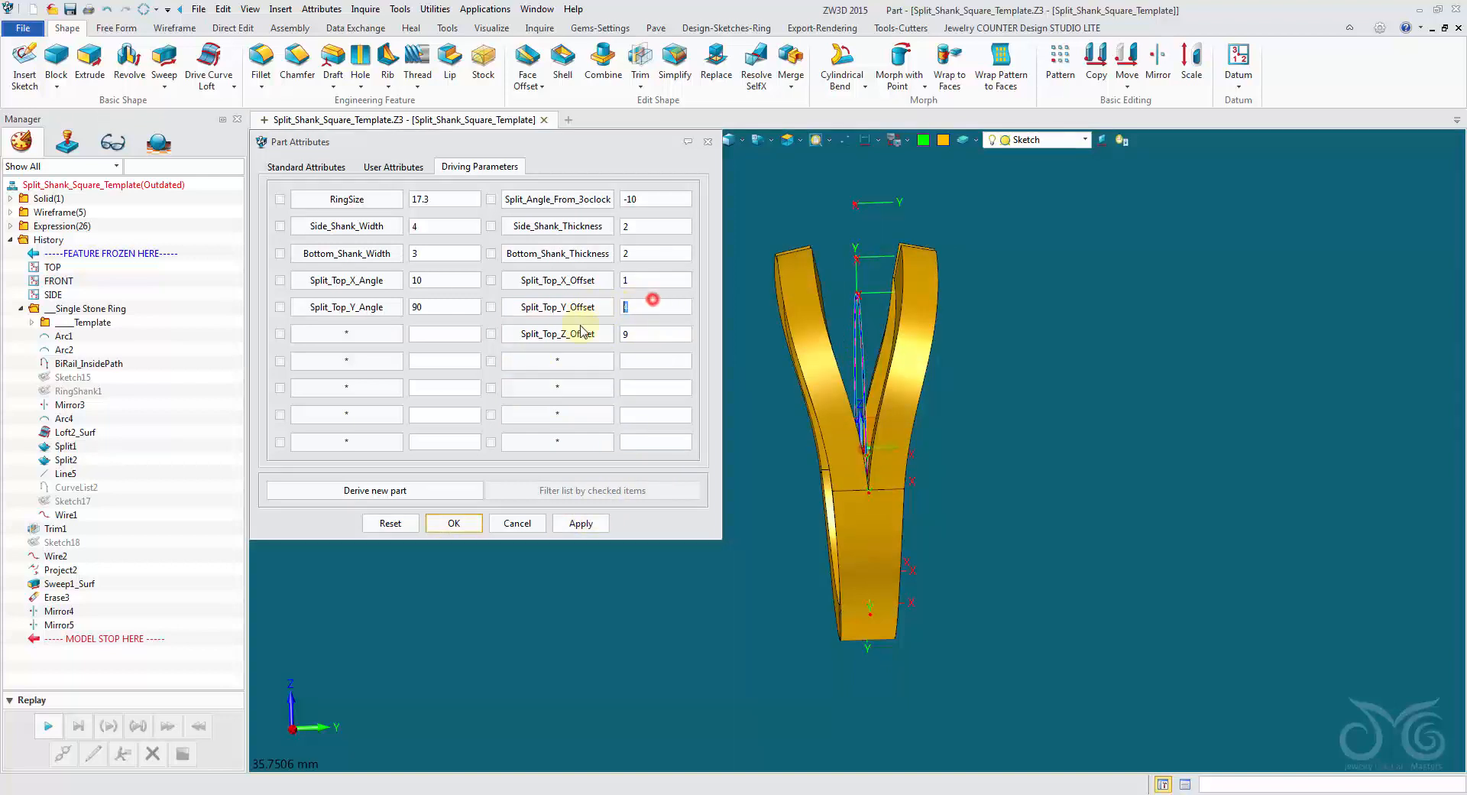
{"action": "left_click", "coordinate": [575, 521]}
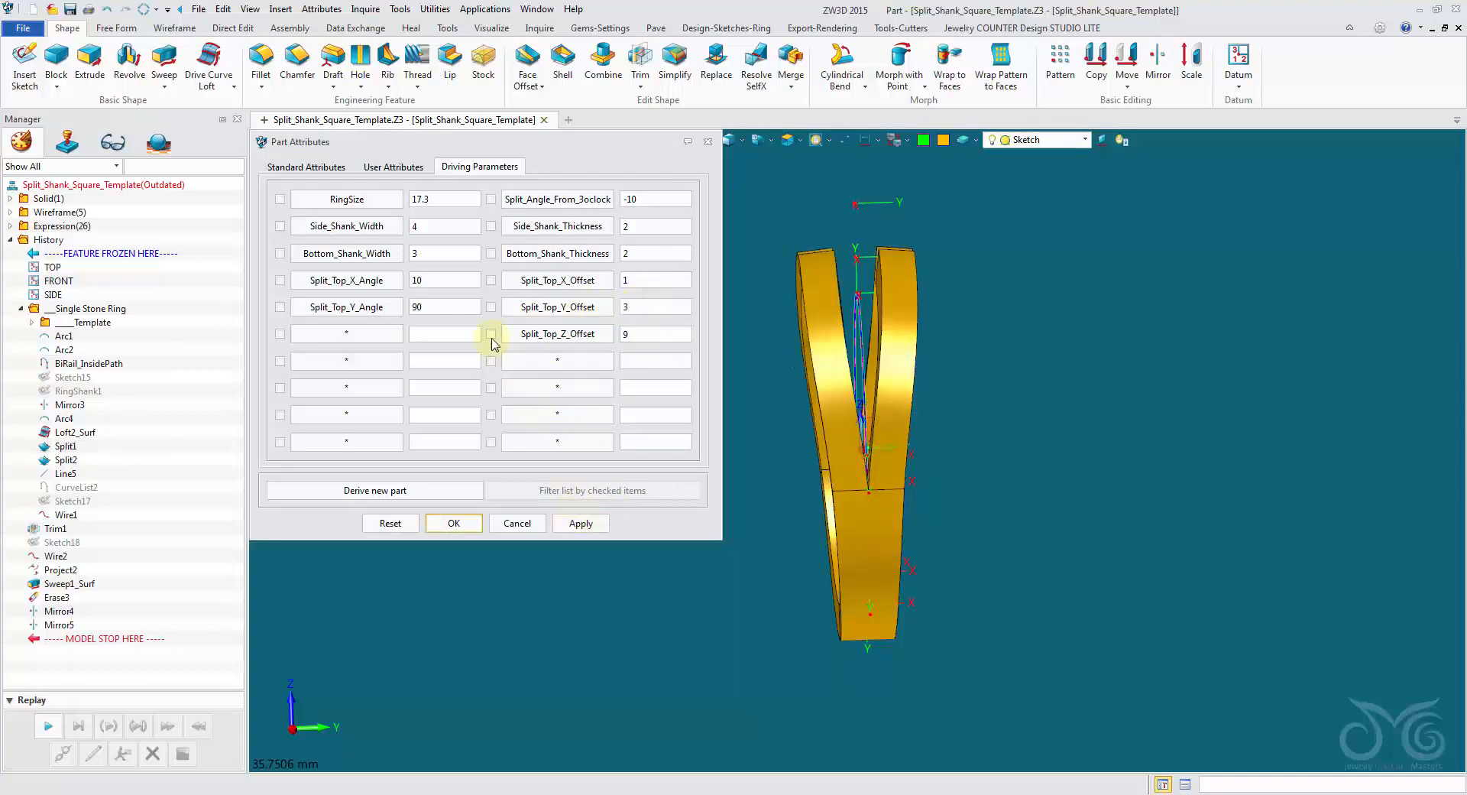
Set Split_Top_Y_Angle to 70, apply it, inspect the ring from several angles and accept the driving parameters.
{"action": "double_click", "coordinate": [449, 306]}
{"action": "type", "text": "70"}
{"action": "left_click", "coordinate": [583, 523]}
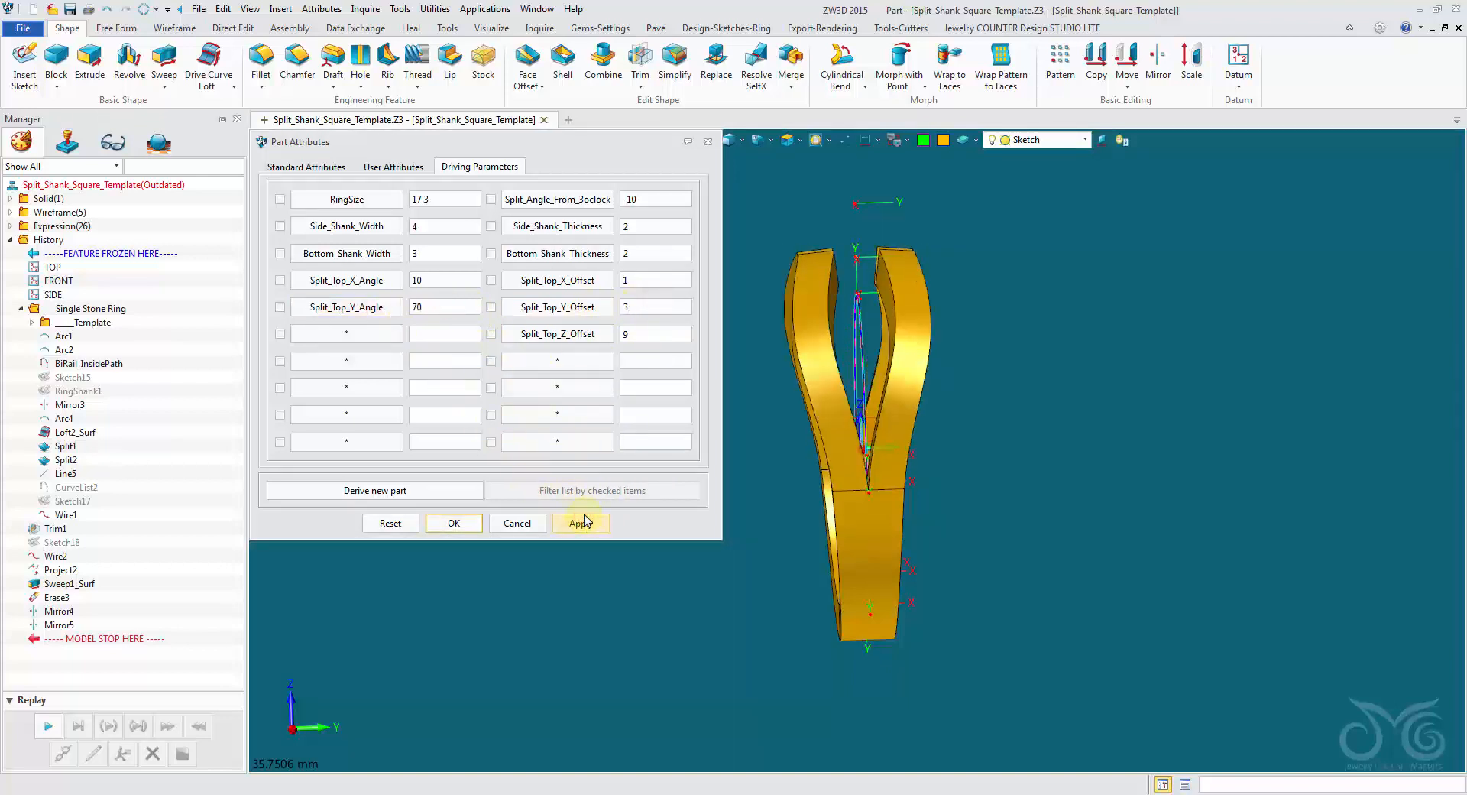
{"action": "middle_click_drag", "start_coordinate": [709, 578], "coordinate": [860, 577]}
{"action": "middle_click_drag", "start_coordinate": [842, 505], "coordinate": [884, 418]}
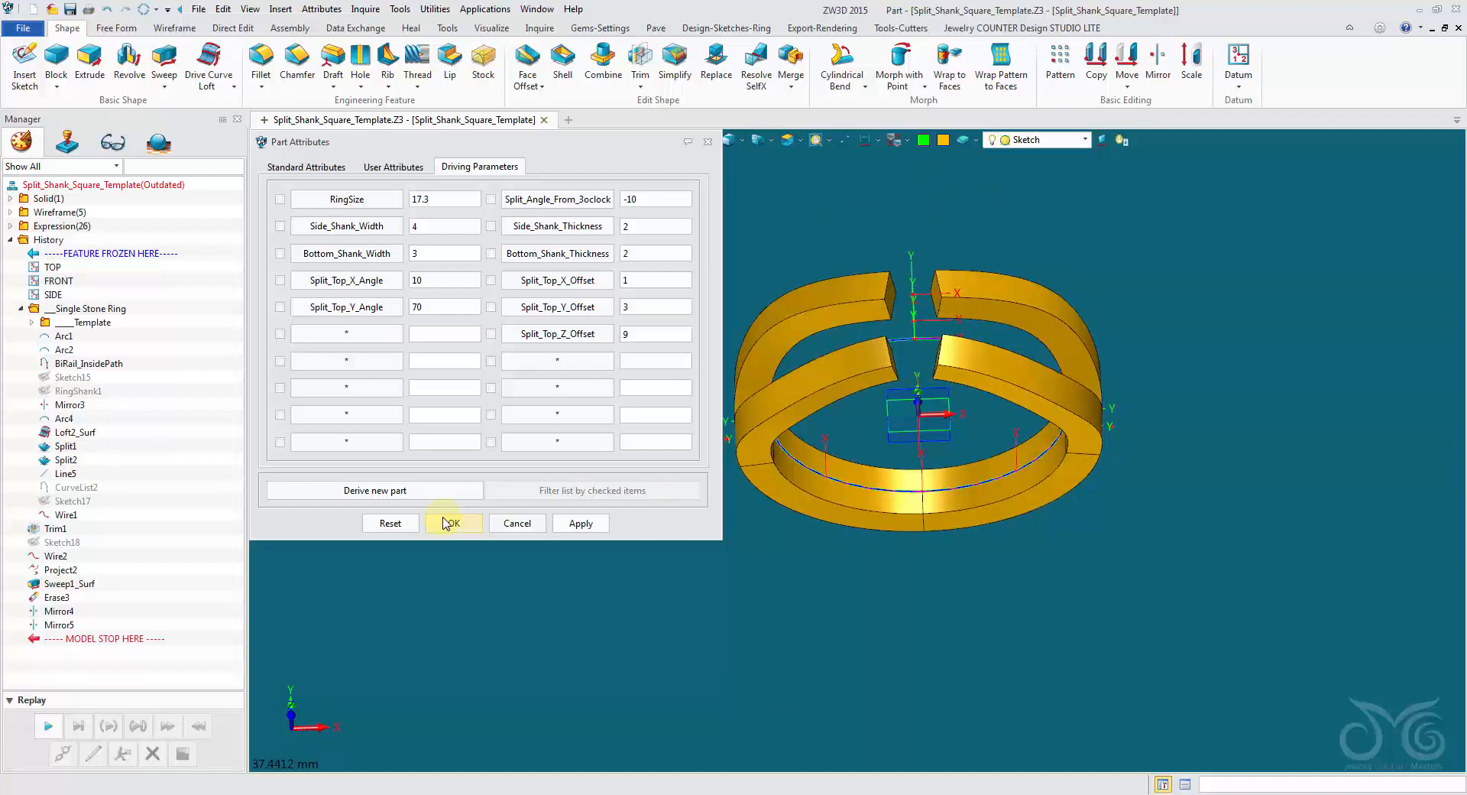
{"action": "left_click", "coordinate": [451, 523]}
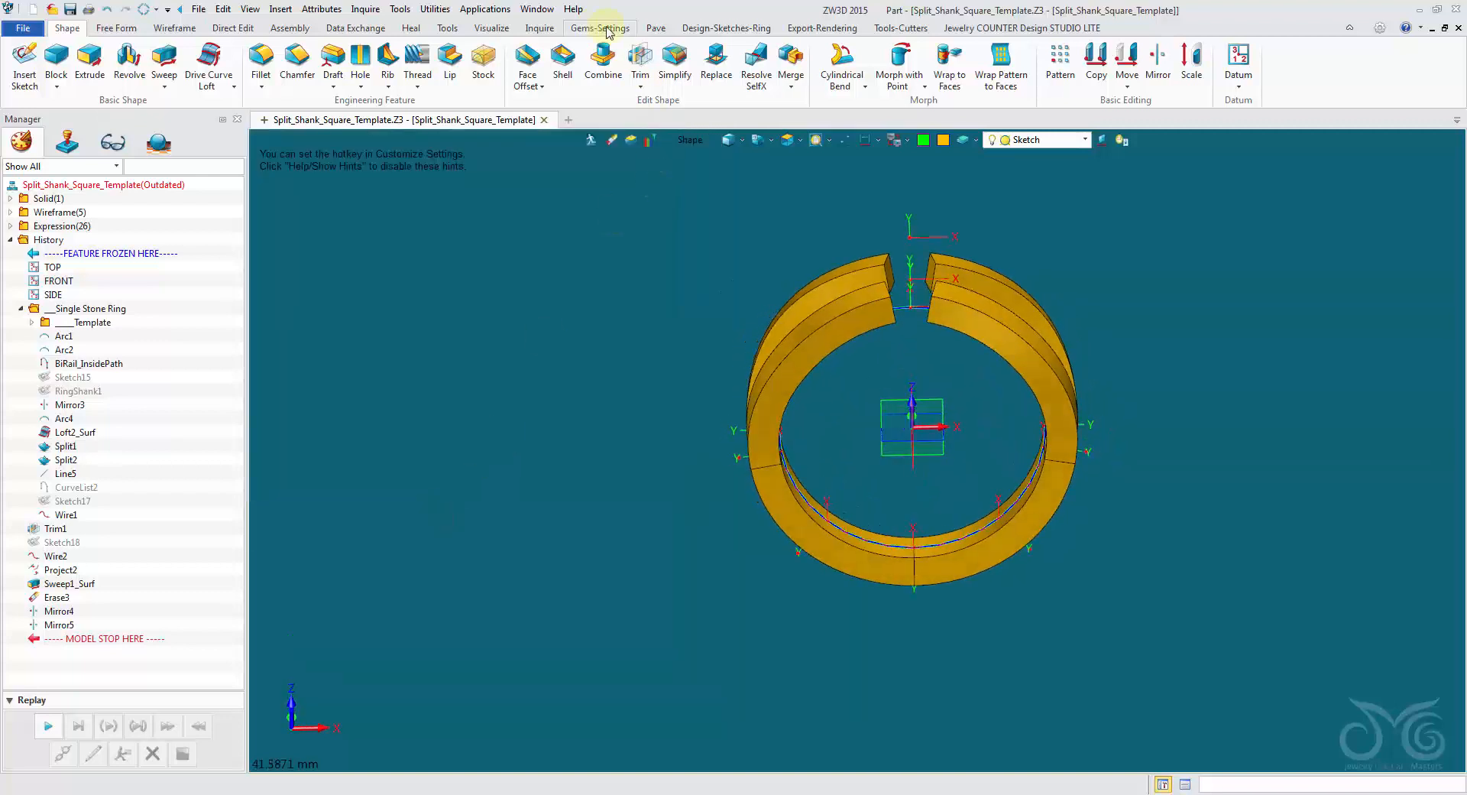
Try US ring size 3 (Ø14.1) on the template and inspect the bottom shank against the inside finger circle.
{"action": "left_click", "coordinate": [898, 29]}
{"action": "left_click", "coordinate": [711, 27]}
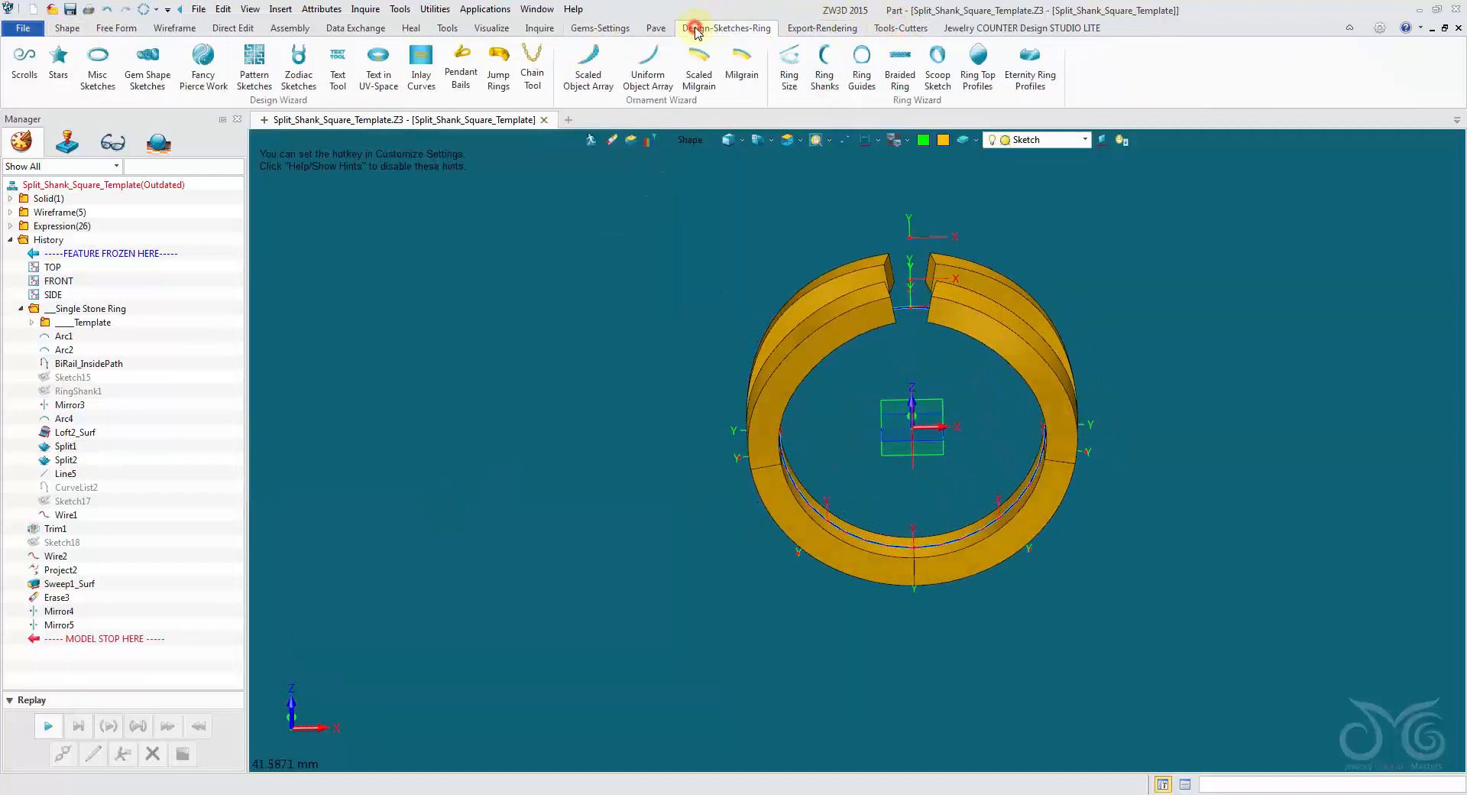
{"action": "left_click", "coordinate": [789, 73]}
{"action": "left_click", "coordinate": [260, 305]}
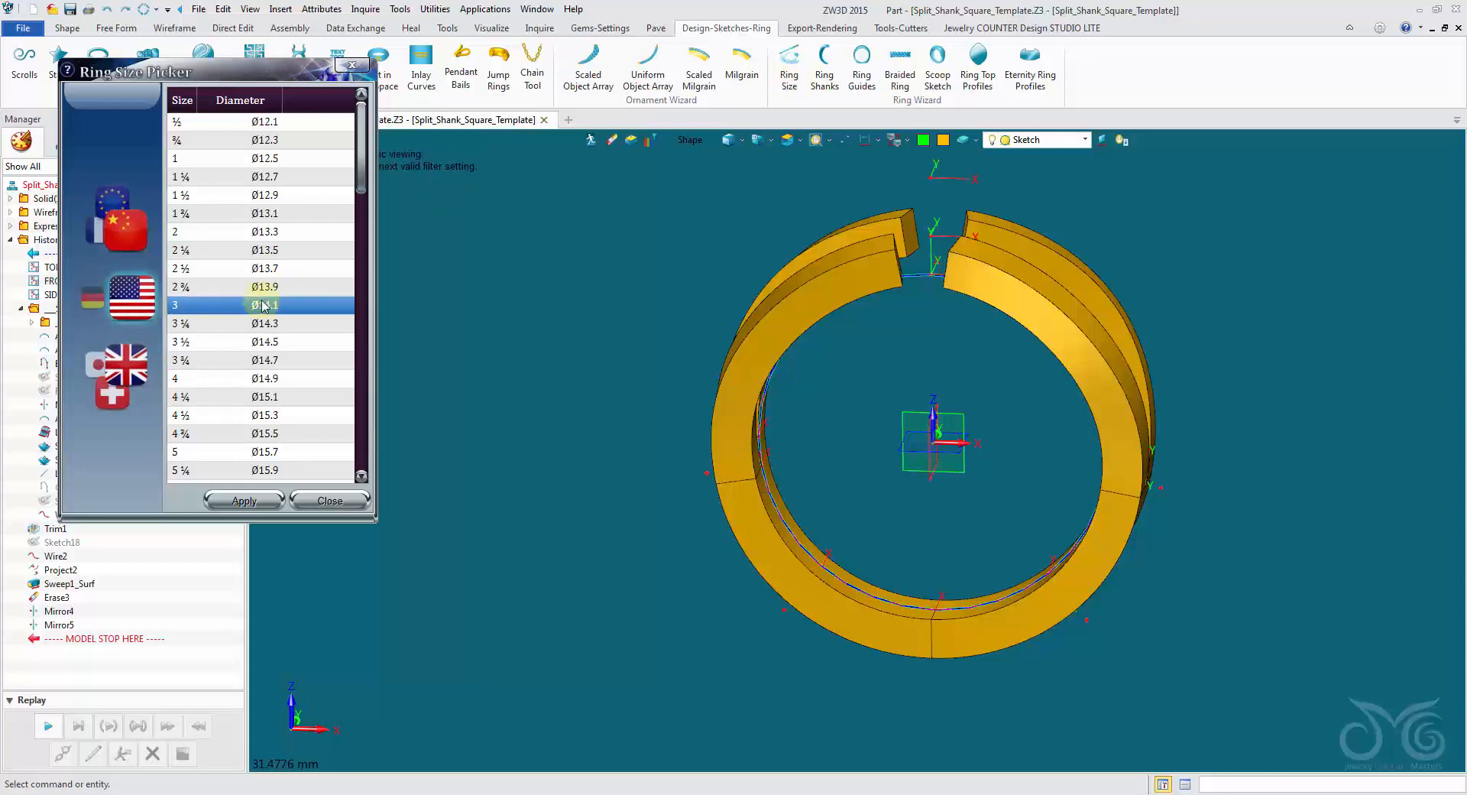
{"action": "left_click", "coordinate": [248, 502]}
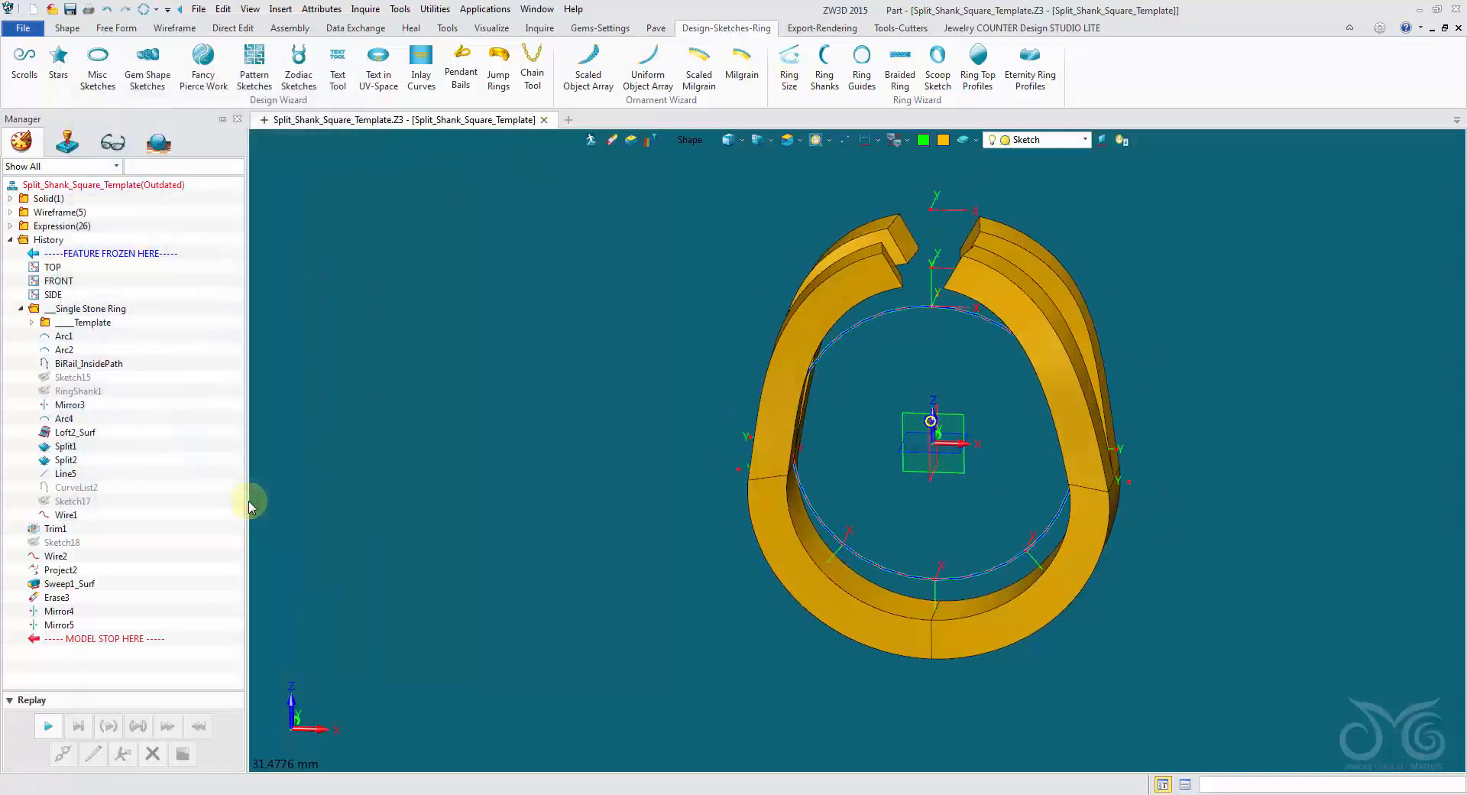
{"action": "scroll", "coordinate": [845, 583], "scroll_direction": "up", "scroll_amount": 5}
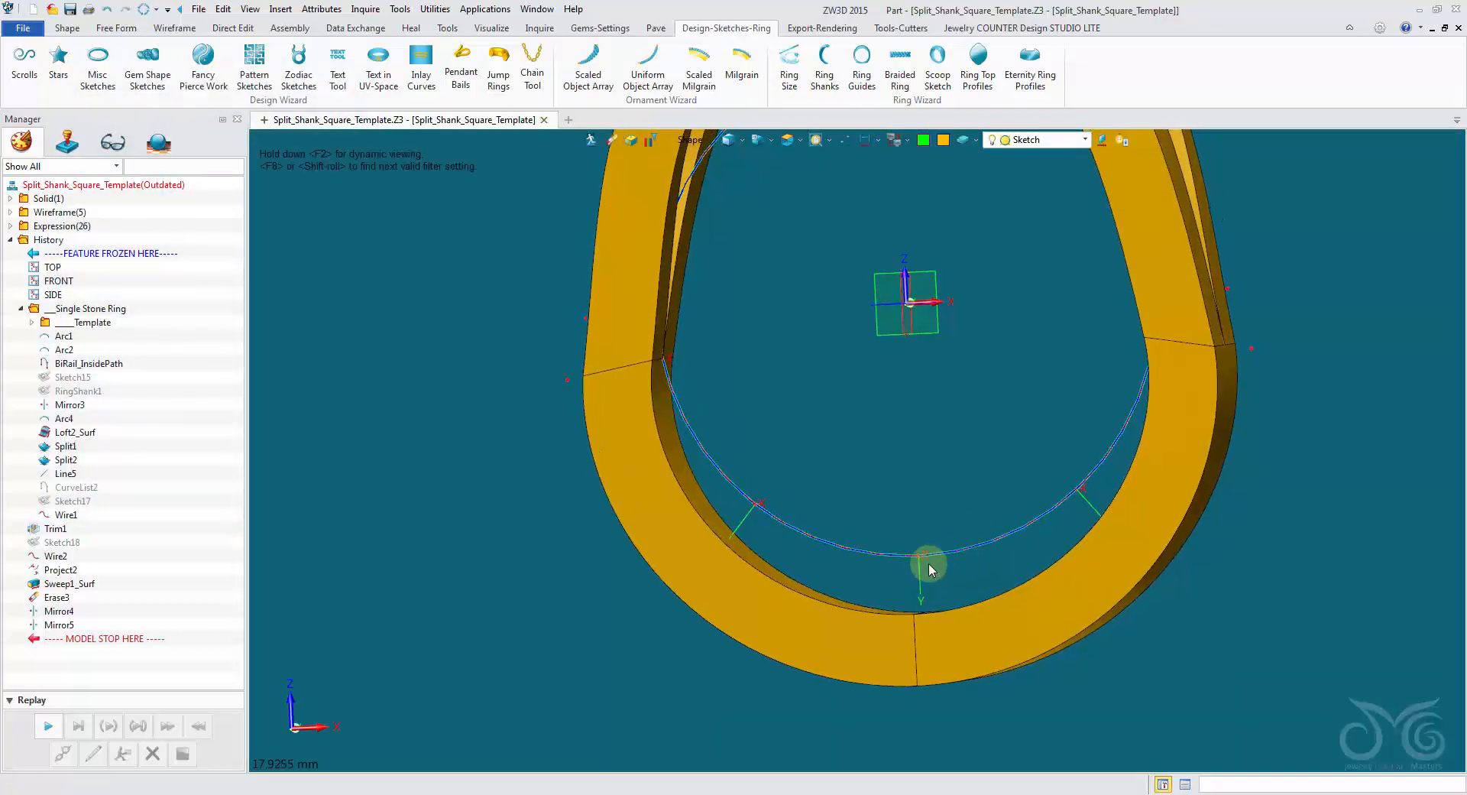
{"action": "right_click_drag", "start_coordinate": [909, 602], "coordinate": [829, 528]}
{"action": "scroll", "coordinate": [825, 527], "scroll_direction": "down", "scroll_amount": 3}
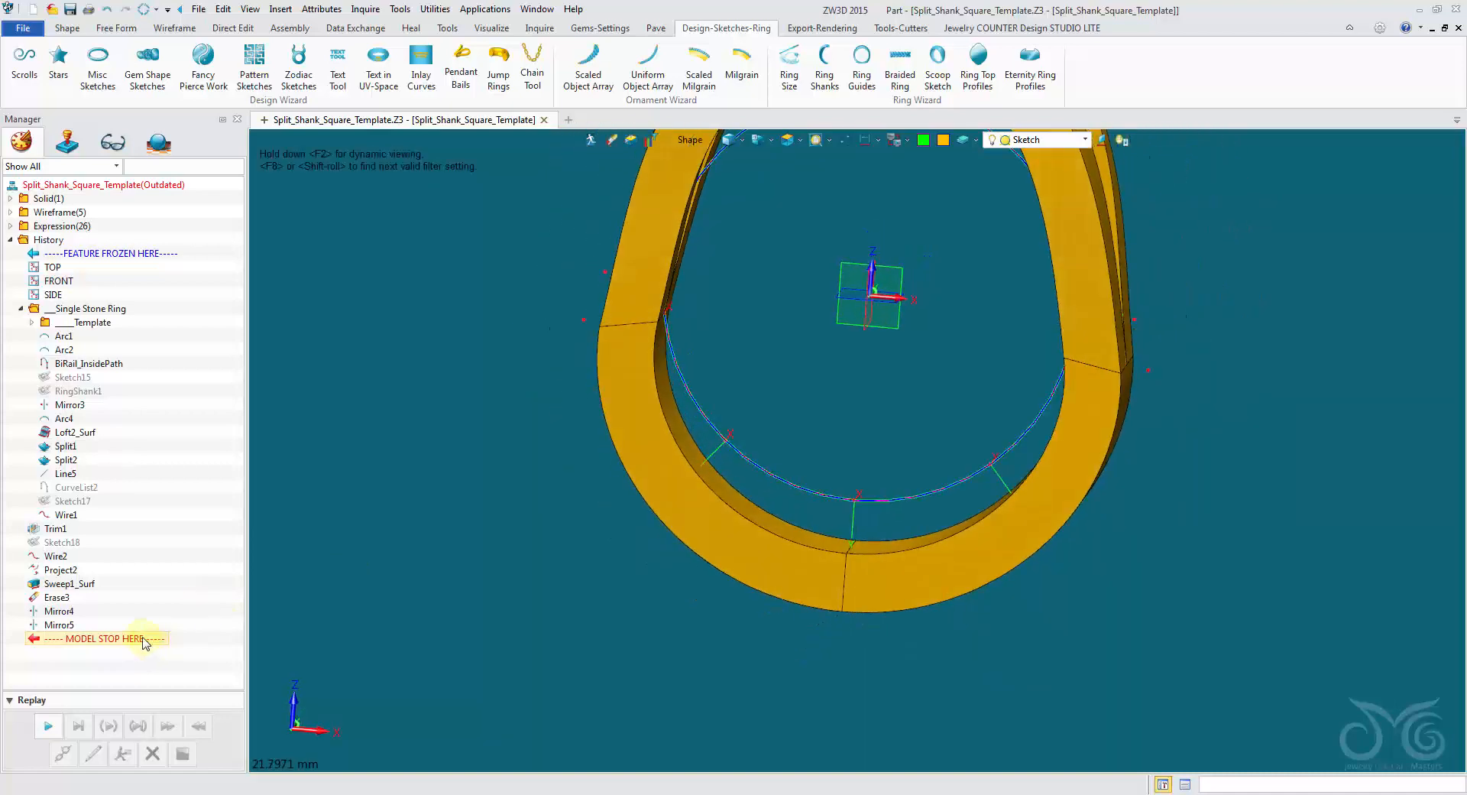
Roll the history back to just after Sketch15, relocate that sketch onto the 6OClock datum plane and replay the remaining features.
{"action": "left_click_drag", "start_coordinate": [143, 641], "coordinate": [176, 374]}
{"action": "left_click", "coordinate": [65, 730]}
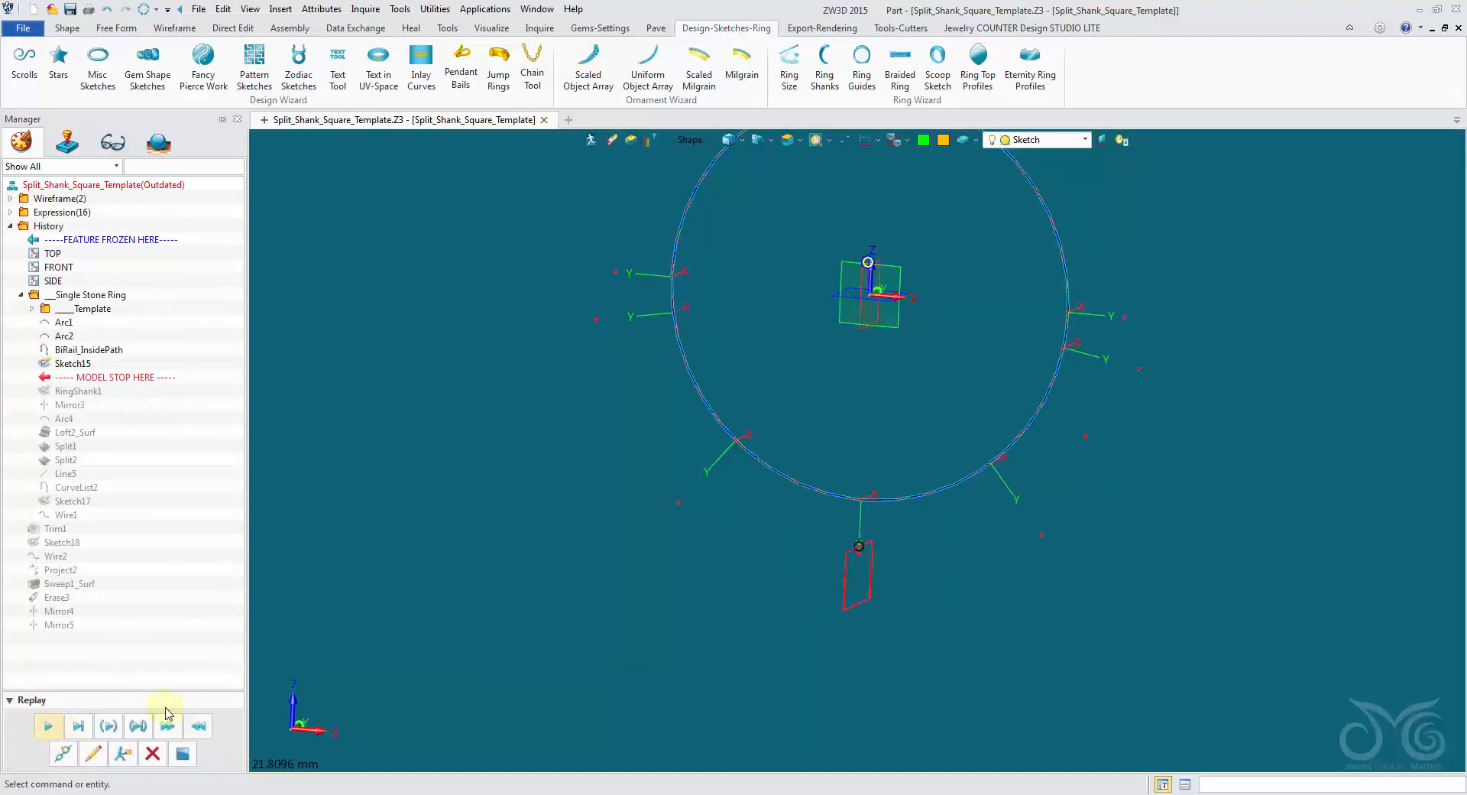
{"action": "right_click", "coordinate": [71, 364]}
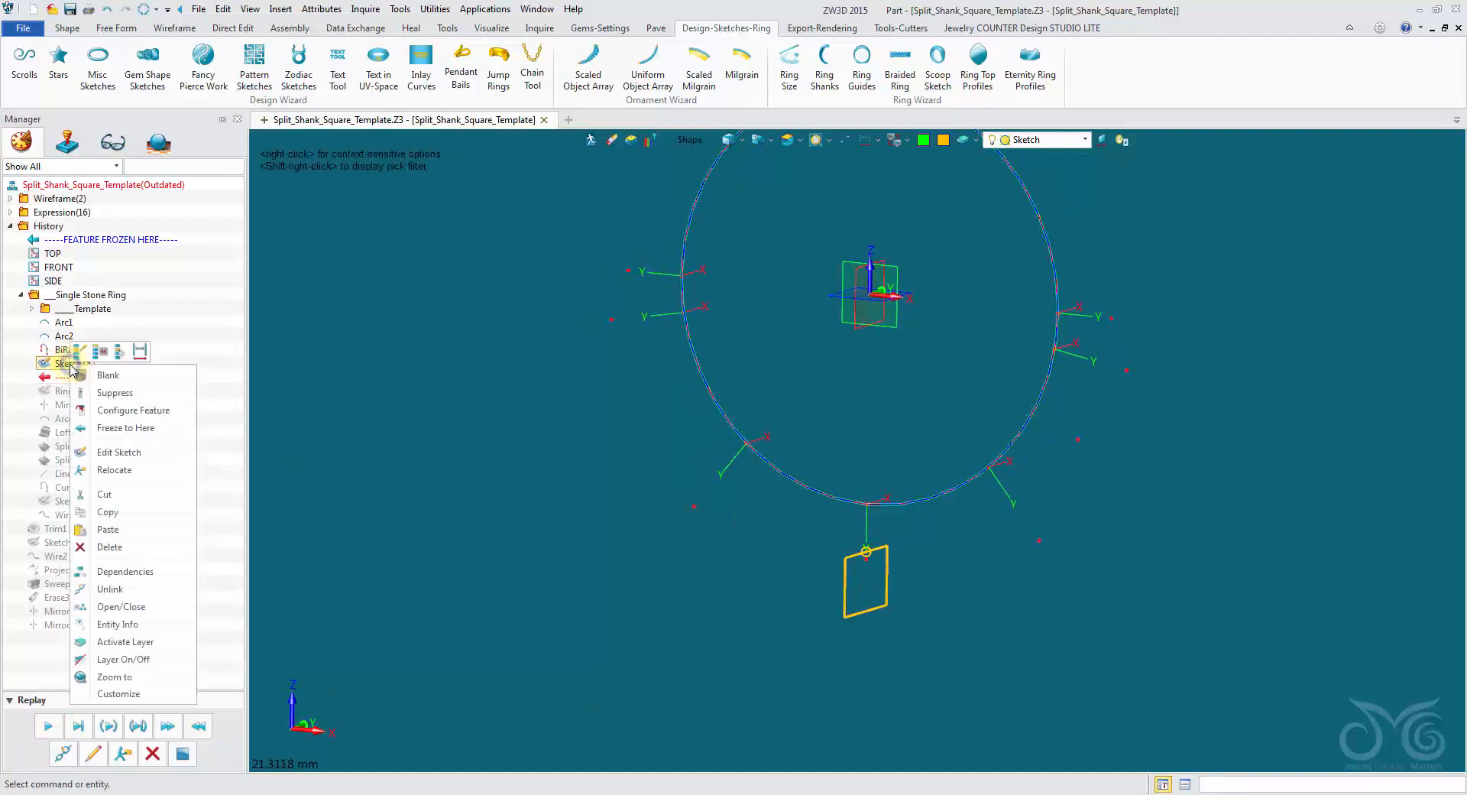
{"action": "left_click", "coordinate": [131, 469]}
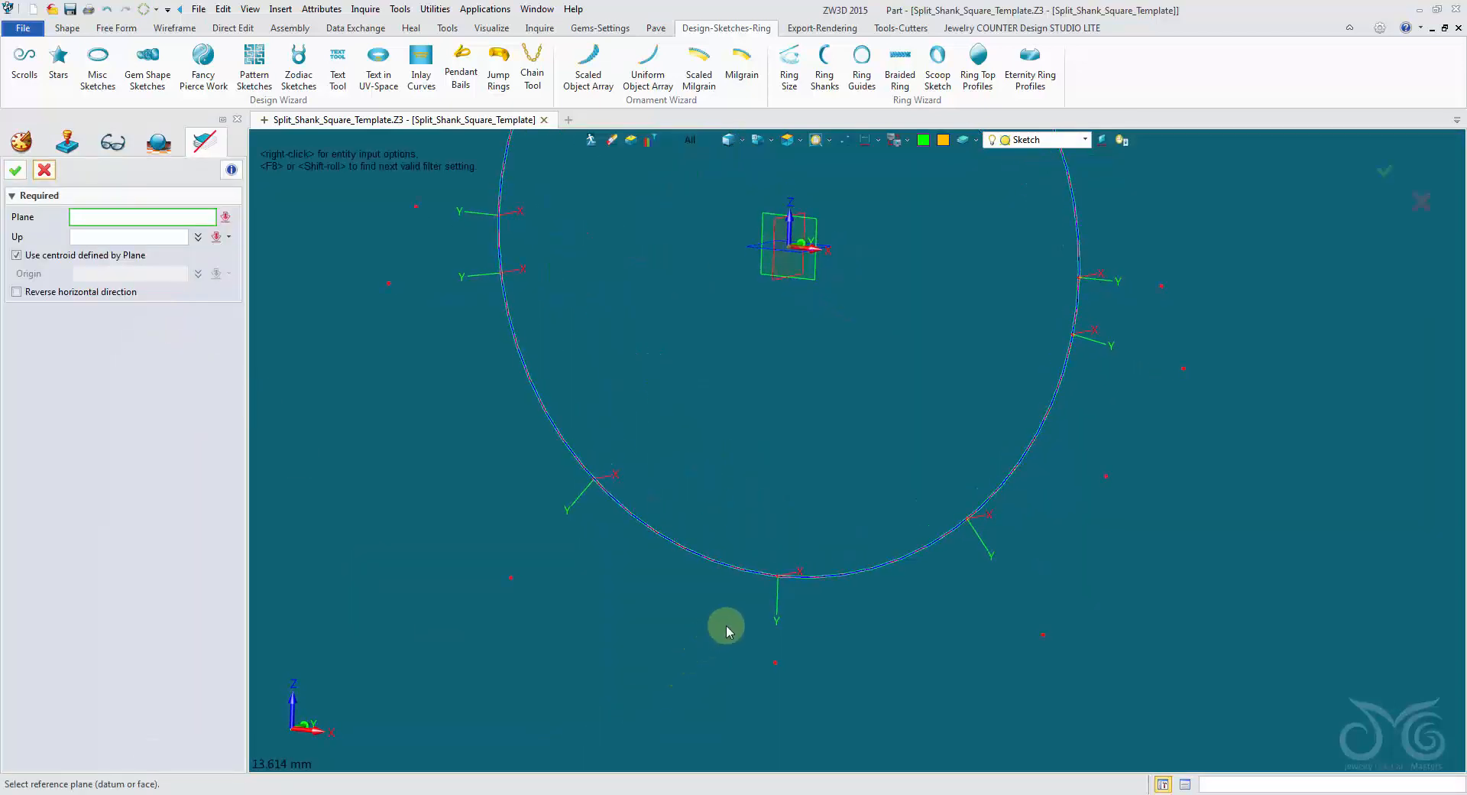
{"action": "left_click", "coordinate": [781, 611]}
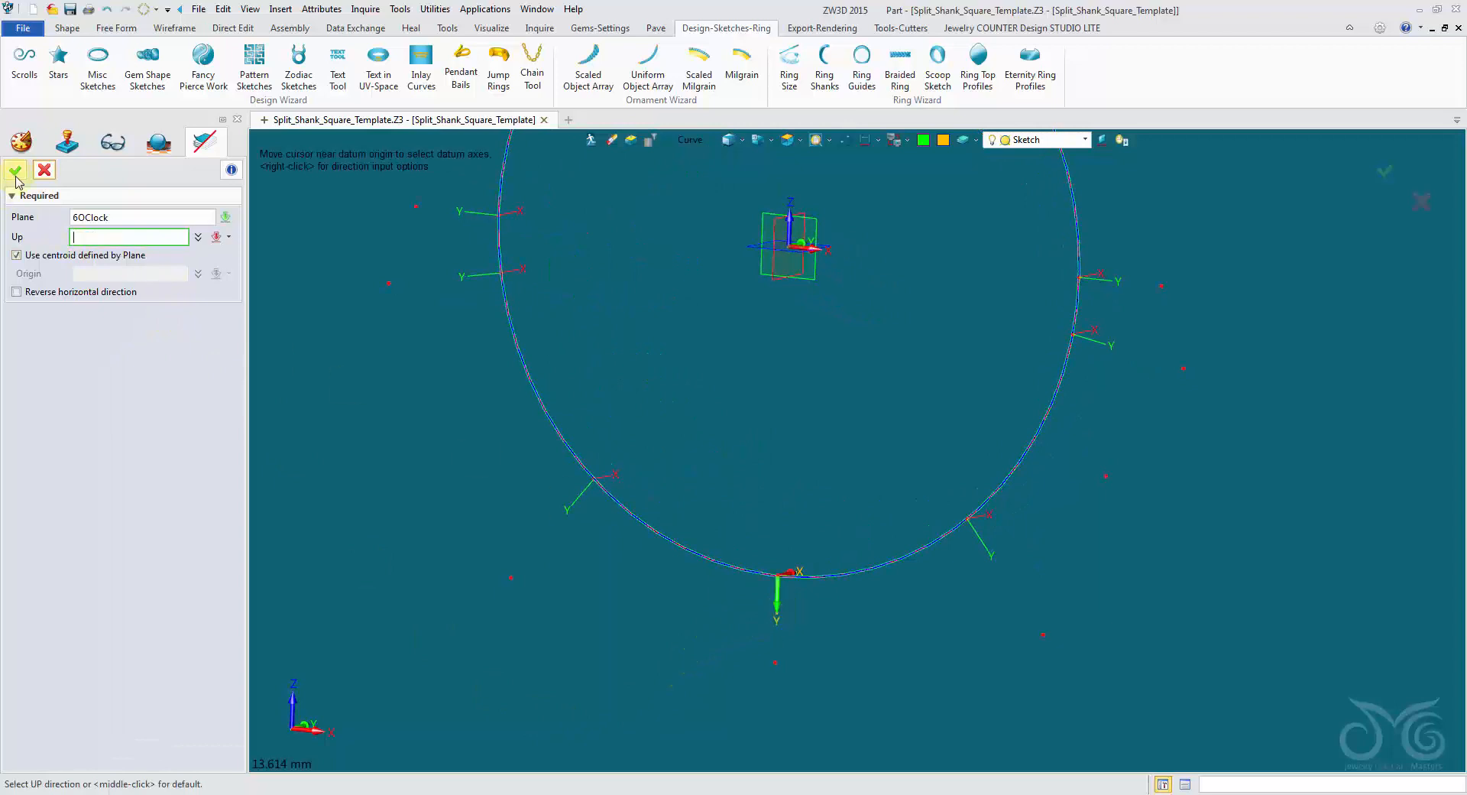
{"action": "left_click", "coordinate": [15, 172]}
{"action": "left_click", "coordinate": [78, 723]}
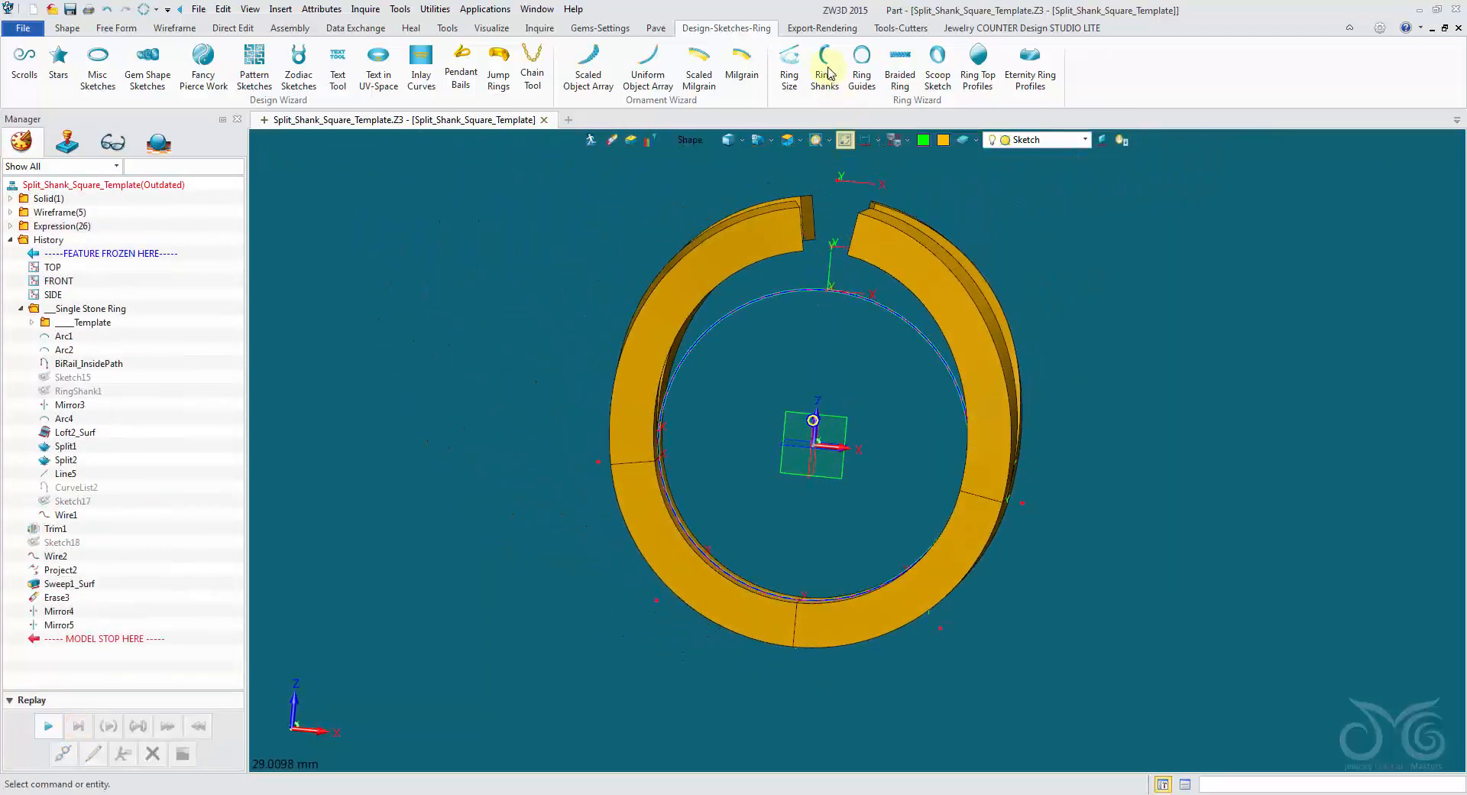
Try US ring size 11 (Ø20.5) on the template and check the resized shank.
{"action": "left_click", "coordinate": [790, 63]}
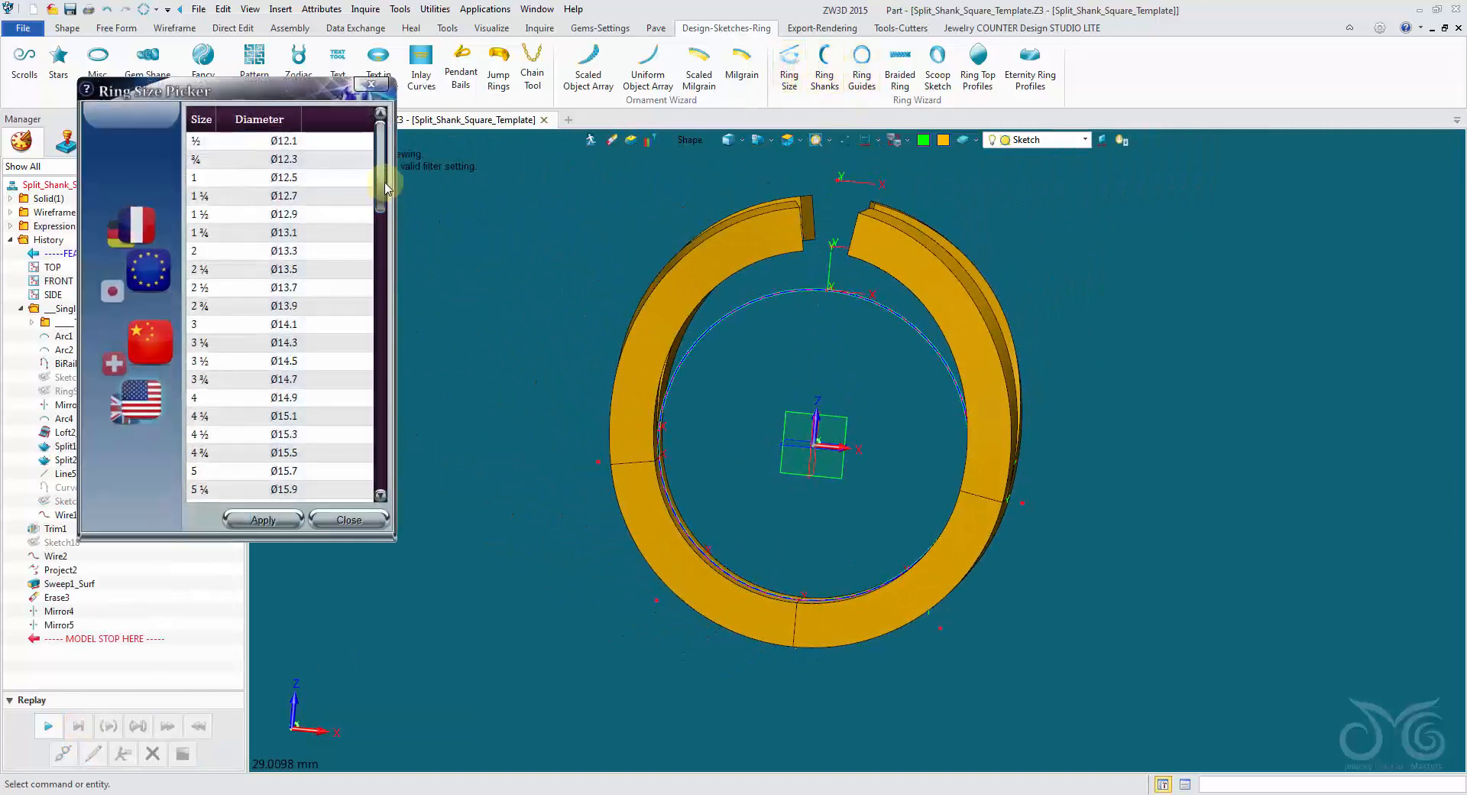
{"action": "left_click_drag", "start_coordinate": [383, 186], "coordinate": [370, 306]}
{"action": "left_click", "coordinate": [273, 419]}
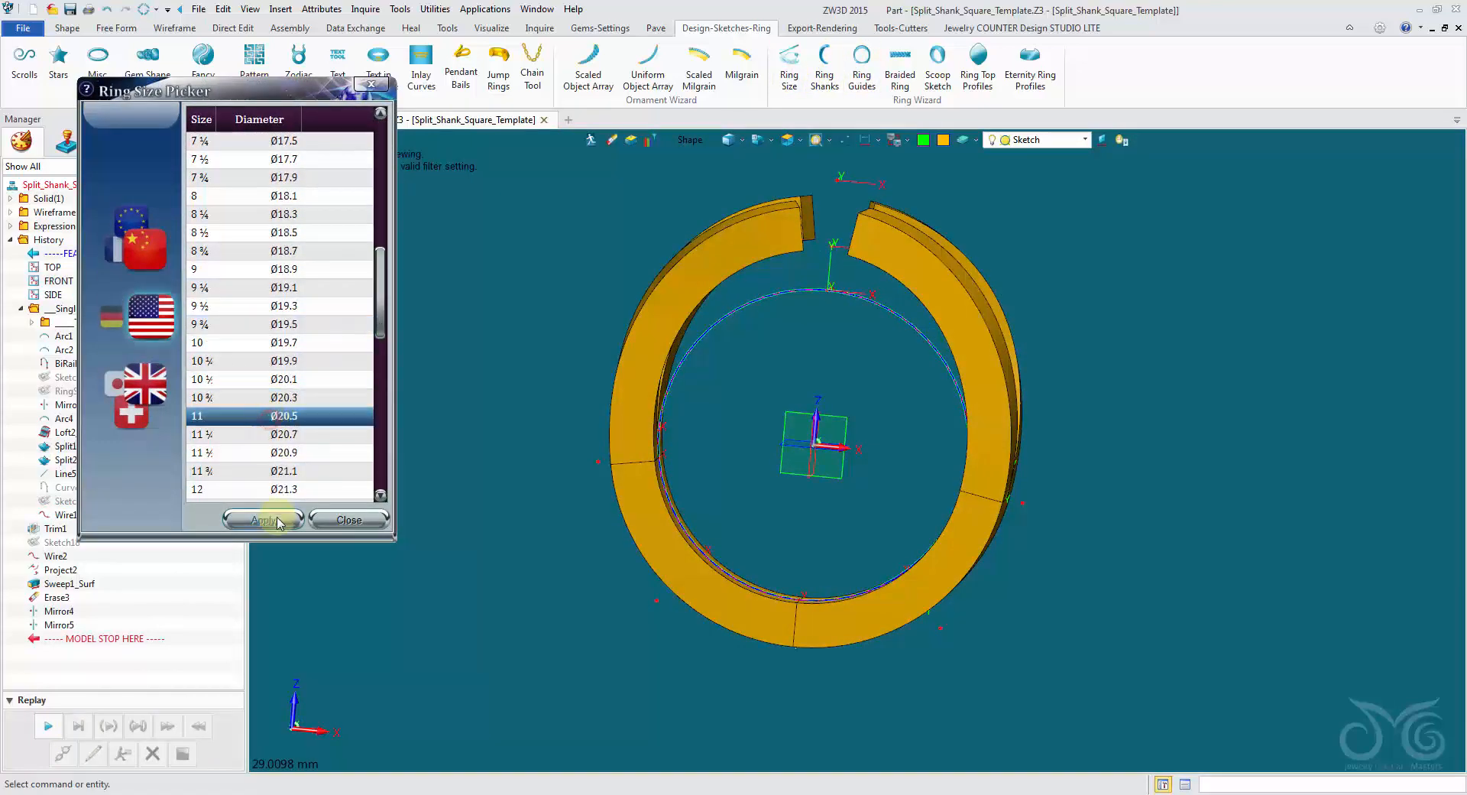
{"action": "left_click", "coordinate": [263, 520]}
{"action": "right_click_drag", "start_coordinate": [861, 217], "coordinate": [846, 87]}
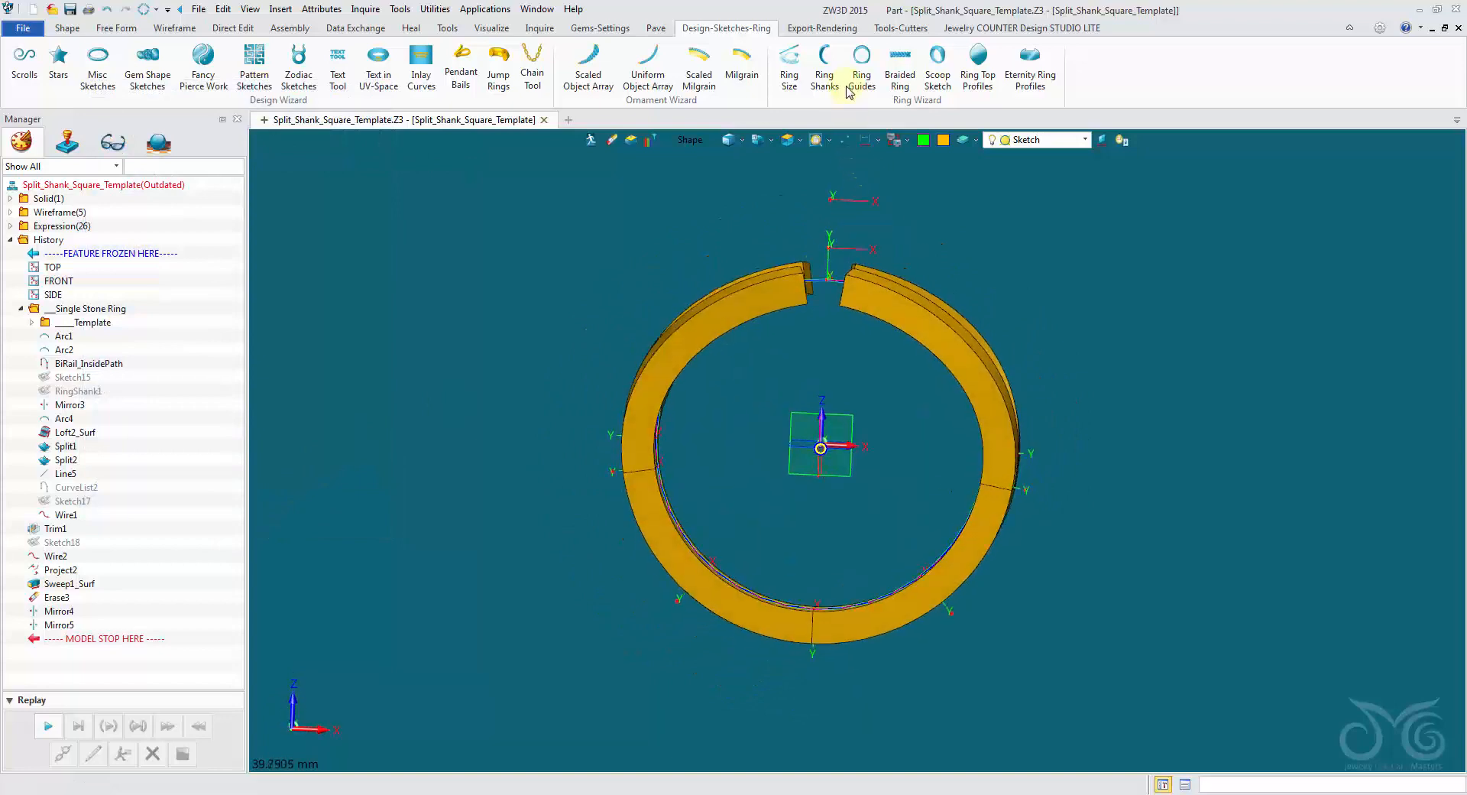
Apply US ring size 7 (Ø17.3) to the template.
{"action": "left_click", "coordinate": [801, 79]}
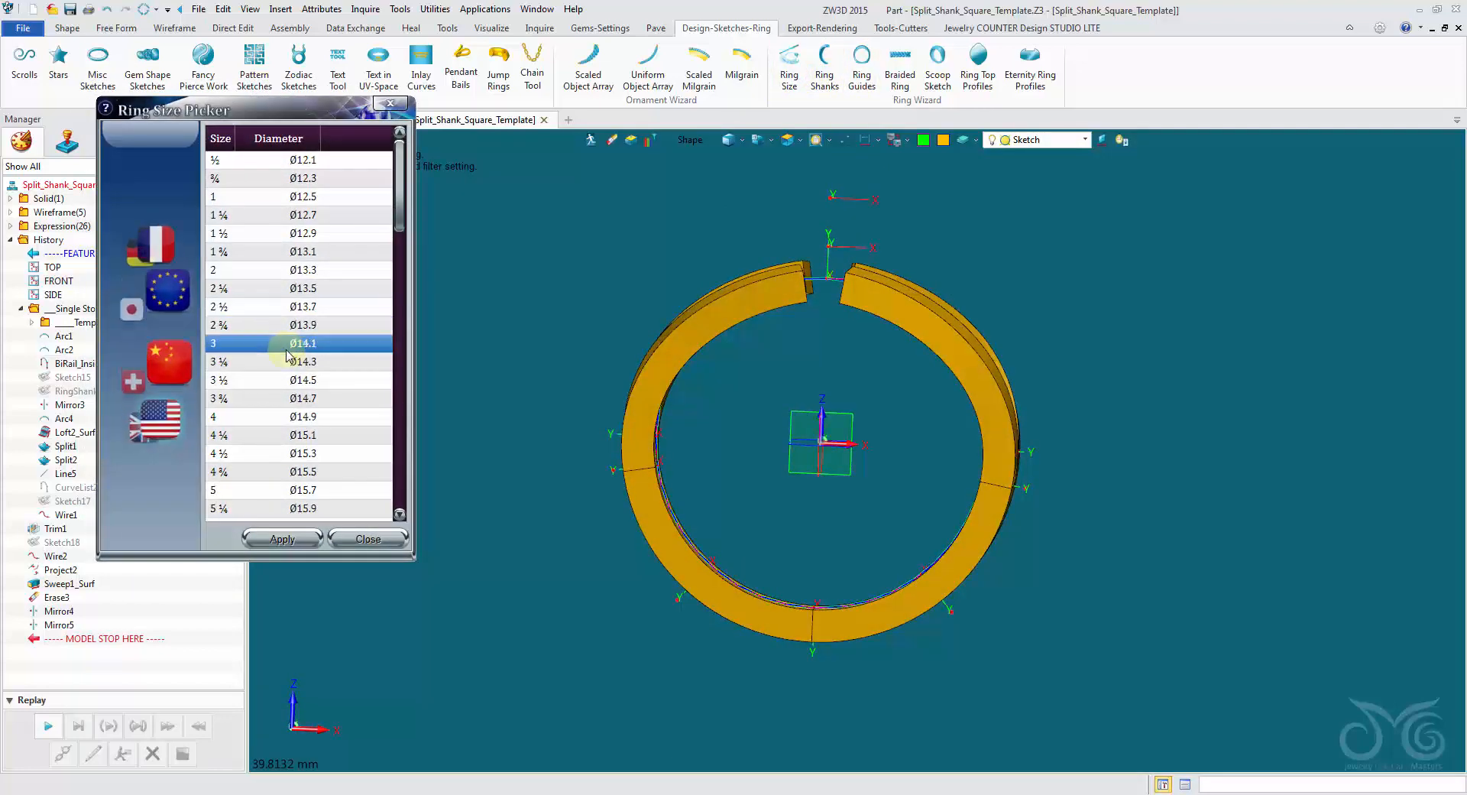
{"action": "left_click", "coordinate": [294, 382]}
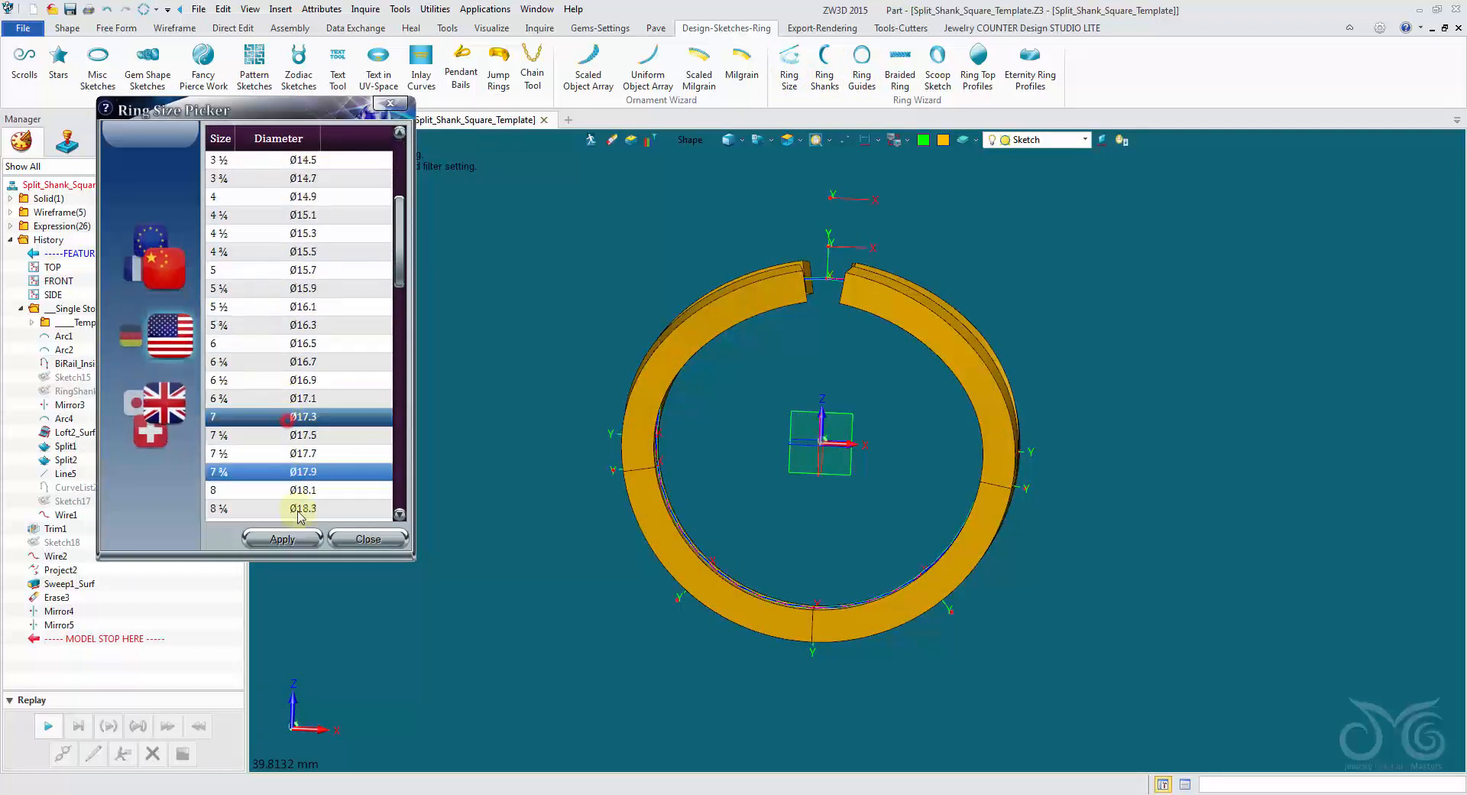
{"action": "left_click", "coordinate": [296, 538]}
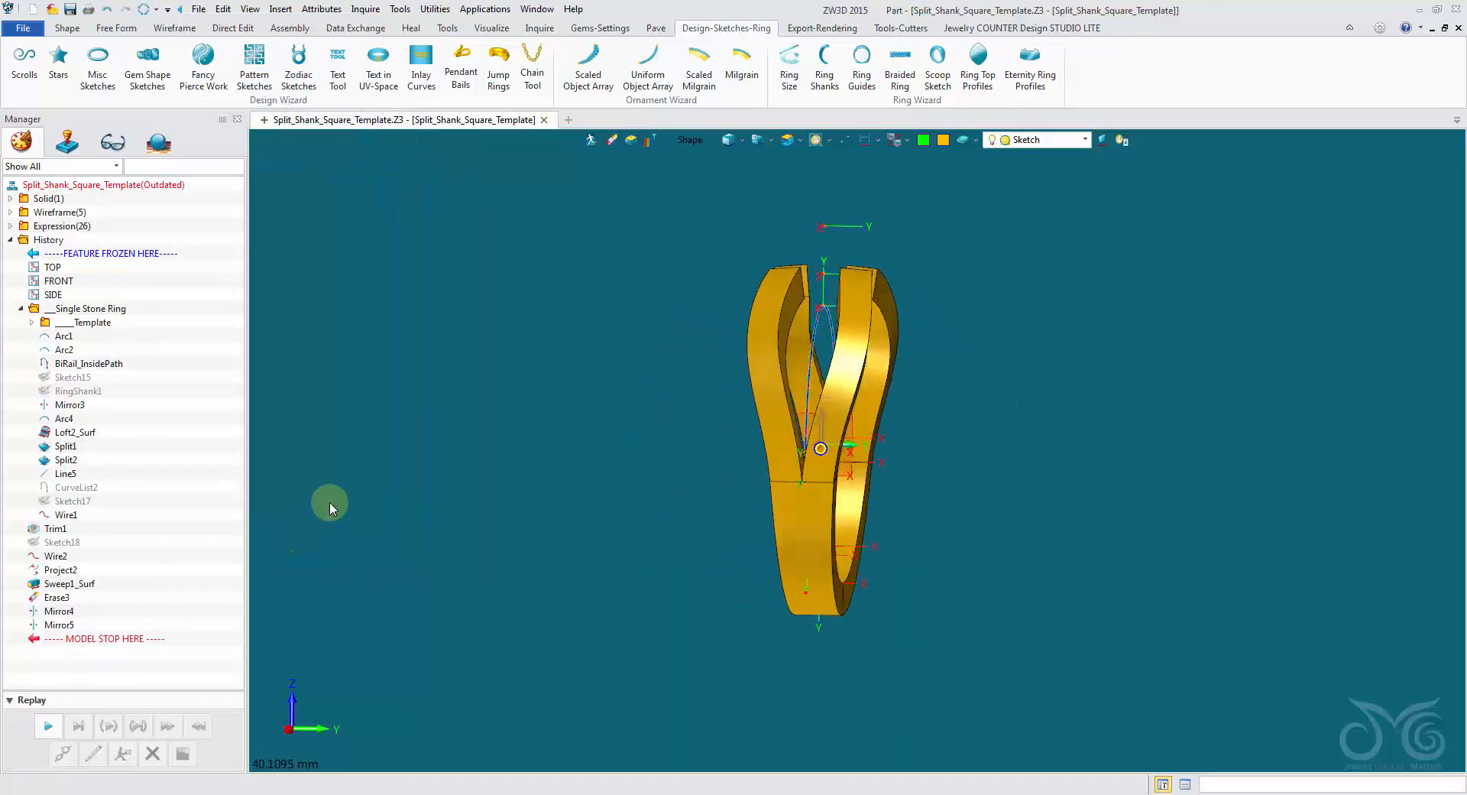